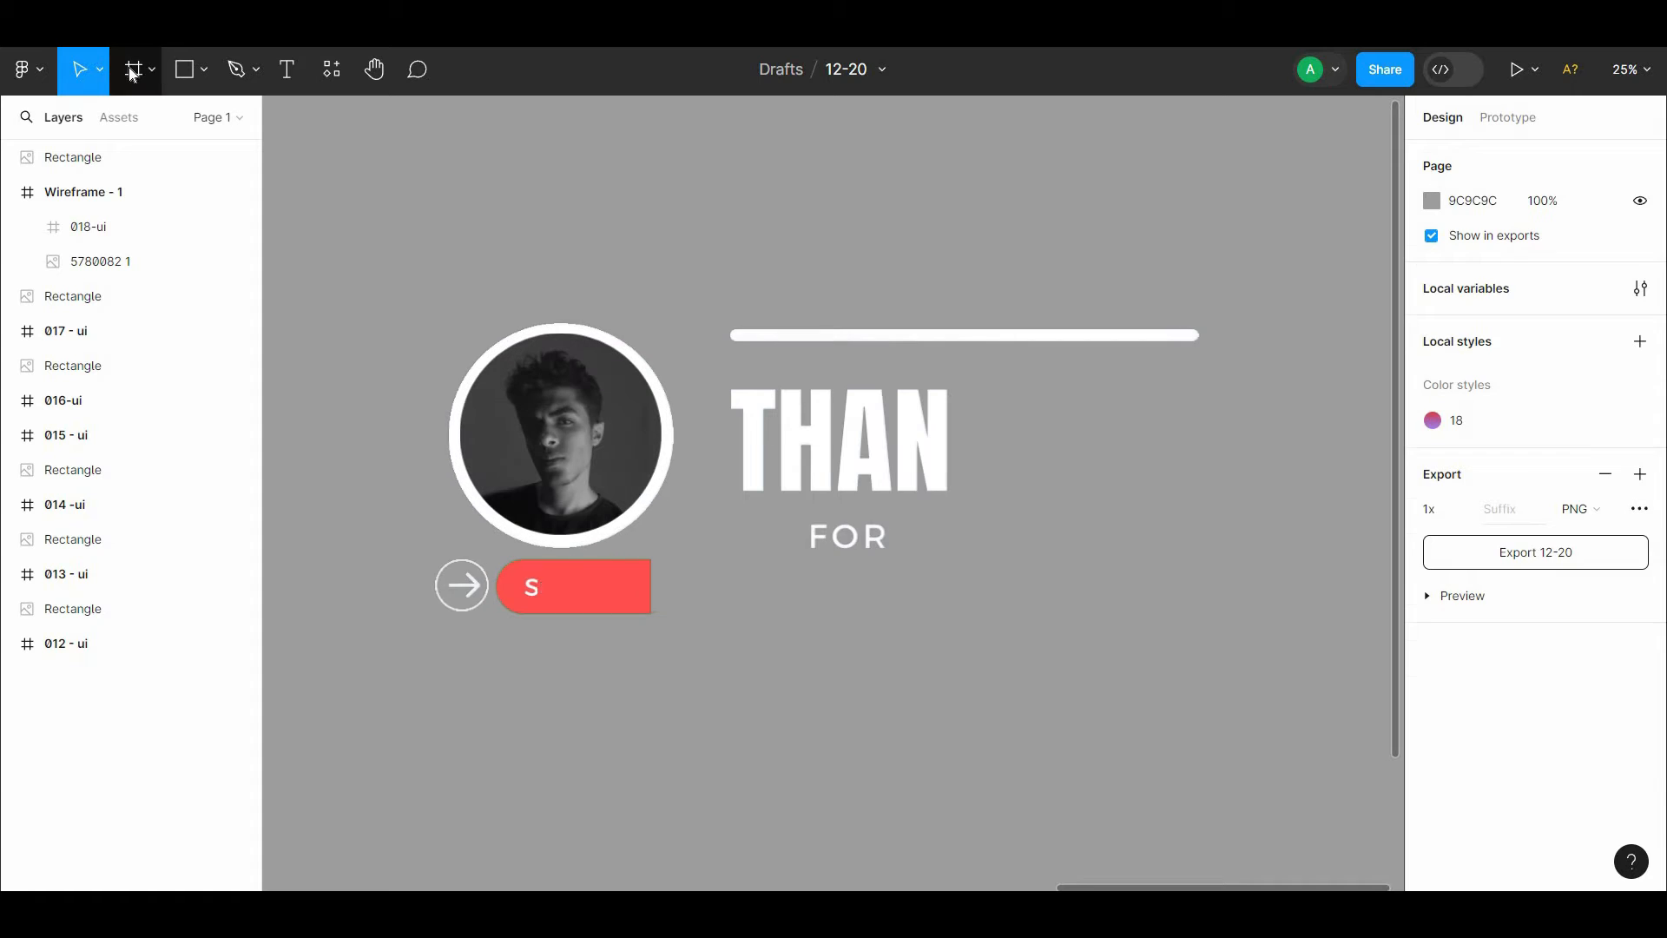
Step: Add an iPhone 13 mini frame to the canvas
click(134, 71)
click(1448, 192)
click(1479, 366)
click(733, 544)
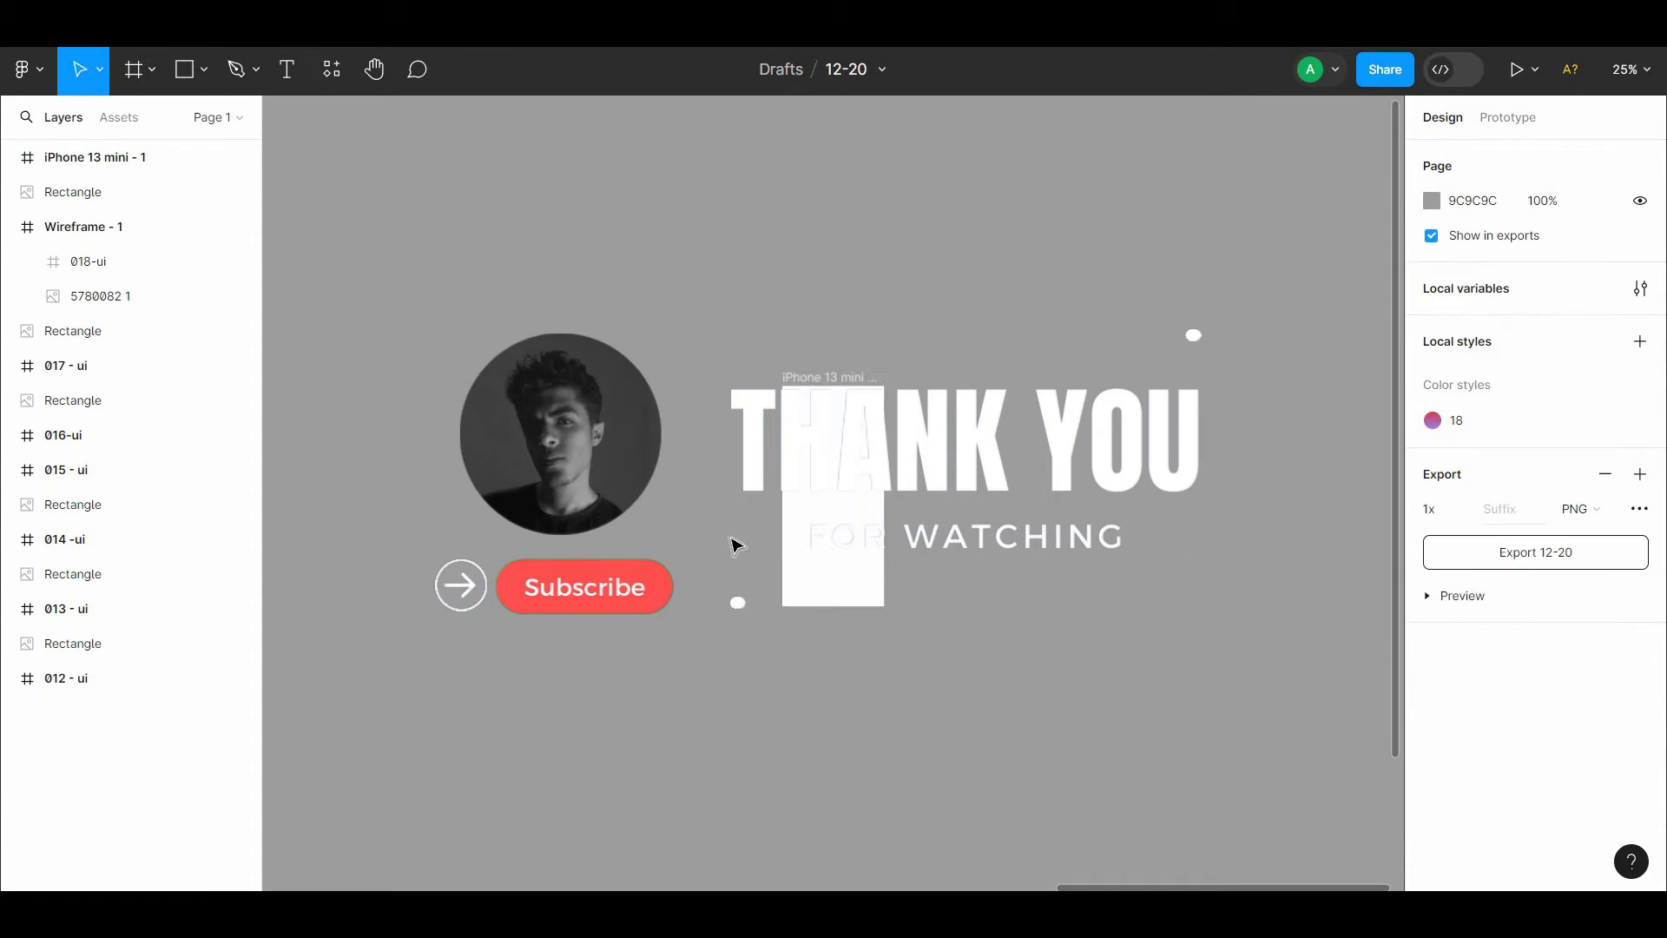
Step: Rename the new iPhone frame as "019 - ui"
key(ctrl+plus)
scroll(752, 537, up, 1)
double_click(805, 357)
text(019 - ui)
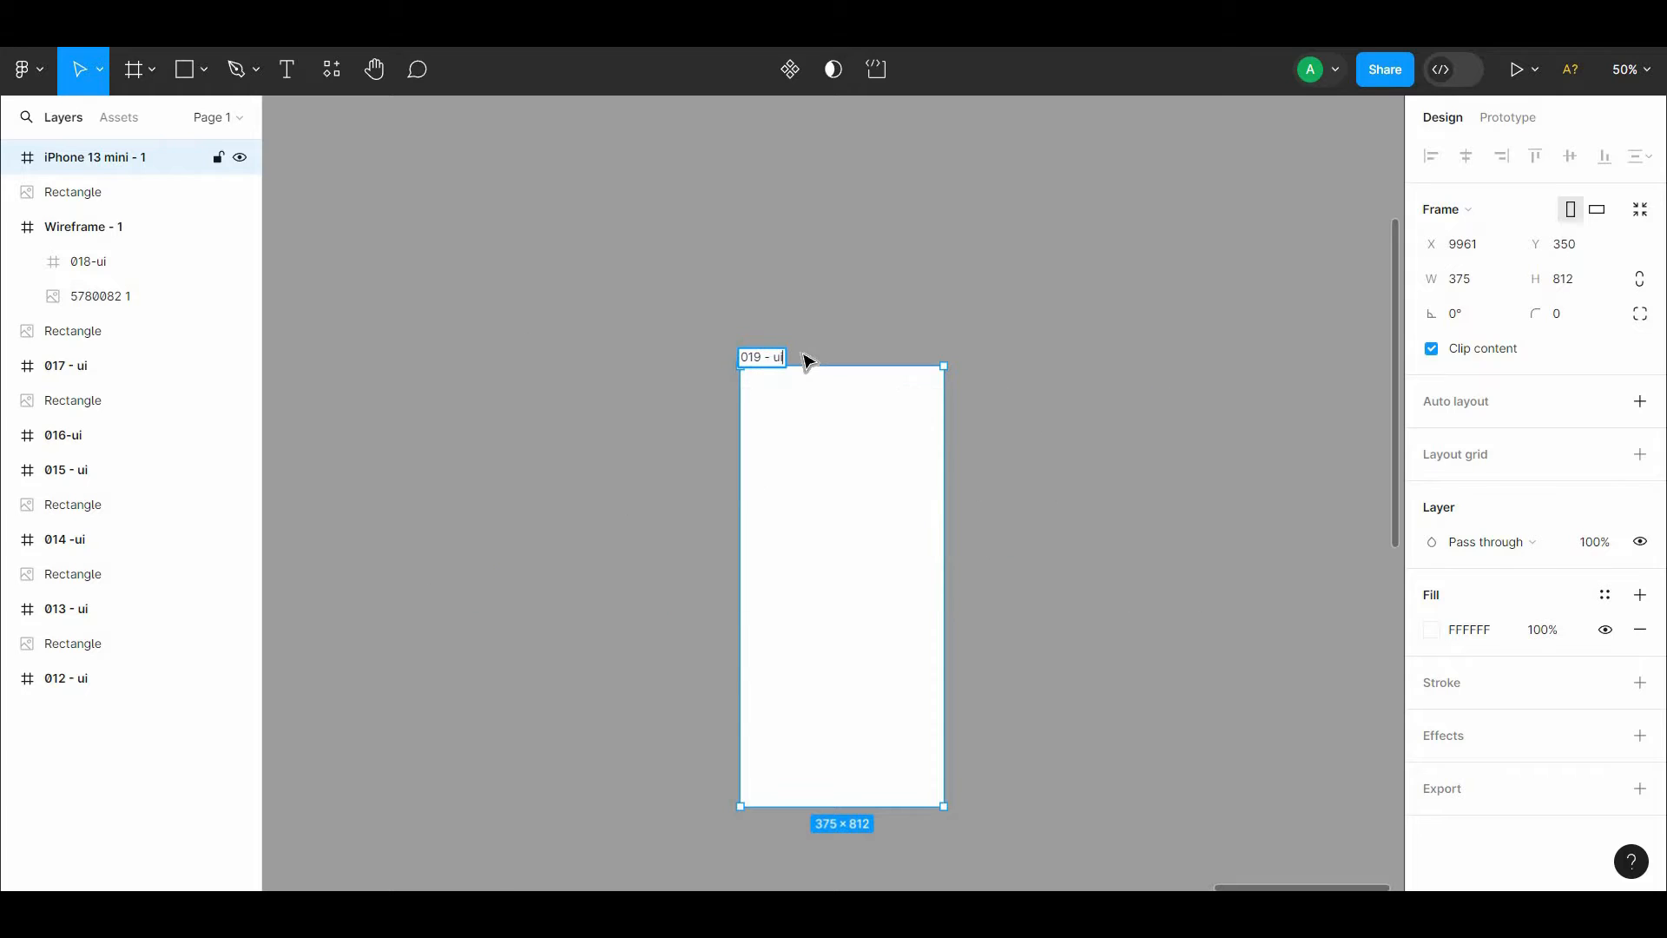
click(747, 335)
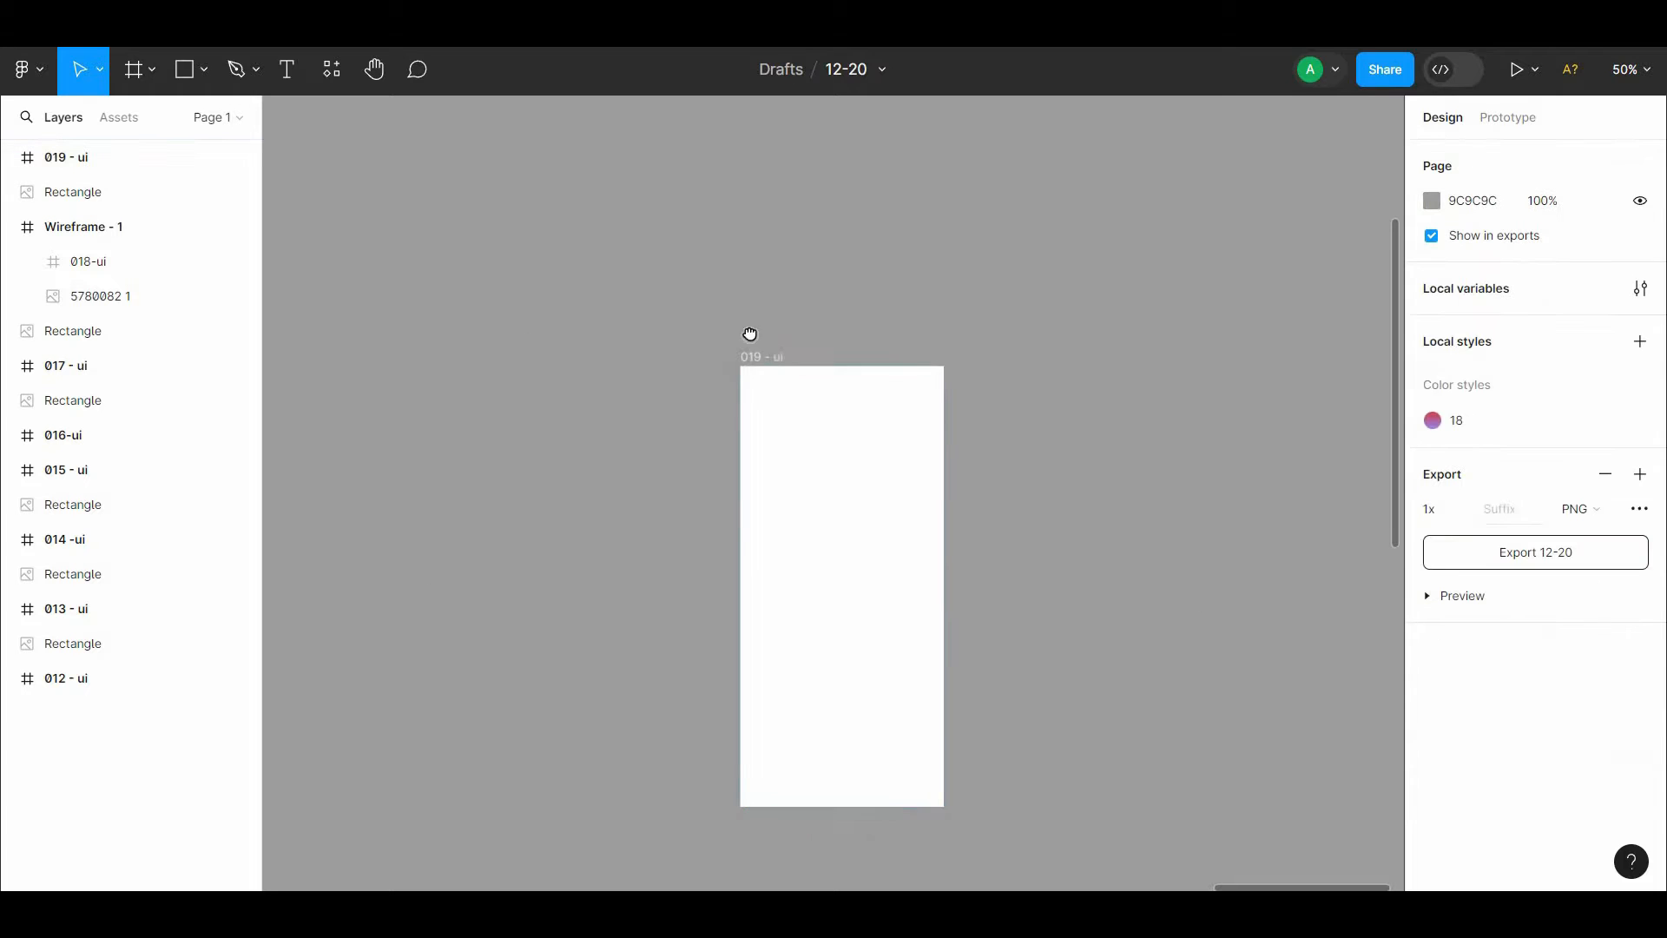
Step: Fill the 019 - ui frame with the dark navy colour 12182C
key(ctrl+plus)
click(703, 254)
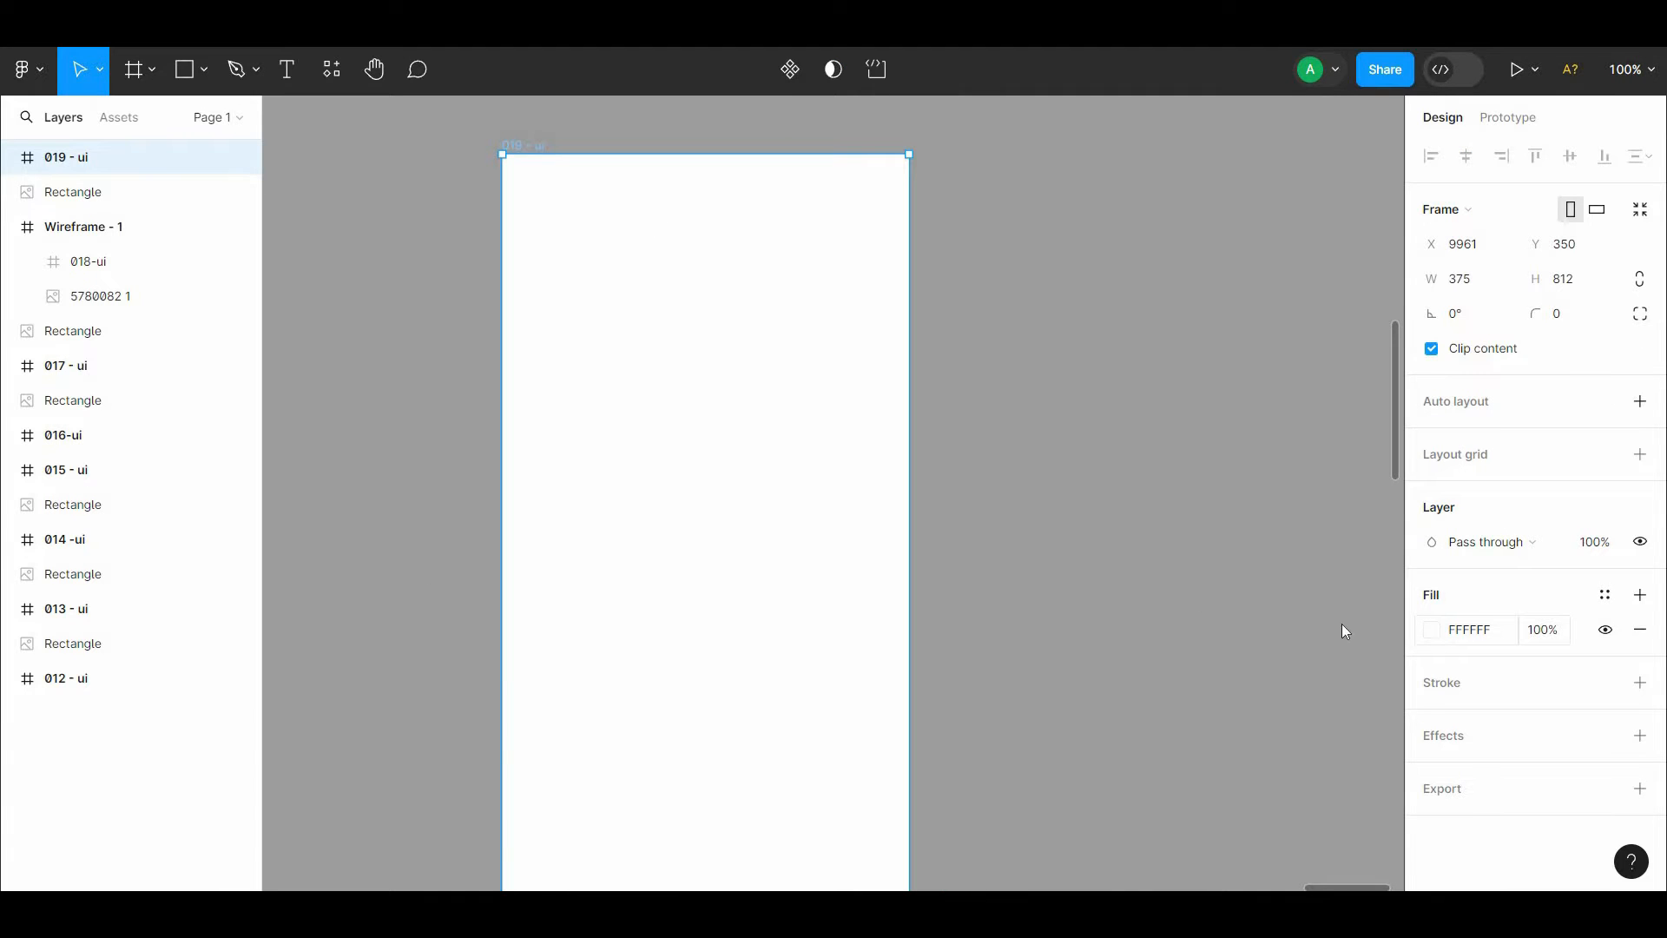
click(1431, 629)
drag(1320, 622, 1319, 622)
click(1349, 562)
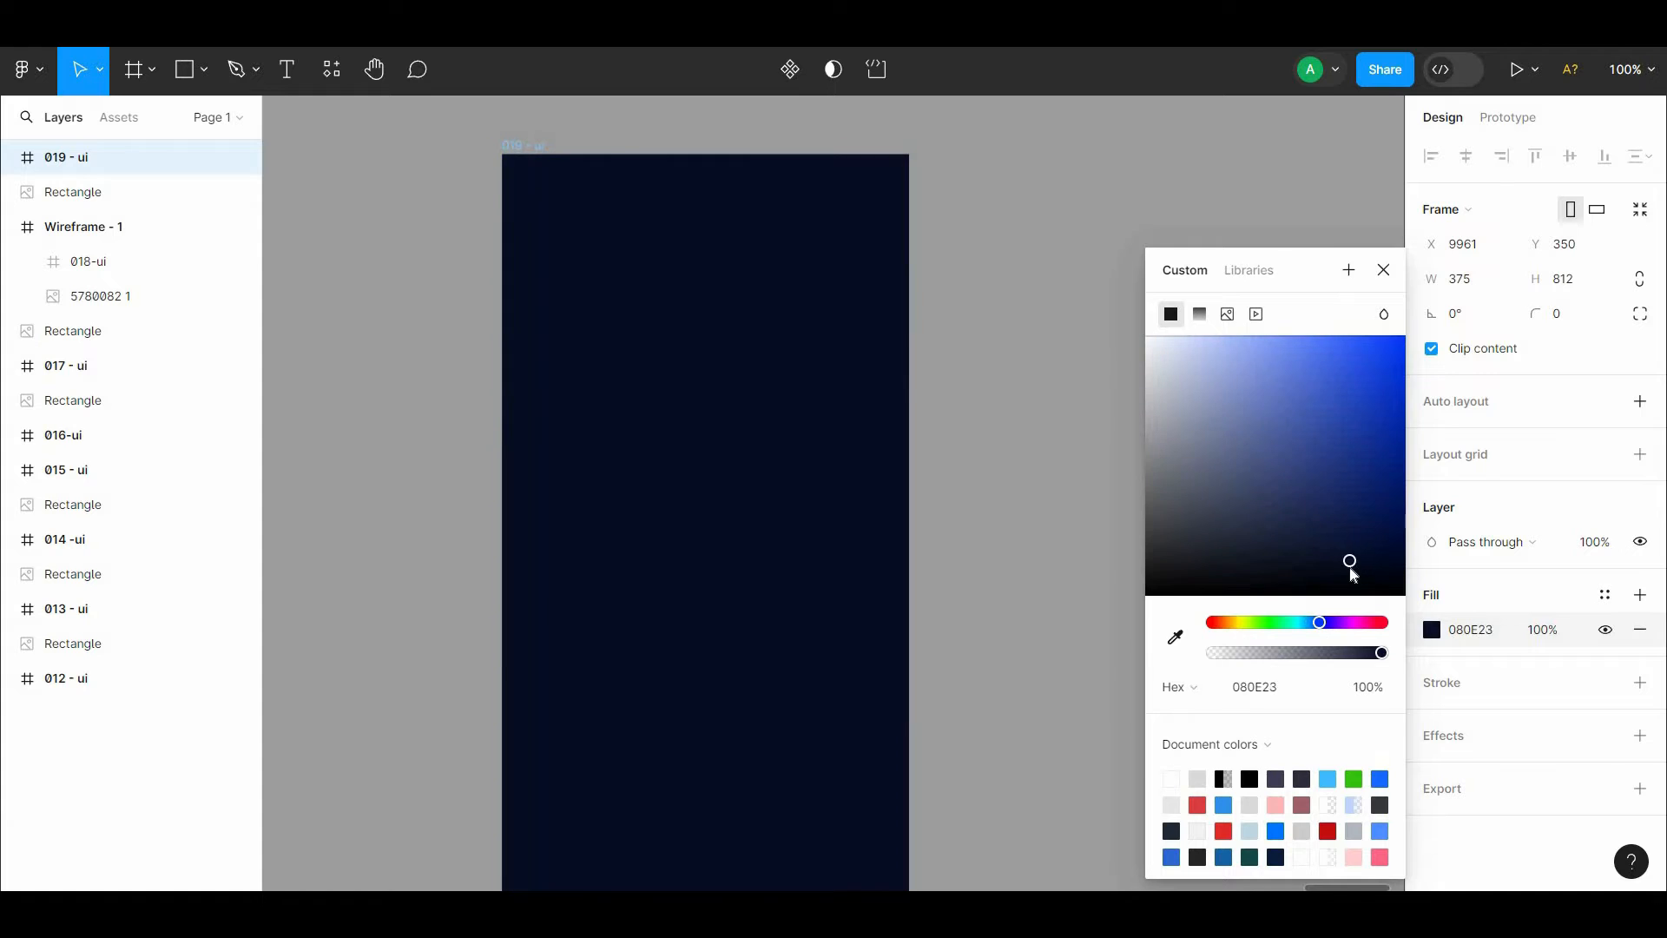
click(1053, 503)
Step: Add the text "Leaderboard" near the upper edge of the 019 - ui frame
scroll(1059, 495, down, 2)
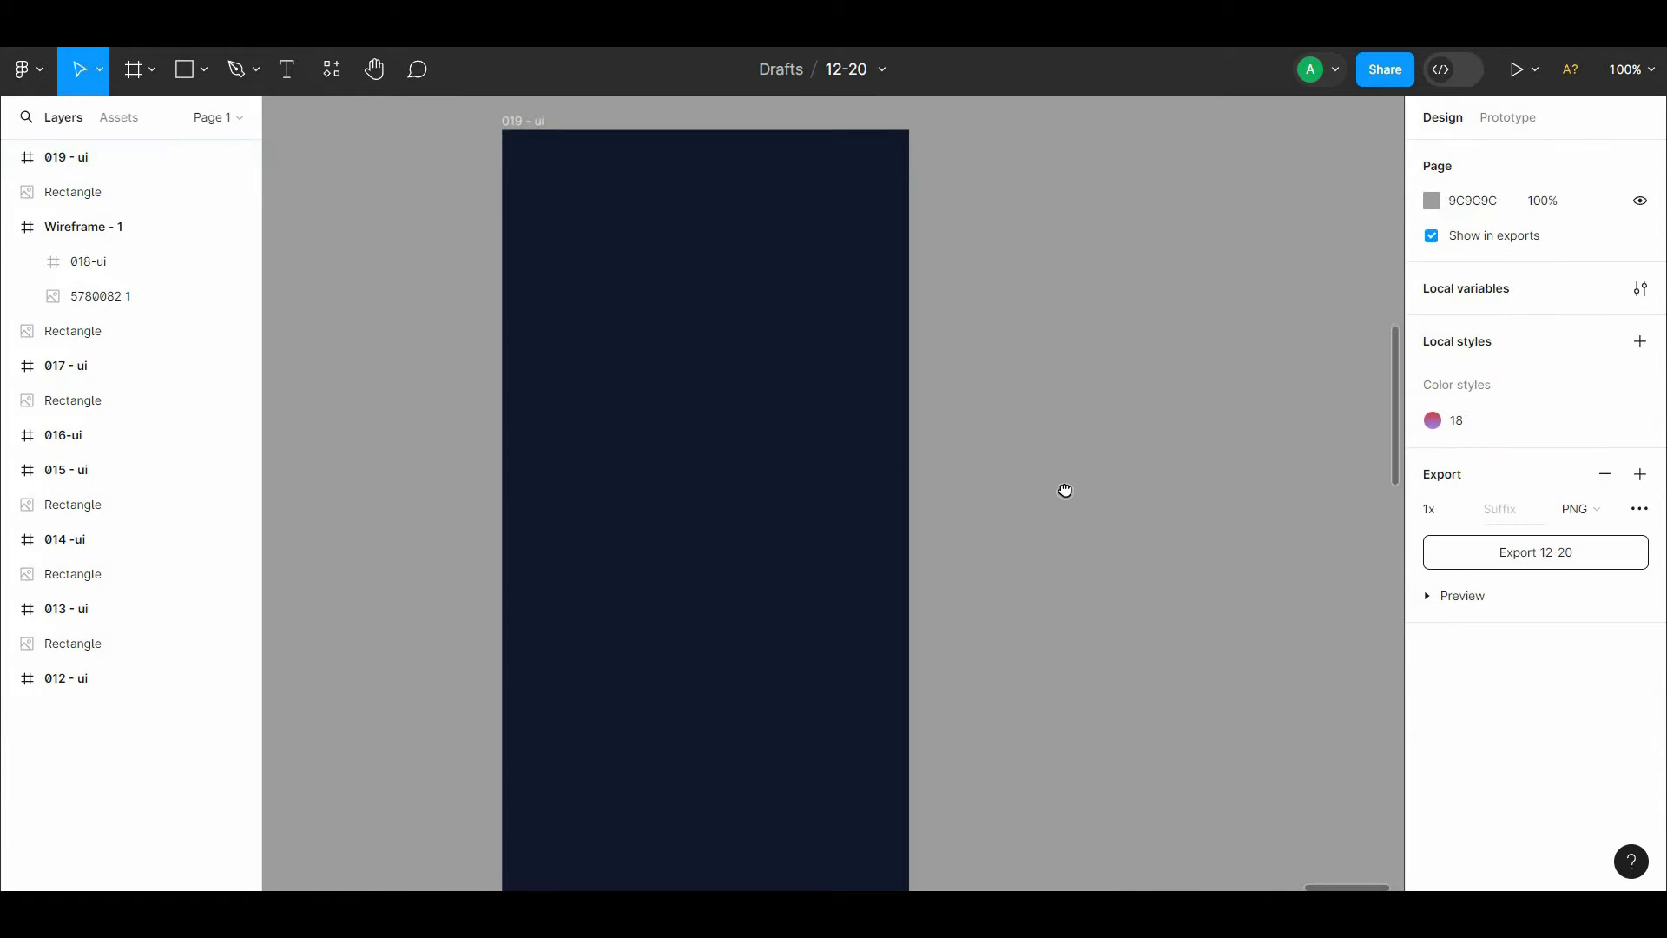
scroll(1128, 521, left, 1)
key(t)
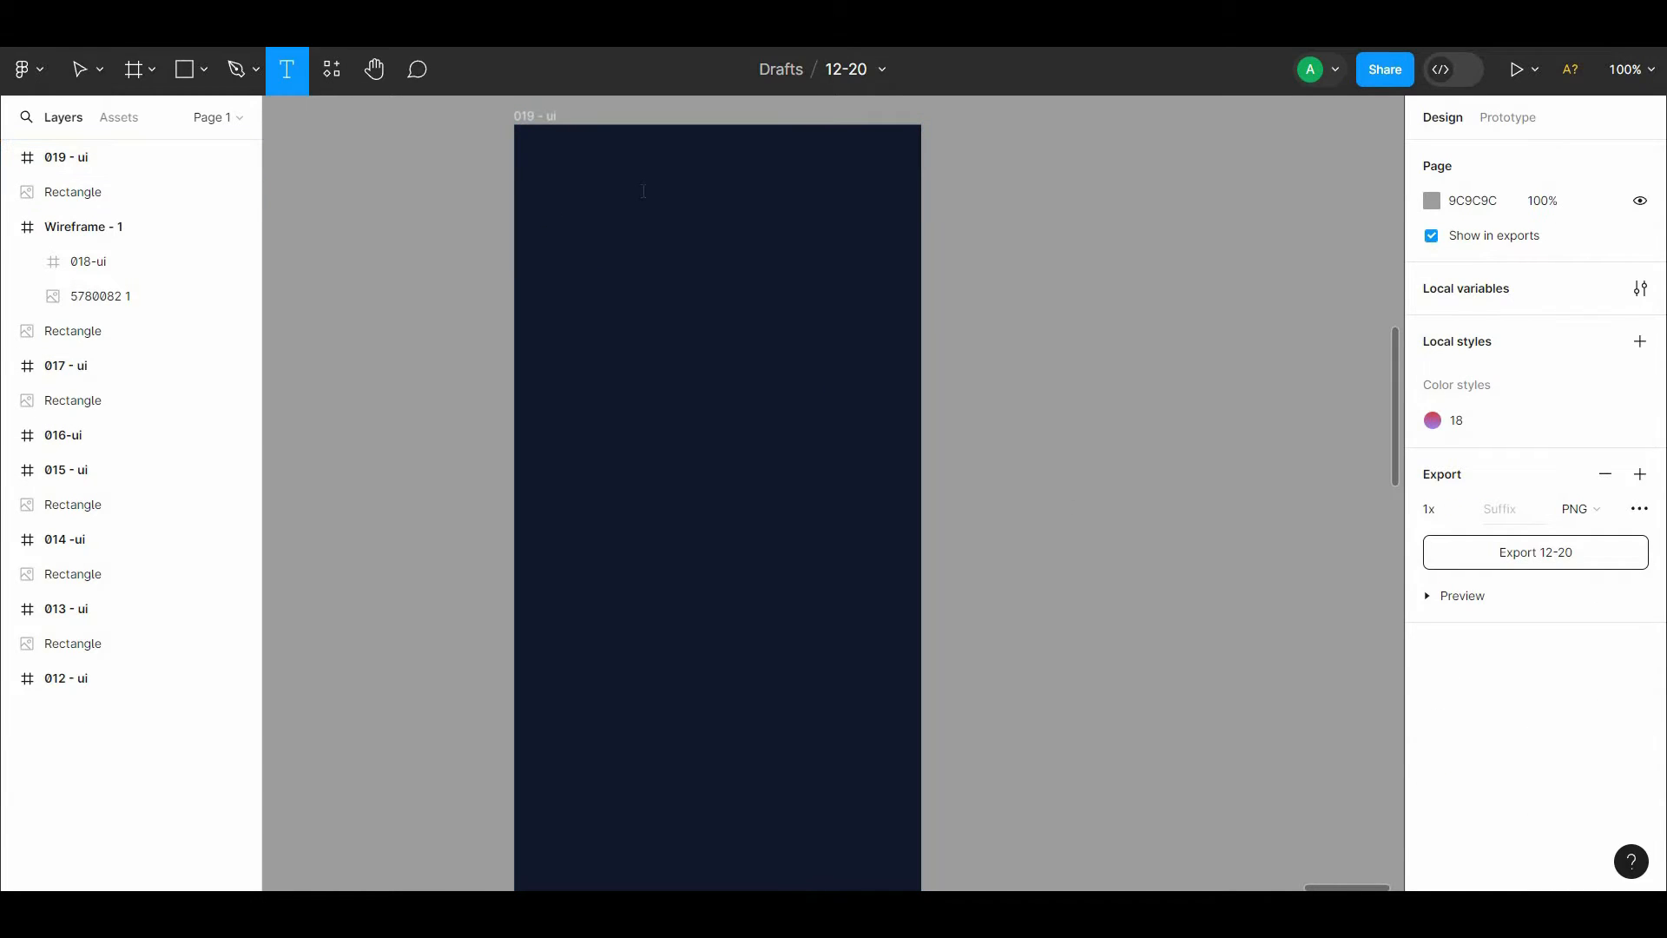
click(643, 191)
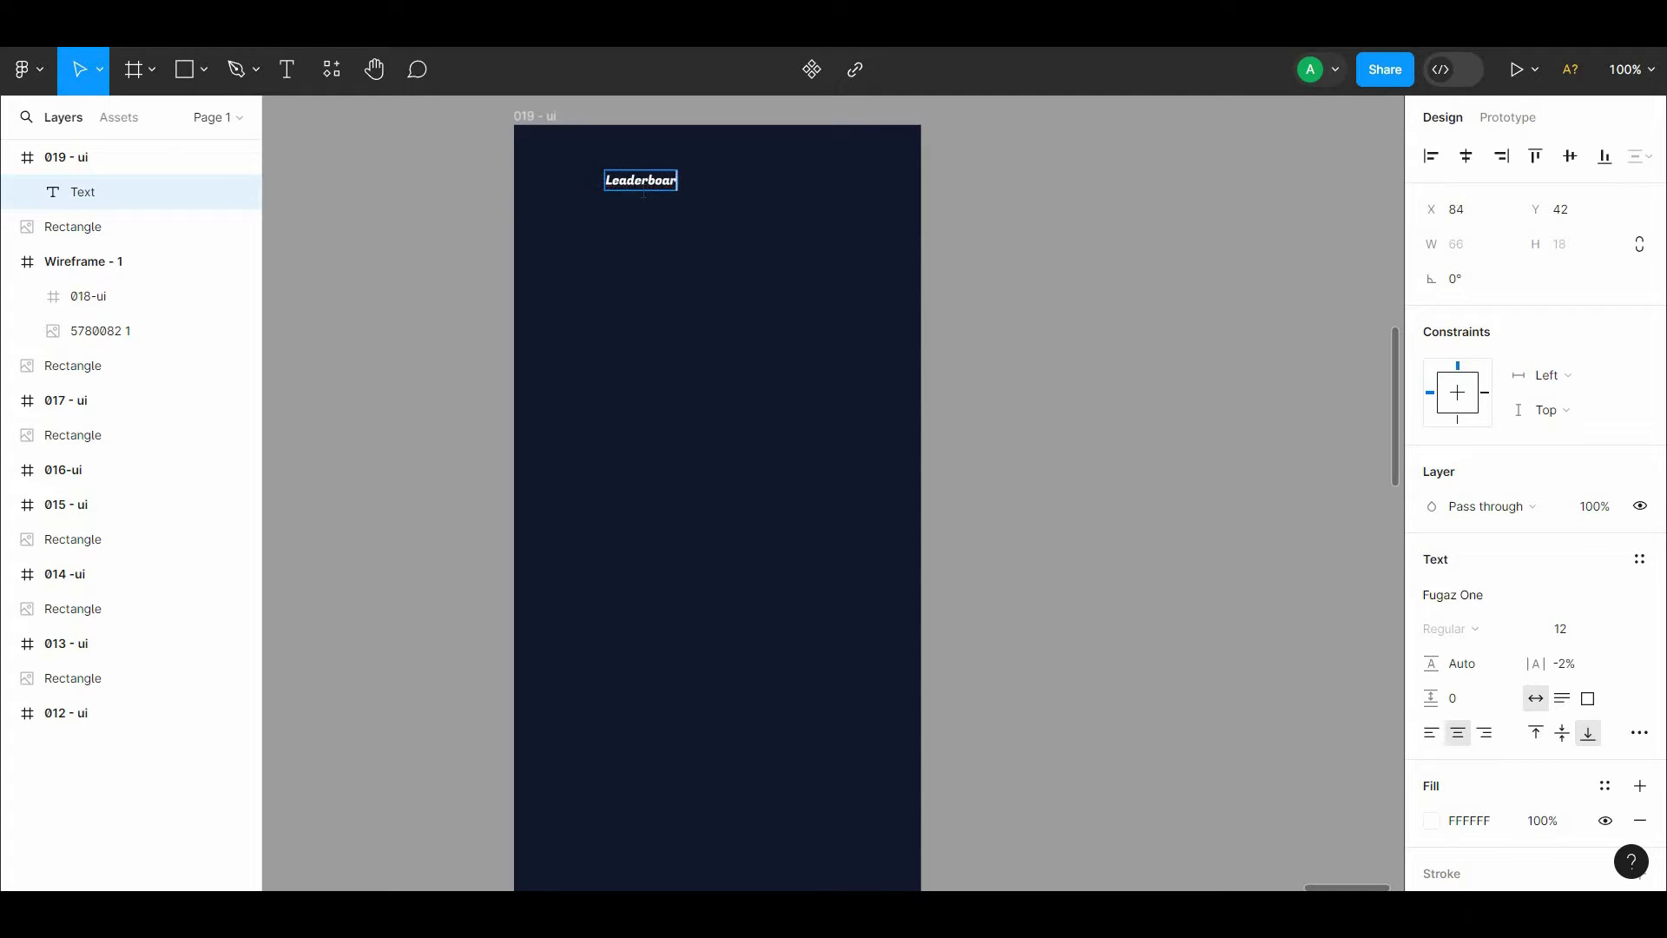
key(Escape)
Step: Set the Leaderboard heading's font size to 32 and centre it horizontally near the frame's upper edge
click(1562, 628)
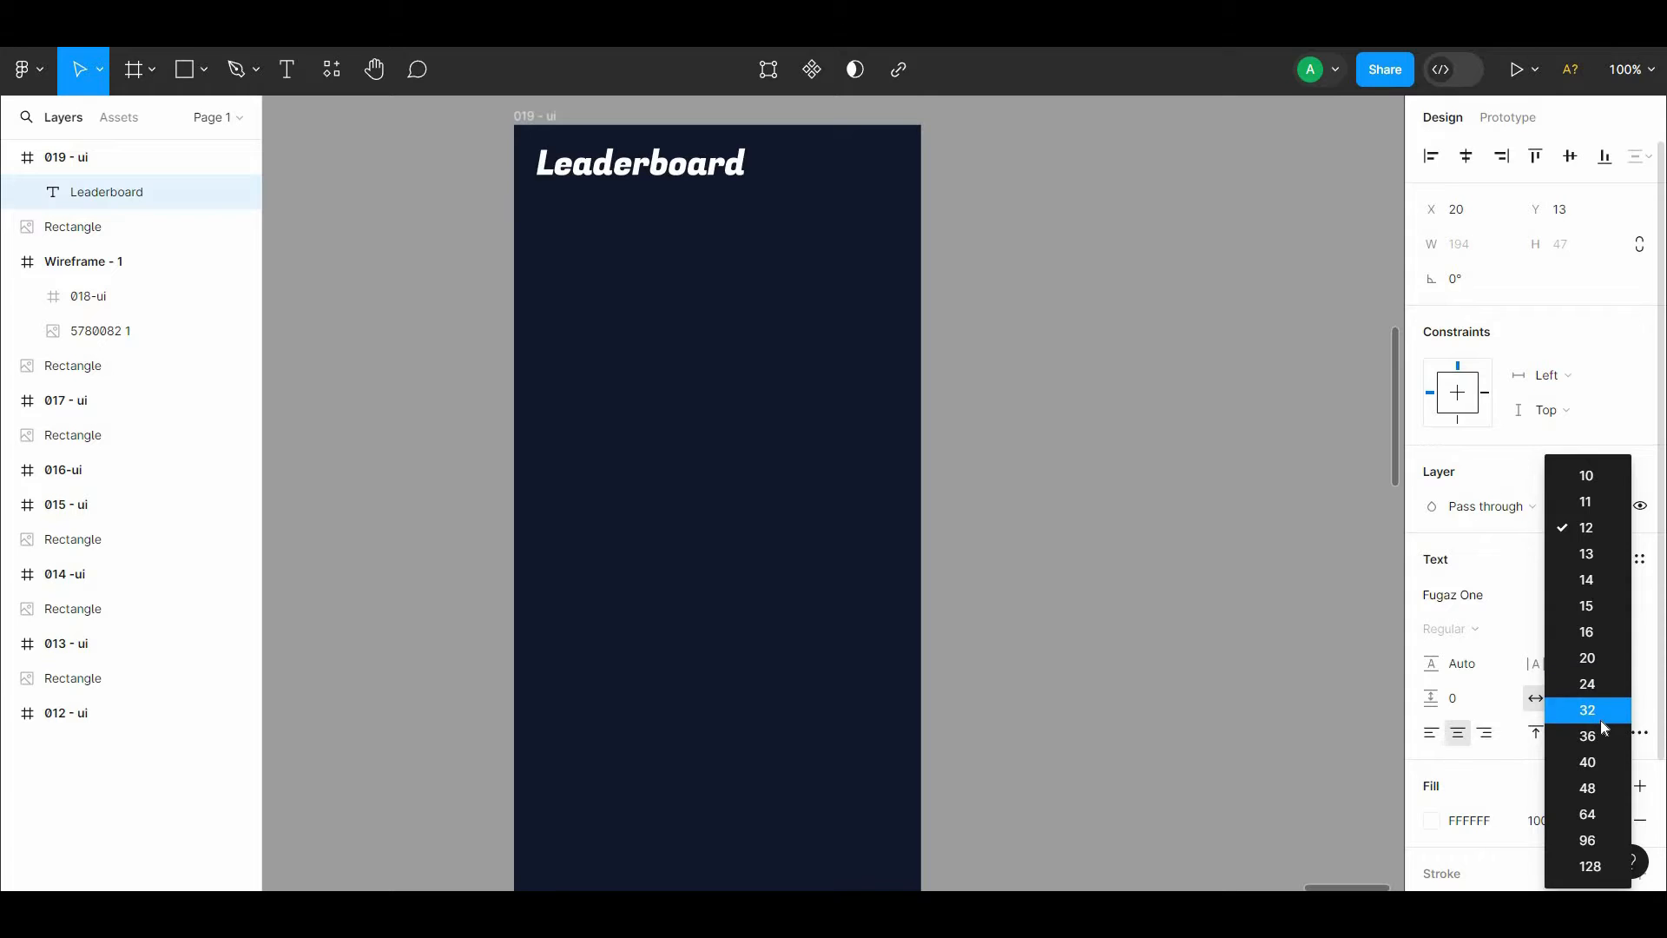
click(1597, 681)
drag(721, 166, 799, 194)
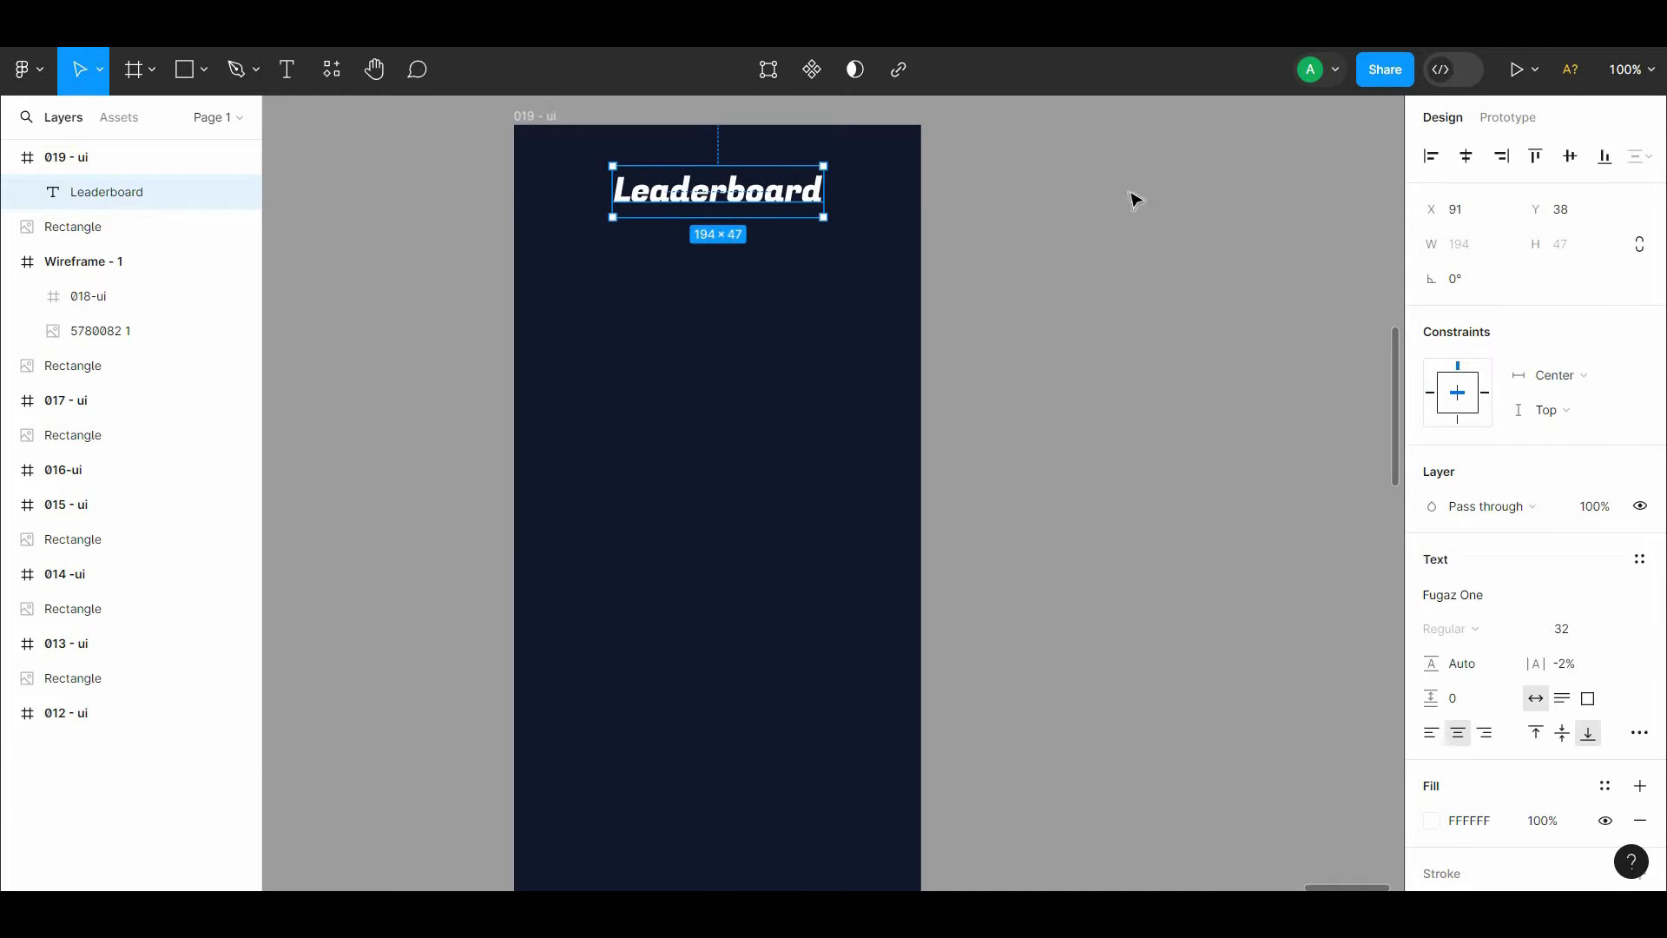
click(991, 208)
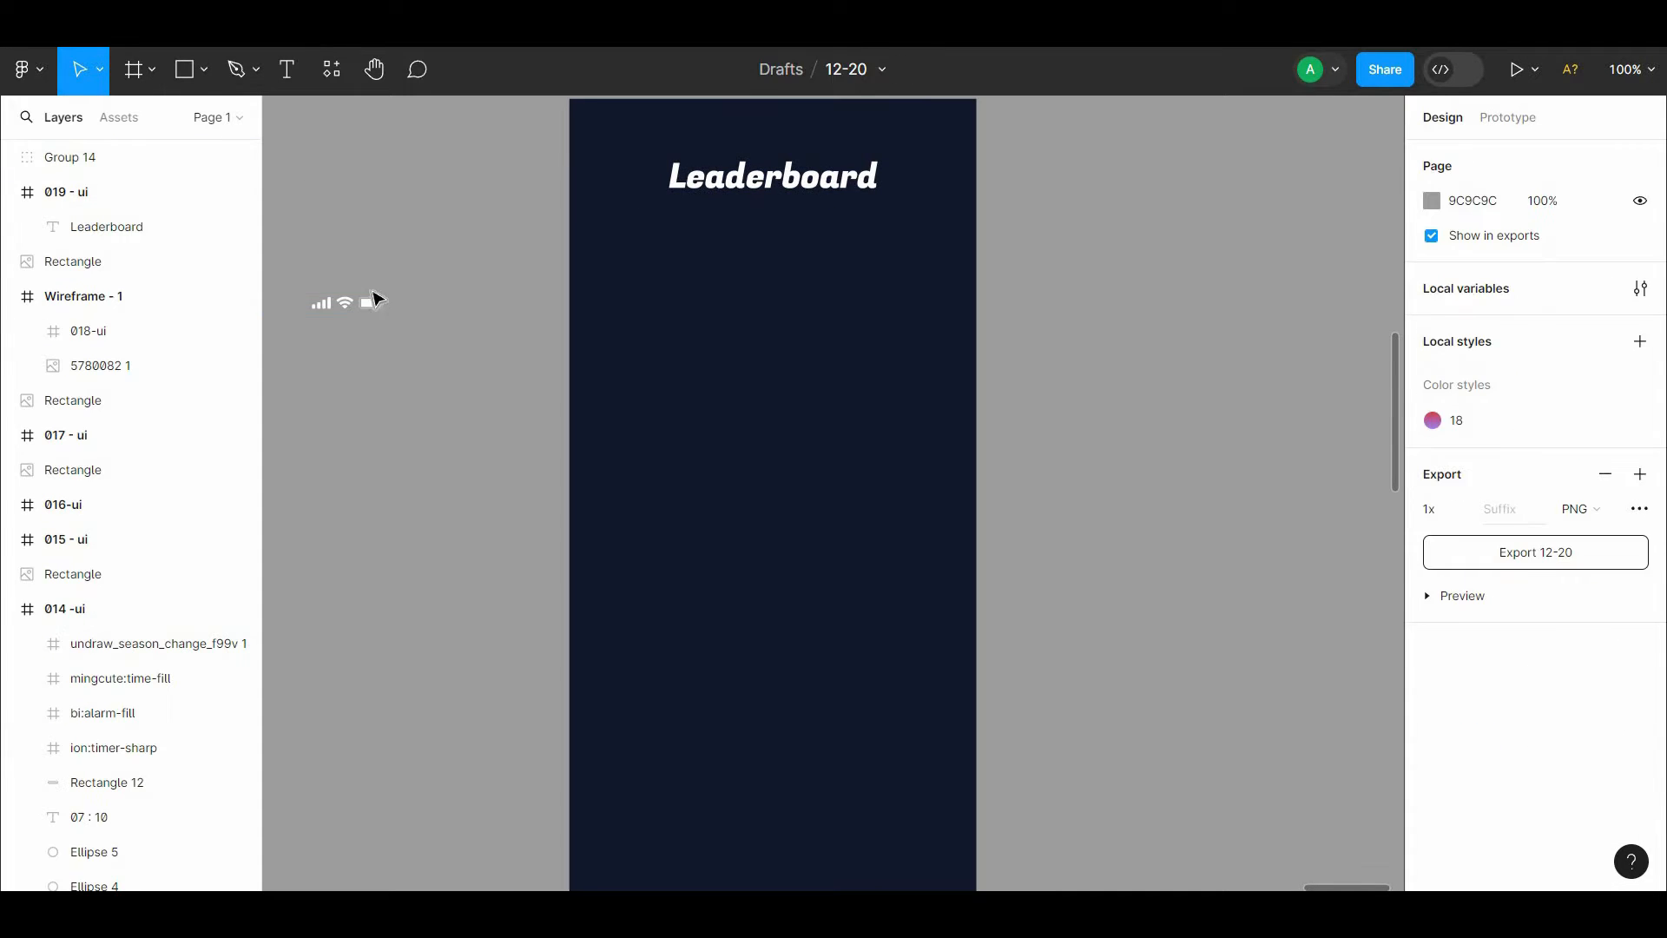
Step: Place the white status bar group inside the frame above the Leaderboard heading, at X 18, Y 12
drag(372, 295, 943, 120)
click(1474, 160)
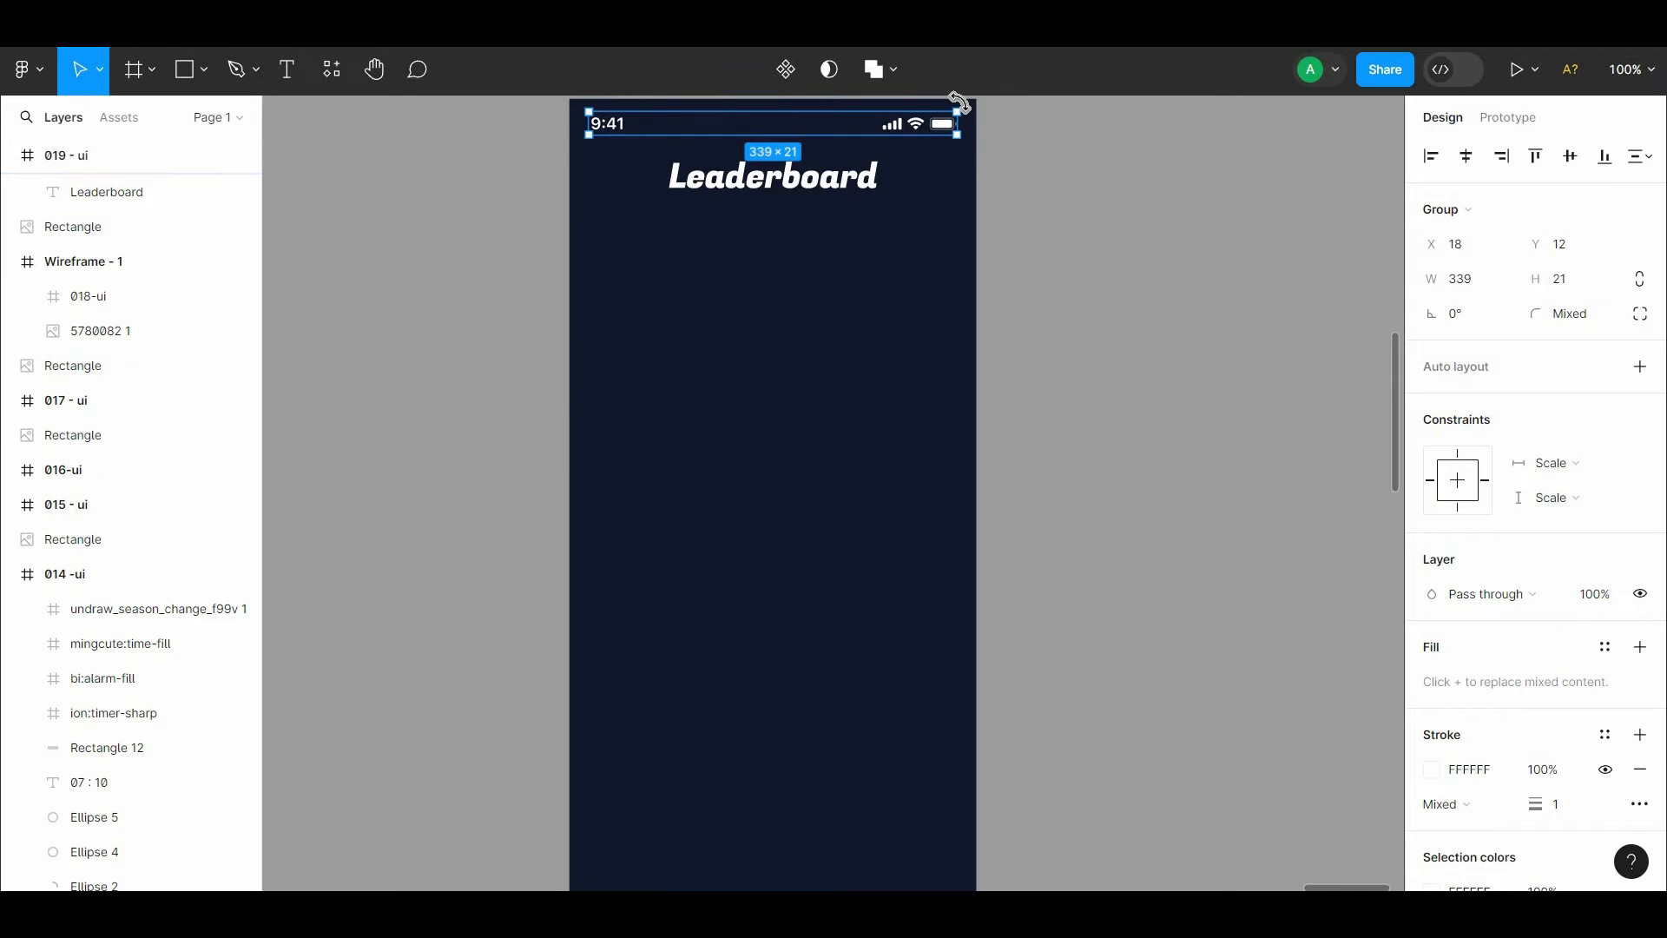
key(alt)
key(alt)
key(super)
click(1065, 249)
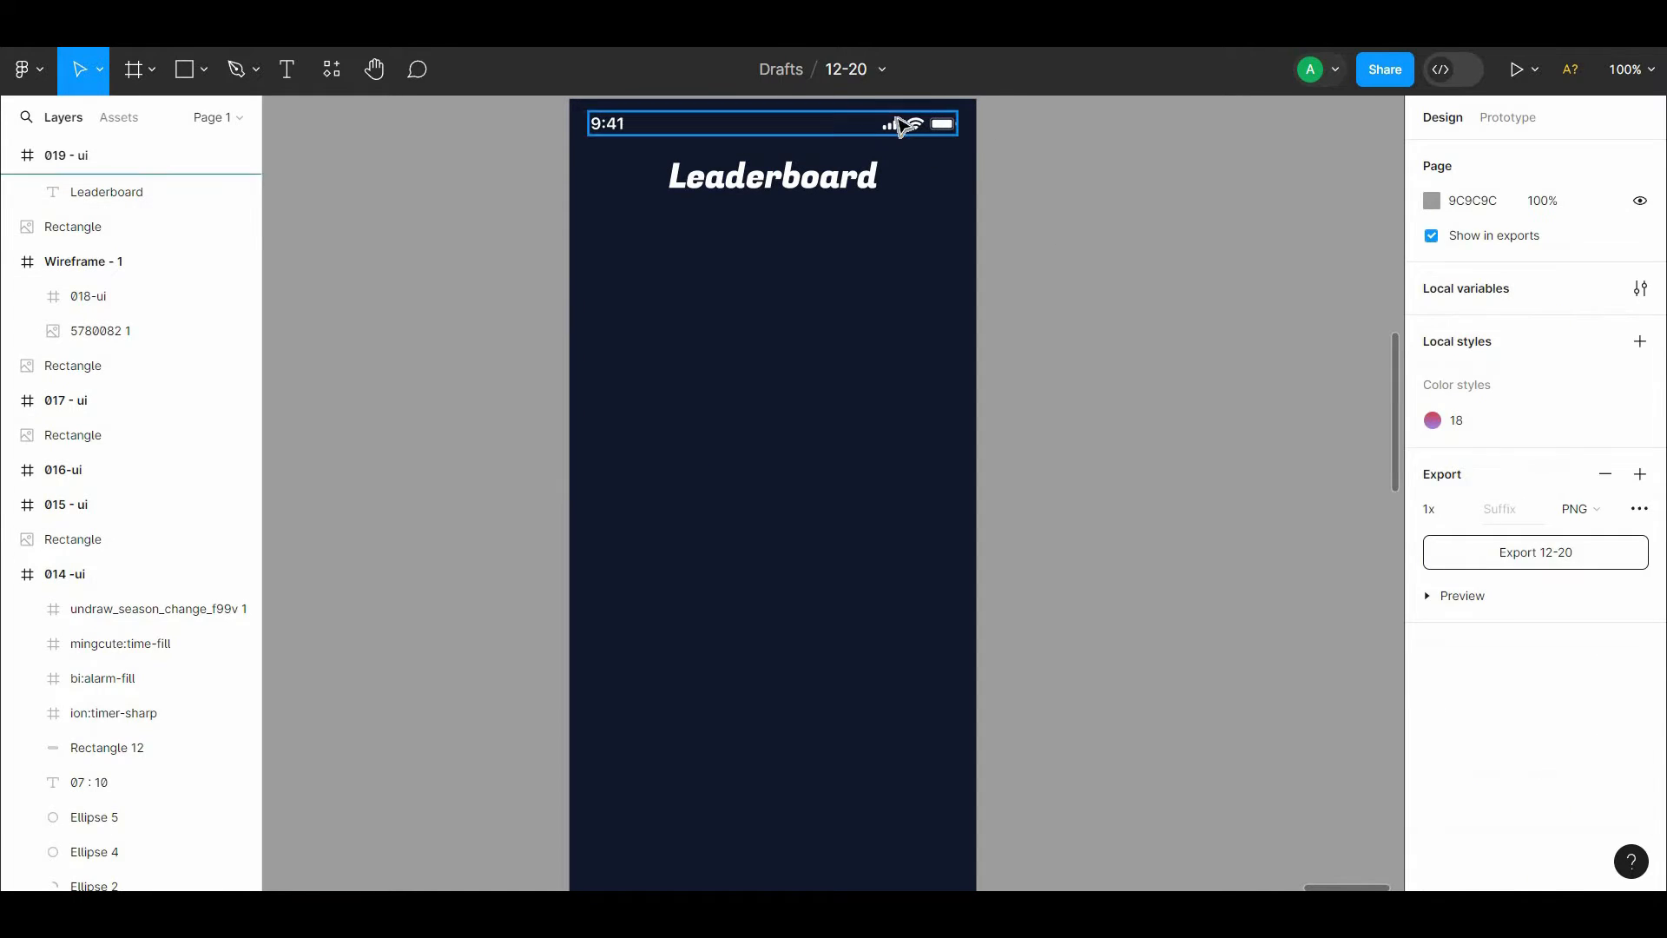
Step: Nudge the status bar group slightly down and check its spacing to the Leaderboard heading
click(900, 127)
key(alt+Down)
key(alt+Down)
key(alt+Down)
key(alt+Down)
click(1019, 226)
drag(1016, 263, 929, 262)
click(866, 200)
key(alt)
click(986, 268)
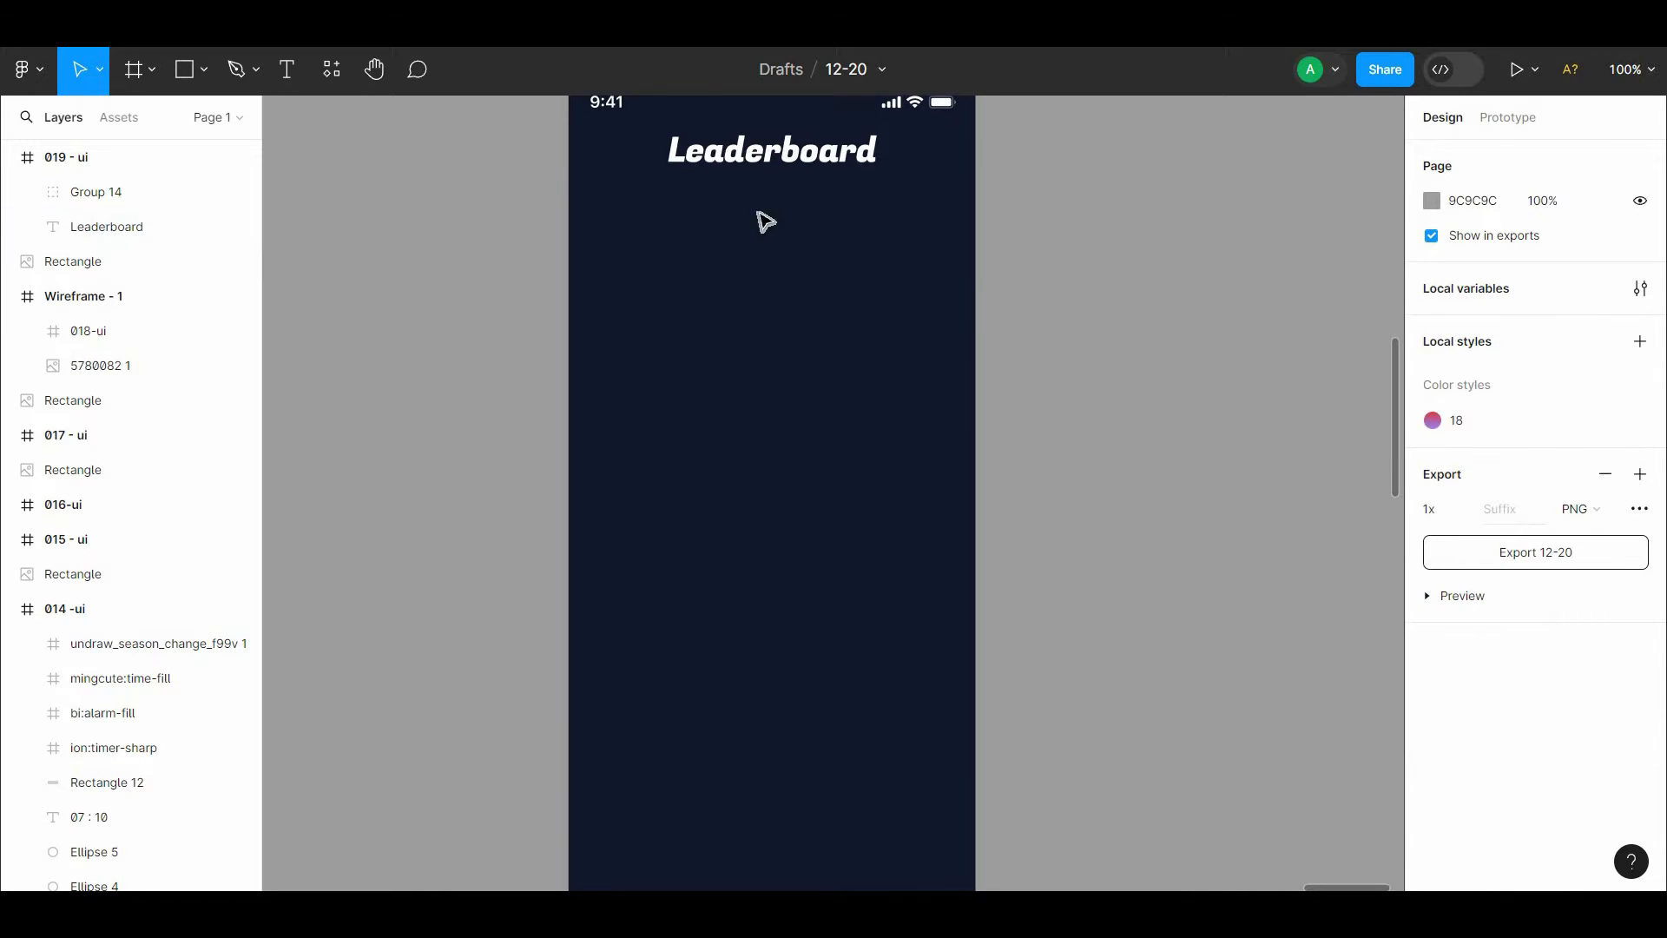
Step: Search the plugins for "icon" and run Iconify
right_click(771, 328)
mouse_move(800, 695)
click(1054, 699)
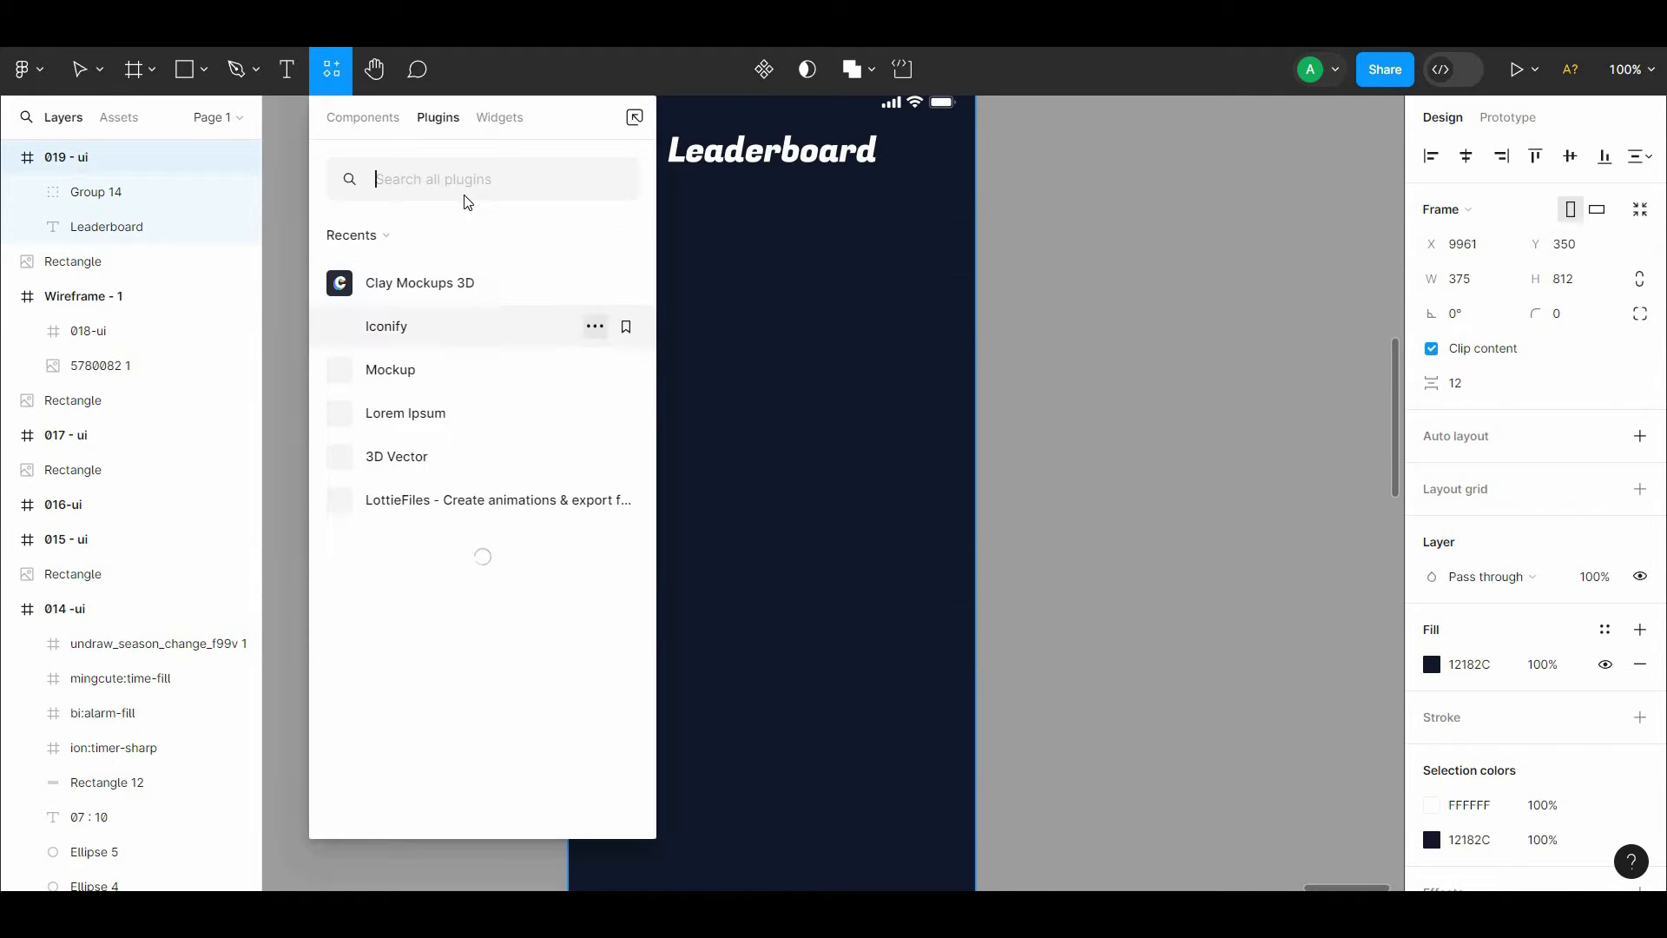
text(icon)
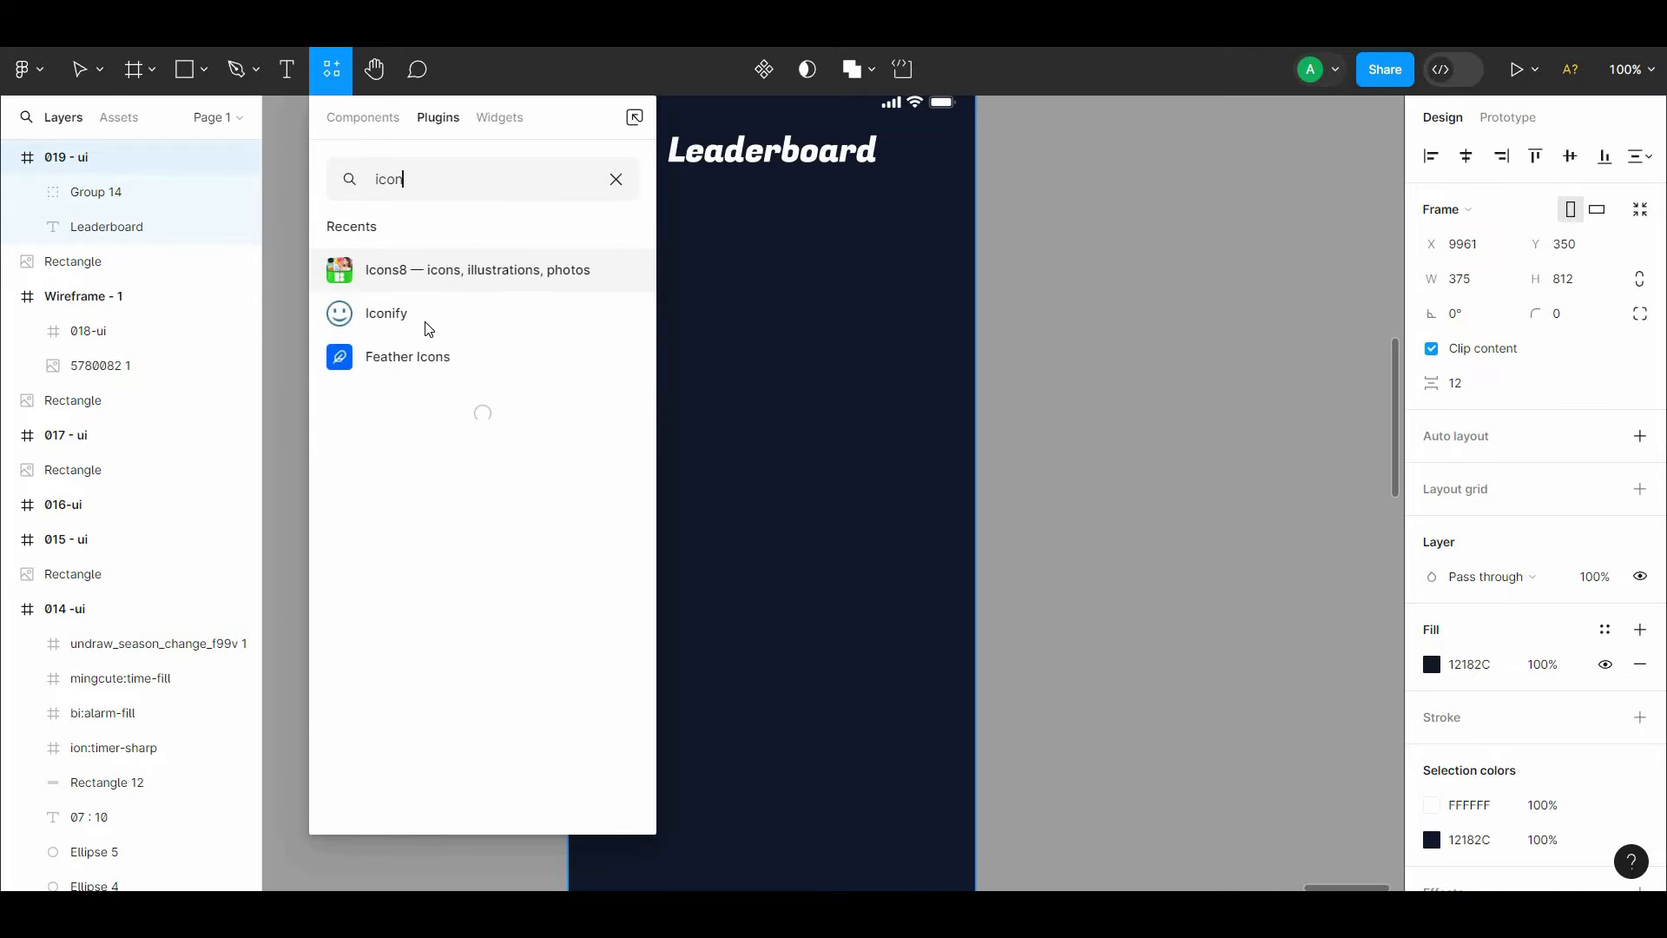
click(426, 323)
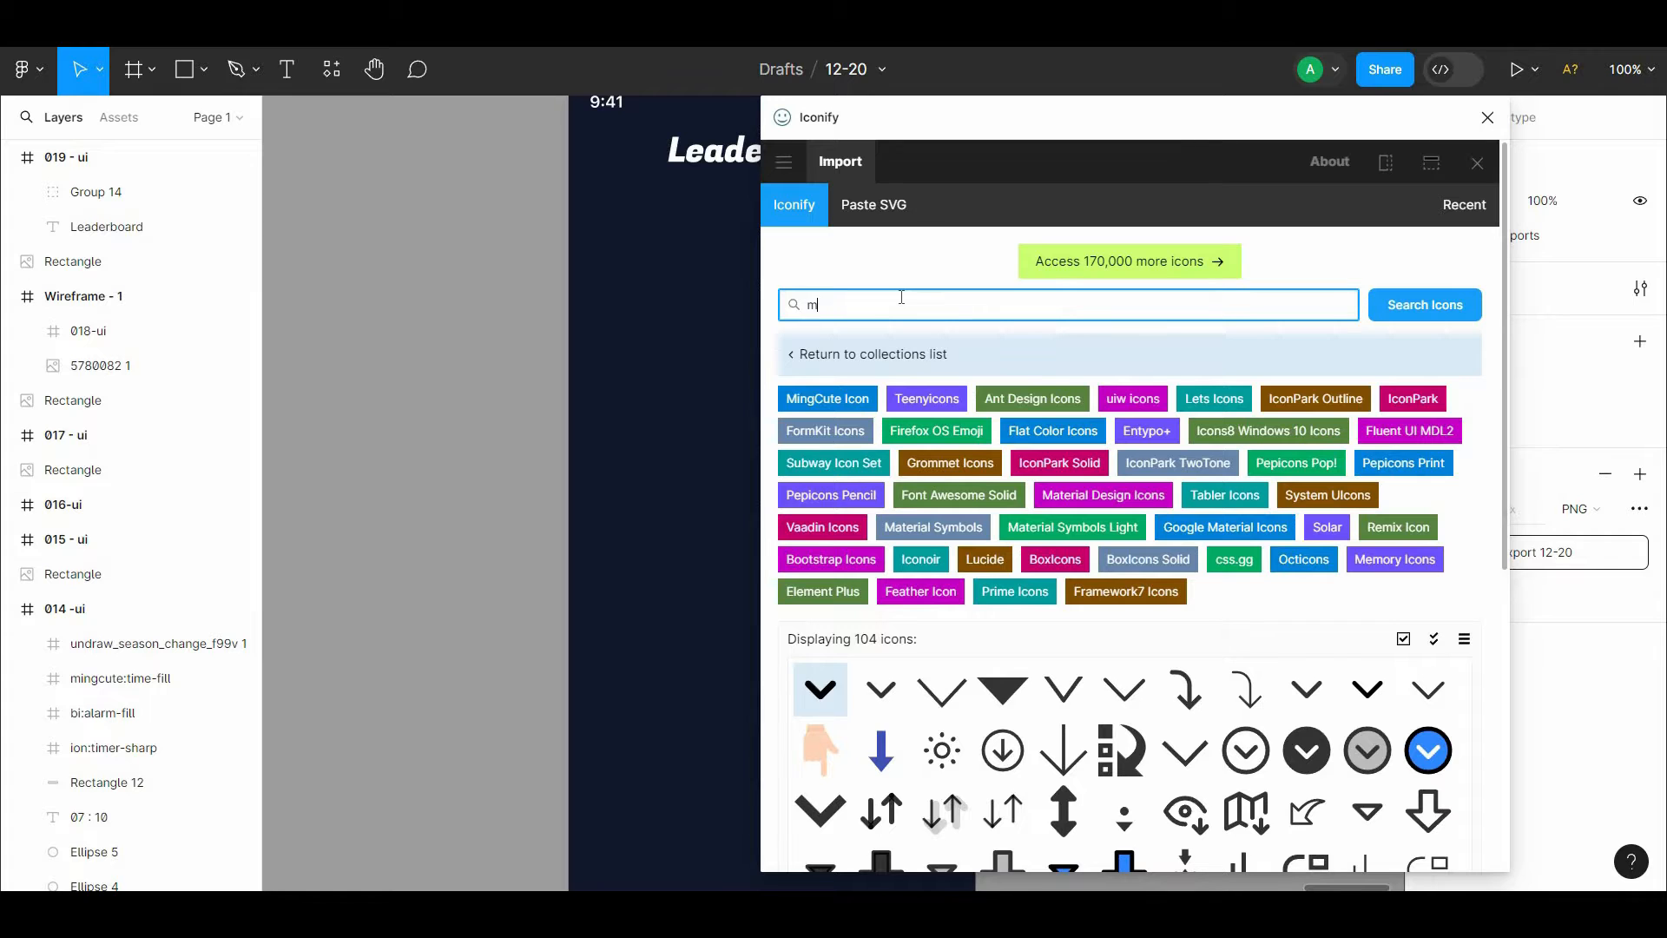
Step: Search Iconify for "more" and import the mingcute:more-2-fill icon
key(Return)
click(933, 712)
scroll(933, 712, down, 5)
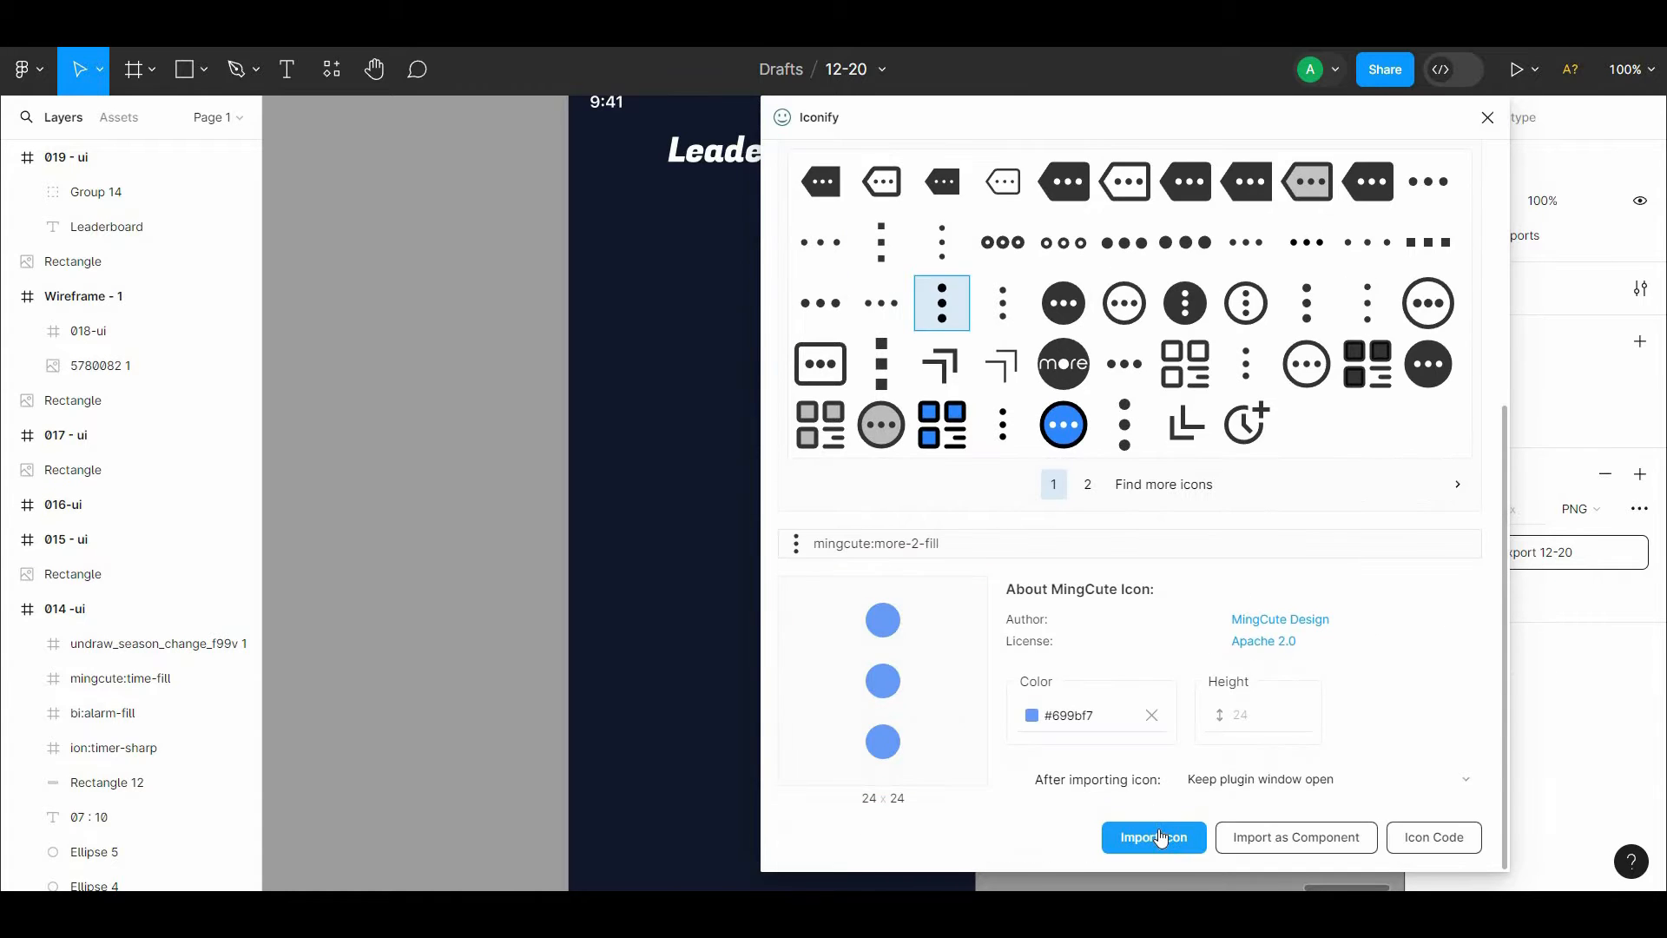
click(1160, 840)
Step: Search Iconify for "back" and import the ep:back arrow icon
scroll(1357, 713, up, 5)
double_click(987, 310)
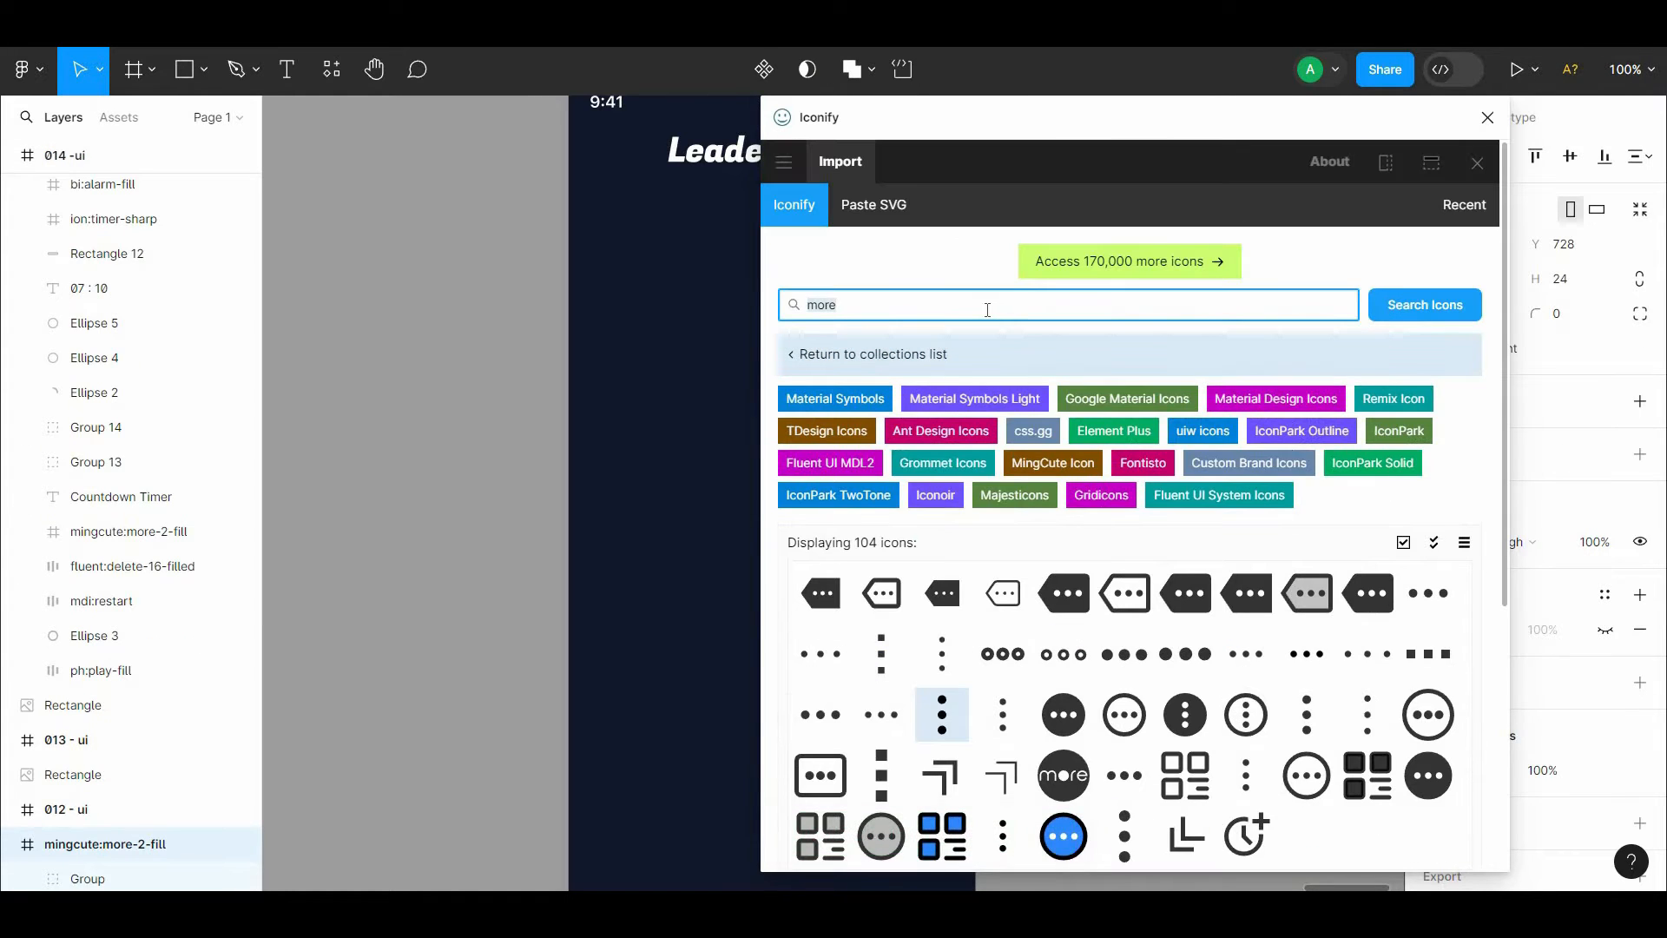
text(back)
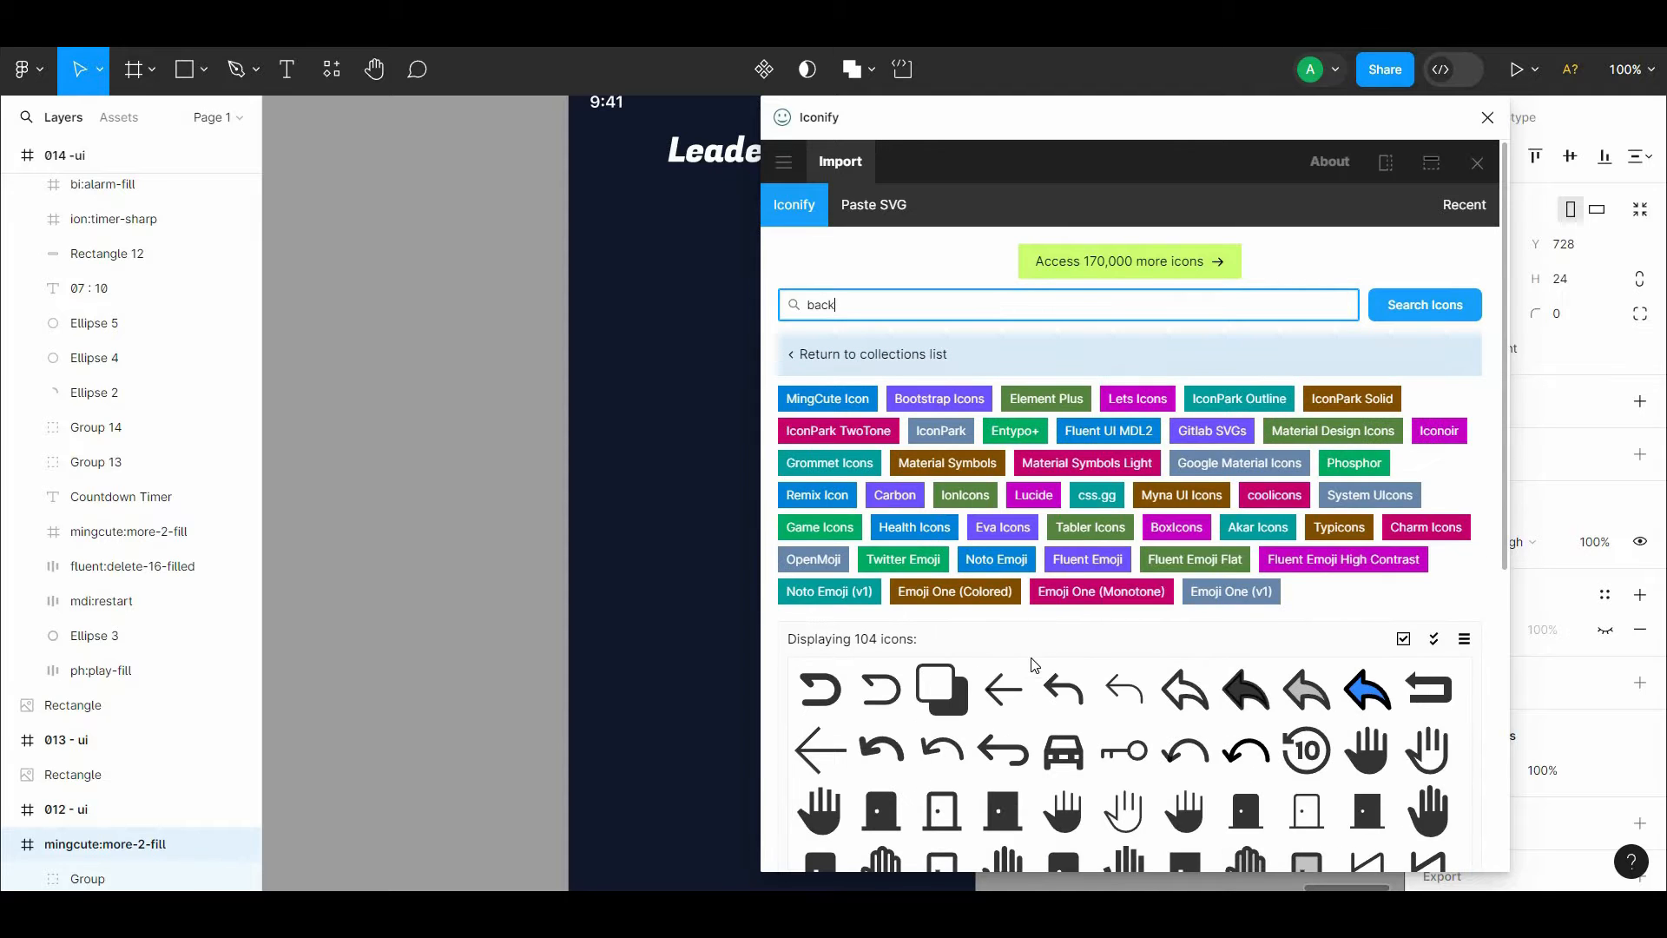
click(1007, 688)
scroll(1085, 738, down, 5)
click(1147, 837)
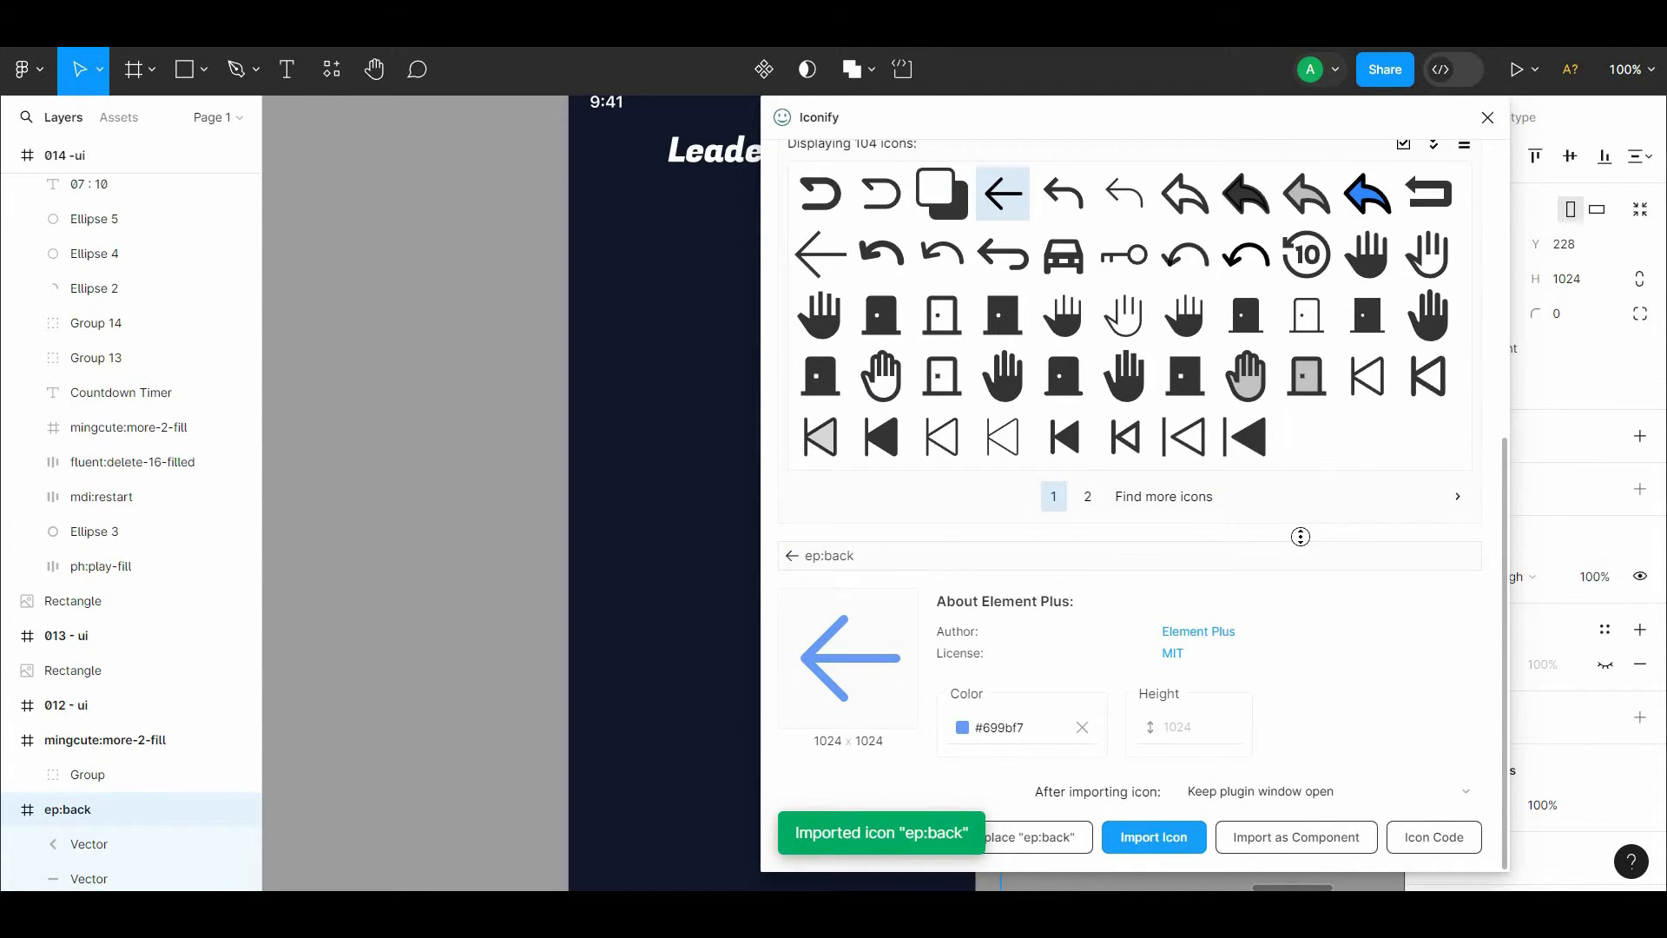
scroll(1300, 536, up, 5)
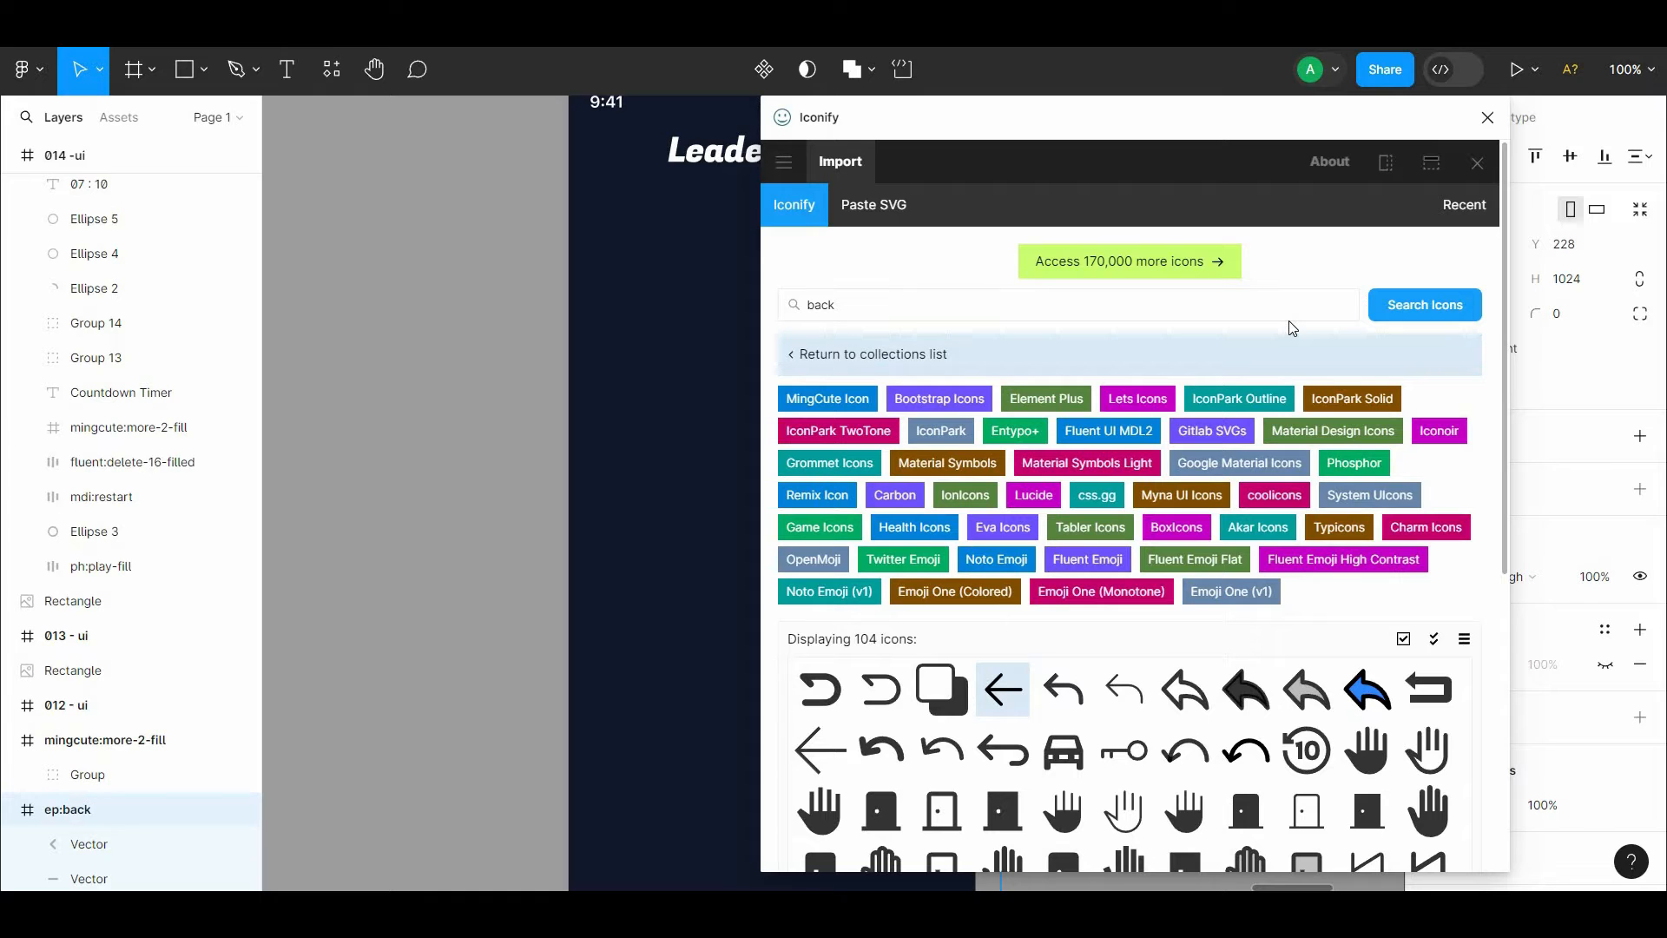
Step: Close Iconify and move both imported icons into the 019 - ui frame, scaling the back arrow down to about 192 × 192
click(1487, 117)
drag(1105, 273, 634, 357)
key(ctrl+minus)
key(ctrl+minus)
drag(642, 422, 427, 435)
drag(675, 574, 941, 587)
key(ctrl+plus)
key(ctrl+plus)
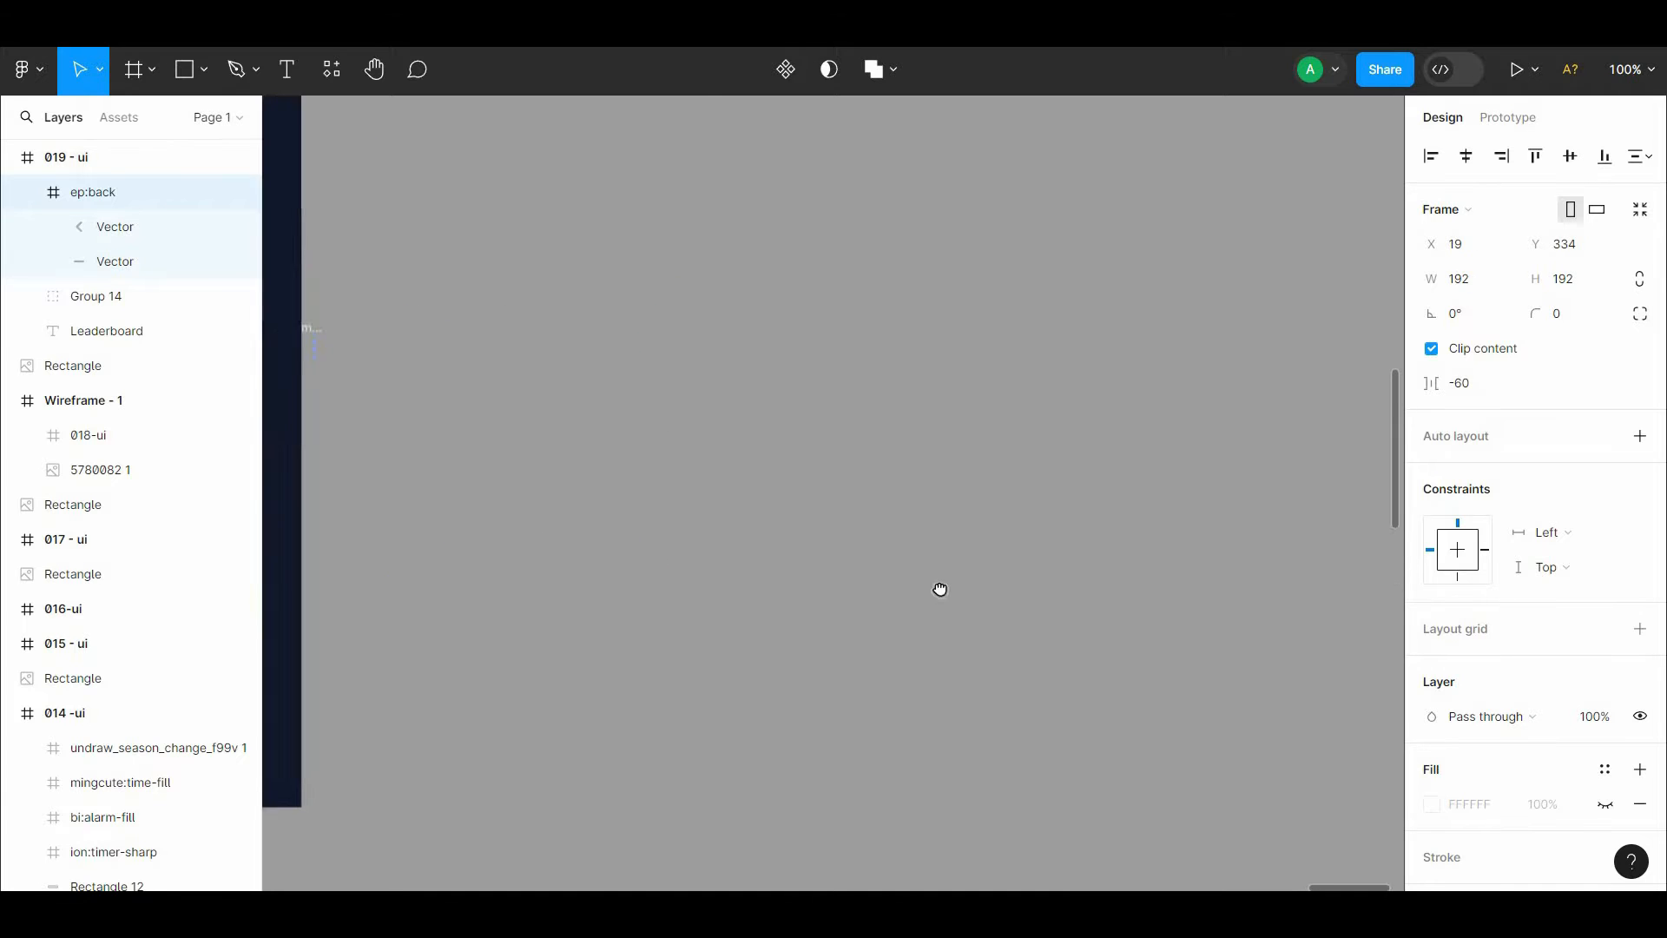
drag(334, 328, 707, 293)
Step: Resize the more and back icons to 24 × 24
shift+click(552, 519)
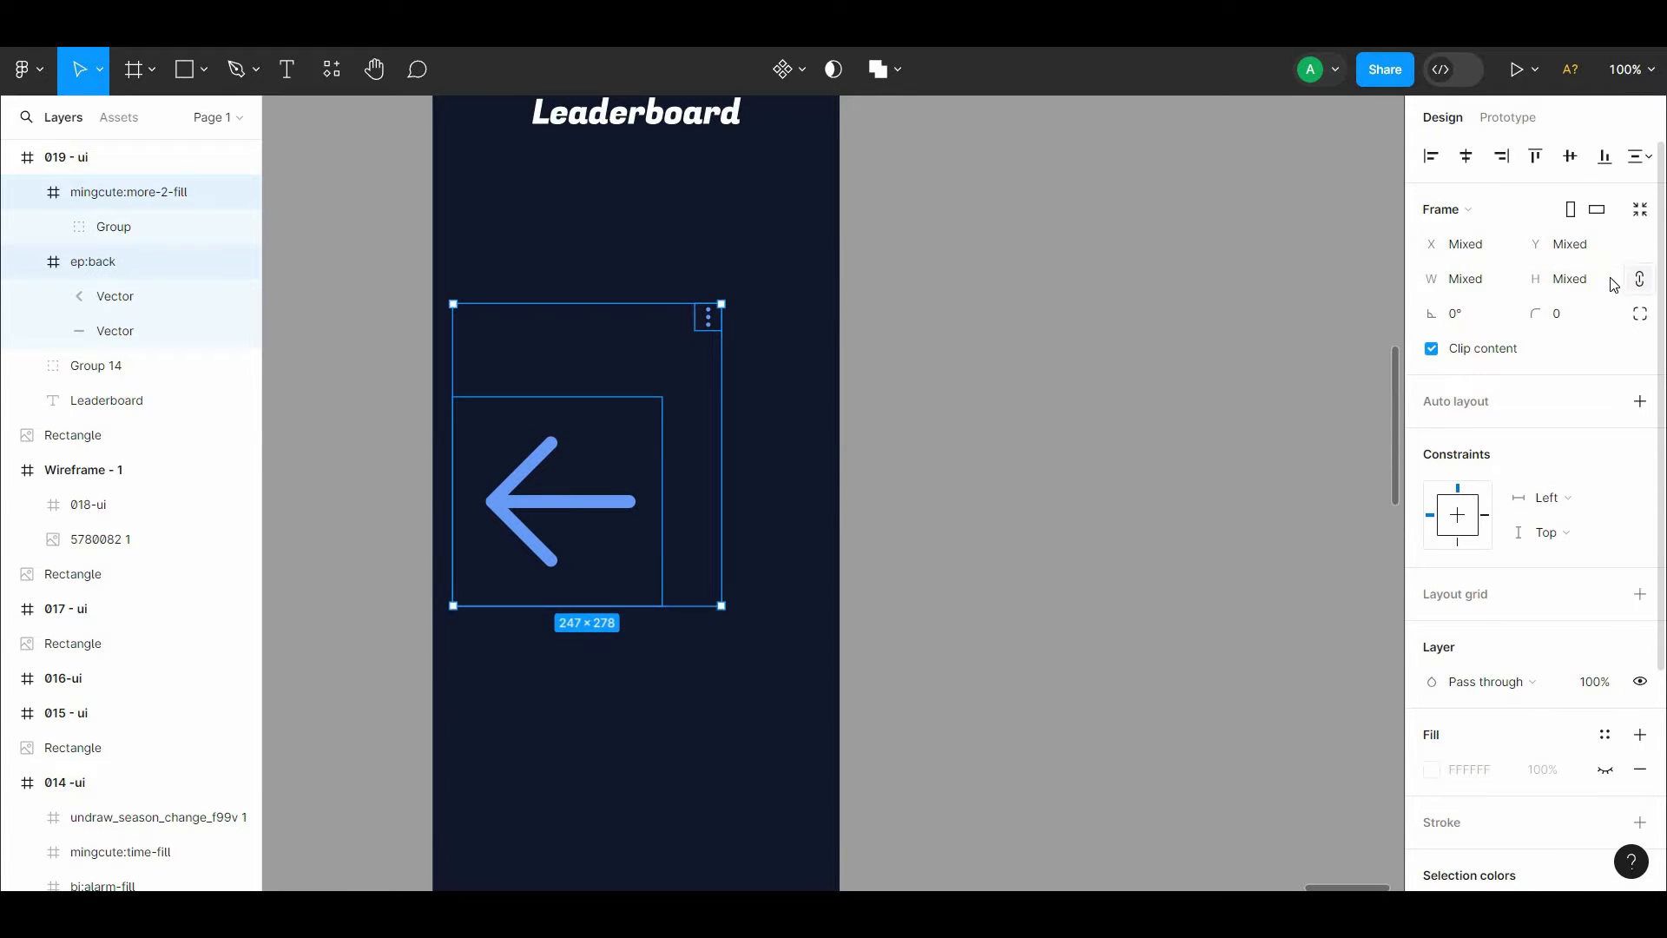
text(24)
key(Return)
click(987, 444)
Step: Recolour the more and back icons from blue to white
drag(607, 361, 688, 499)
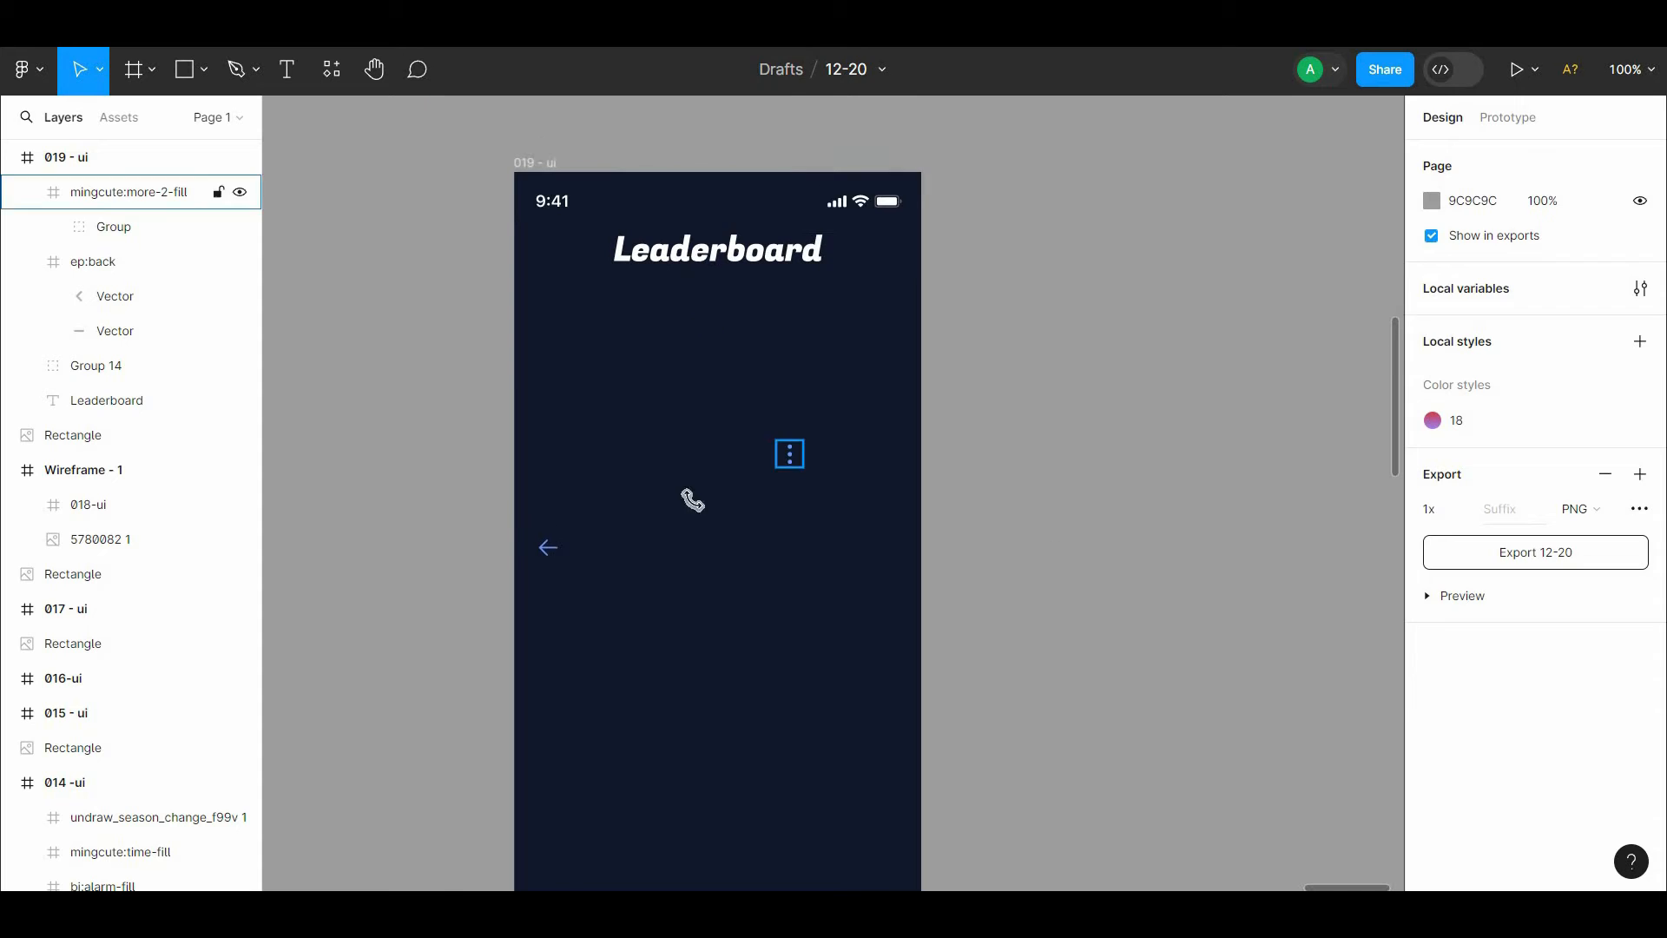
click(789, 454)
shift+click(547, 547)
scroll(1640, 594, down, 2)
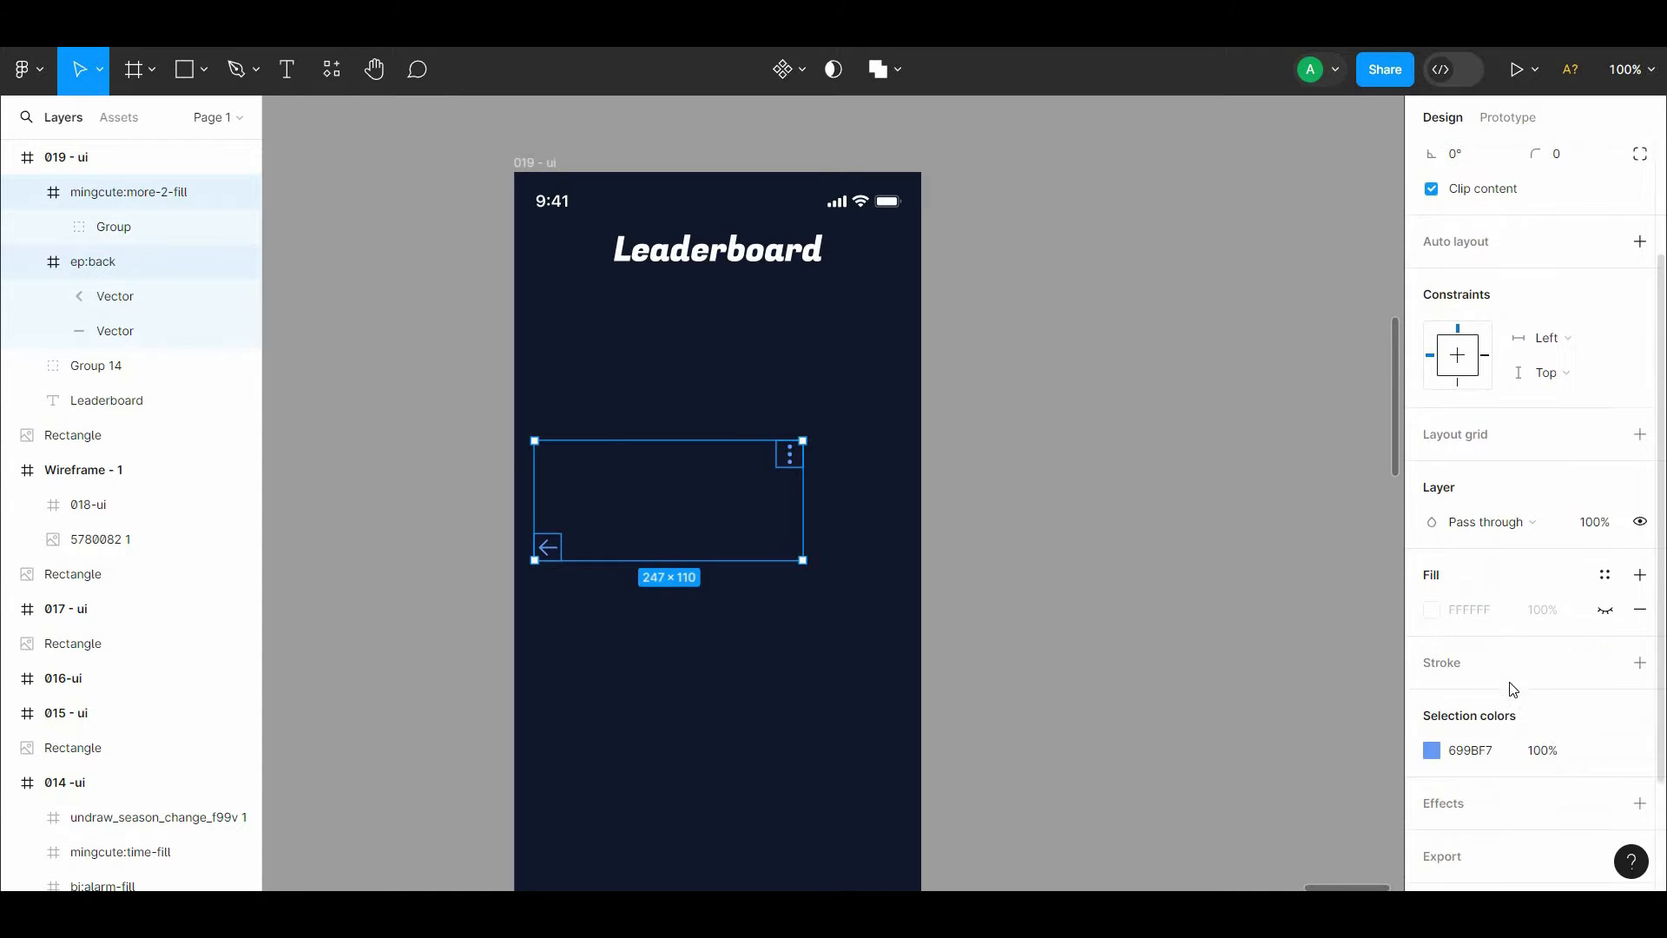
click(1431, 750)
click(838, 479)
Step: Position the more icon to the right of the Leaderboard heading and the back arrow to its left at X 18
drag(794, 445, 887, 217)
drag(547, 547, 551, 260)
key(alt)
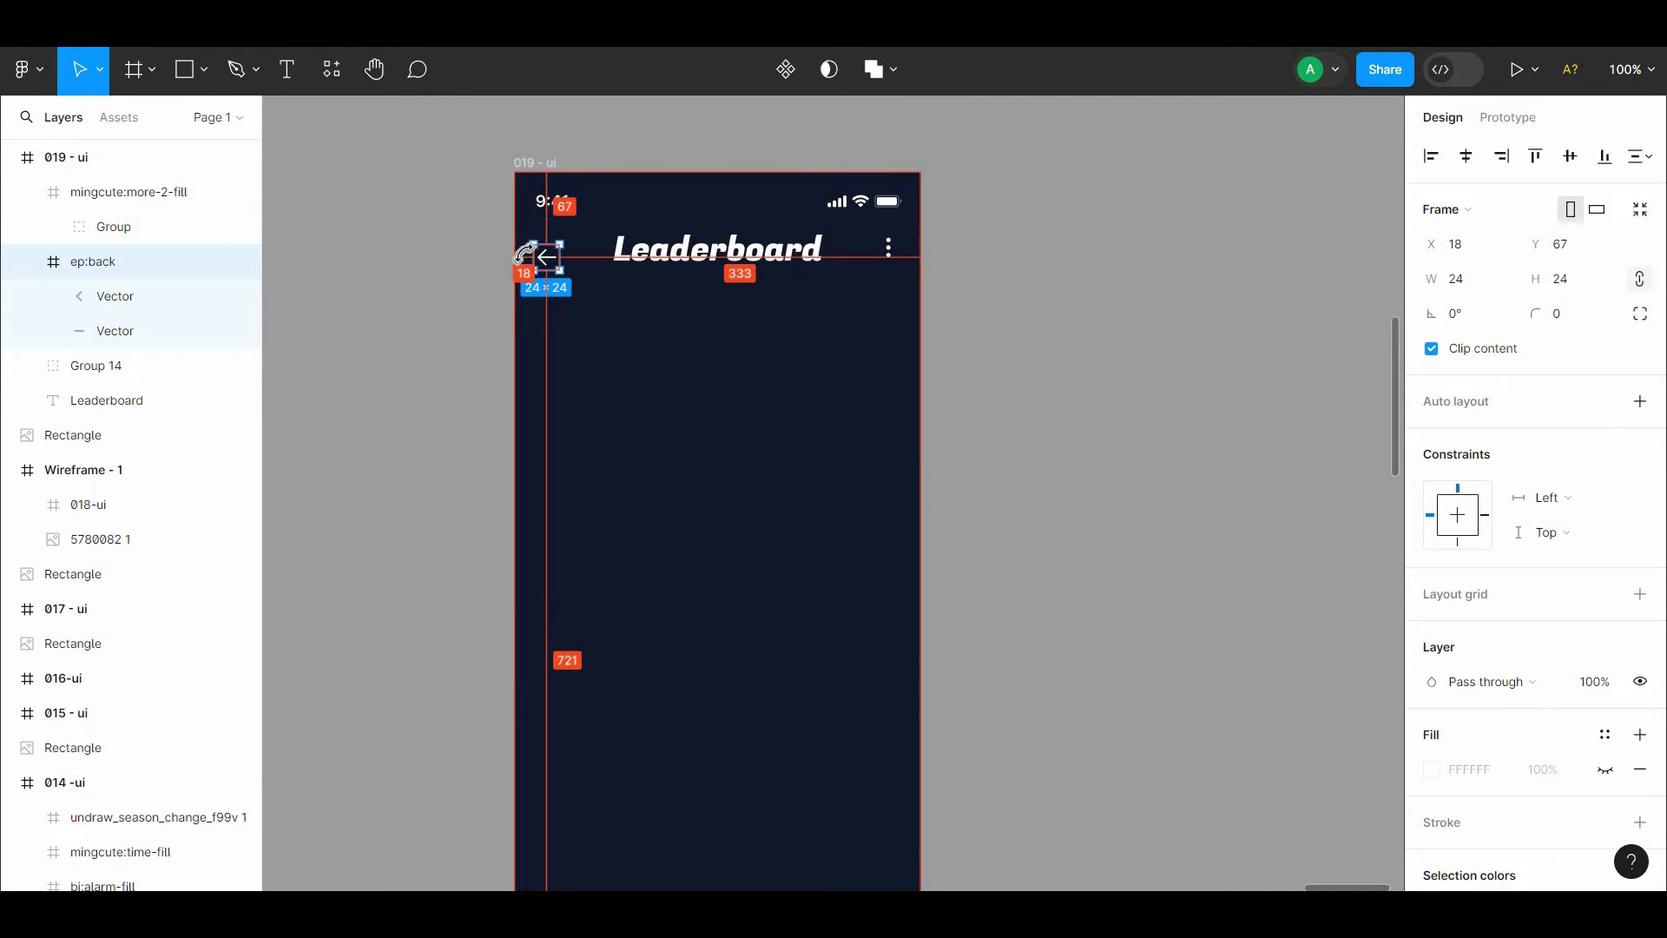
Step: Align the back arrow, Leaderboard heading and more icon on their vertical centres
shift+click(681, 265)
shift+click(887, 250)
click(1570, 156)
key(alt)
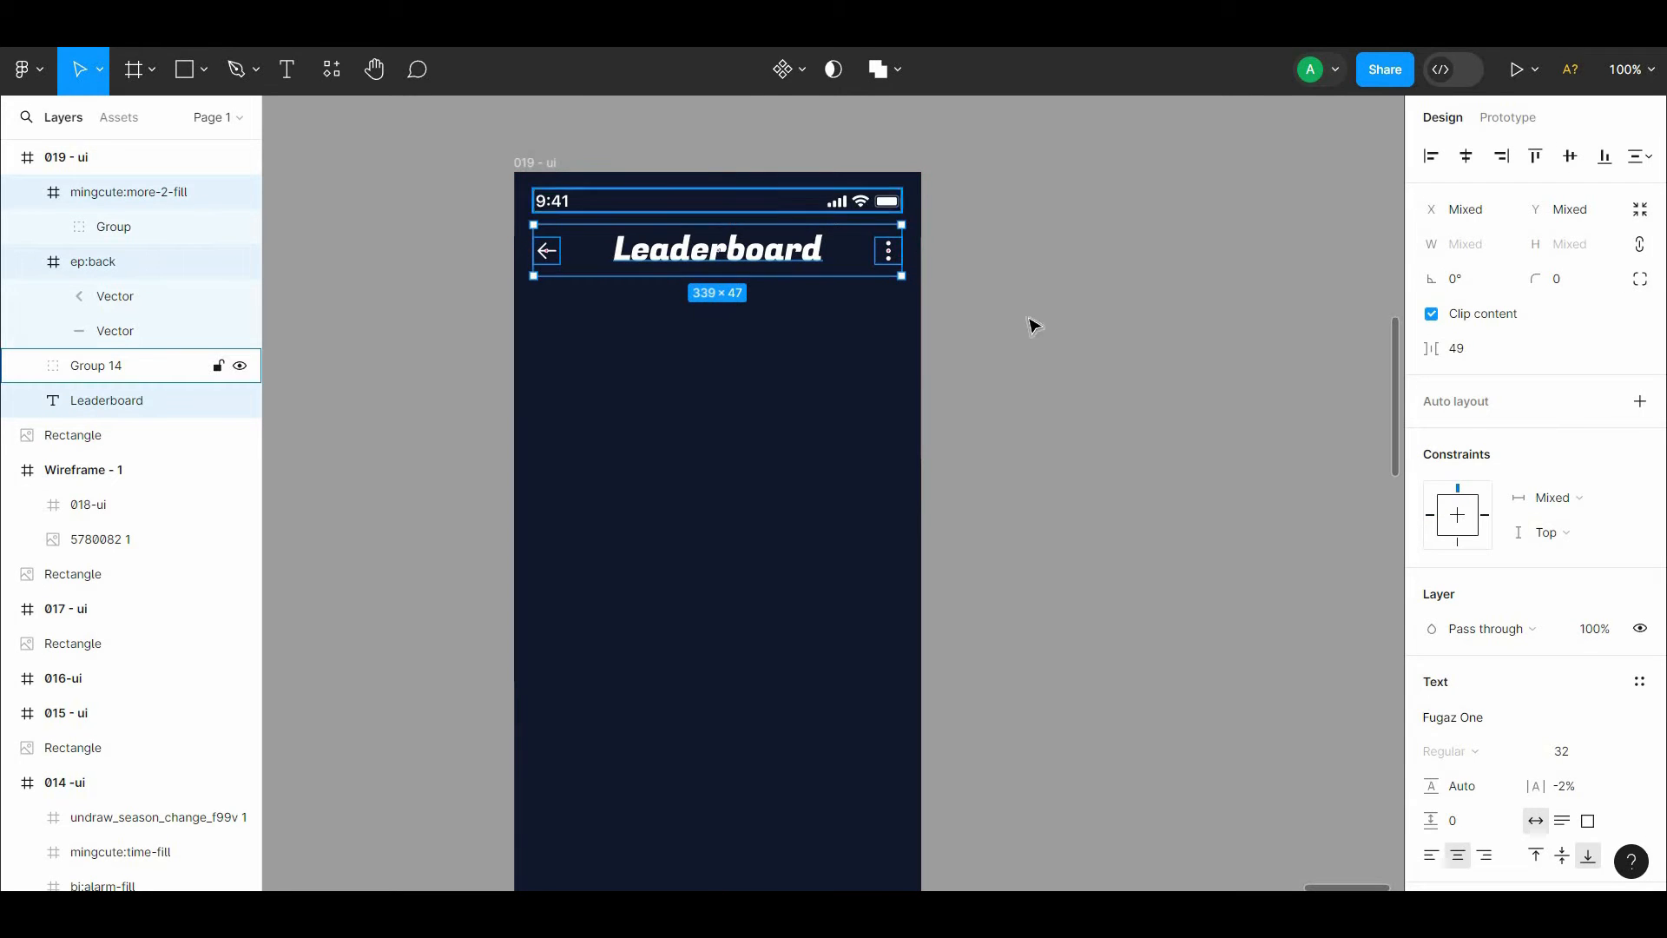
click(1033, 322)
Step: Draw a circle about 136 × 136 below the Leaderboard heading and centre it horizontally in the frame
drag(953, 309, 998, 185)
click(204, 69)
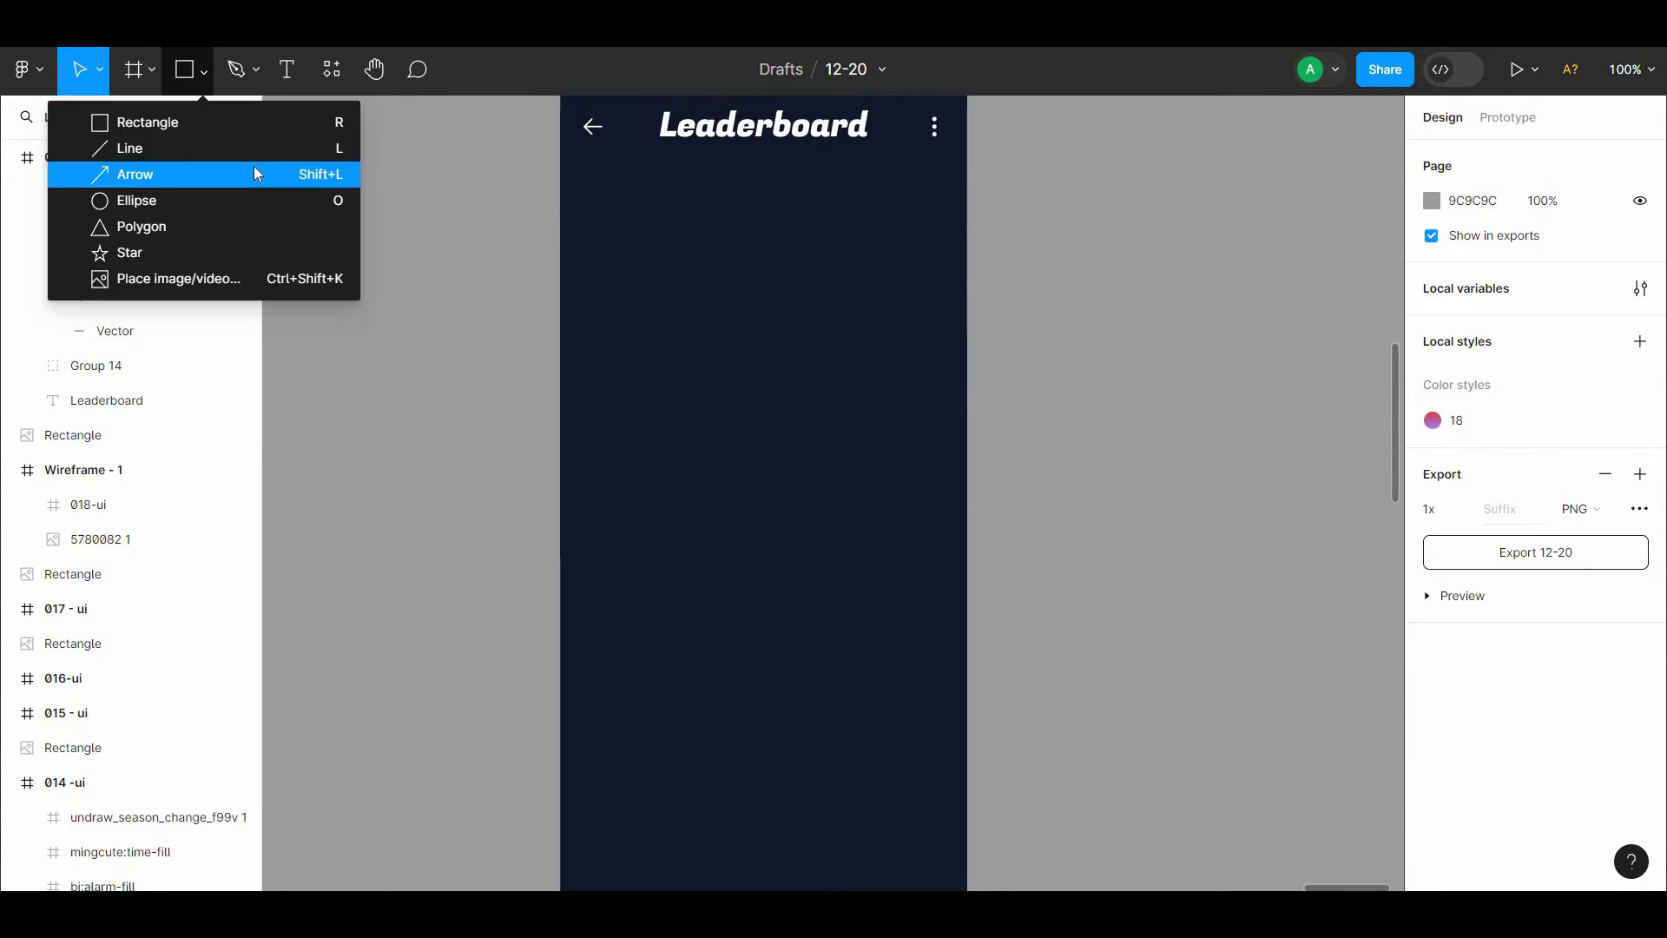
click(261, 197)
drag(662, 185, 812, 335)
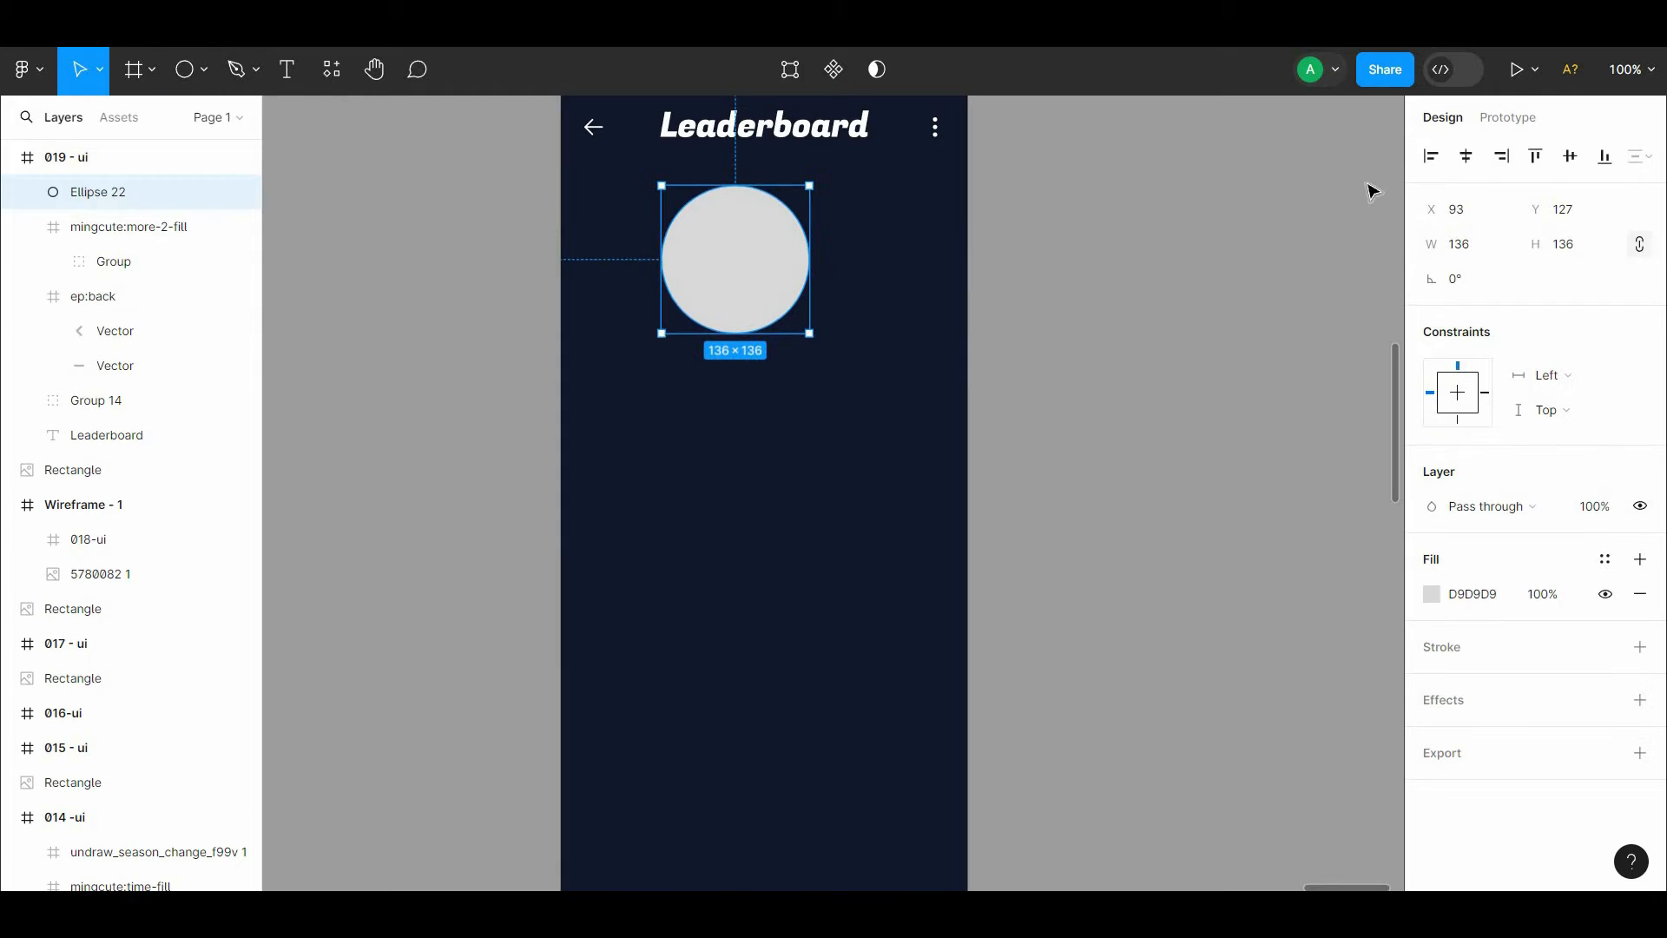
click(1466, 157)
Step: Add a 20% black fill over the circle and set its base fill to grey A8A8A8
mouse_move(1082, 264)
mouse_down()
mouse_move(1074, 341)
mouse_move(1146, 499)
mouse_move(1086, 569)
mouse_up()
click(1431, 601)
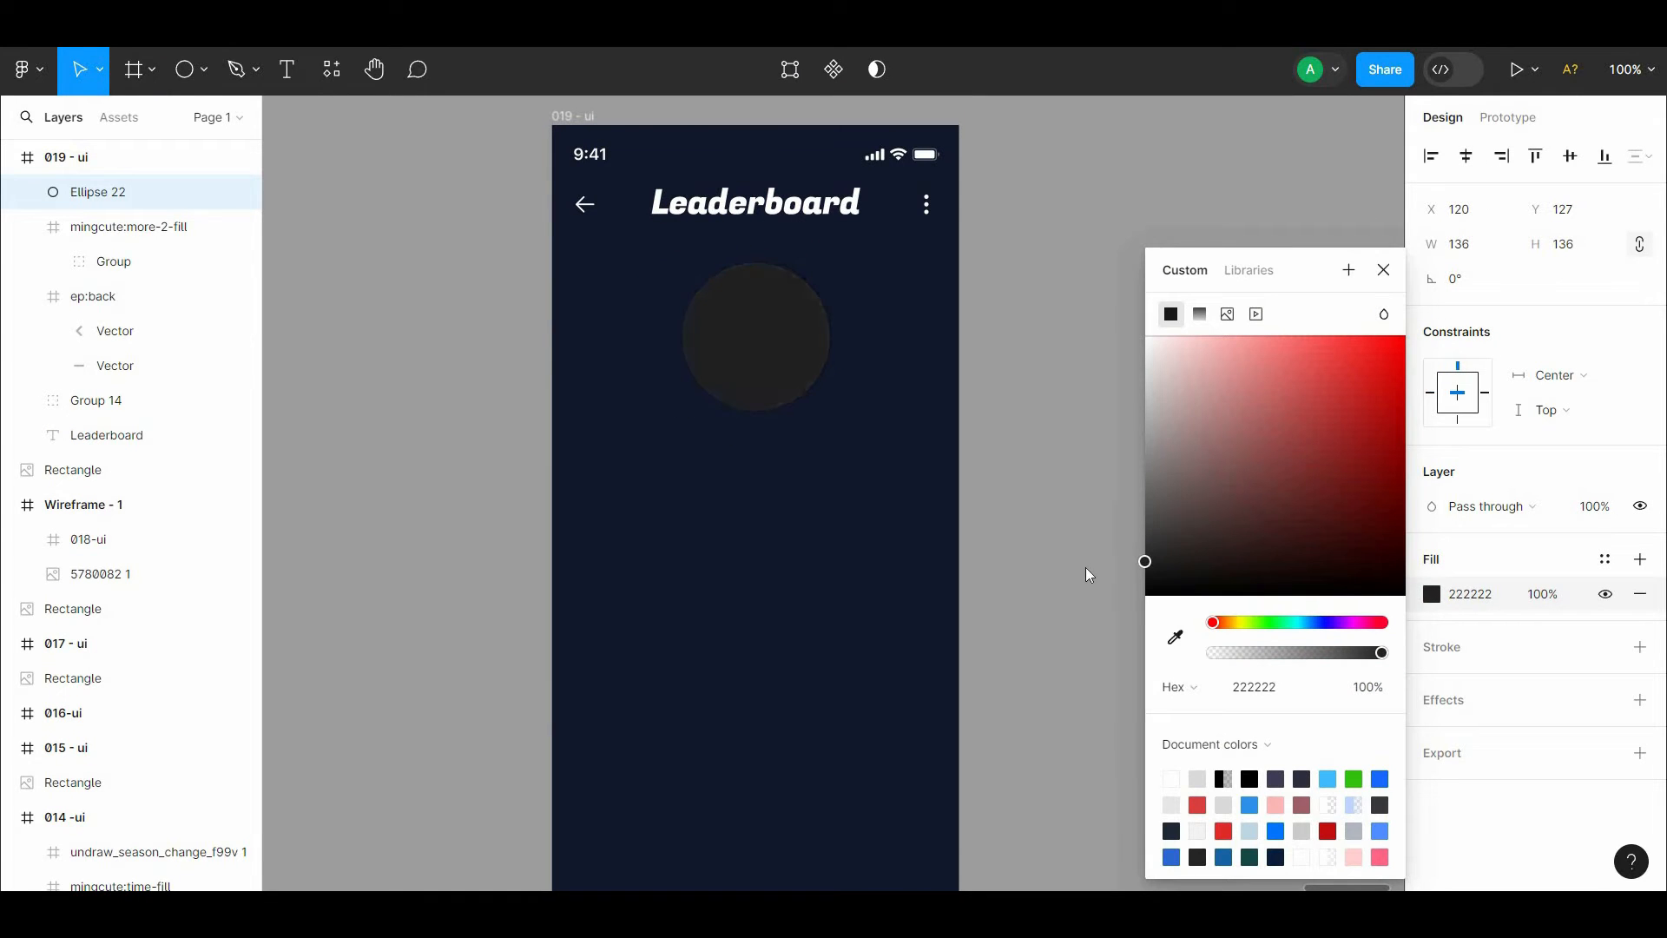
click(1642, 561)
click(1434, 623)
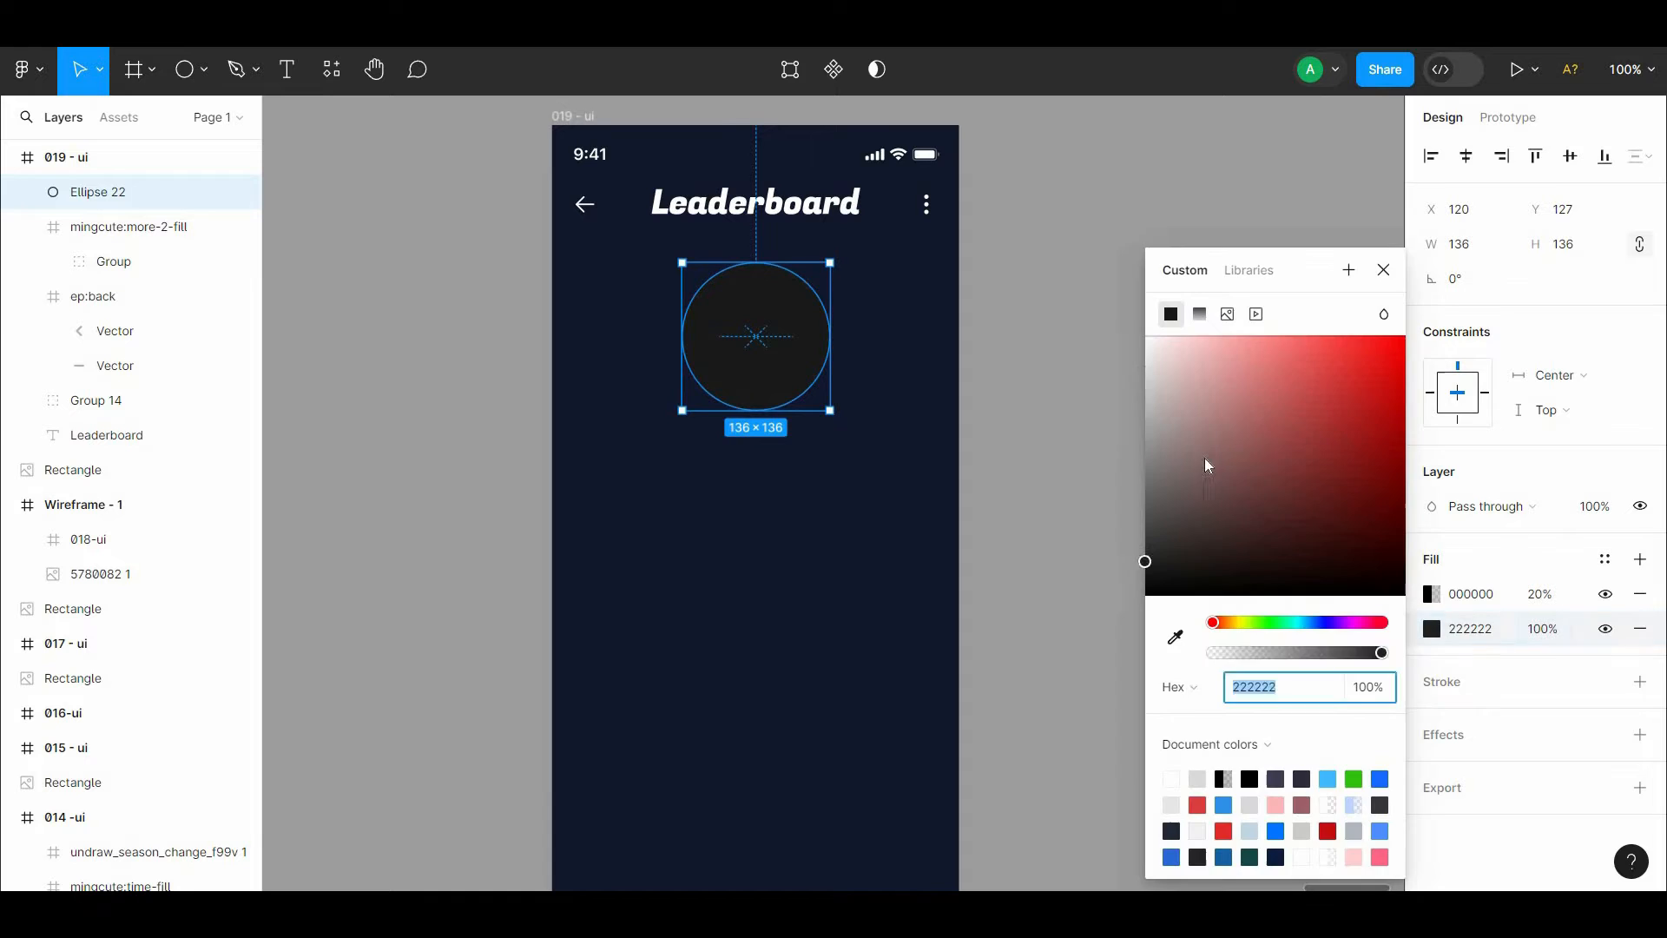
drag(1205, 457, 1085, 431)
click(1085, 430)
Step: Shrink the grey circle to about 116 × 116, keeping it horizontally centred
drag(867, 366, 839, 344)
click(806, 267)
click(1236, 226)
Step: Nudge the grey circle up closer to the Leaderboard heading, checking the spacing between them
click(803, 304)
key(alt)
key(alt+Up)
key(alt+Up)
key(alt+Up)
key(alt+Up)
key(alt+Up)
key(alt+Up)
key(alt+Up)
click(1024, 303)
click(812, 299)
key(alt+Up)
key(alt+Up)
key(alt+Up)
key(alt+Up)
key(alt+Up)
key(alt+Up)
key(alt+Up)
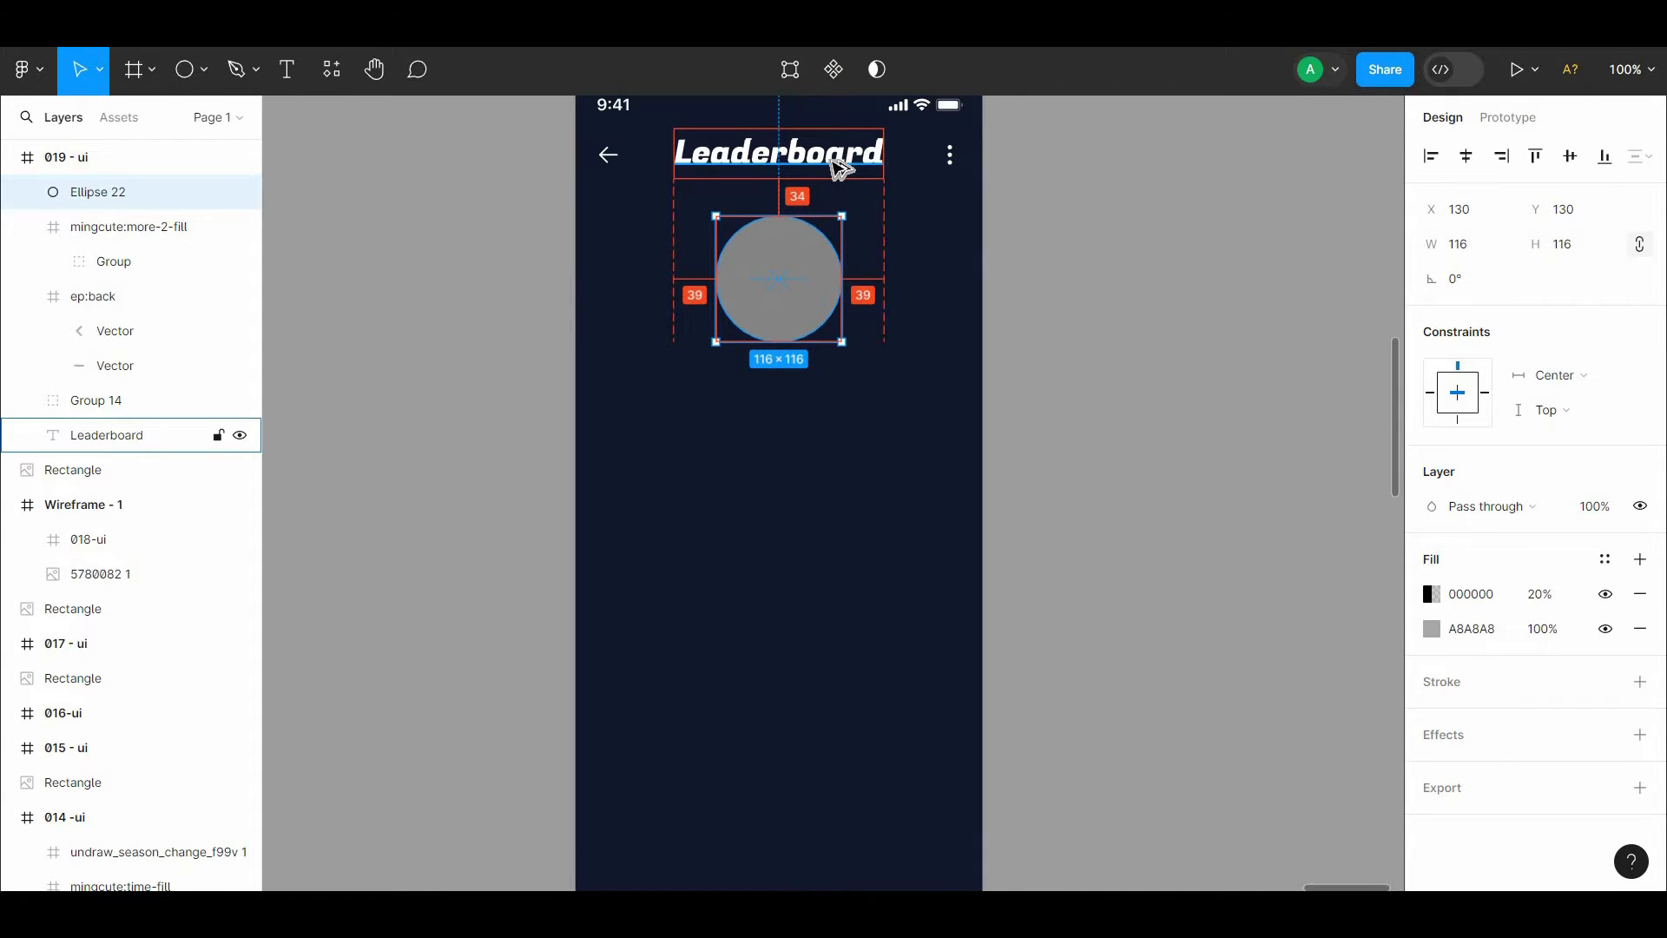
key(alt+Up)
key(alt+Up)
key(alt+Up)
click(993, 265)
Step: Draw a rectangle about 324 × 50 below the grey circle
drag(992, 265, 1012, 216)
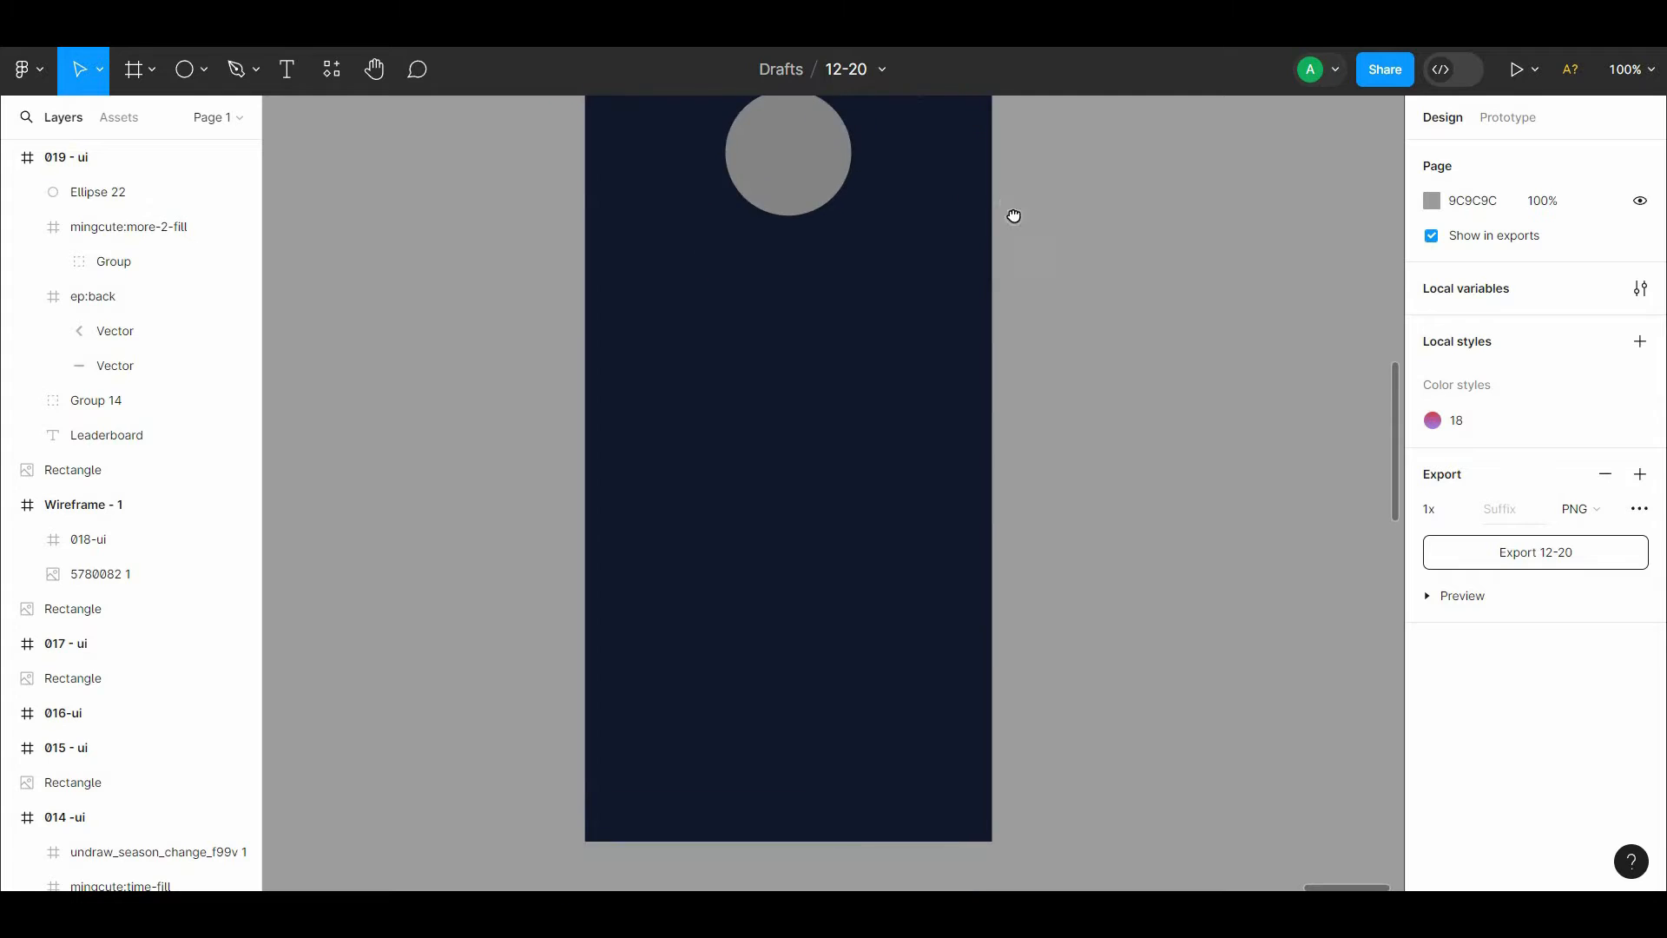
click(300, 82)
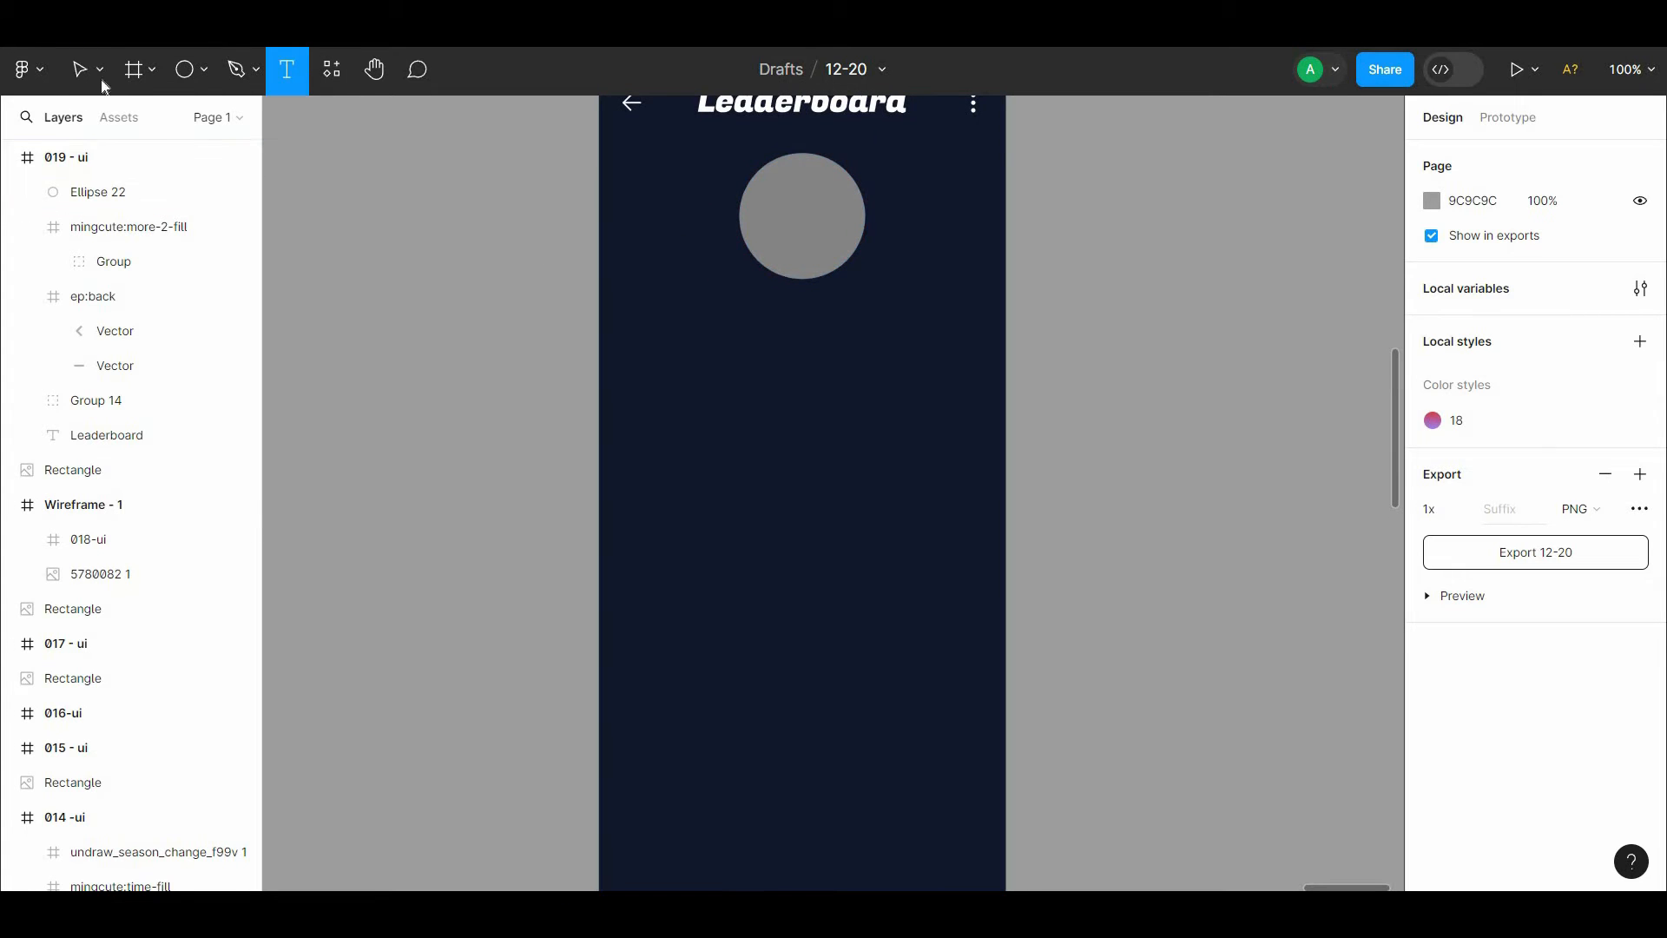
click(204, 73)
click(205, 126)
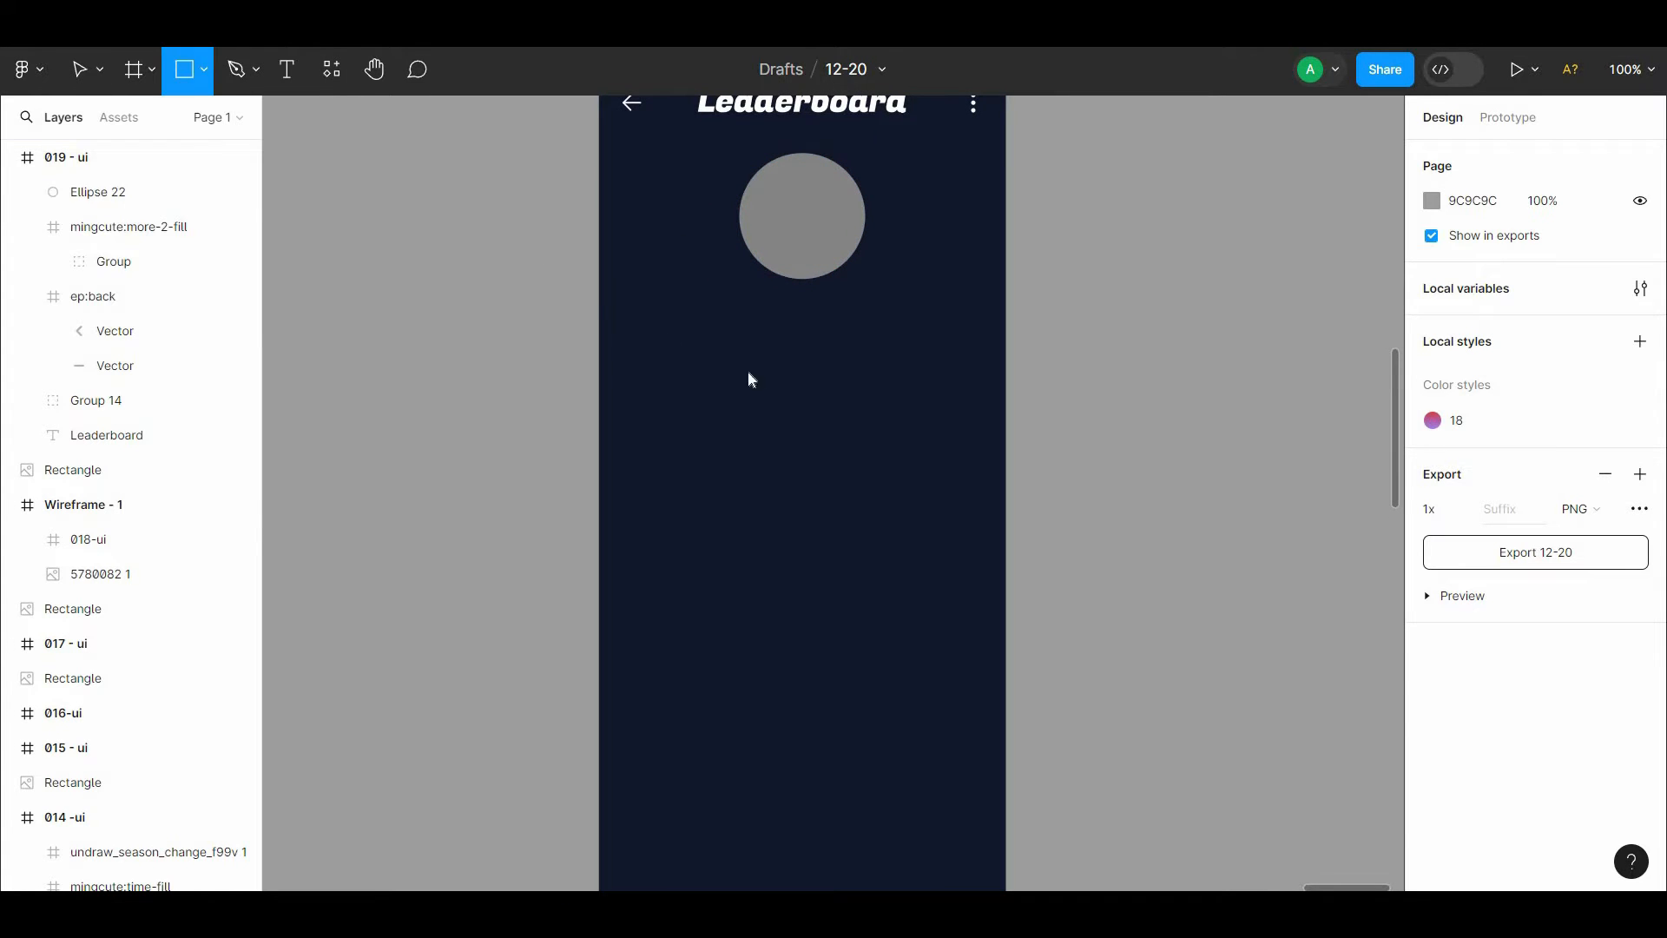
drag(650, 327, 980, 387)
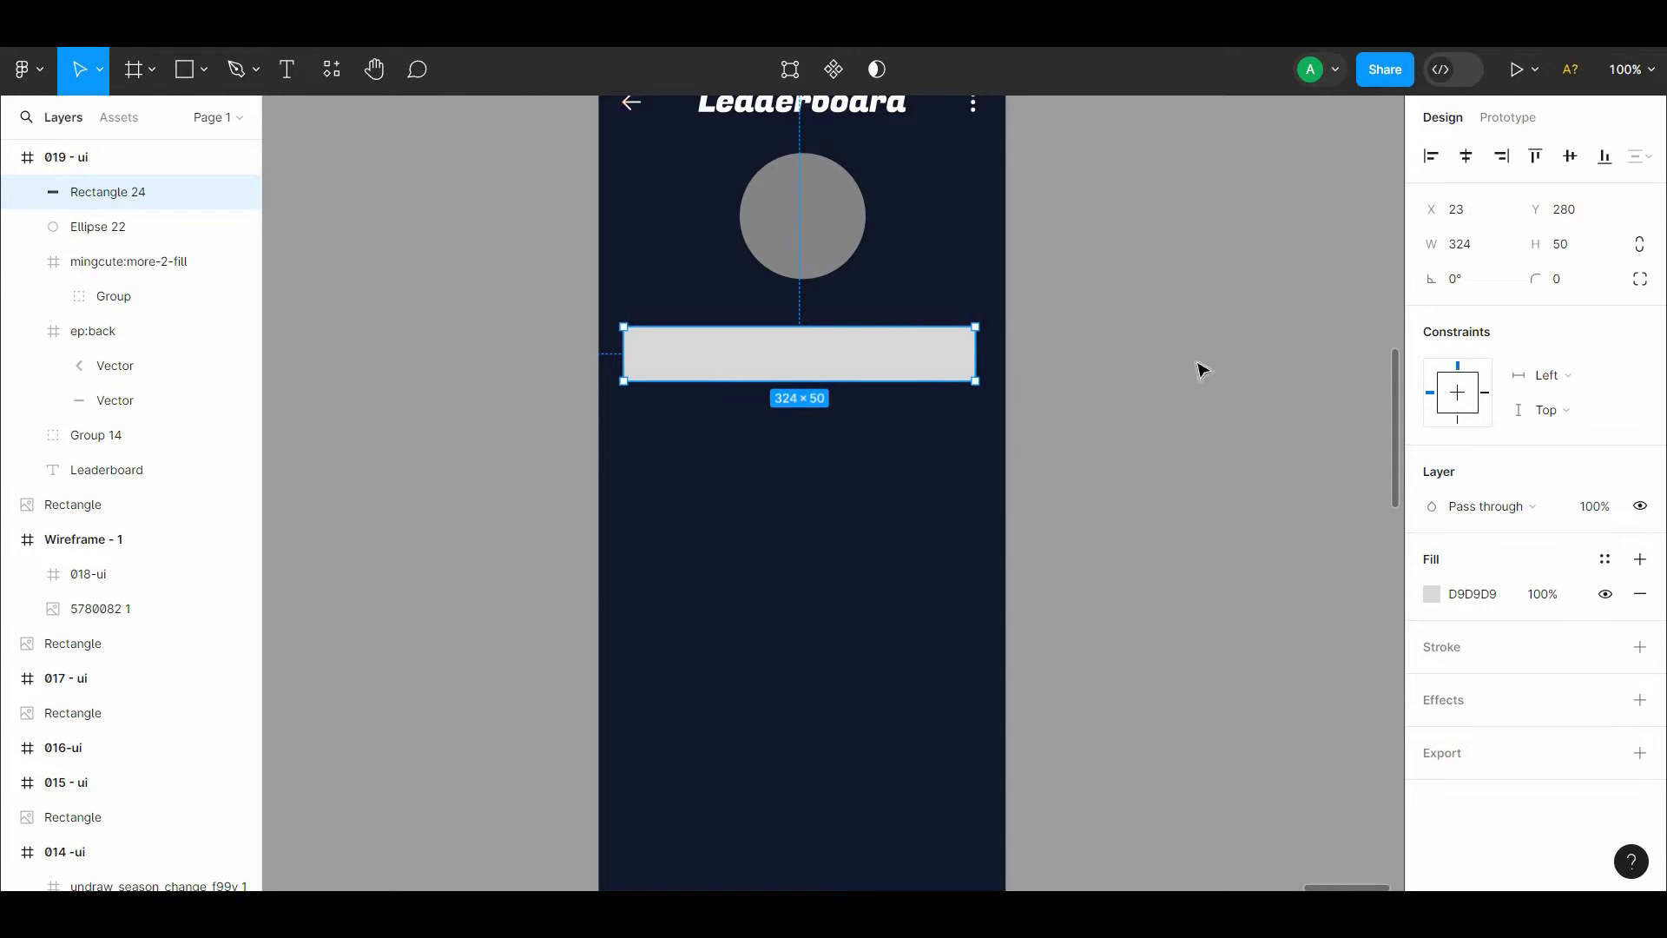
Step: Round the rectangle's corners to 24 and reduce its height to about 44
text(24)
click(1279, 359)
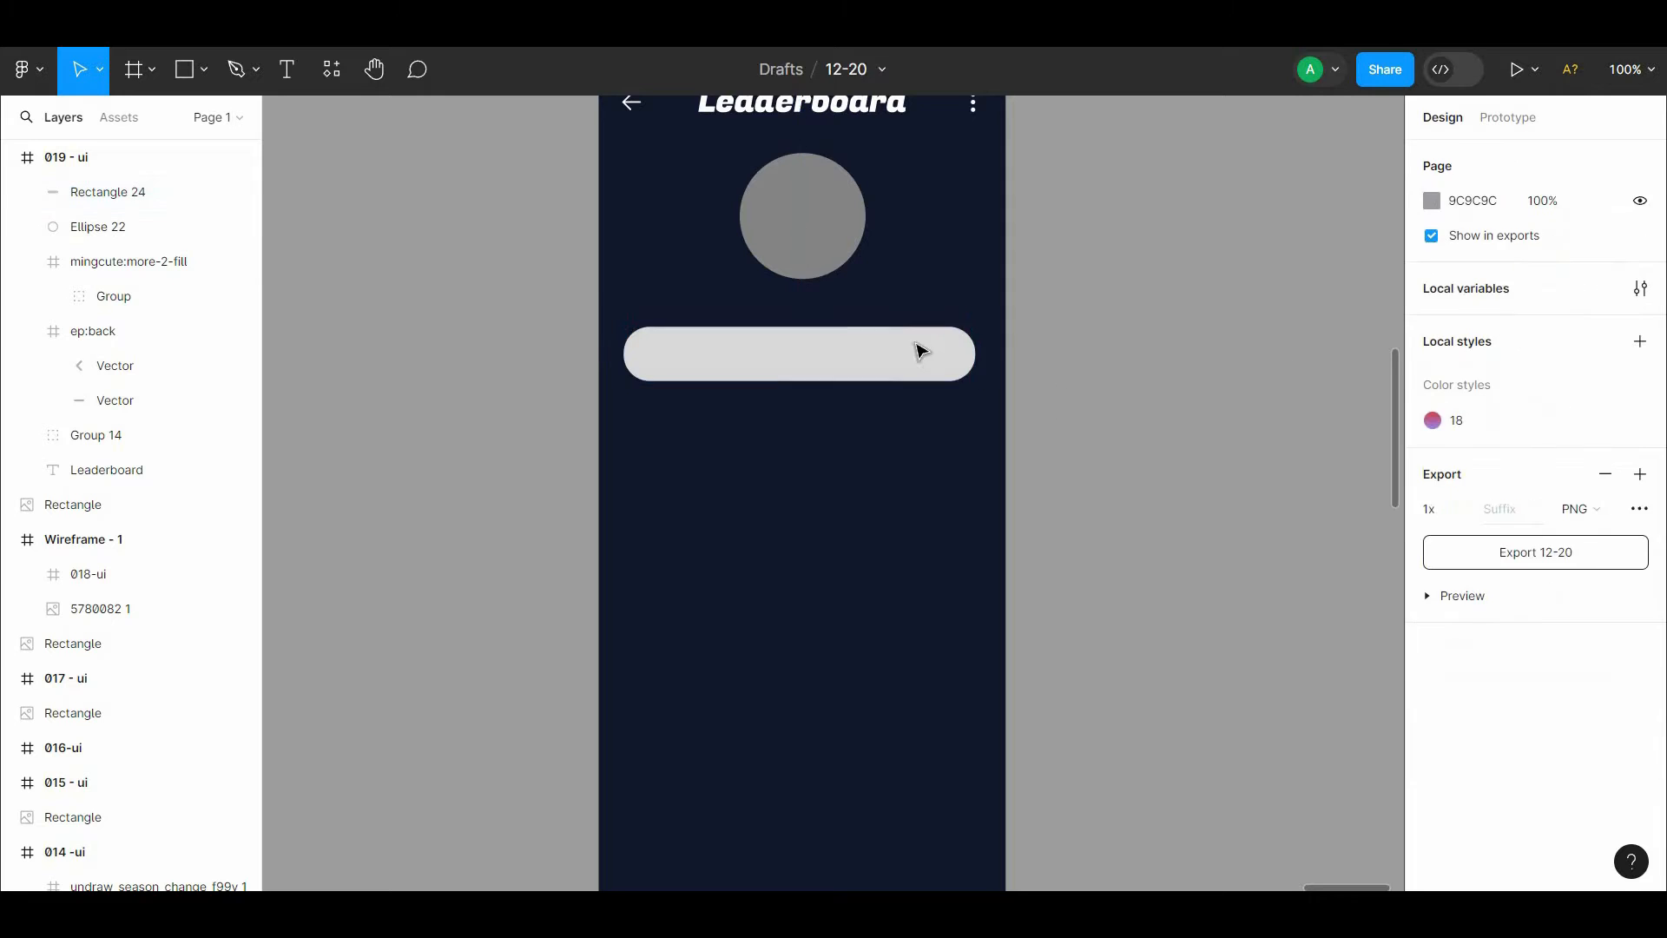
click(941, 363)
scroll(946, 413, up, 1)
drag(945, 414, 945, 407)
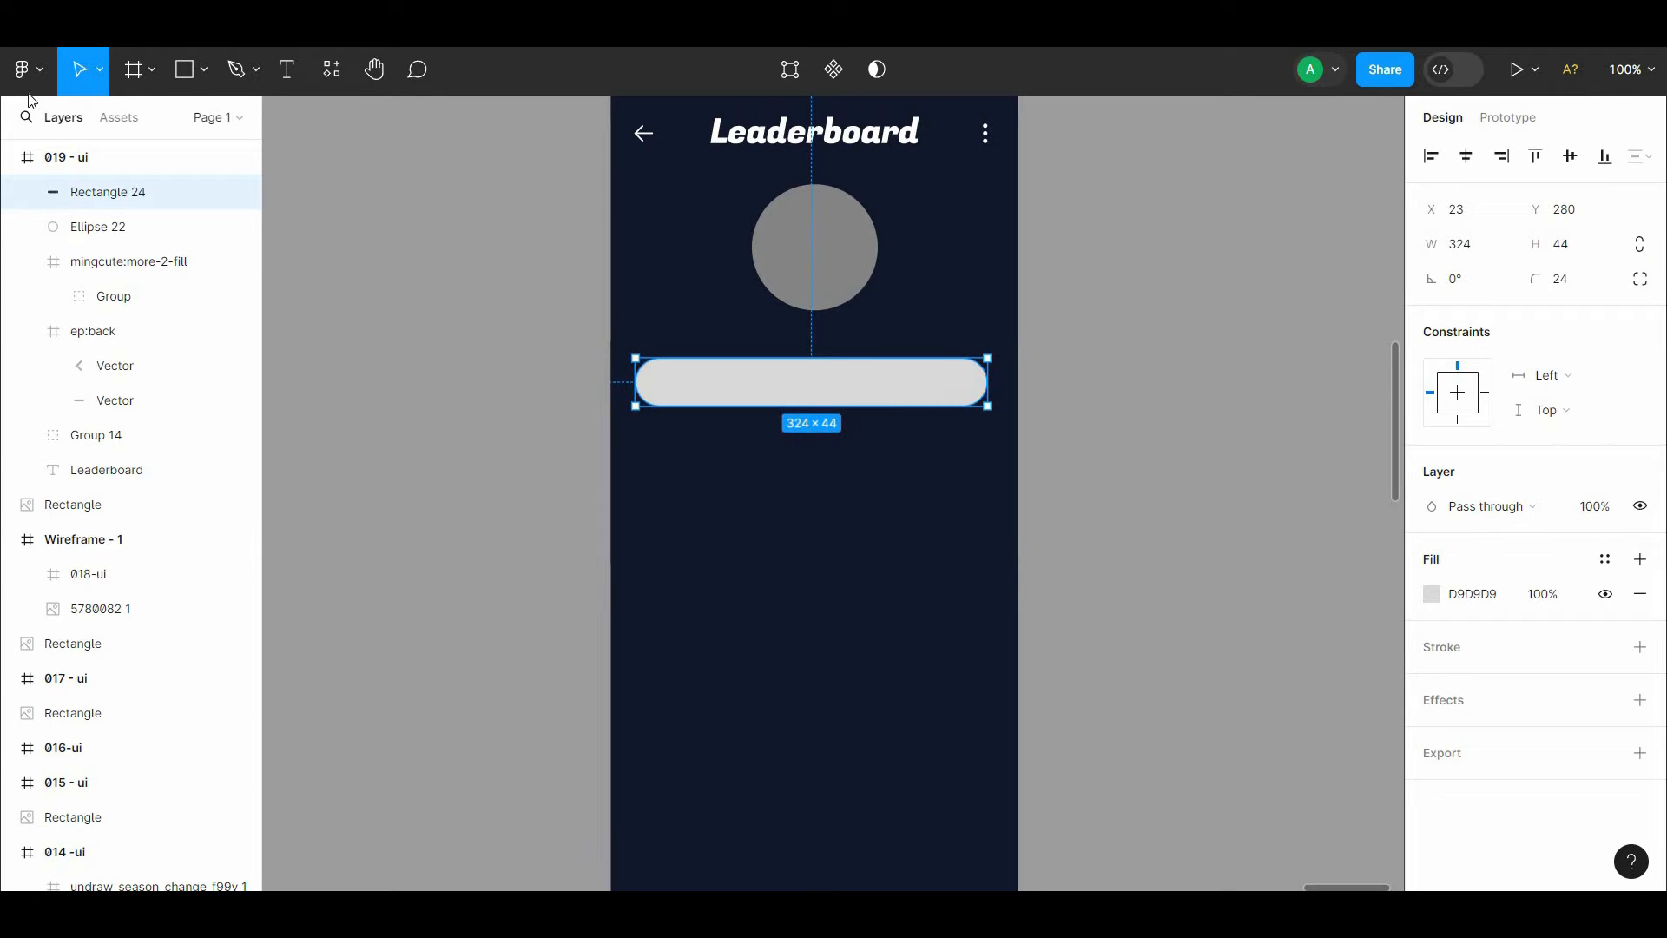
Step: Add a white text label reading Day just below the rounded bar
click(371, 199)
key(t)
click(723, 439)
text(Day)
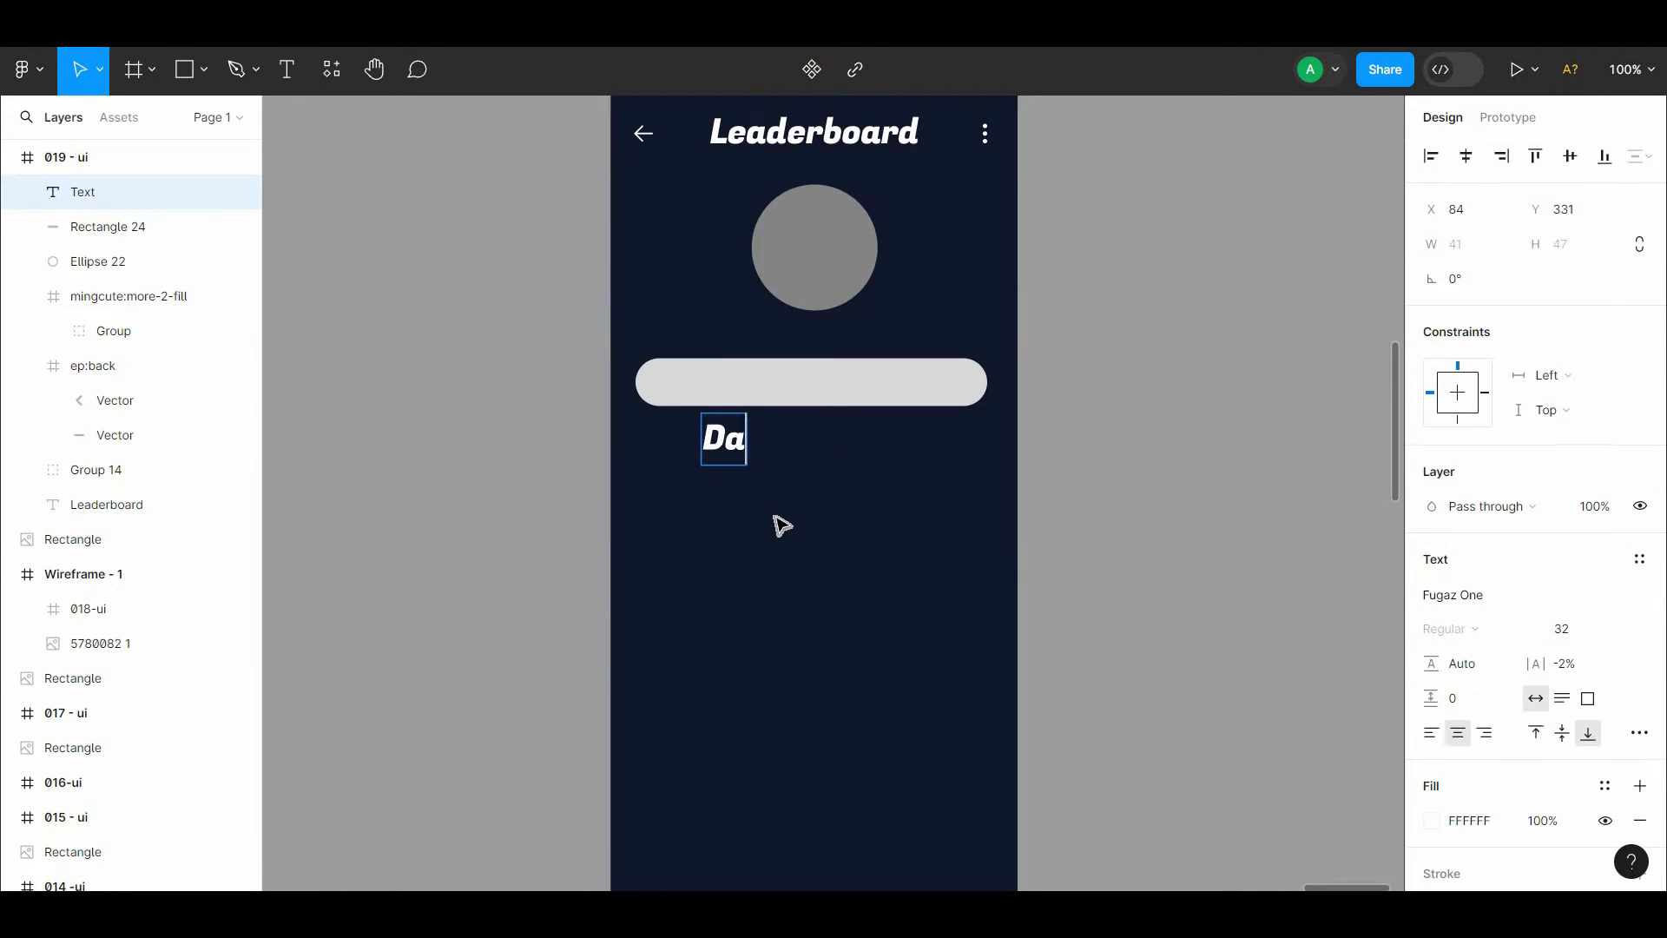
key(Escape)
Step: Duplicate the Day label downward twice and change the copies' text to Week and Month
alt+drag(726, 457, 727, 515)
double_click(727, 514)
text(E)
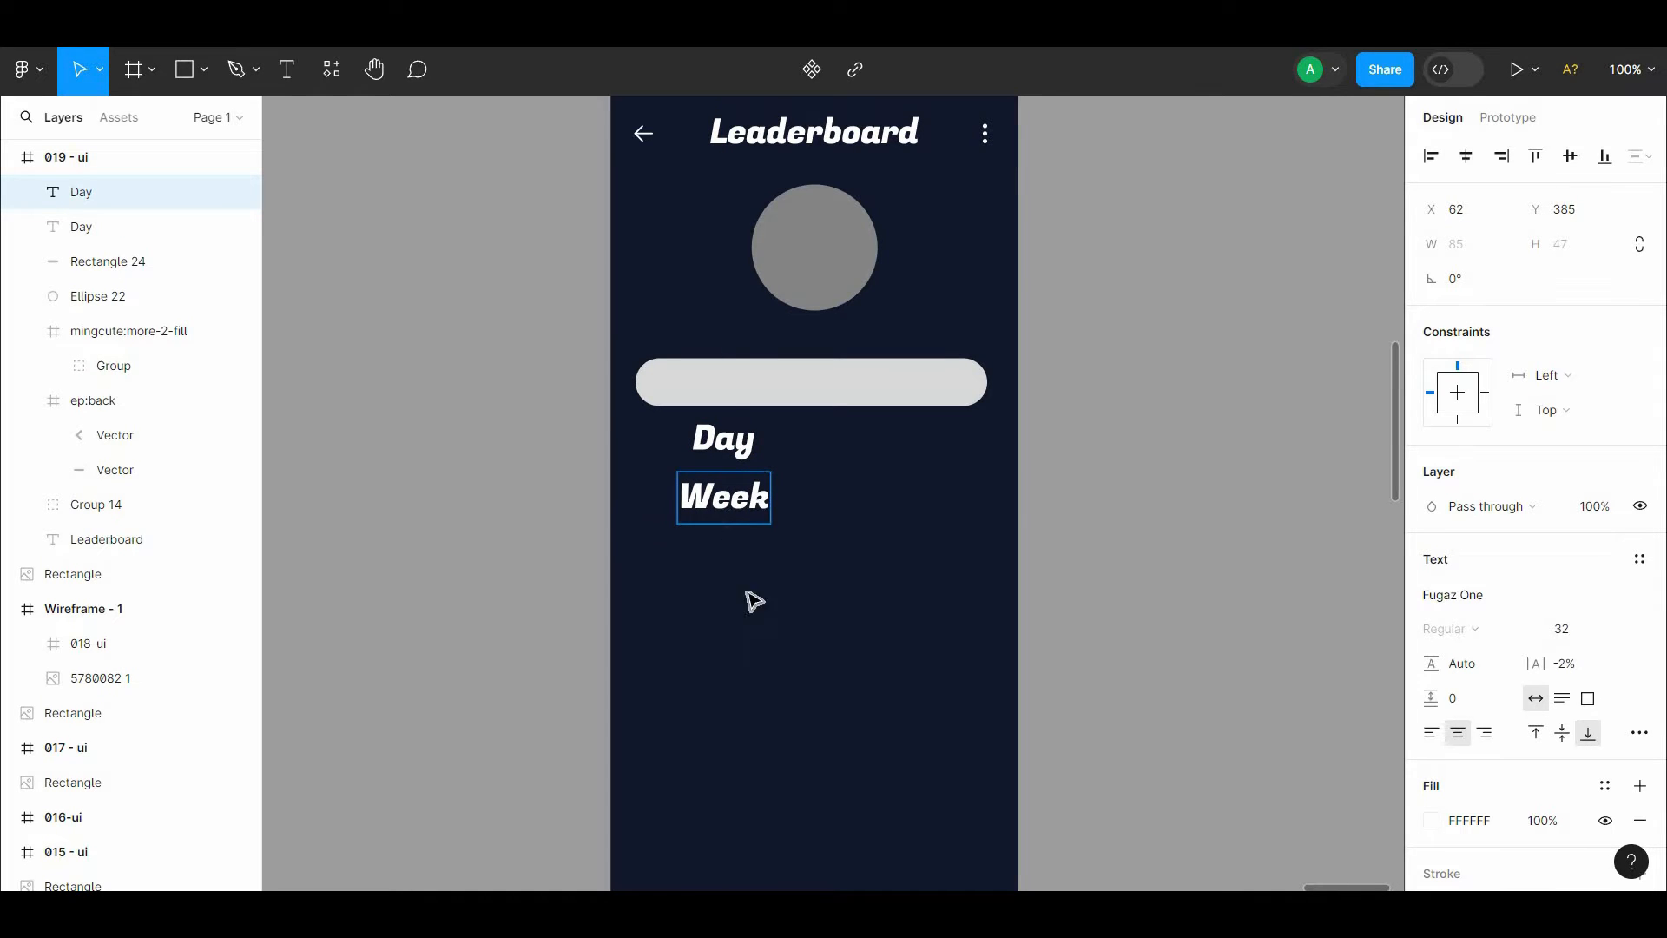
alt+drag(724, 498, 724, 572)
double_click(724, 571)
text(Month)
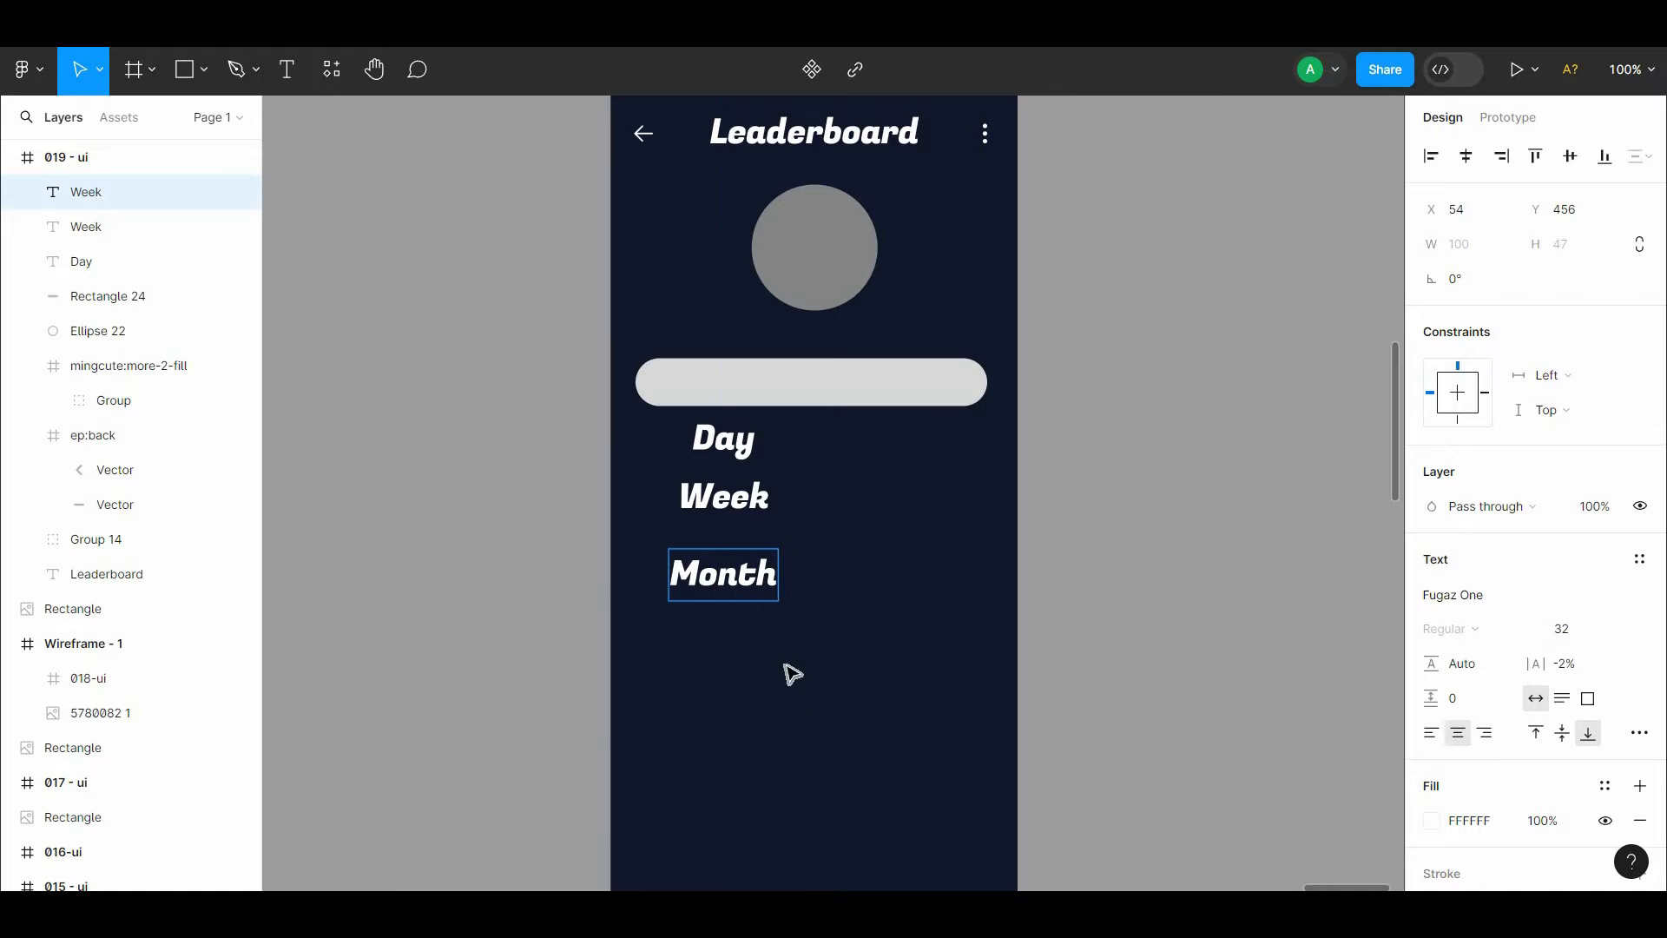
Step: Duplicate the Month label, change the copy to Year and place it beneath the right end of the bar
alt+drag(773, 573, 773, 642)
double_click(761, 642)
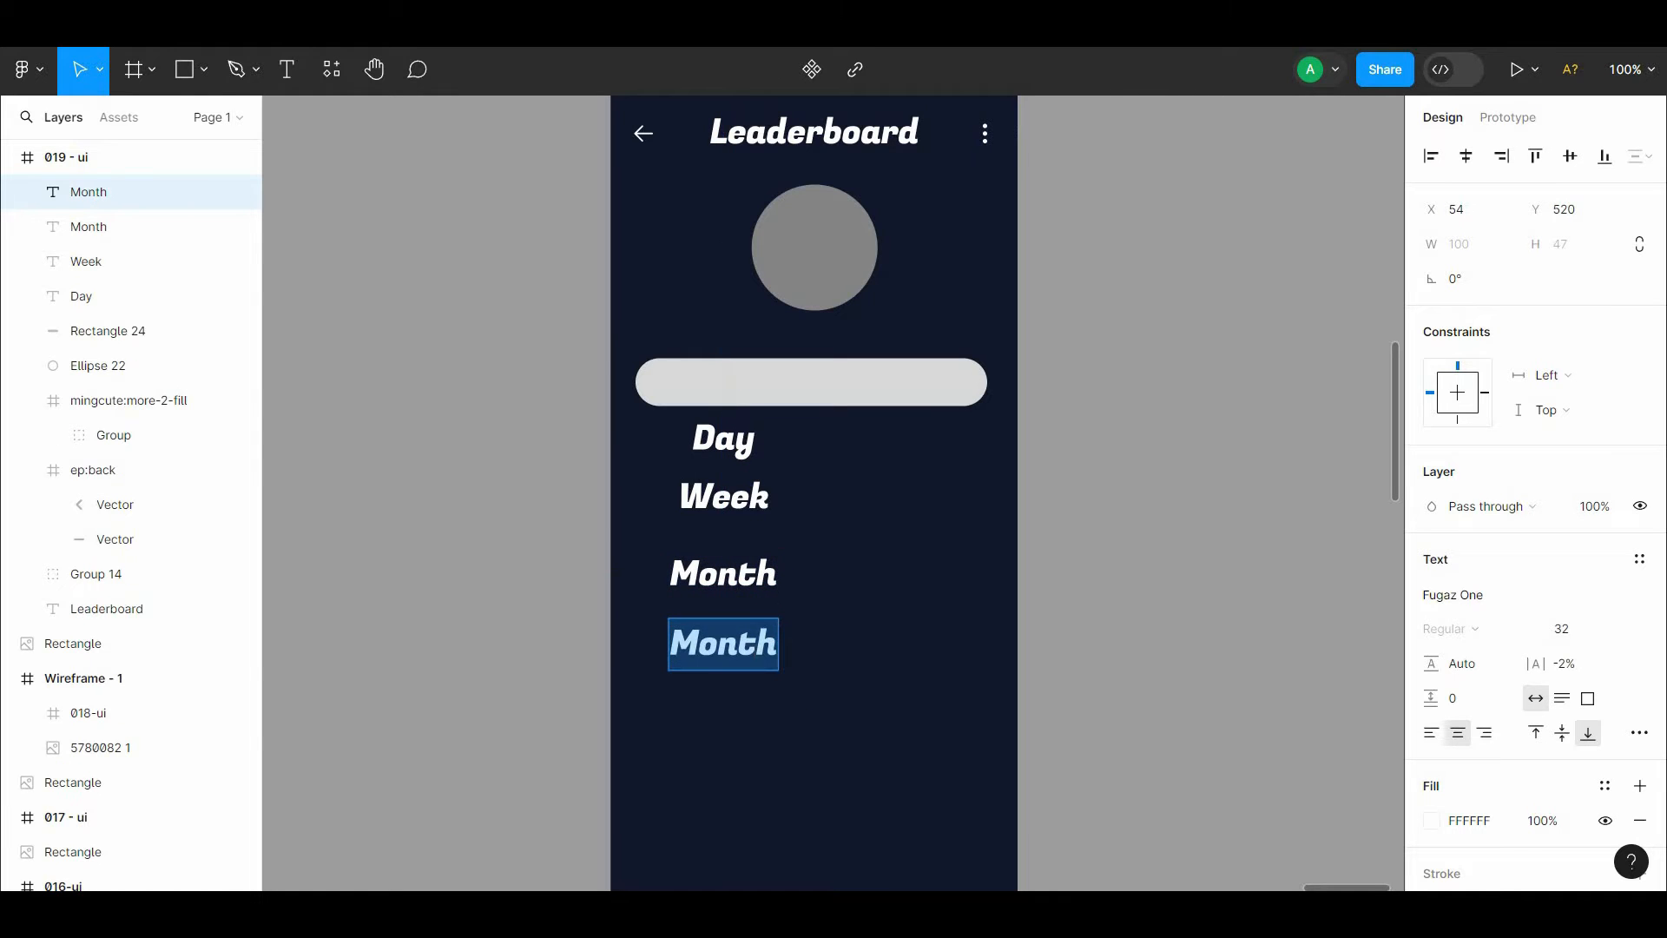
text(Year)
key(Escape)
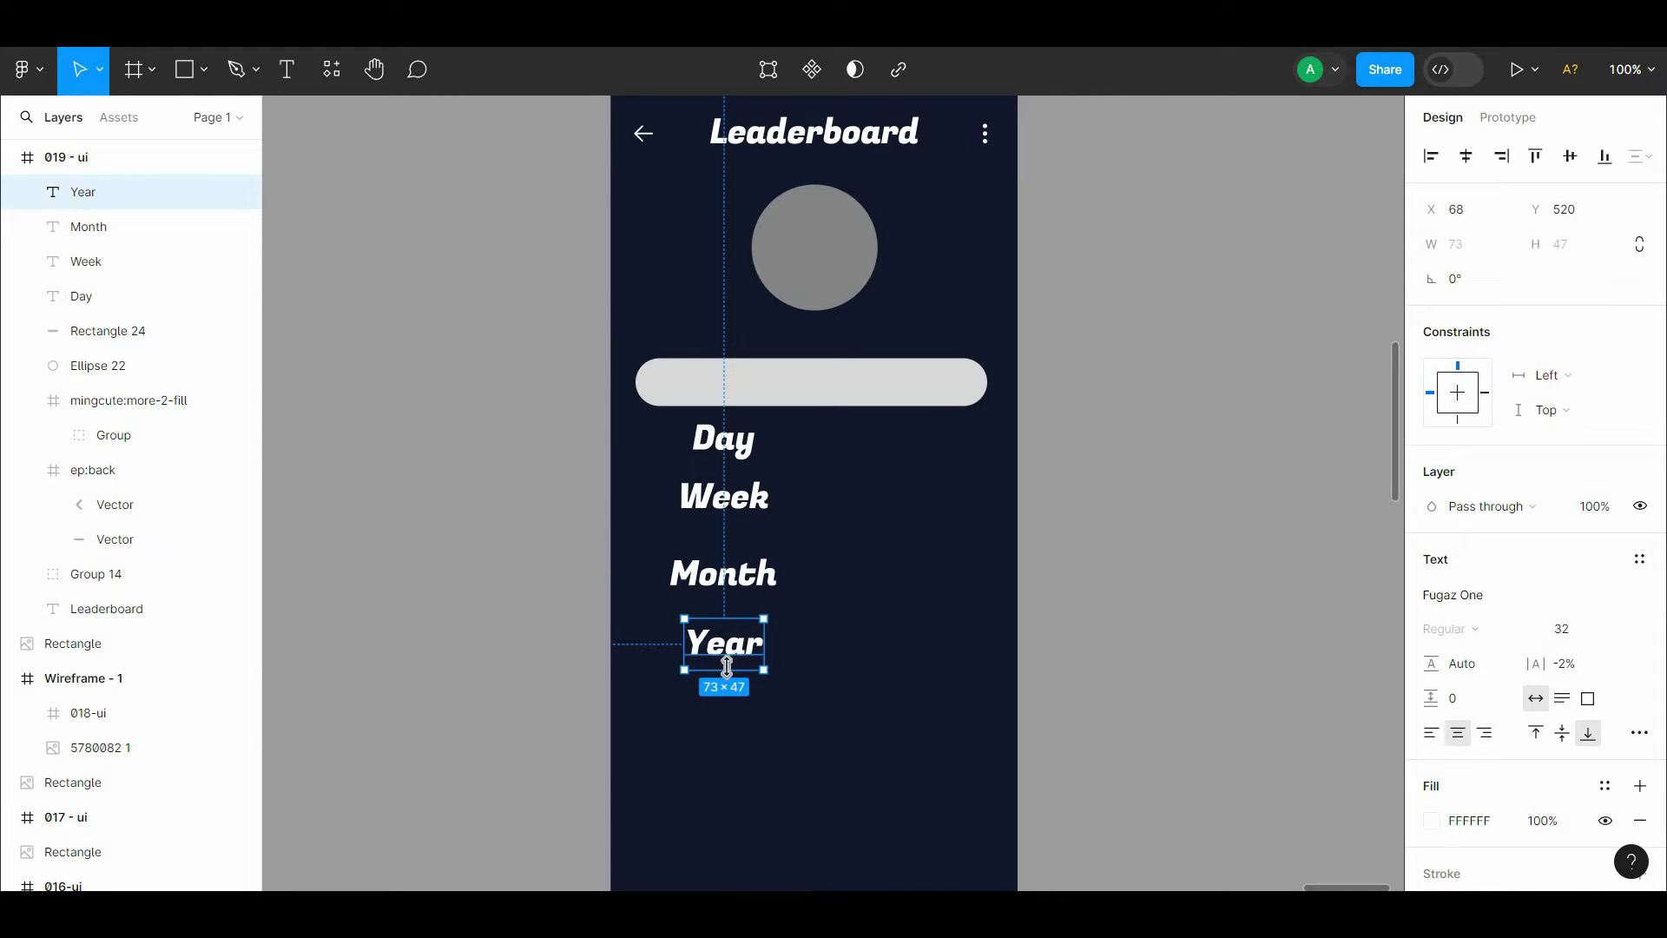
drag(713, 669, 922, 477)
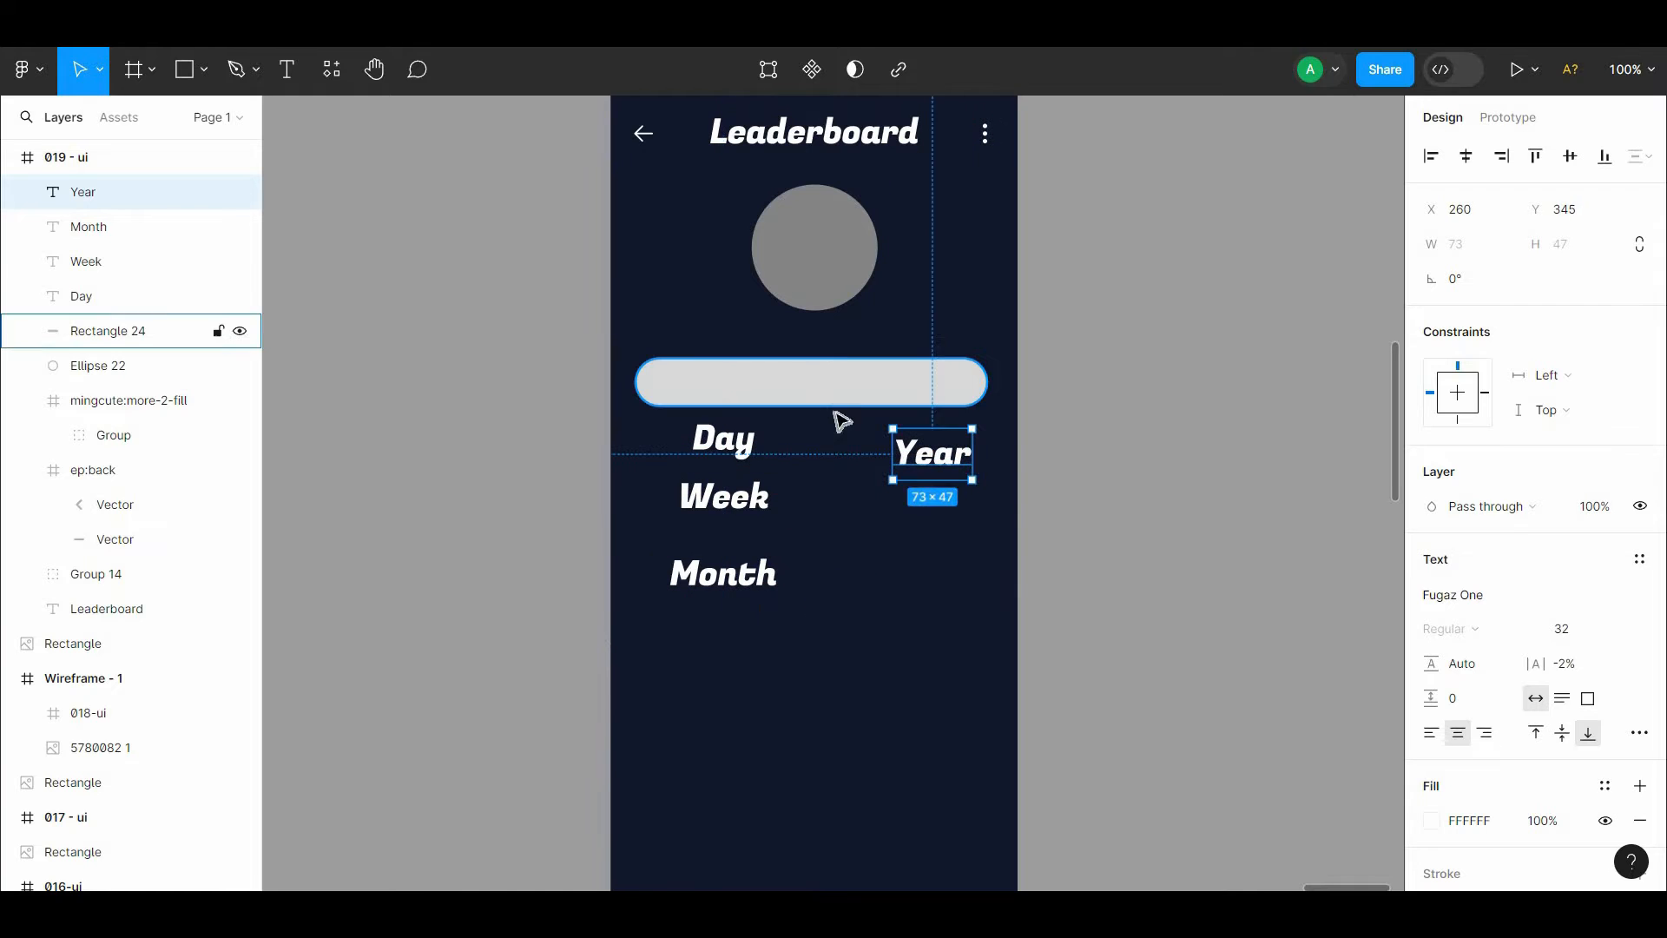
Step: Set the font size of the Day, Week, Month and Year labels to 16
shift+click(724, 438)
shift+click(724, 497)
shift+click(723, 573)
click(1594, 681)
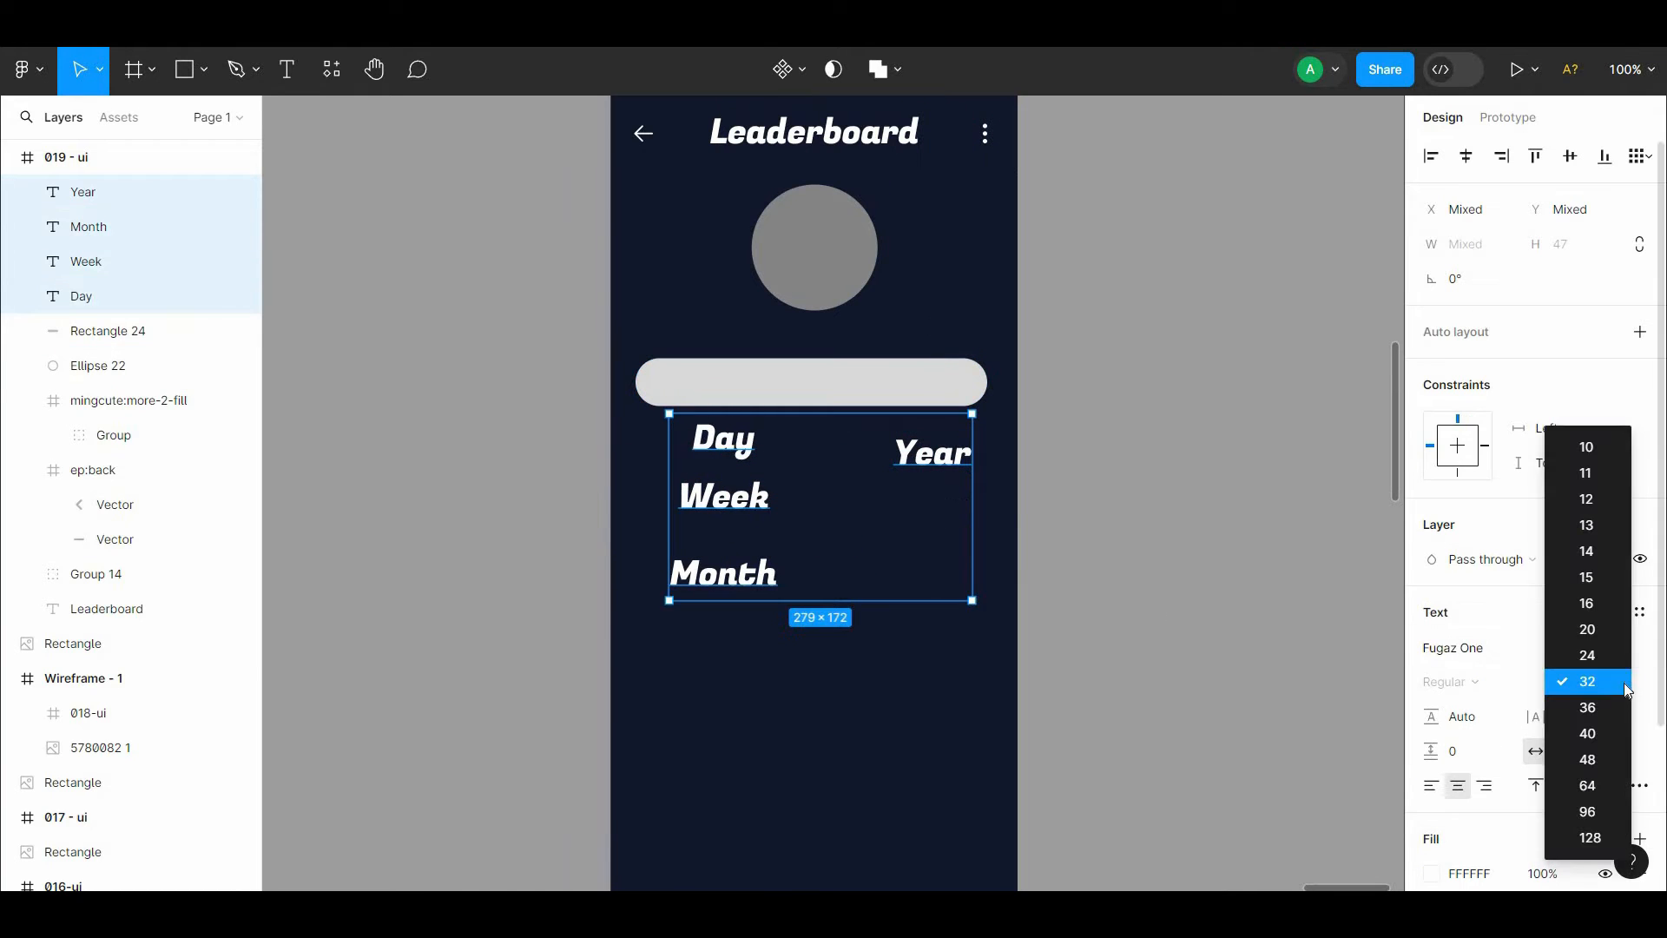
click(1600, 605)
click(1145, 586)
Step: Set the rounded bar's base fill to 9DA9D2 and add a 20% black fill over it
drag(851, 404, 865, 430)
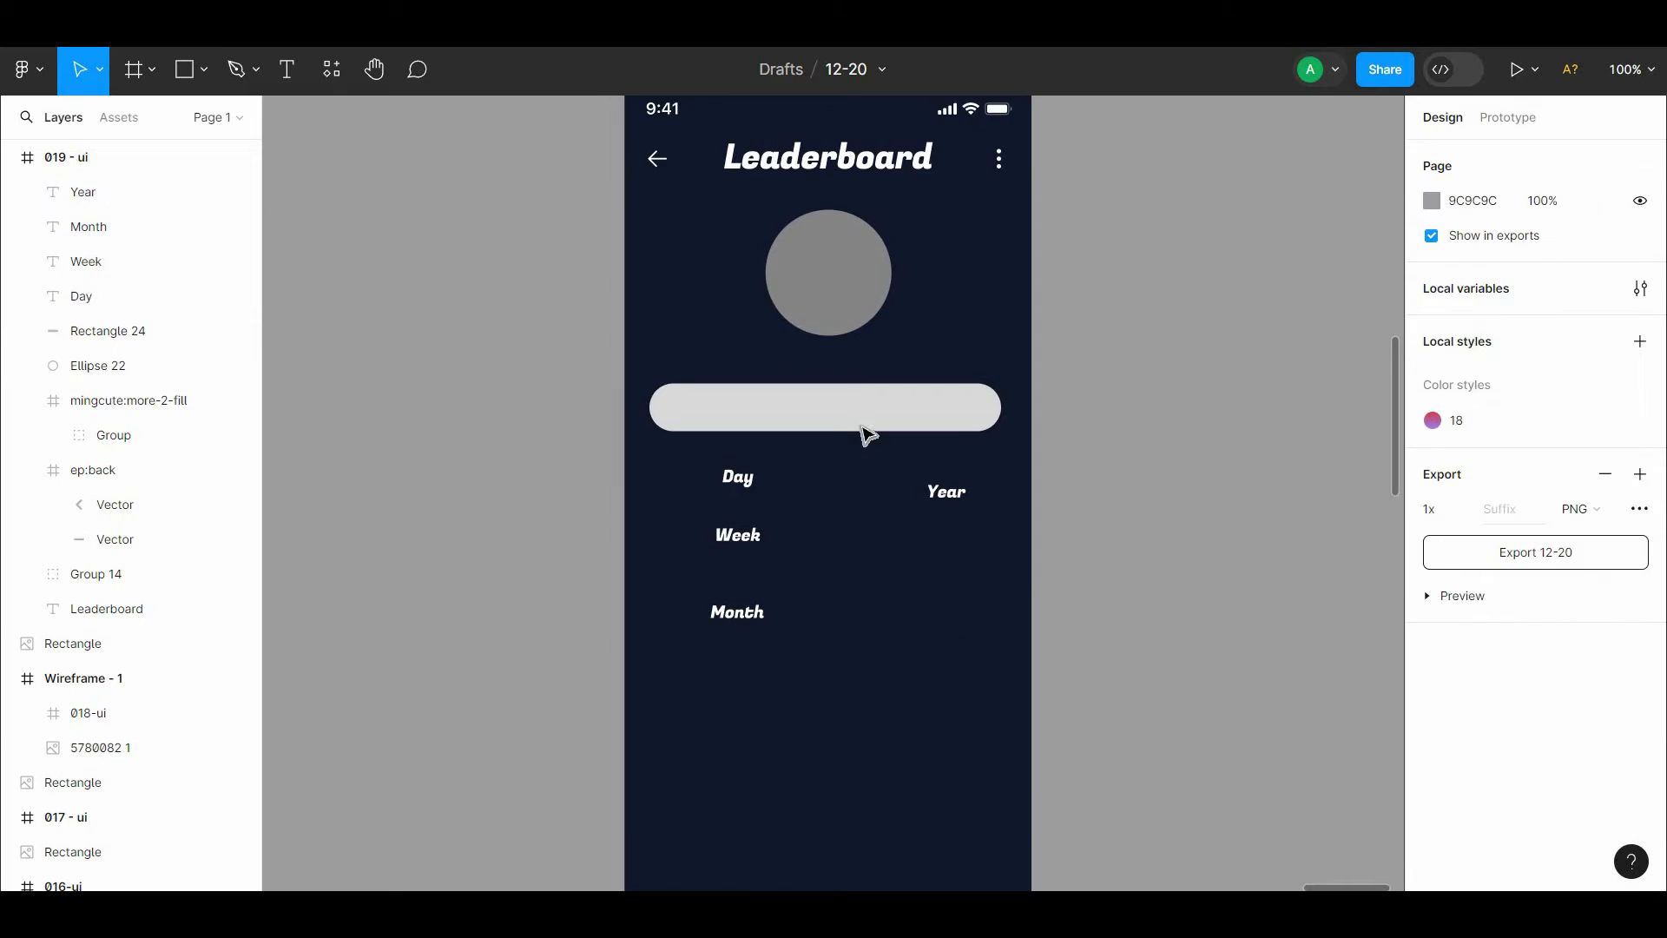
click(864, 424)
click(1432, 596)
click(1174, 637)
click(982, 576)
drag(1235, 470, 1144, 335)
mouse_move(1217, 408)
mouse_down()
mouse_move(227, 52)
mouse_move(1179, 440)
mouse_move(1251, 431)
mouse_move(1245, 383)
mouse_move(1195, 387)
mouse_move(1211, 384)
mouse_up()
click(1639, 559)
click(1154, 446)
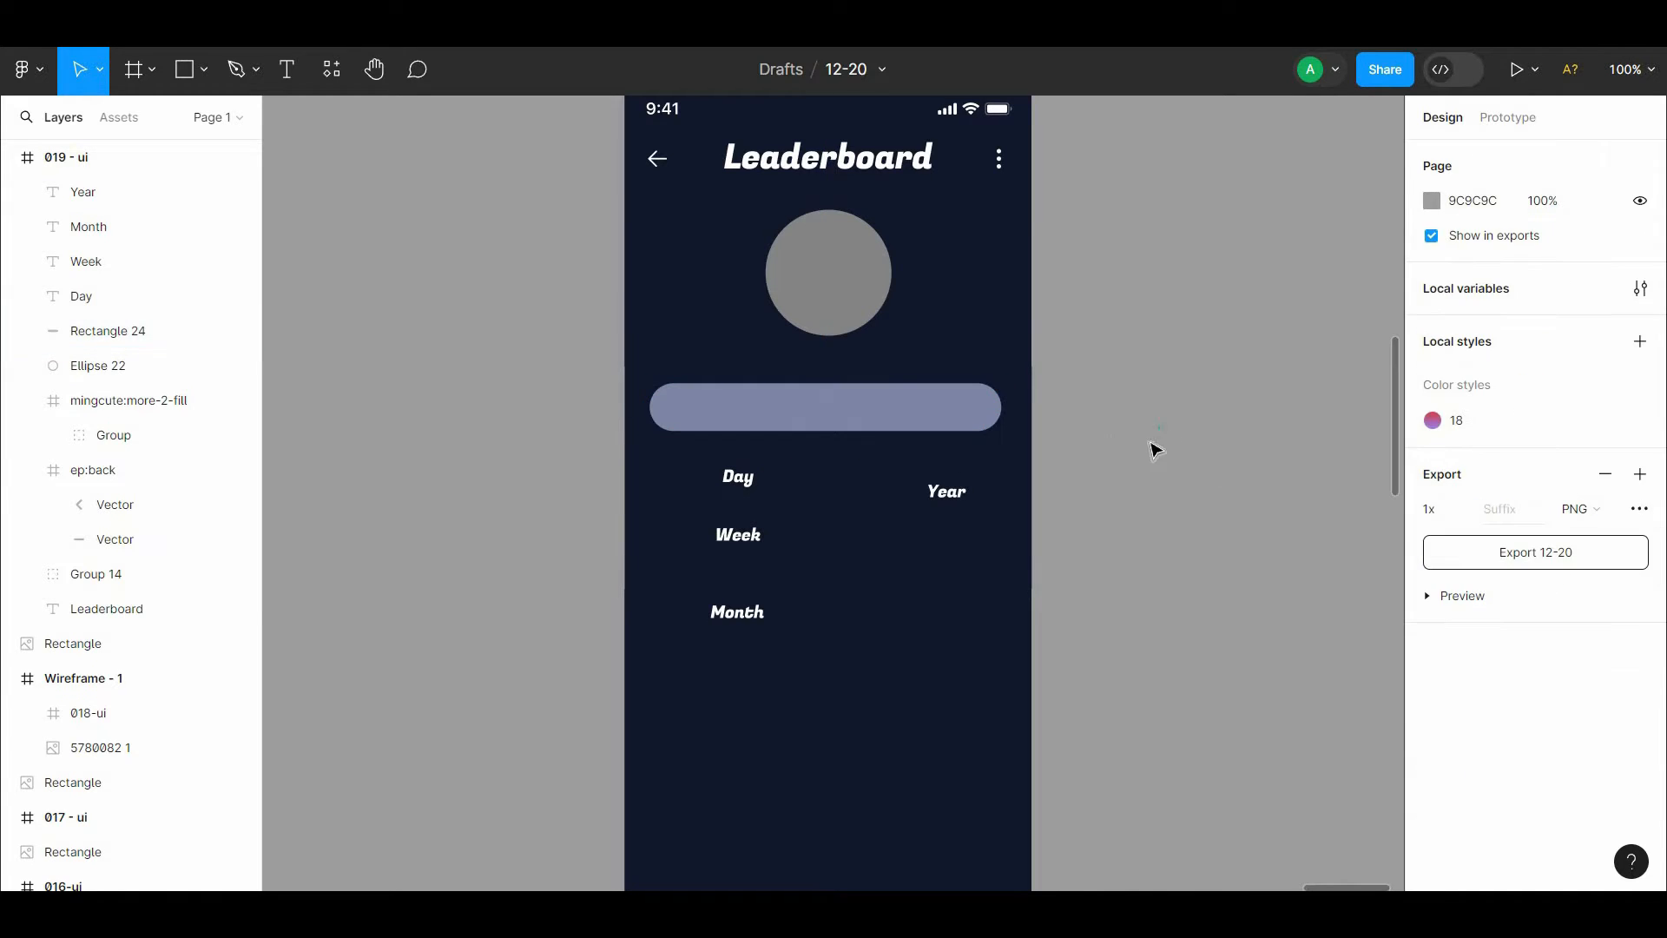
Step: Duplicate the rounded bar upward, shorten the copy to about 132 × 44 and set its base fill to white FFFFFF
scroll(1066, 420, down, 1)
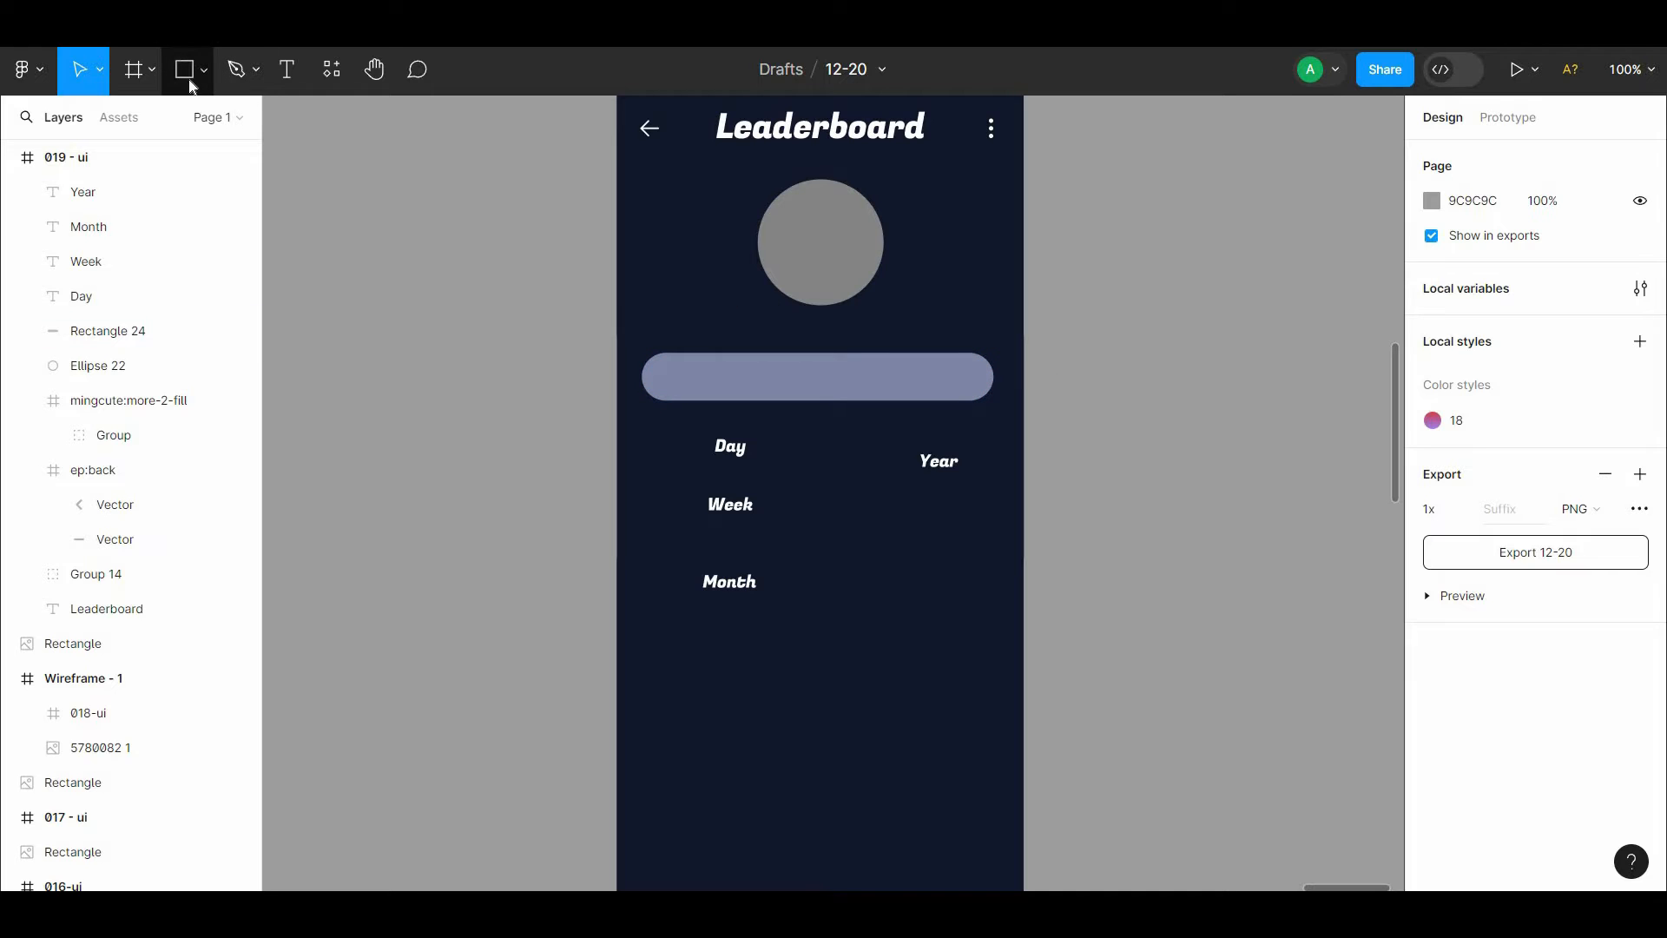
drag(740, 371, 744, 318)
drag(992, 335, 836, 336)
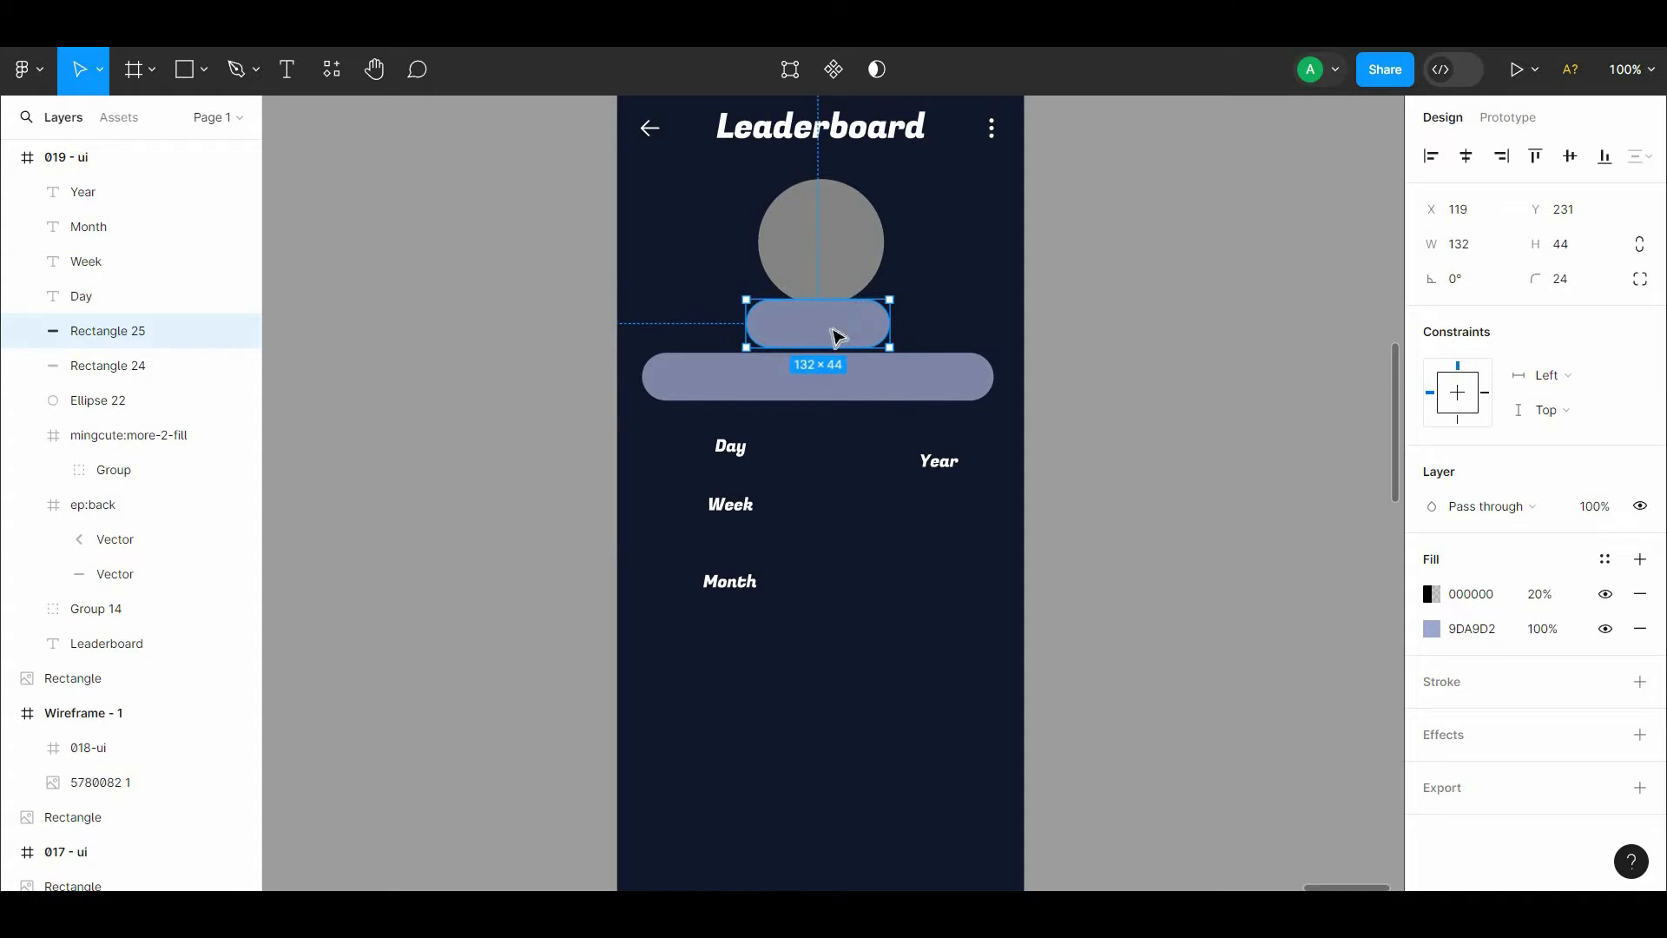
click(1431, 631)
drag(1219, 397, 1128, 323)
Step: Arrange four equal copies of the short pill side by side along the bar, fitting them to its width of 324
drag(866, 335, 959, 385)
key(Escape)
shift+click(867, 376)
shift+click(764, 376)
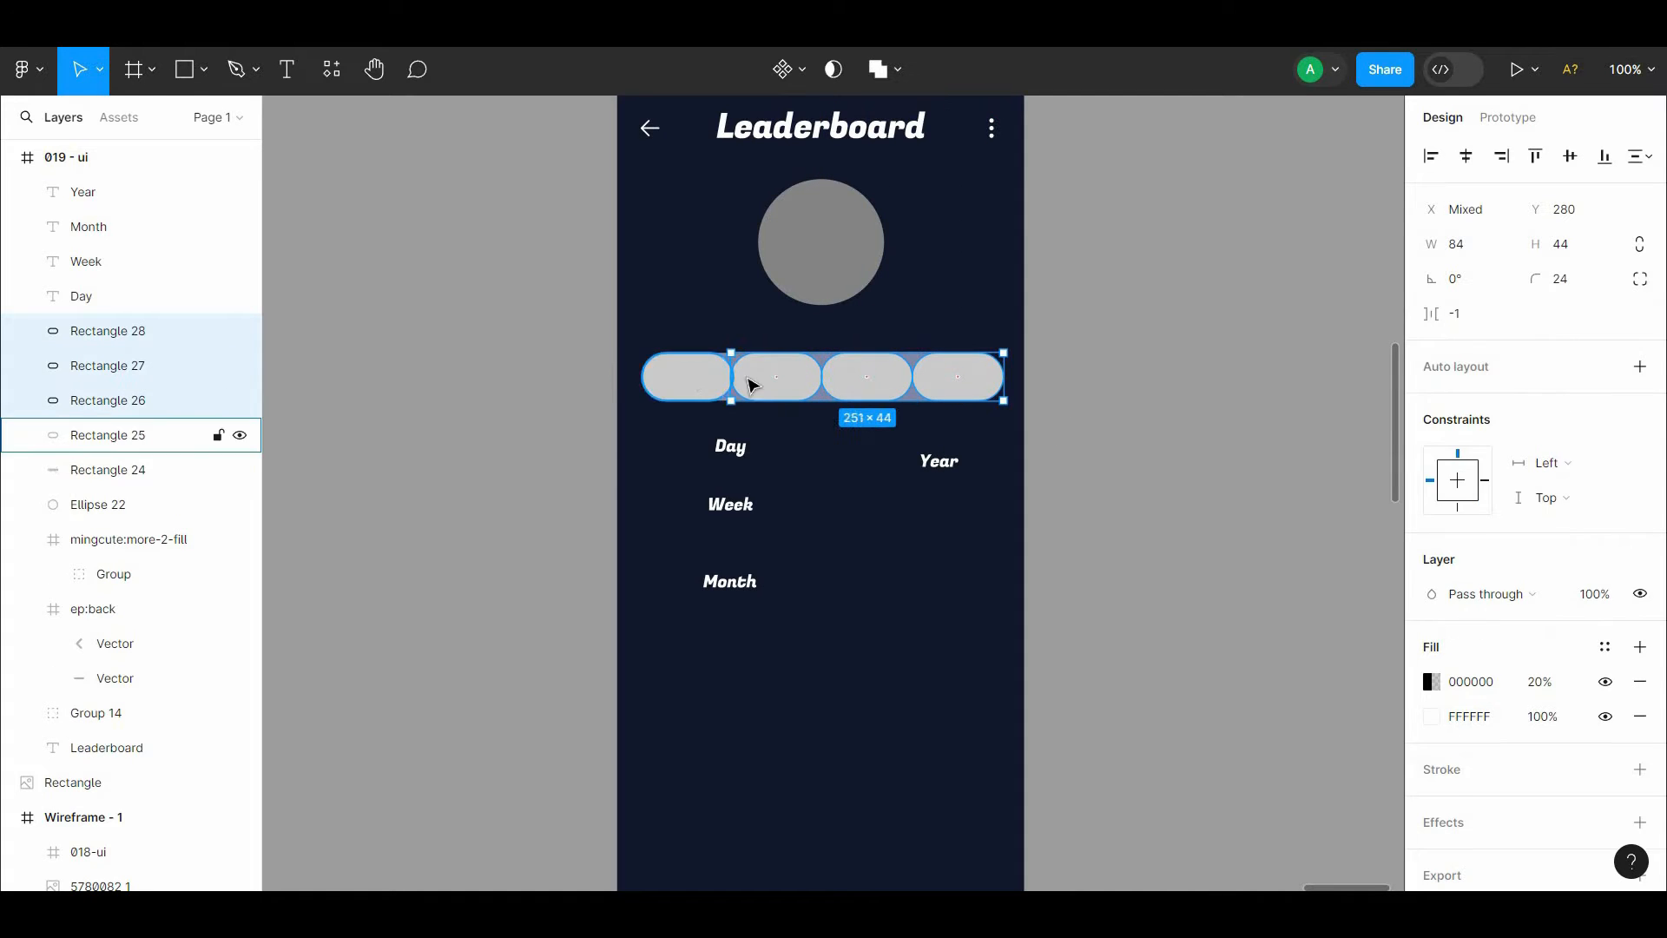
shift+click(691, 376)
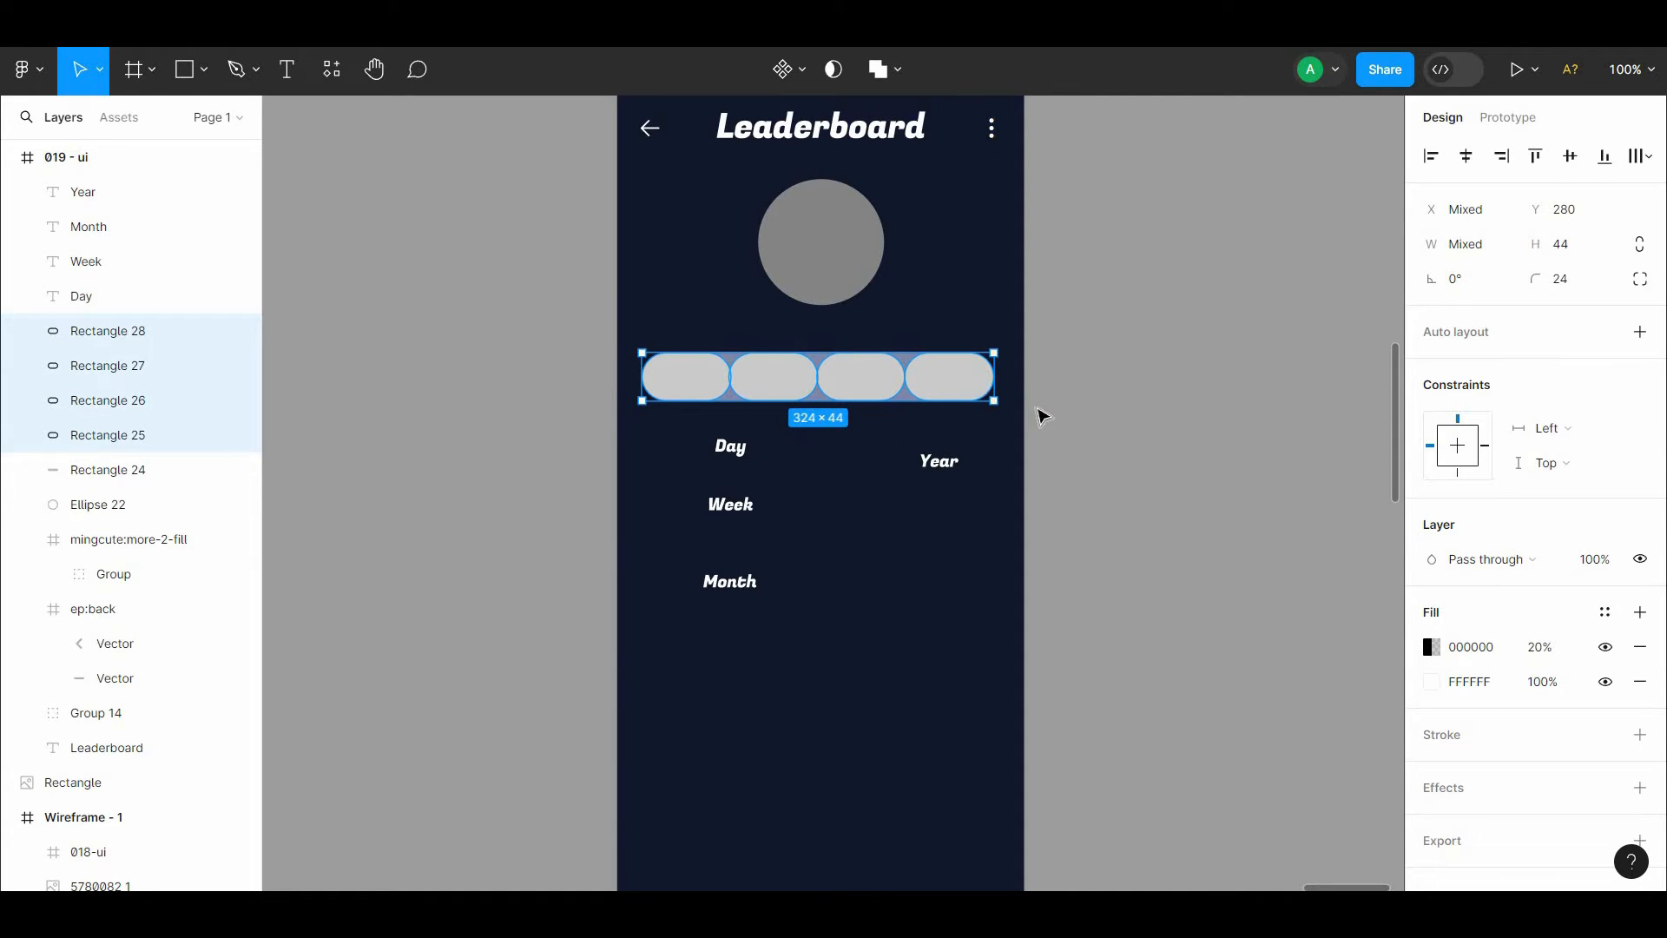
Step: Try to scale the four pills together over the bar and nudge the last one sideways
drag(634, 408, 973, 393)
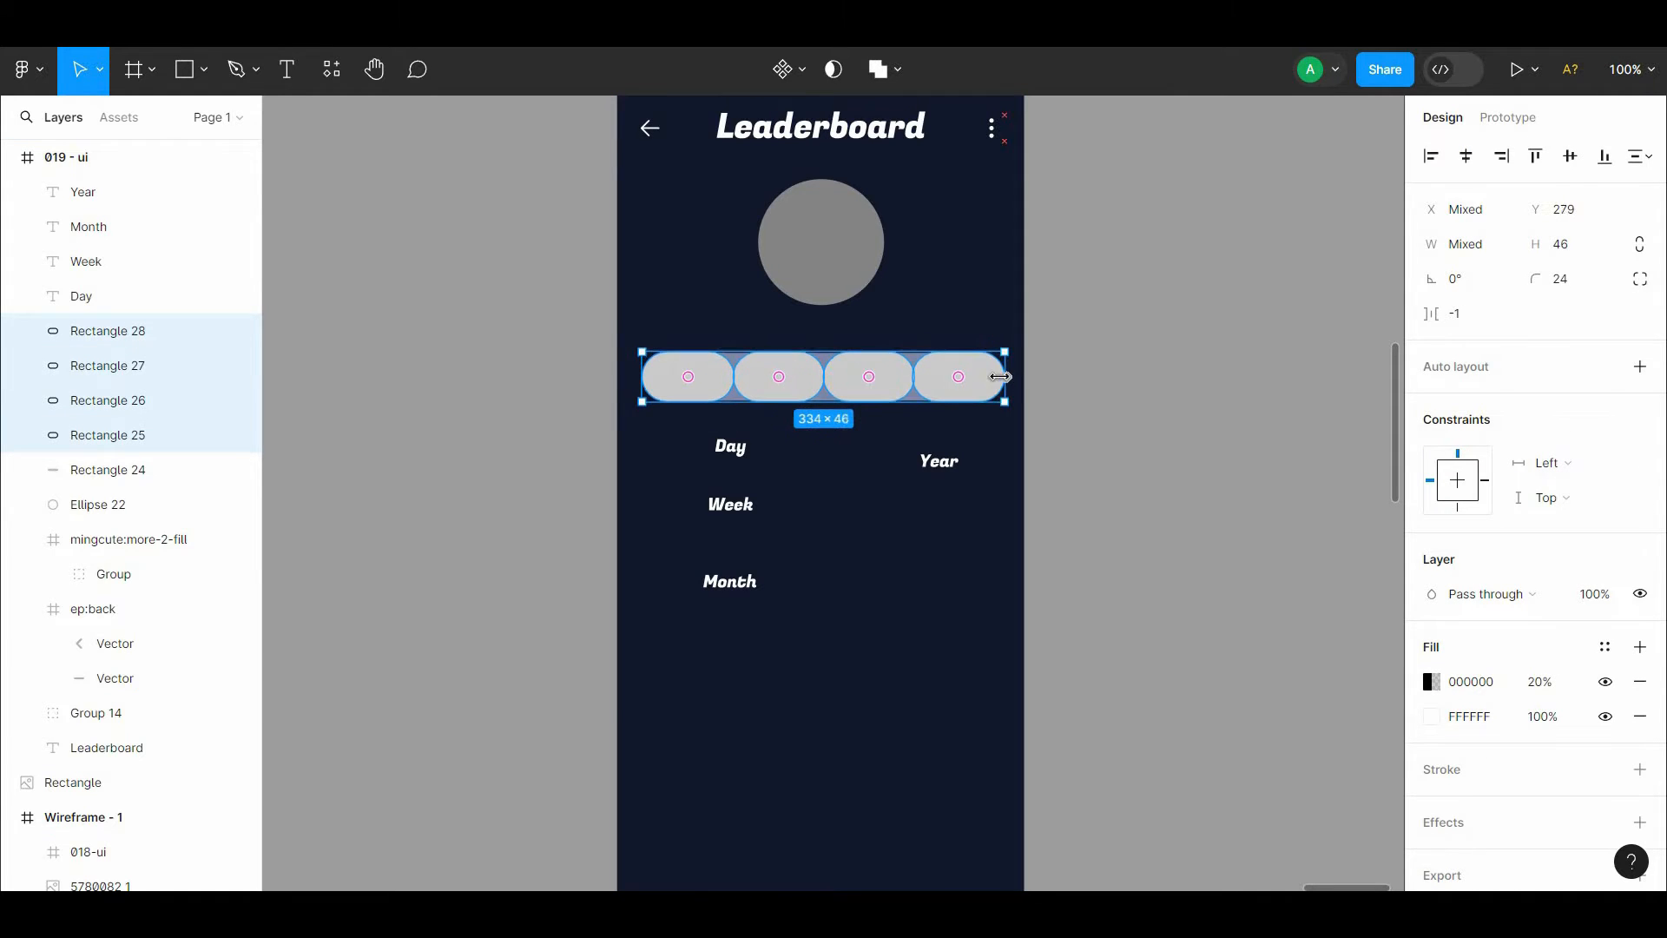
click(1059, 404)
click(953, 382)
shift+click(862, 382)
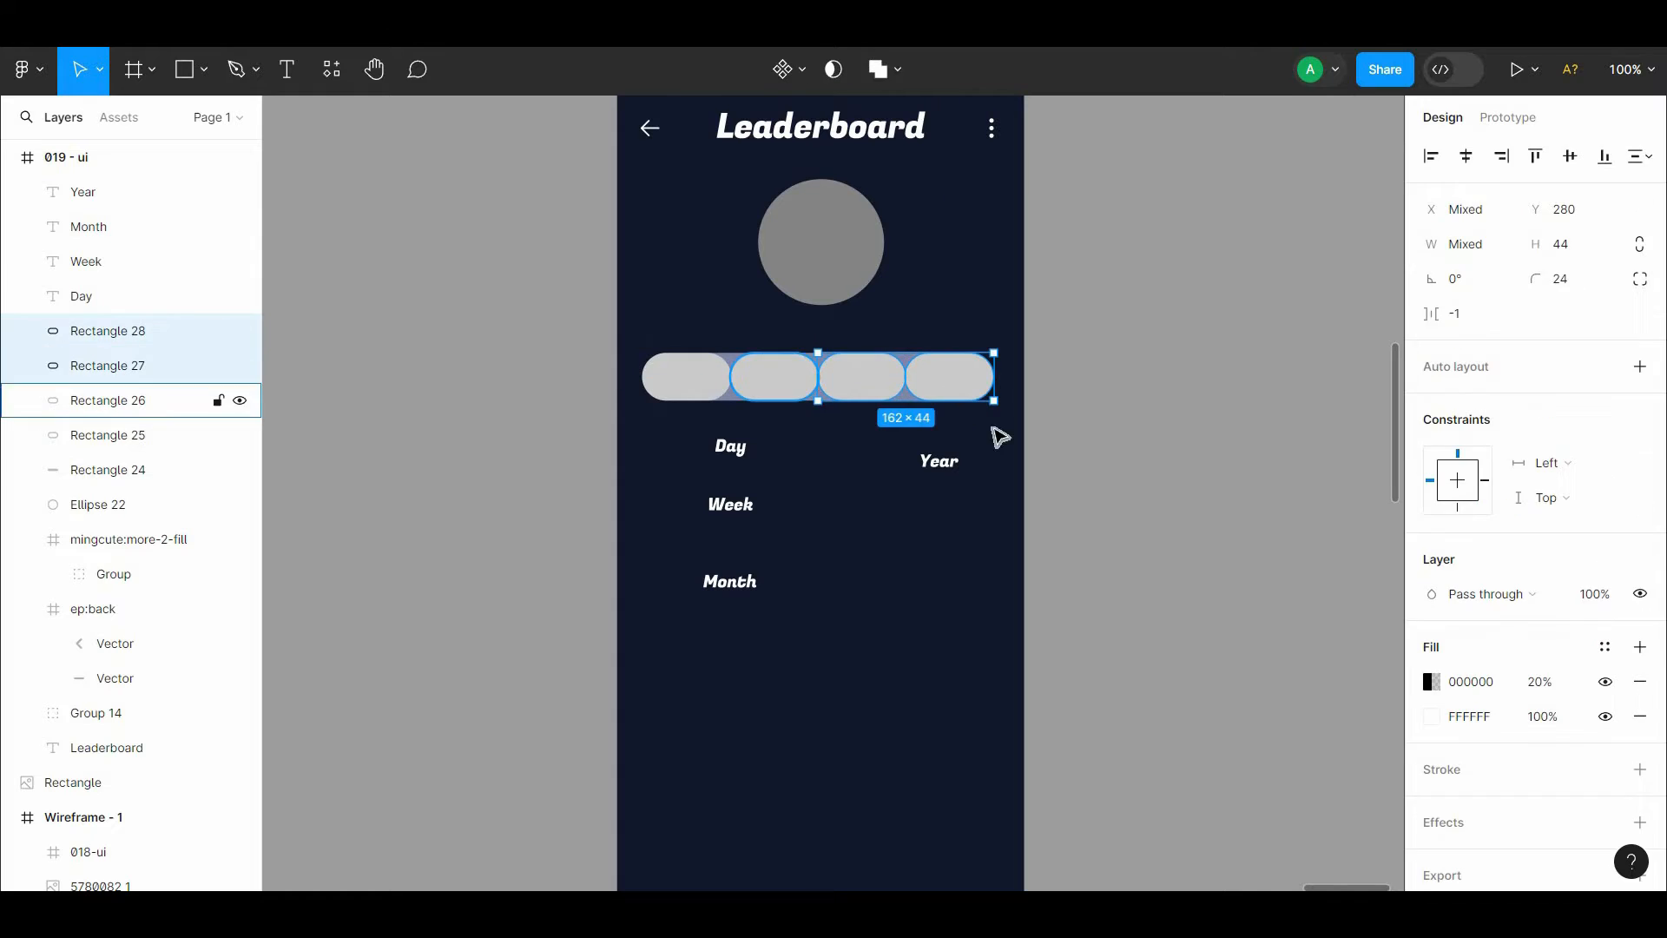
click(950, 382)
key(Right)
key(Left)
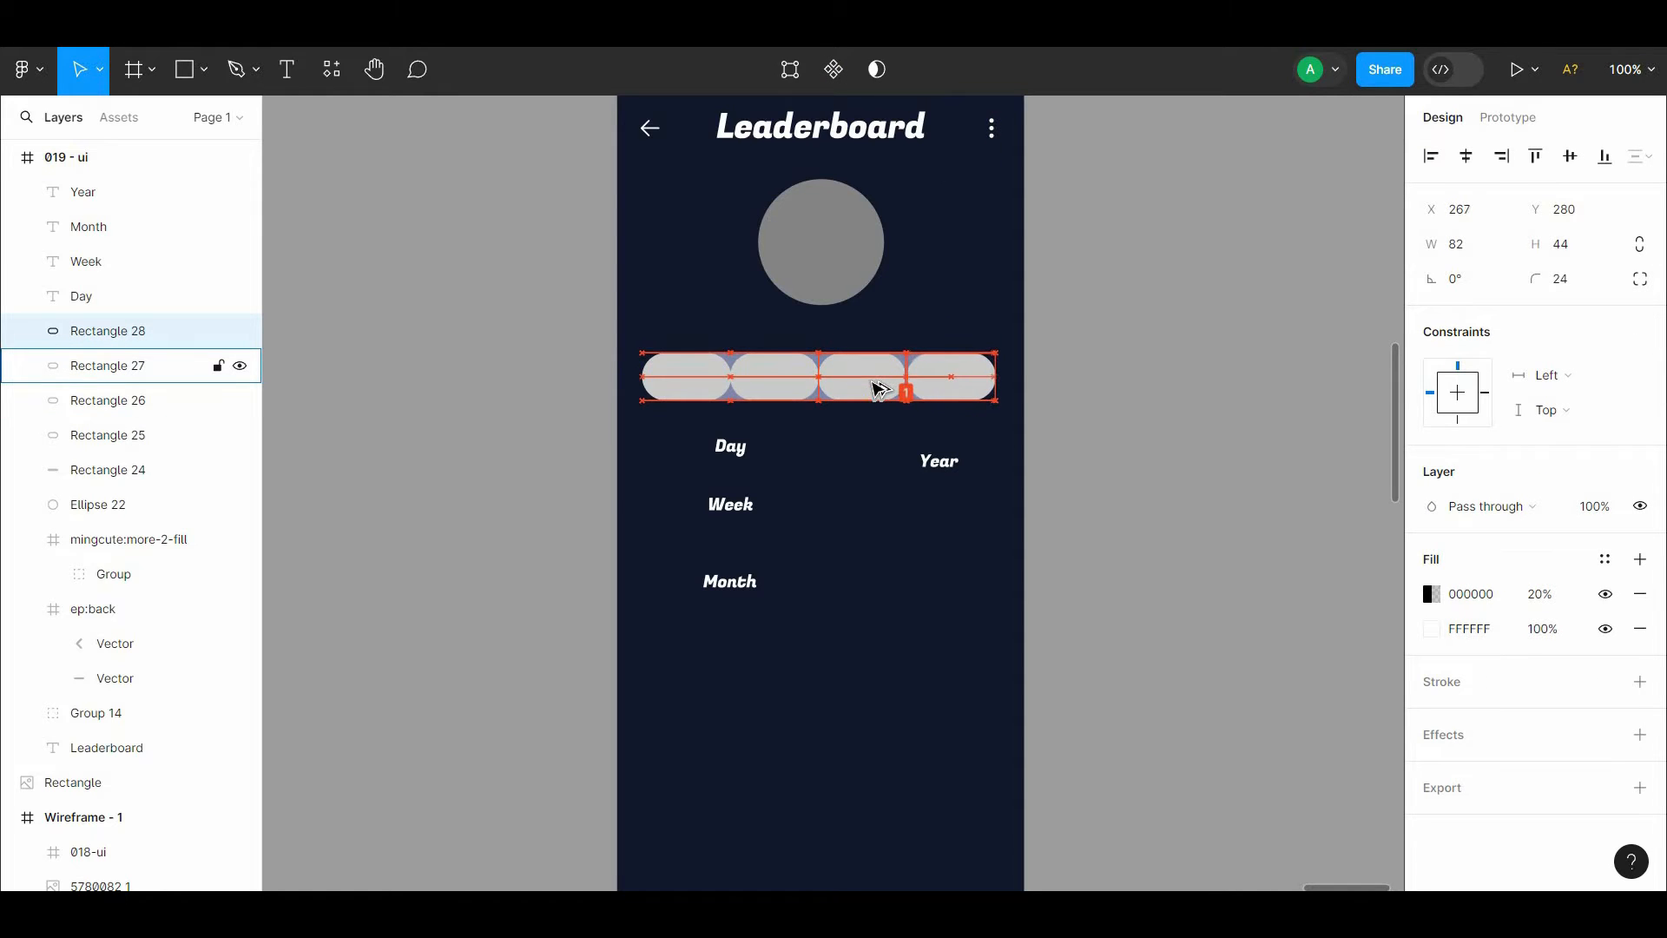
Step: Delete the first, third and fourth pills, and remove the 20% black fill from the remaining one
click(877, 388)
shift+click(944, 388)
shift+click(691, 387)
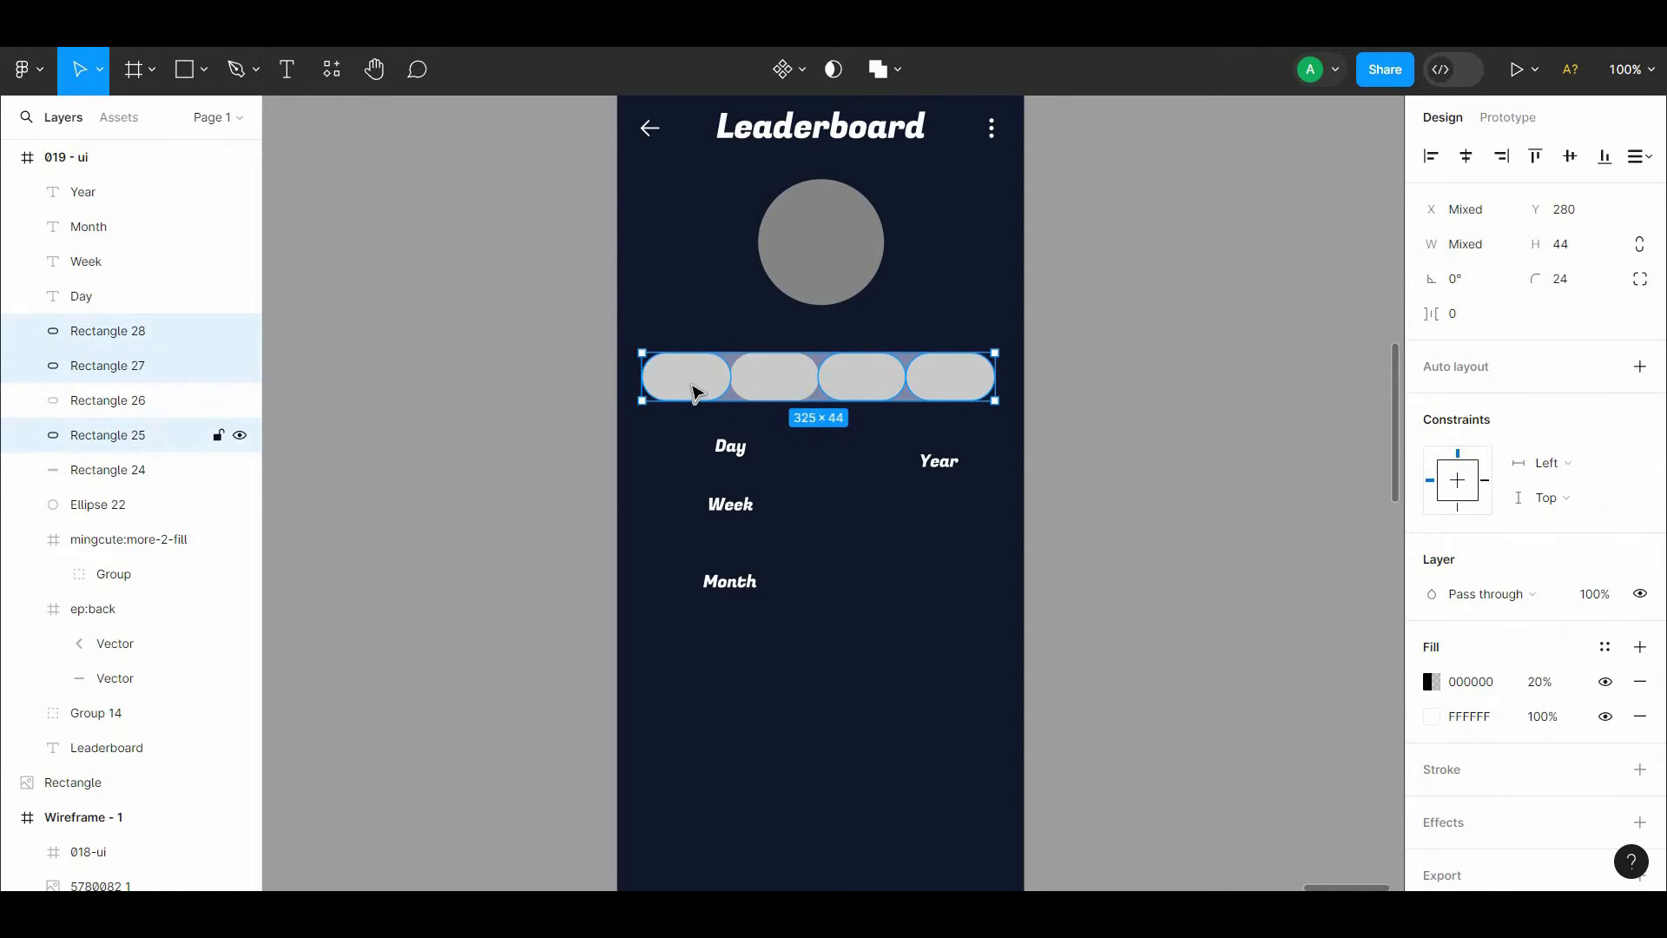
key(Delete)
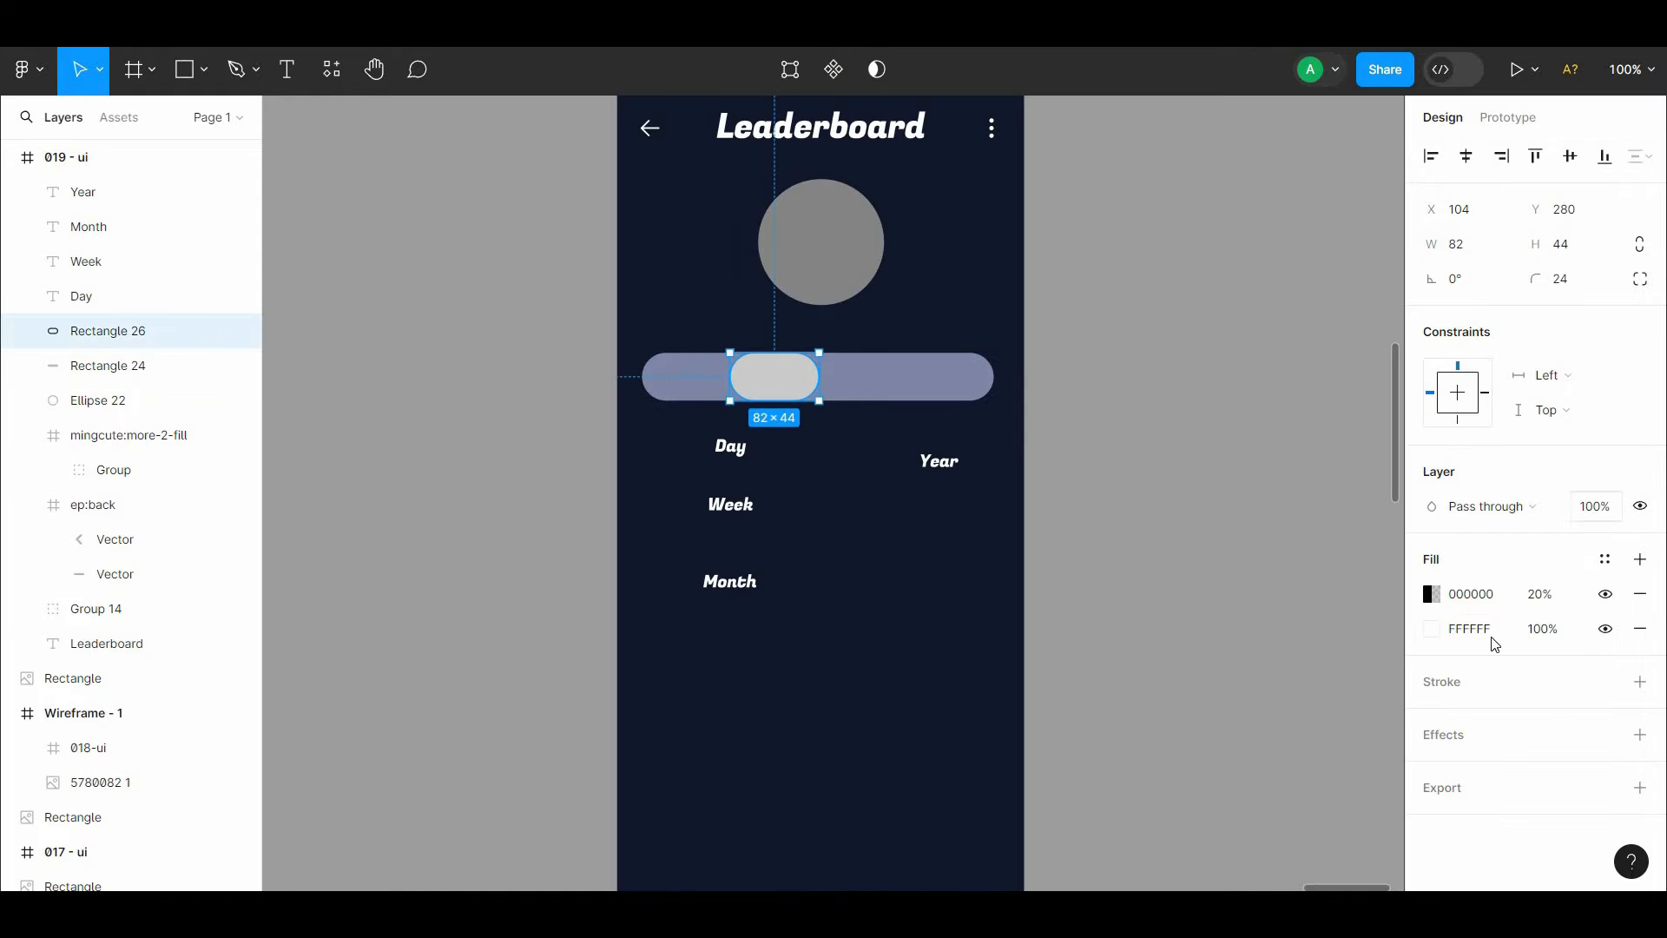
click(1639, 596)
click(707, 464)
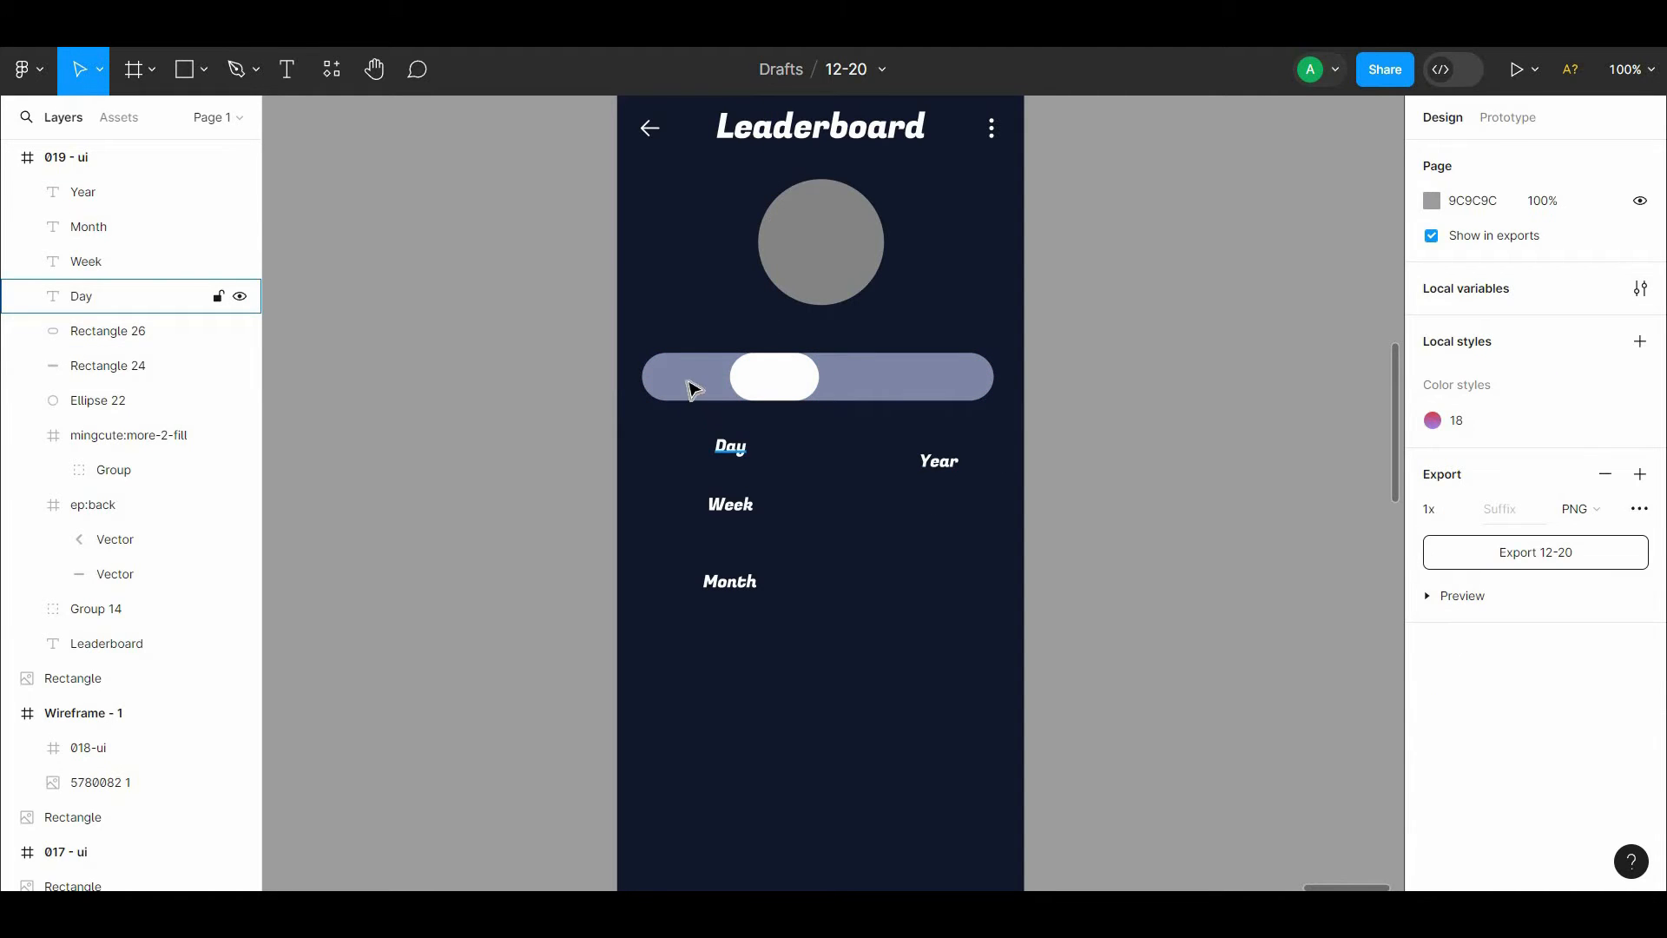
Step: Move Day onto the bar's first segment and Week onto the white pill, colouring Week the frame's dark navy
drag(730, 446, 690, 374)
drag(745, 509, 785, 380)
drag(1659, 640, 1660, 775)
click(1431, 658)
click(1177, 636)
click(998, 594)
click(1056, 599)
Step: Move Month and Year onto the bar's third and fourth segments and align all four labels in one row
scroll(900, 524, up, 1)
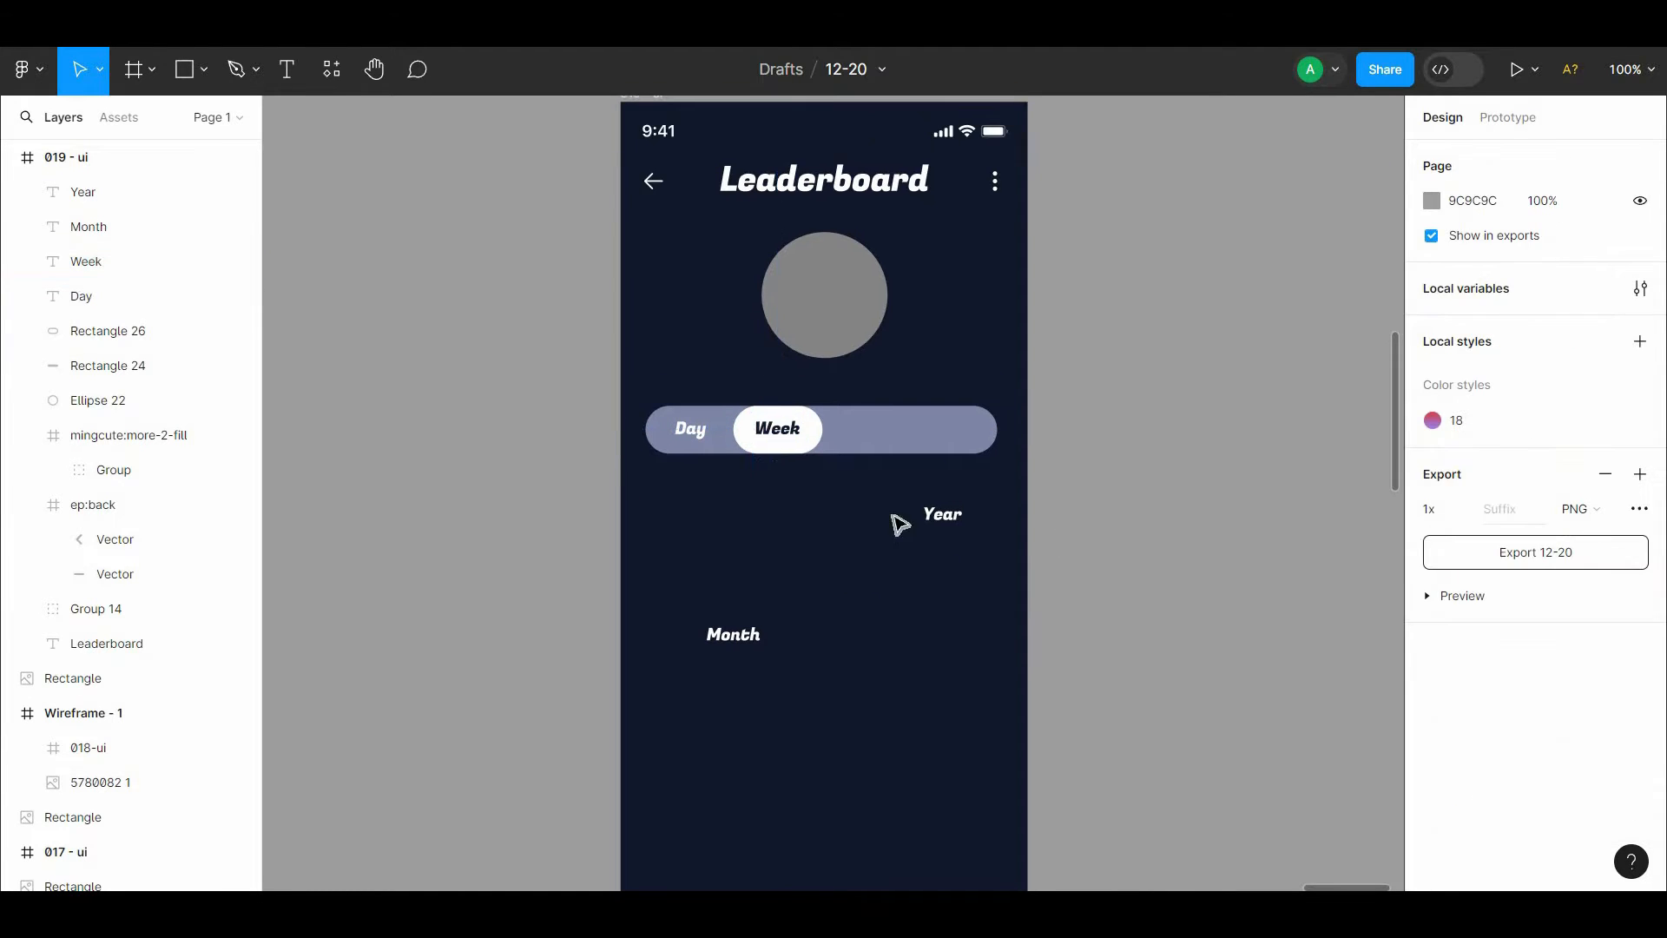
drag(758, 623, 881, 434)
drag(937, 503, 915, 429)
shift+click(859, 430)
shift+click(777, 430)
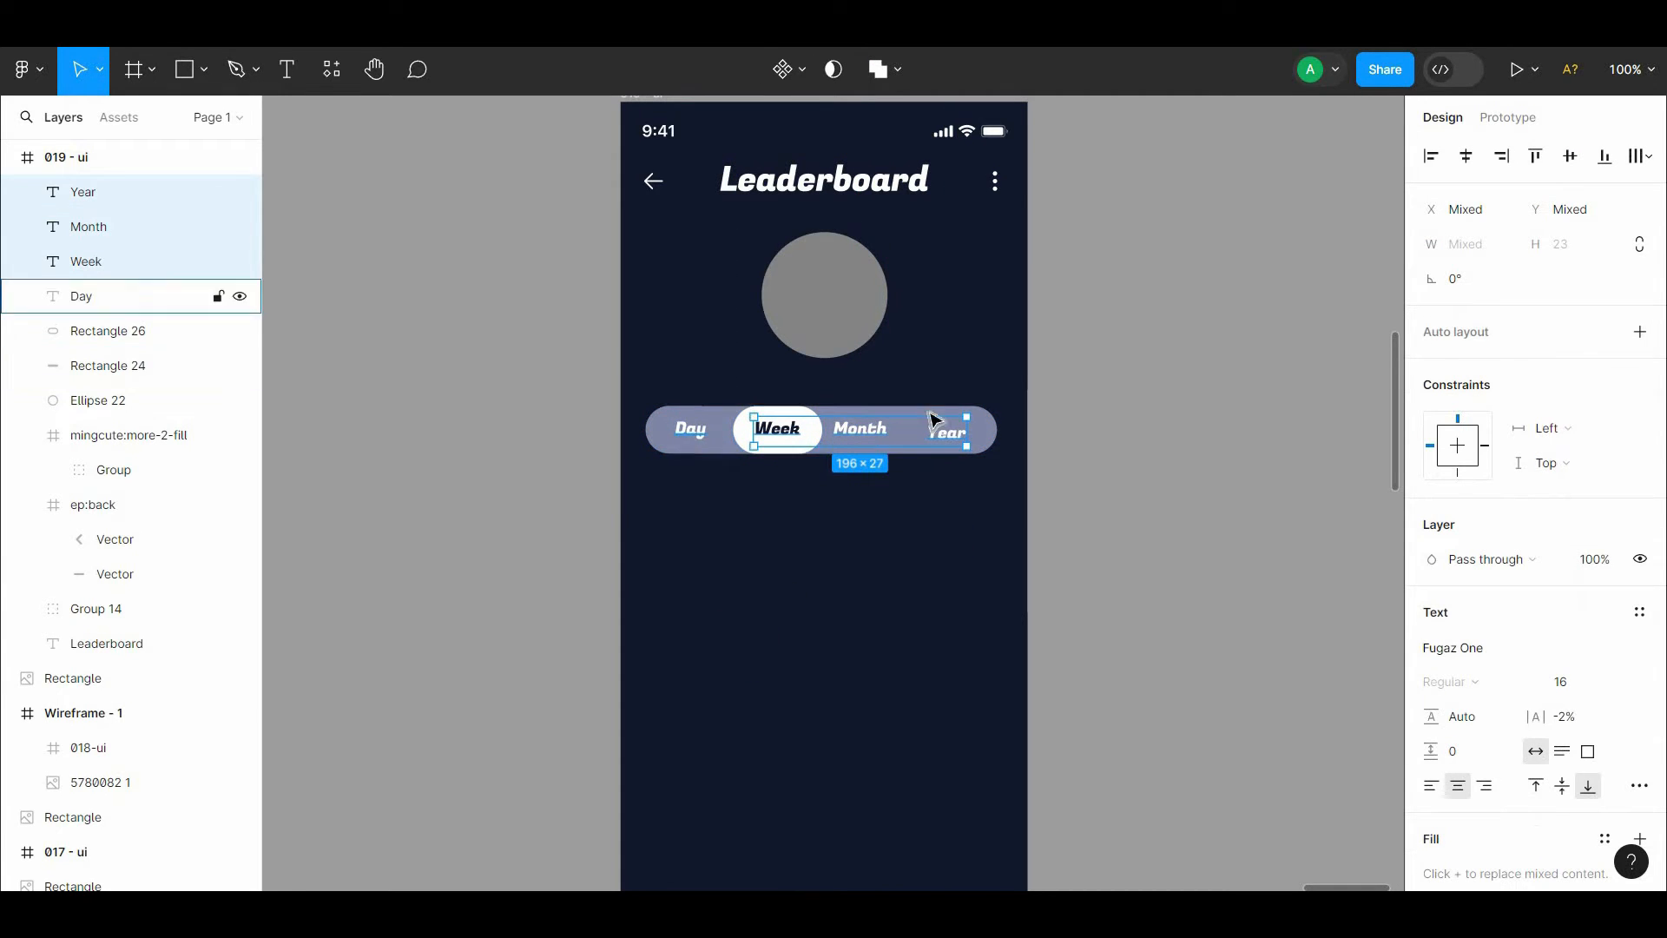
shift+click(690, 430)
key(Escape)
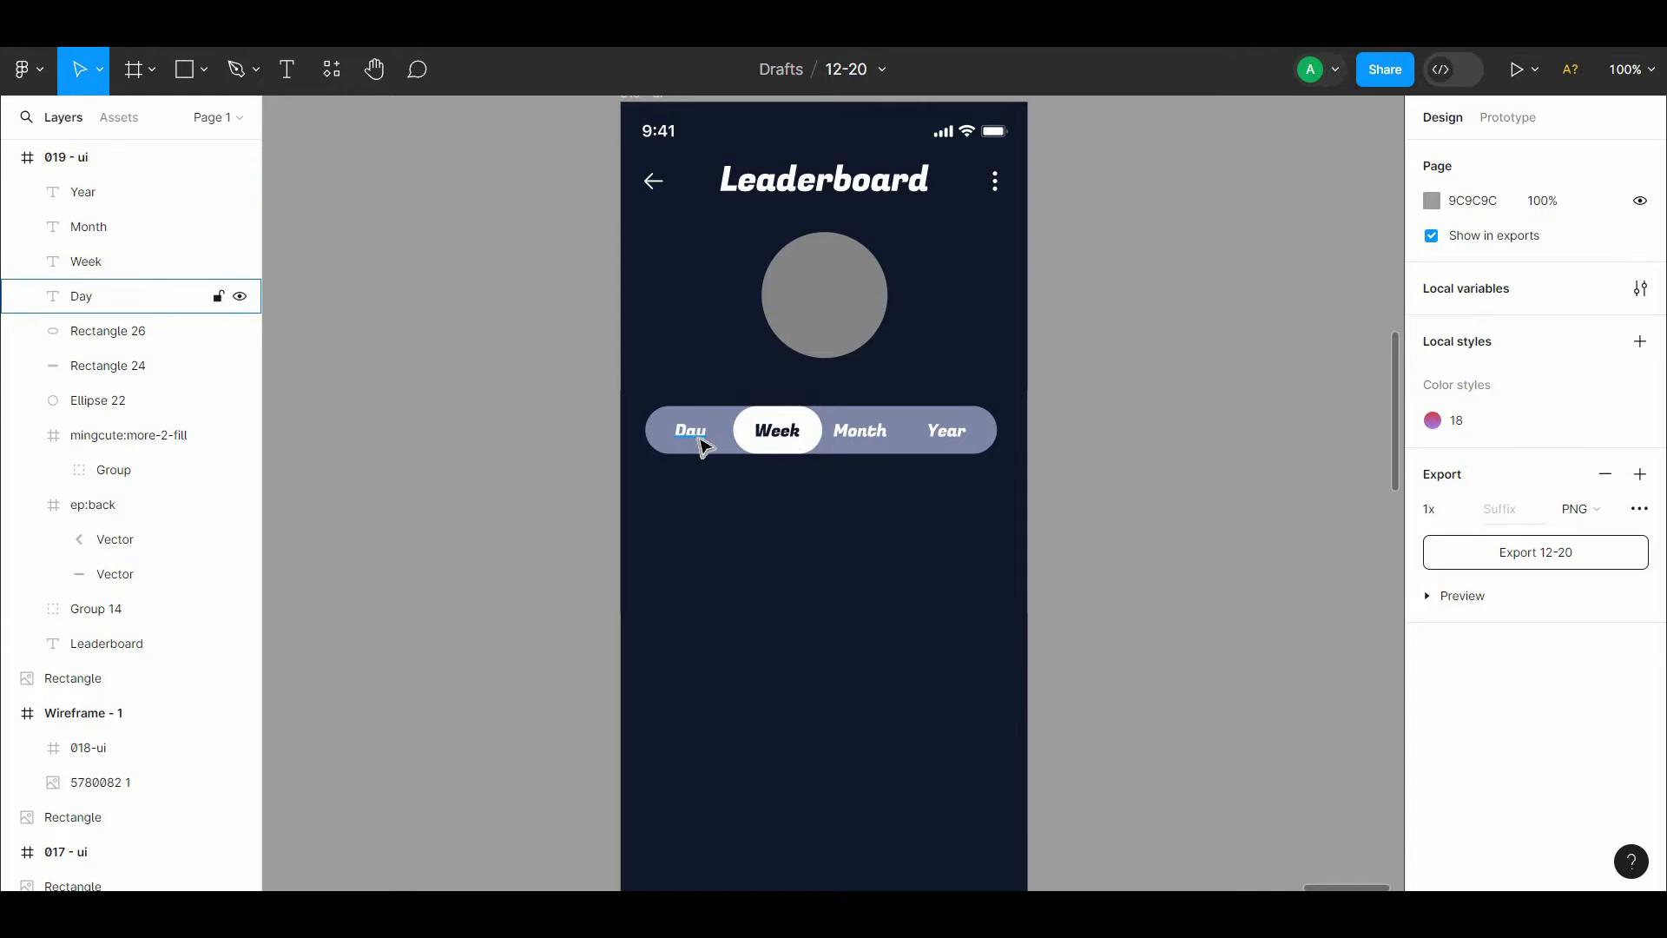
Step: Centre the four labels vertically on the bar, and centre Week horizontally on its white pill
drag(669, 475, 1007, 427)
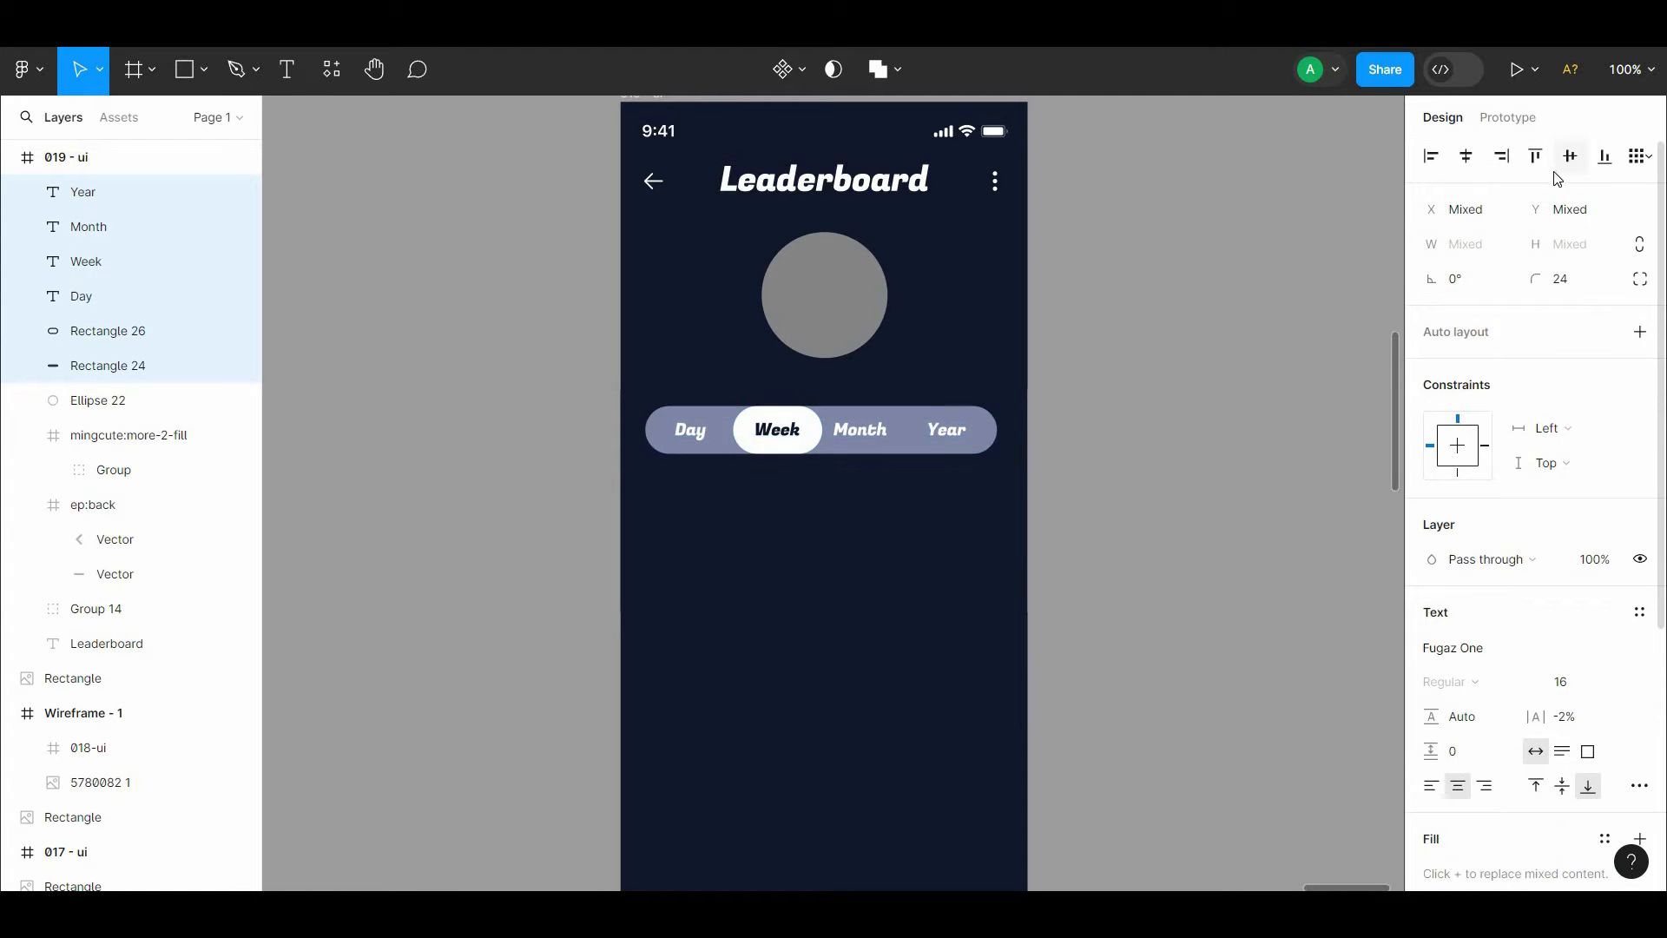
click(1112, 389)
click(790, 438)
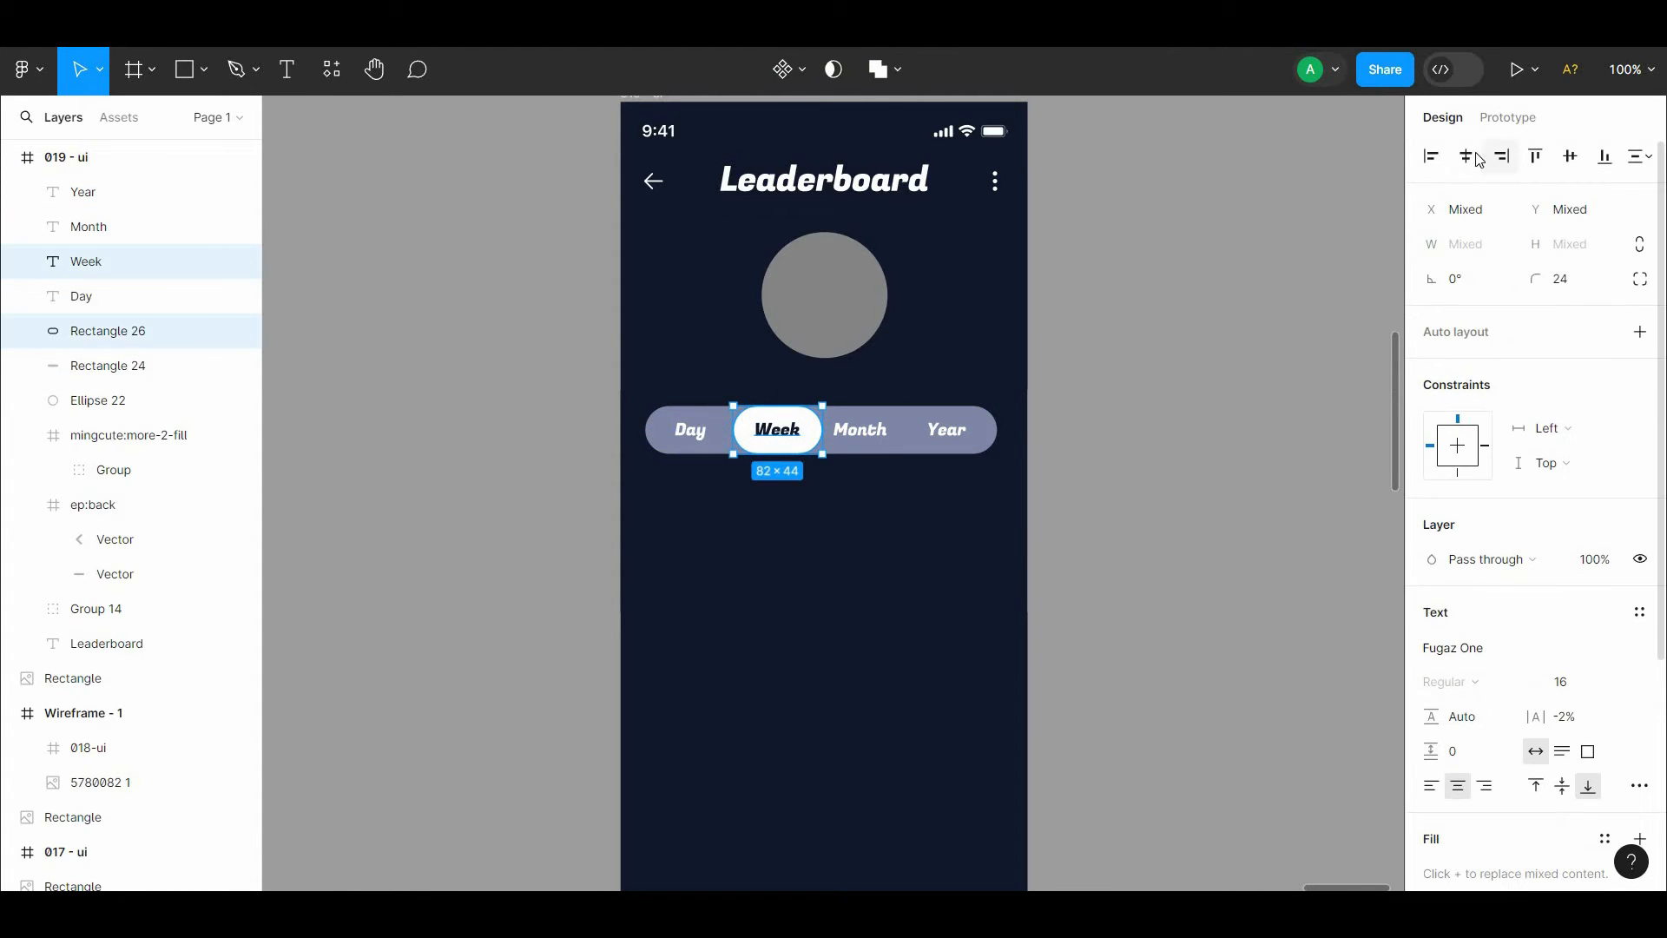
key(Escape)
Step: Check the spacing of the Month and Year labels relative to each other and to the white pill
click(859, 432)
shift+click(948, 432)
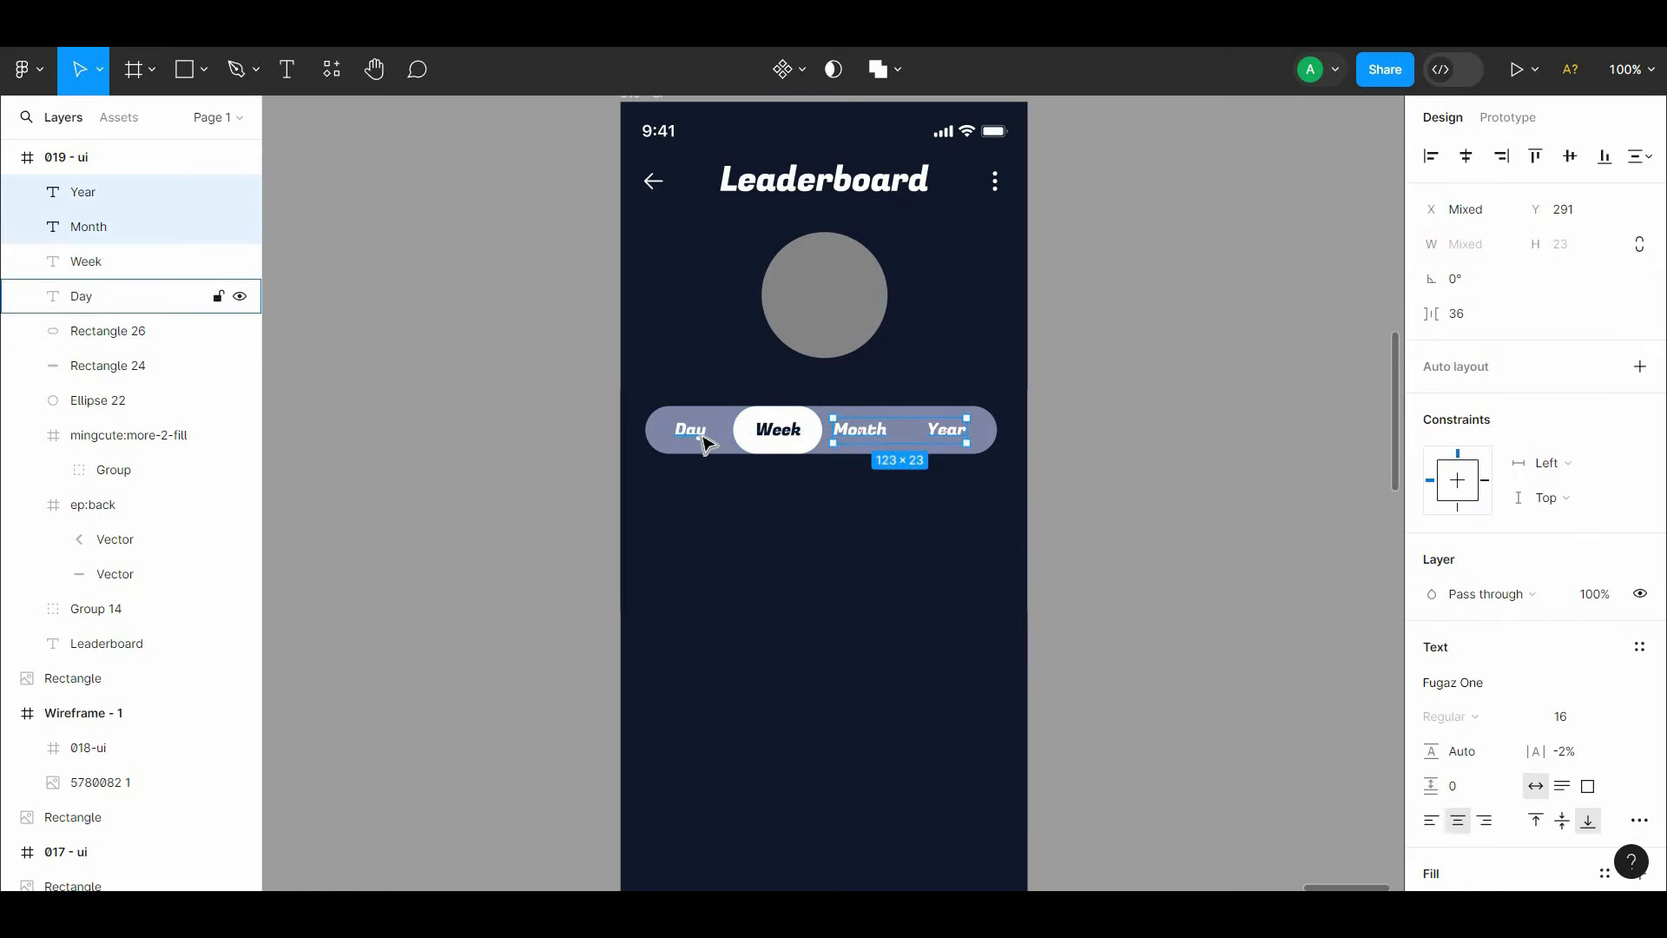
key(Escape)
click(882, 434)
shift+click(946, 432)
key(alt)
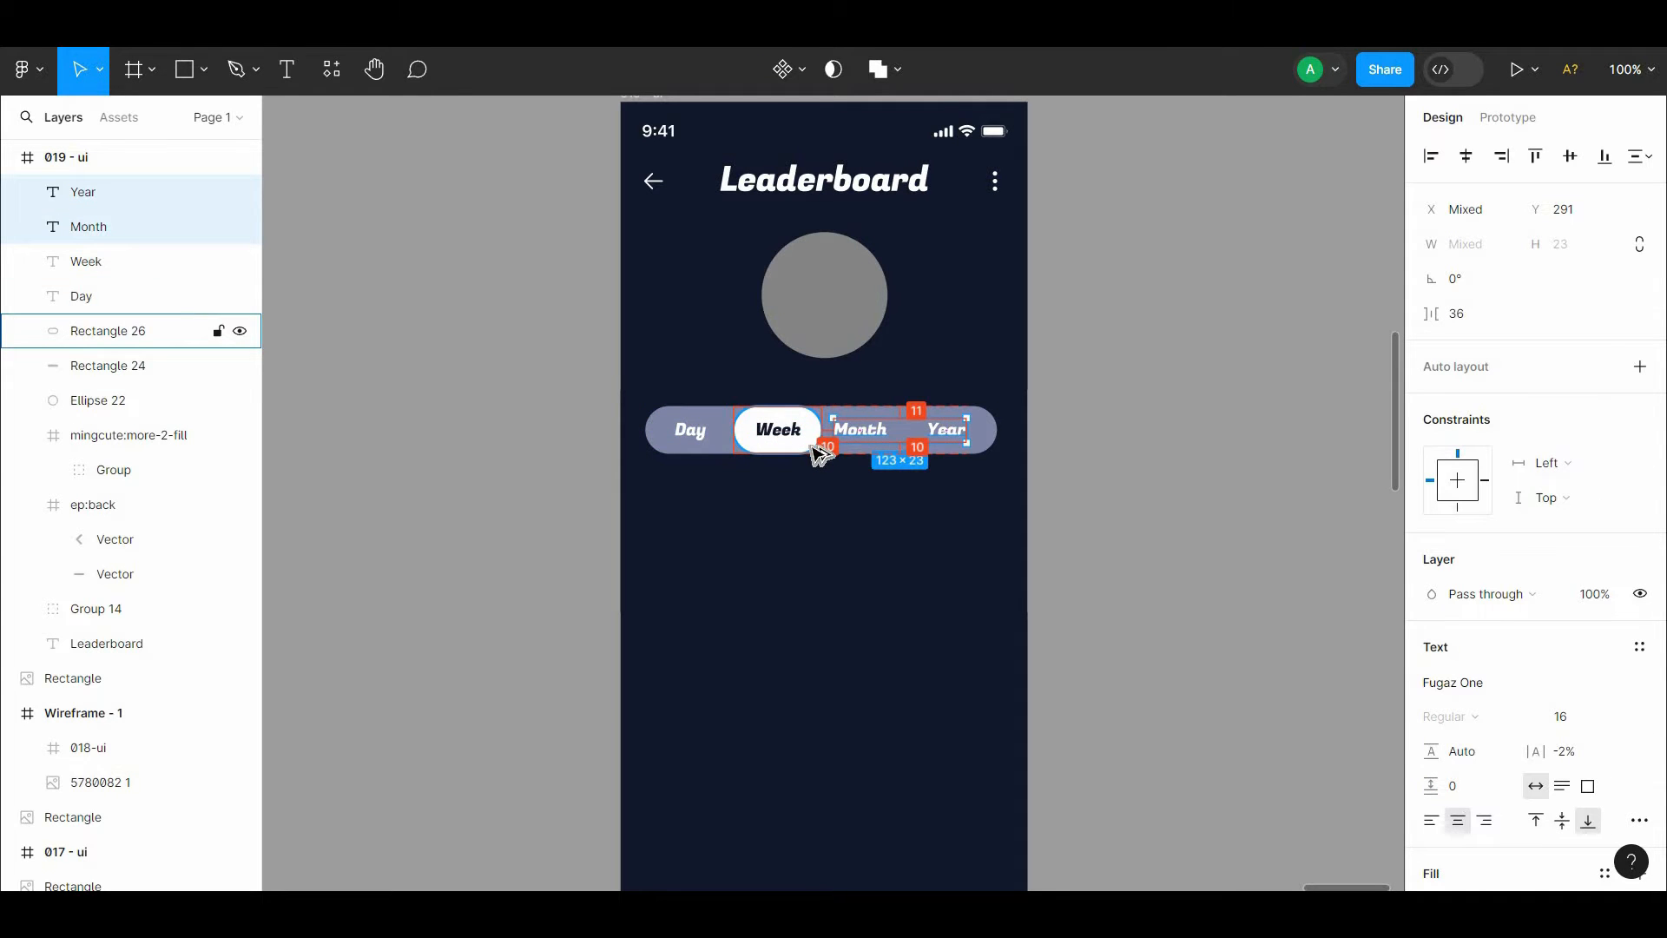
key(Escape)
Step: Move the Month label to a 36 px gap from Week and compare the spacing across all four labels
scroll(868, 435, down, 2)
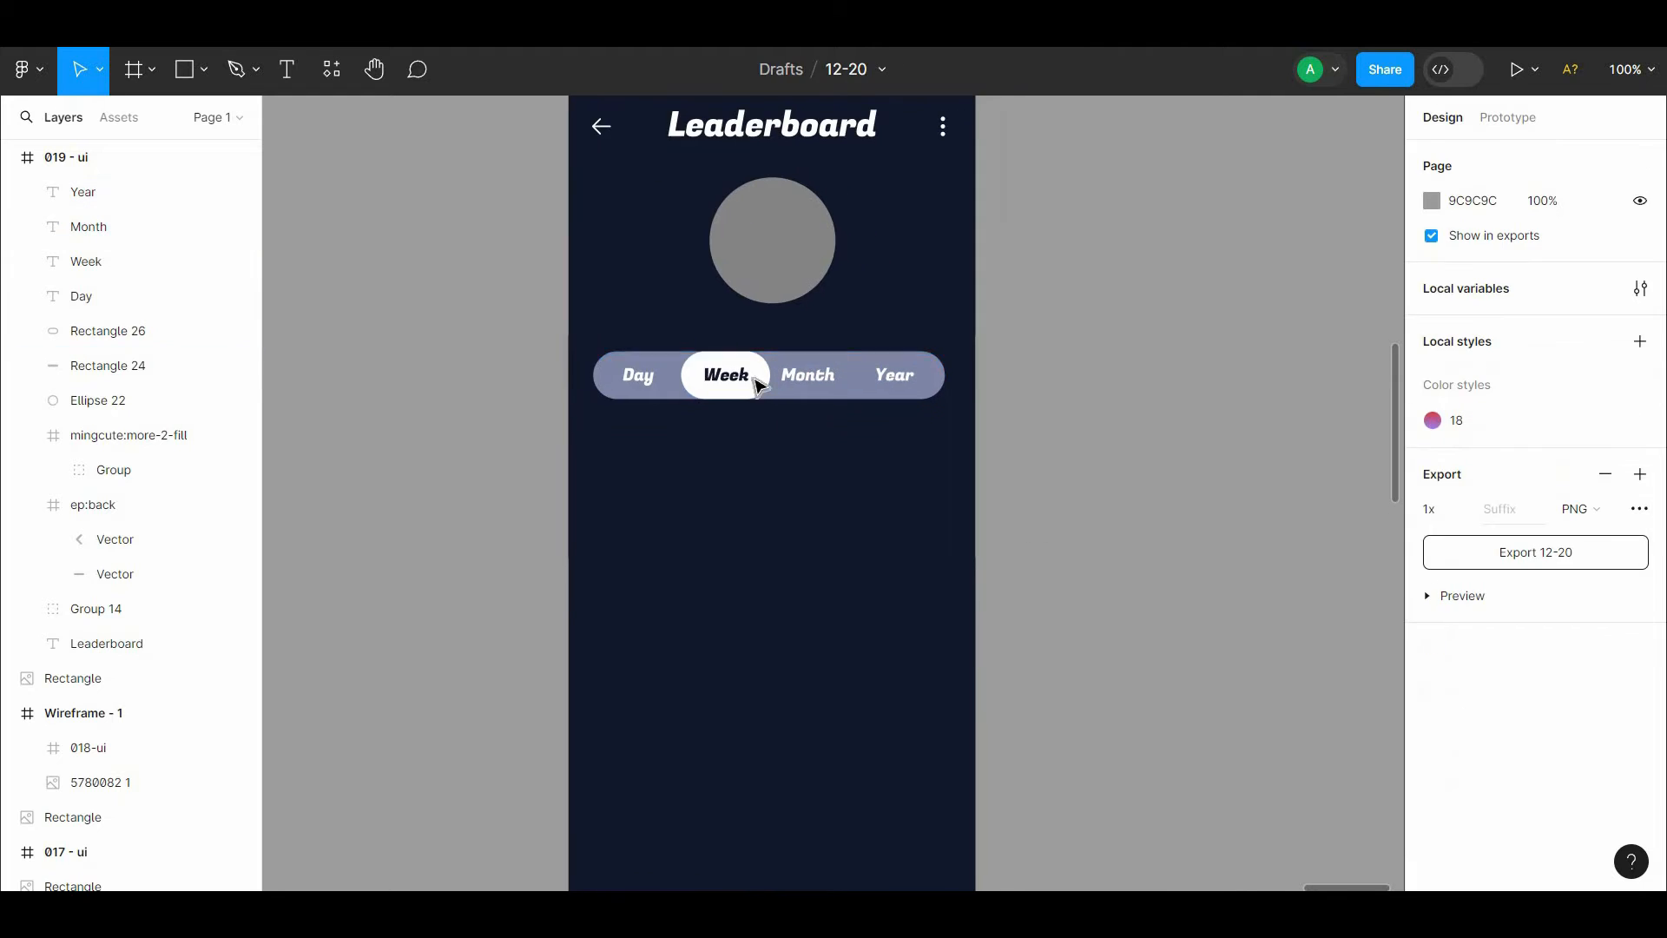
click(807, 378)
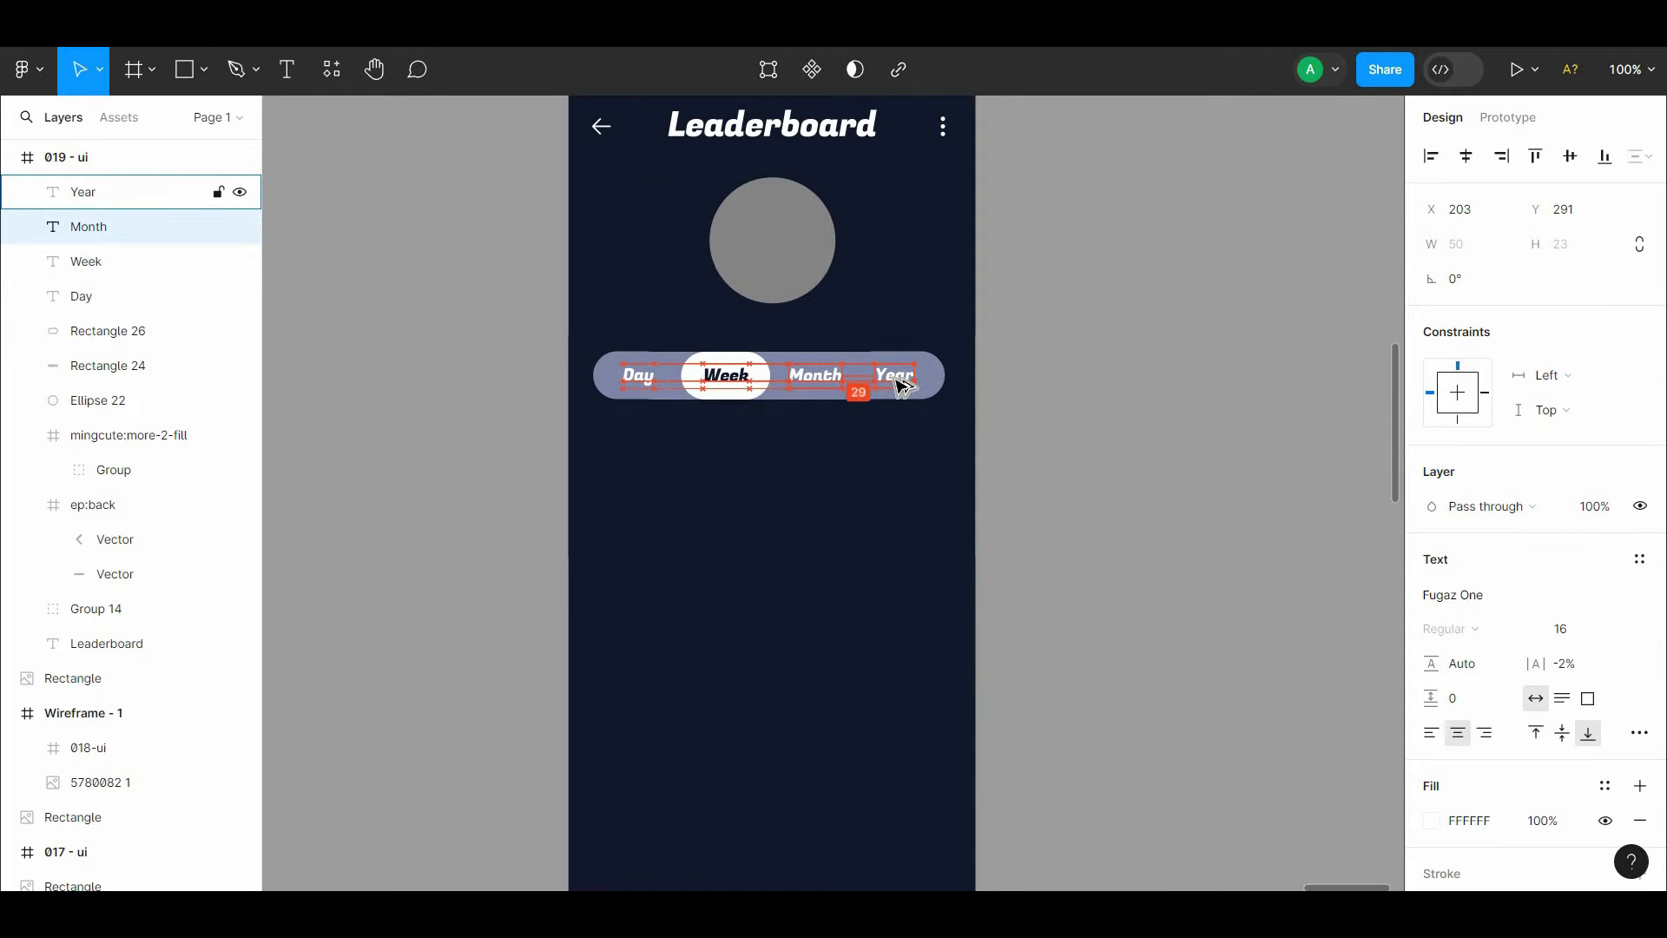
shift+click(744, 391)
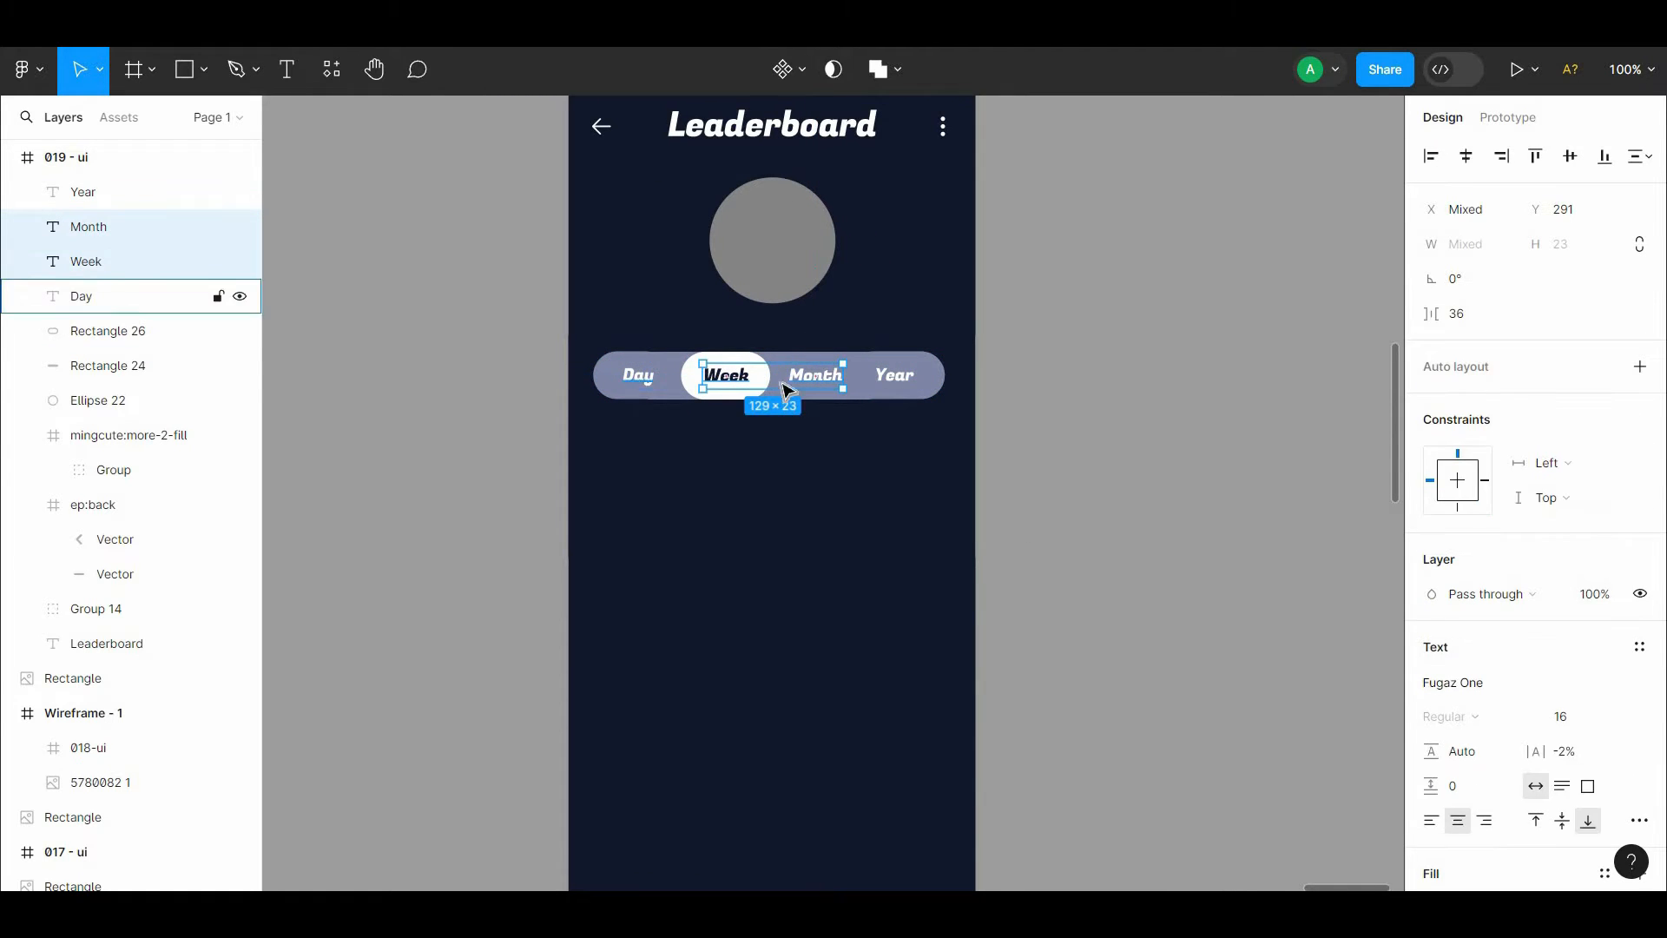
shift+click(639, 378)
shift+click(895, 375)
click(1080, 409)
Step: Wrap the Week label and its white pill together in an auto layout frame
click(744, 388)
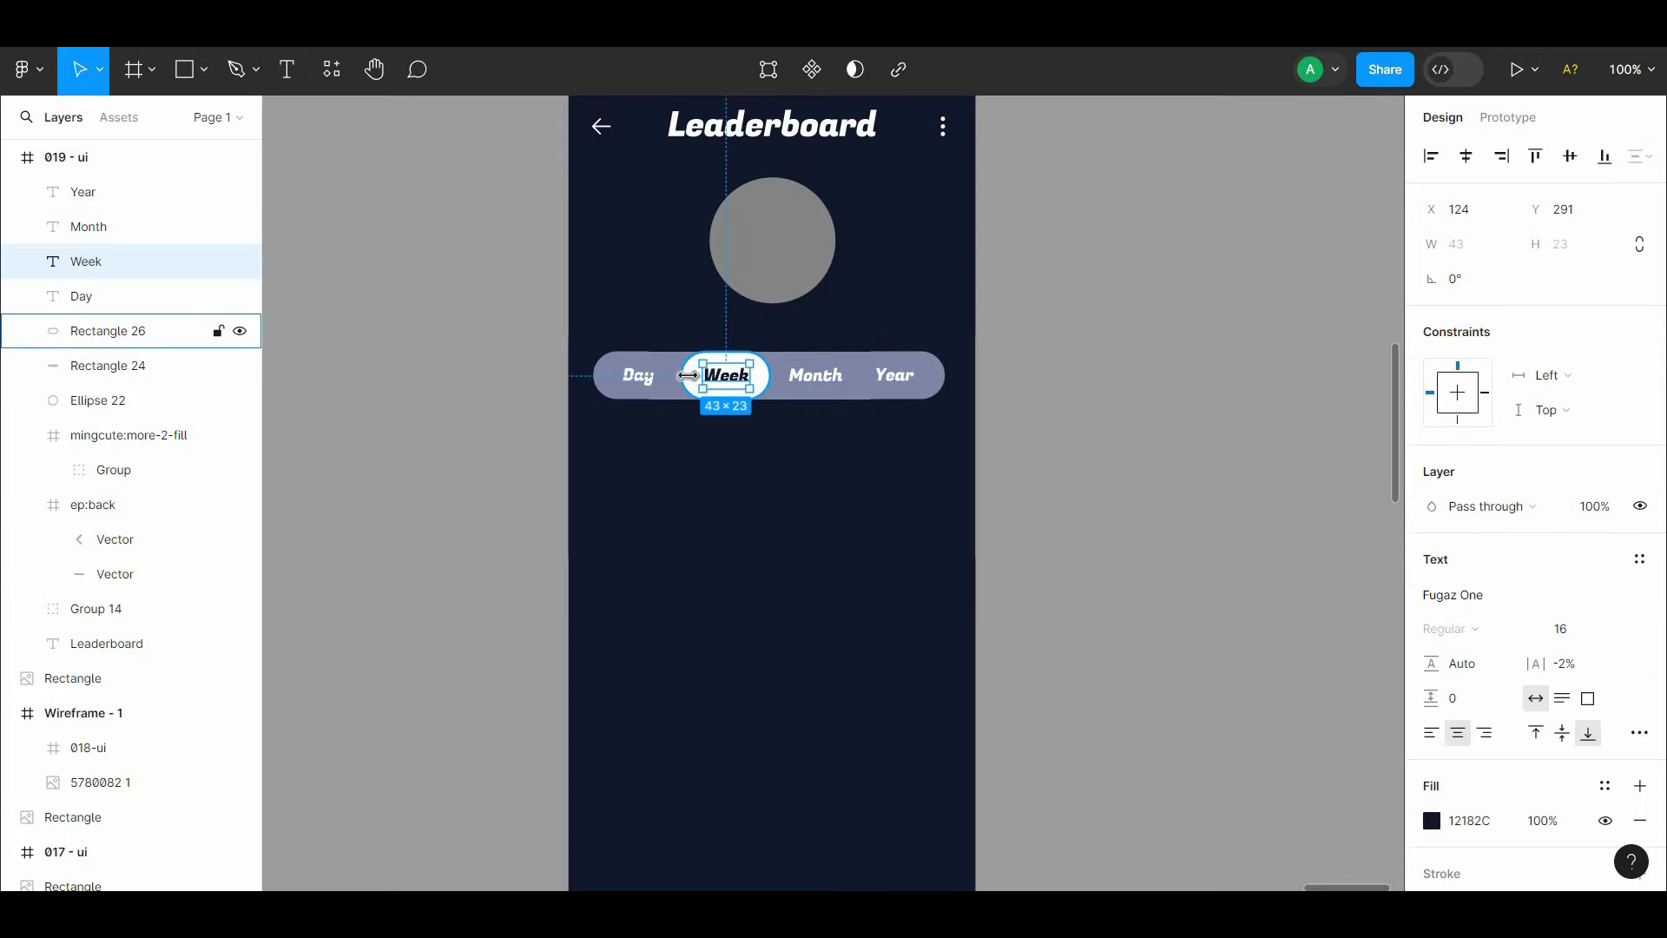
right_click(725, 382)
click(764, 647)
Step: Distribute Day, the Week pill, Month and Year with equal horizontal spacing along the bar
shift+click(821, 381)
shift+click(894, 375)
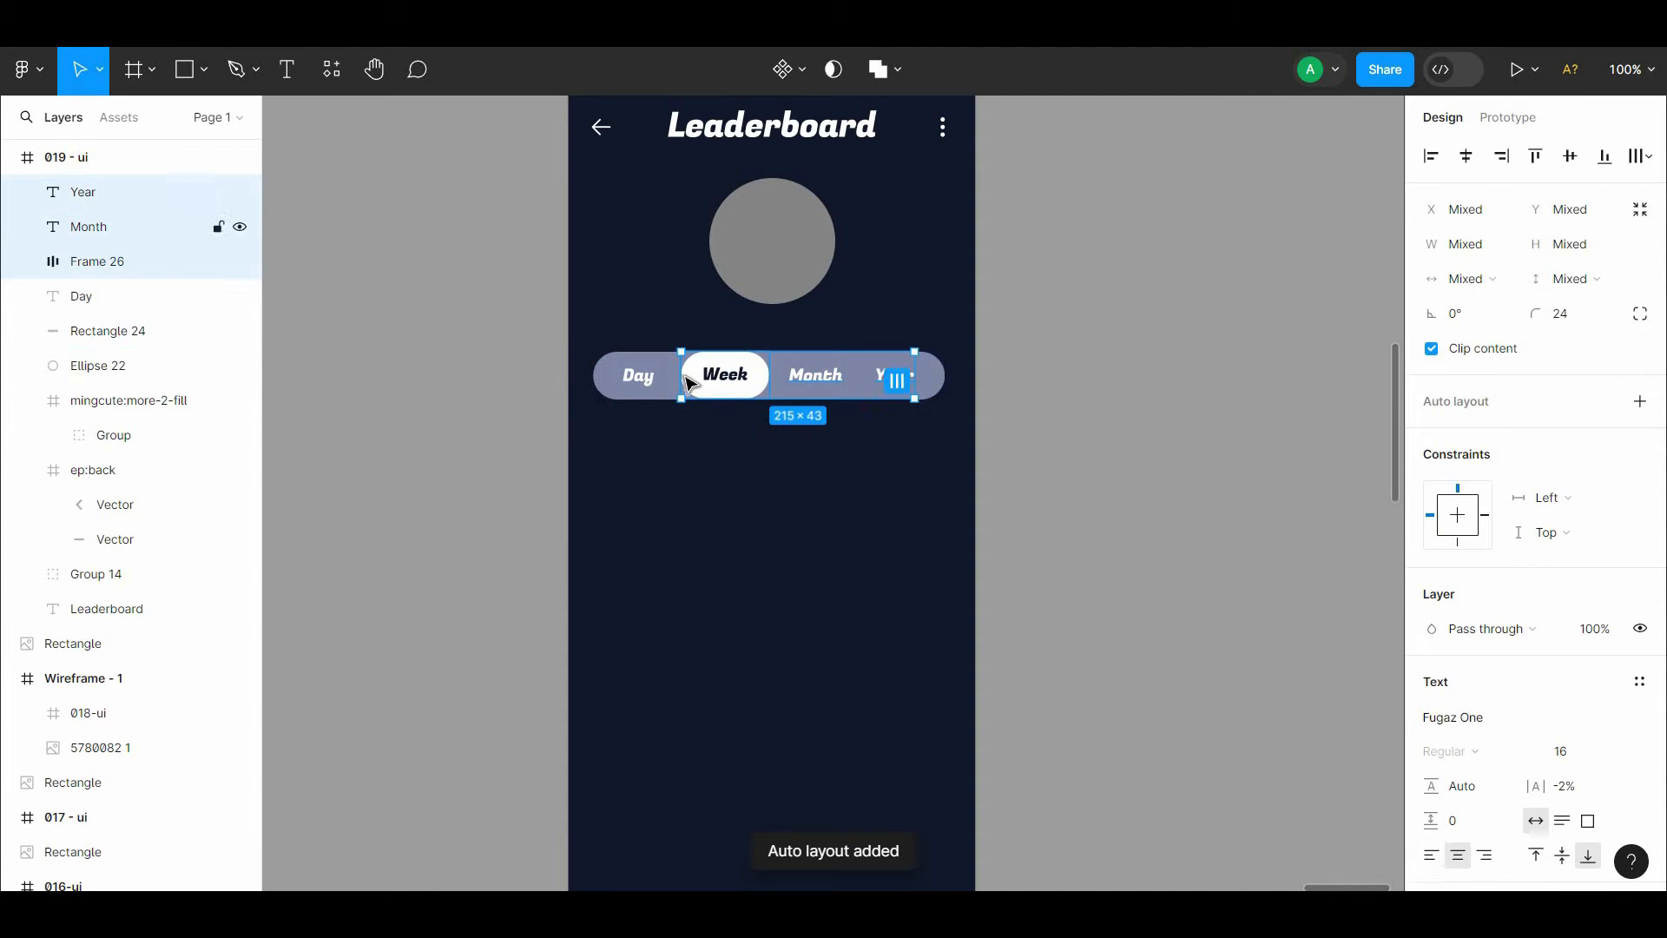
shift+click(638, 375)
click(1172, 422)
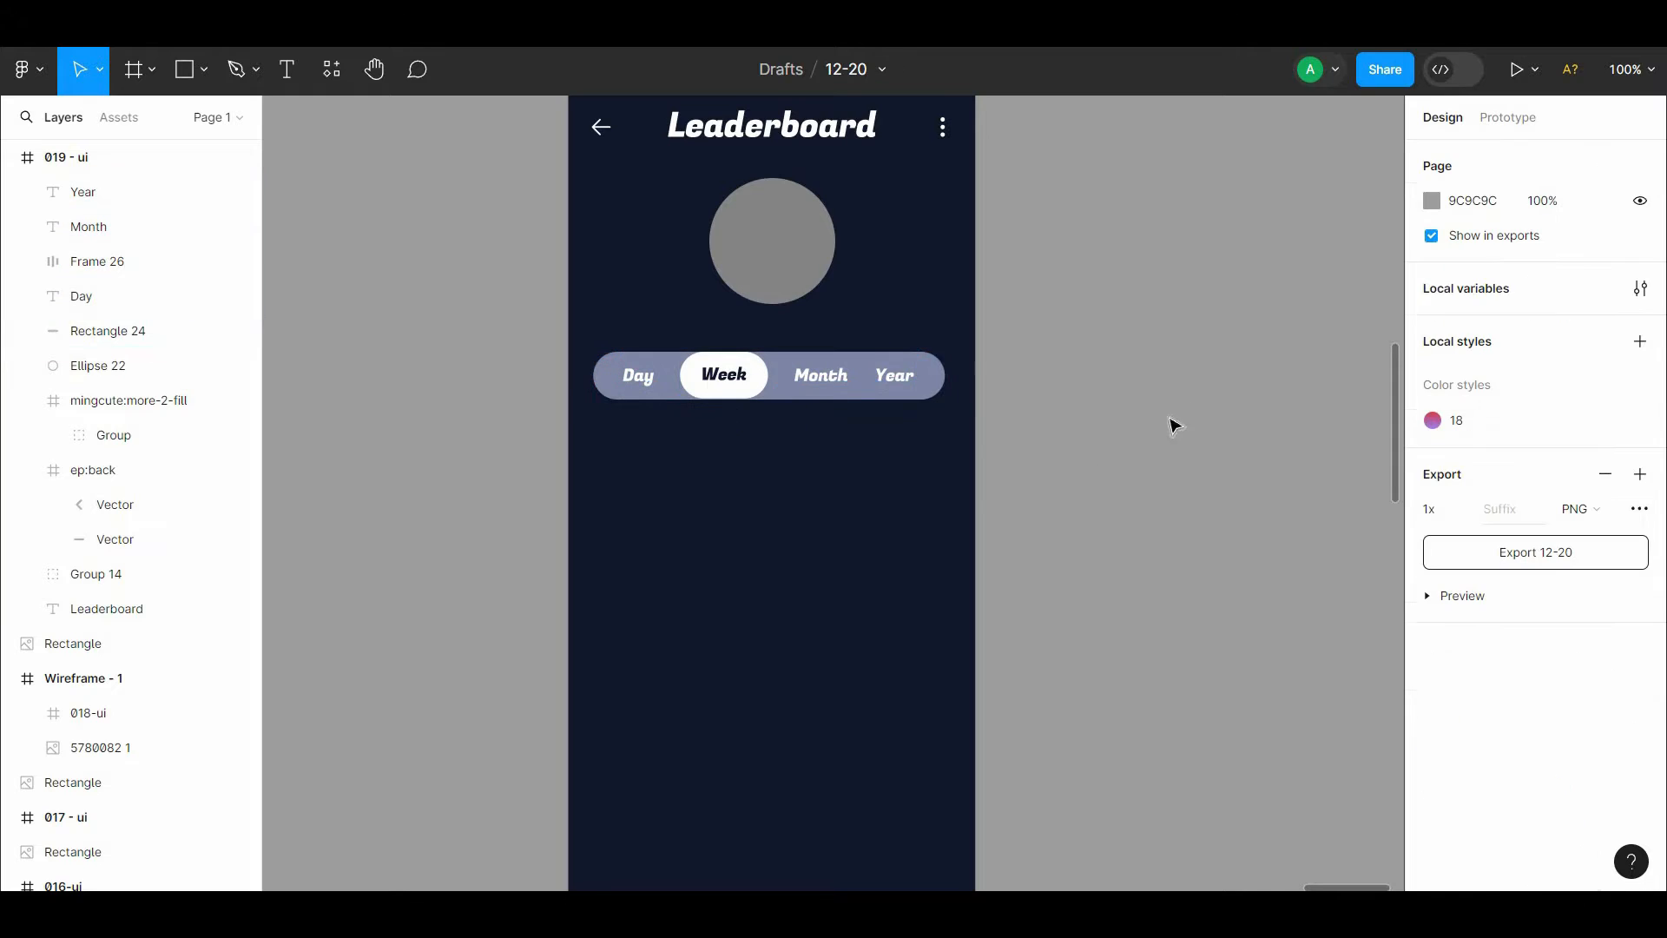
Step: Reduce the segmented control bar's height to 34 and shorten the white Week pill to match it
drag(1107, 434, 1103, 485)
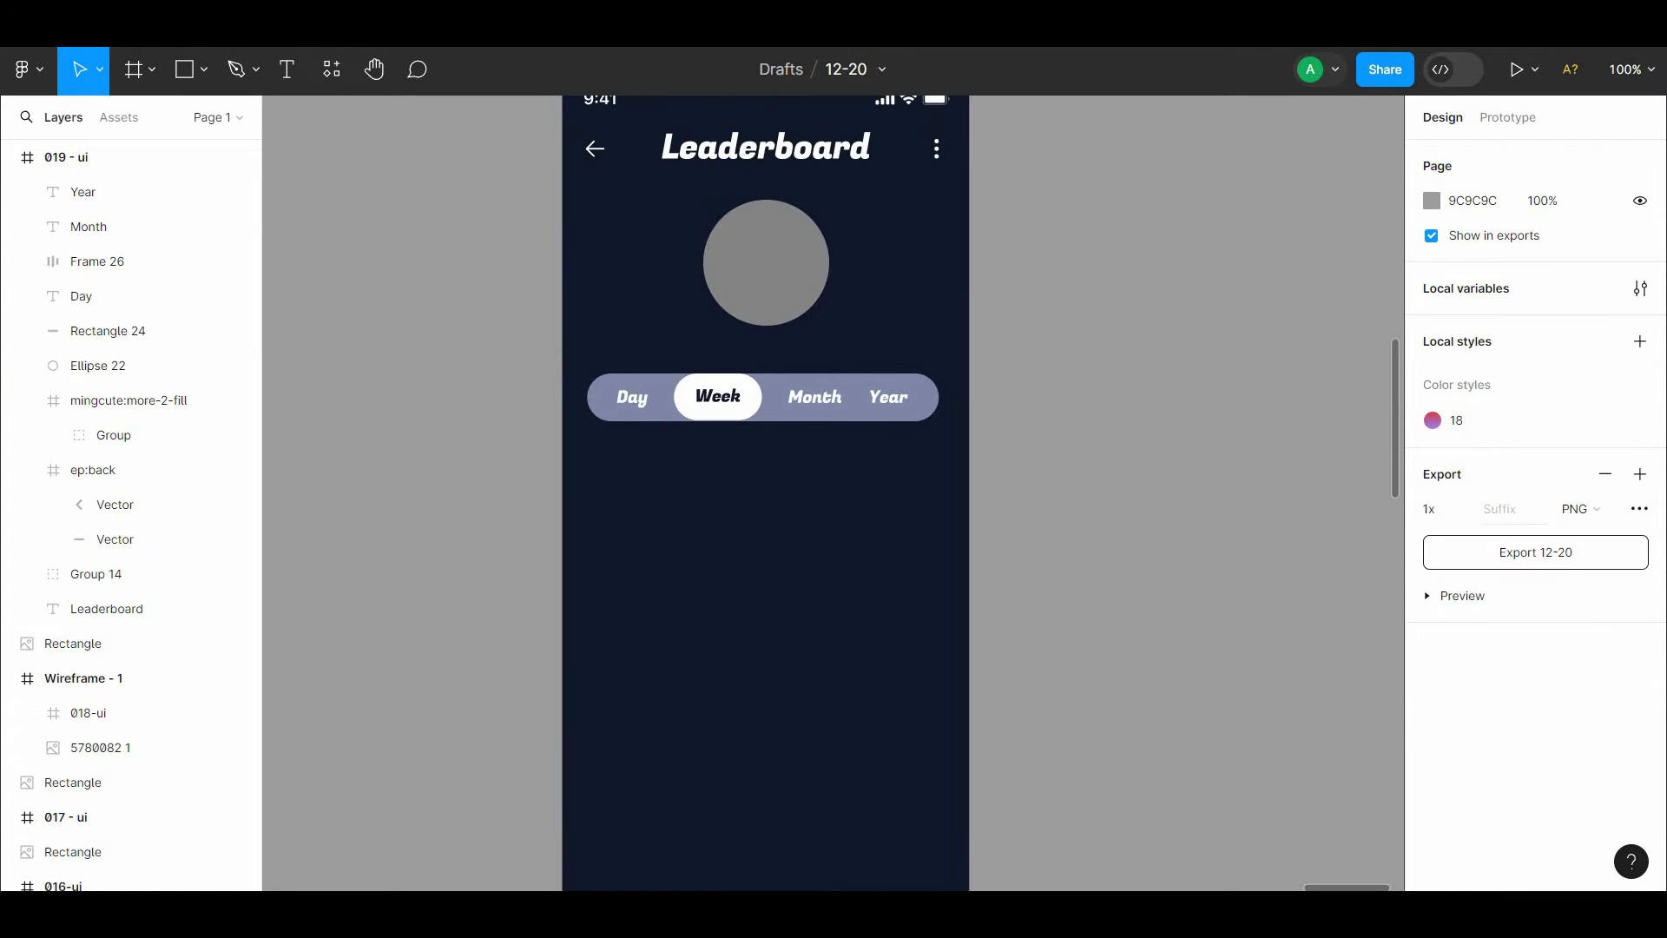
click(607, 405)
drag(777, 412, 778, 424)
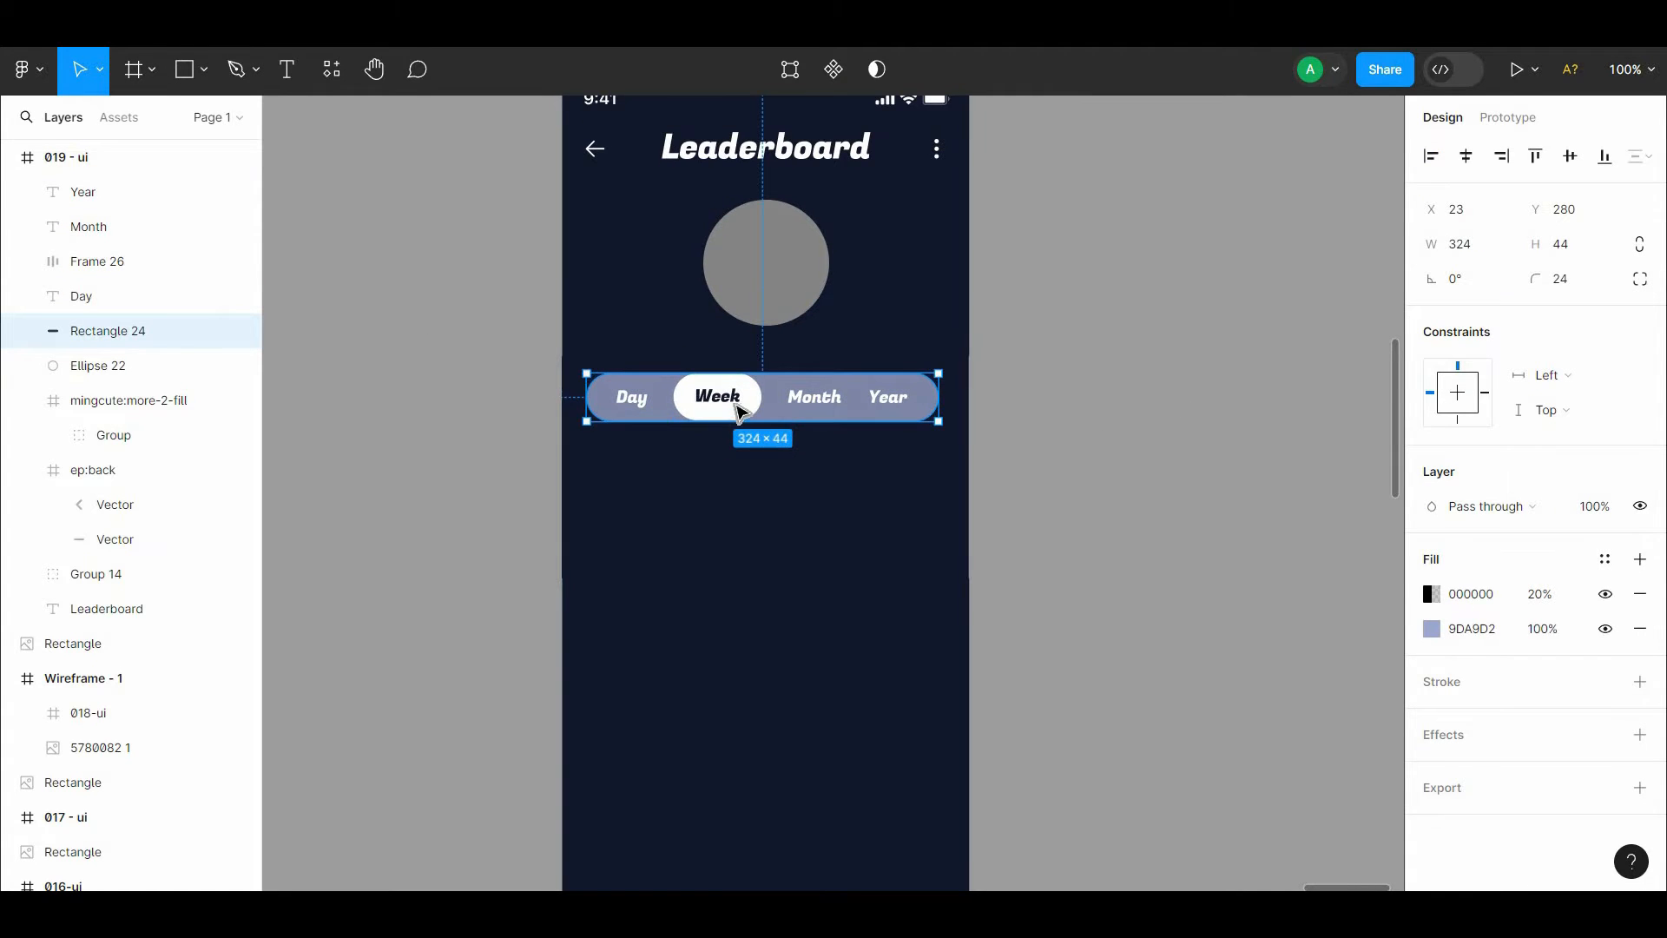
double_click(736, 402)
click(750, 408)
shift+click(814, 403)
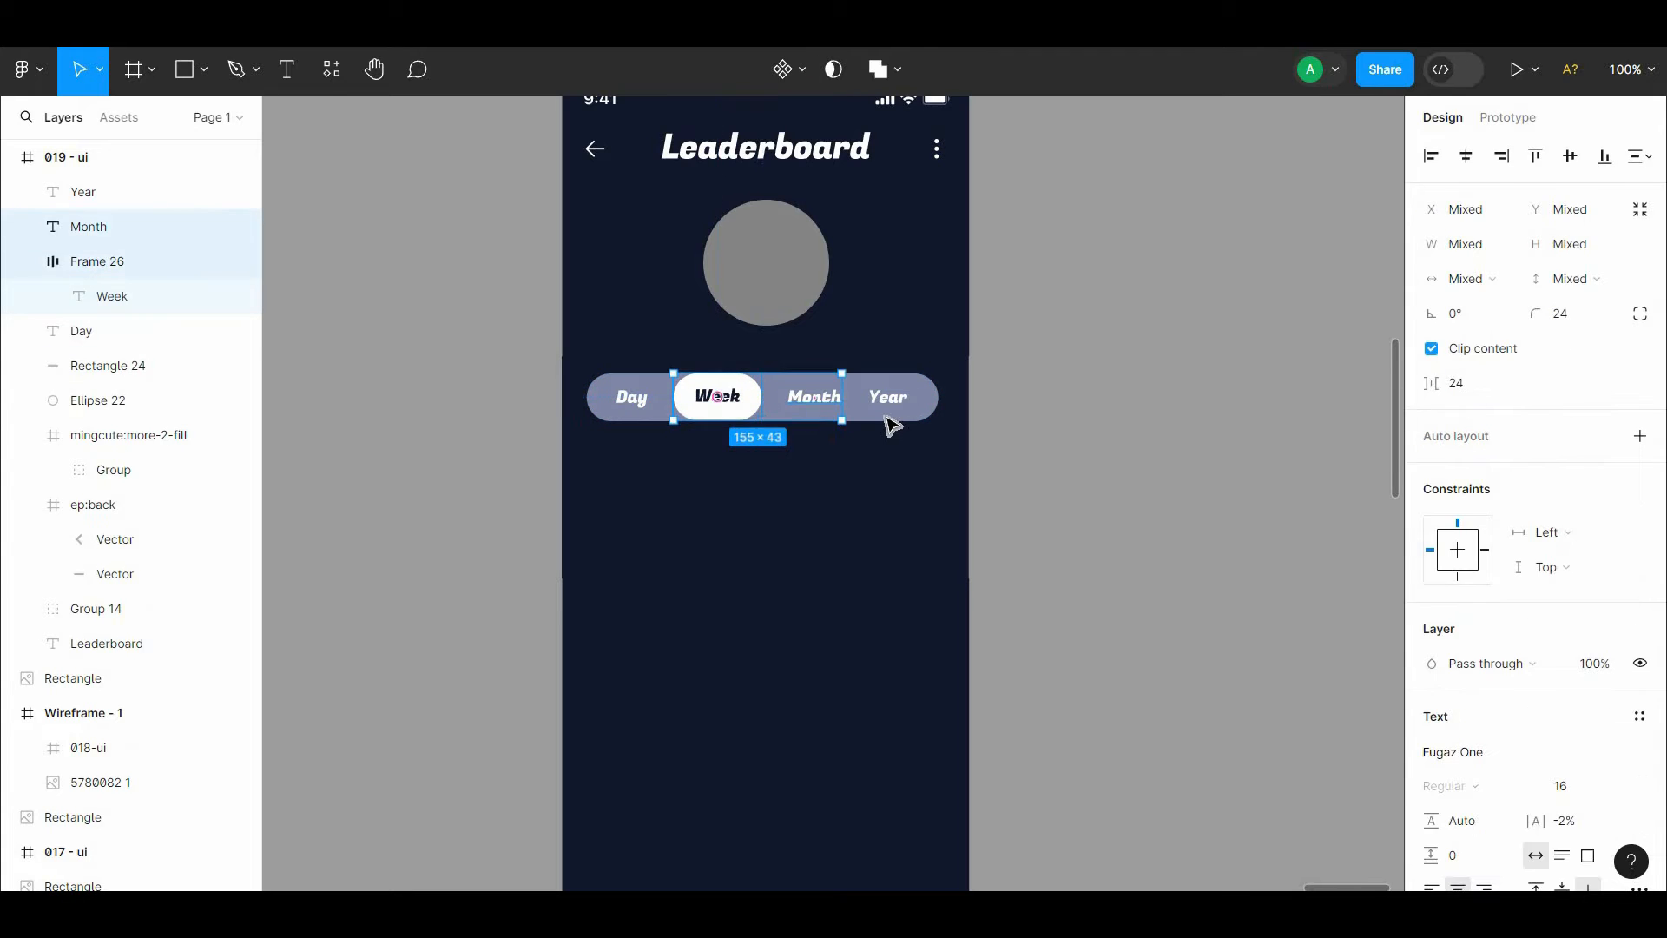
click(886, 403)
click(929, 402)
drag(855, 422, 855, 411)
key(Escape)
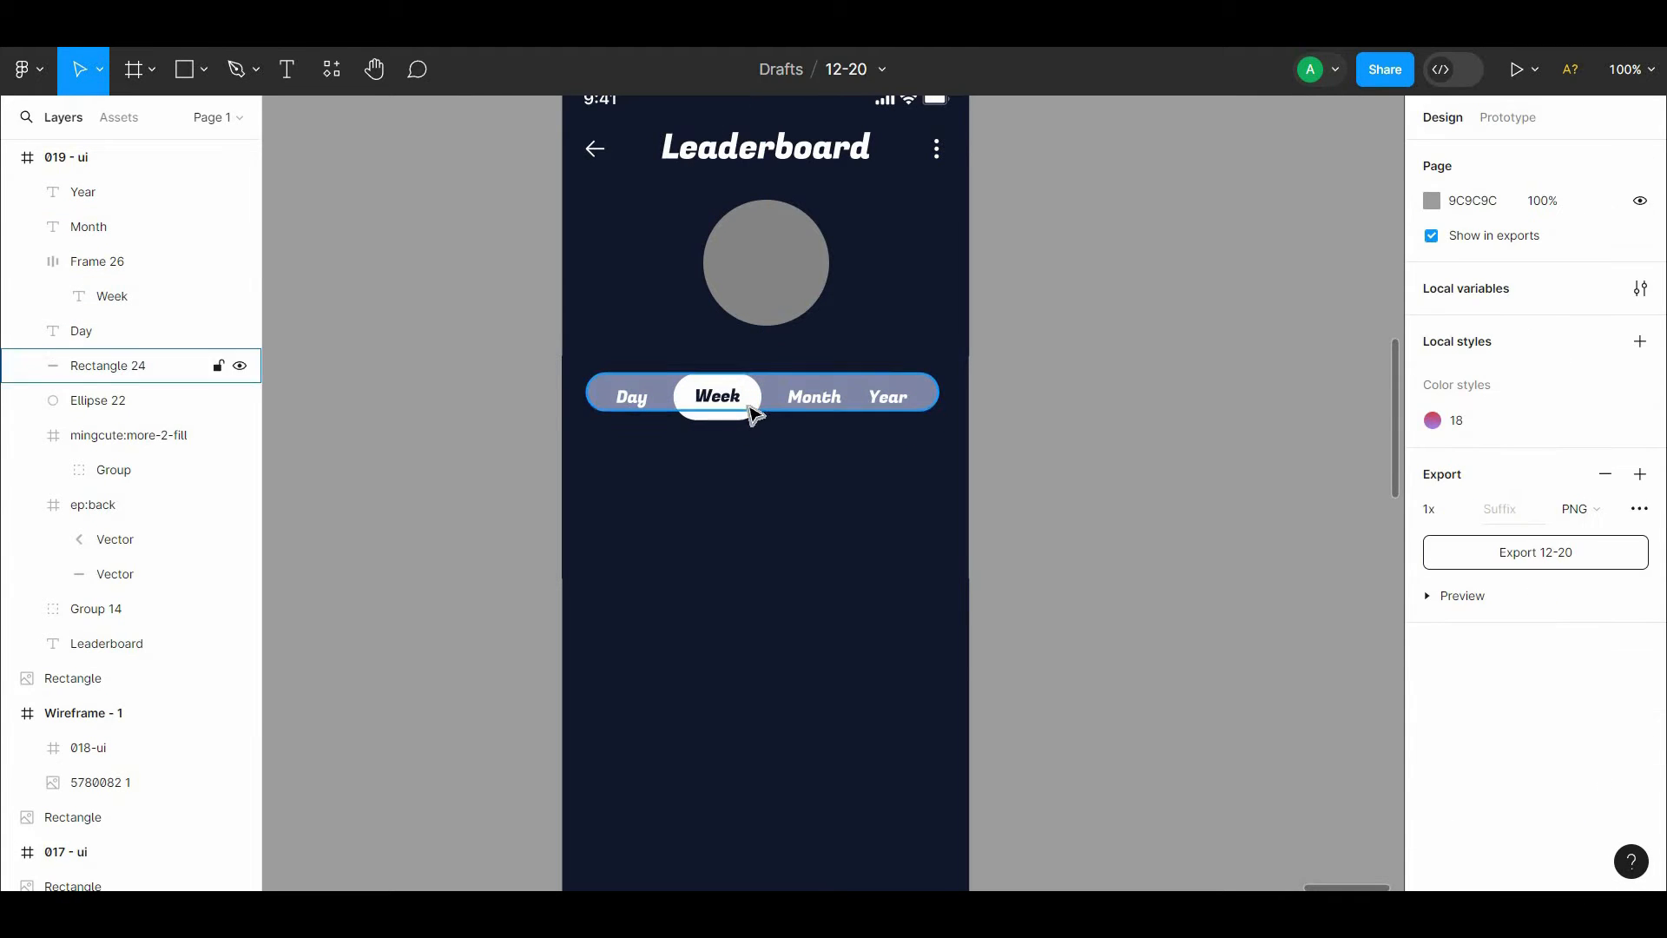
click(752, 411)
key(Escape)
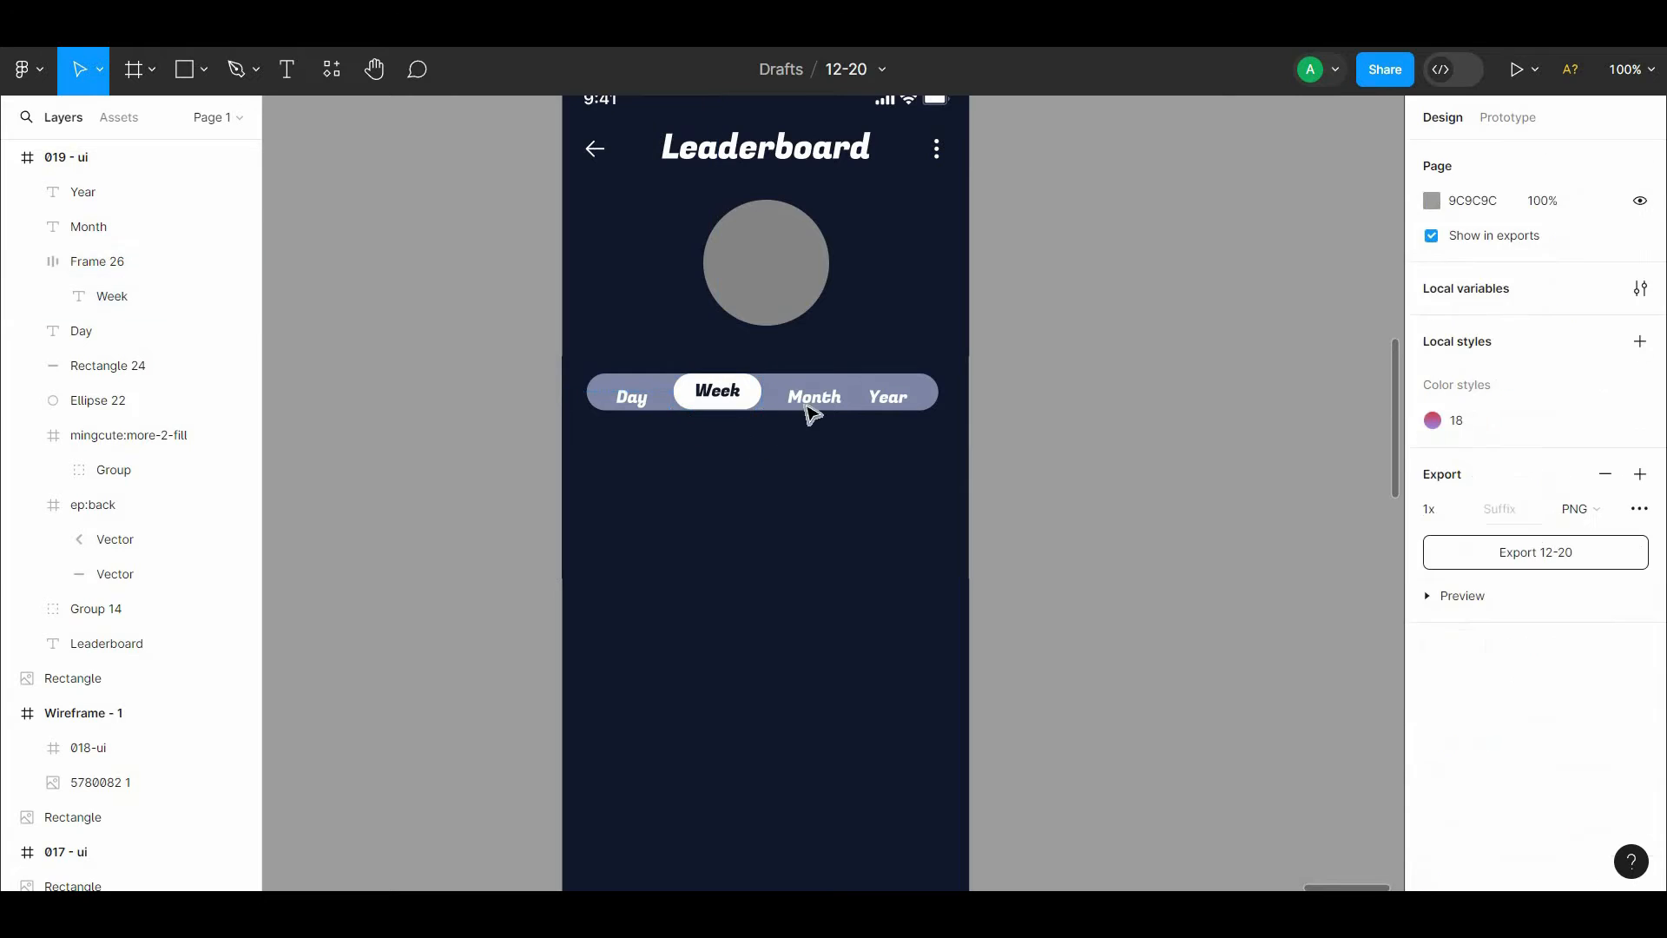
Step: Centre Day, the Week pill, Month and Year vertically on the shortened bar
click(815, 398)
shift+click(886, 397)
shift+click(717, 395)
shift+click(649, 401)
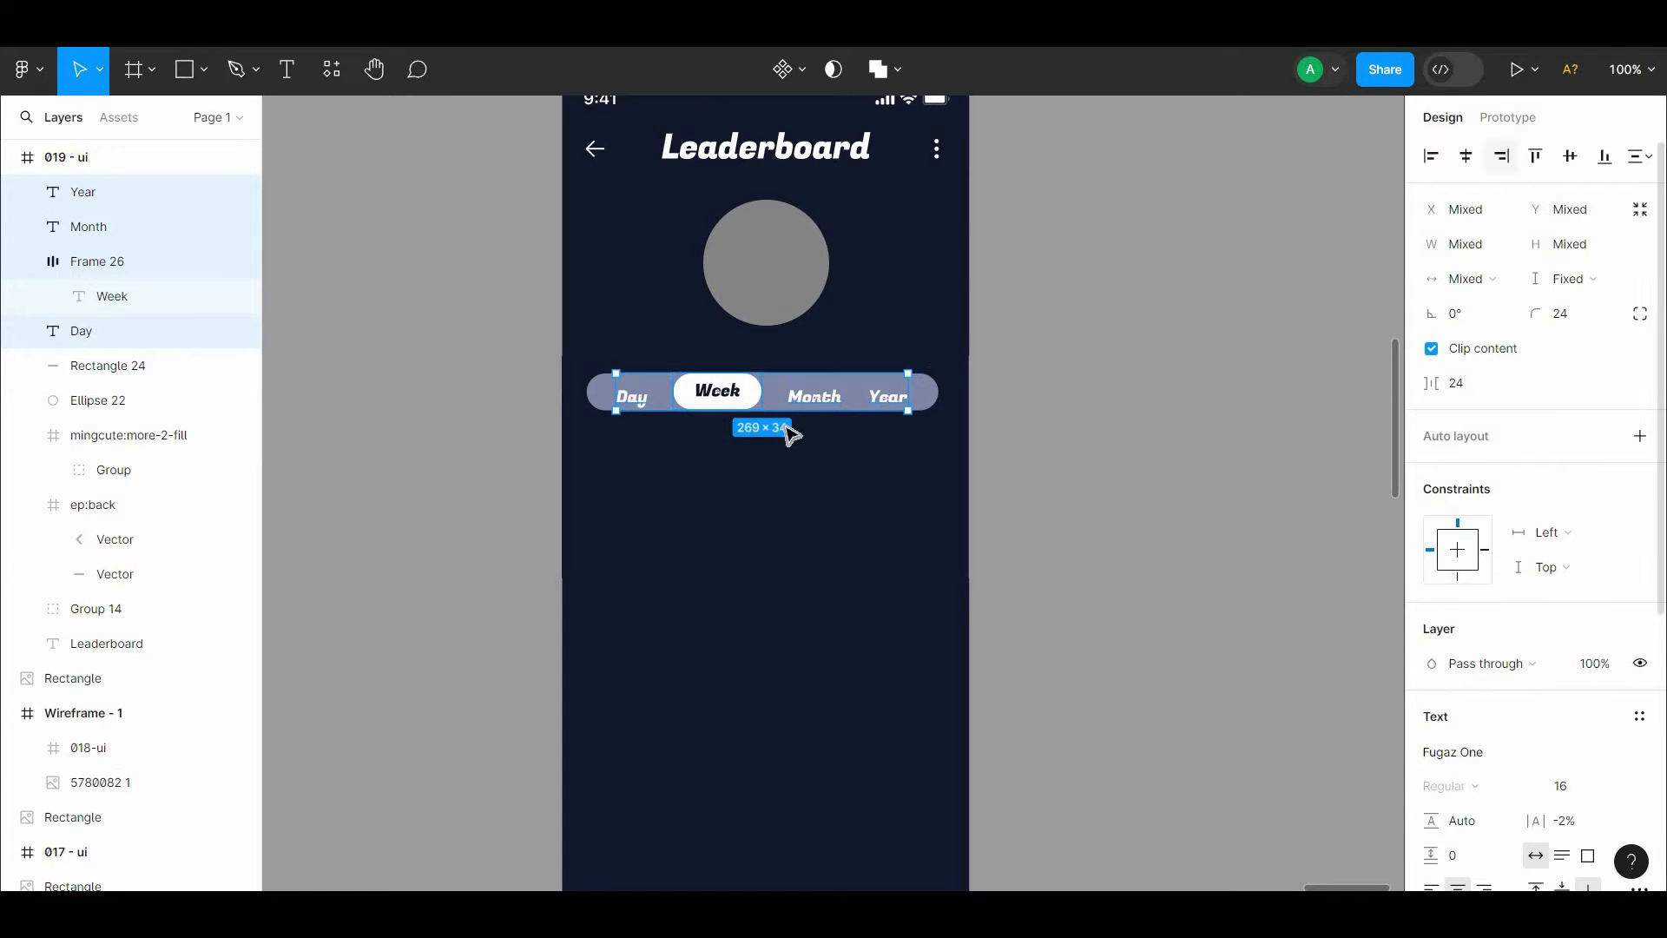
shift+click(927, 398)
key(Escape)
scroll(1068, 294, down, 1)
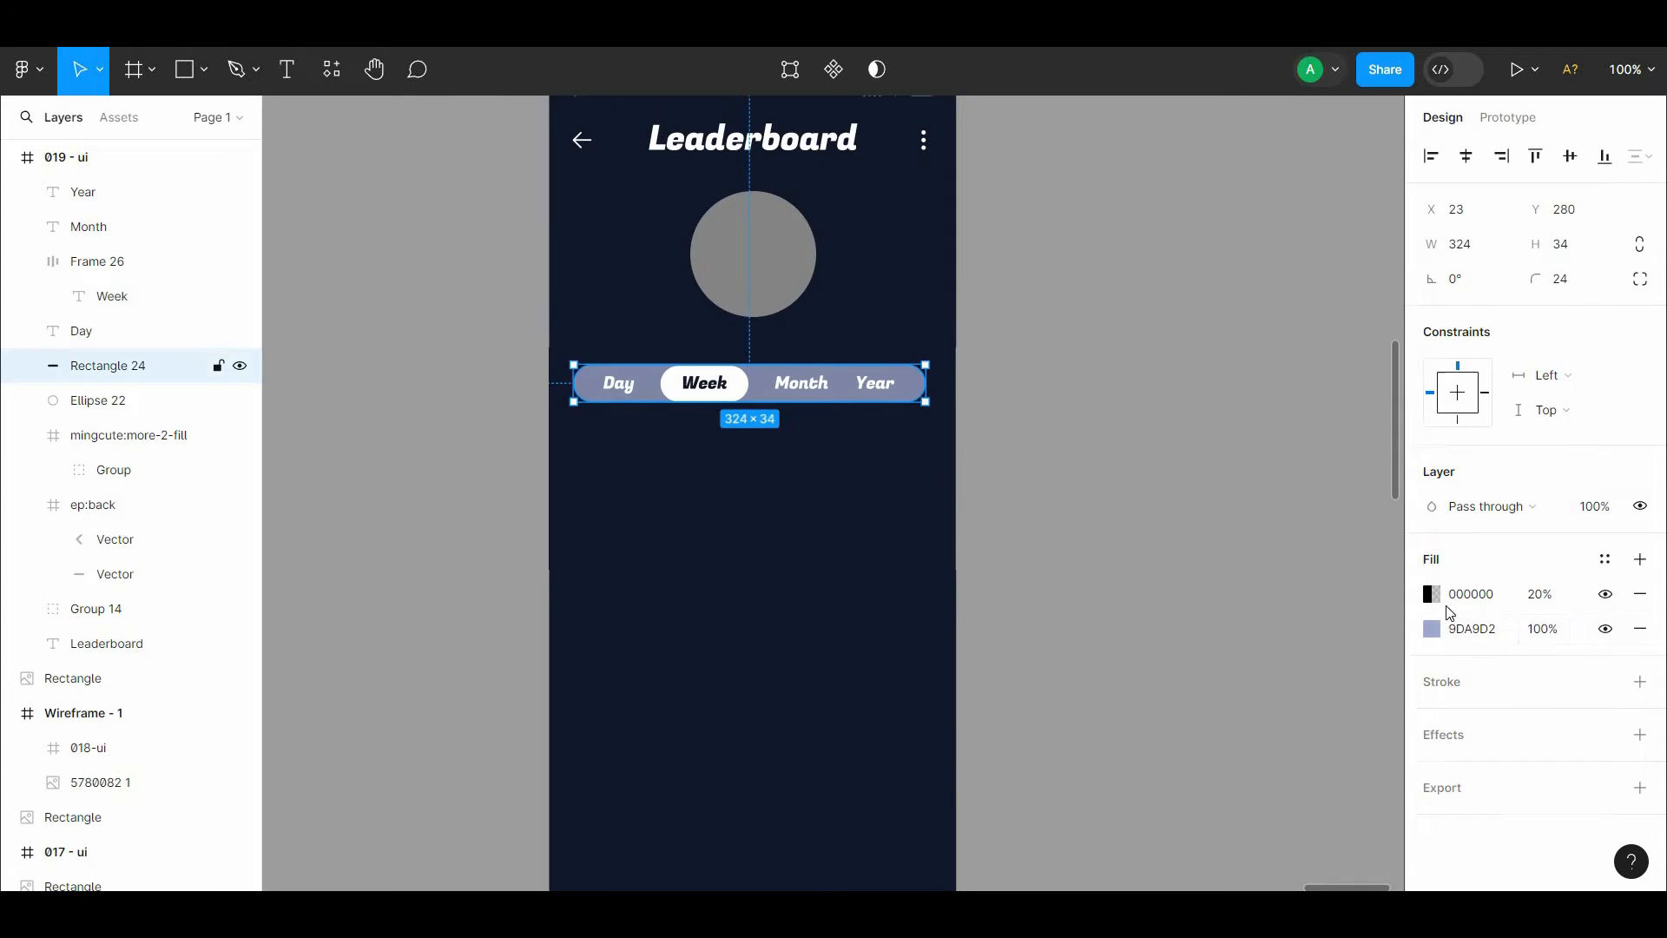
Step: Change the bar's solid fill to the dark navy 2D3654
click(1432, 628)
drag(1234, 446, 1214, 477)
click(1175, 637)
click(920, 521)
drag(1284, 545, 1264, 509)
click(1034, 440)
scroll(998, 391, down, 3)
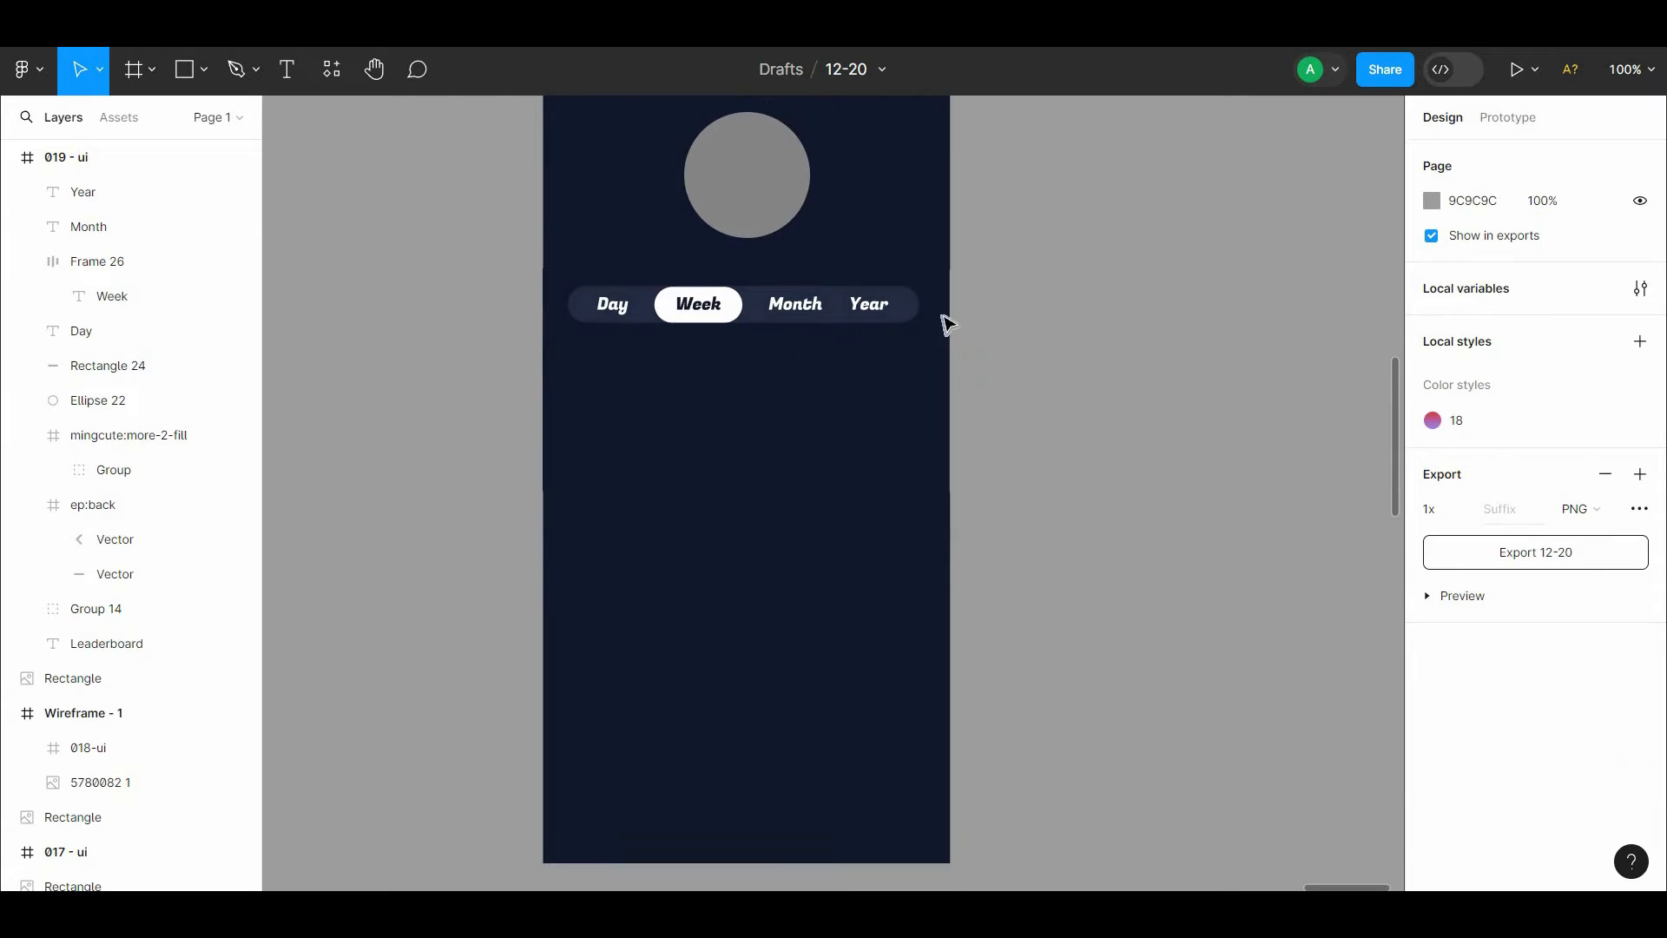
Step: Try removing the bar's 20% black overlay fill, and undo the removal
click(869, 303)
drag(1660, 519, 1659, 630)
click(865, 337)
click(862, 320)
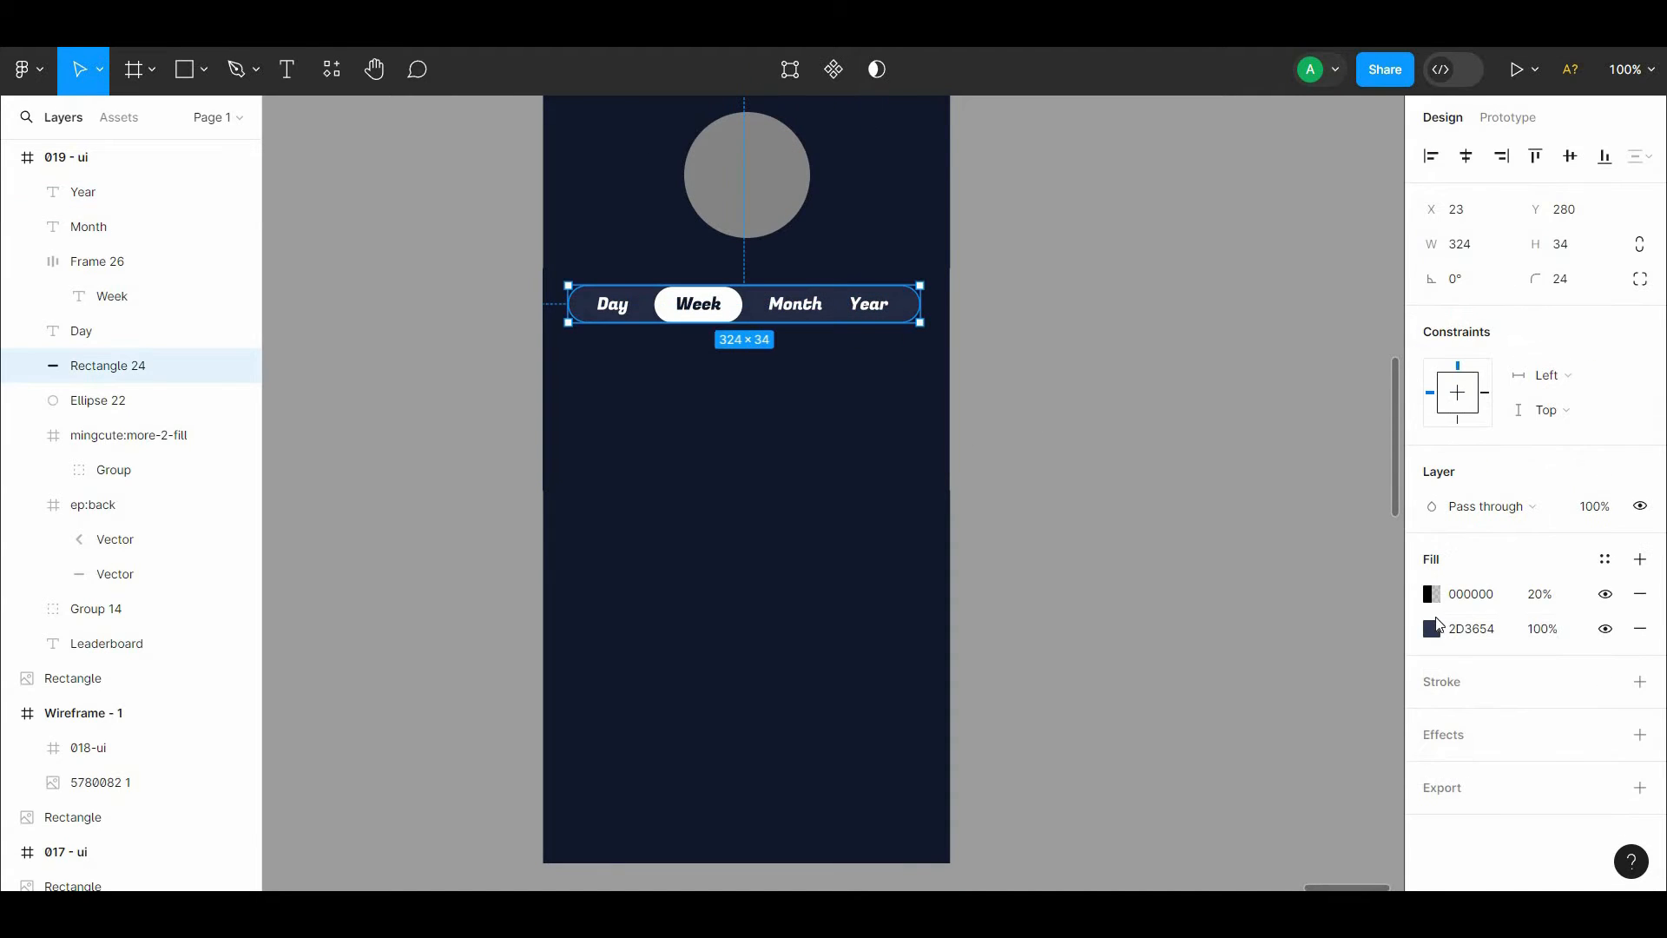
click(1432, 629)
click(1641, 595)
key(ctrl+z)
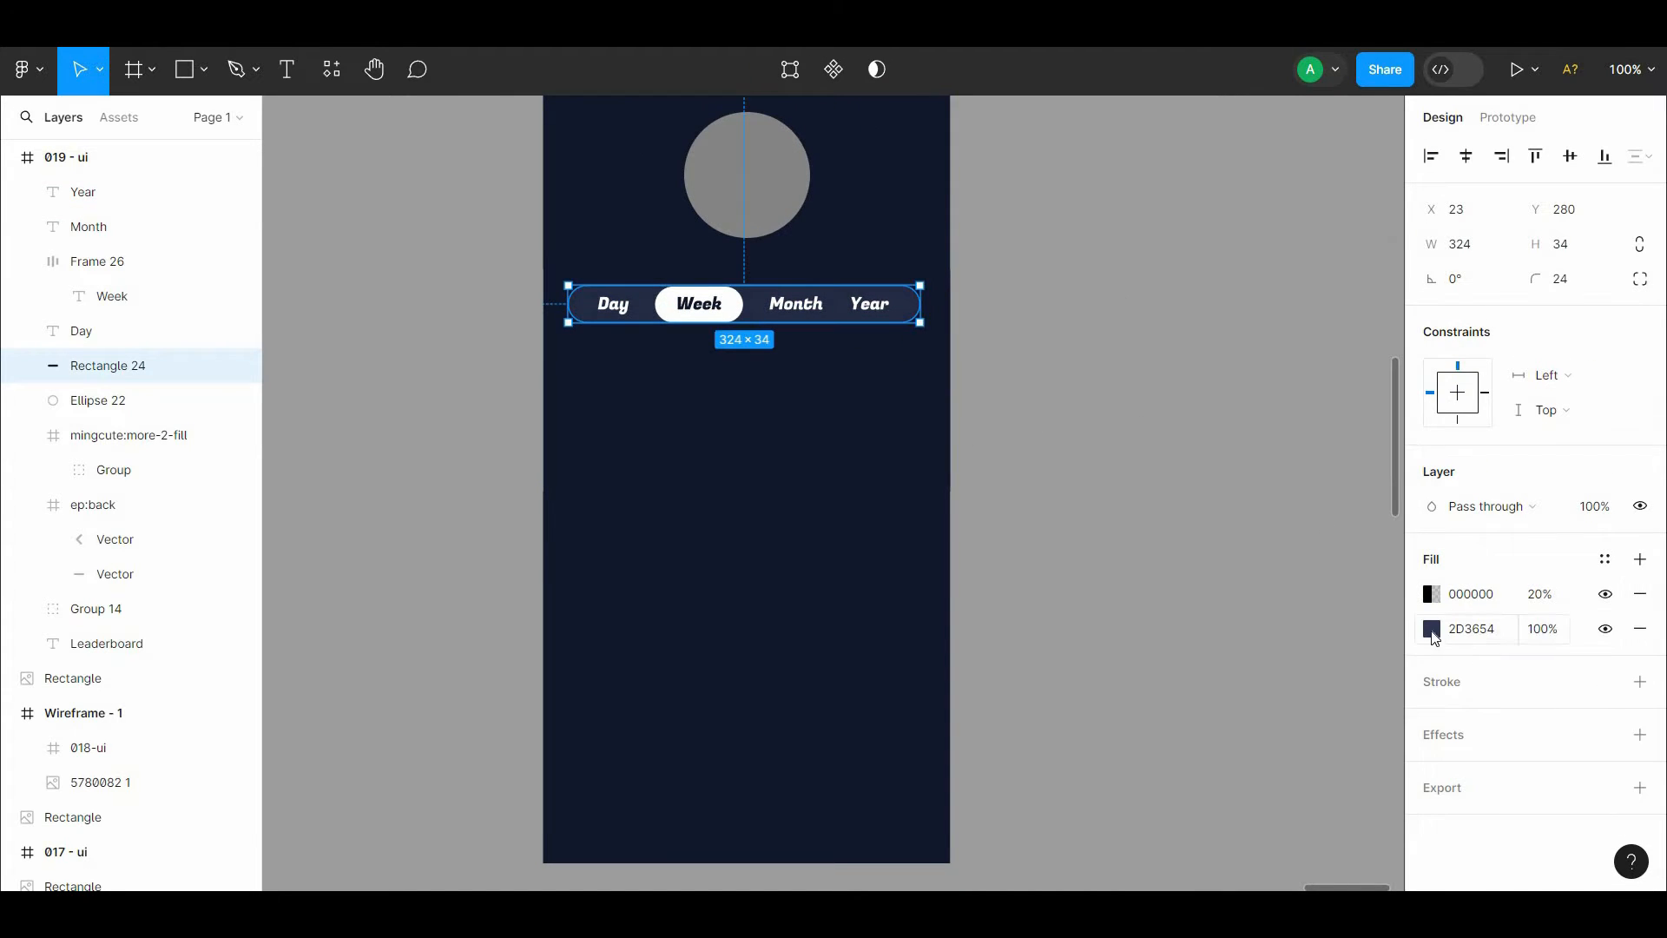
Step: Set the bar's solid fill to the greyer dark tone 3B4051
click(1432, 632)
drag(1270, 519, 1216, 522)
click(1095, 458)
drag(1062, 411, 1070, 526)
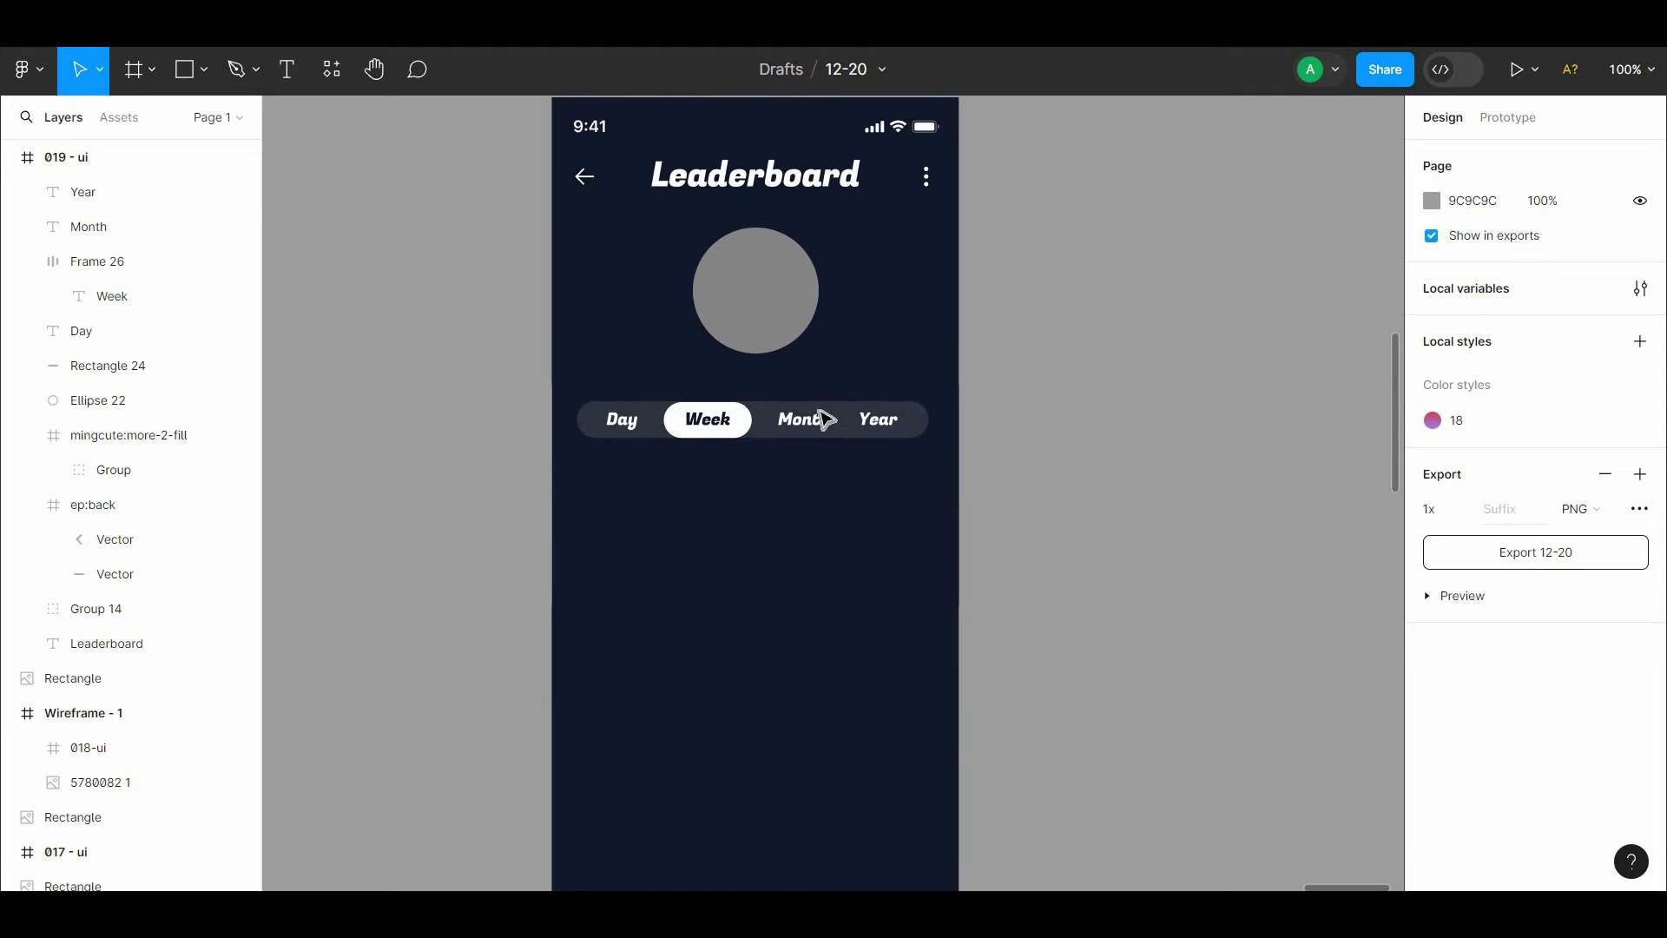
Step: Enclose the bar, the Week pill and the Day, Month and Year labels in one frame
drag(938, 439, 552, 414)
right_click(758, 474)
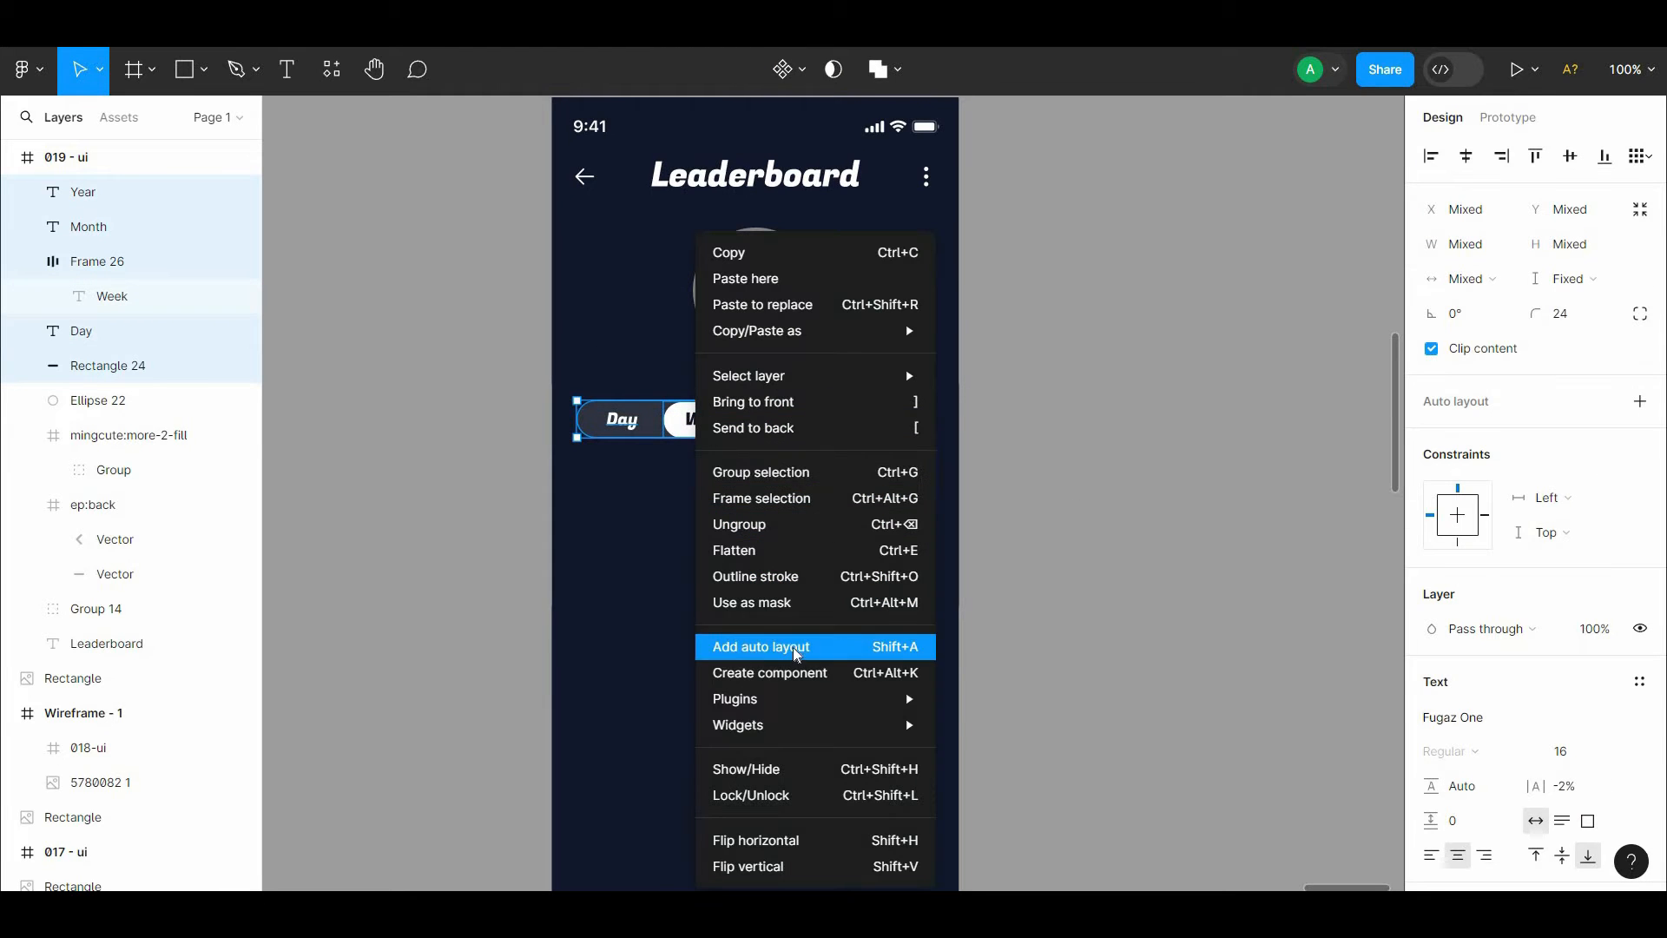
click(797, 494)
click(1090, 417)
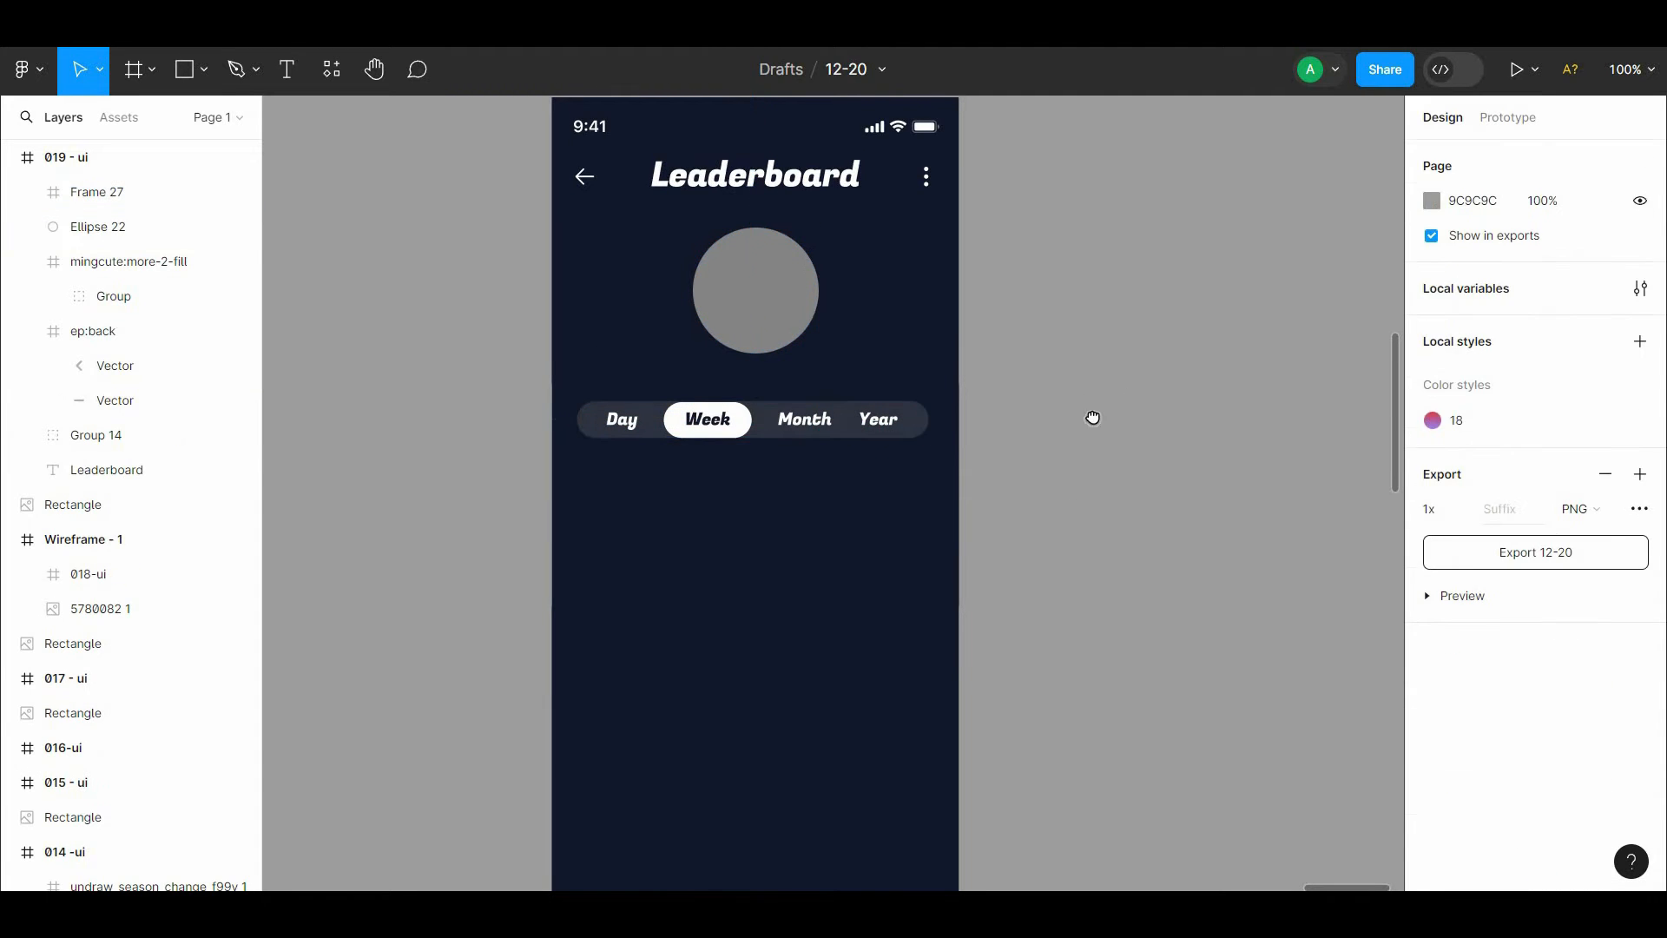
scroll(1048, 388, down, 3)
double_click(637, 303)
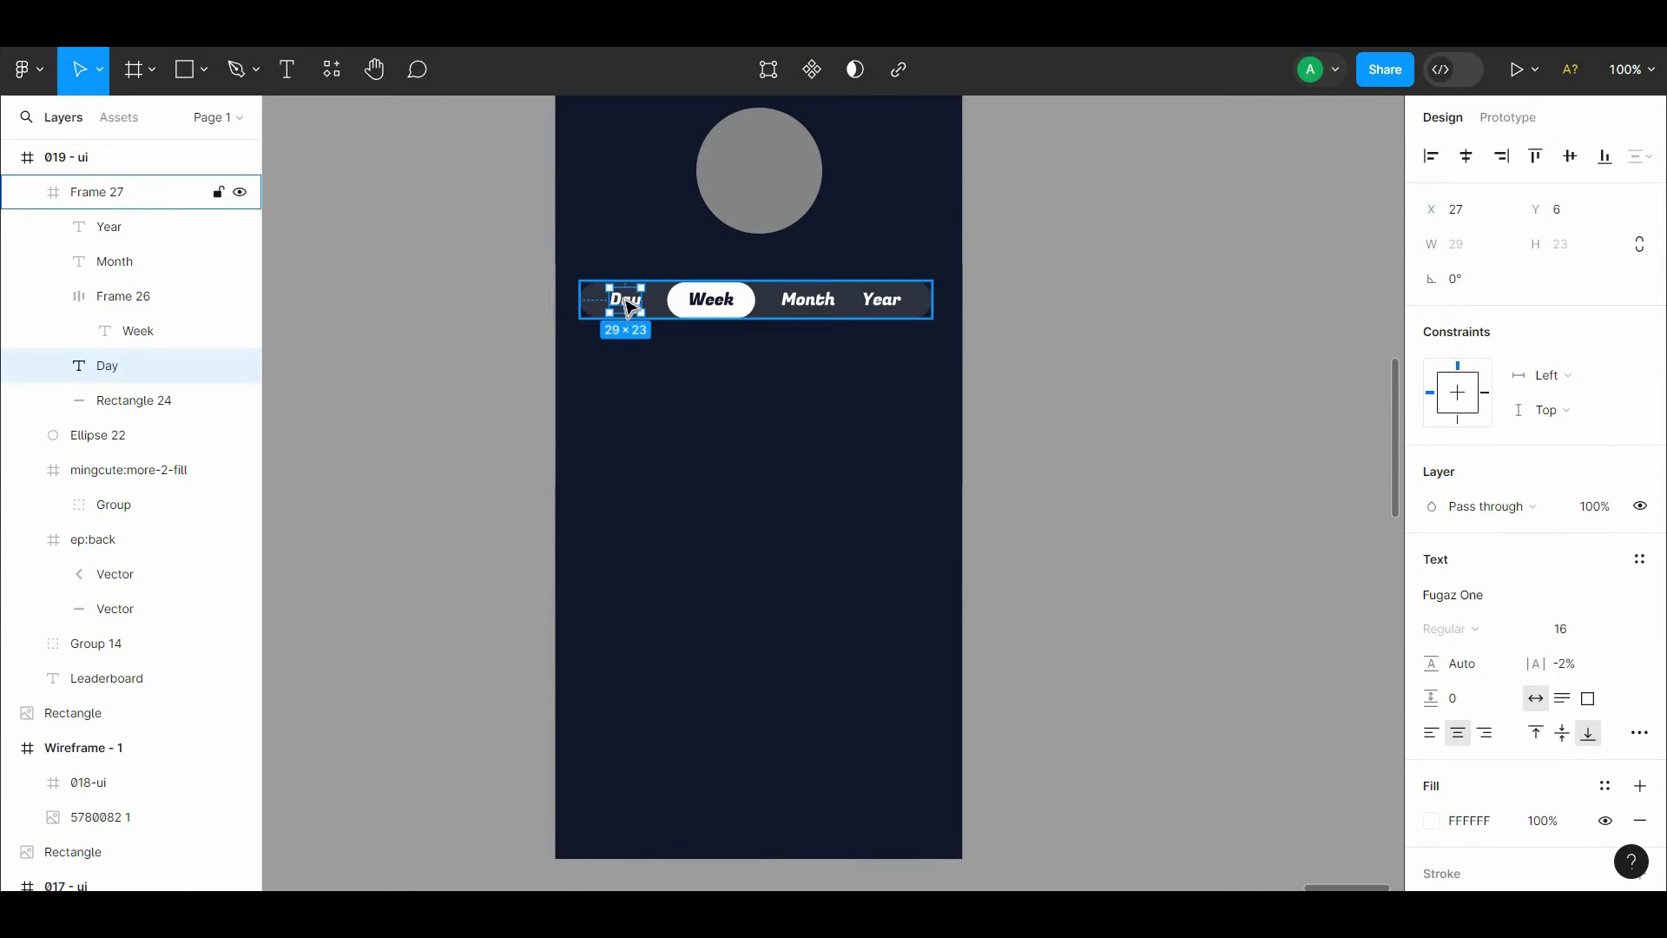
click(585, 306)
drag(599, 313, 600, 386)
key(ctrl+z)
Step: Duplicate the bar's background rectangle below the segmented control and increase the copy's height to 50
double_click(592, 309)
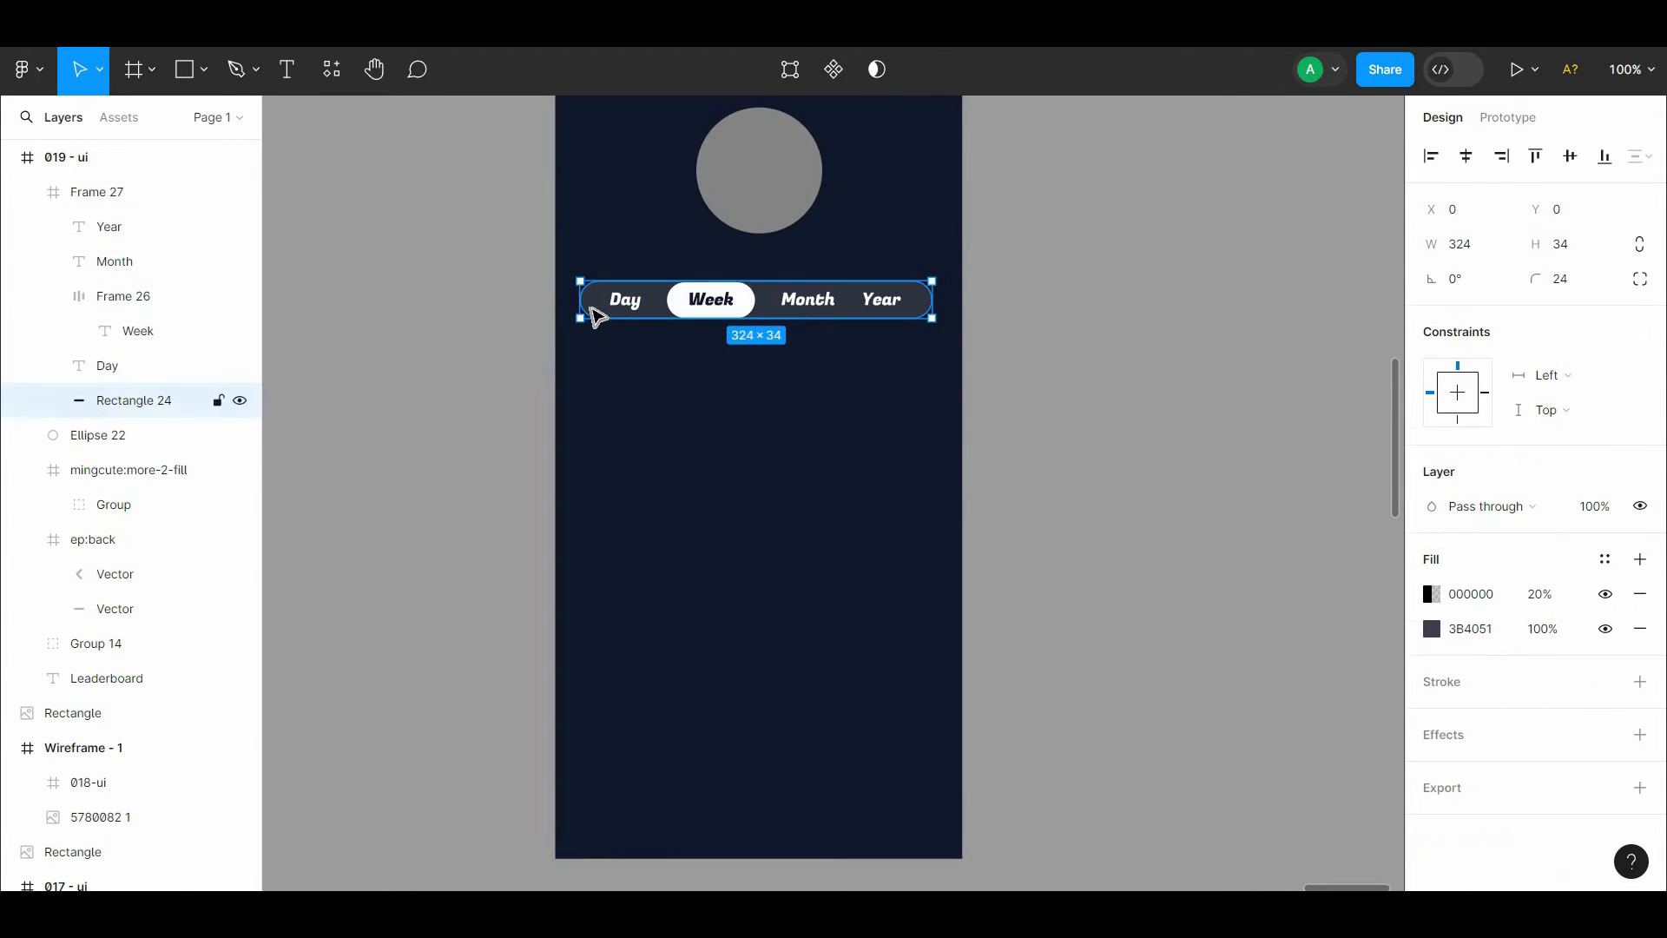
drag(592, 309, 597, 379)
drag(764, 390, 764, 407)
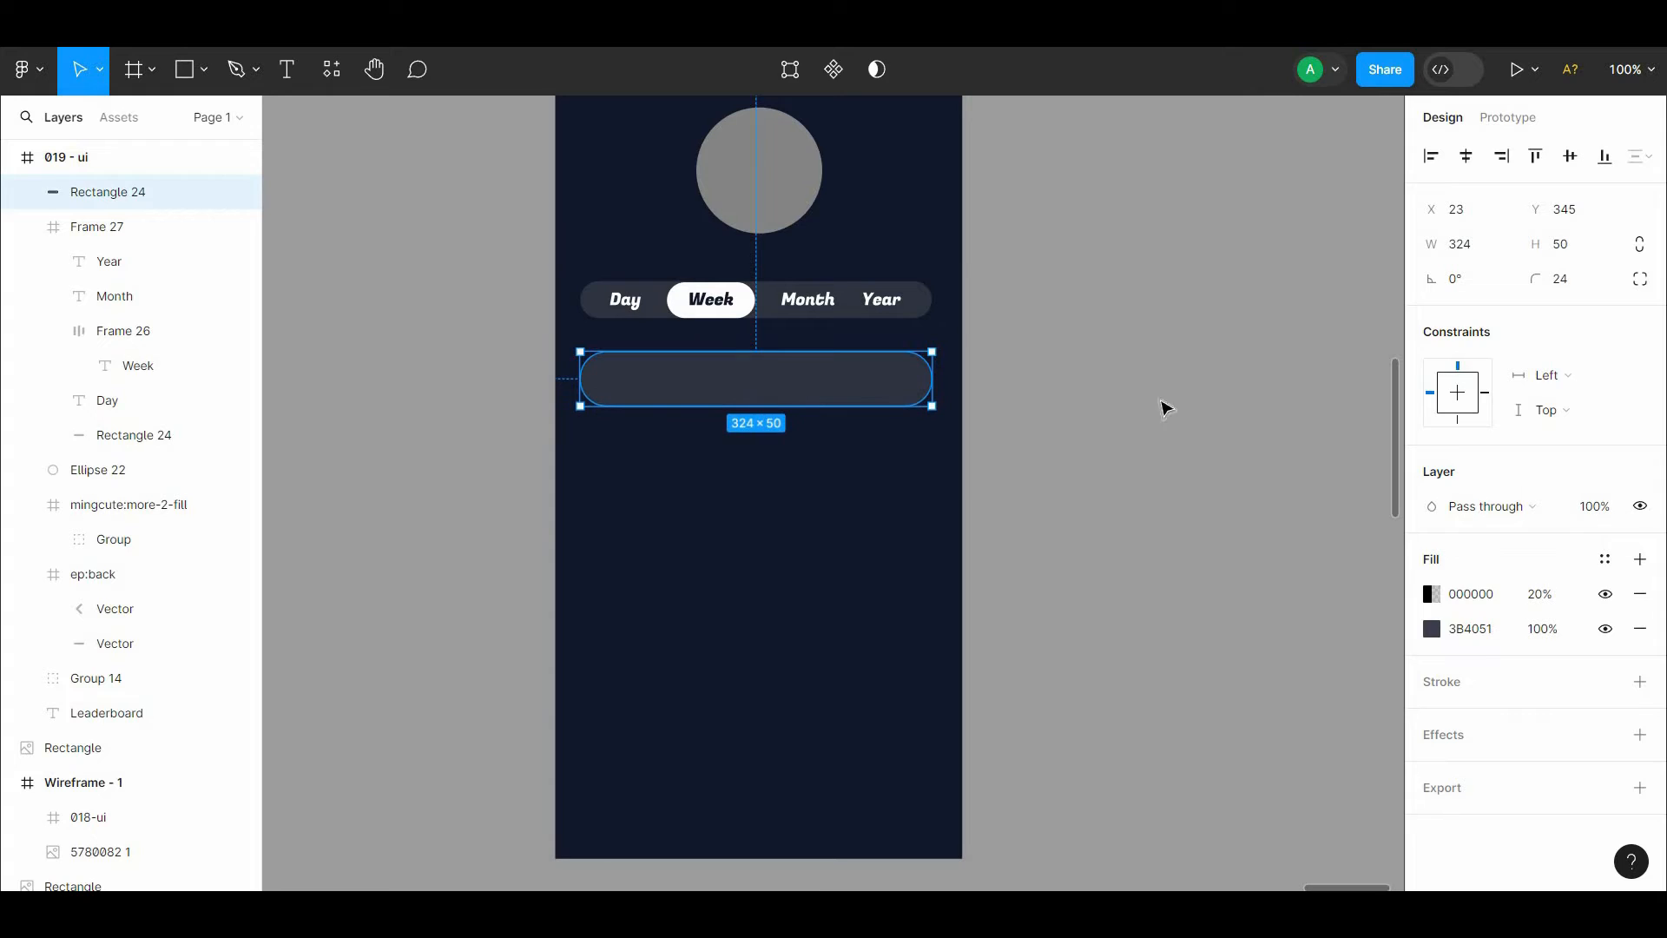
click(1087, 399)
drag(1062, 396, 1039, 365)
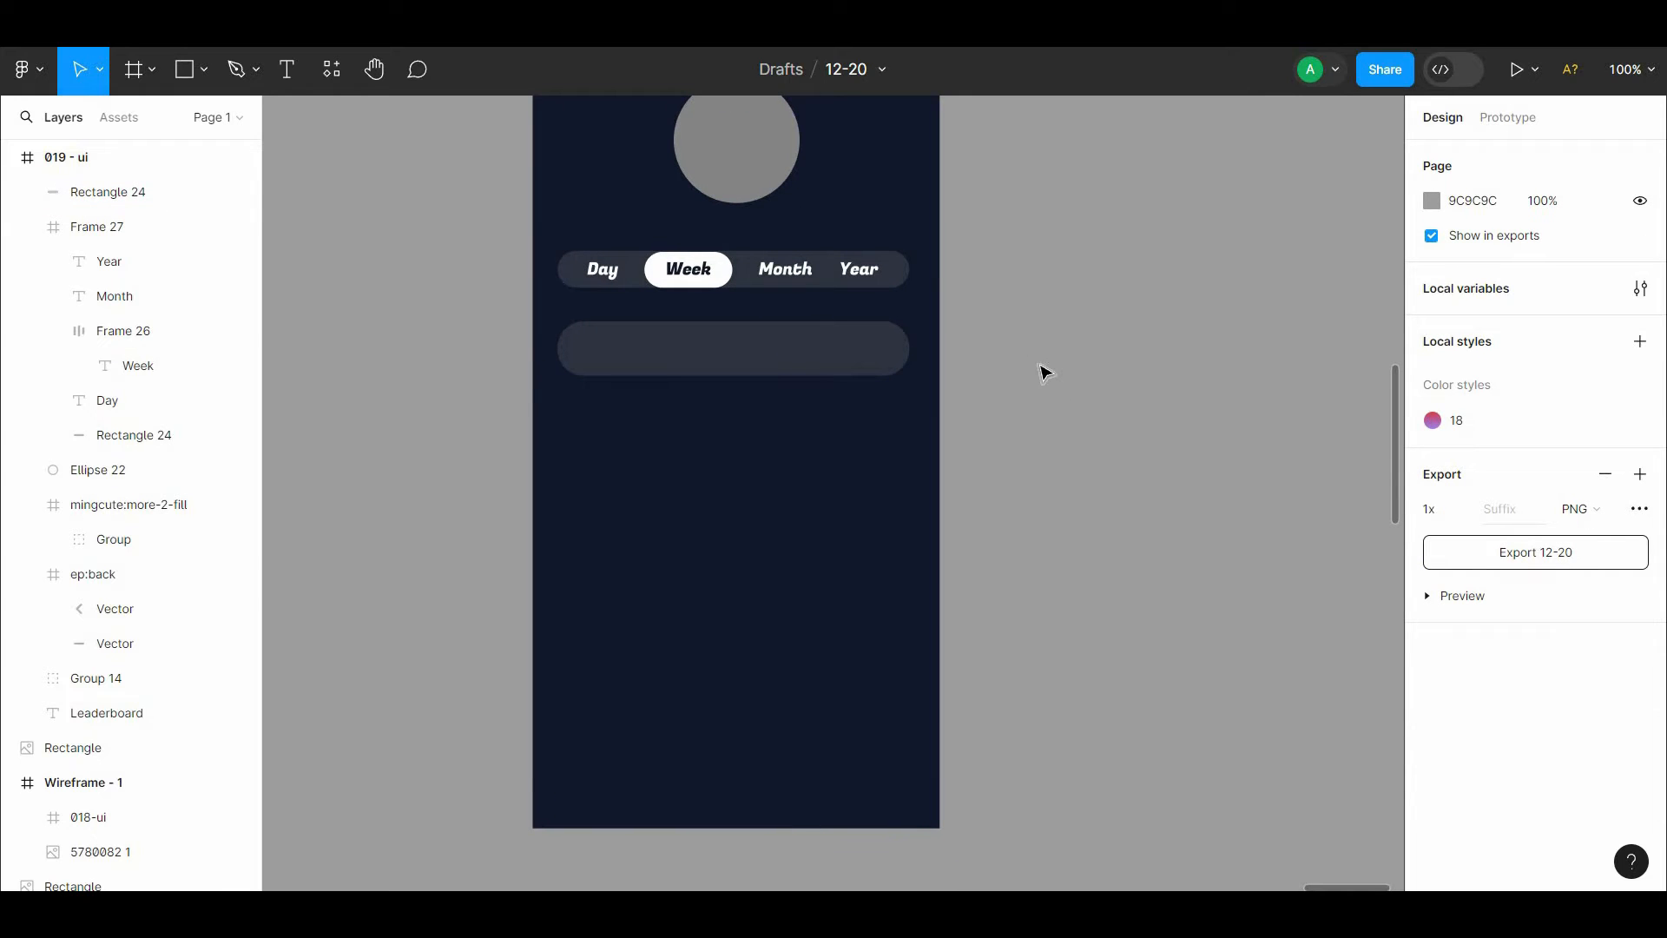
Step: Move the duplicated row rectangle down to Y 406
click(565, 354)
key(shift+Down)
key(shift+Down)
key(shift+Down)
key(shift+Down)
key(shift+Down)
key(shift+Down)
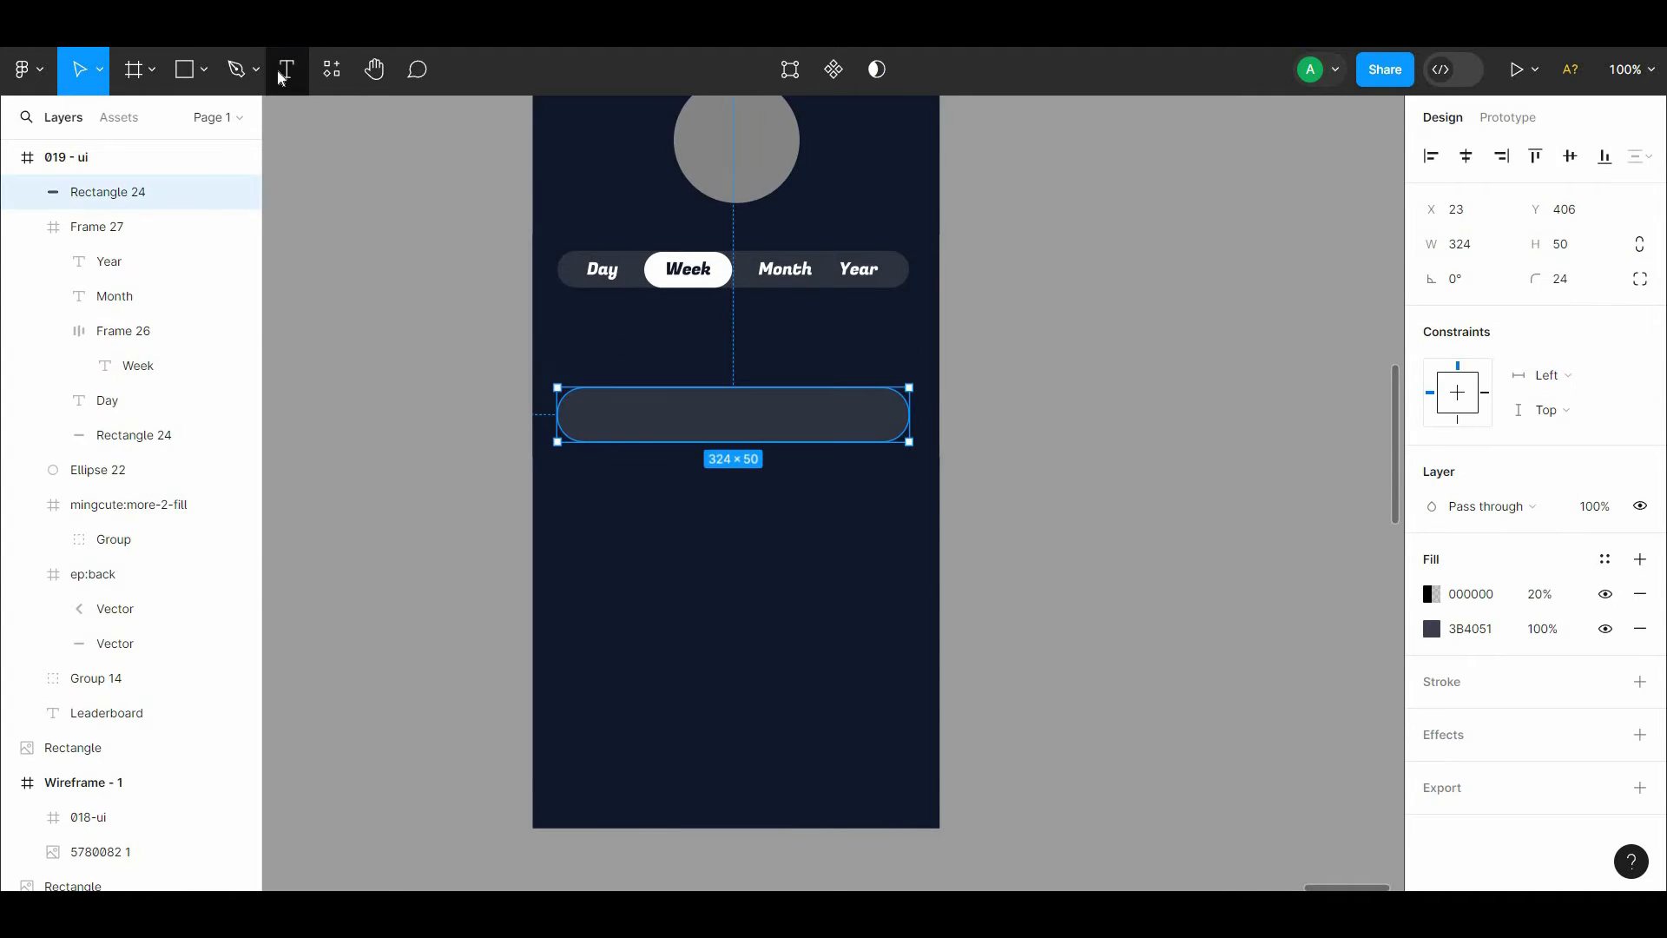
Step: Add a Rank column heading between the segmented control and the row rectangle, and duplicate it beside itself as User
click(286, 69)
click(683, 365)
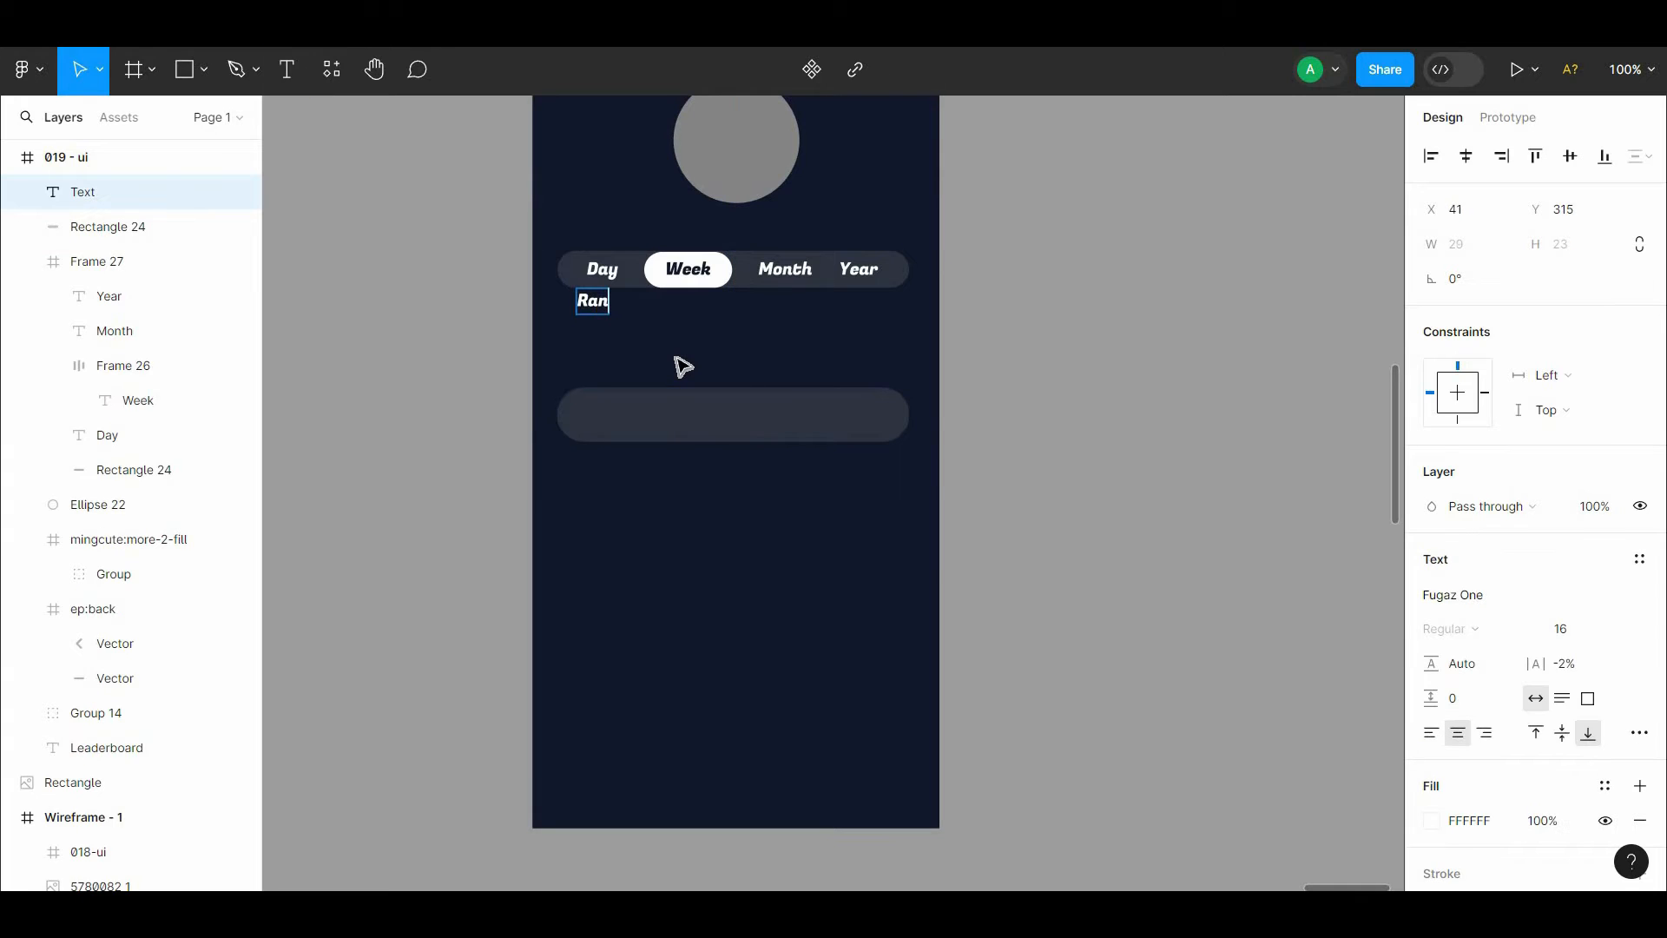
click(569, 329)
drag(601, 302, 820, 327)
double_click(685, 321)
key(Escape)
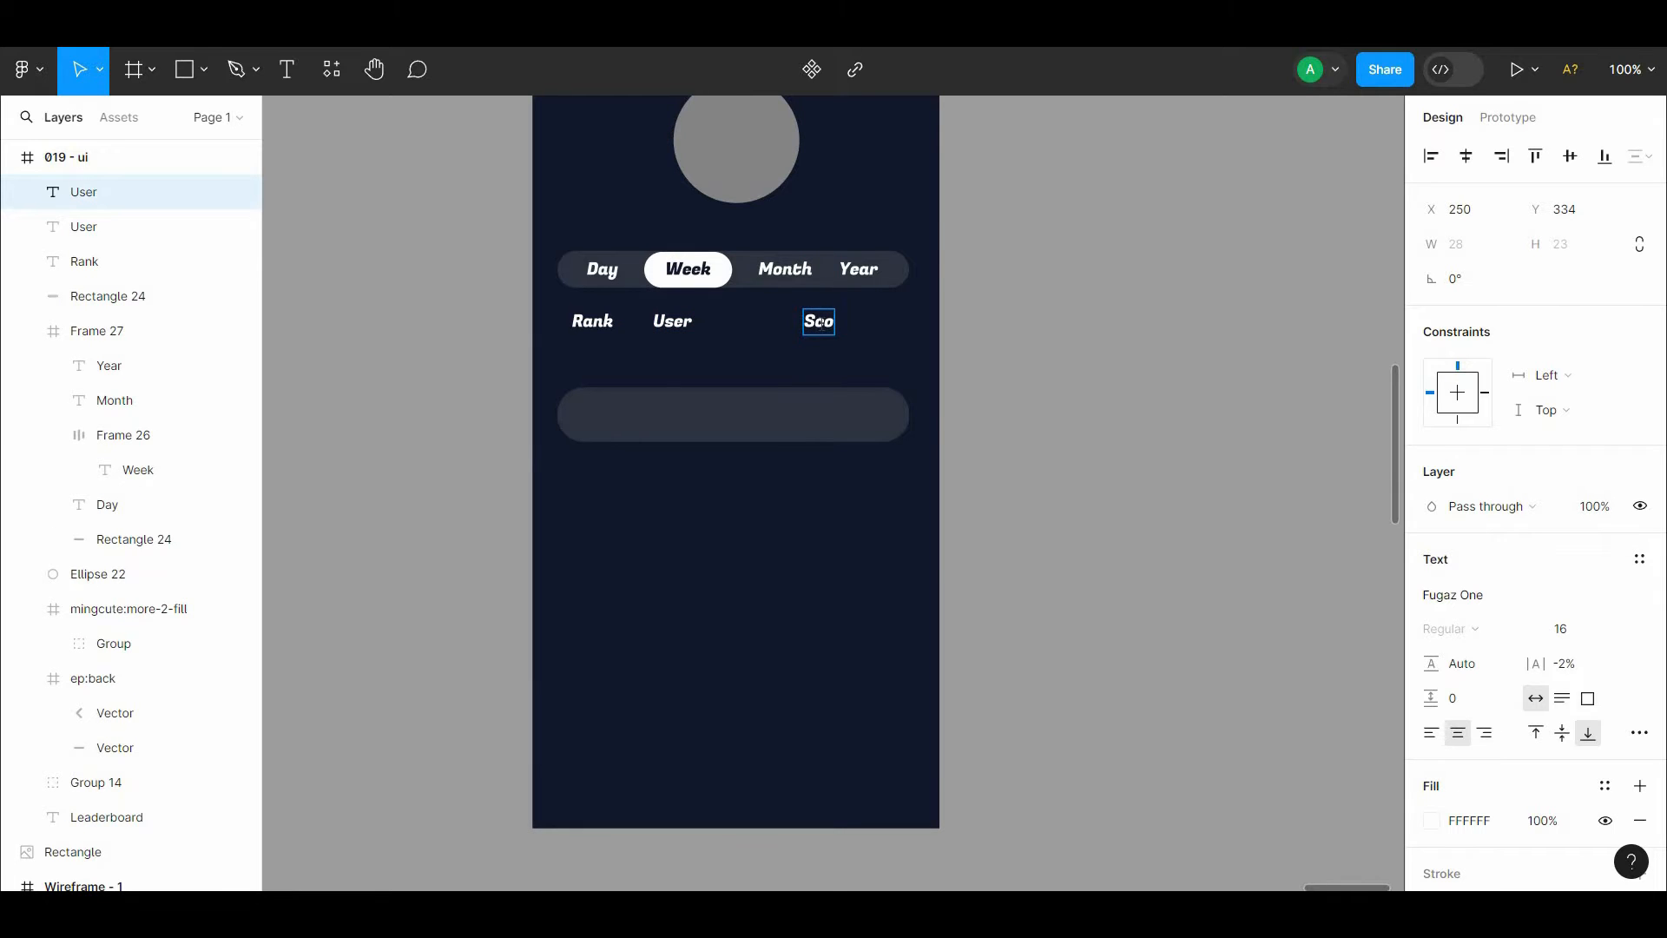
Step: Change the text of the duplicated third heading to Score
click(824, 322)
text(Score)
click(869, 348)
shift+click(667, 319)
click(855, 331)
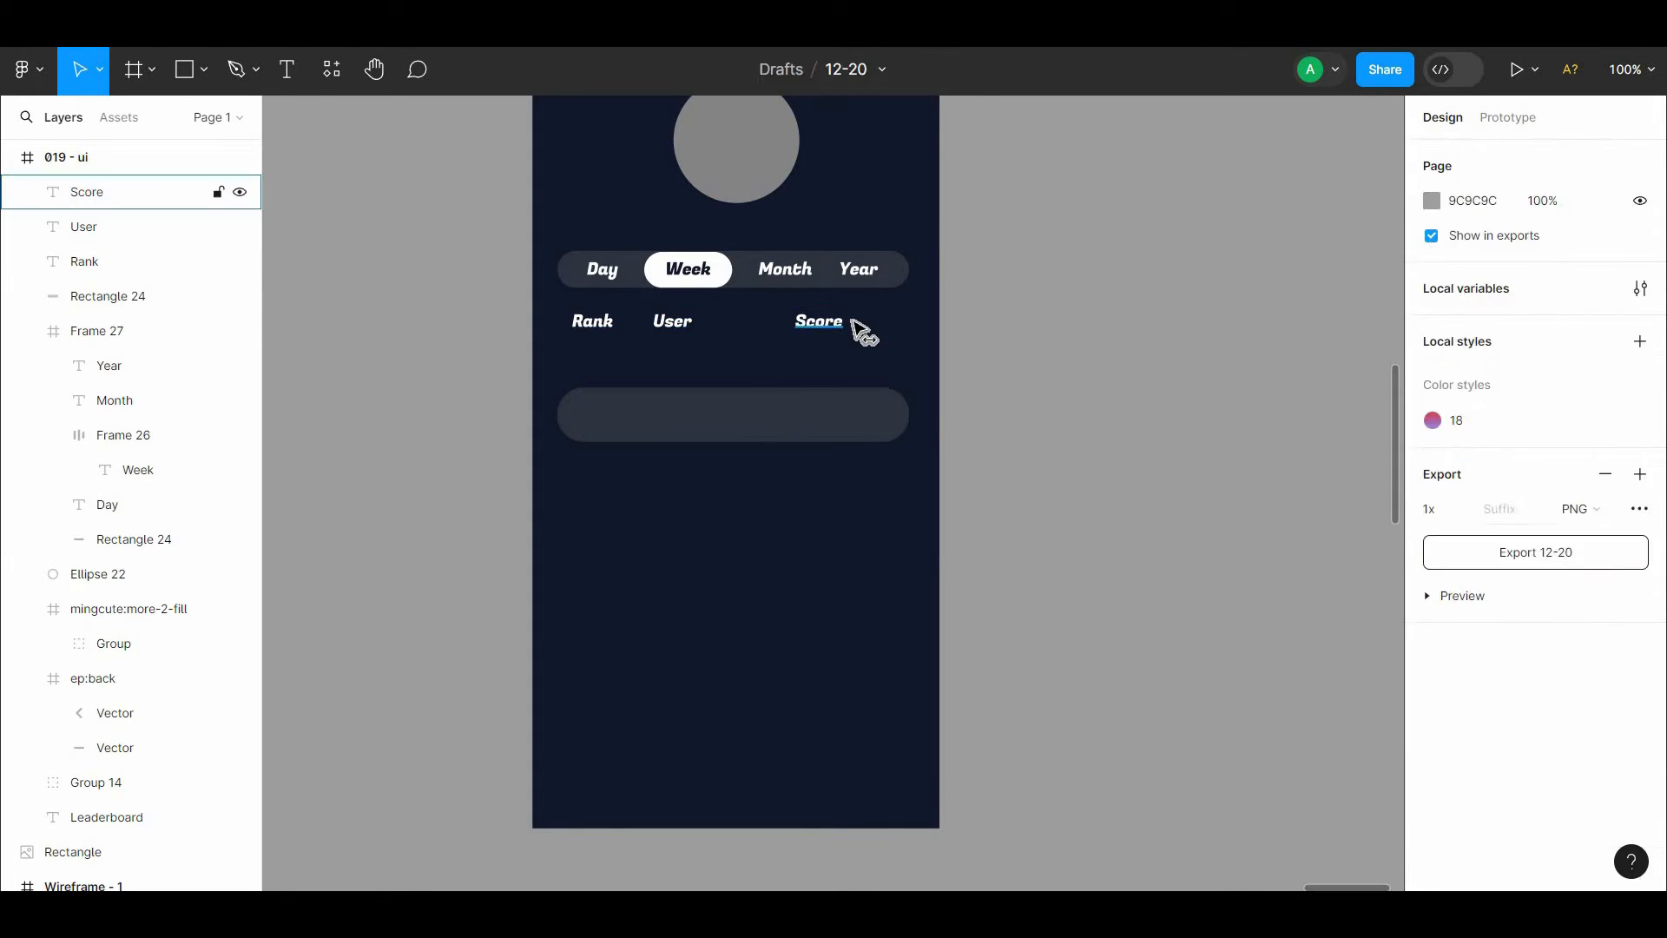
Step: Spread the User and Score headings across the row's width and left-align Rank with the row rectangle
drag(823, 323, 897, 331)
drag(689, 328, 752, 328)
click(601, 326)
shift+click(626, 427)
click(1431, 156)
click(921, 421)
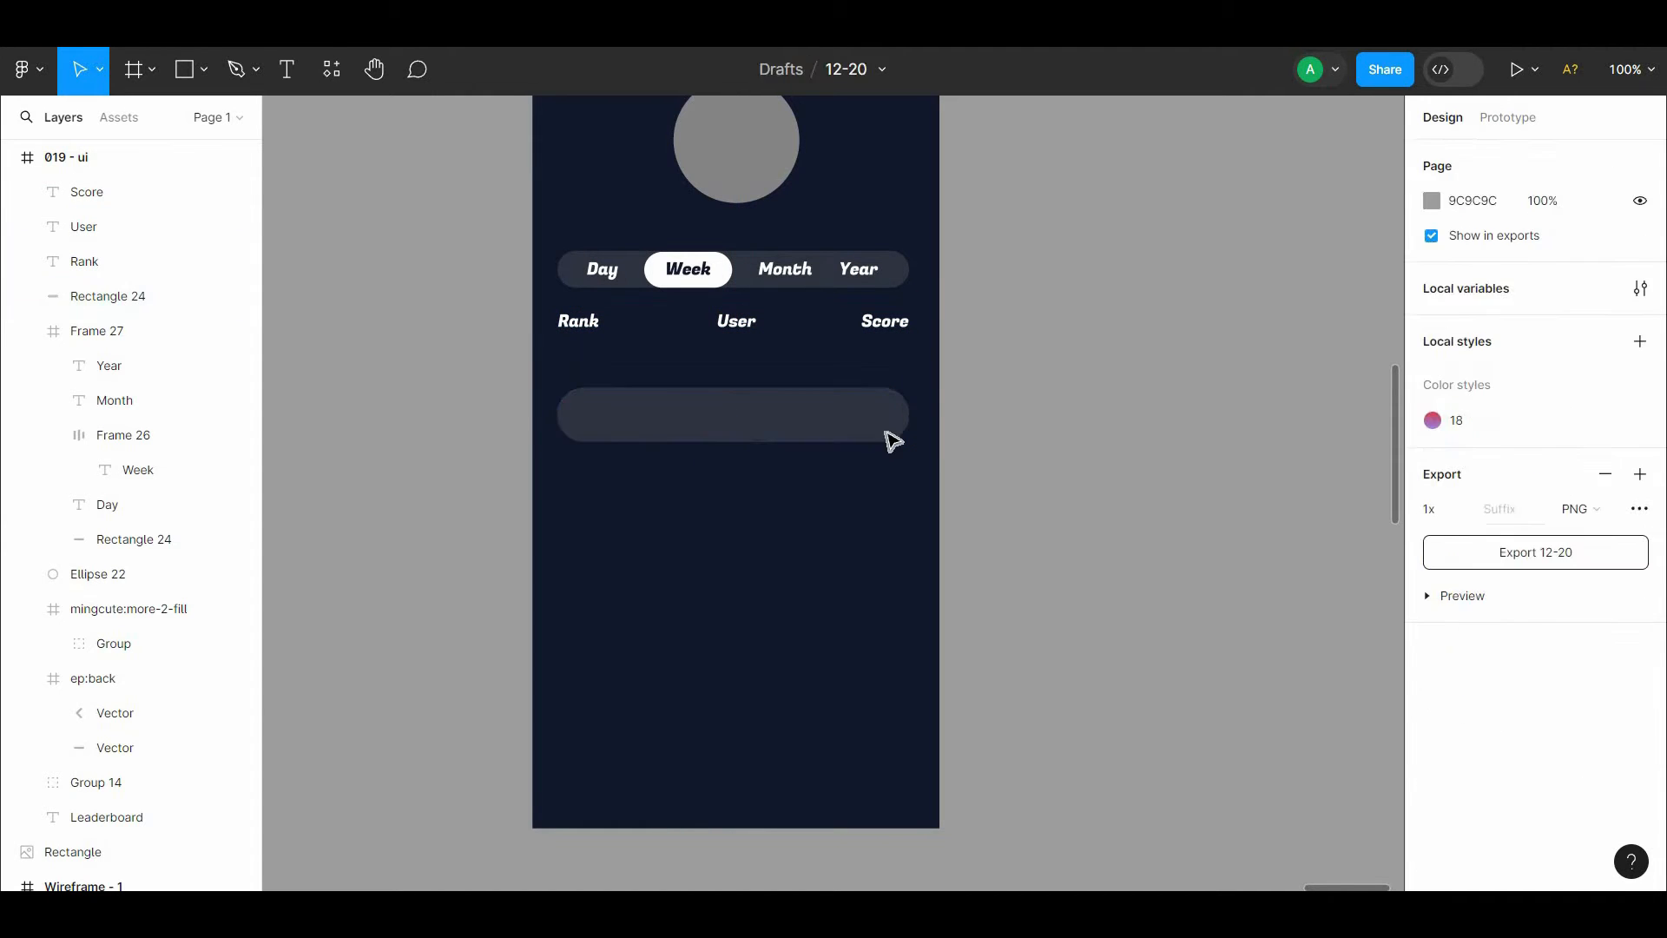
Step: Move the row rectangle slightly up towards the headings and right-align Score with its edge
drag(879, 425, 858, 404)
click(883, 327)
shift+click(875, 392)
click(1503, 158)
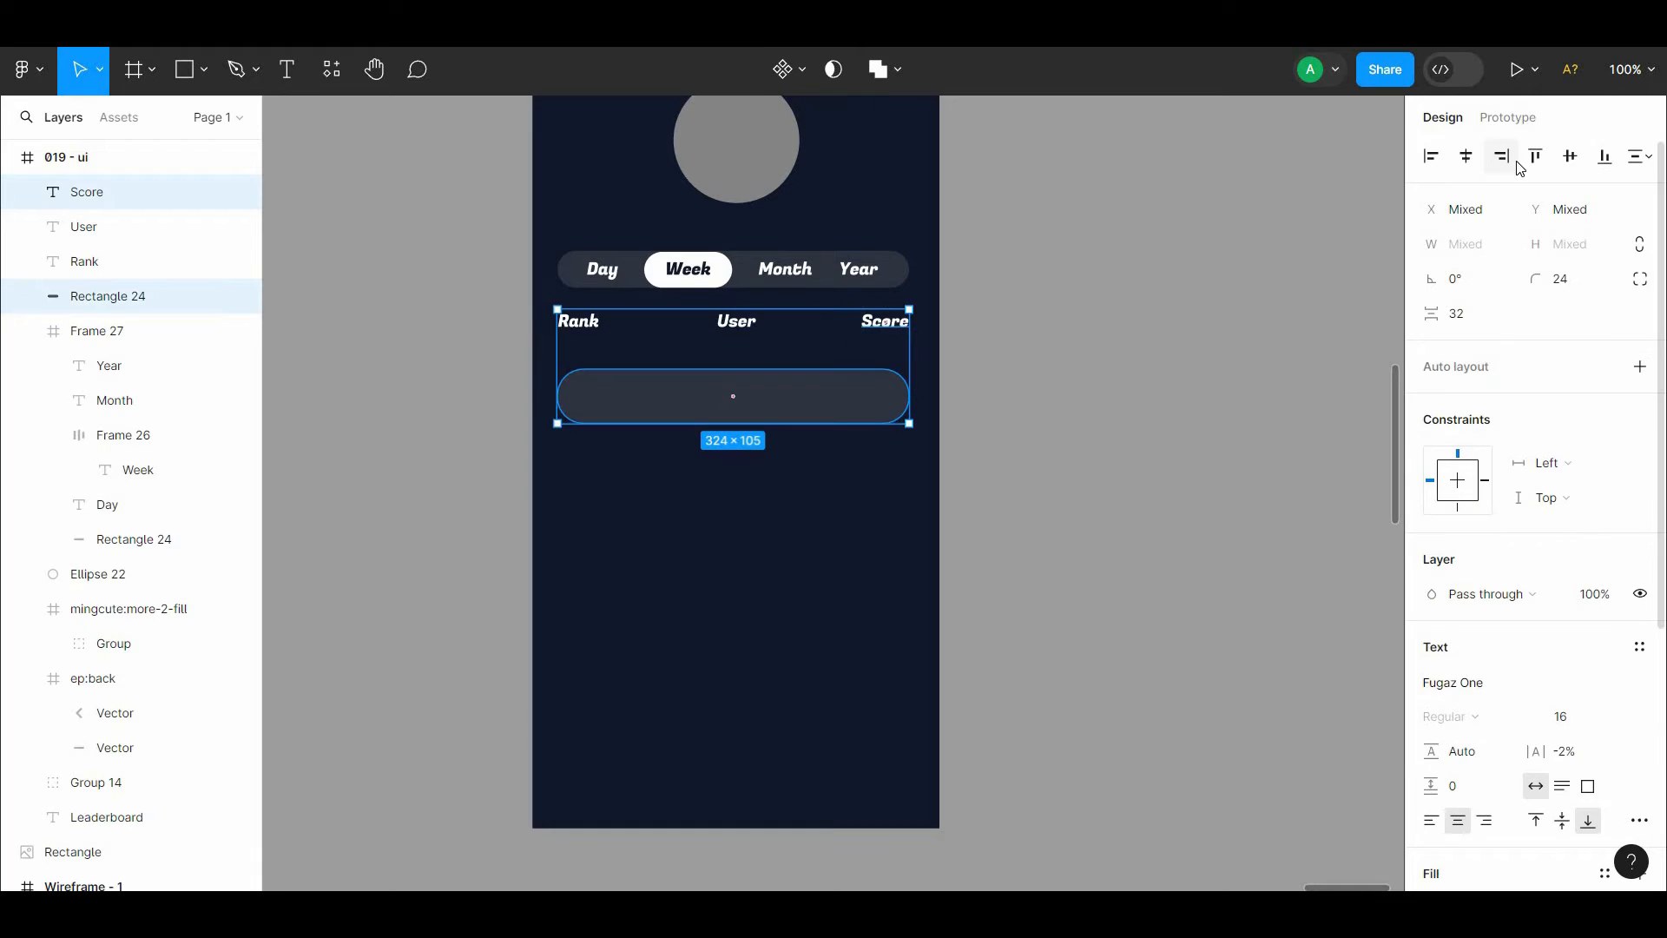
click(1641, 158)
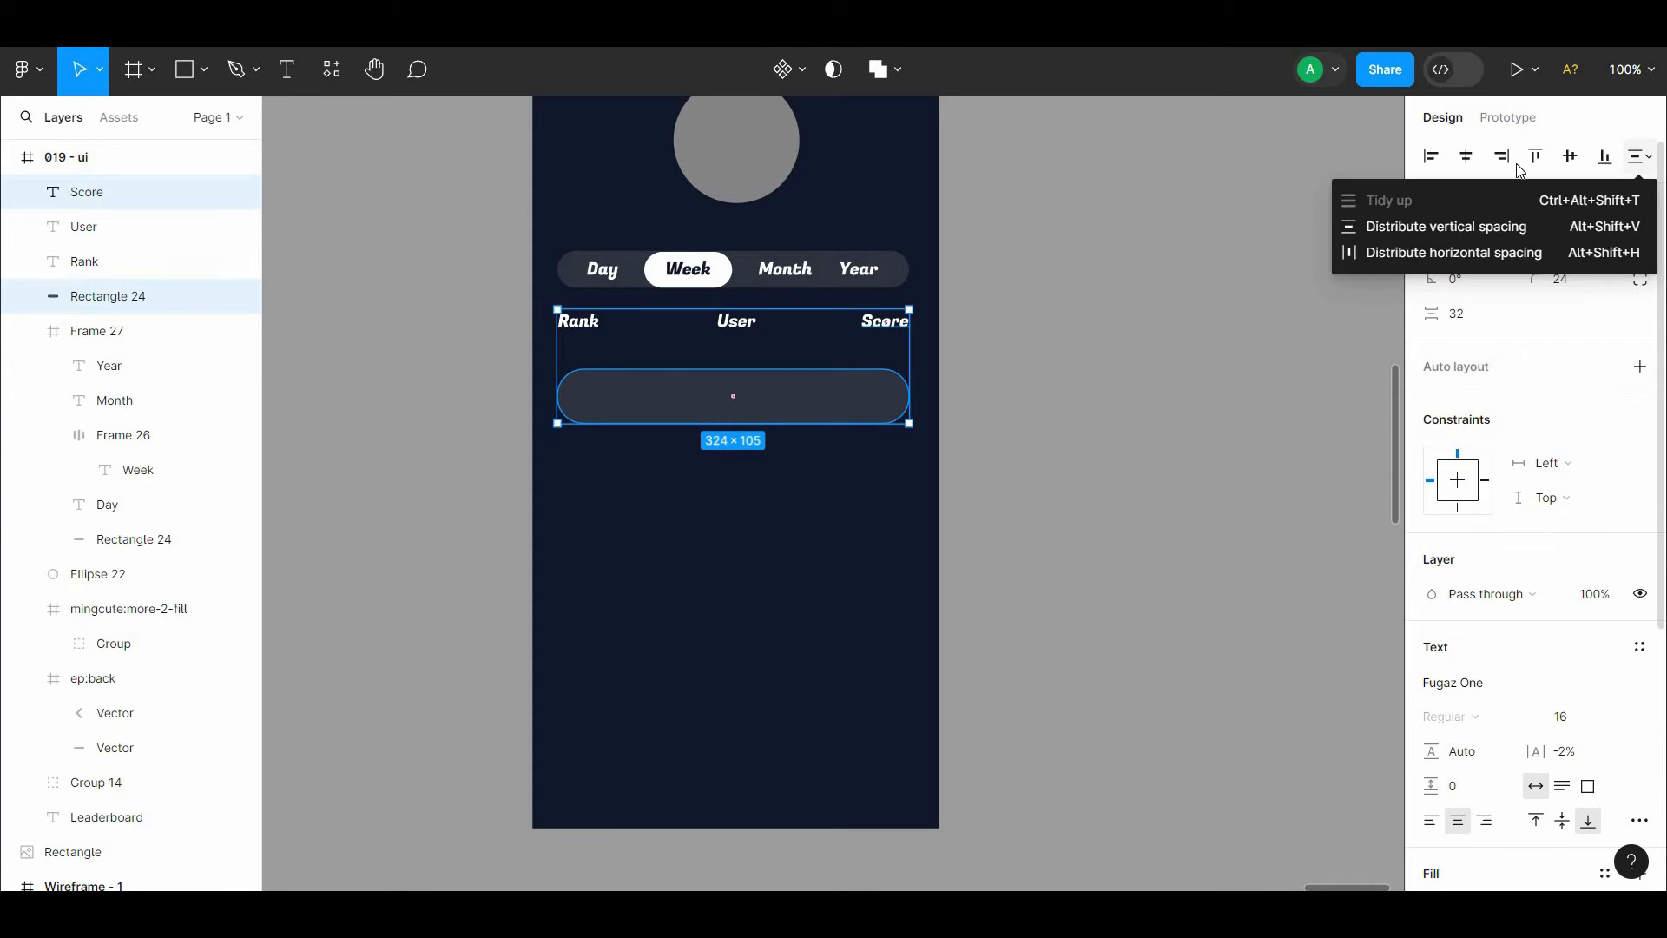
click(1135, 263)
click(1069, 279)
Step: Place a small grey circle at the left end of the row rectangle
scroll(1073, 365, up, 2)
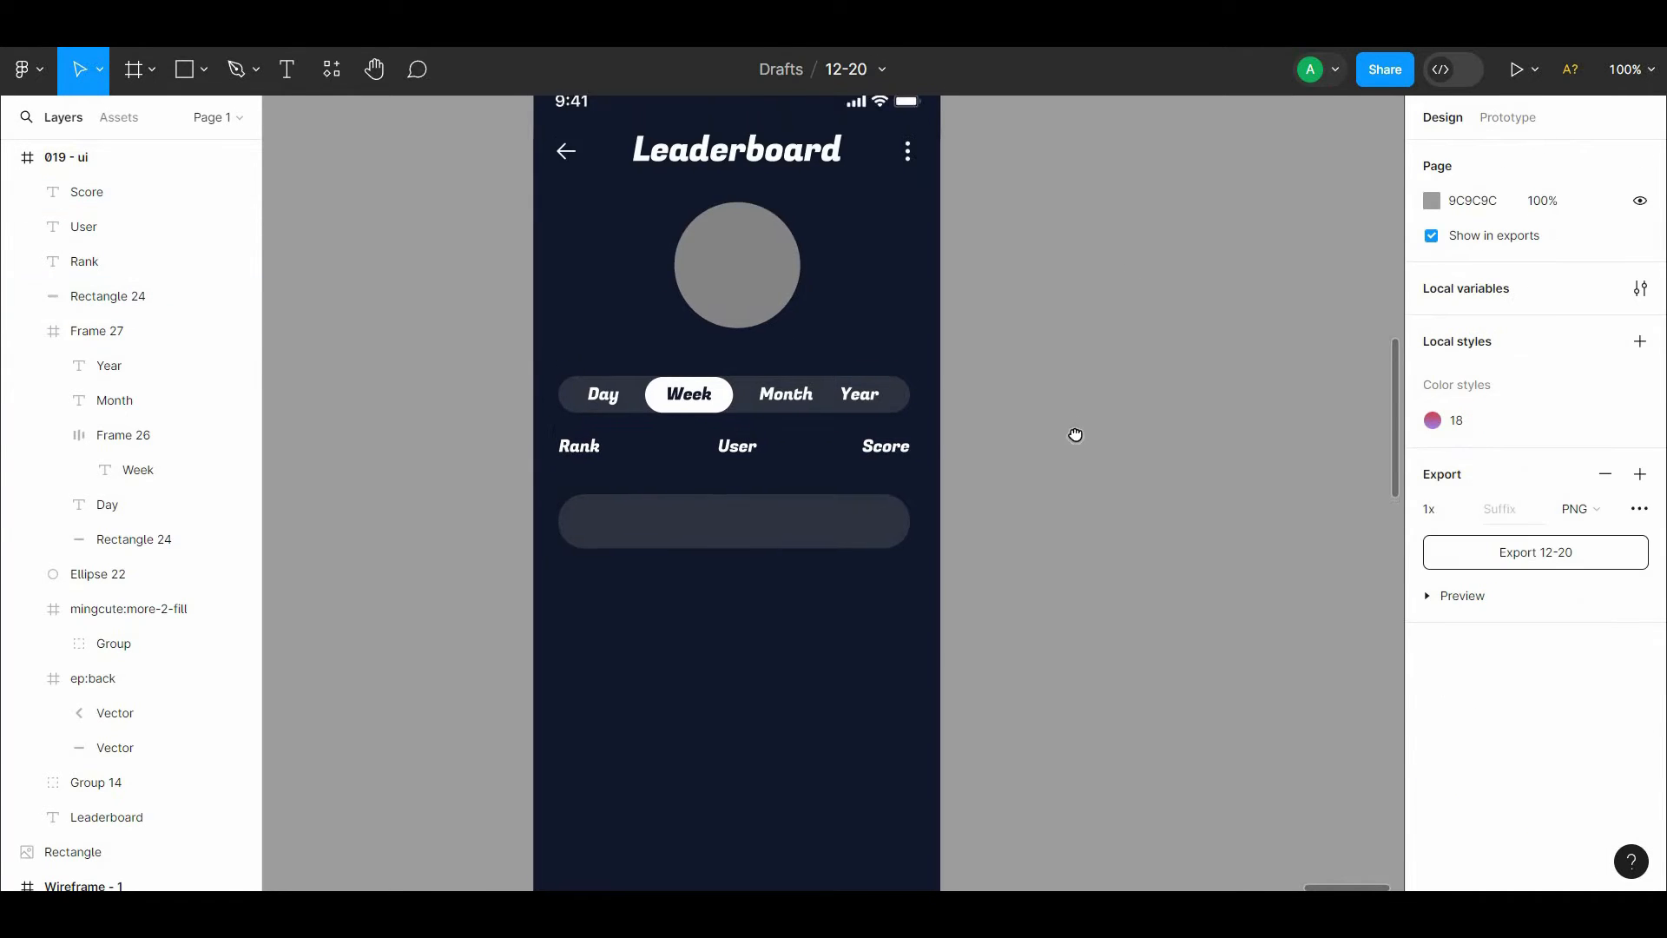
click(903, 495)
click(996, 483)
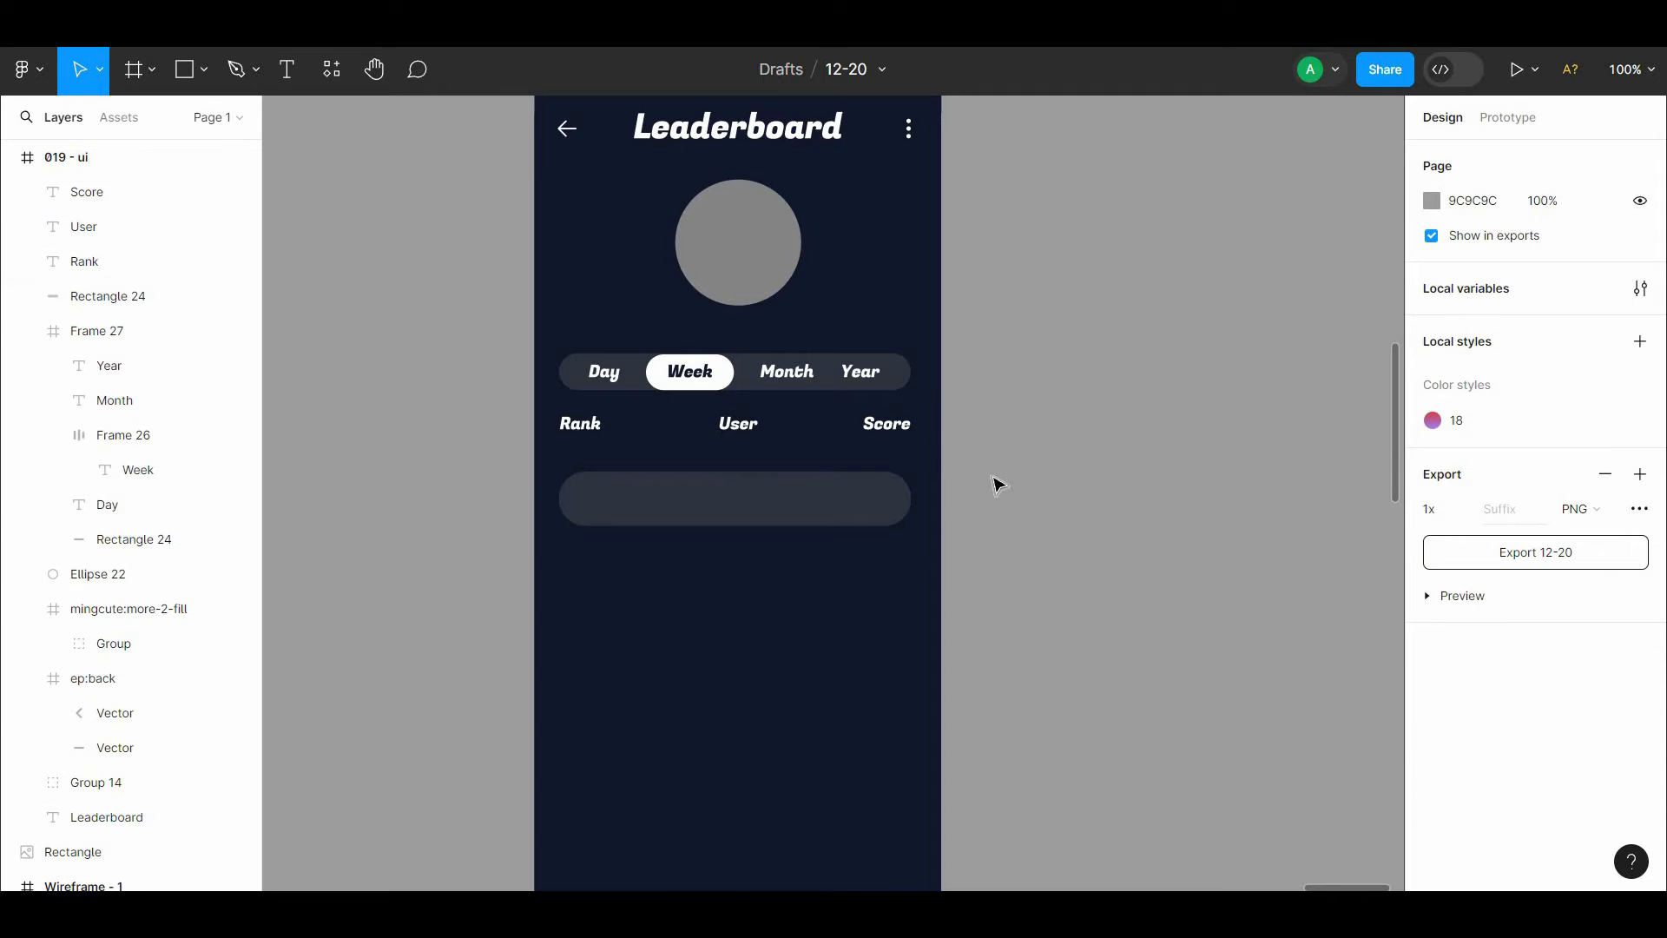
drag(782, 287, 612, 521)
right_click(596, 502)
click(651, 427)
Step: Increase the row rectangle's height to 64 and centre the small circle vertically in it
click(677, 514)
click(699, 582)
click(595, 496)
shift+click(694, 506)
click(1570, 157)
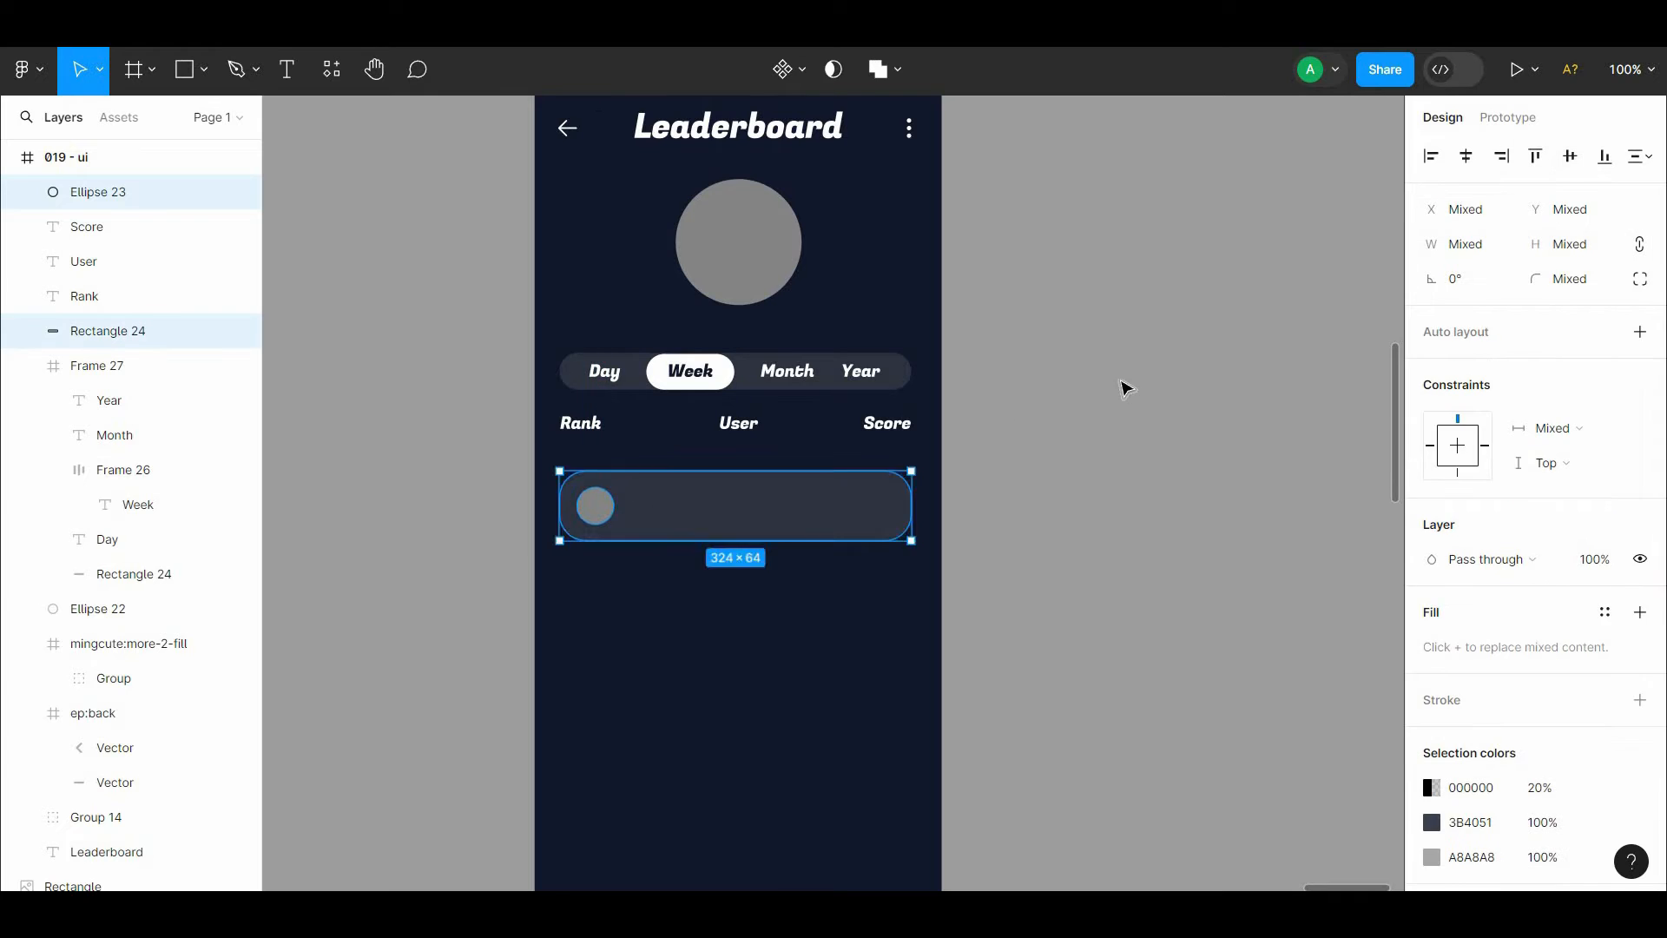
click(1115, 390)
Step: Try to add a text label inside the row rectangle, beside the small circle
click(286, 70)
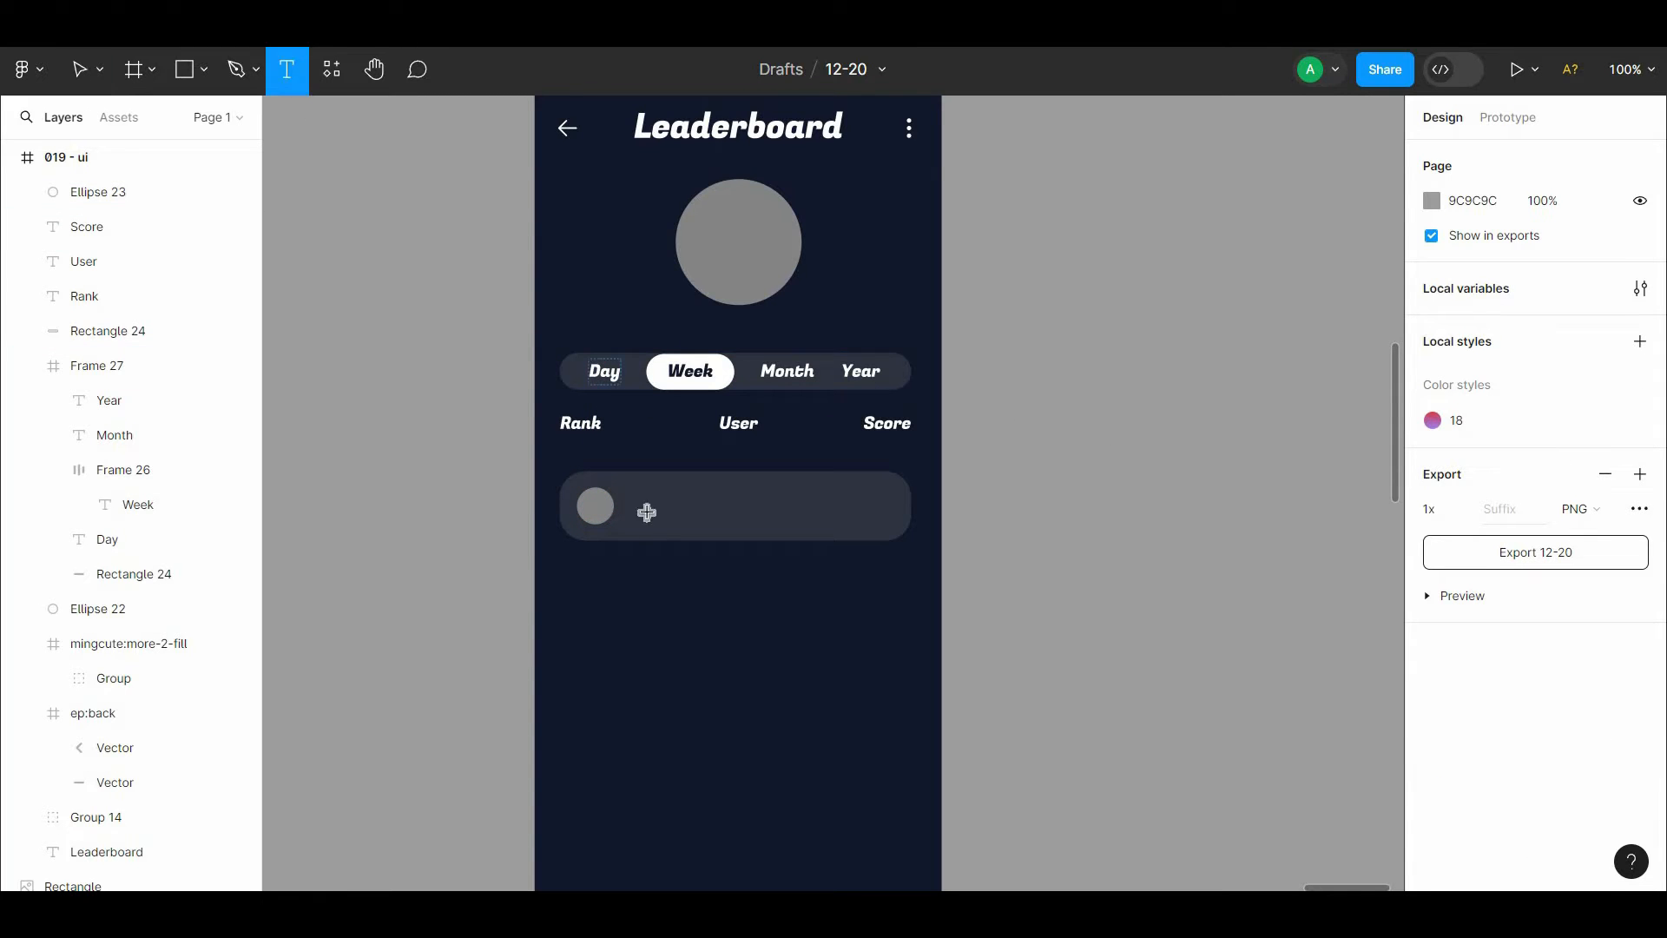
click(646, 505)
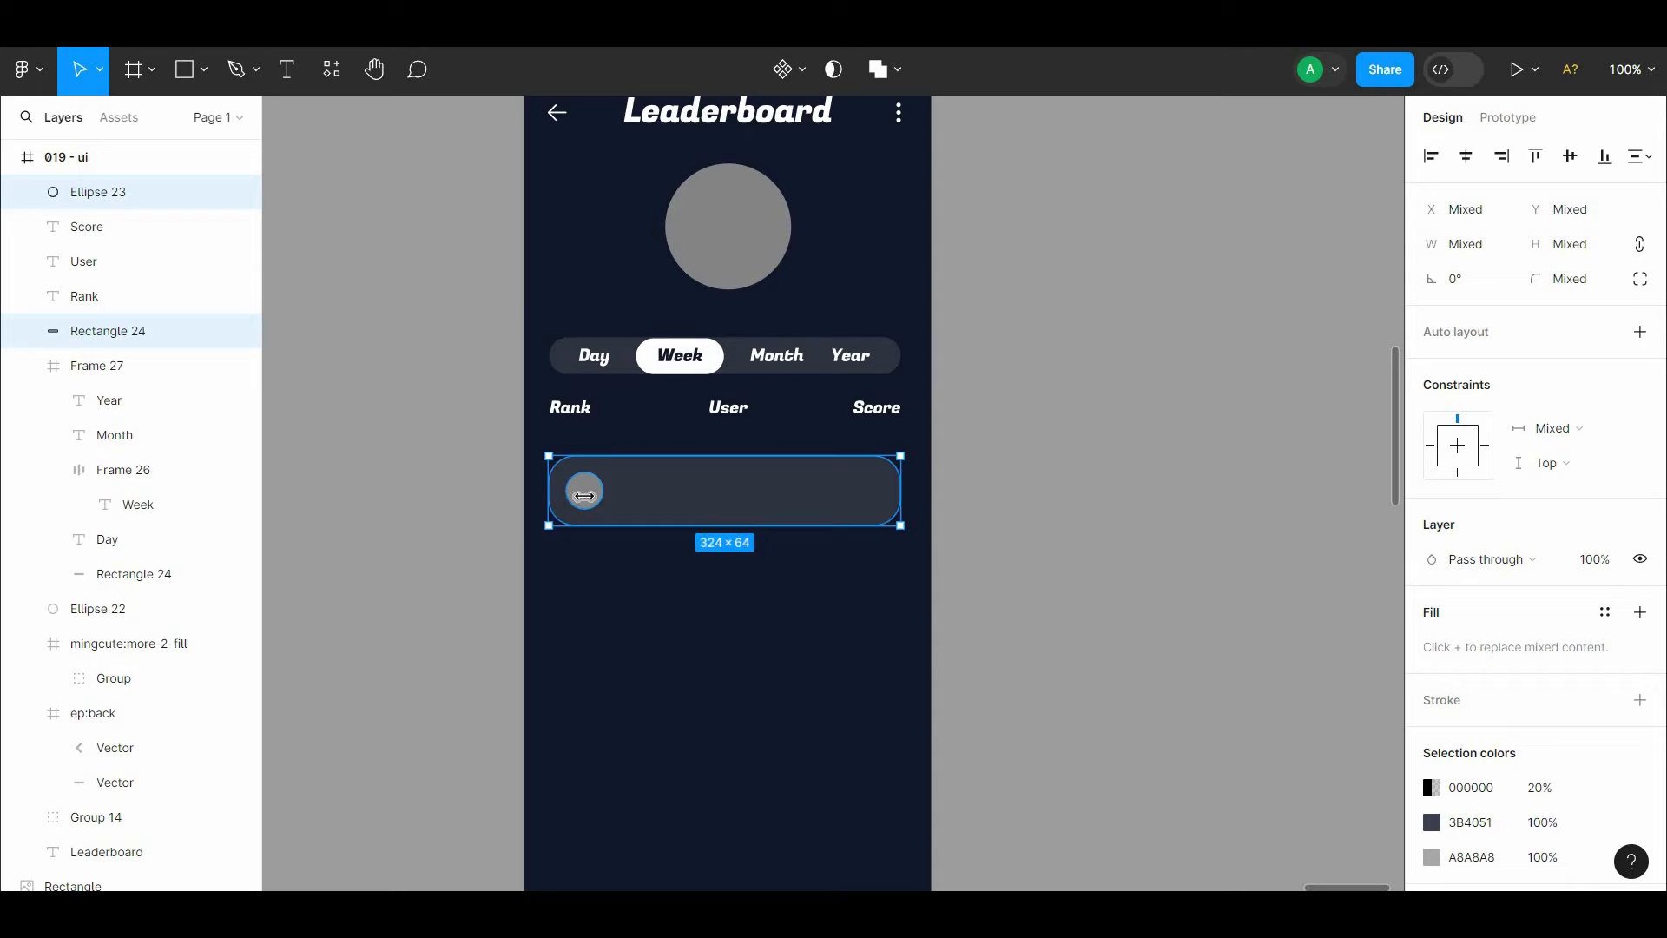
Step: Shorten the row rectangle from its left end to 268 wide and shift the small circle right to stay inside it
drag(584, 496, 651, 512)
key(ctrl+z)
click(597, 492)
click(668, 501)
click(803, 495)
click(952, 472)
Step: Shift the Score heading slightly left, and move the Rank, User and Score headings down 20 to Y 354
drag(869, 414, 853, 415)
shift+click(722, 414)
shift+click(585, 410)
key(shift+Down)
key(shift+Down)
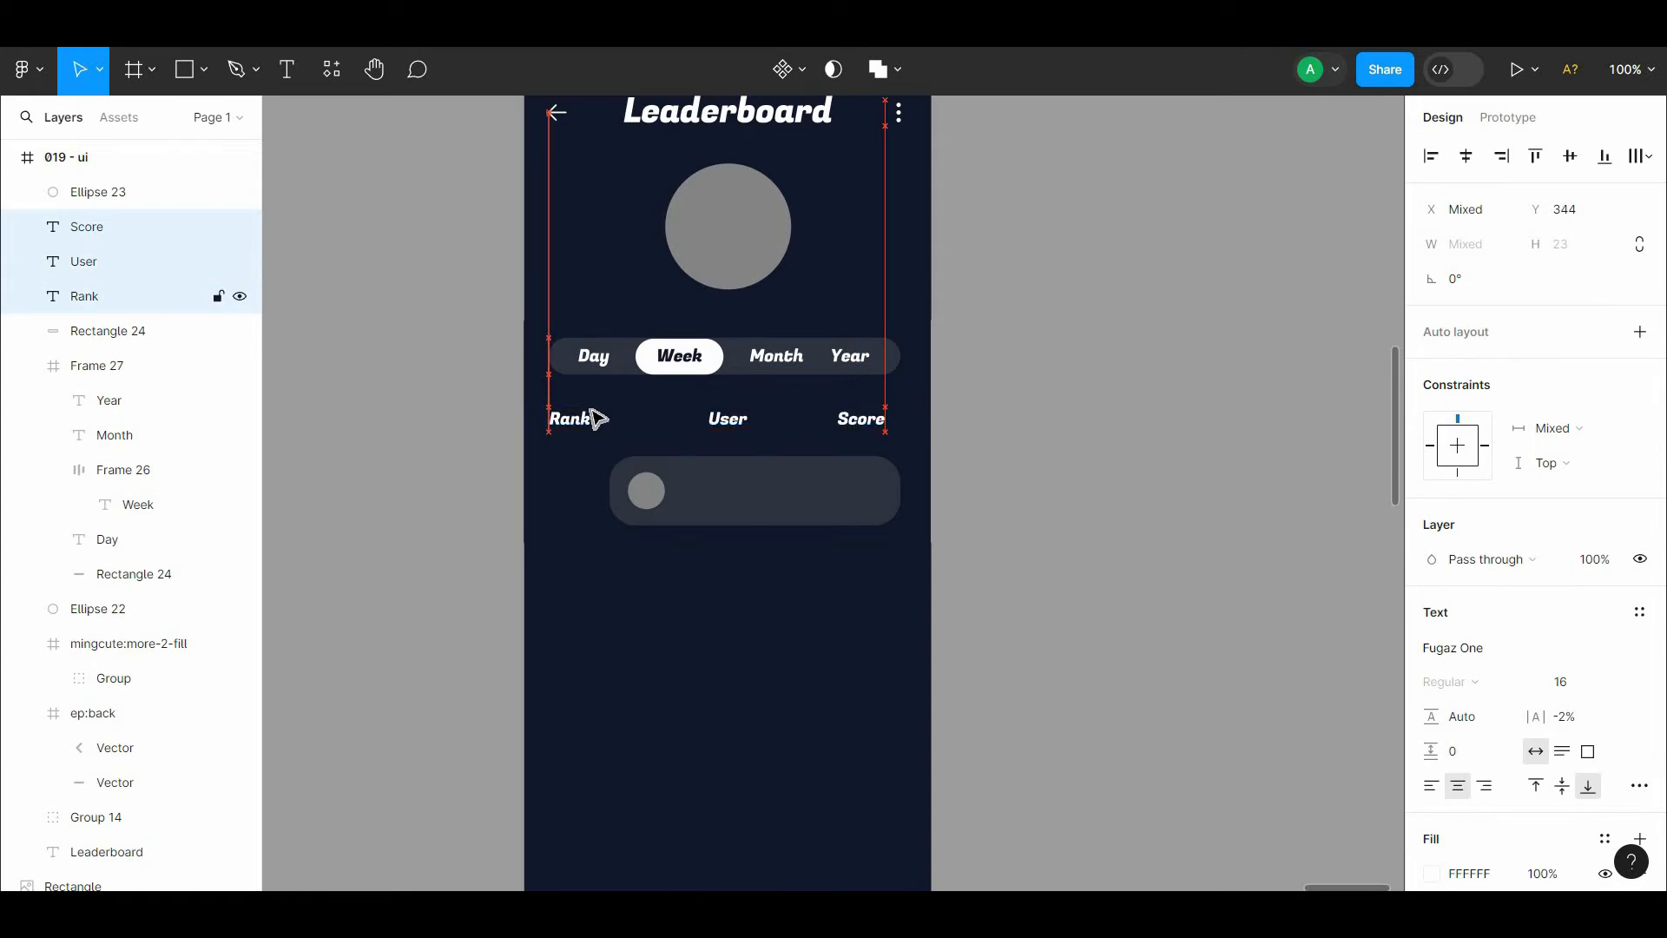
click(956, 410)
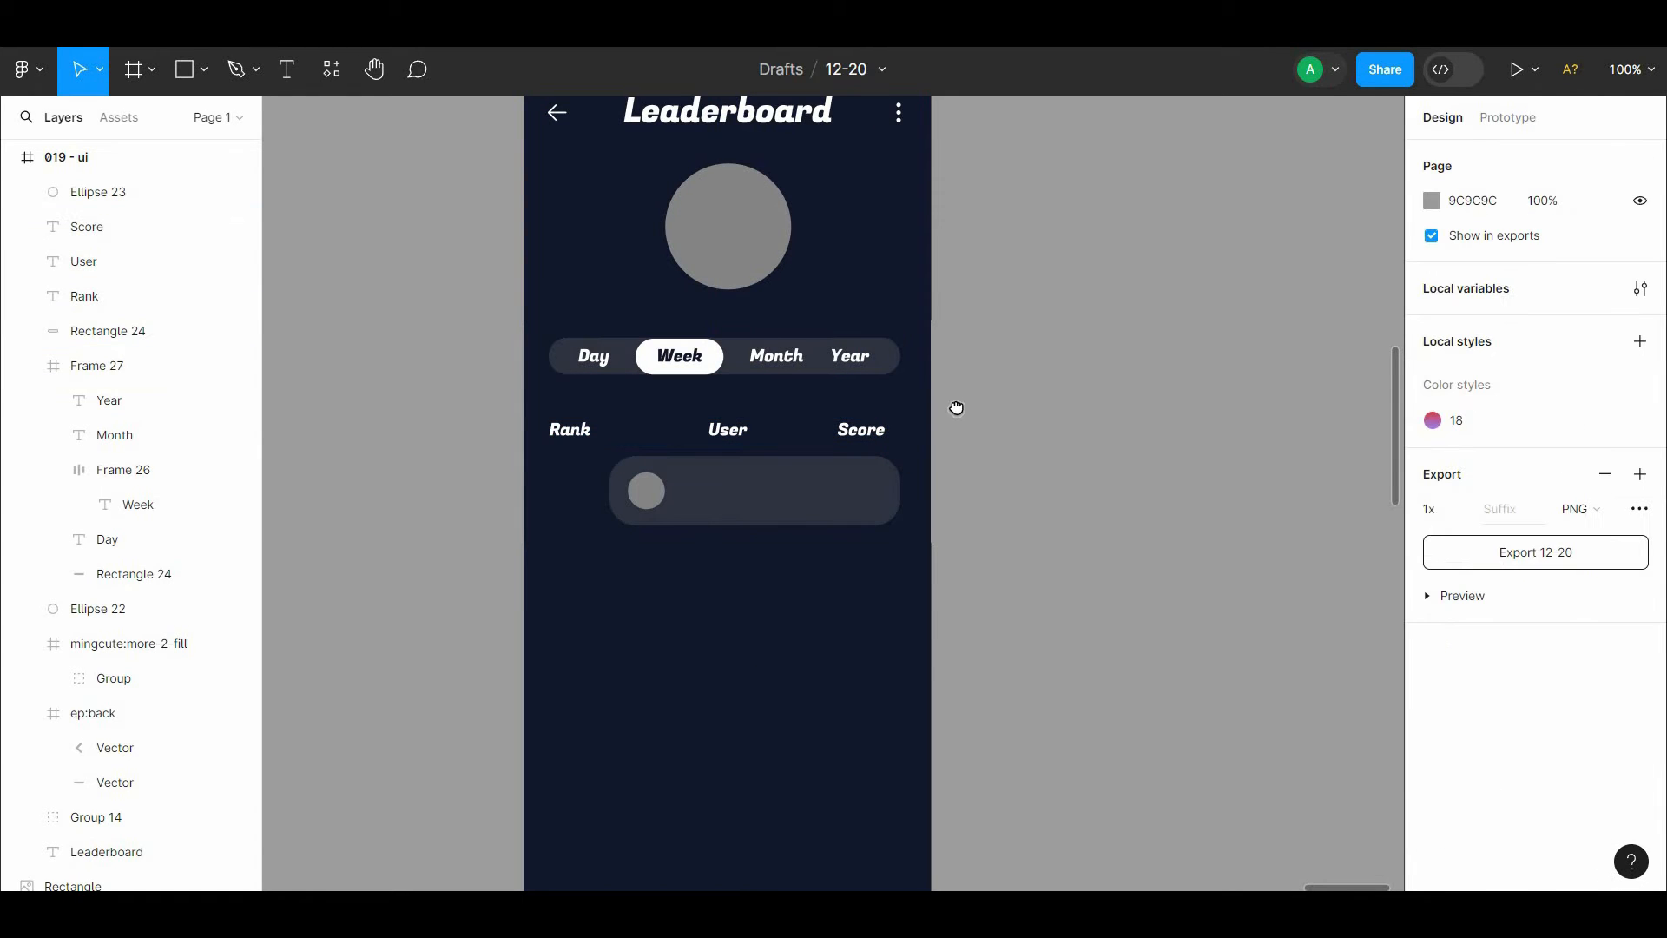
Step: Add a text label with a sample first name inside the row rectangle, right of the small circle
scroll(956, 408, down, 1)
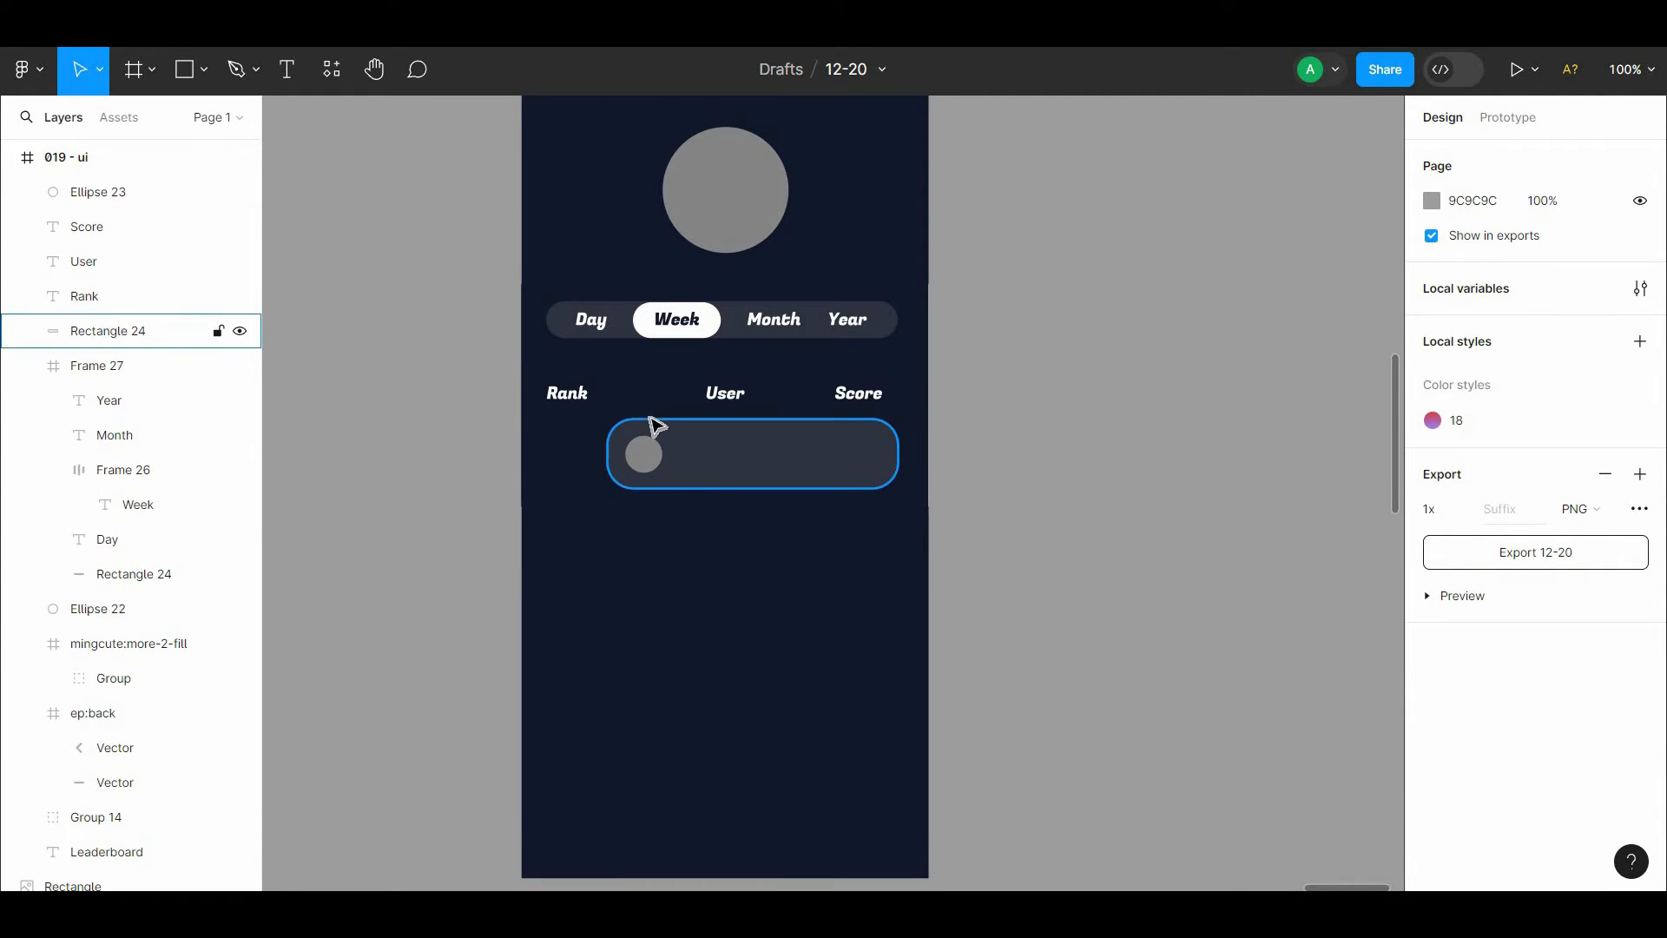
key(t)
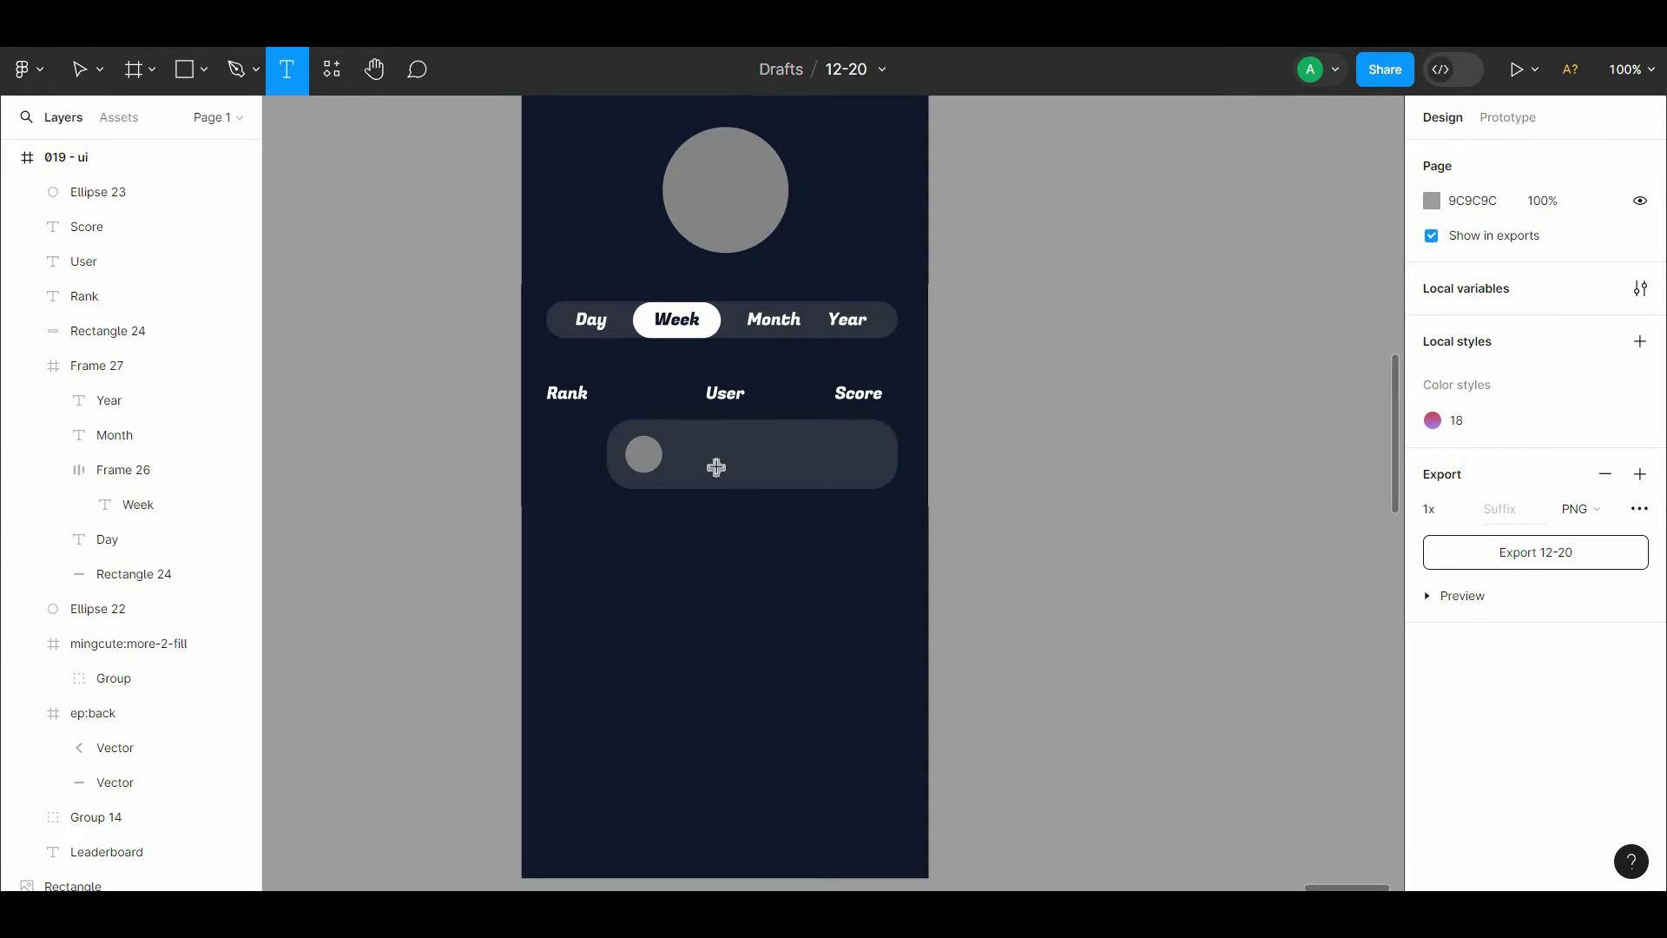
click(713, 453)
text(Nam)
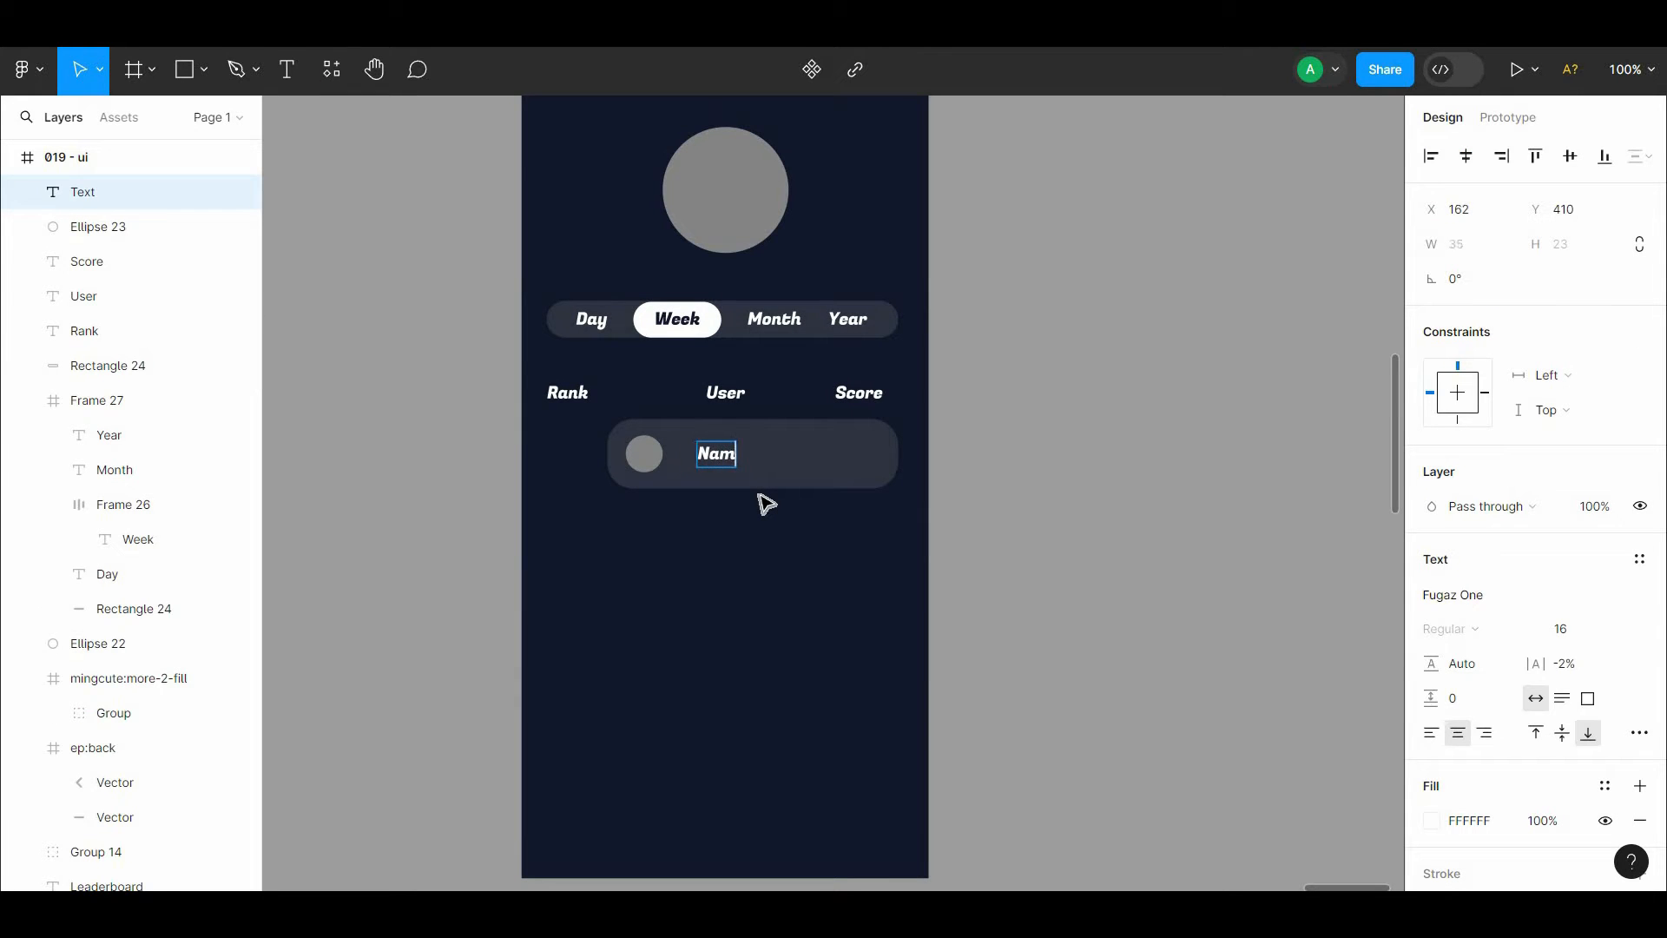
text(Adel)
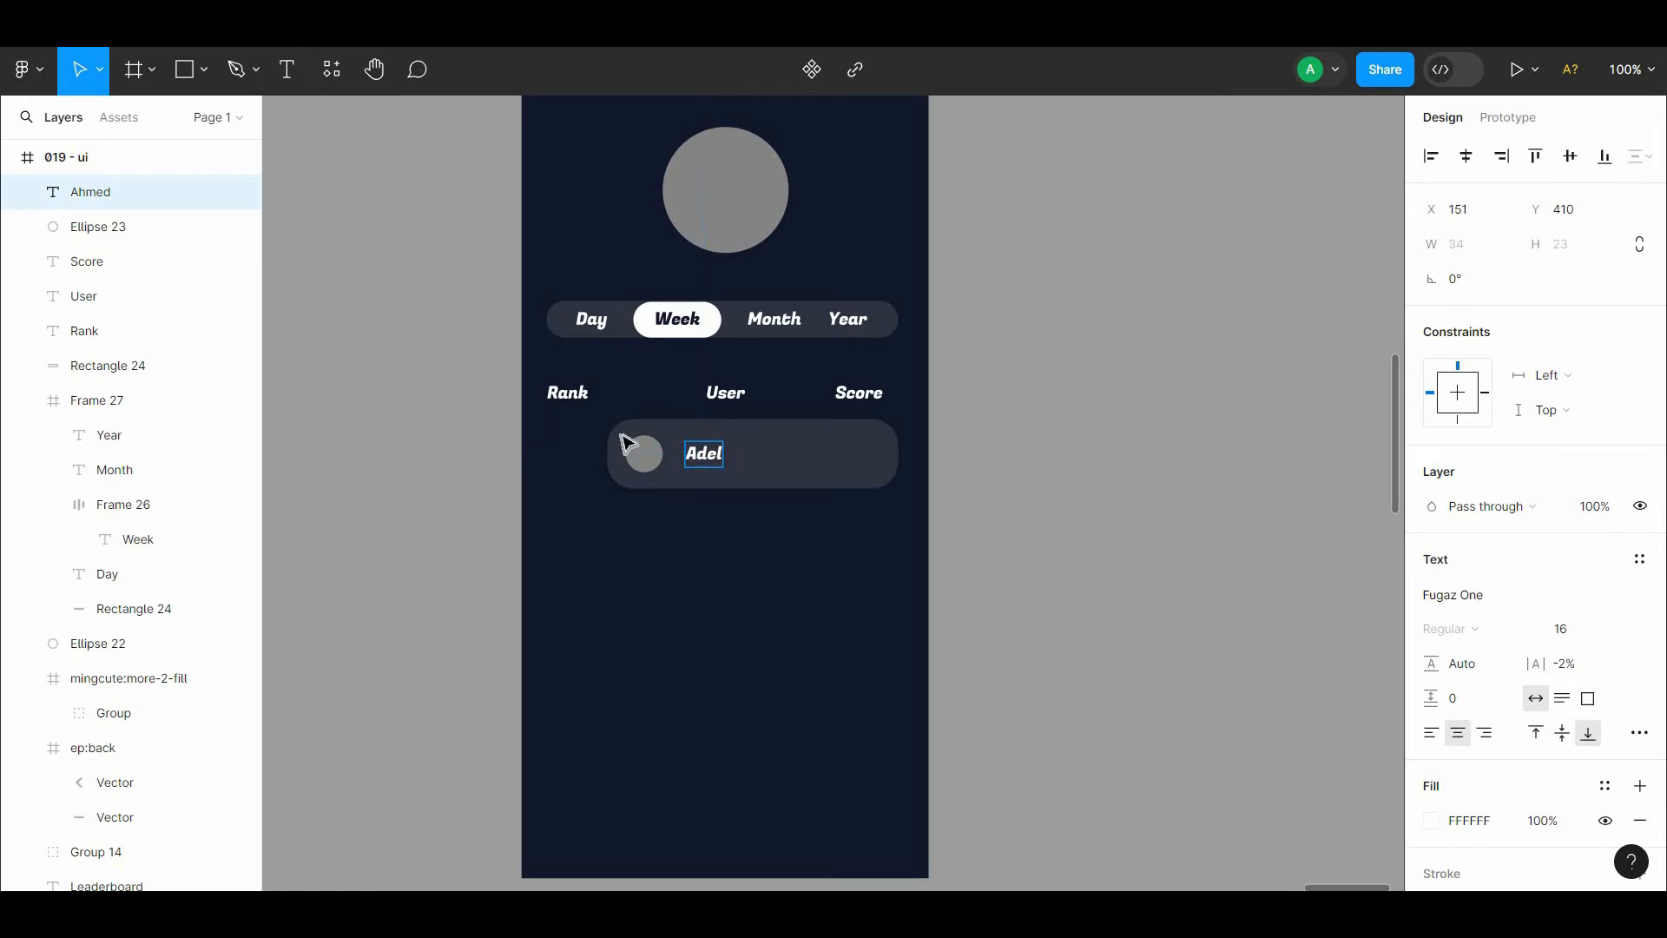
Step: Fine-tune the spacing in the row, placing the circle at X 98 and the name label close beside it
click(622, 437)
key(Left)
key(Left)
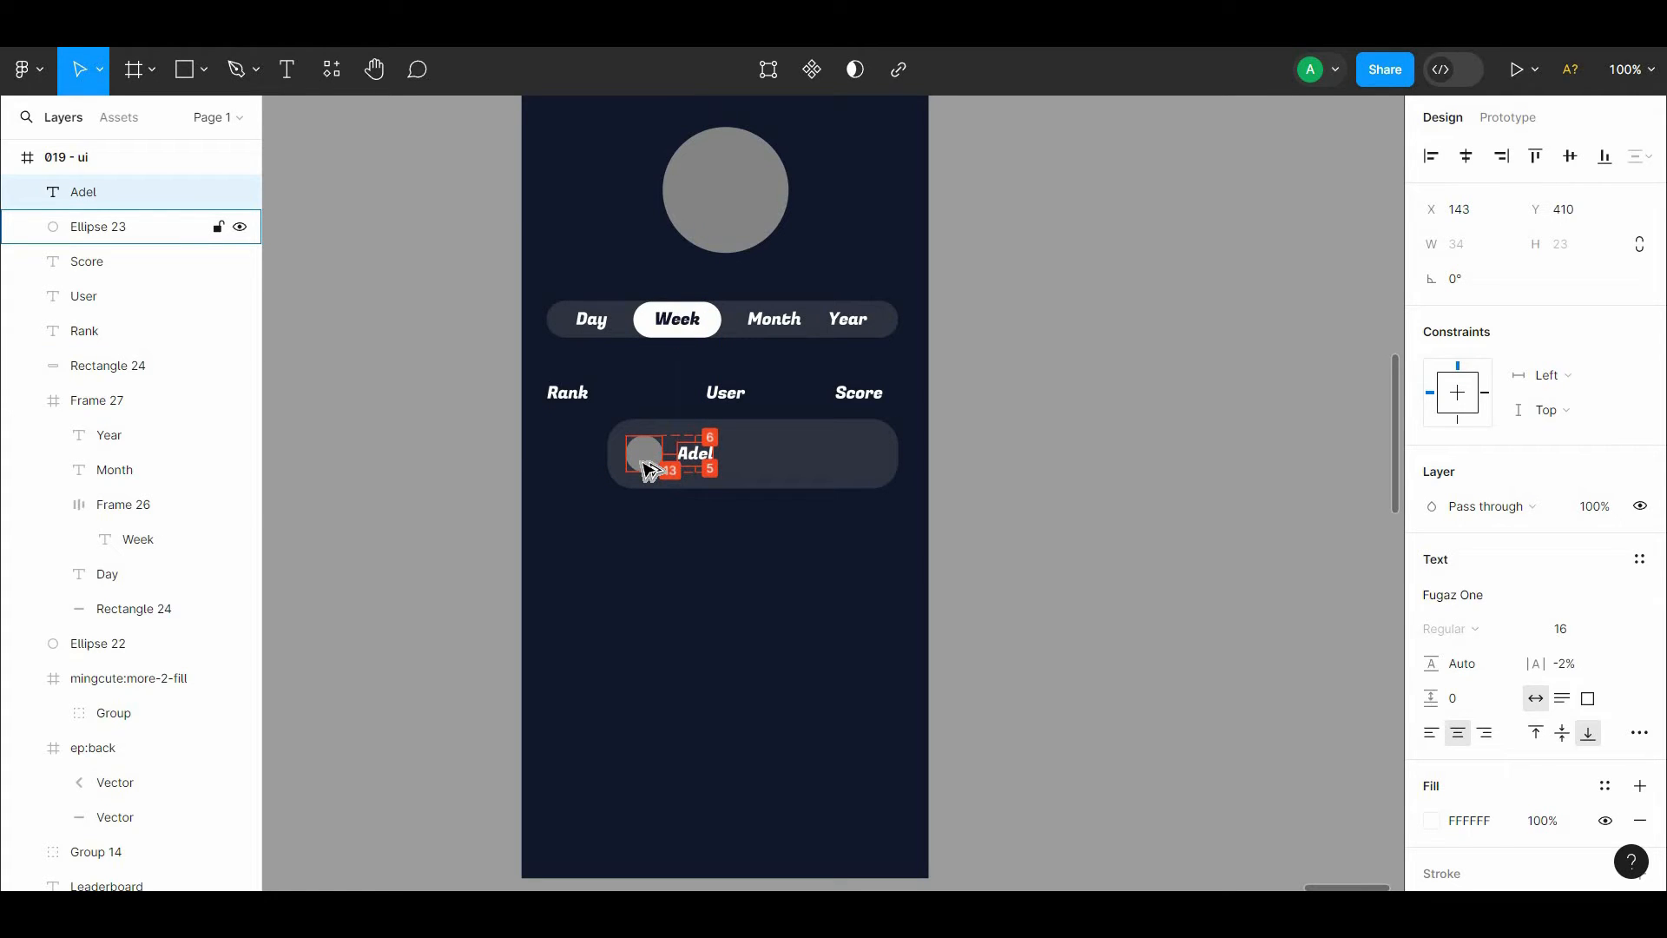
click(1157, 593)
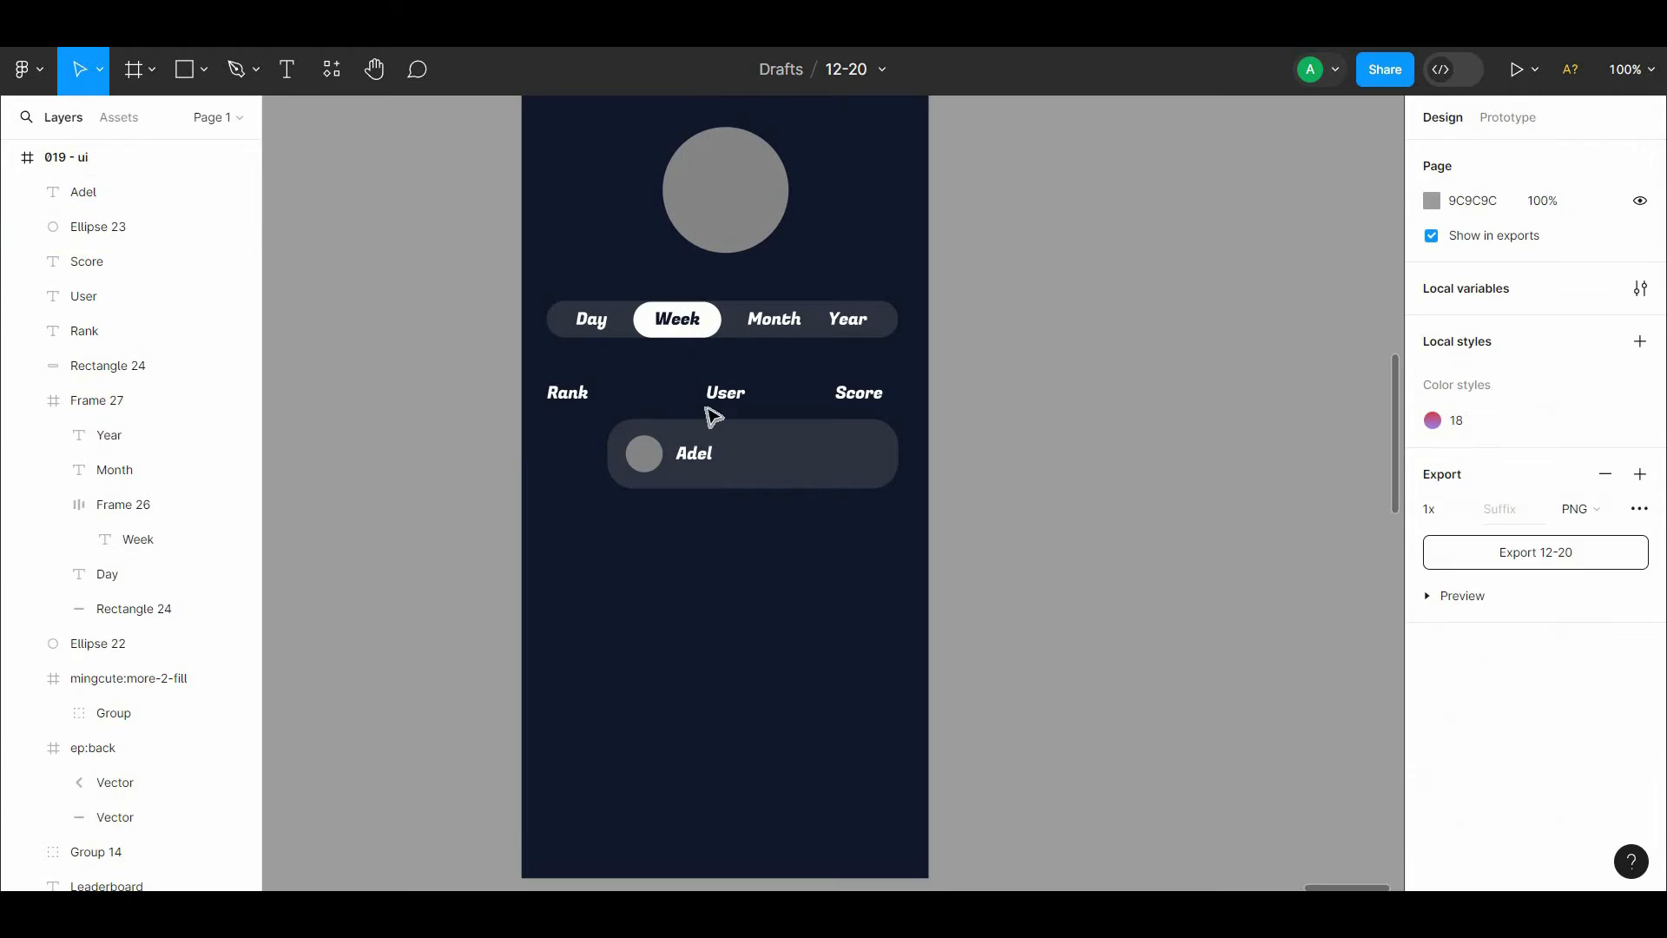
mouse_move(726, 398)
mouse_down()
mouse_move(708, 401)
mouse_move(730, 402)
mouse_up()
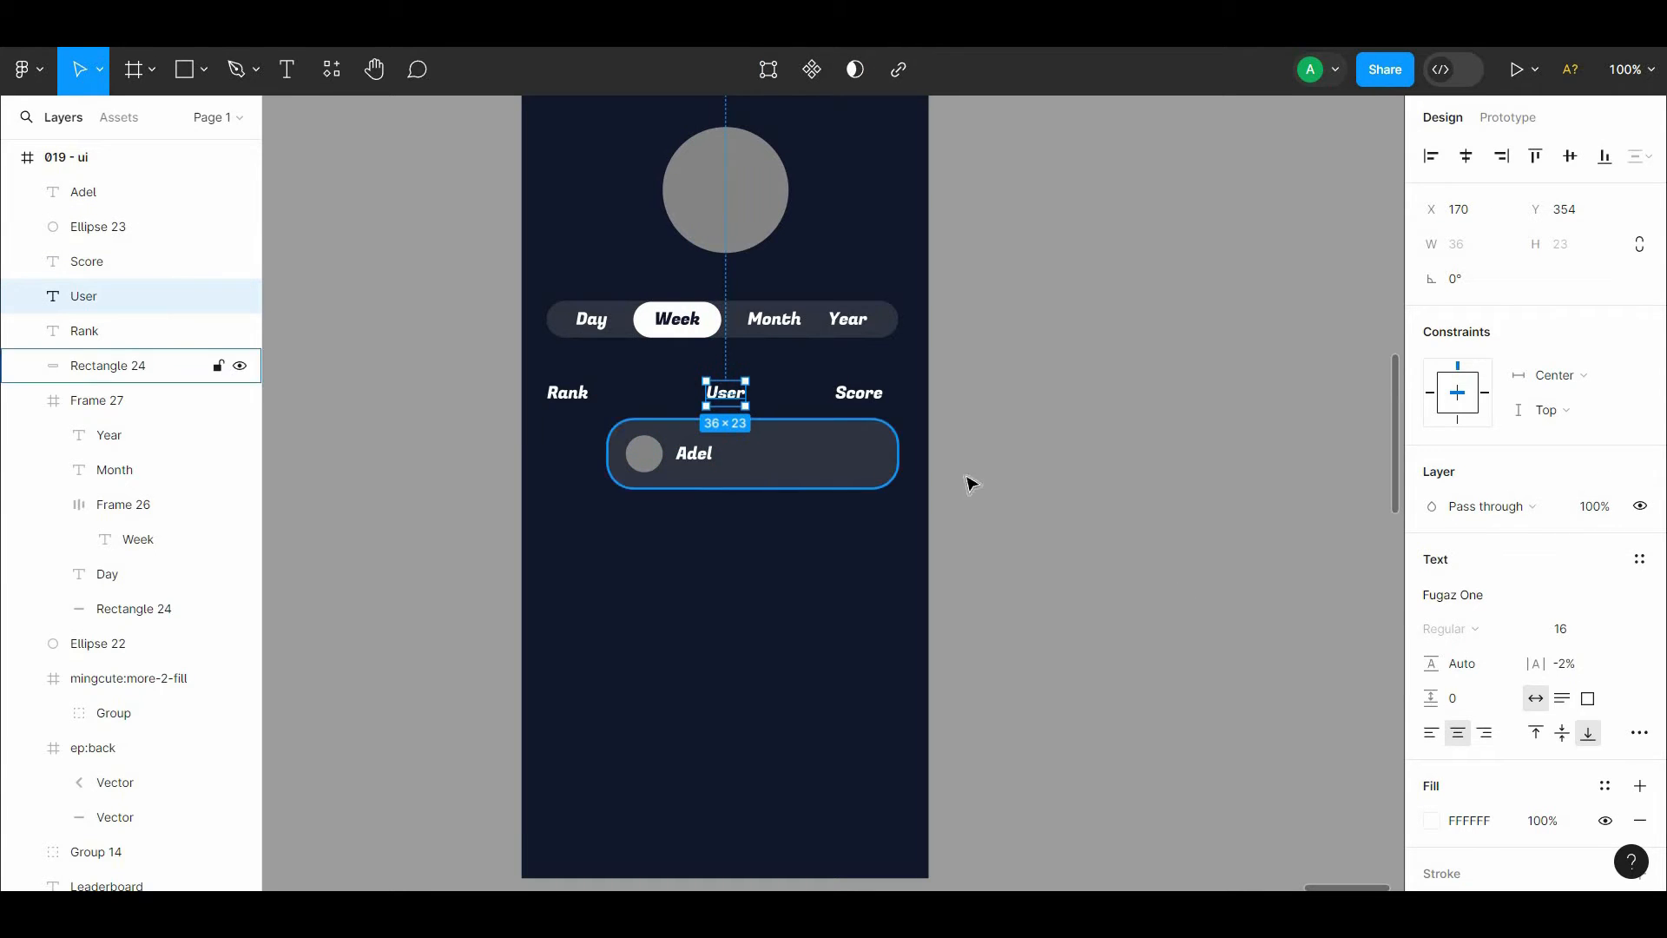
click(690, 453)
click(639, 458)
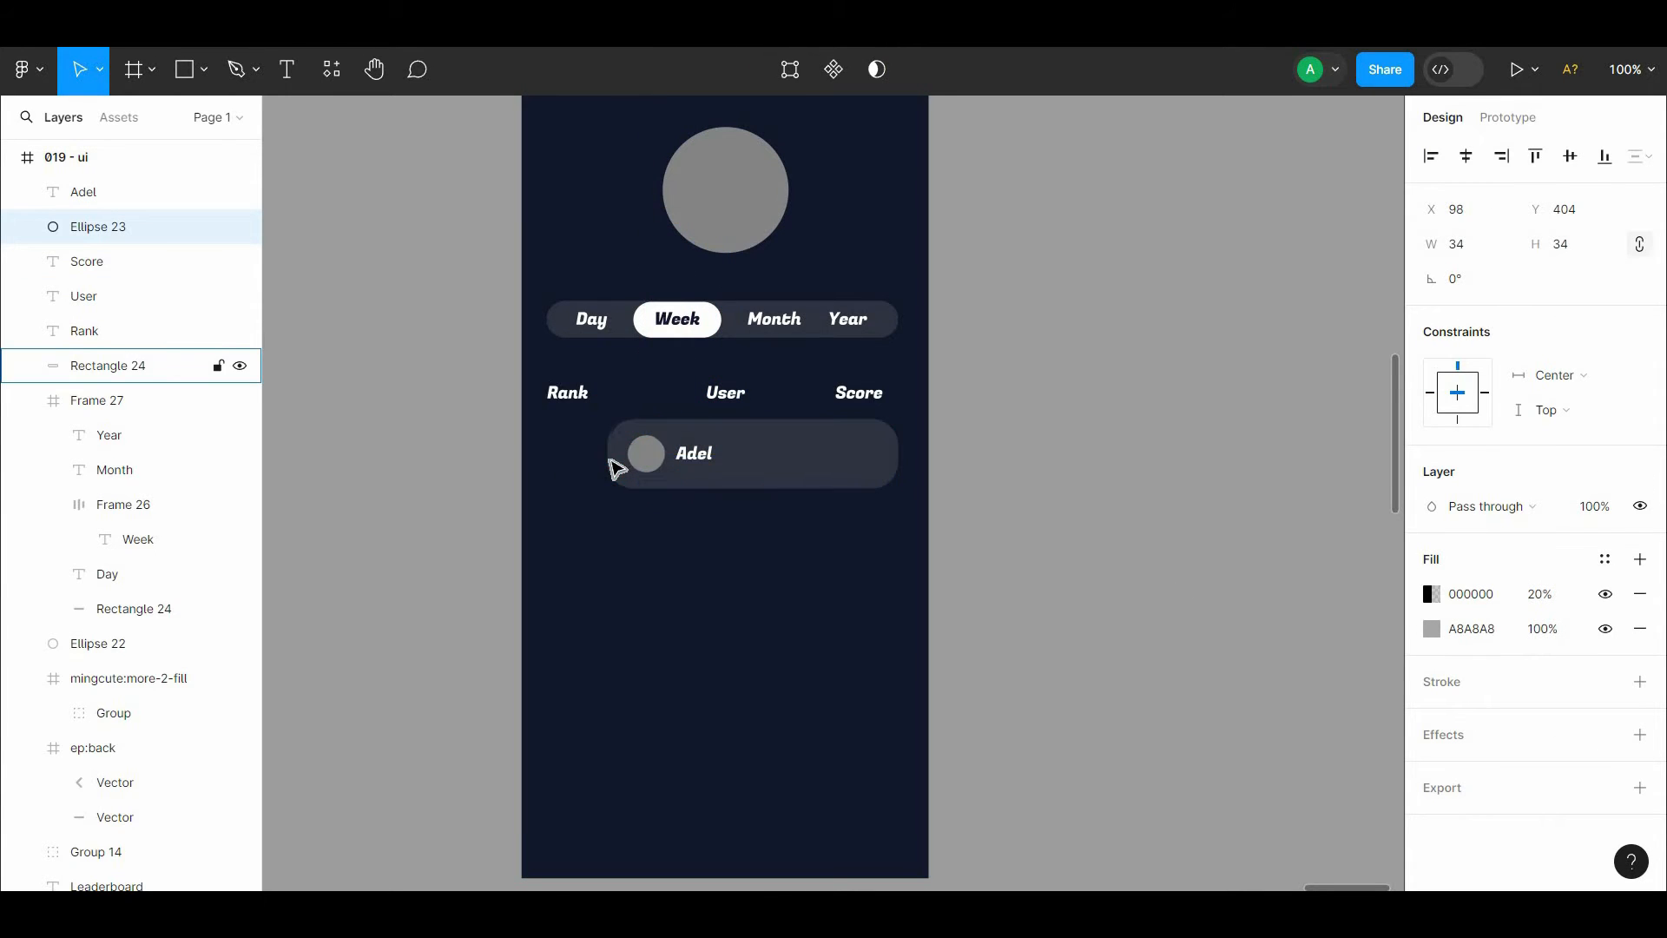
click(692, 454)
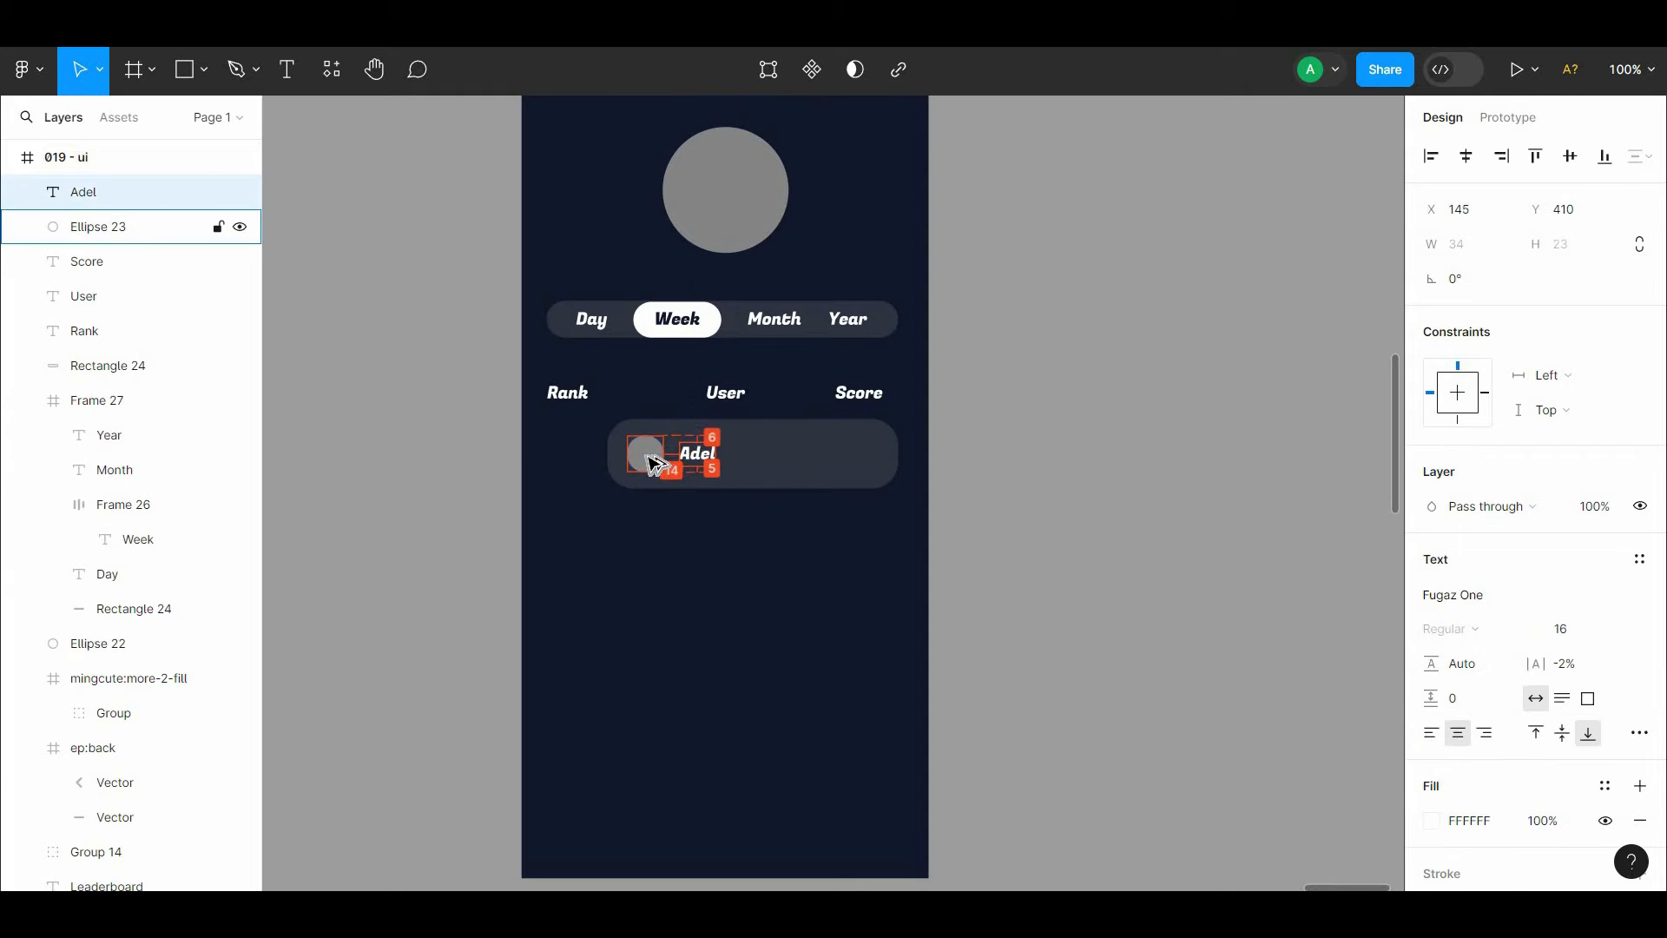
click(986, 472)
scroll(869, 477, down, 1)
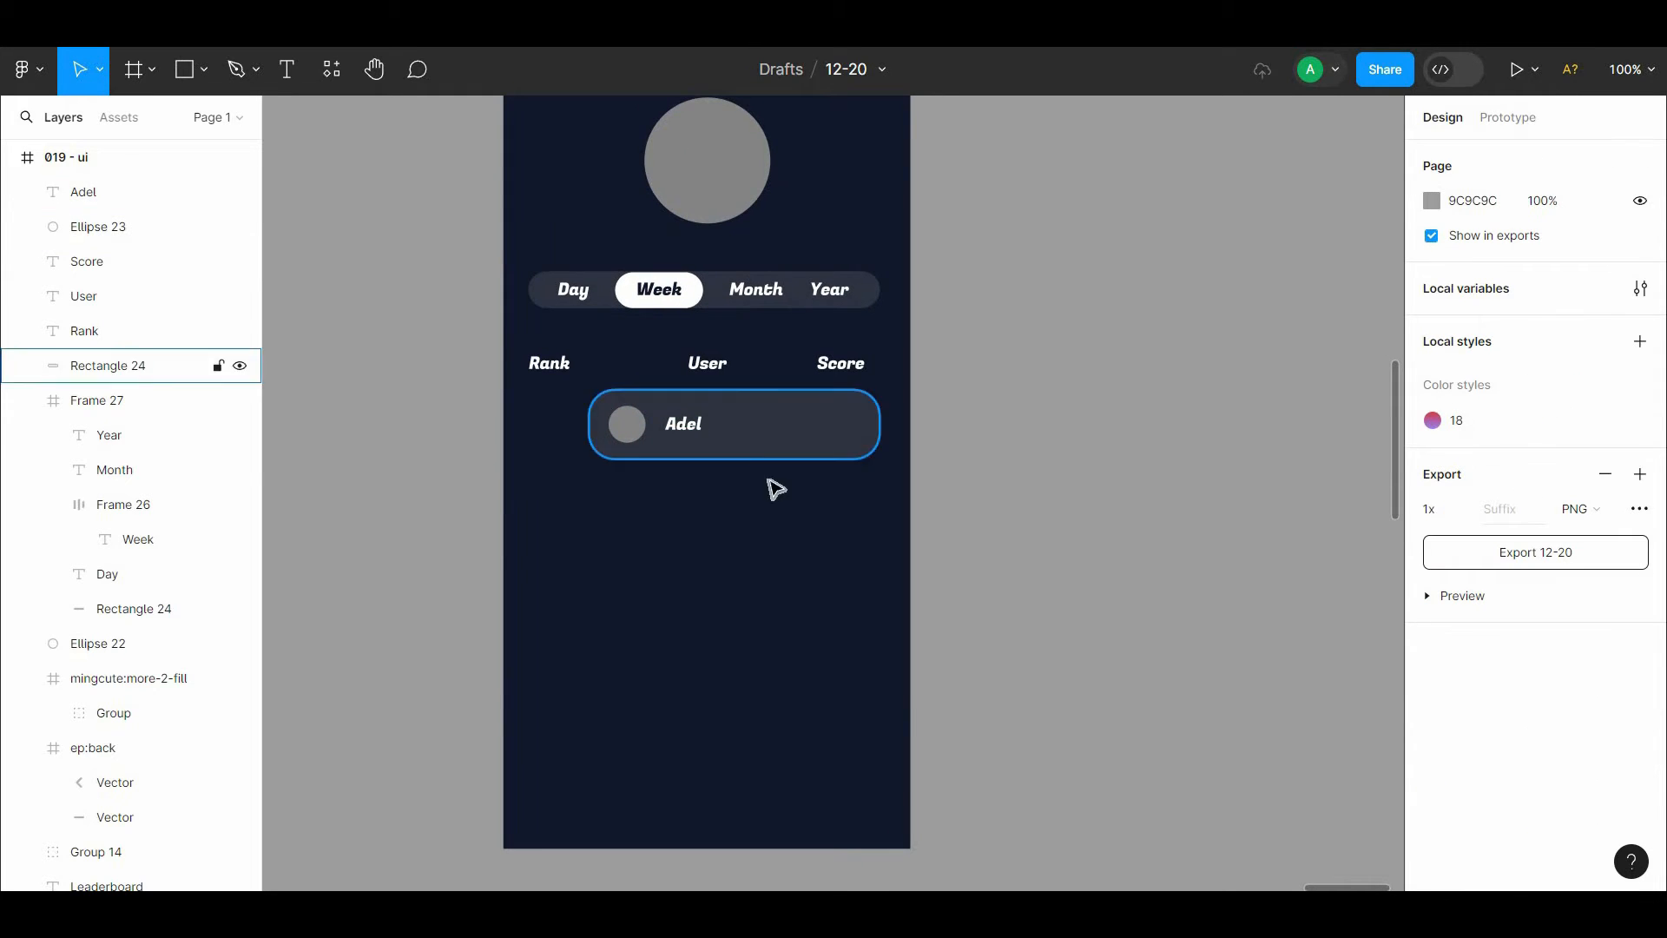
Step: Extend the row's label to a full sample name and reposition it just right of the circle
click(706, 361)
click(1099, 360)
double_click(683, 423)
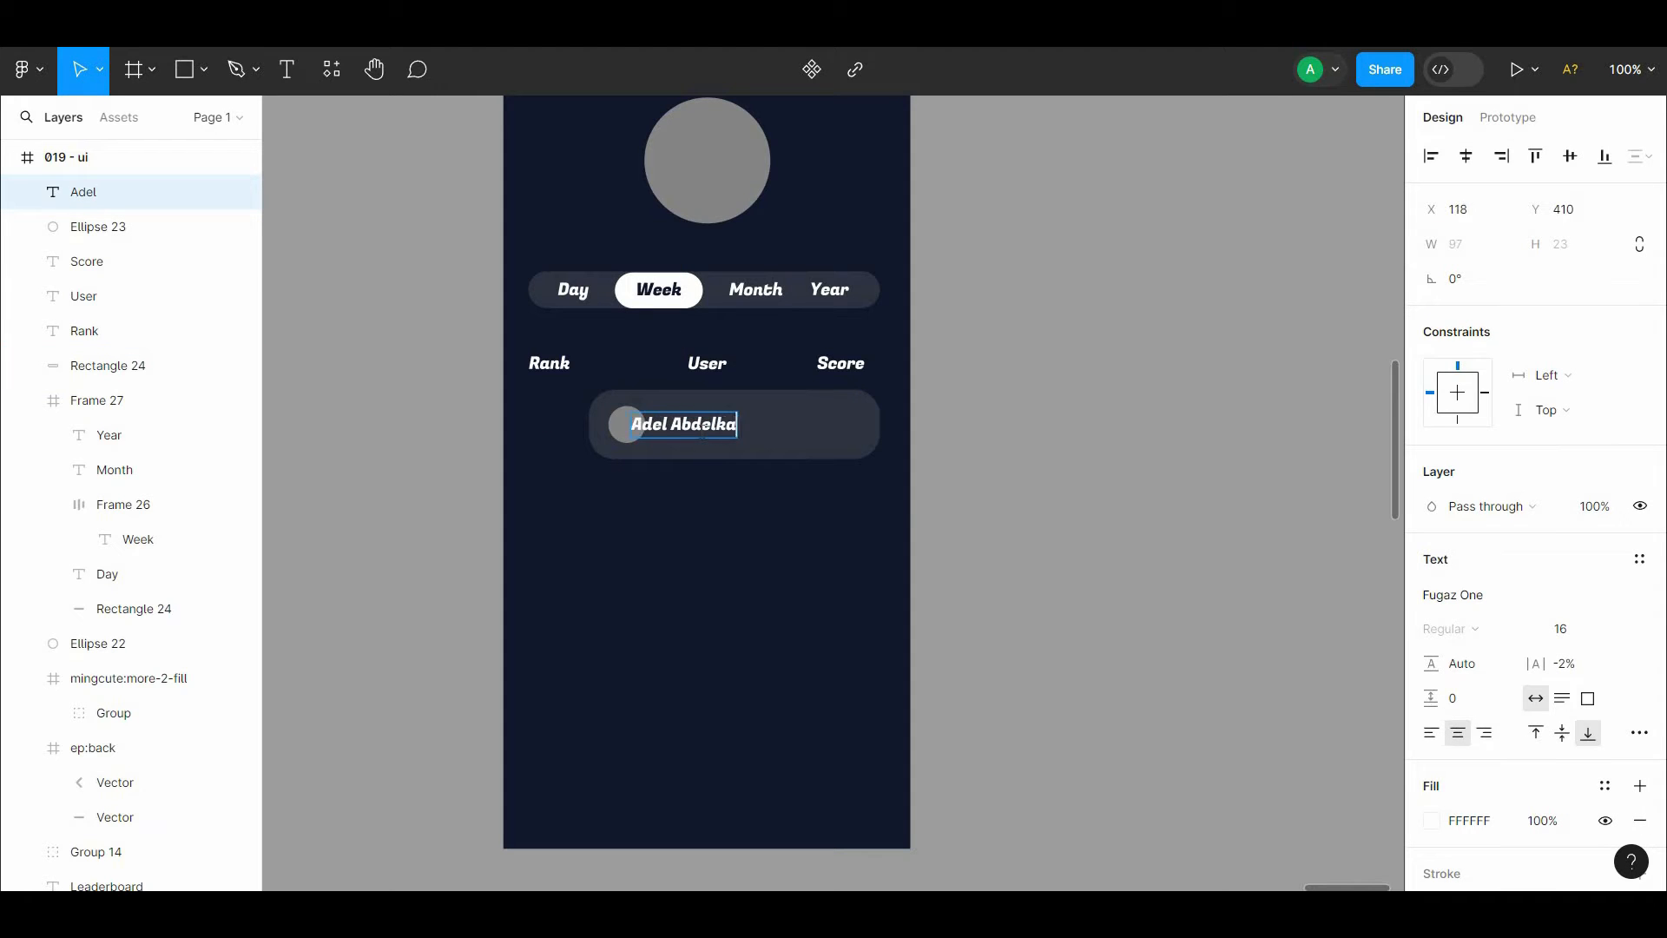
click(896, 505)
drag(738, 429, 784, 429)
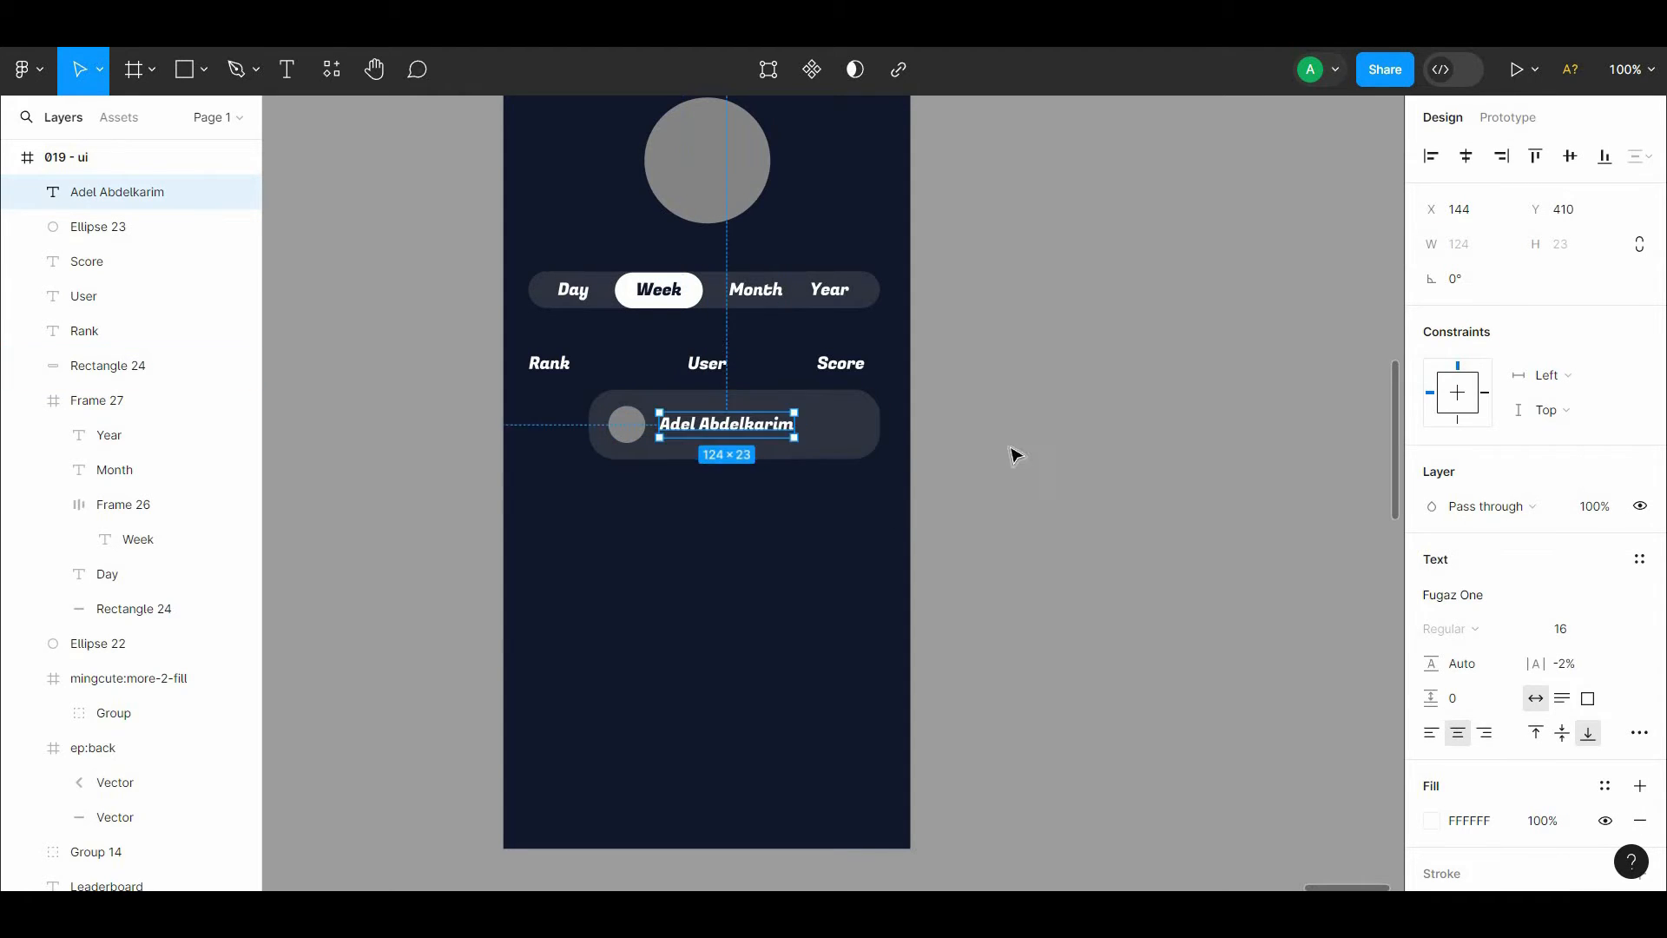
click(1013, 453)
Step: Nudge the circle and the full-name label slightly left together within the row
scroll(835, 425, down, 1)
click(782, 400)
shift+click(642, 397)
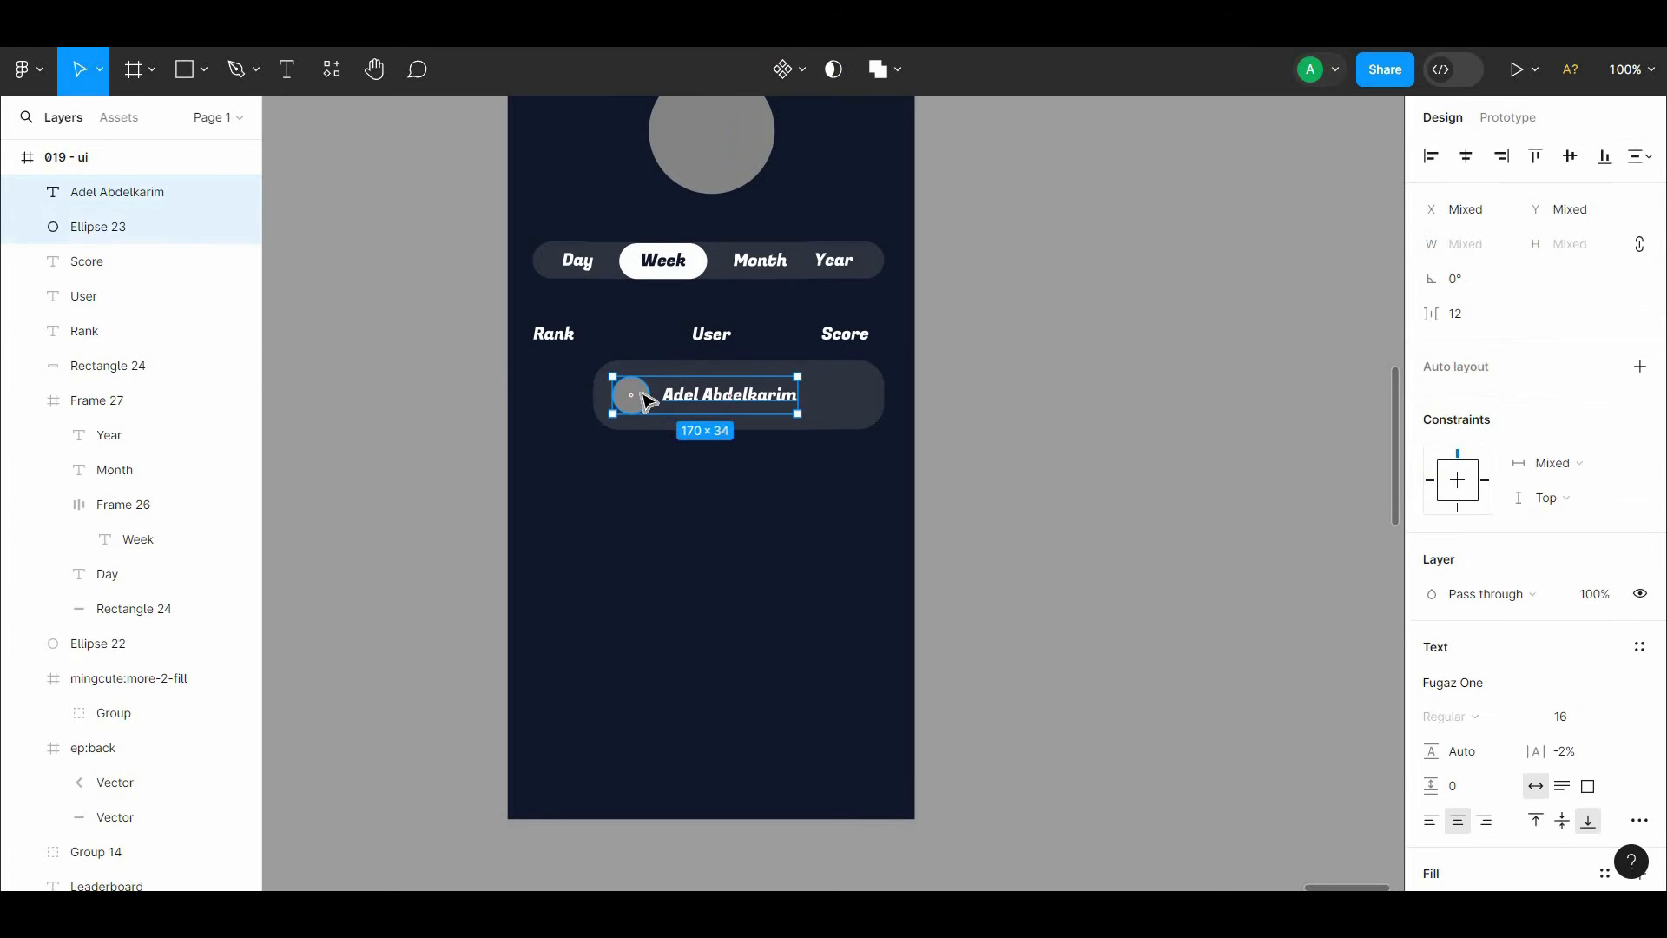
key(Left)
key(Left)
click(1083, 439)
Step: Add a stroke to the row rectangle and colour it a light blue softened from 1769FF
scroll(1024, 447, up, 1)
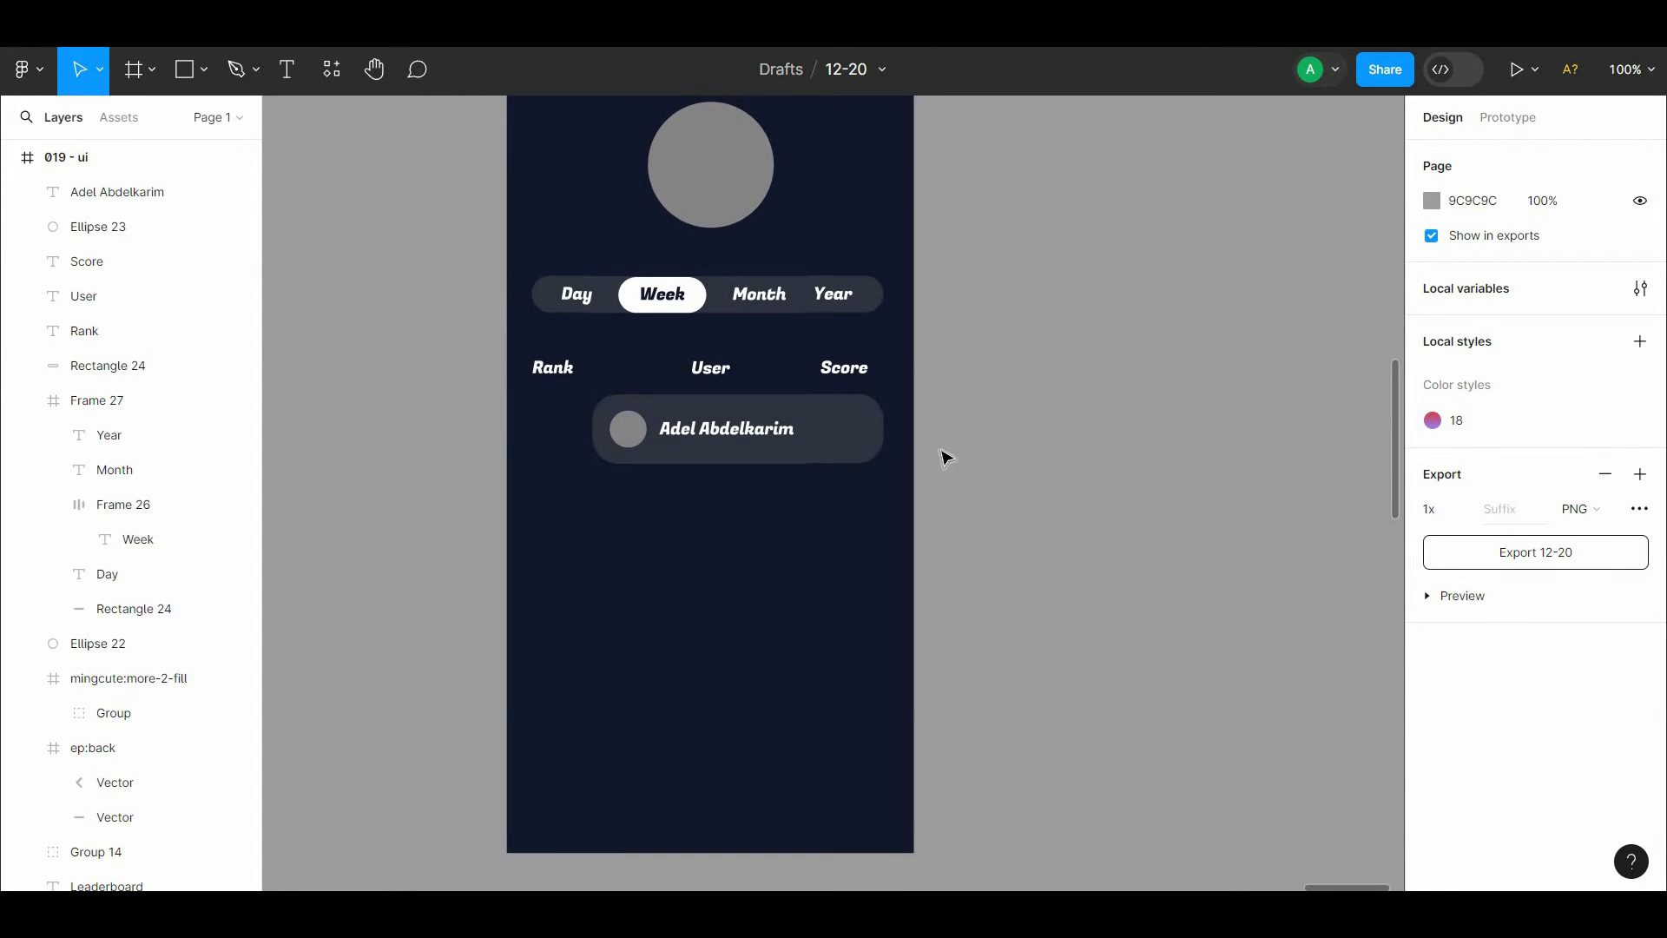
click(851, 441)
click(1637, 682)
click(1431, 716)
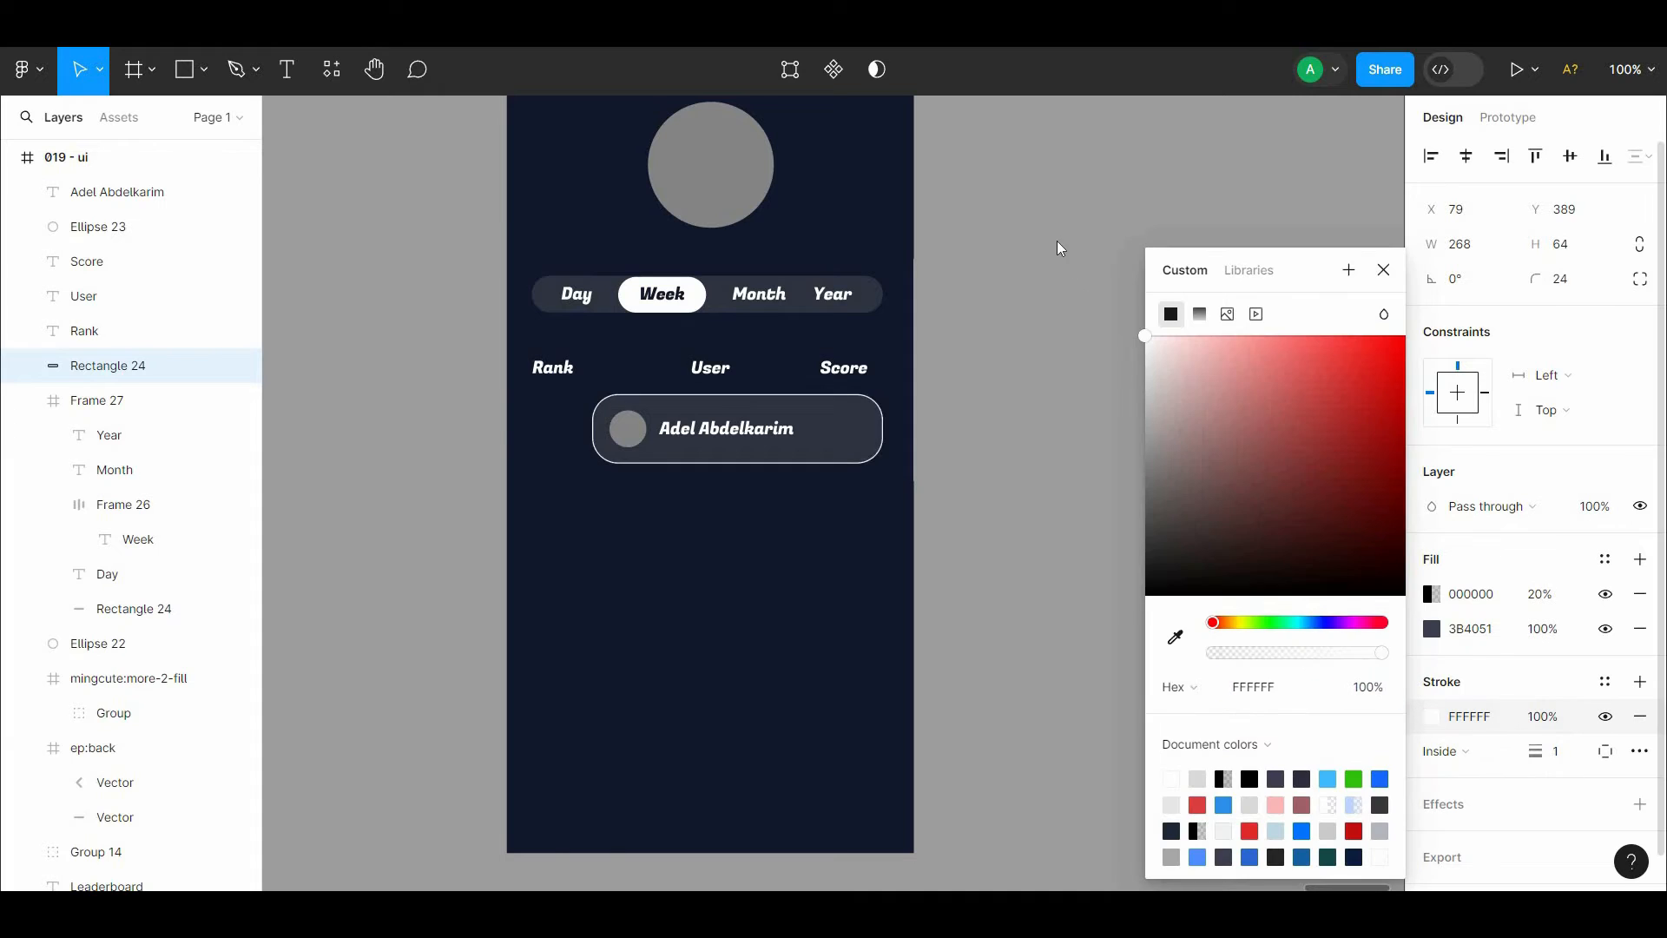
drag(1341, 654, 1323, 652)
click(1380, 780)
click(1309, 377)
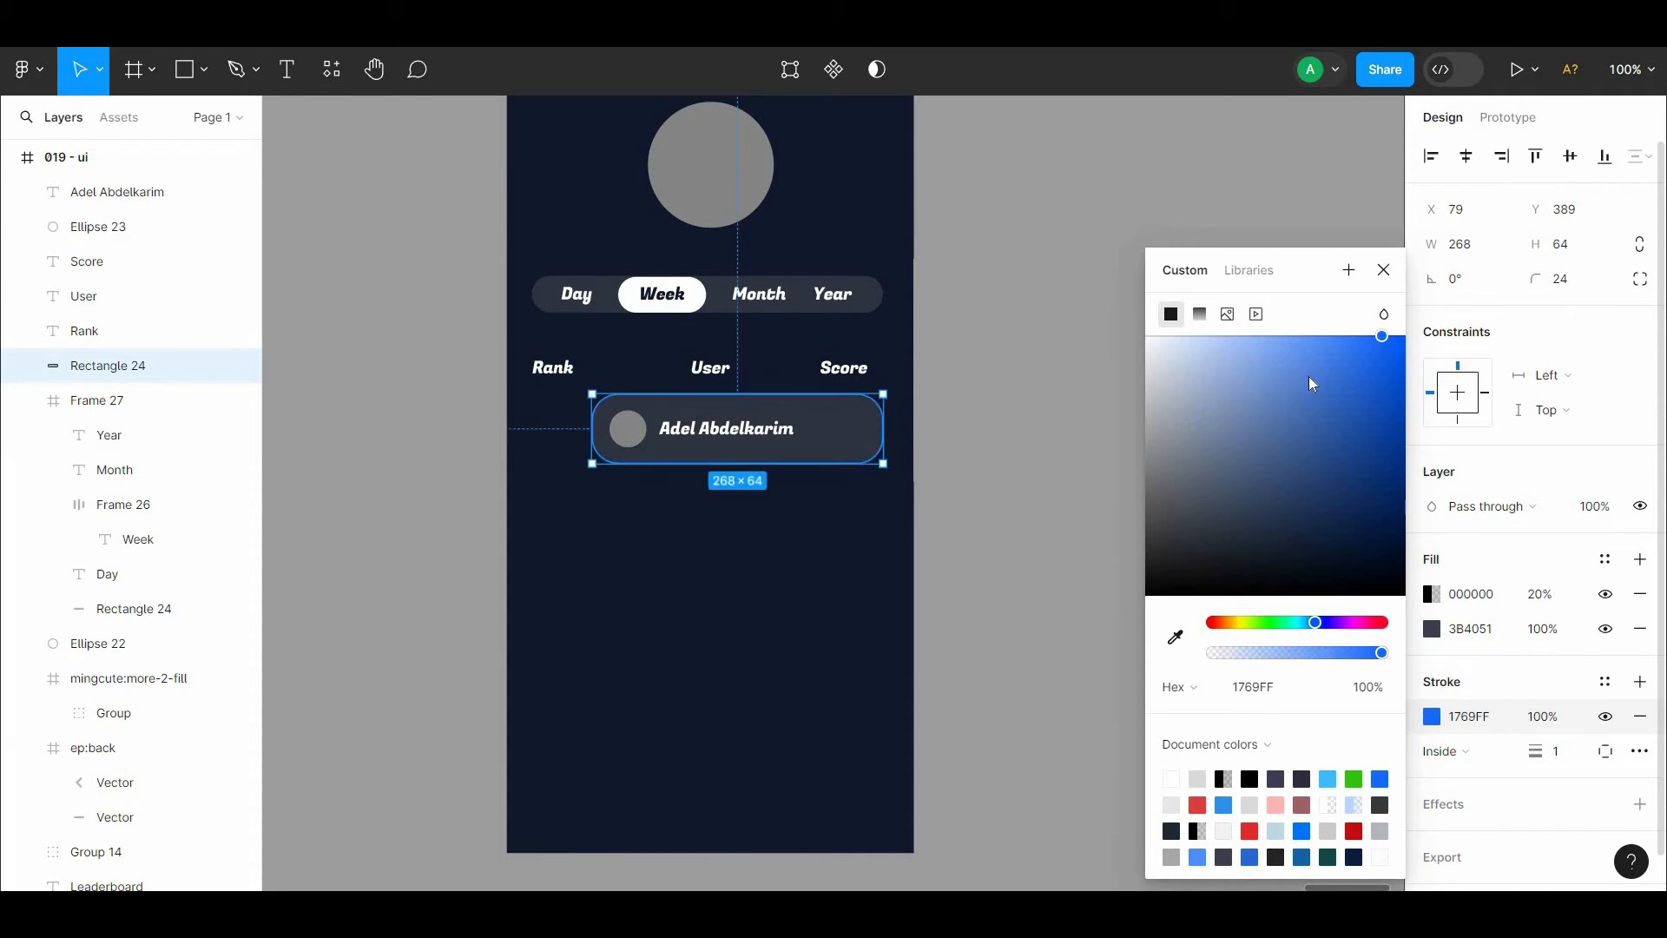
mouse_move(1309, 377)
mouse_down()
mouse_move(1278, 394)
mouse_move(1268, 361)
mouse_up()
click(1098, 434)
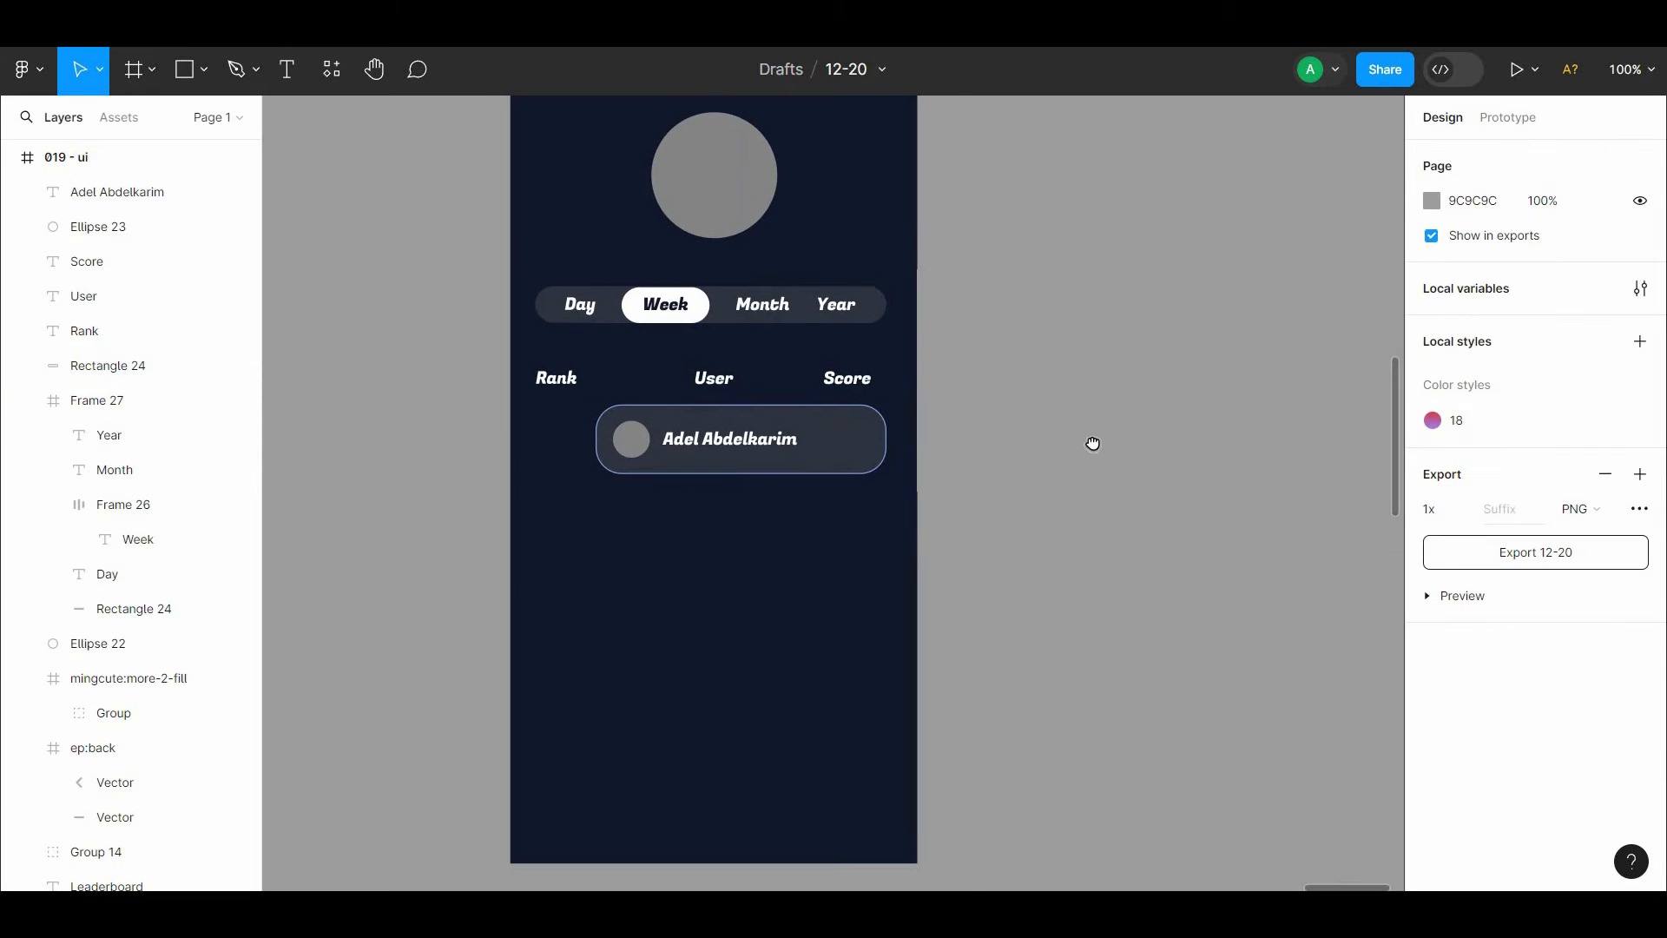
Step: Add the rank number 1 as text left of the row rectangle, under the Rank heading
scroll(1116, 466, up, 3)
scroll(1117, 465, left, 1)
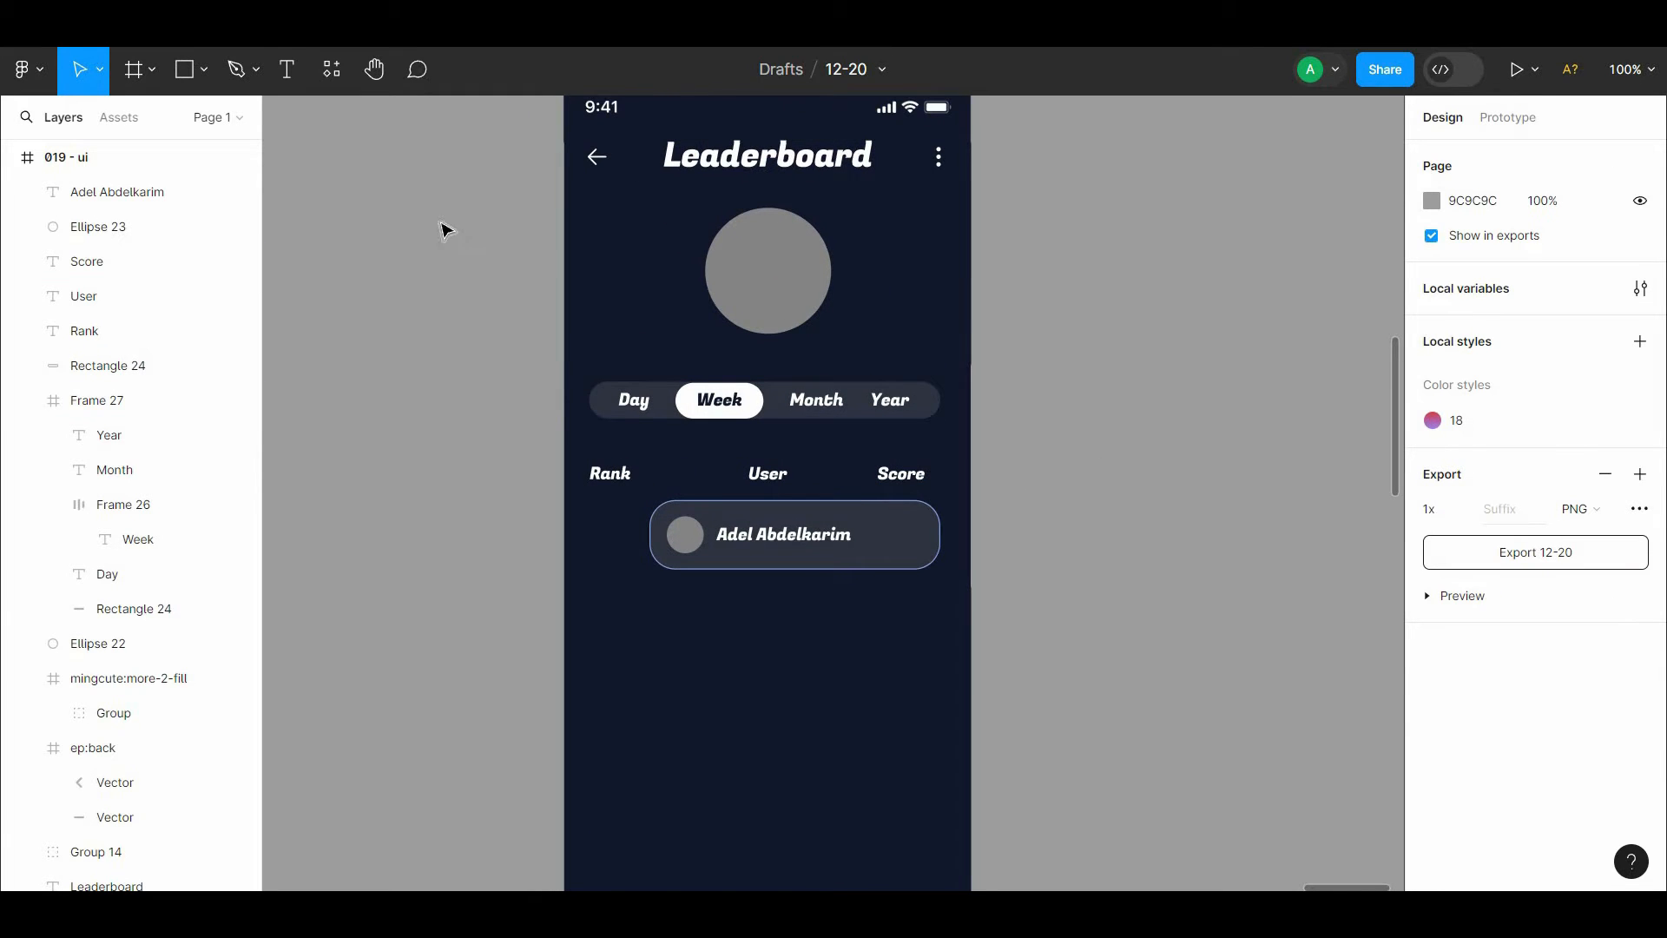
key(t)
click(617, 543)
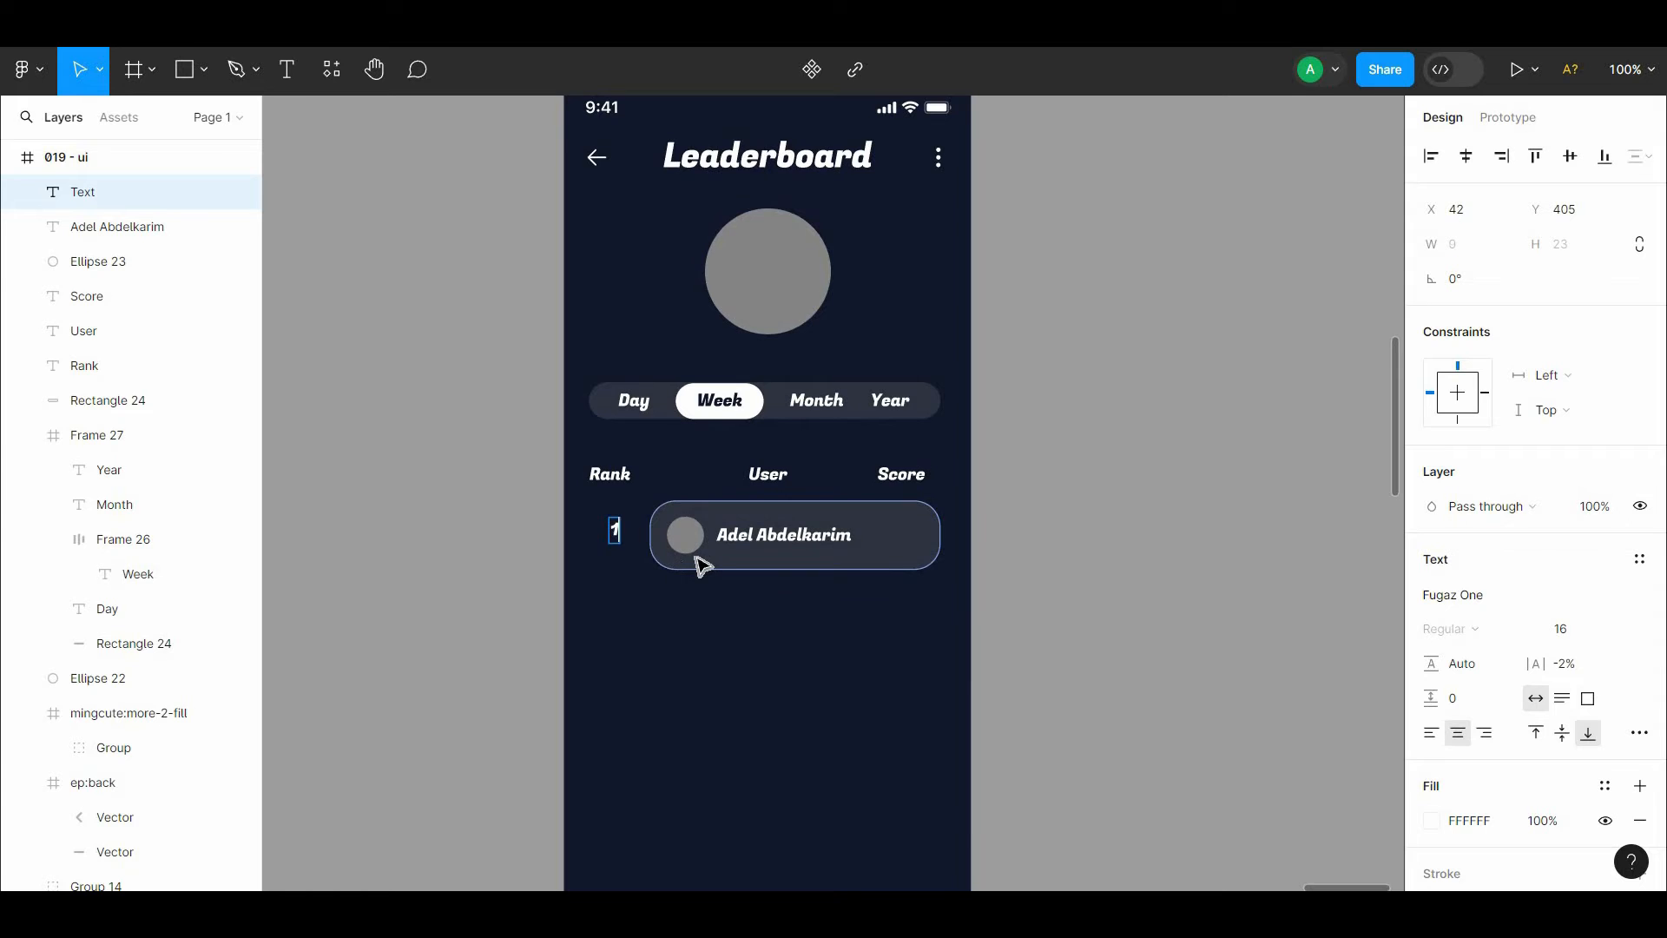
key(Escape)
scroll(937, 529, down, 2)
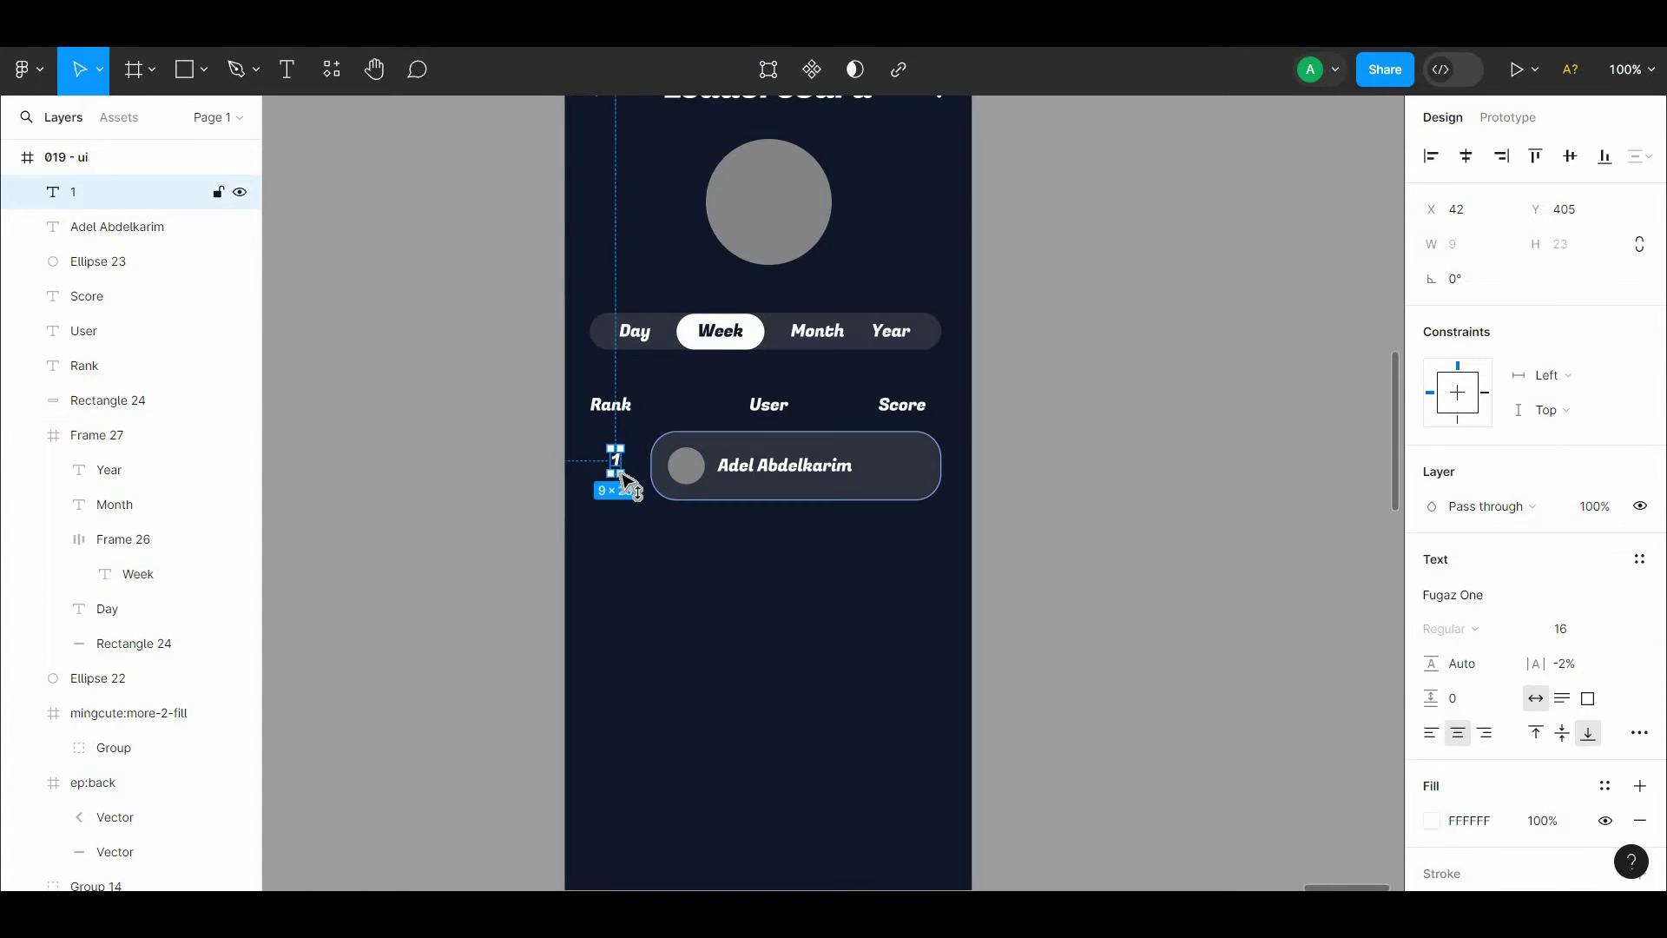
Step: Draw a small 10 by 10 triangle at the upper part of the rank number 1
scroll(576, 503, up, 3)
key(Escape)
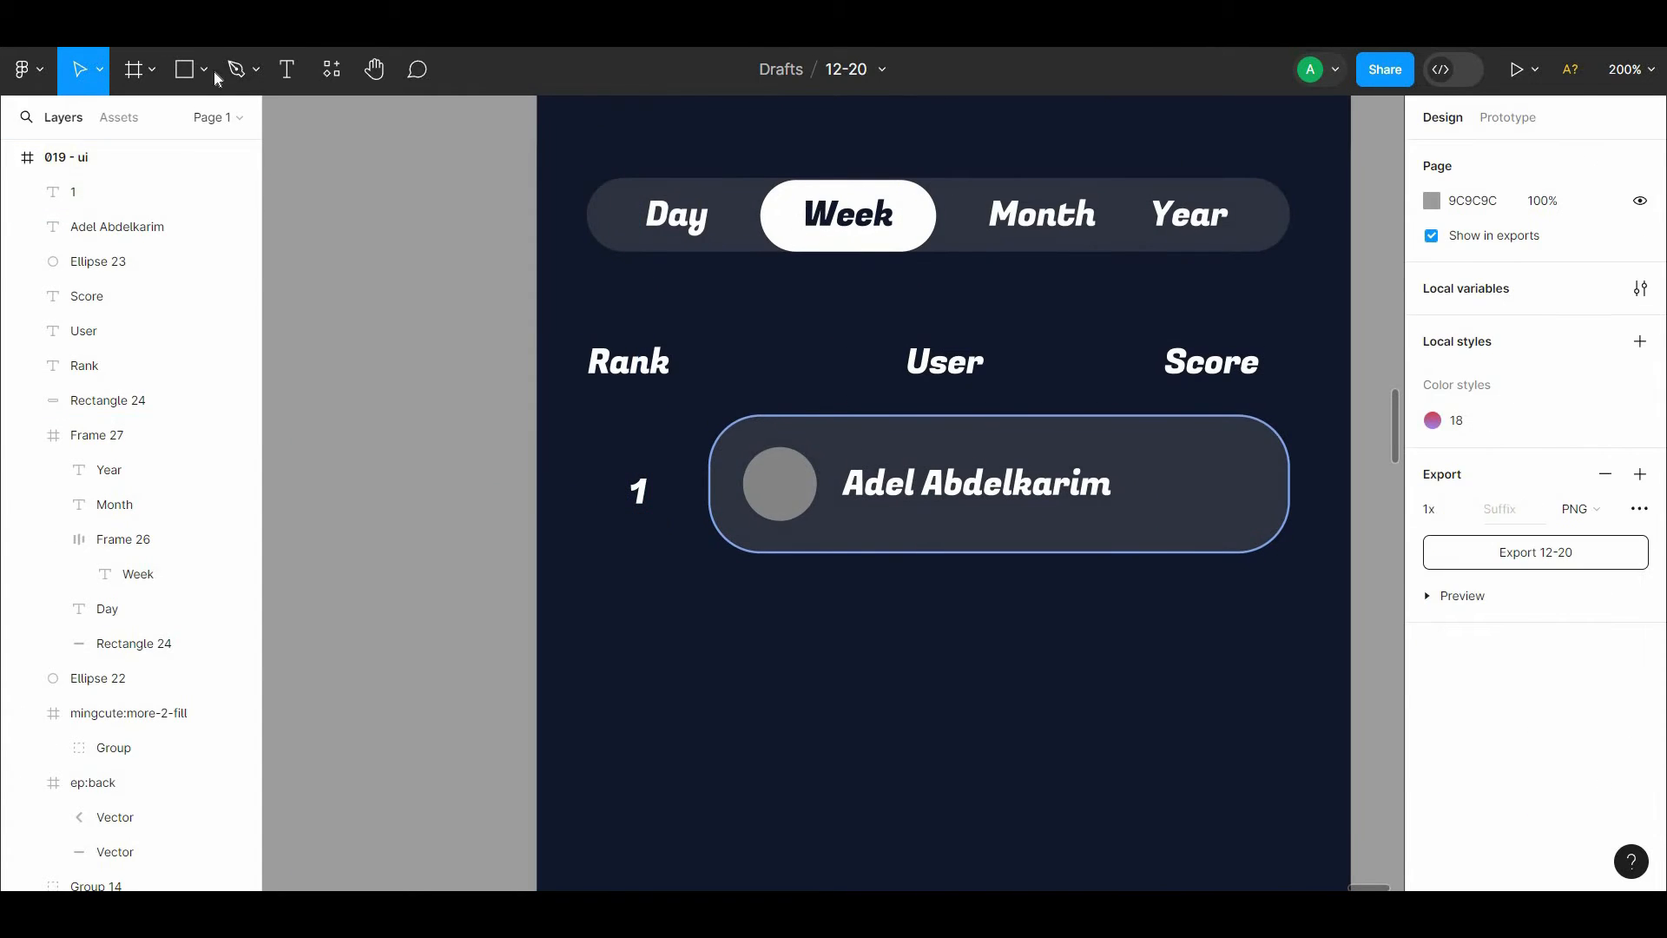
click(213, 73)
click(227, 197)
click(204, 69)
click(217, 224)
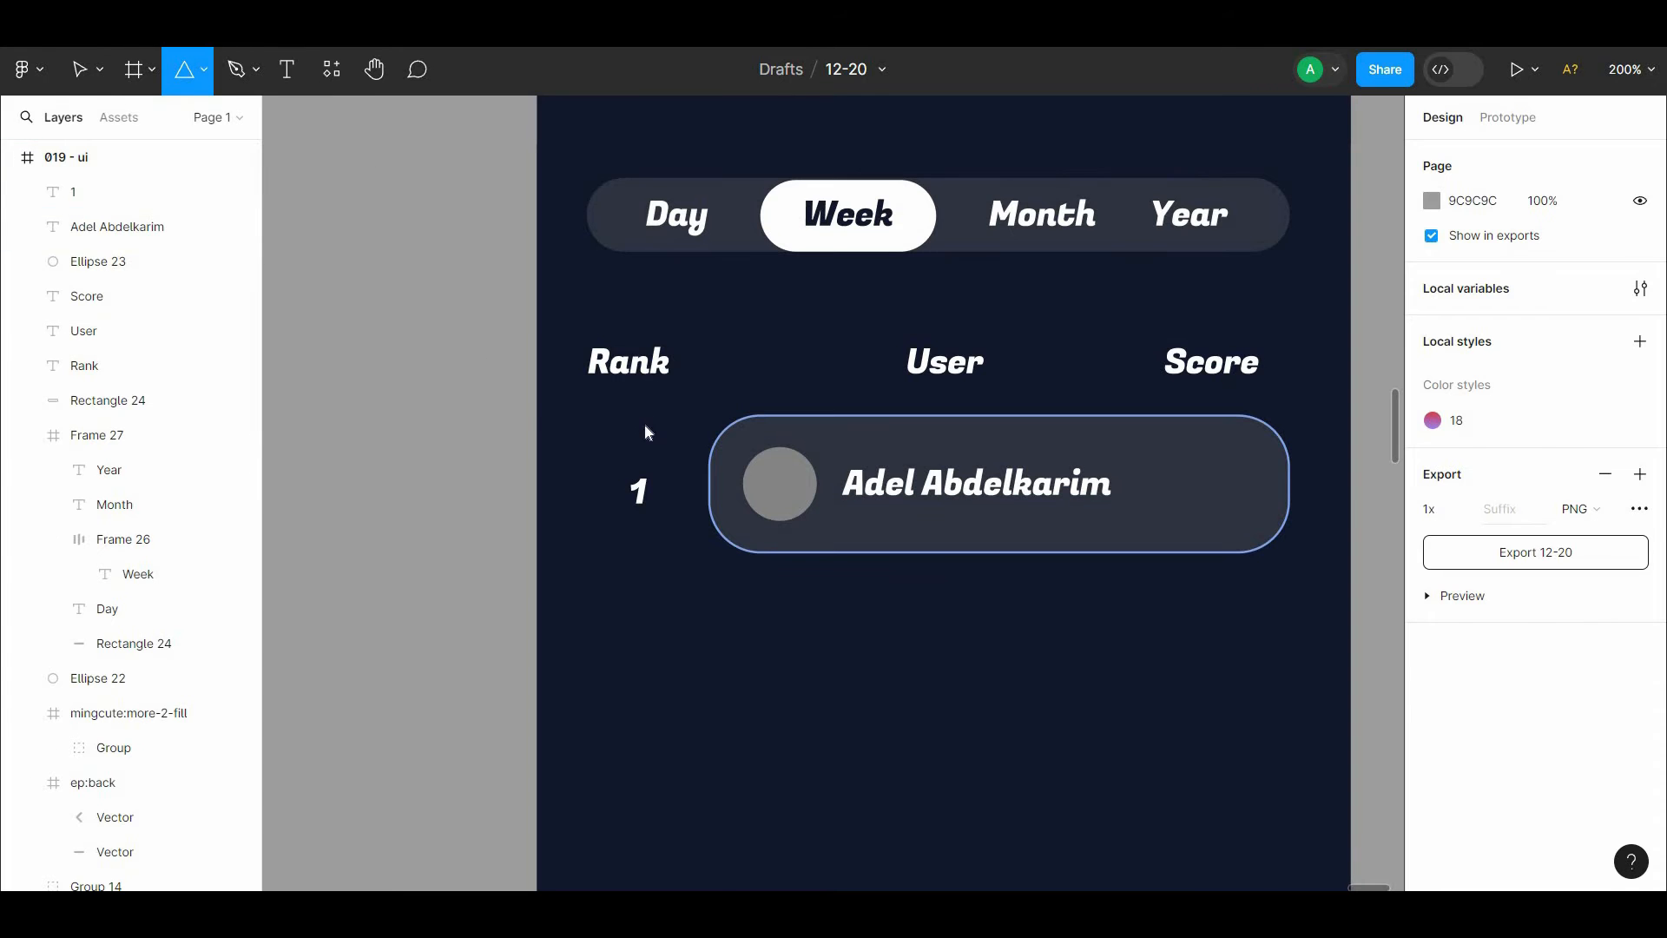
click(645, 425)
drag(645, 425, 653, 453)
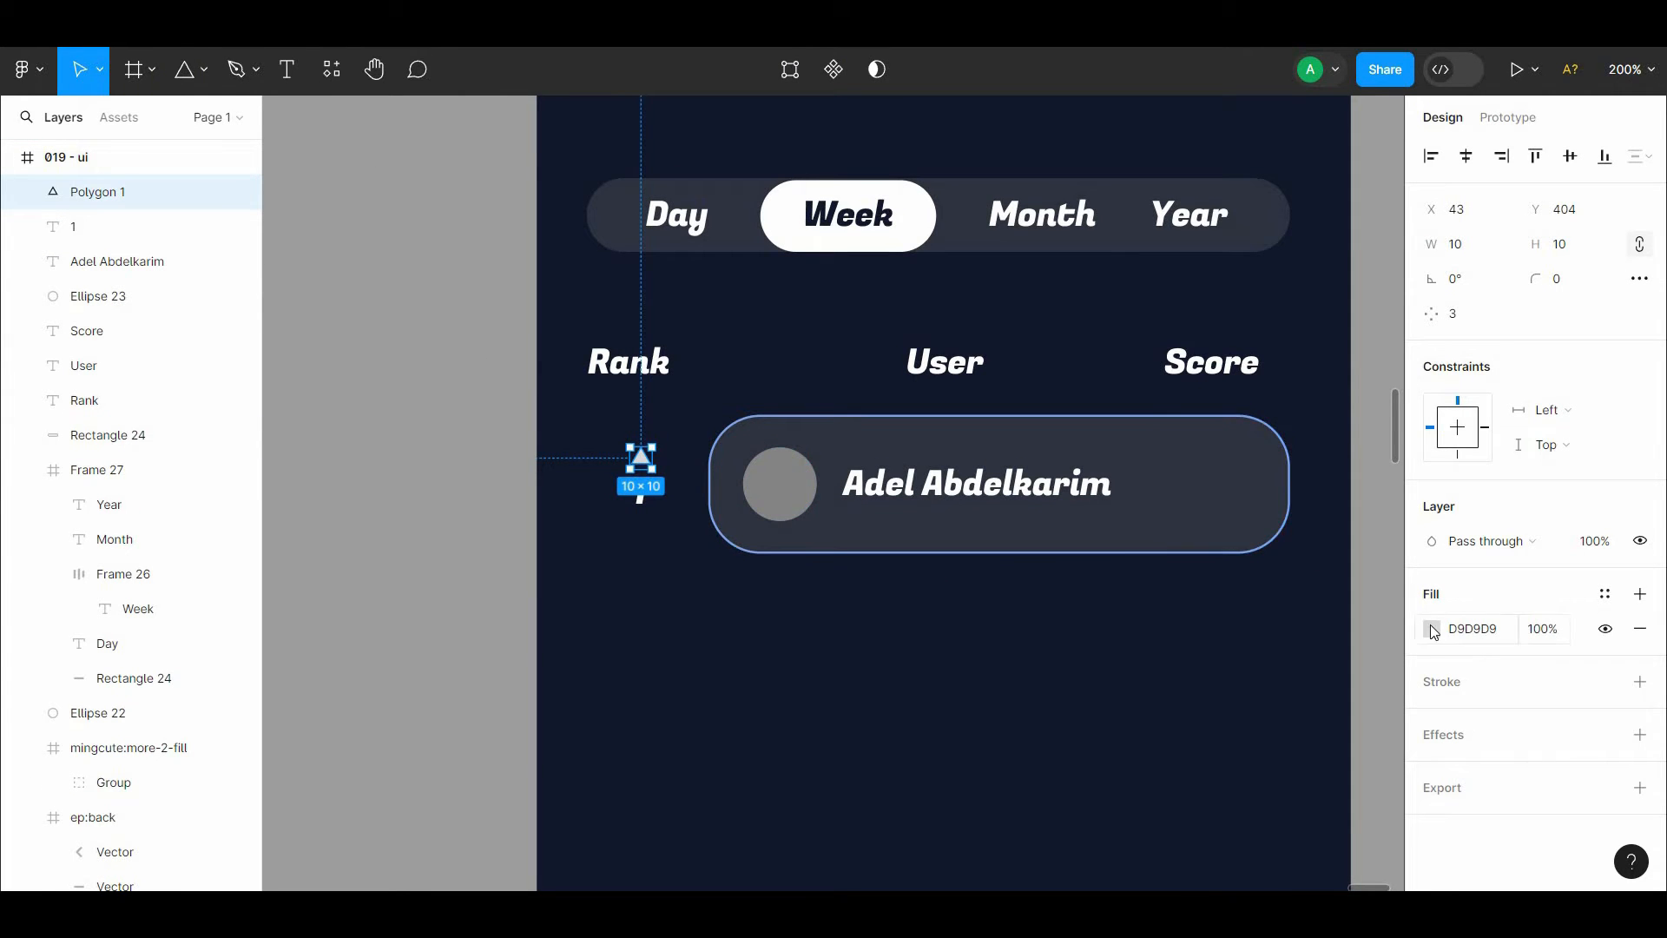
Step: Fill the small triangle with green 34C110
click(1431, 628)
text(34C759)
key(Return)
click(577, 502)
Step: Position the rank number 1 directly beneath the green triangle and nudge it right to centre it
scroll(577, 501, down, 1)
scroll(576, 502, down, 1)
click(573, 395)
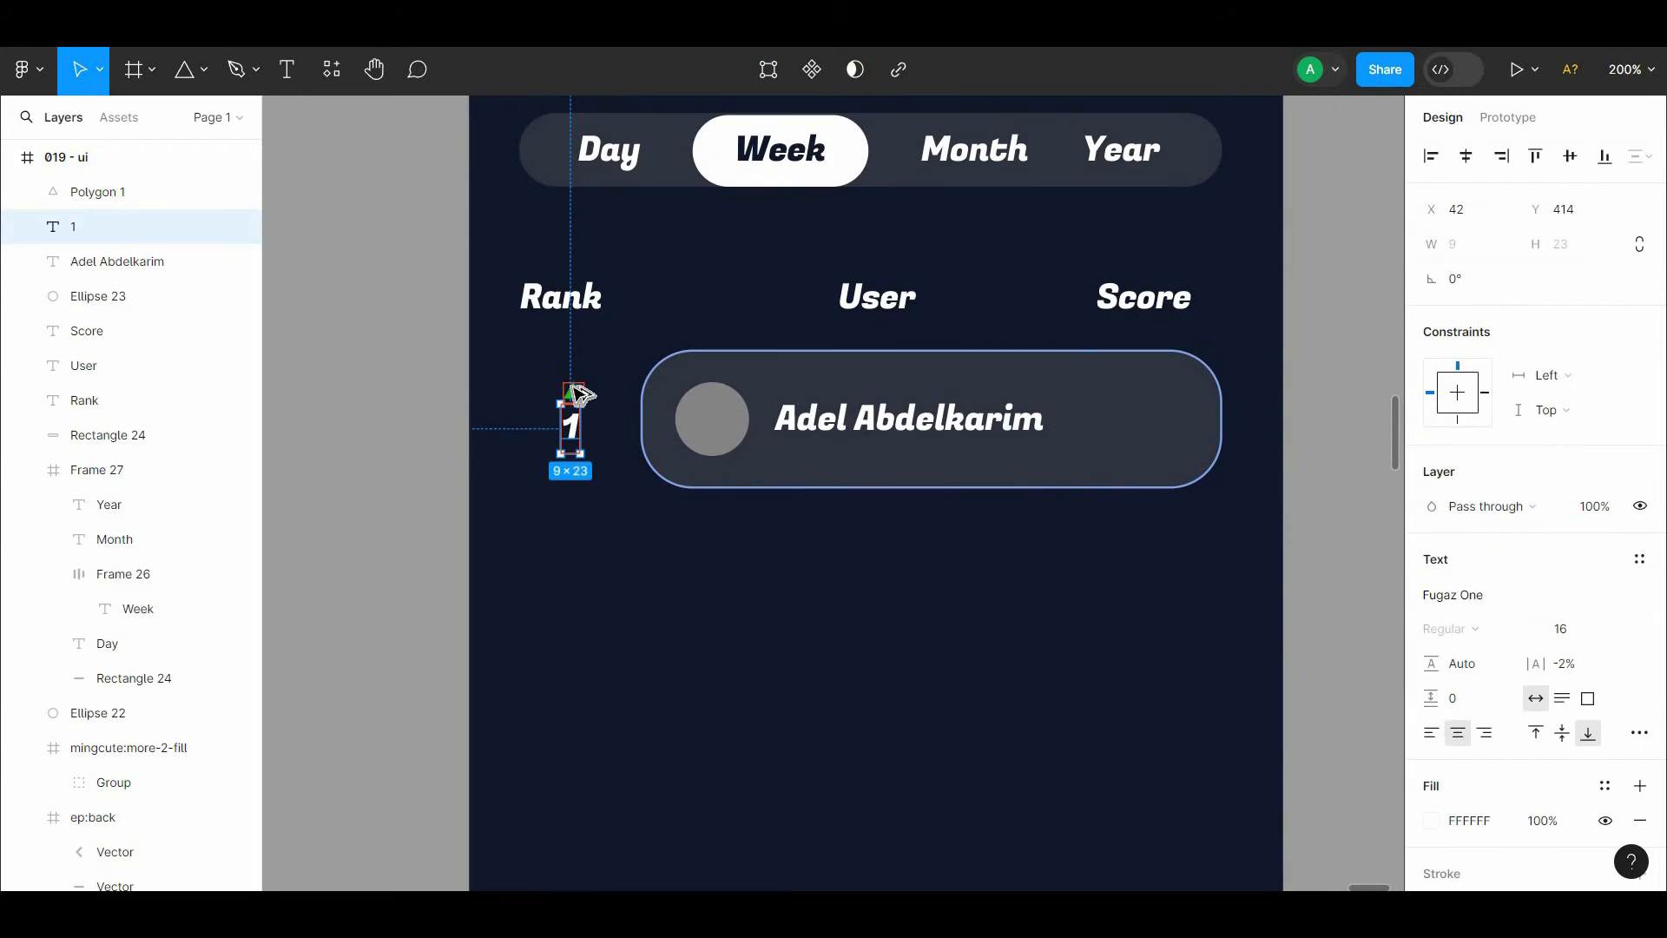
key(Right)
Step: Wrap the triangle and rank number 1 in a frame and shift it left to centre under the Rank heading
shift+click(577, 393)
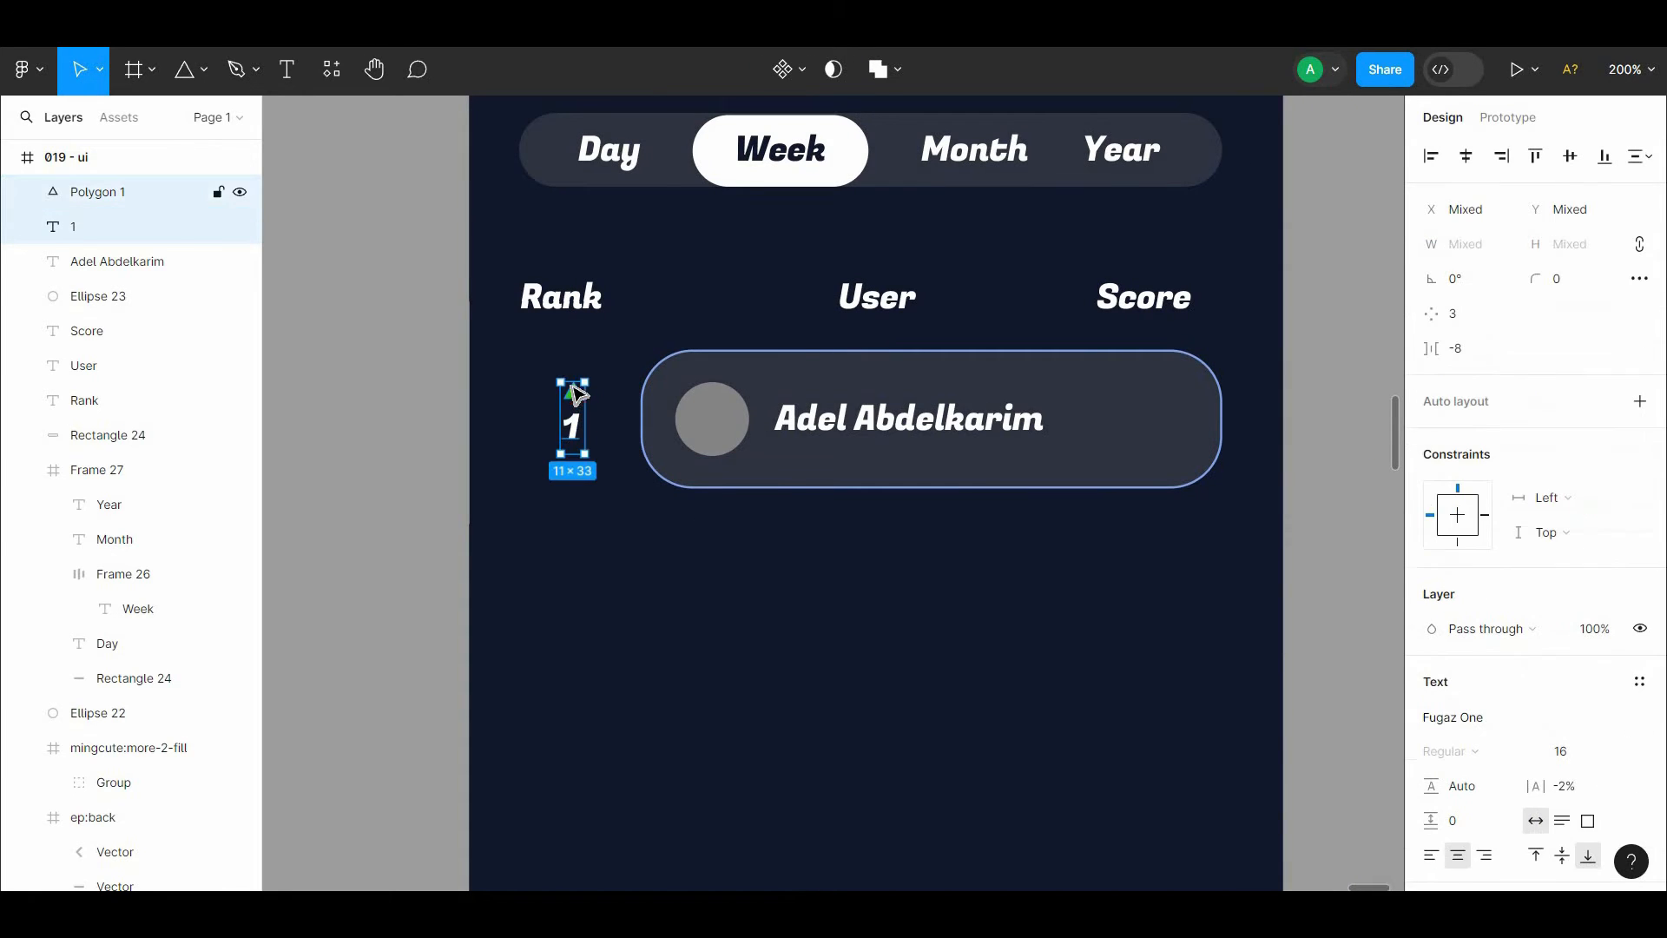
right_click(572, 408)
click(616, 523)
drag(574, 426, 562, 425)
click(492, 529)
Step: Duplicate the complete ranking row, including its rank number and triangle, directly below the first row
key(ctrl+minus)
drag(491, 529, 416, 506)
drag(697, 430, 756, 508)
drag(1003, 499, 694, 614)
Step: Change the duplicated row's rank number to 2
click(552, 514)
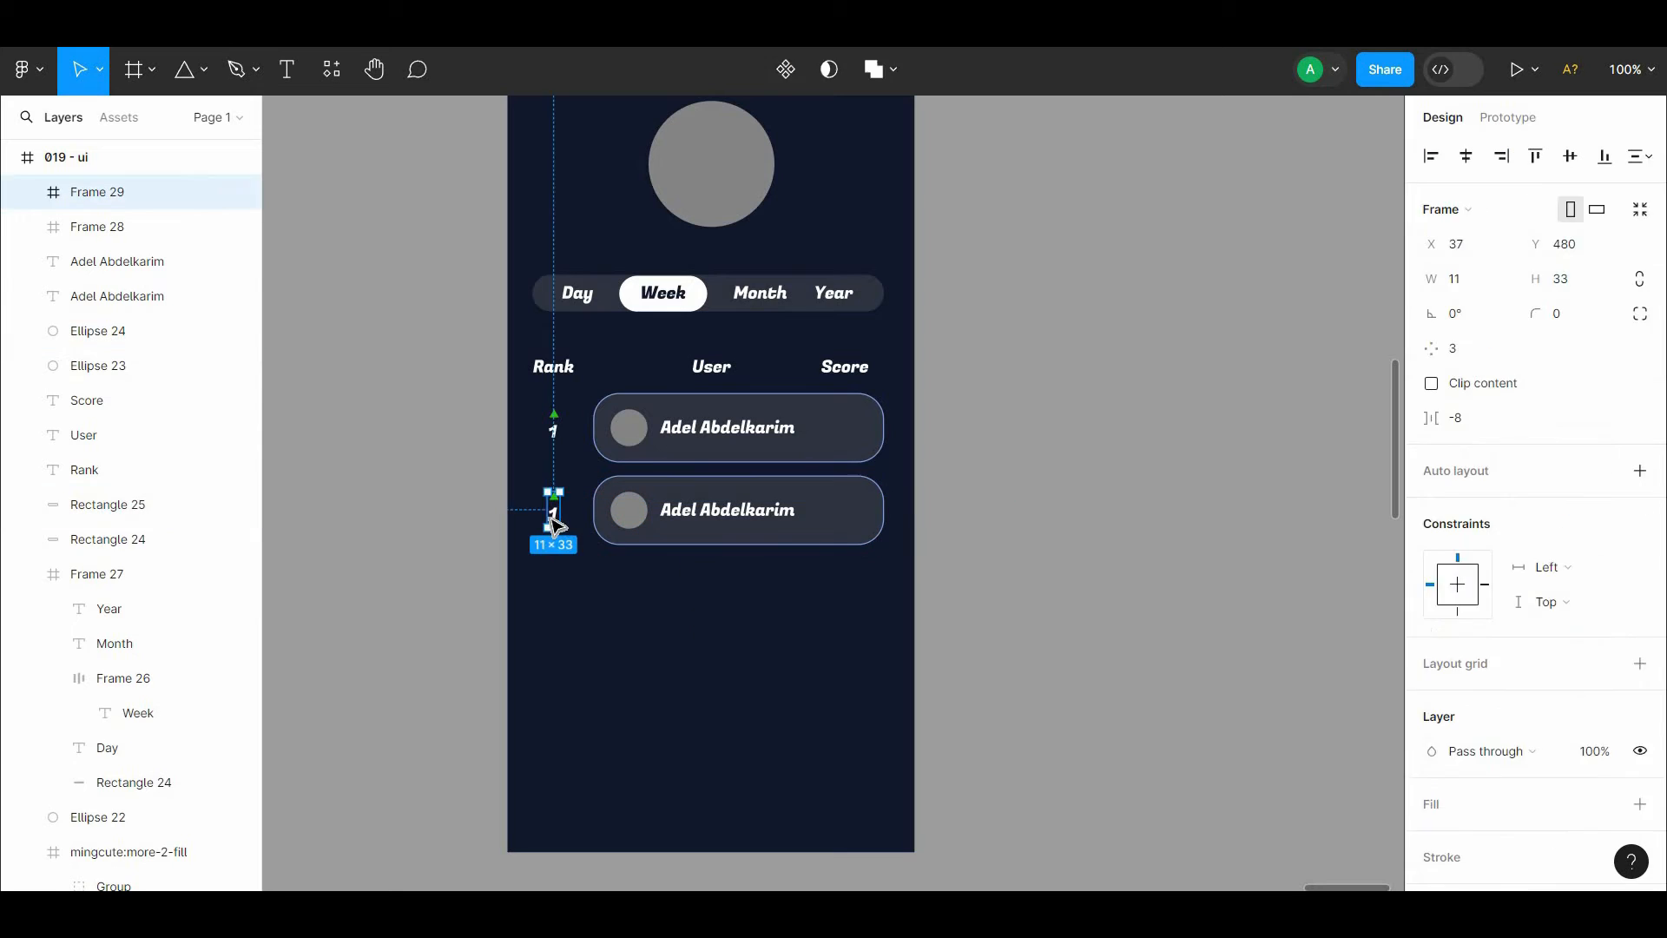
click(552, 514)
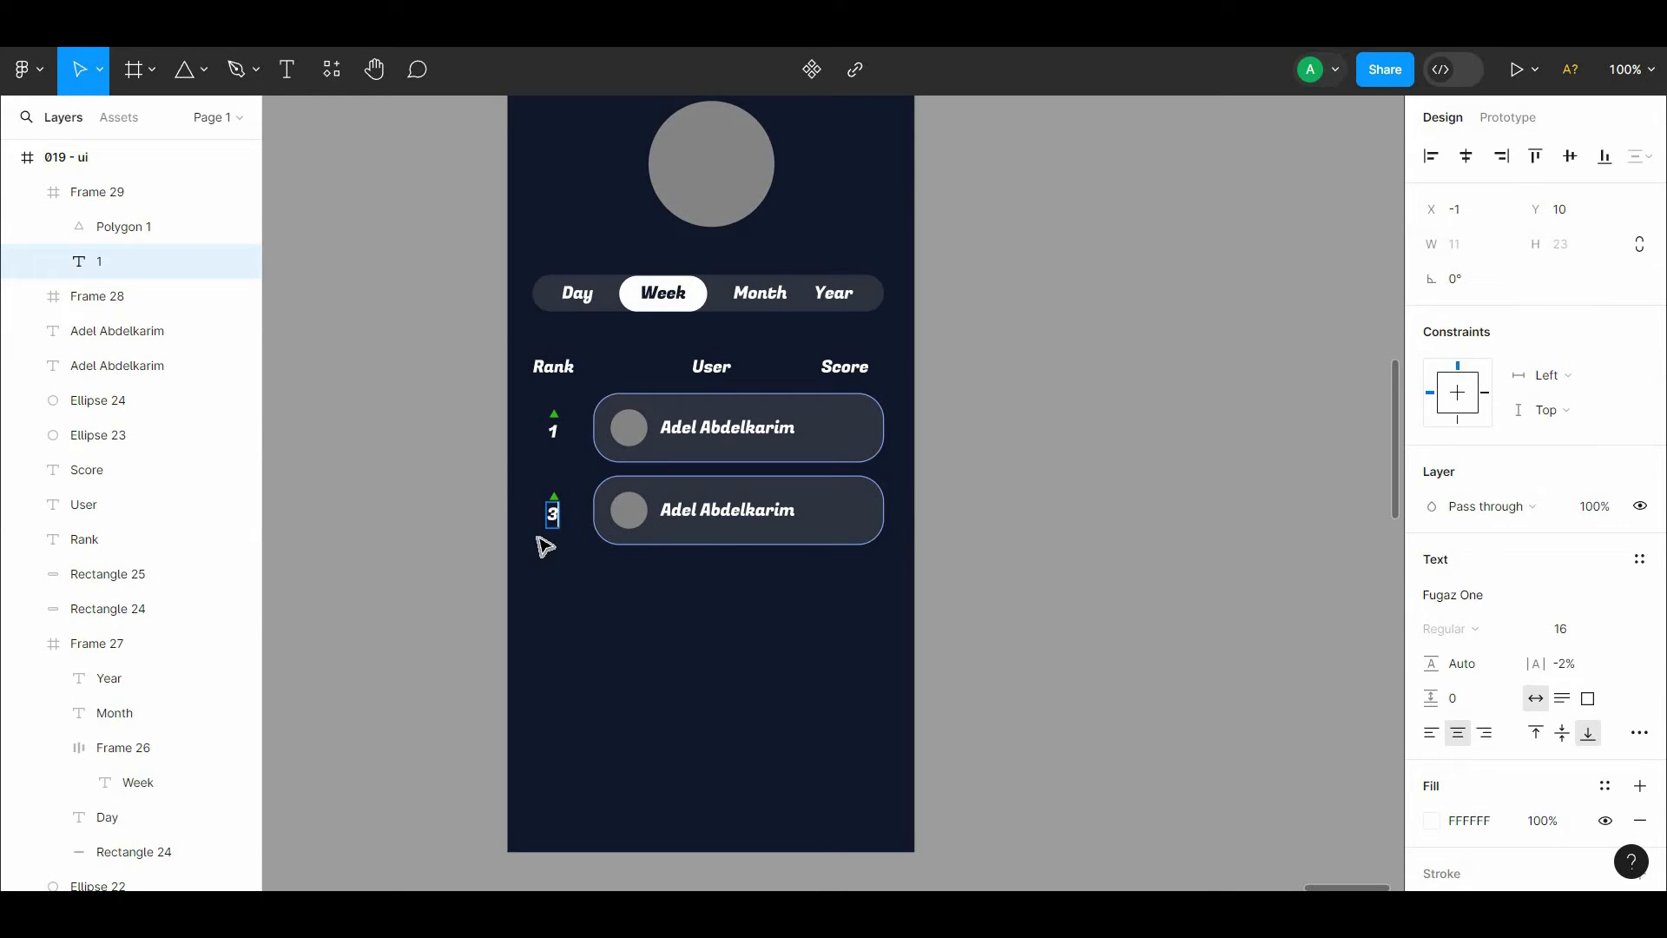
click(560, 576)
click(561, 576)
Step: Place a copy of the green triangle below the rank number 2 and delete the original above it
double_click(554, 498)
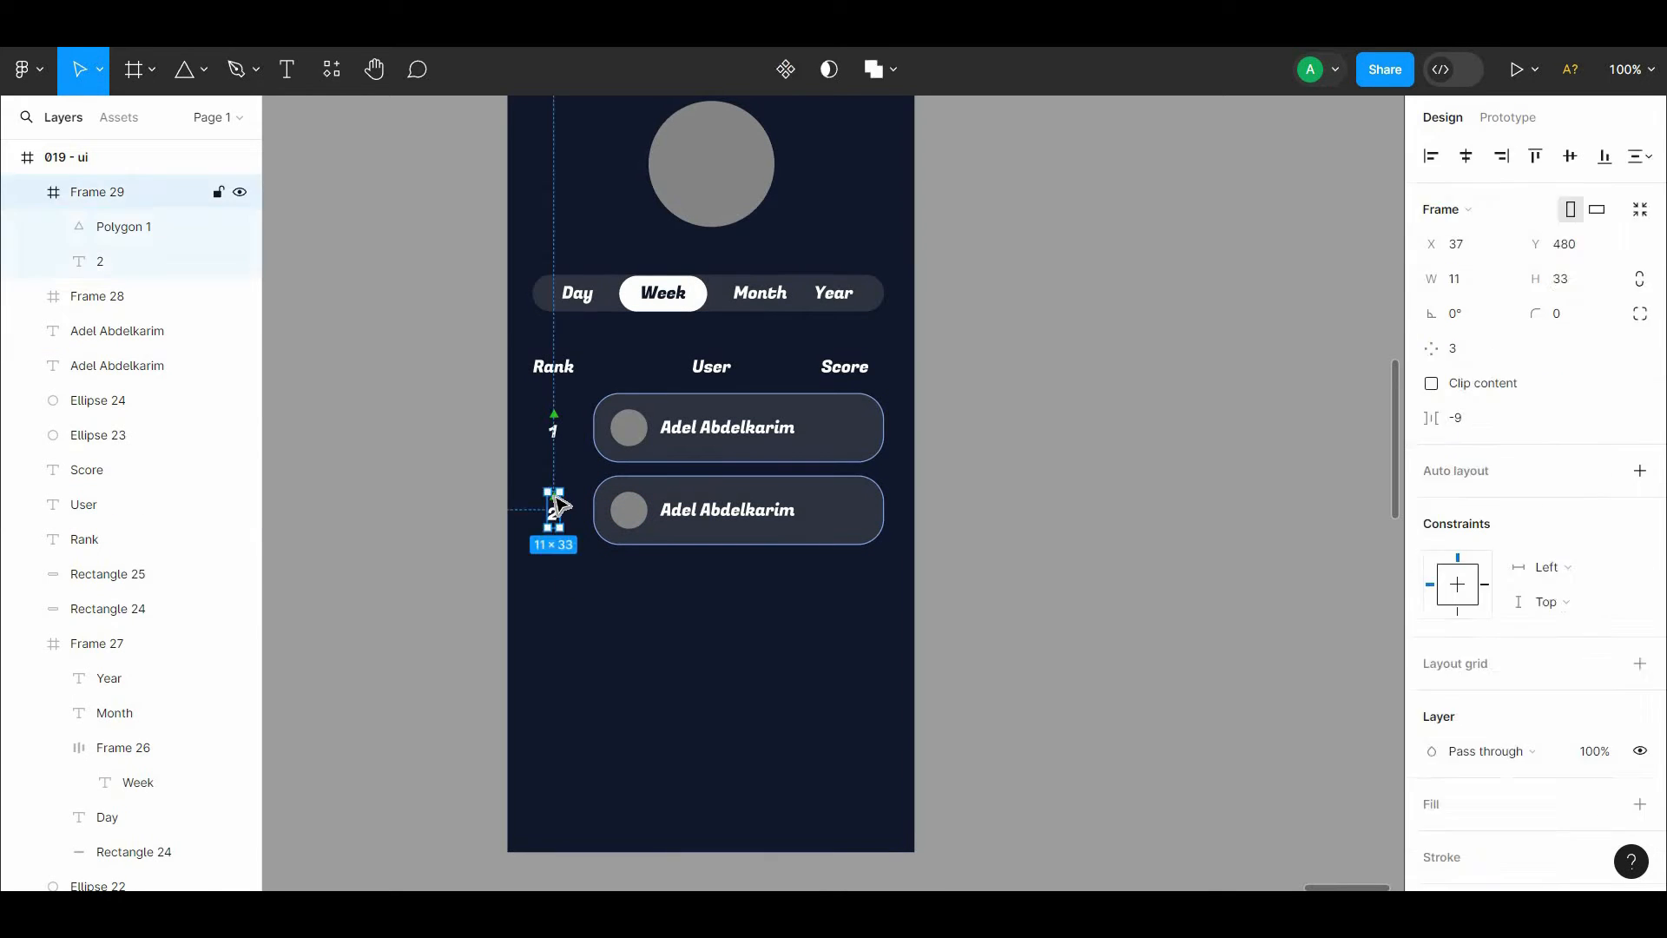
click(1438, 633)
click(446, 554)
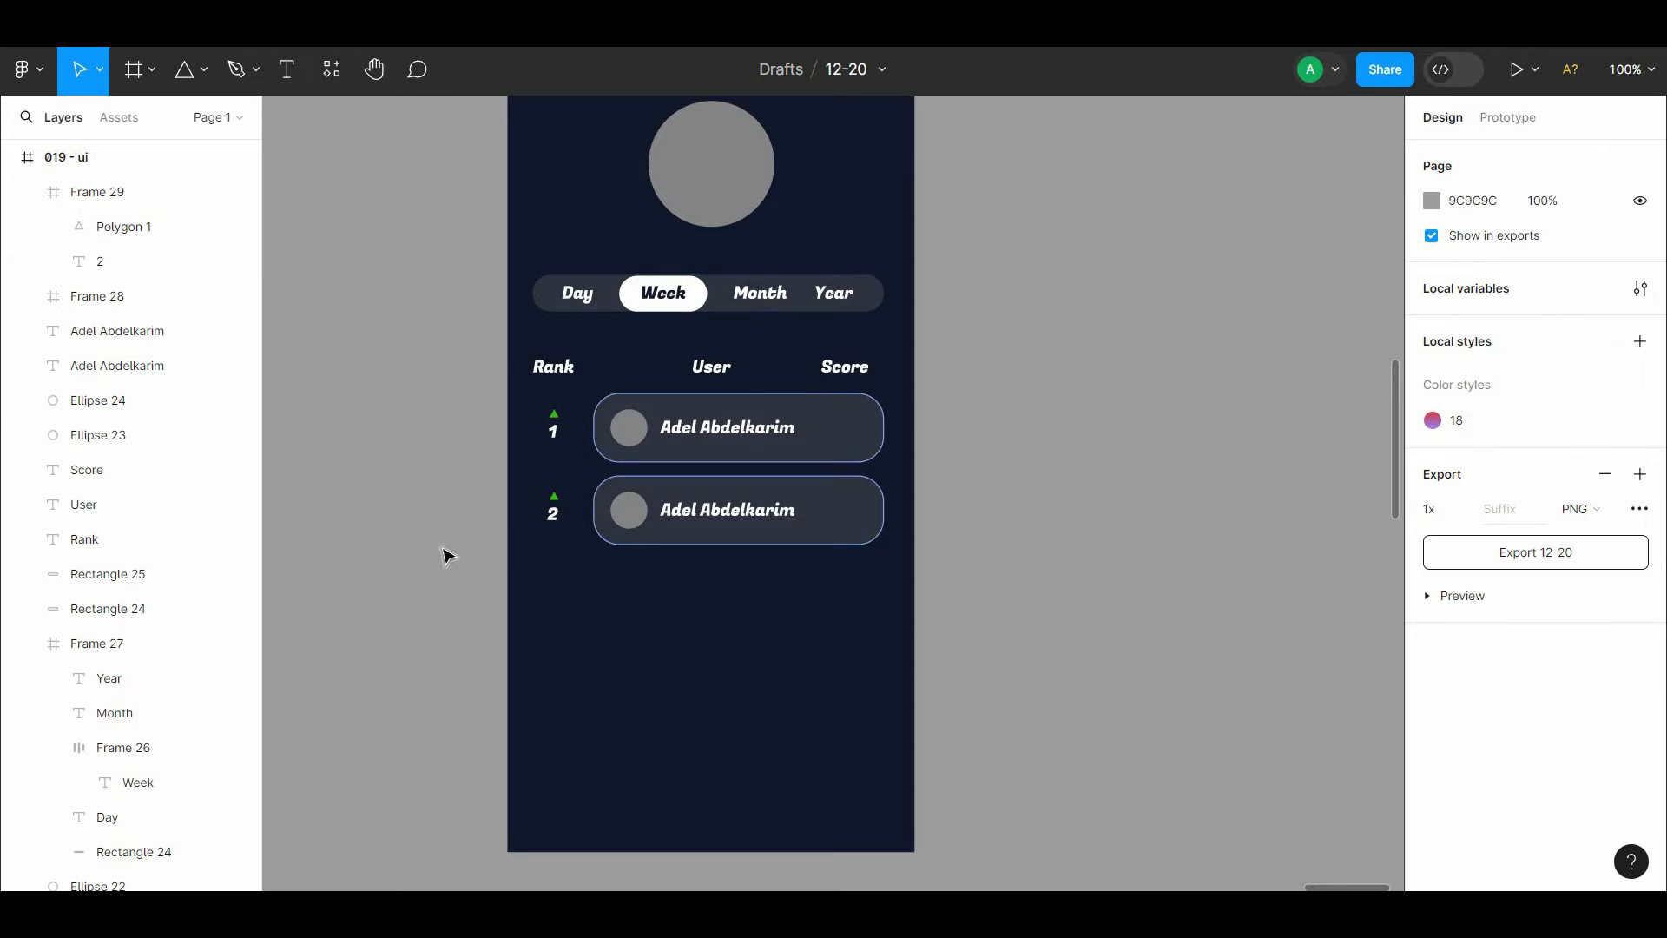
scroll(493, 517, up, 5)
double_click(615, 483)
drag(612, 482, 622, 545)
double_click(613, 482)
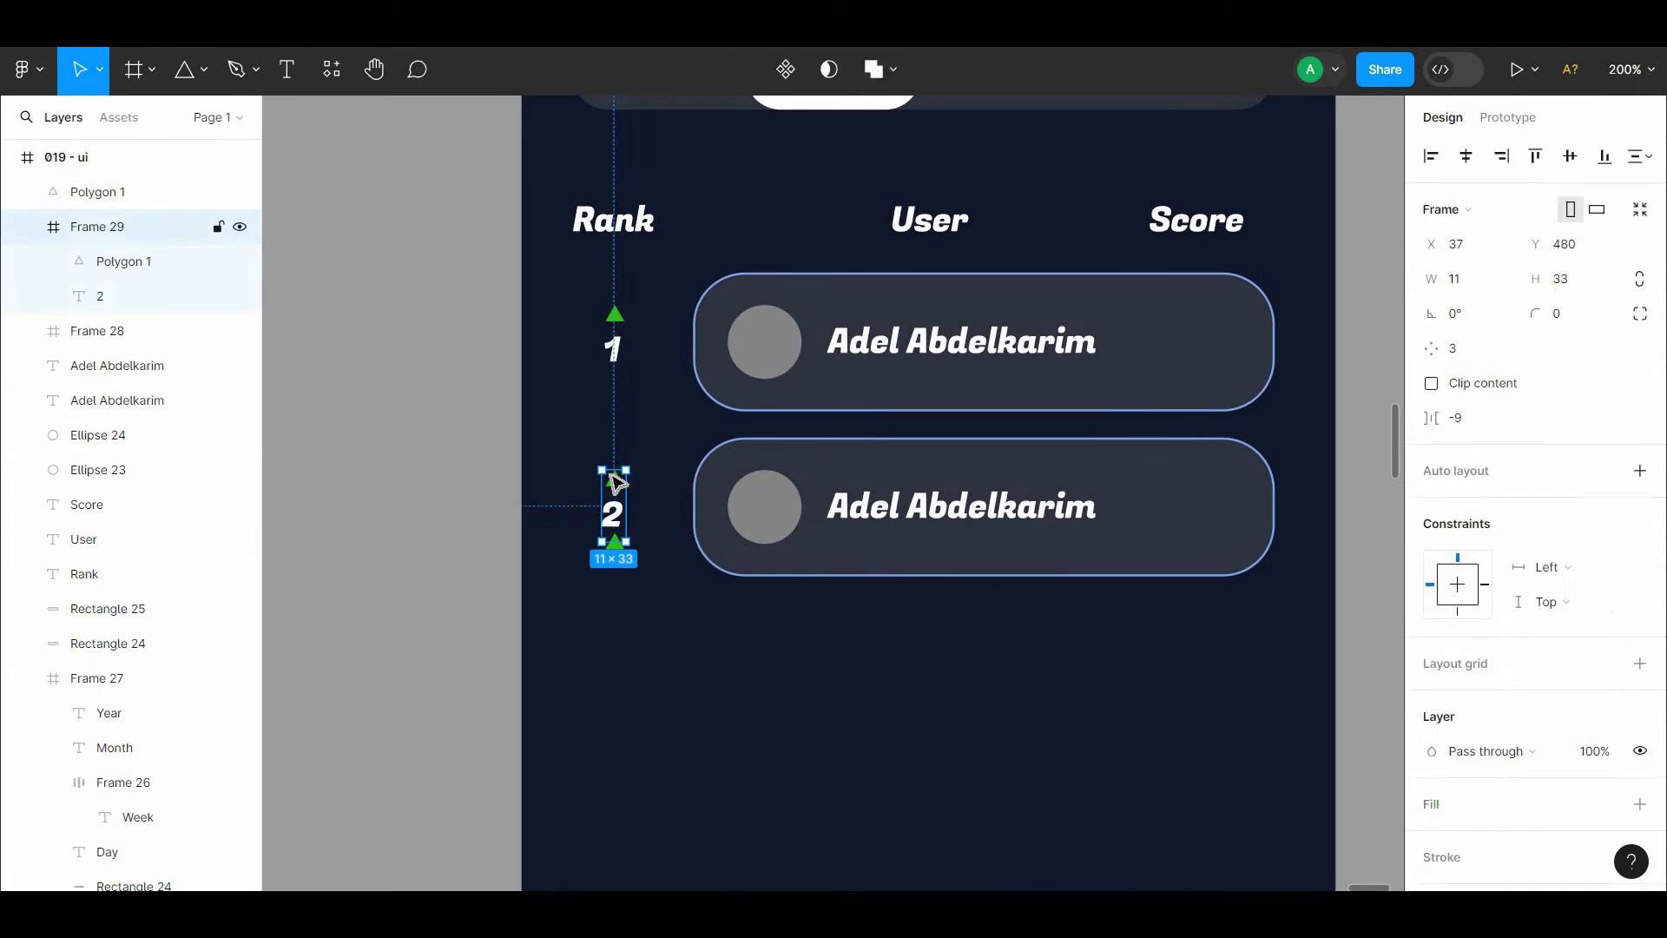
key(Delete)
Step: Take the rank number 2 out of its frame and place it just above the triangle
click(616, 544)
click(613, 491)
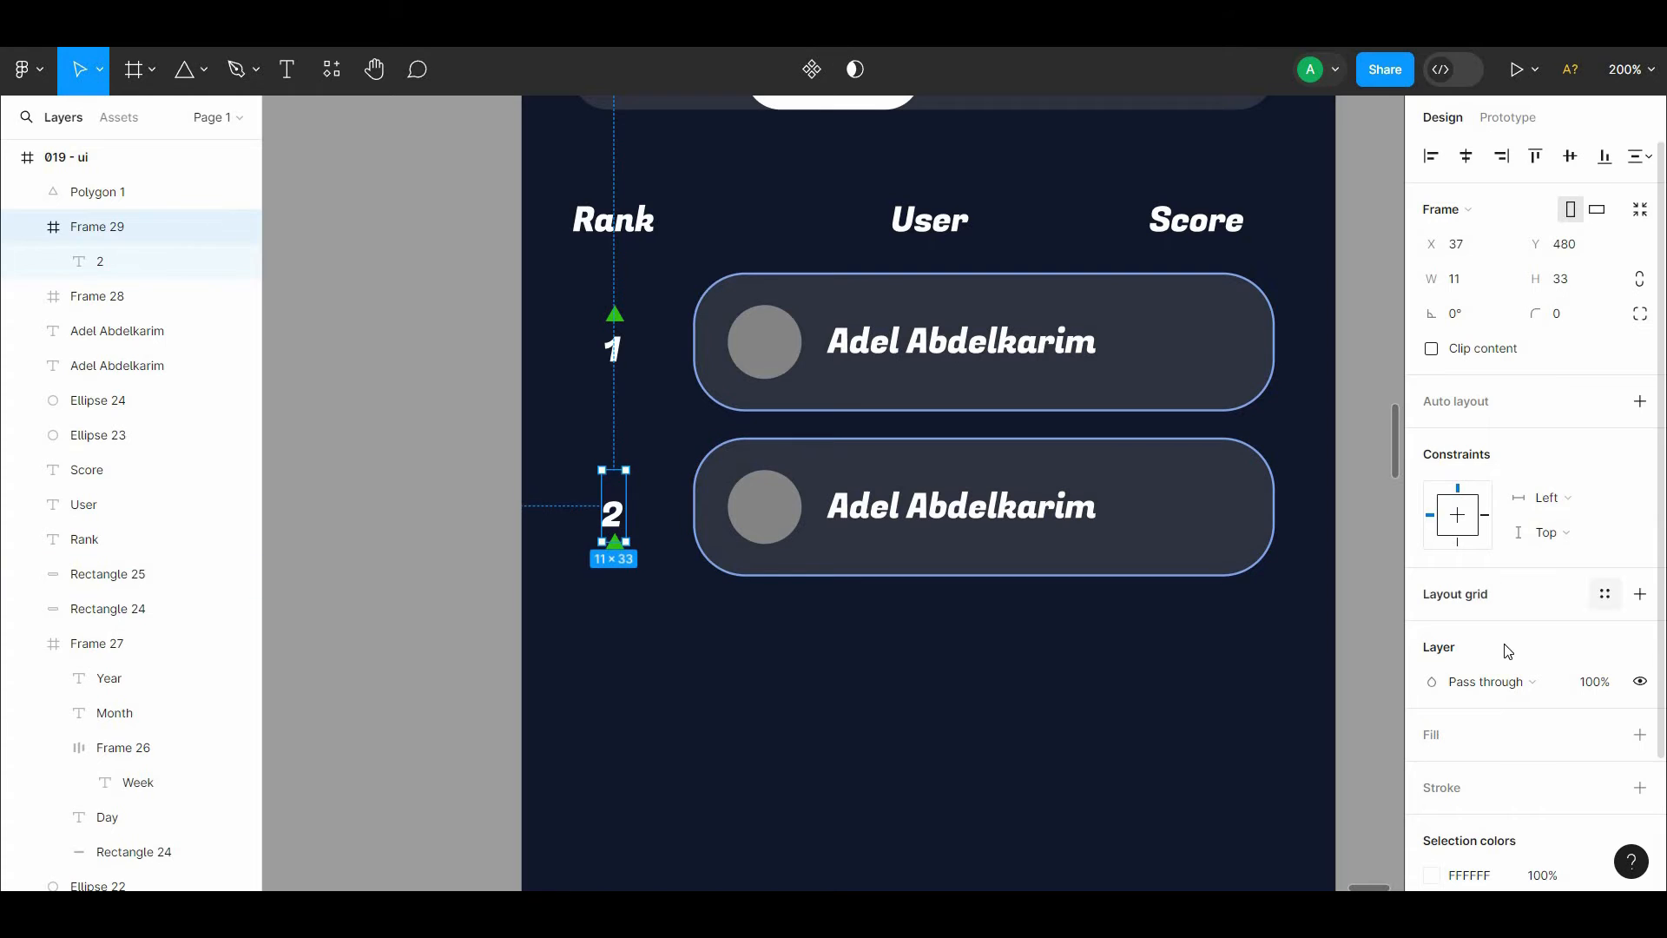
click(613, 527)
key(ctrl+z)
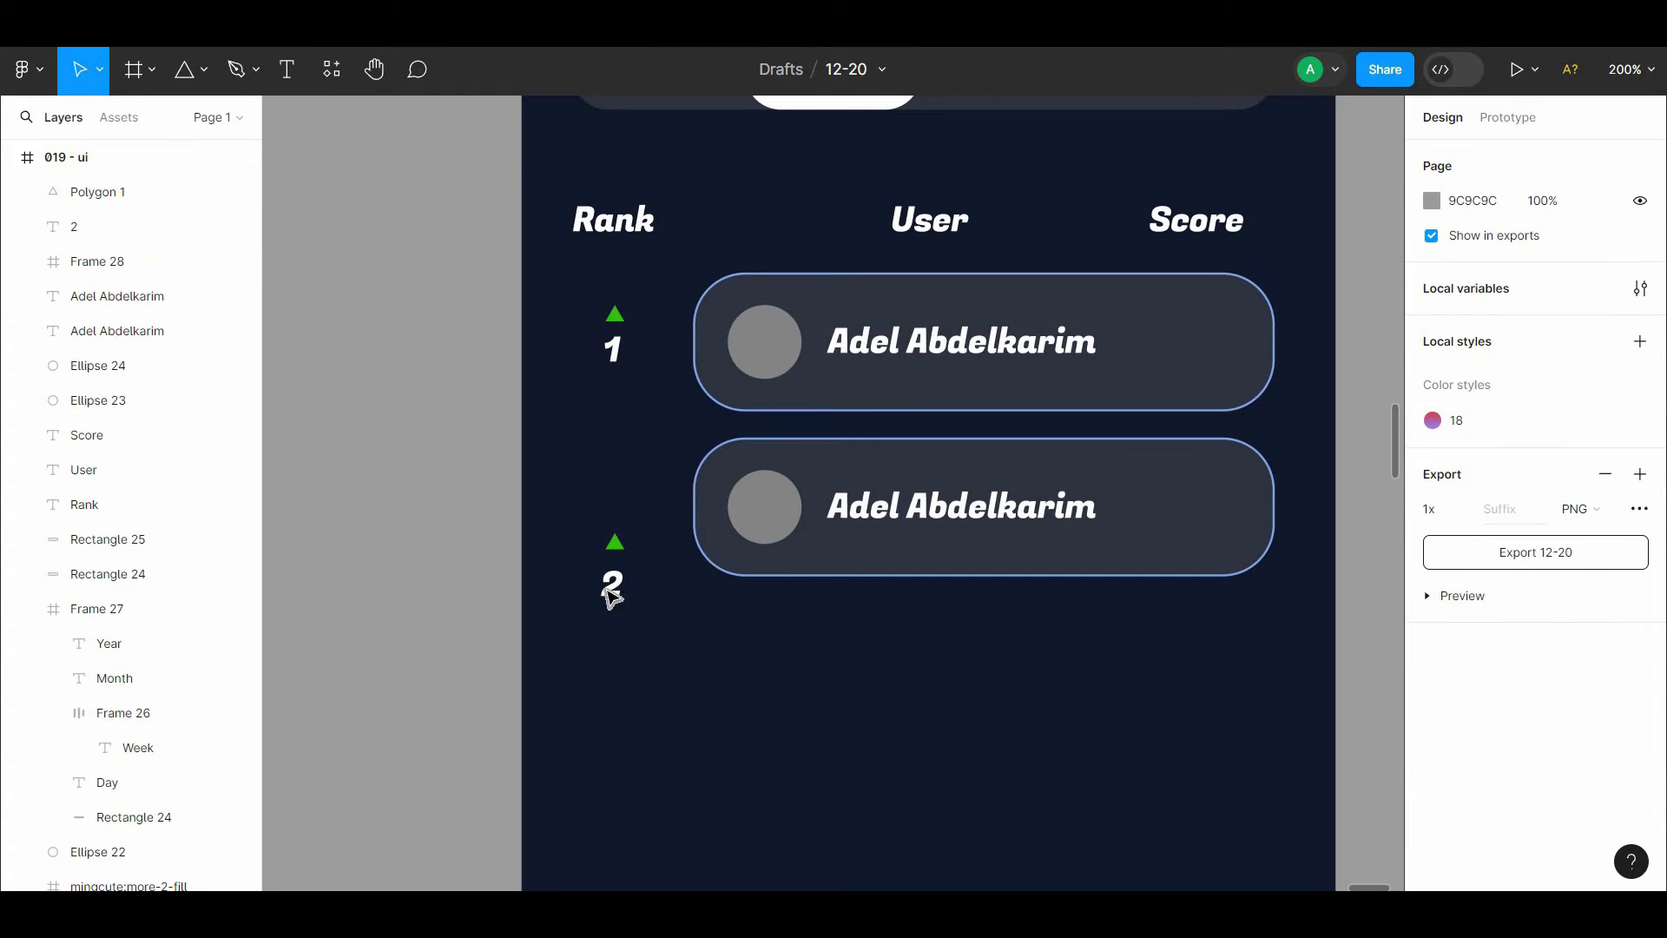
drag(611, 581, 618, 532)
Step: Rotate the triangle below rank number 2 to 180° and set its fill to red E32D2D
click(617, 541)
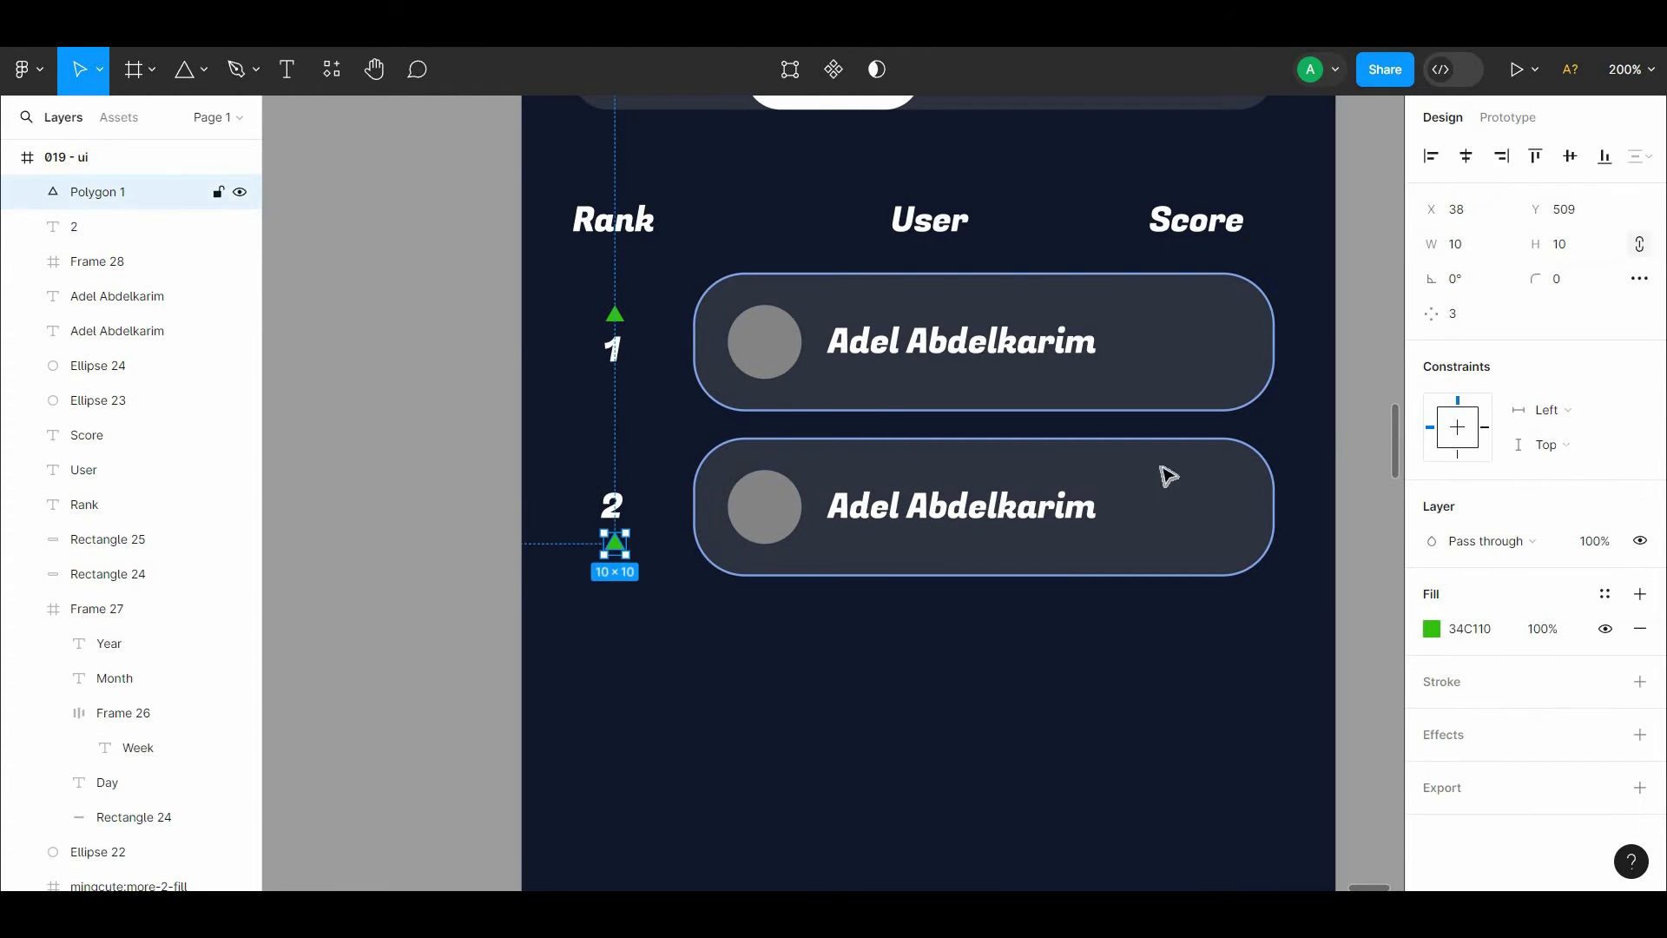
text(180)
click(607, 562)
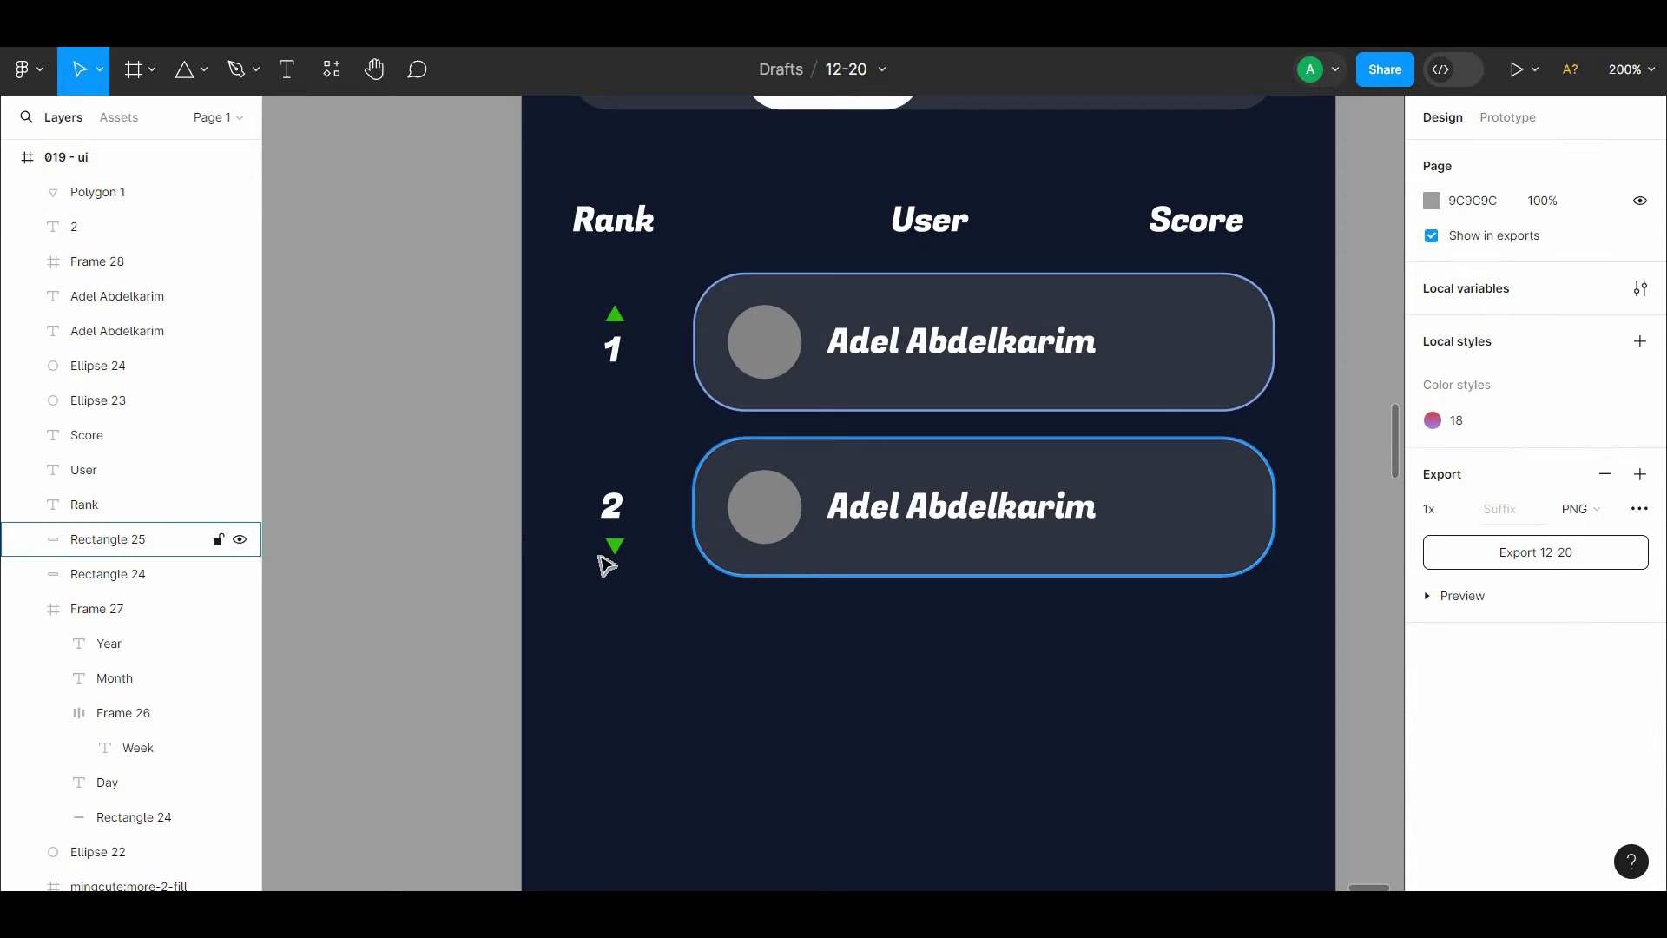
click(614, 544)
click(1431, 628)
click(1250, 831)
click(894, 737)
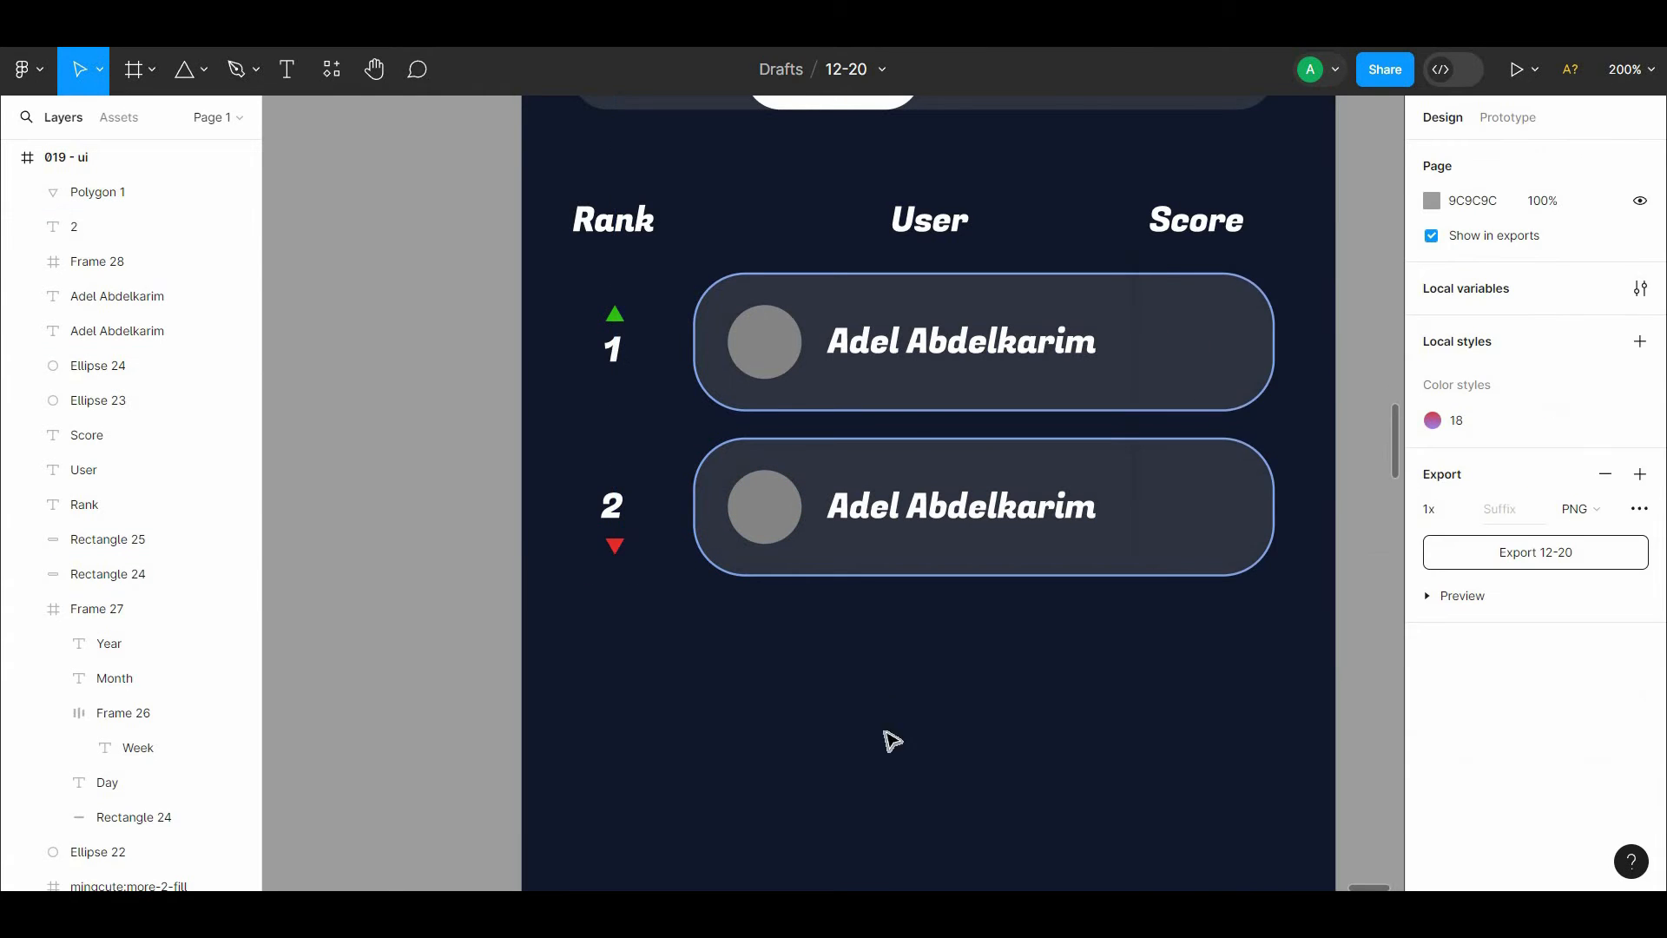
Step: Check how rank number 2 and its red triangle line up with the first row's rank marker
scroll(622, 589, up, 1)
click(621, 588)
shift+click(623, 549)
shift+click(631, 401)
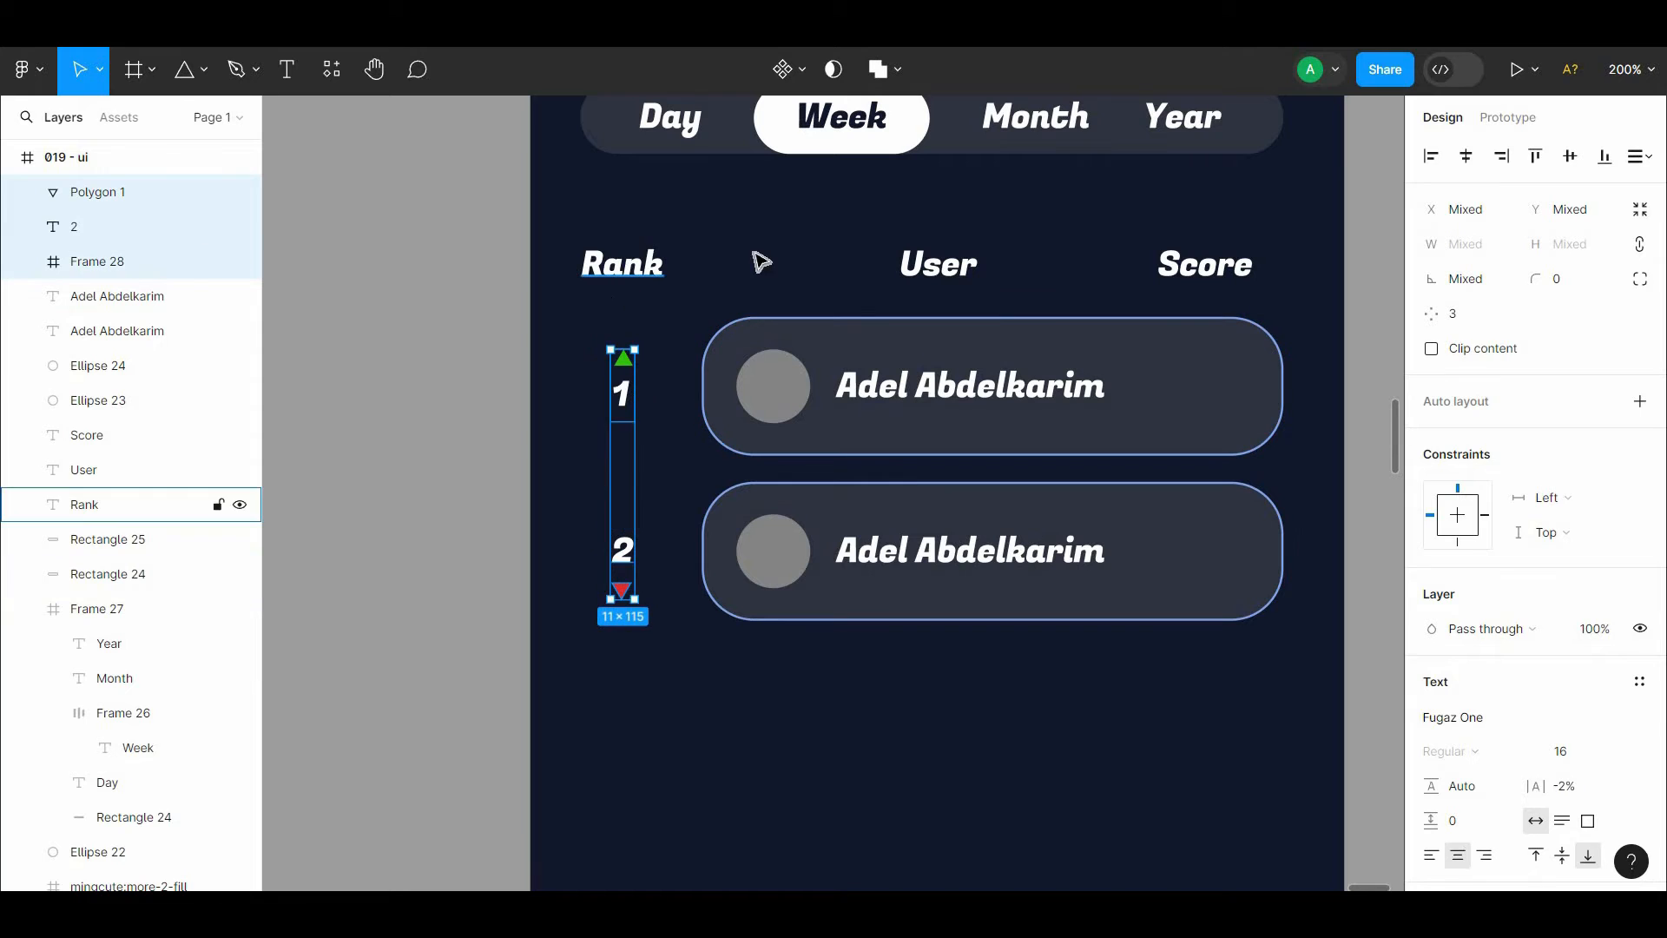
click(897, 699)
scroll(583, 556, down, 1)
click(580, 553)
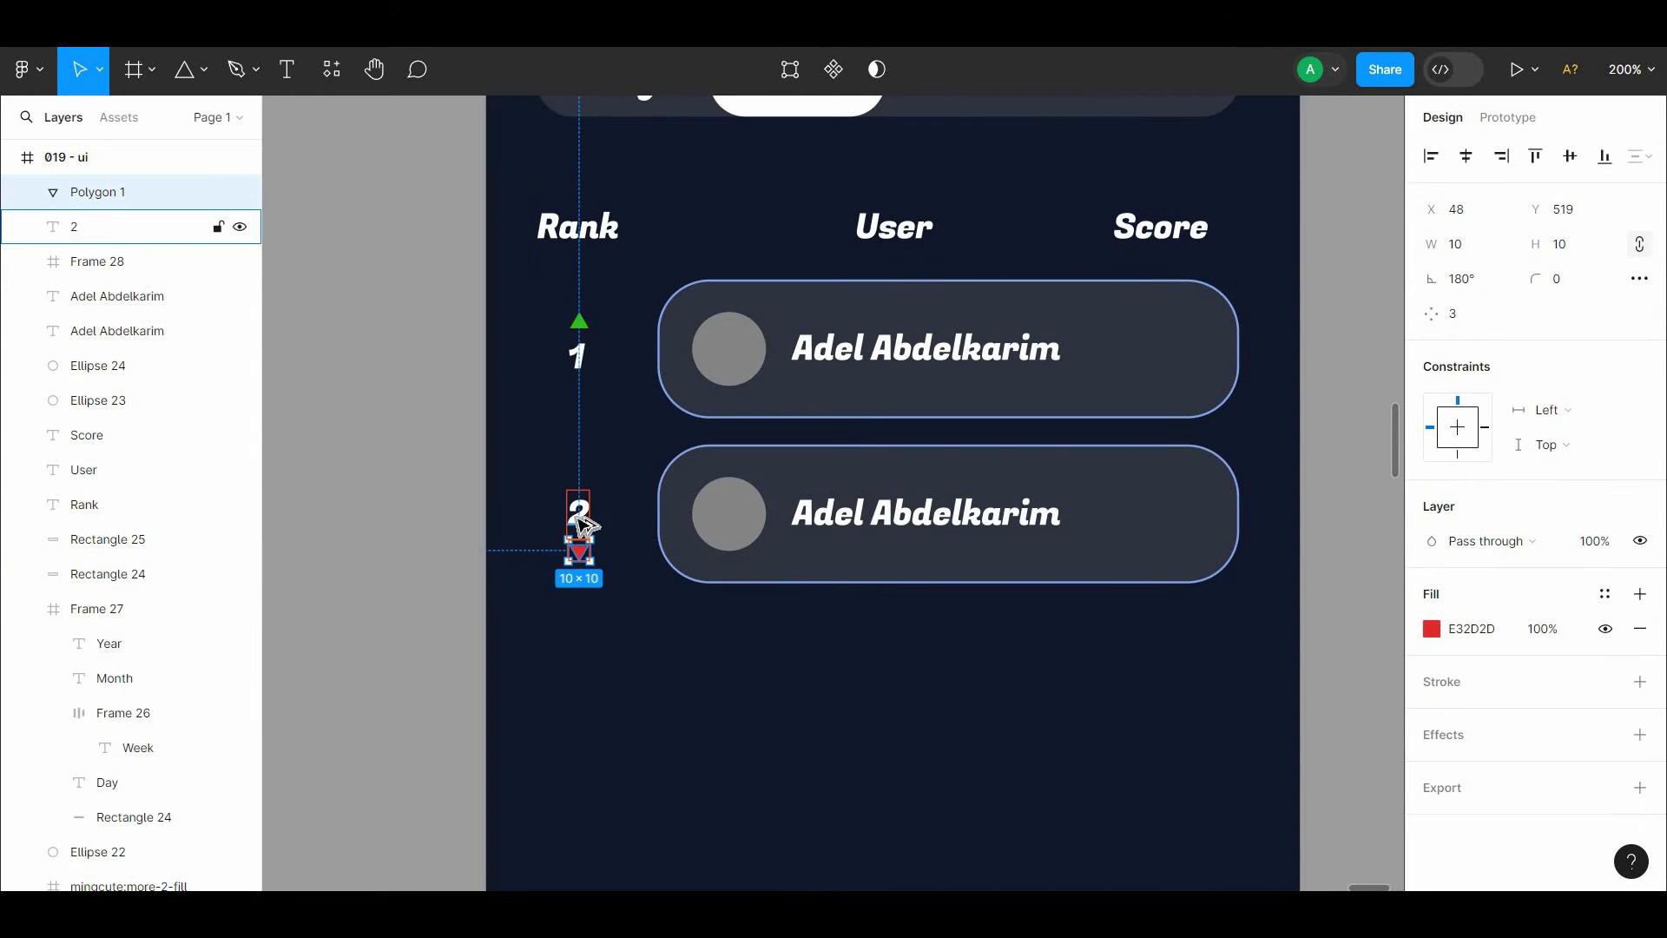
drag(580, 553, 584, 525)
shift+click(580, 519)
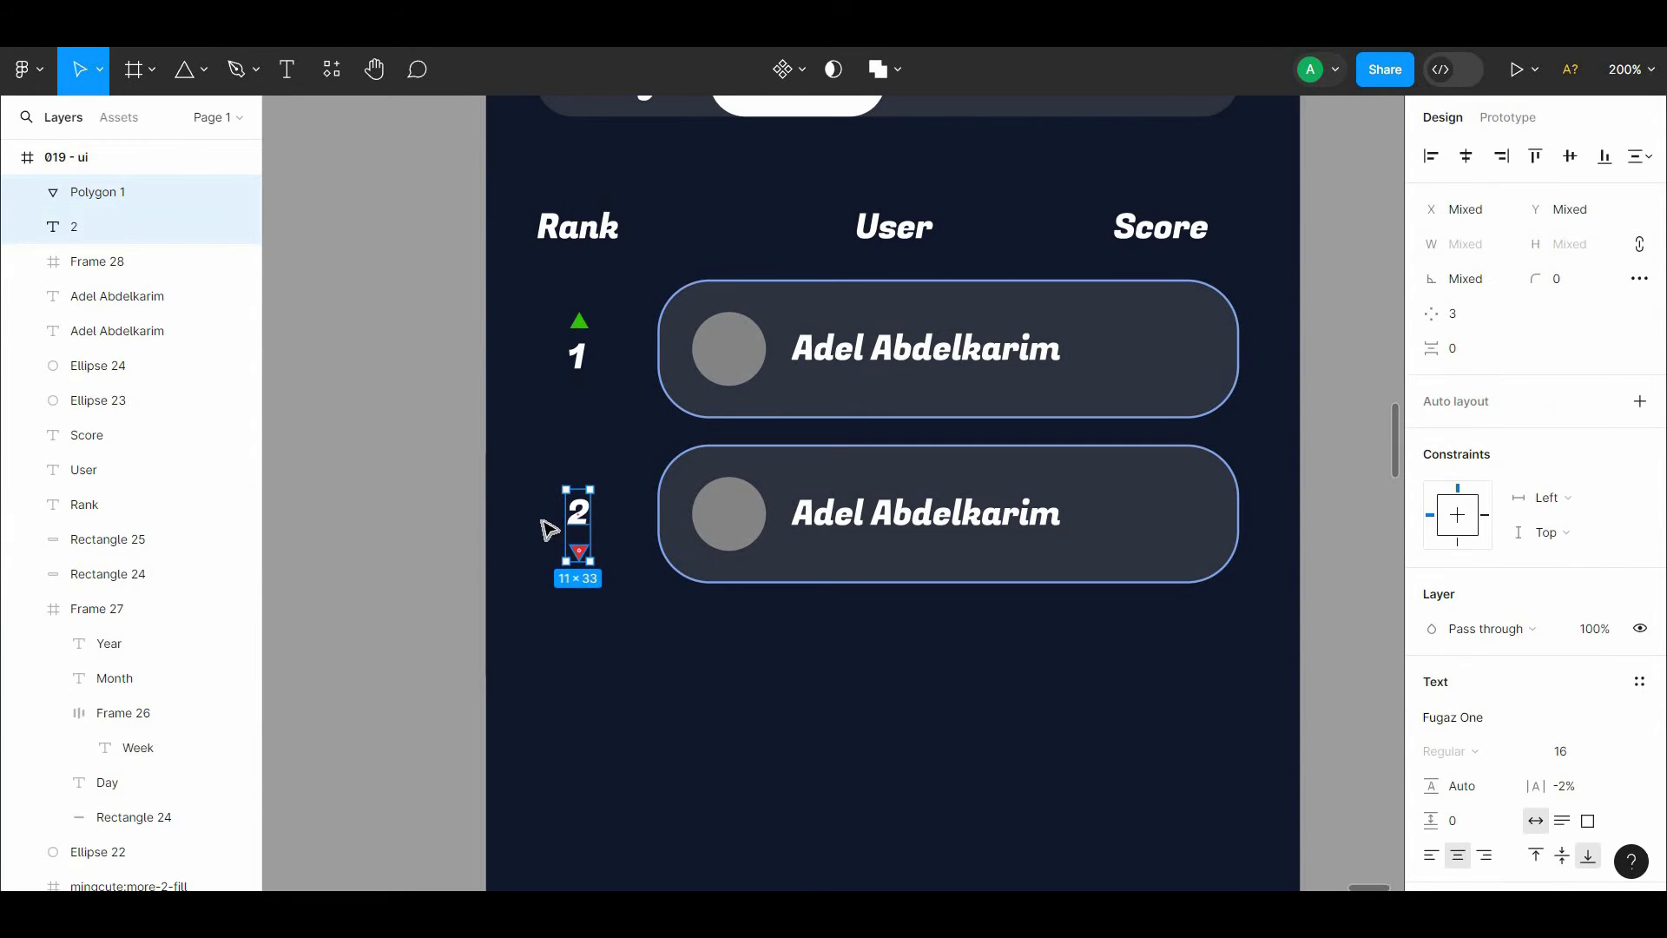
click(699, 668)
Step: Duplicate the second ranking row with its rank number and red triangle directly below as a third row
key(shift+0)
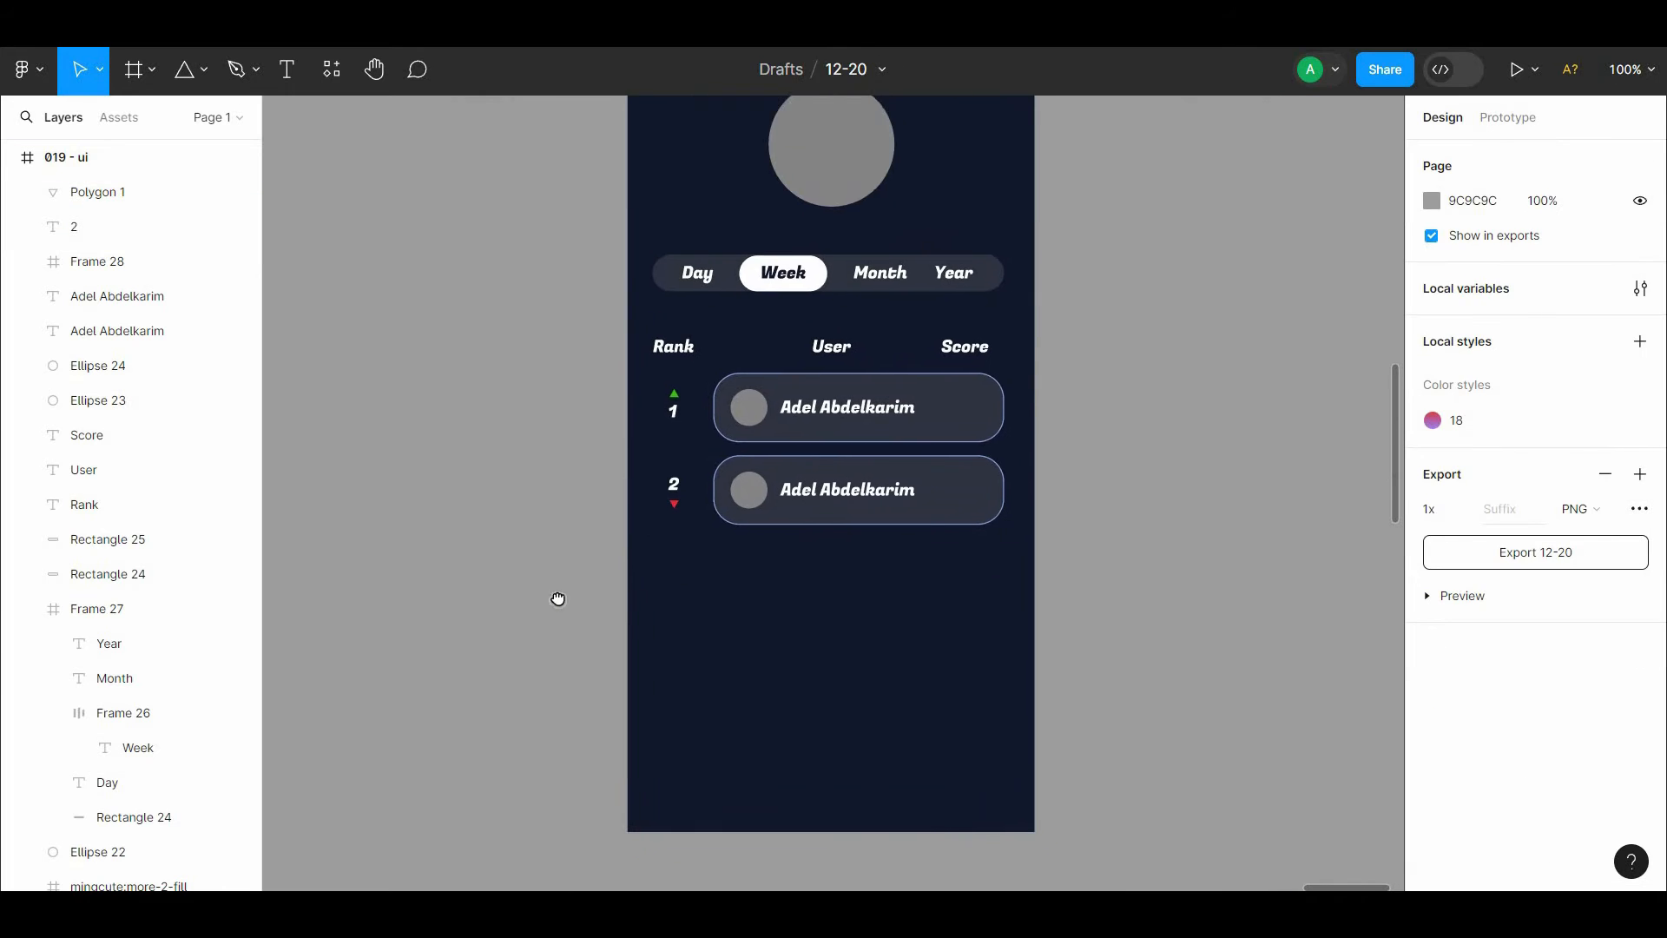
drag(559, 599, 437, 536)
drag(521, 473, 952, 406)
drag(856, 443, 858, 519)
click(907, 608)
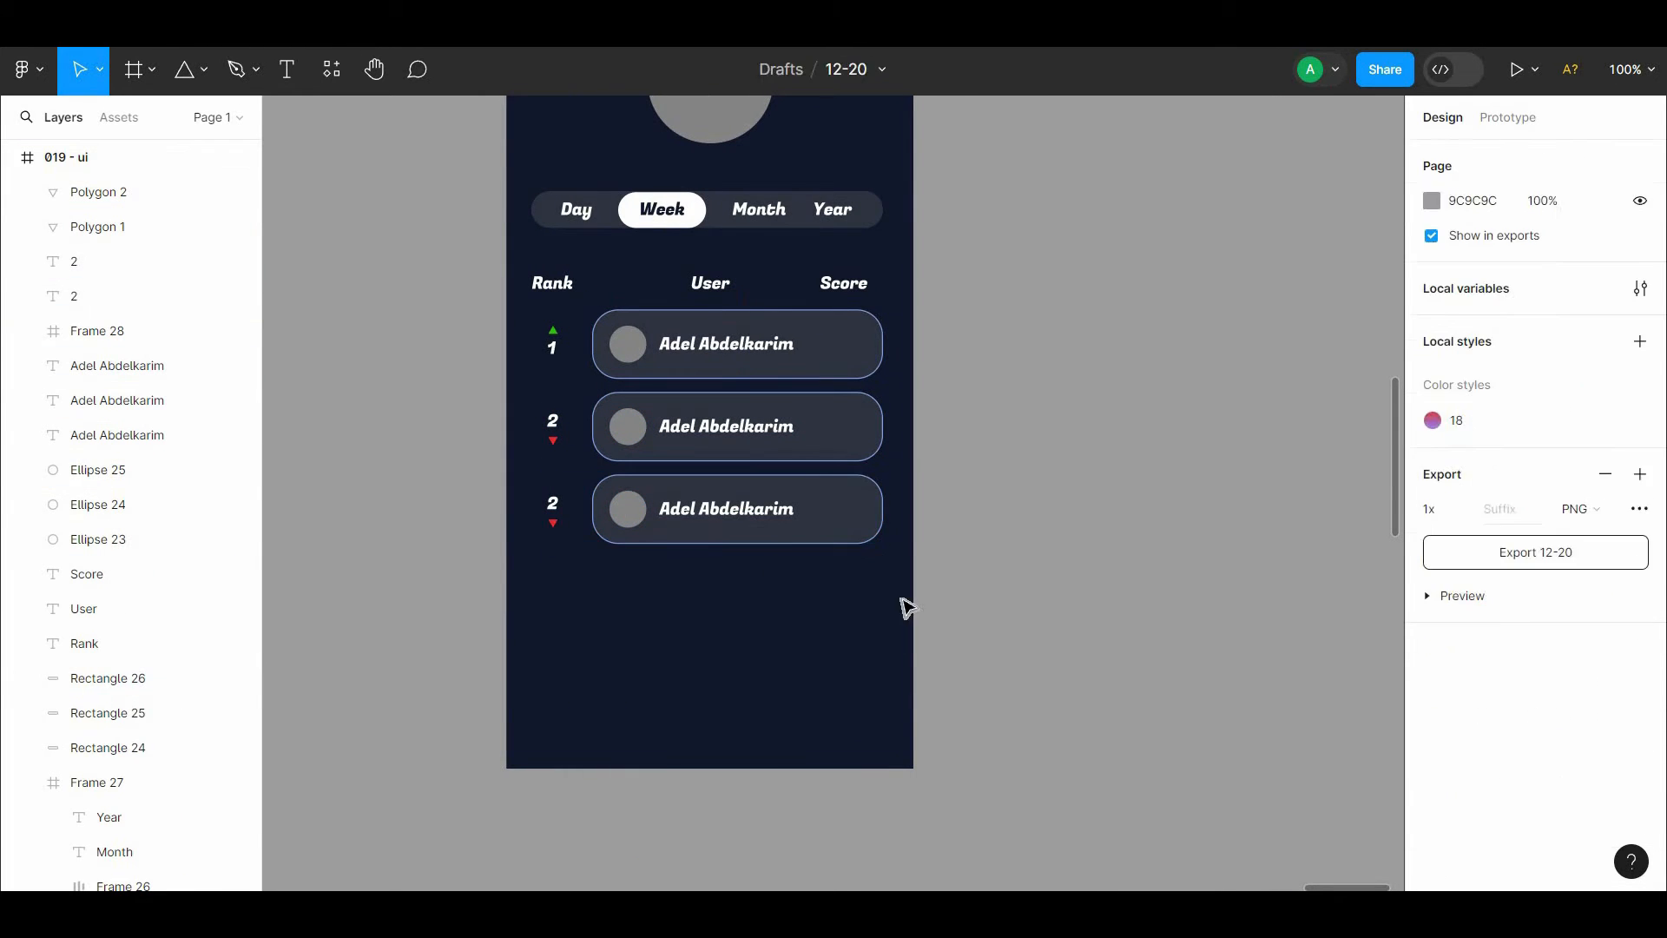
drag(908, 608, 521, 495)
drag(738, 533, 738, 599)
drag(730, 587, 731, 591)
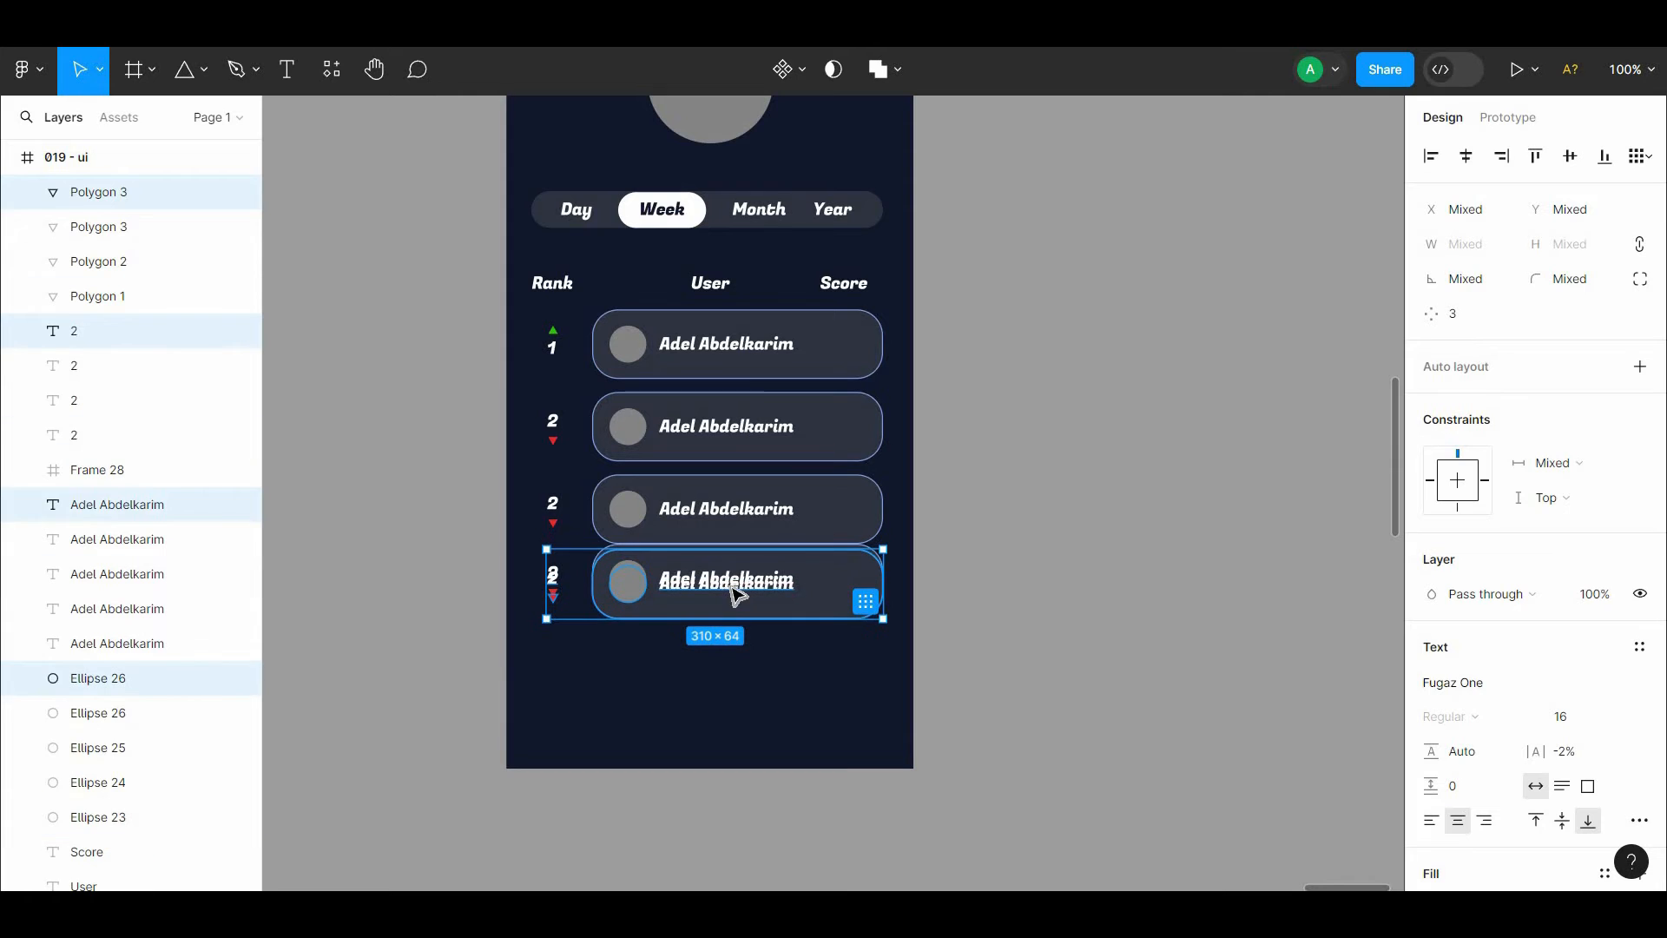
click(985, 648)
key(ctrl+z)
key(ctrl+z)
key(ctrl+z)
click(971, 541)
Step: Duplicate the first ranking row with its green triangle below the third row, spaced 12 from it
drag(970, 512, 998, 560)
drag(582, 587, 565, 564)
click(953, 469)
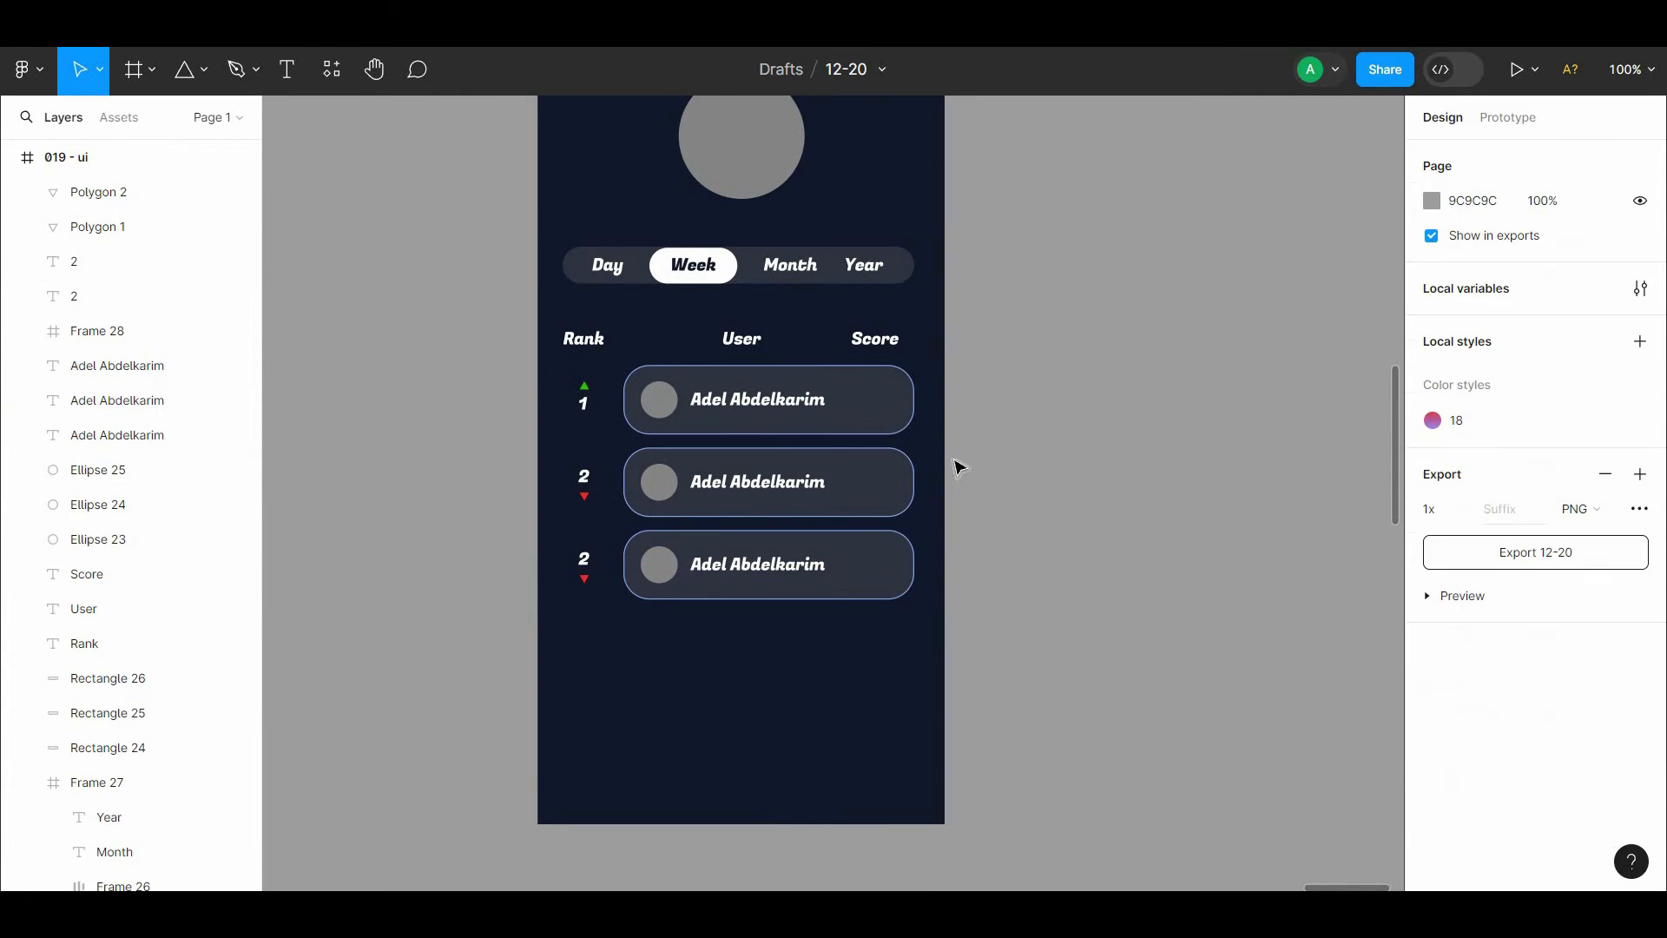
drag(948, 430, 552, 379)
drag(728, 393, 728, 639)
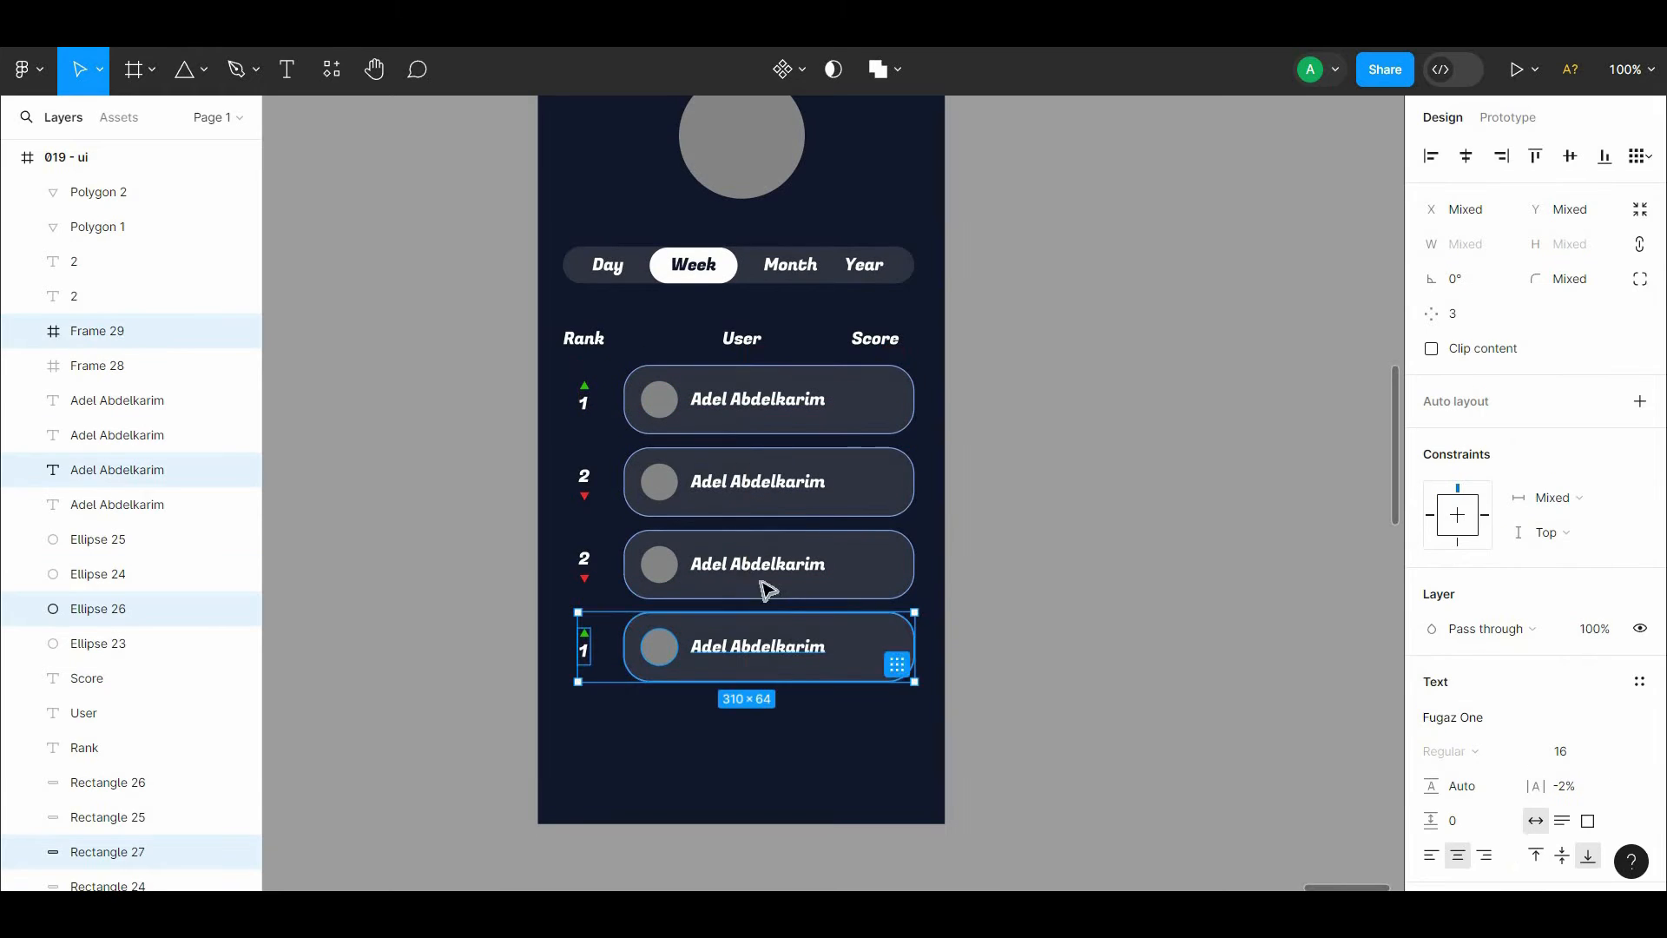
drag(987, 562, 545, 546)
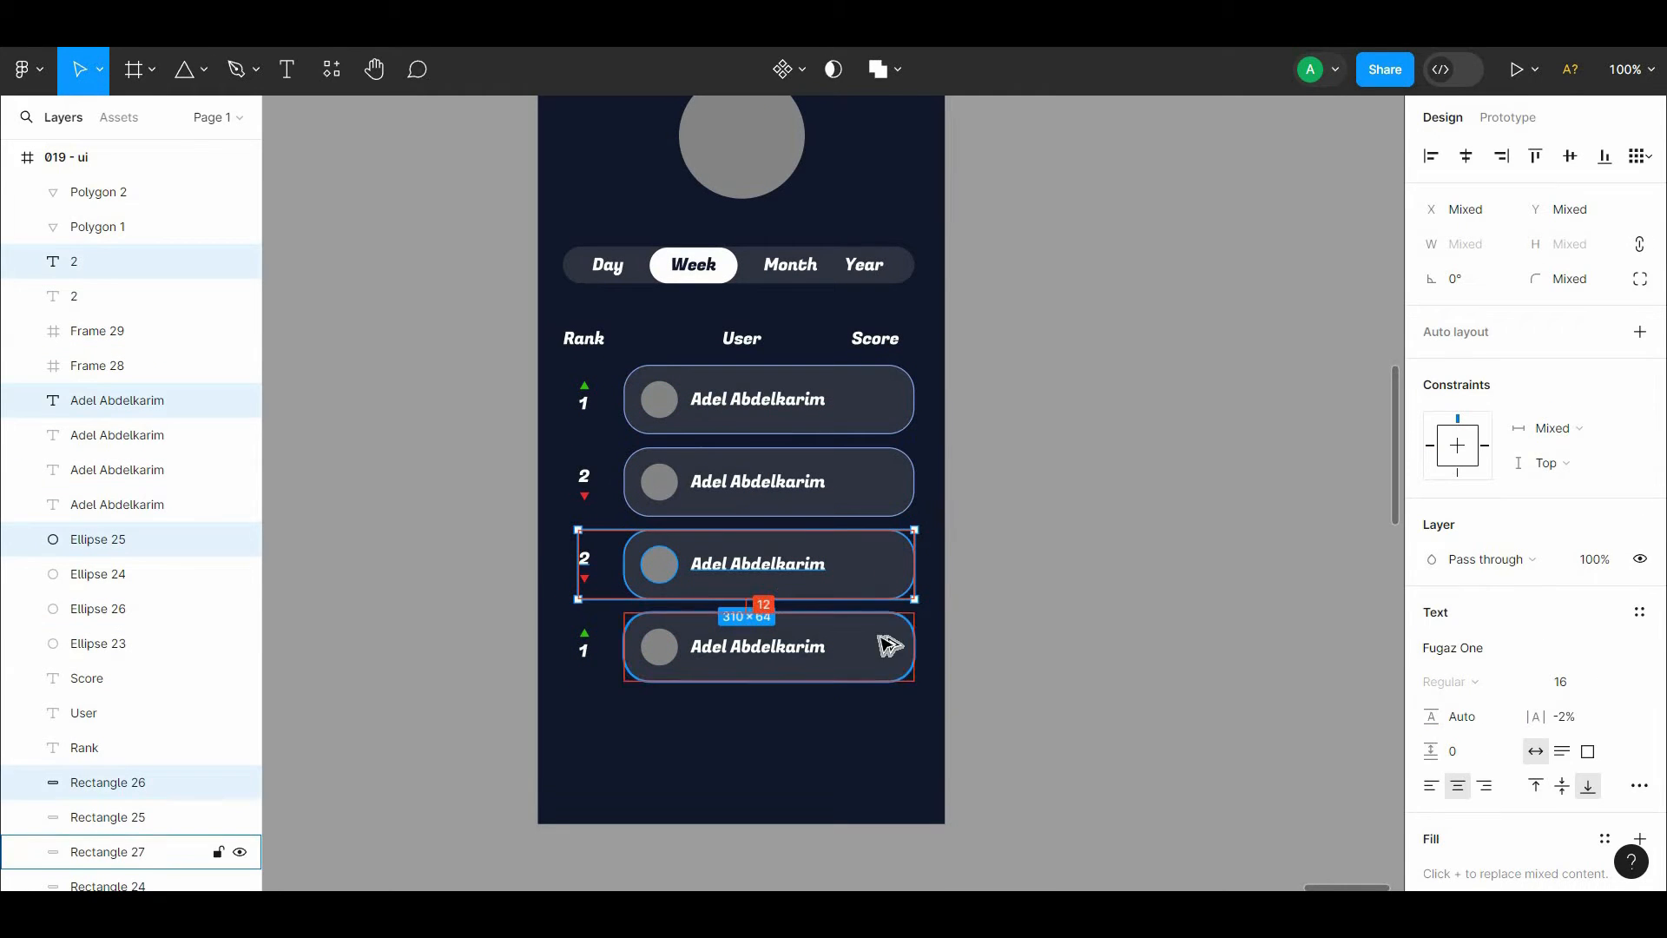
click(932, 655)
Step: Change the third row's rank number to 3 and the fourth row's rank number to 4
double_click(587, 659)
click(590, 559)
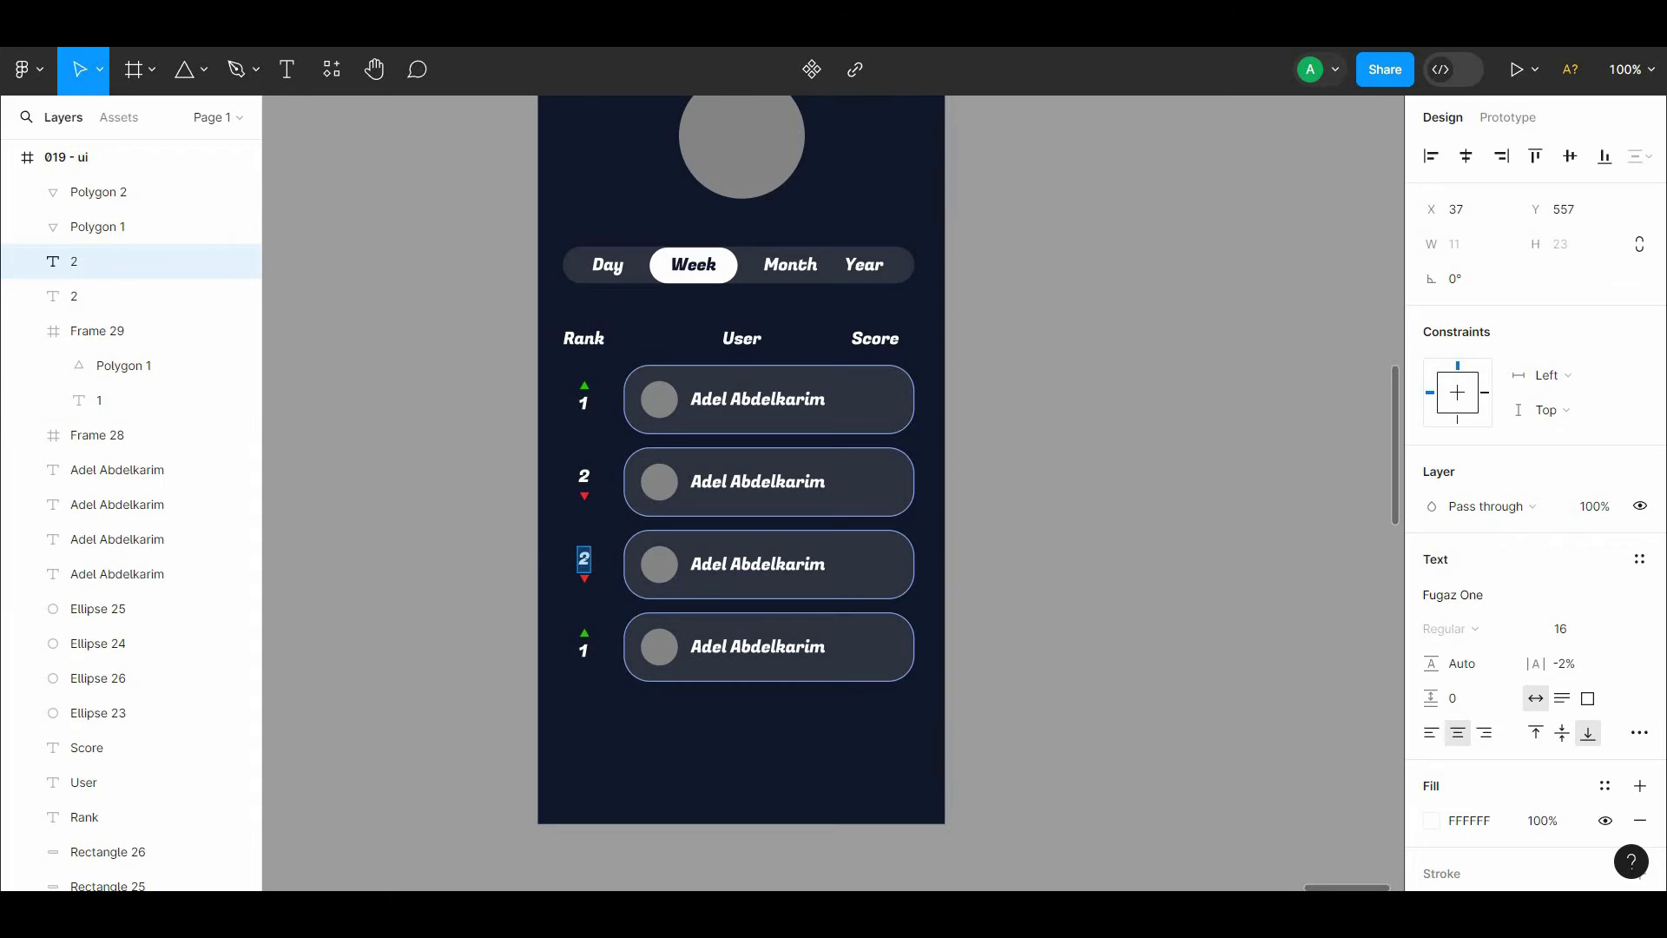
double_click(583, 651)
text(4)
click(440, 744)
Step: Duplicate the fourth ranking row with its rank number and green triangle directly below as a fifth row
drag(1109, 503, 1100, 451)
drag(576, 570, 537, 558)
drag(775, 584, 774, 667)
click(998, 529)
Step: Recolour the shared fill of the ranking rows and period control in the 019 - ui frame to dark navy 232A44
drag(1021, 400, 1035, 521)
drag(877, 202, 921, 379)
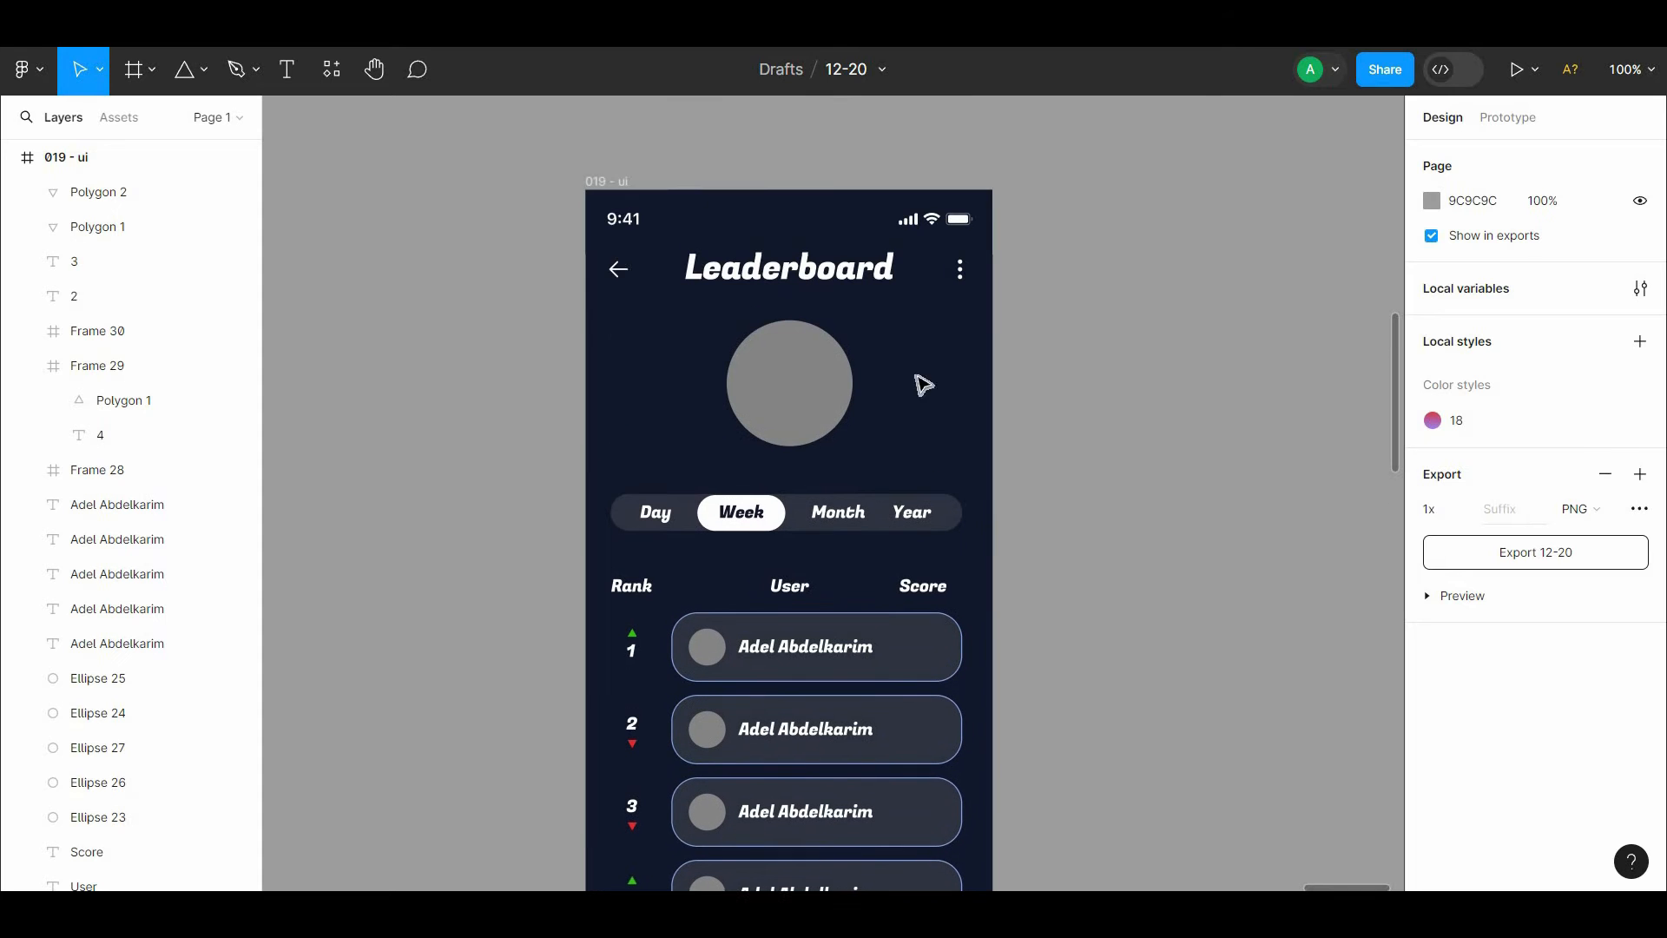
click(613, 184)
click(1432, 874)
drag(1216, 503, 1128, 566)
click(1120, 573)
click(1112, 565)
Step: Remove the 81A5E8 stroke from the second to fifth ranking rows
scroll(955, 538, down, 3)
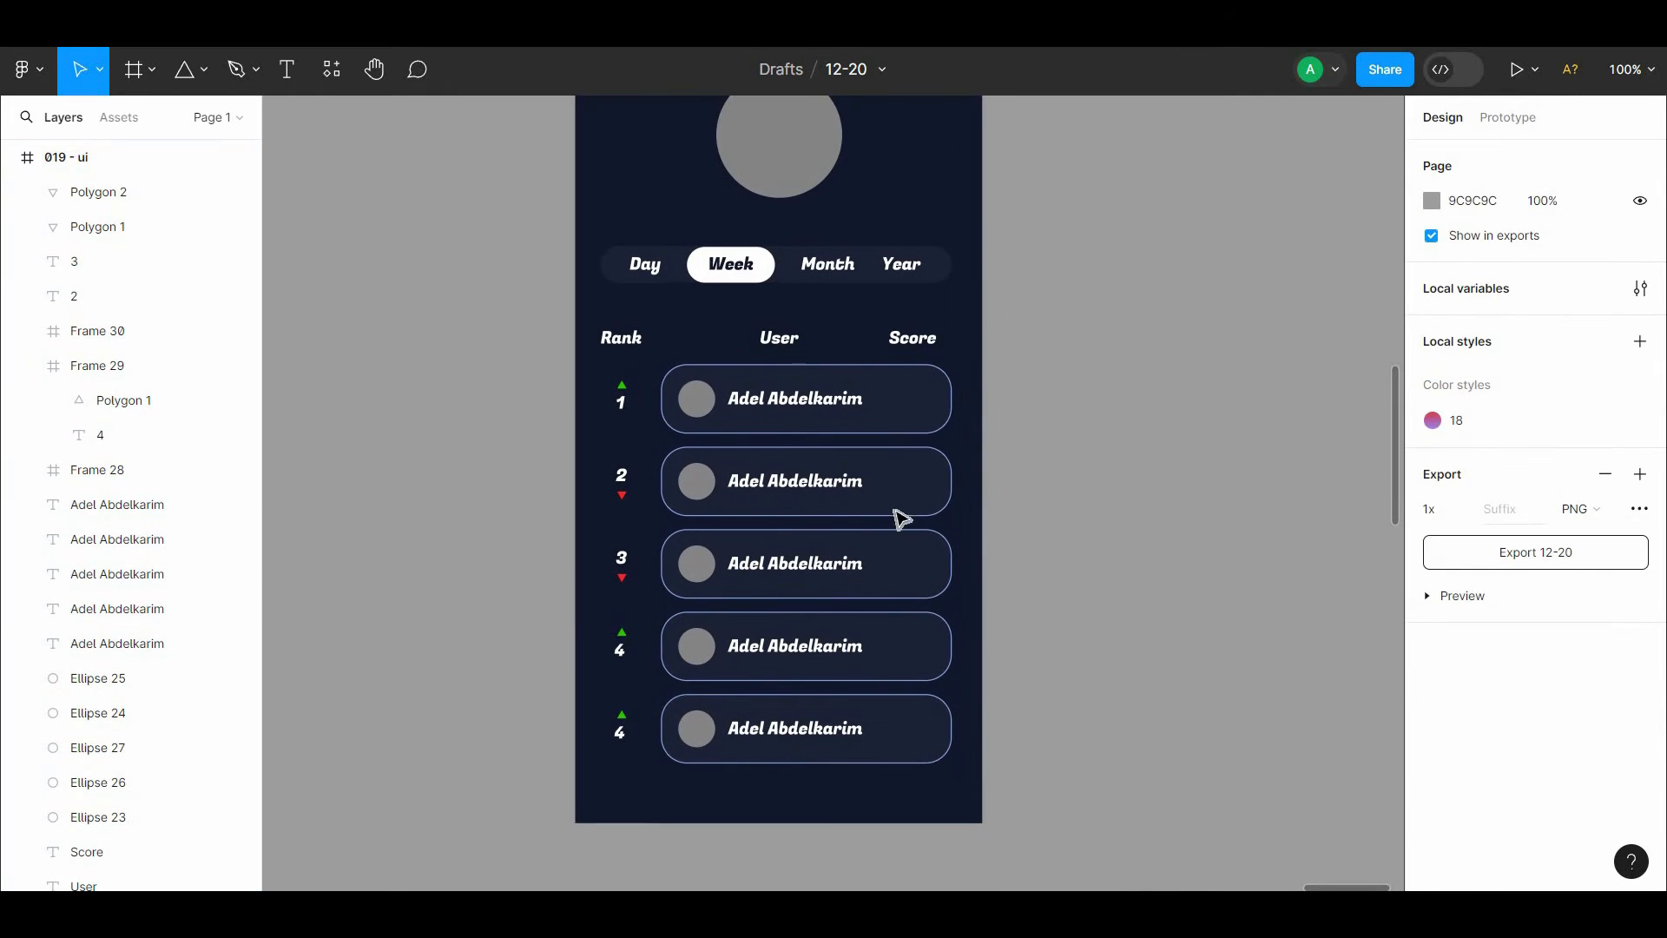
drag(1073, 492, 836, 764)
scroll(1663, 784, down, 5)
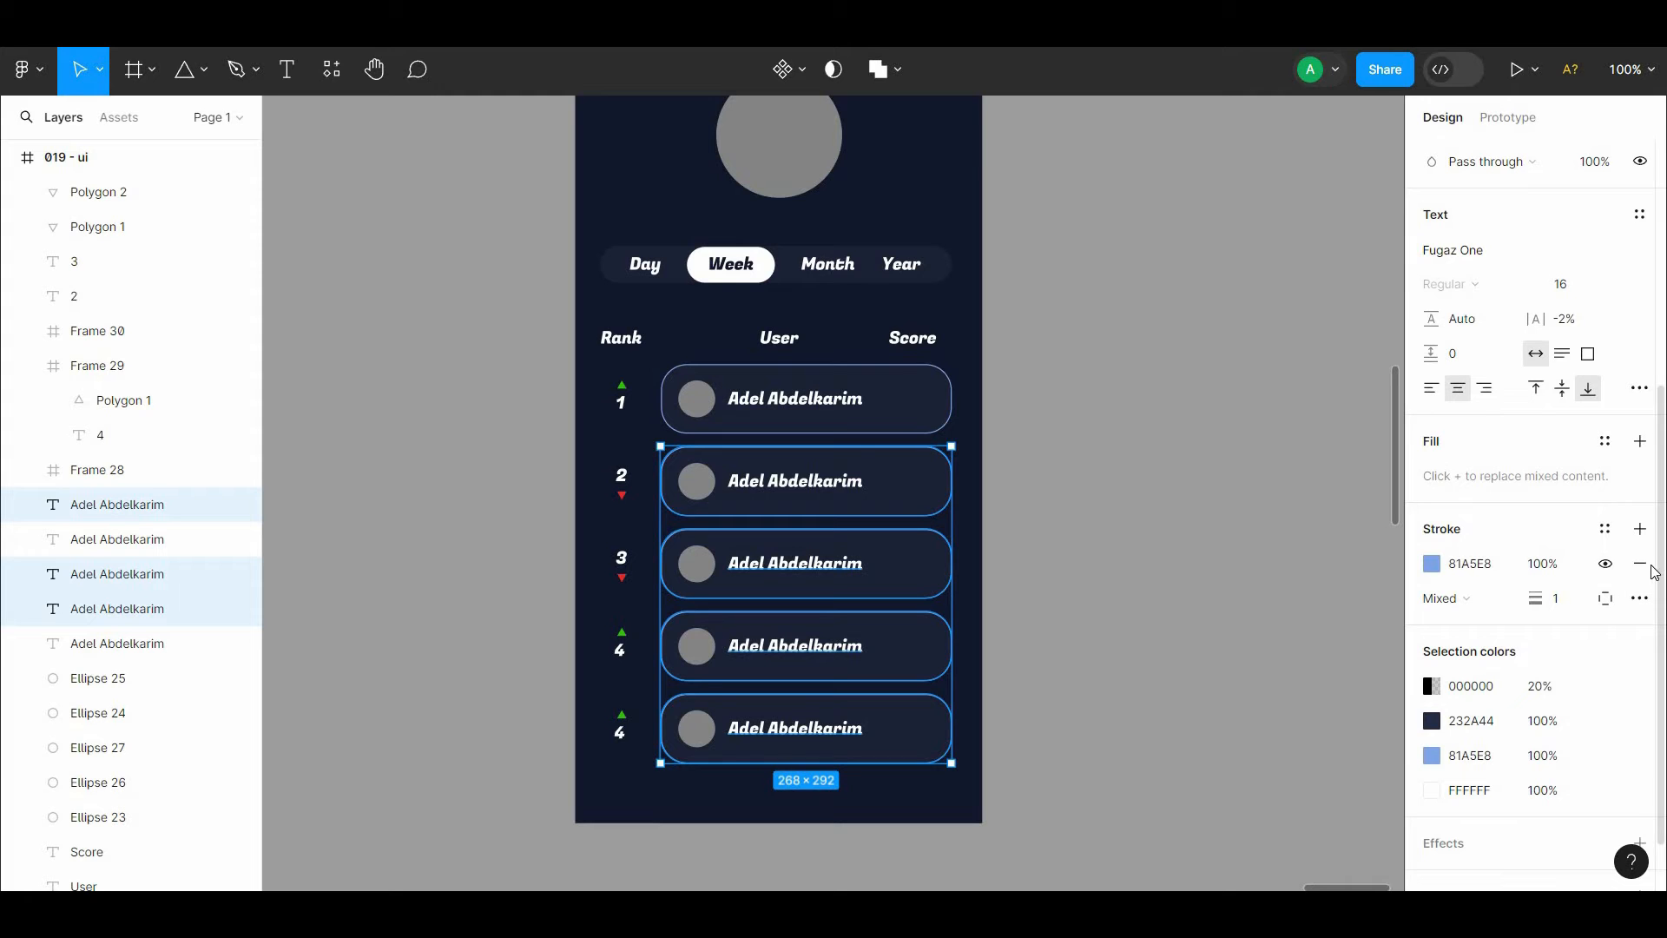
click(1640, 566)
click(1223, 553)
drag(964, 434, 938, 400)
click(918, 389)
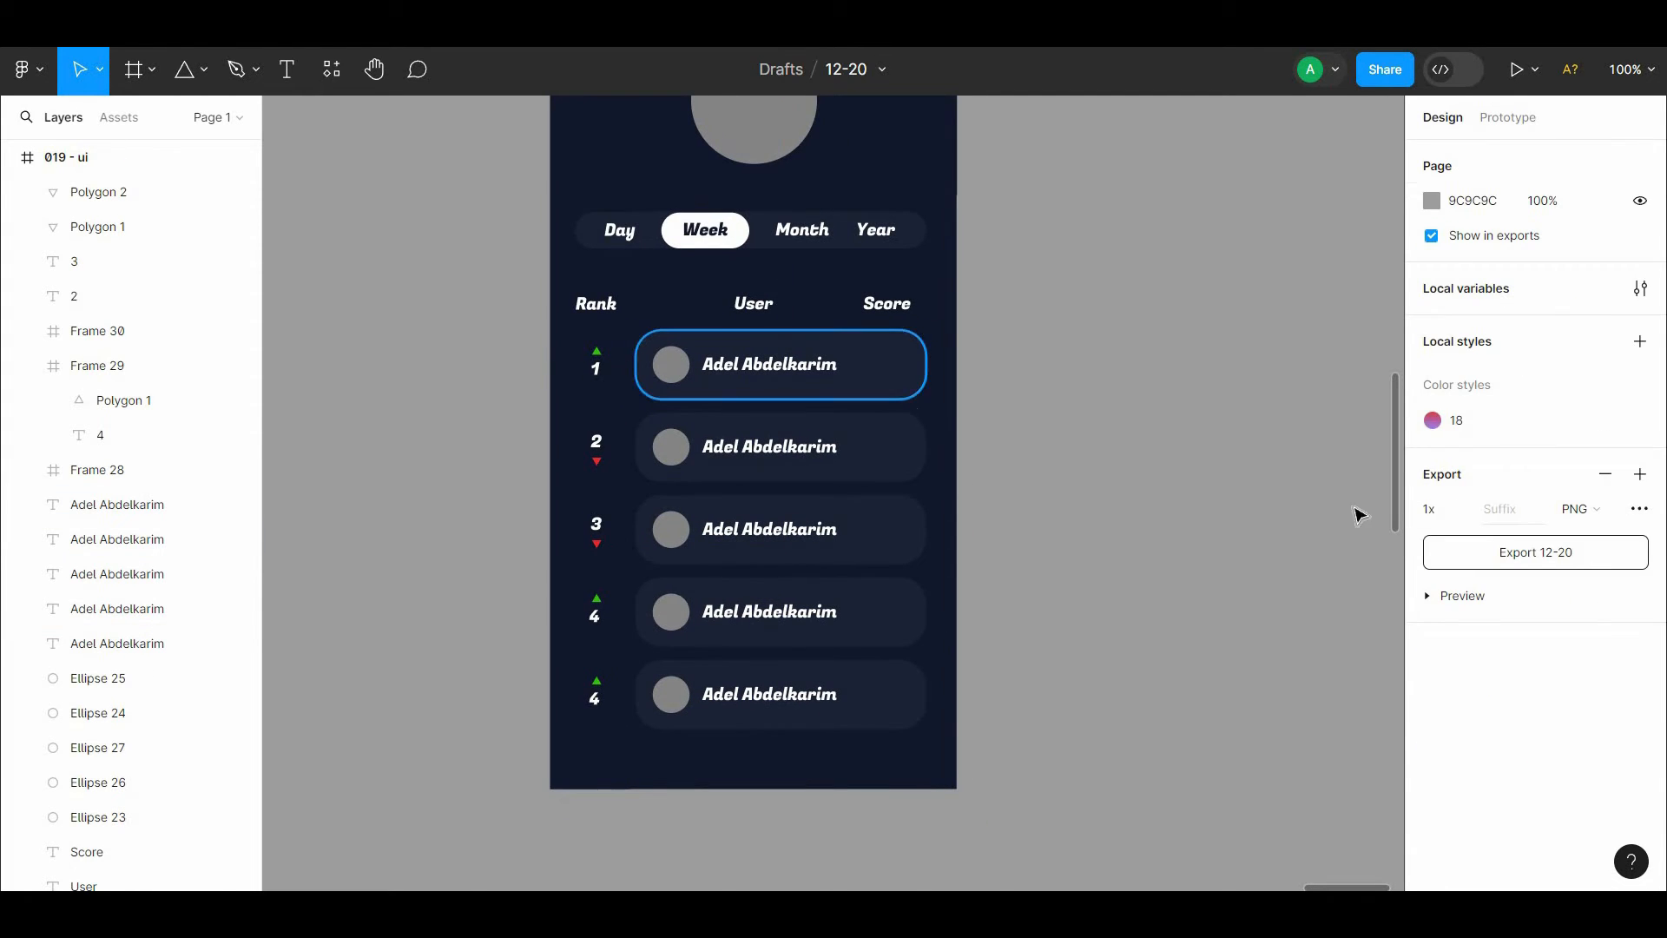
click(1639, 803)
click(1109, 496)
Step: Replace the user names in the second and third rows with different first names, left-aligned with the first row's name
scroll(1108, 512, up, 2)
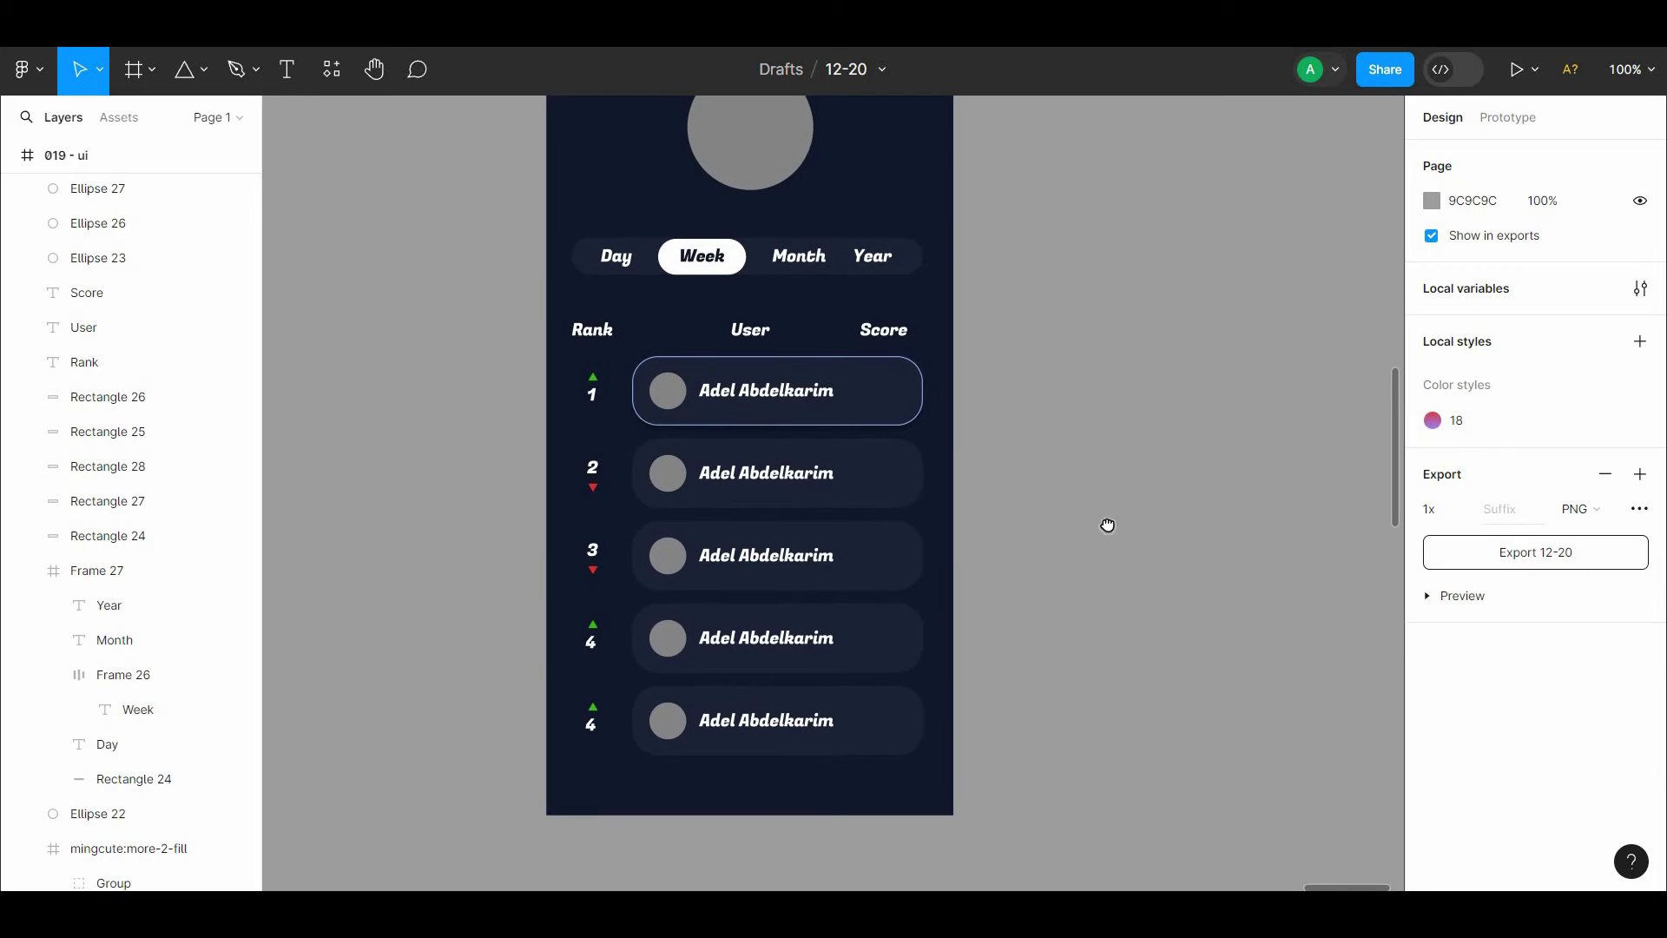
double_click(826, 514)
text(Ad)
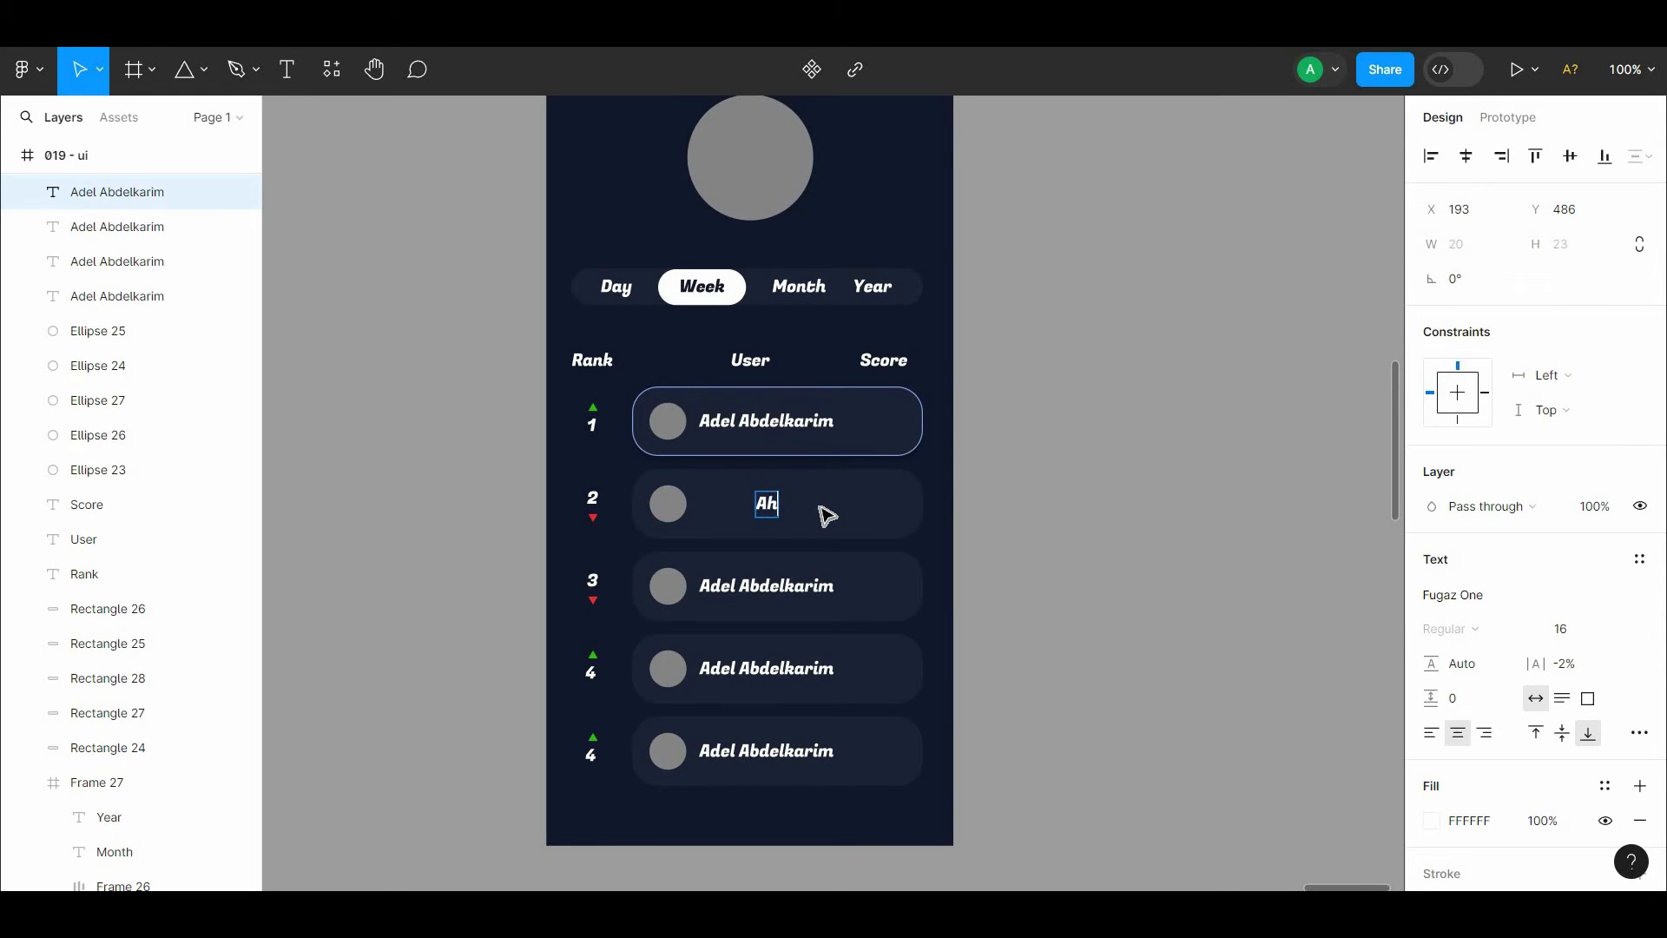
drag(764, 509, 731, 519)
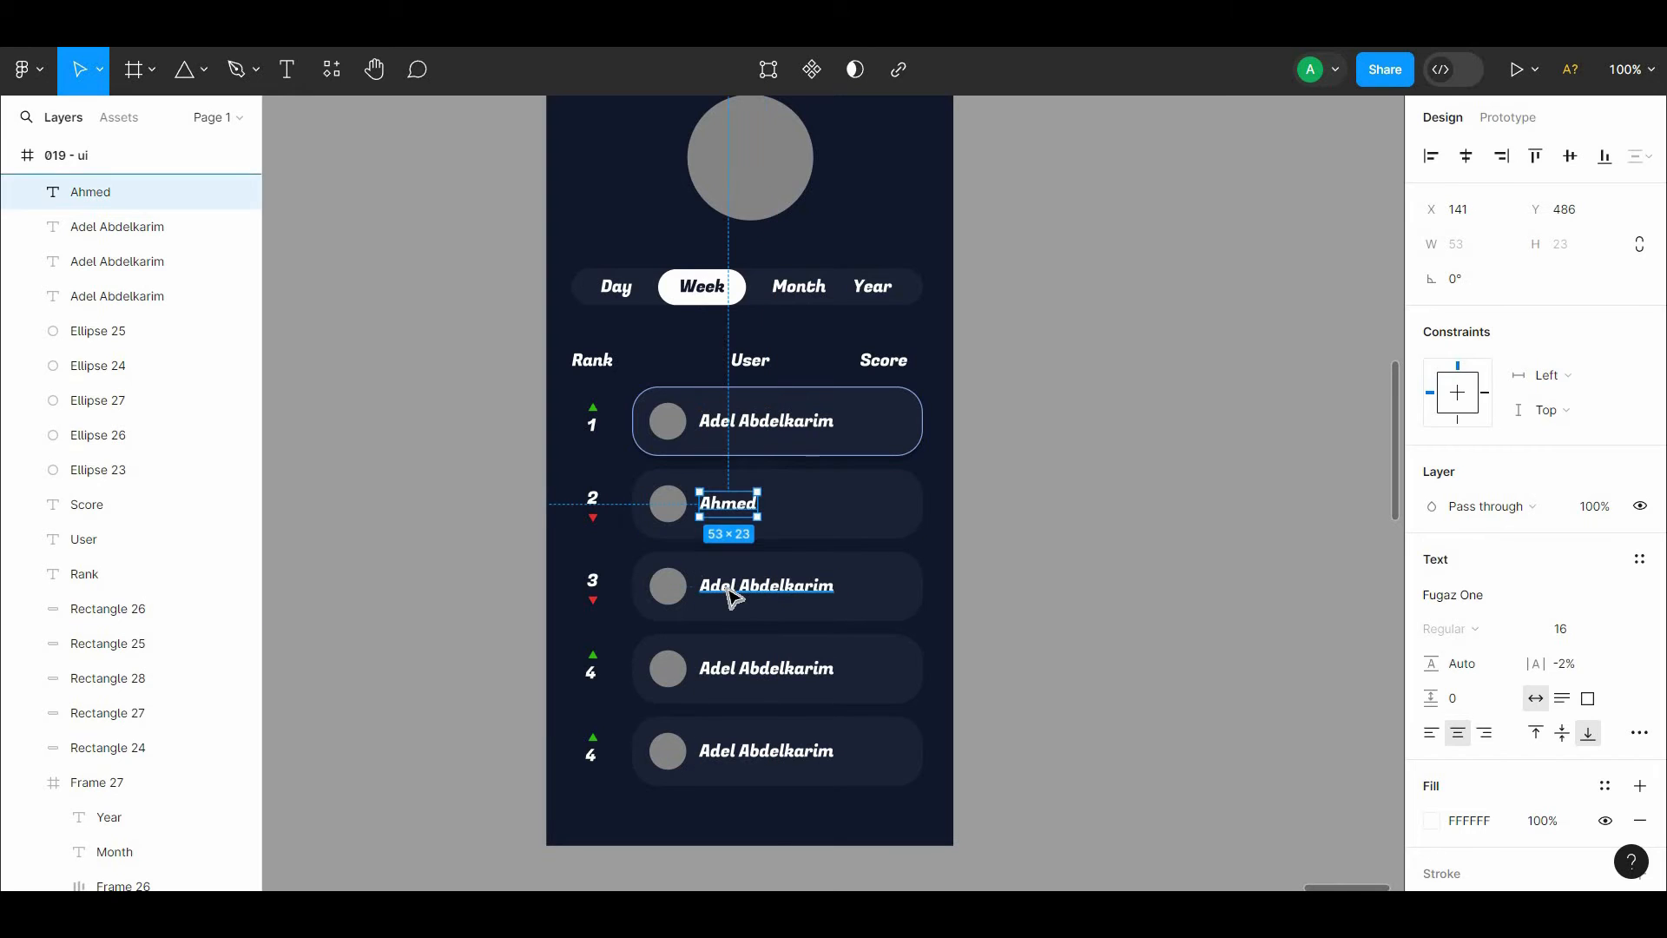
double_click(729, 587)
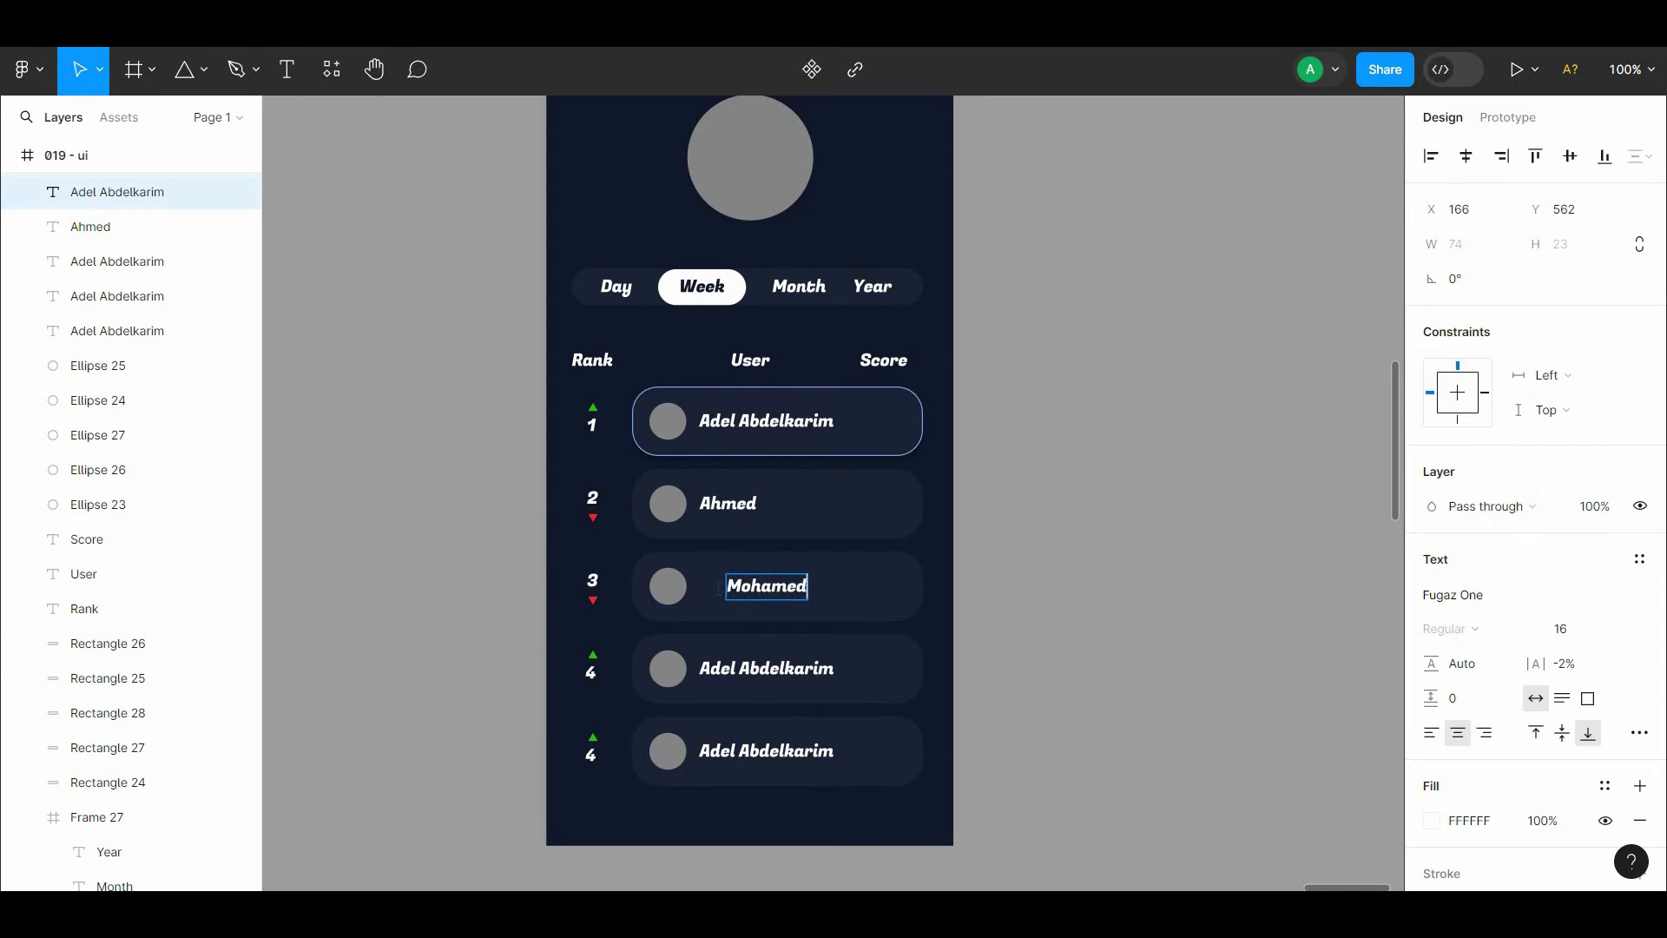
key(Escape)
drag(775, 587, 757, 588)
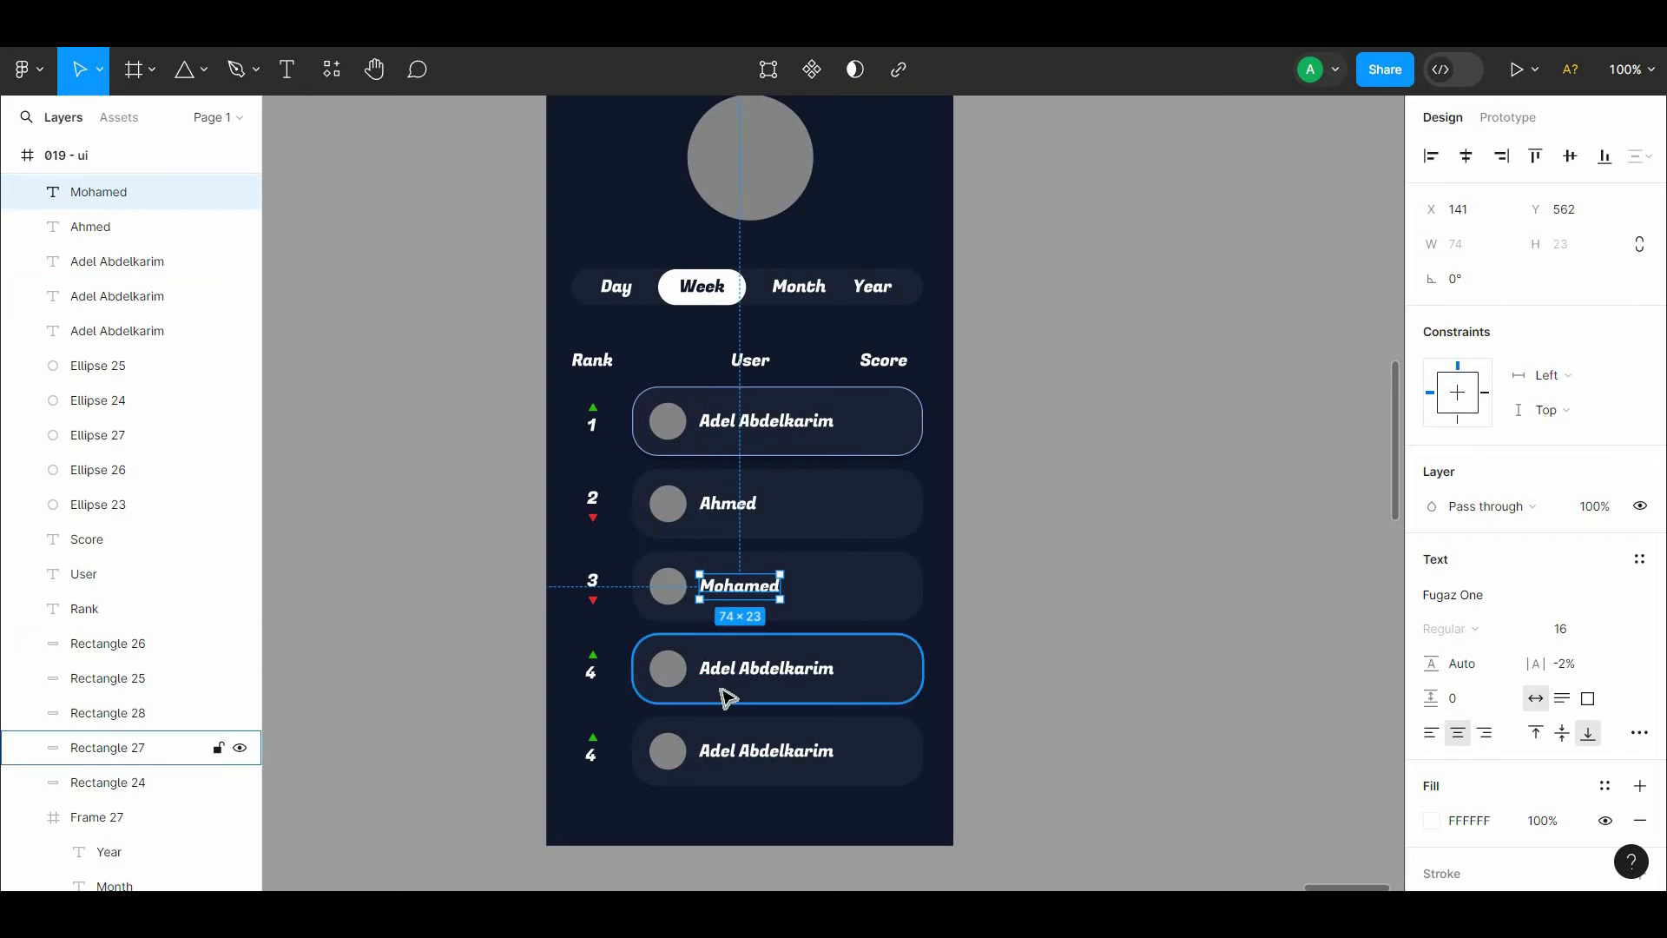
Step: Change the fourth row's user name to a3g and left-align it with the names above
double_click(737, 670)
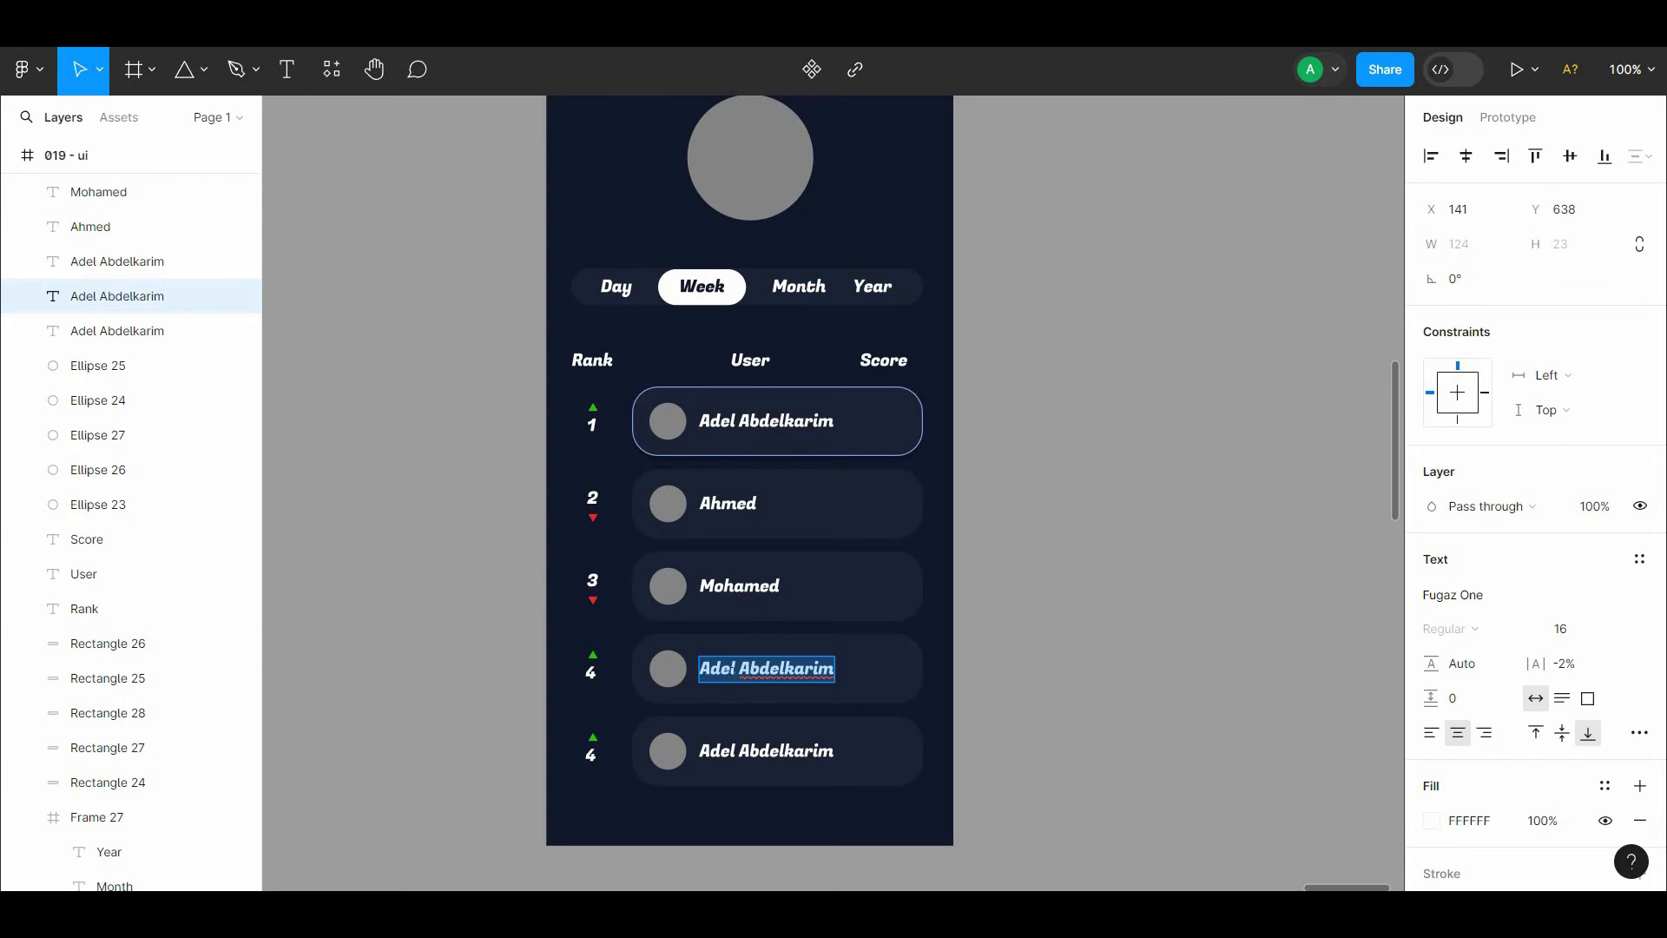
text(nader)
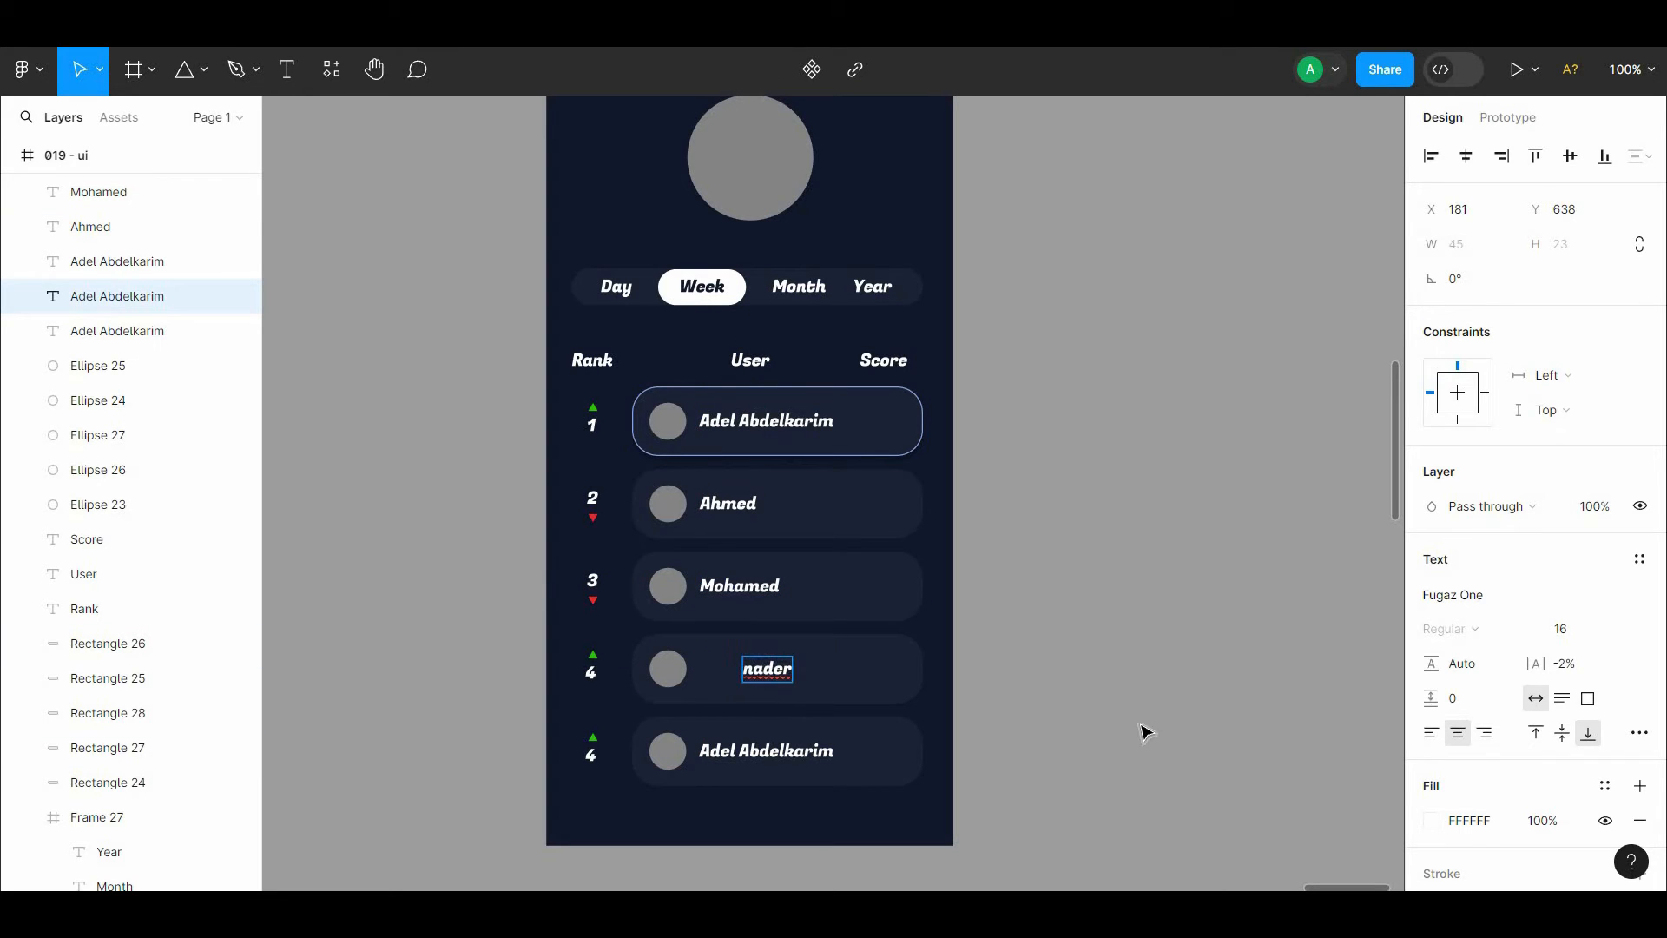
click(1141, 725)
double_click(781, 675)
text(a3g)
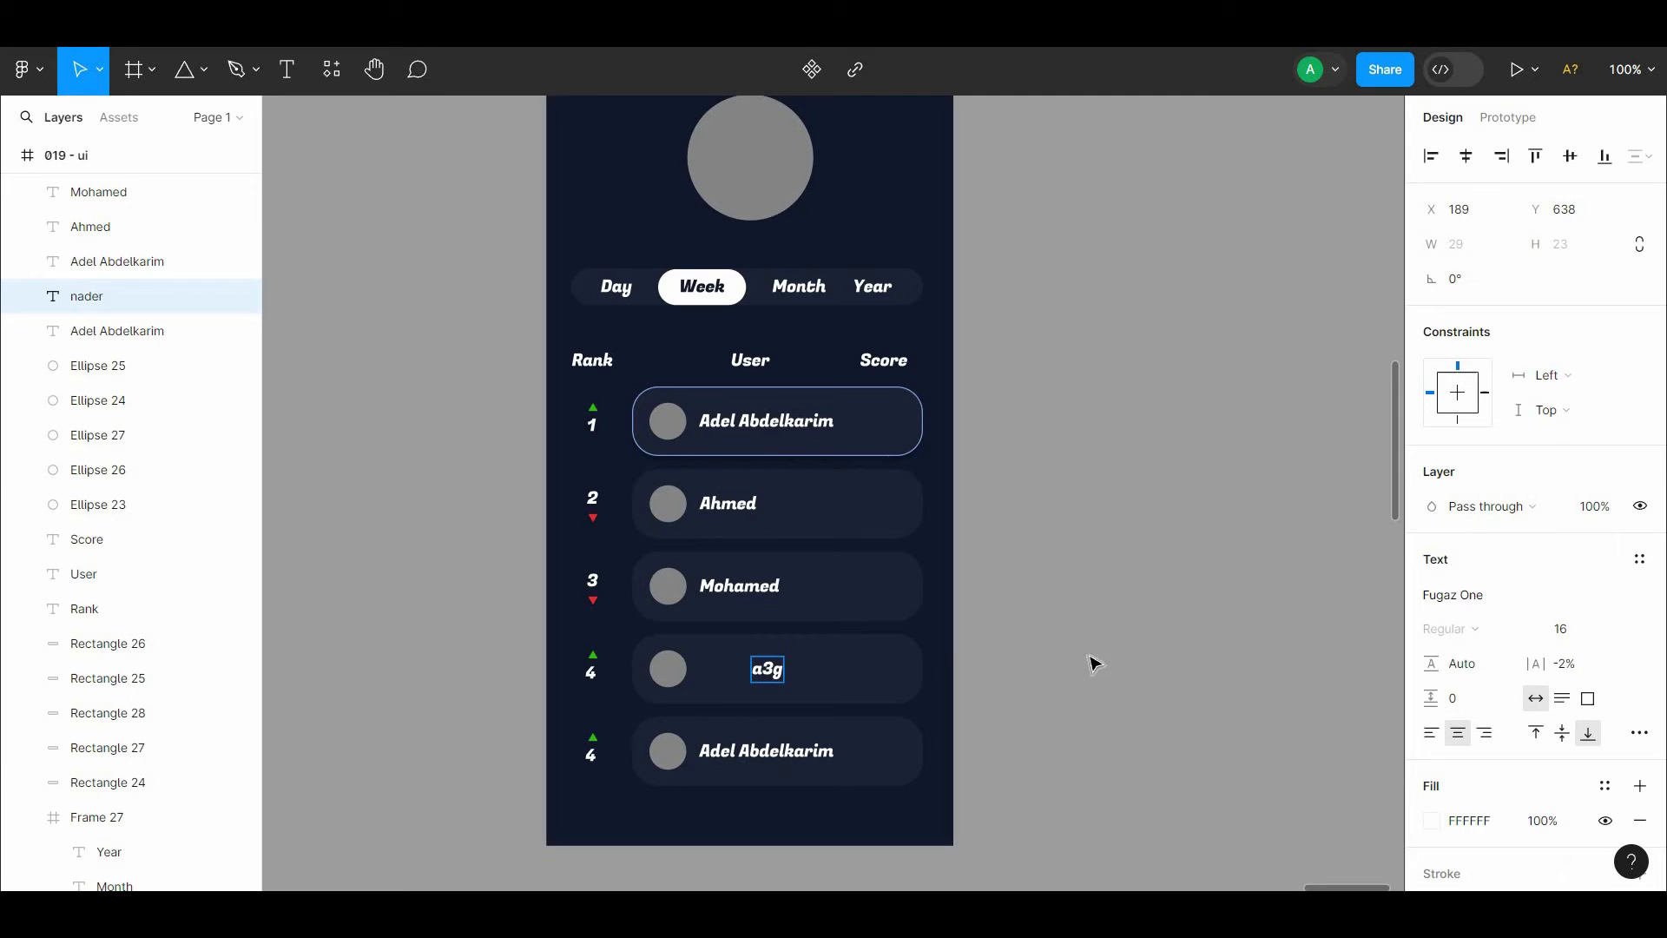
click(1092, 664)
drag(759, 669, 719, 672)
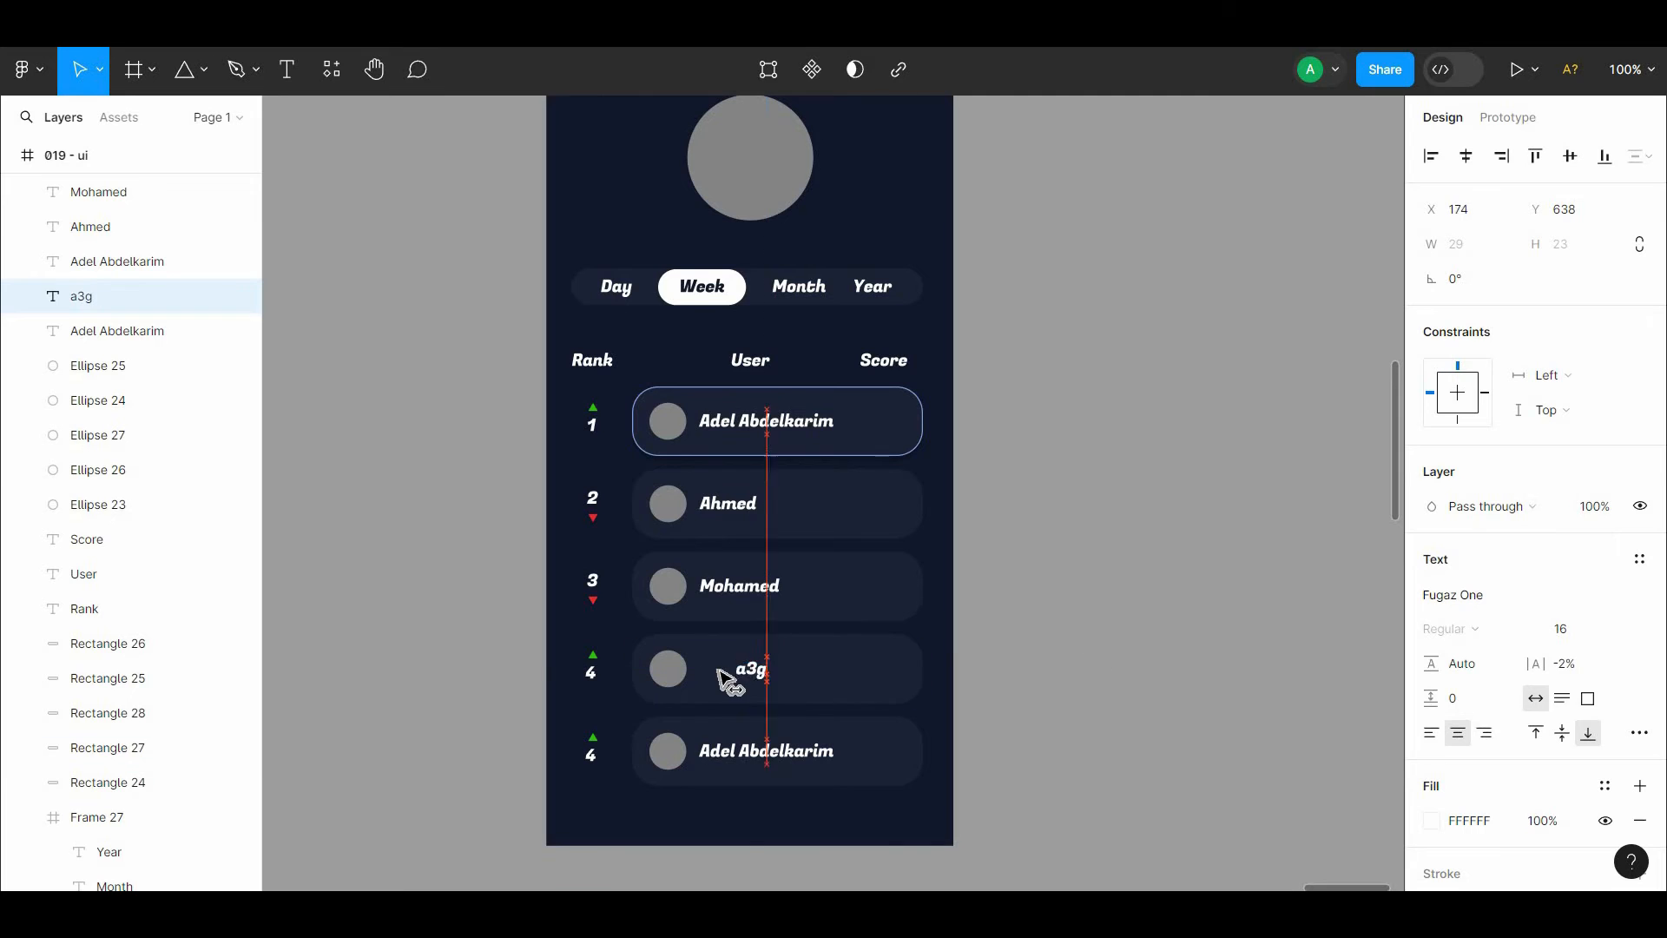
Step: Change the fifth row's user name to Ak# and left-align it with the names above
double_click(780, 745)
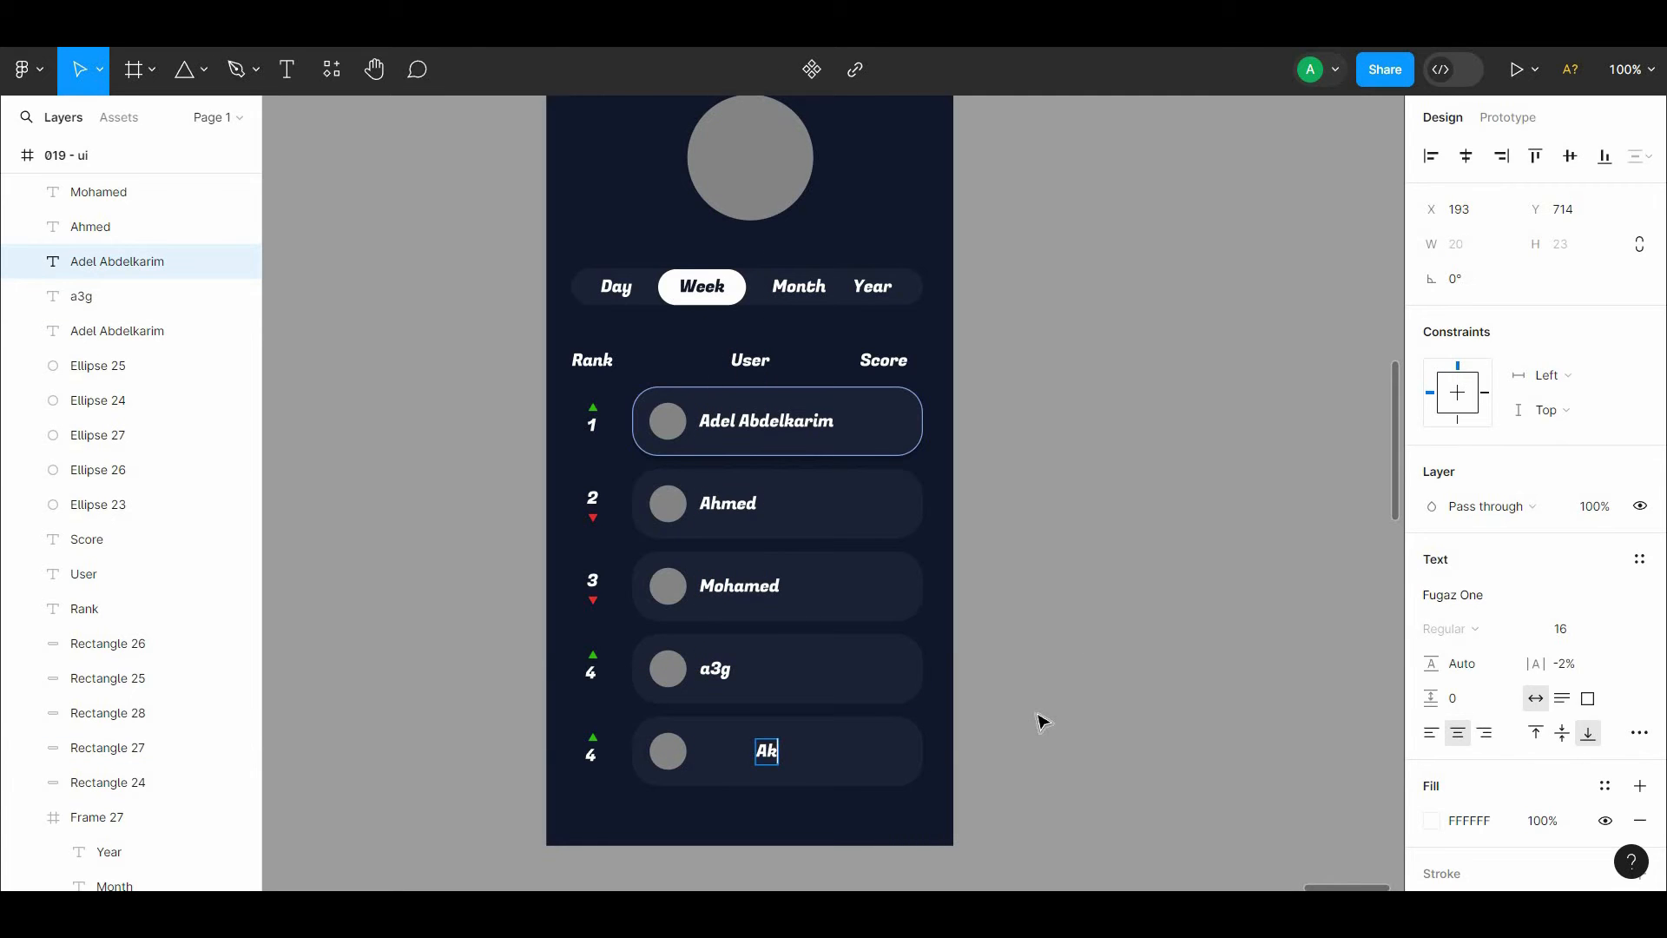
key(Escape)
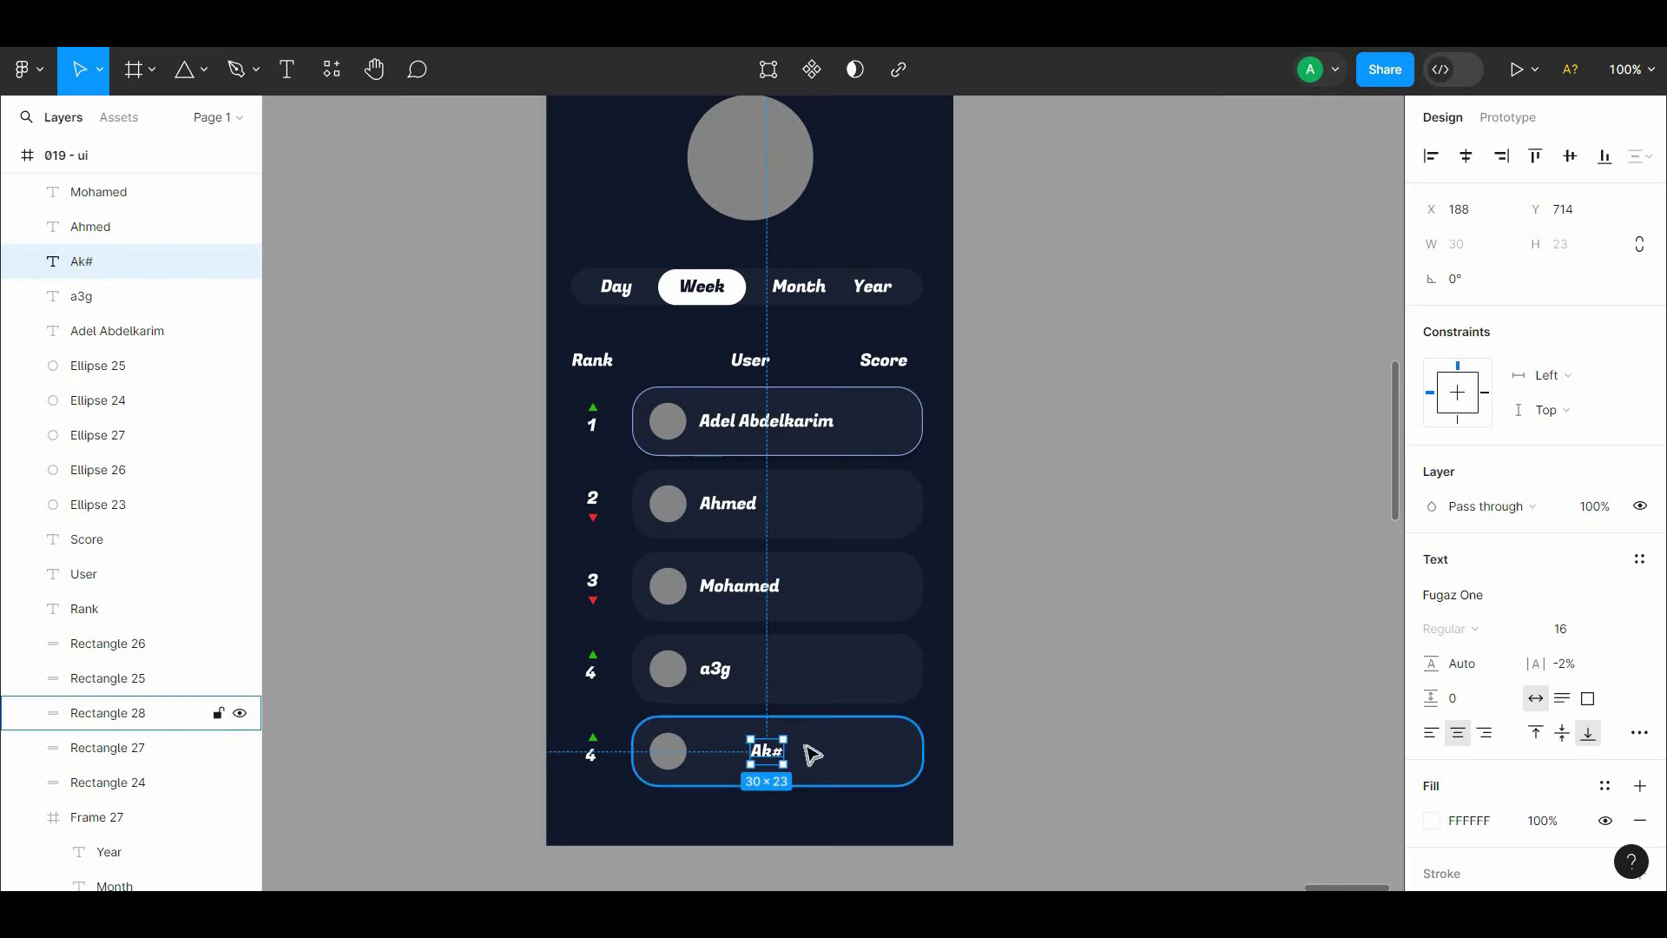
drag(762, 757, 729, 756)
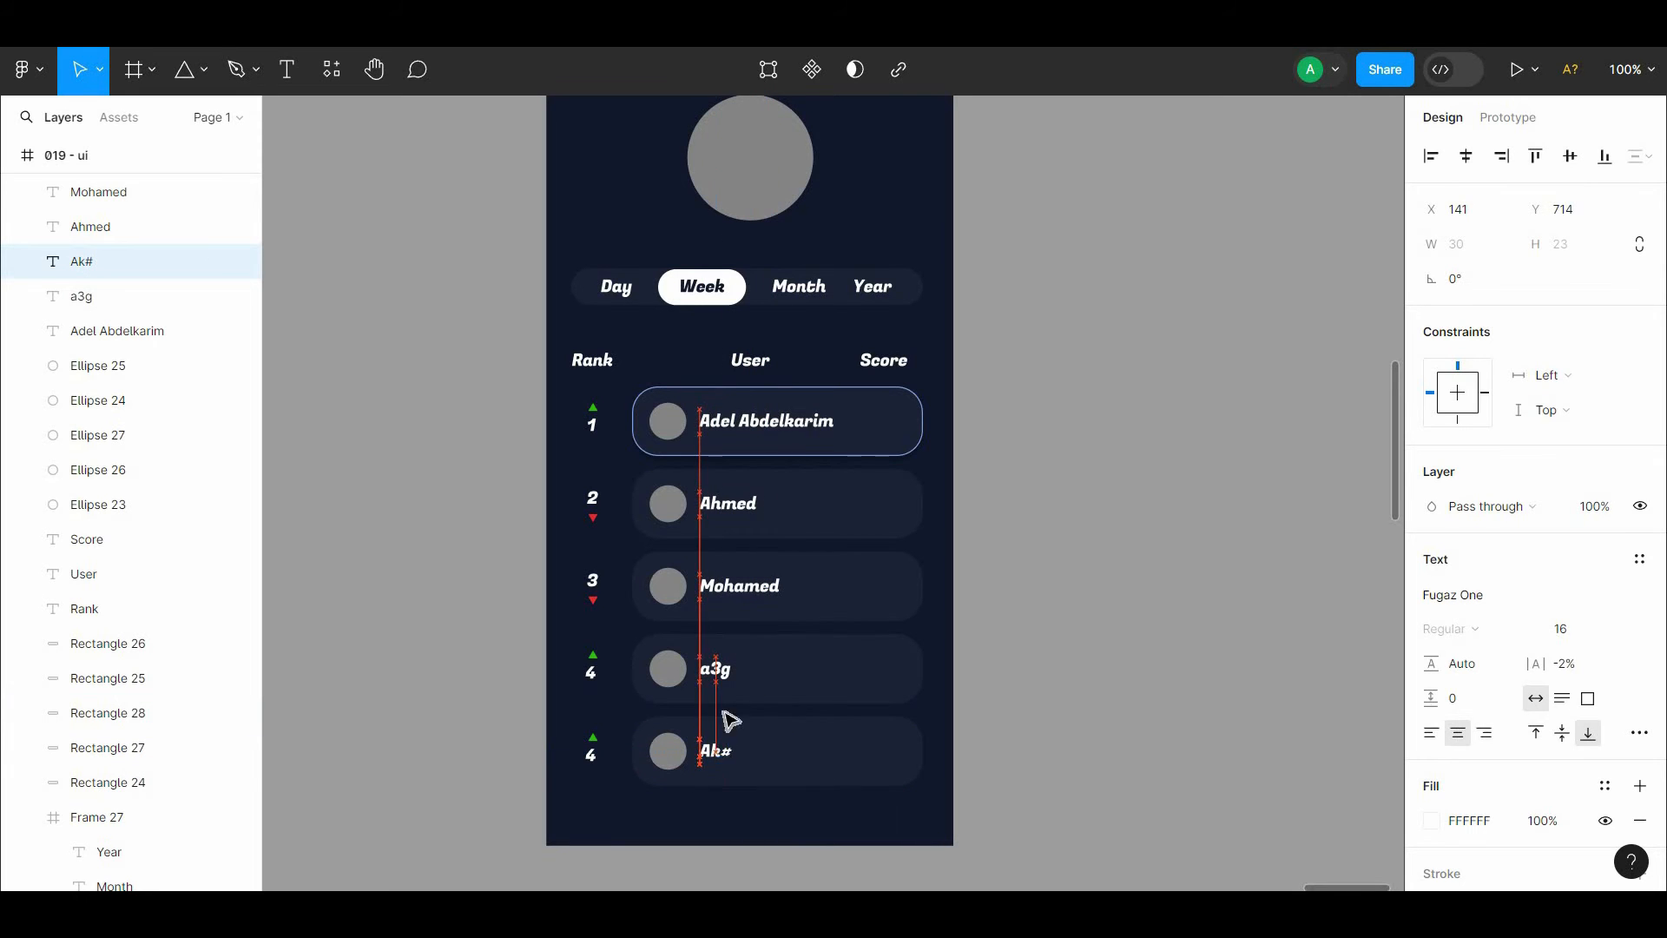
click(1105, 566)
Step: Add the score text 1245 to the first row, level with the user name and centred under the Score heading
scroll(1086, 691, up, 3)
scroll(1069, 574, down, 2)
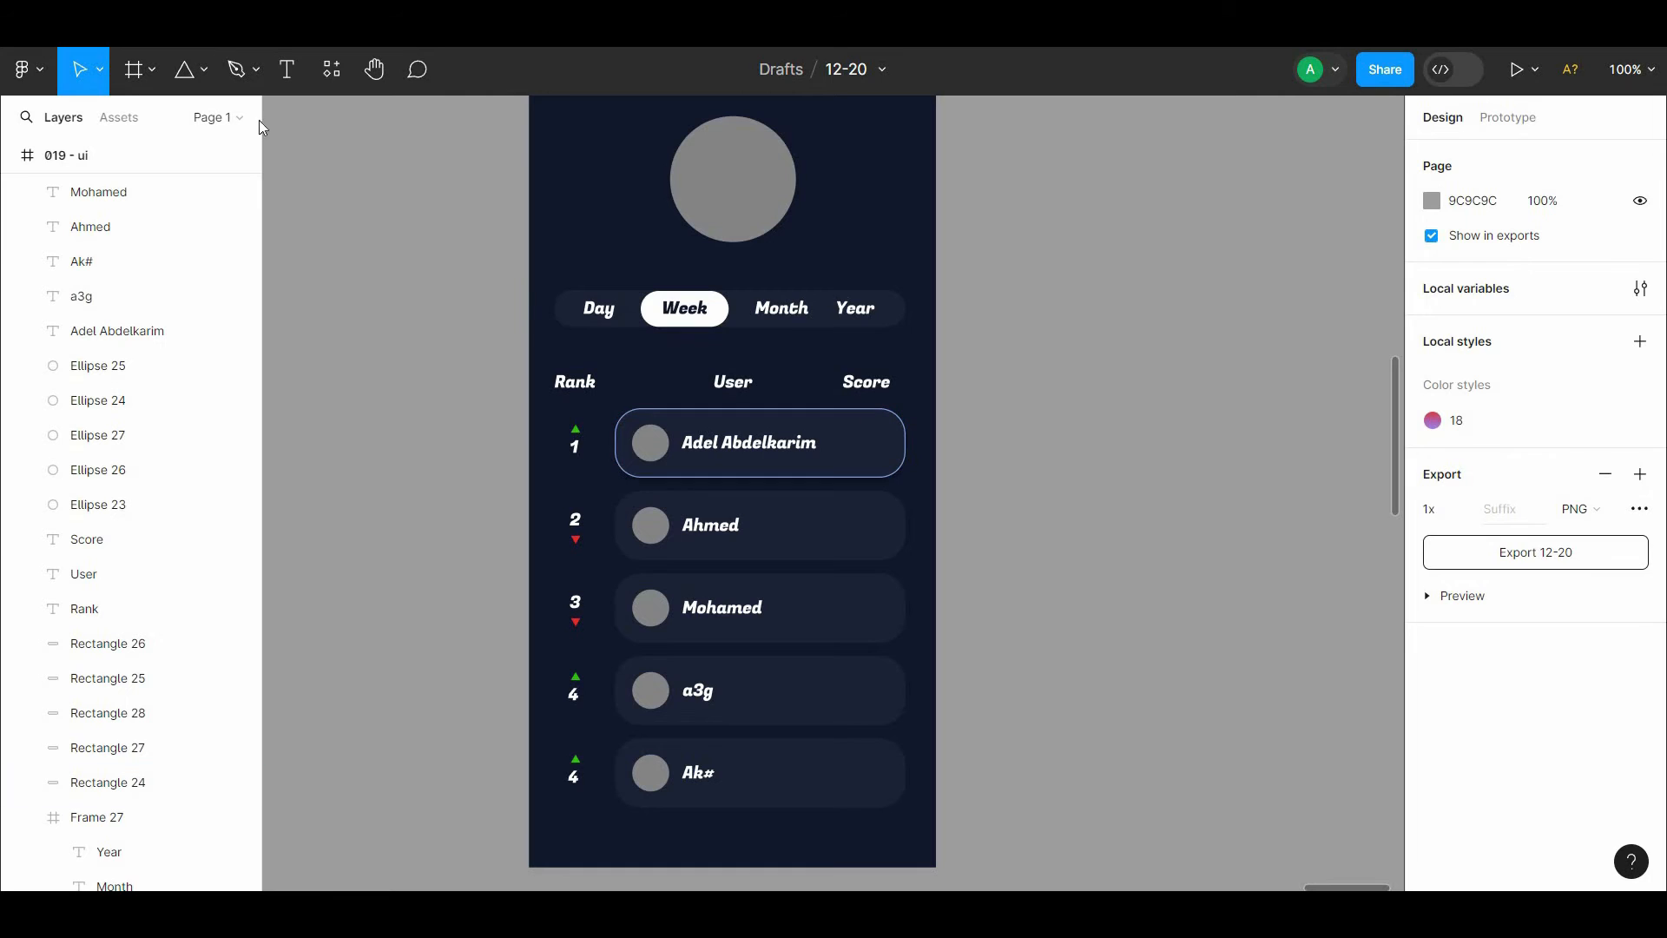
click(866, 452)
text(1)
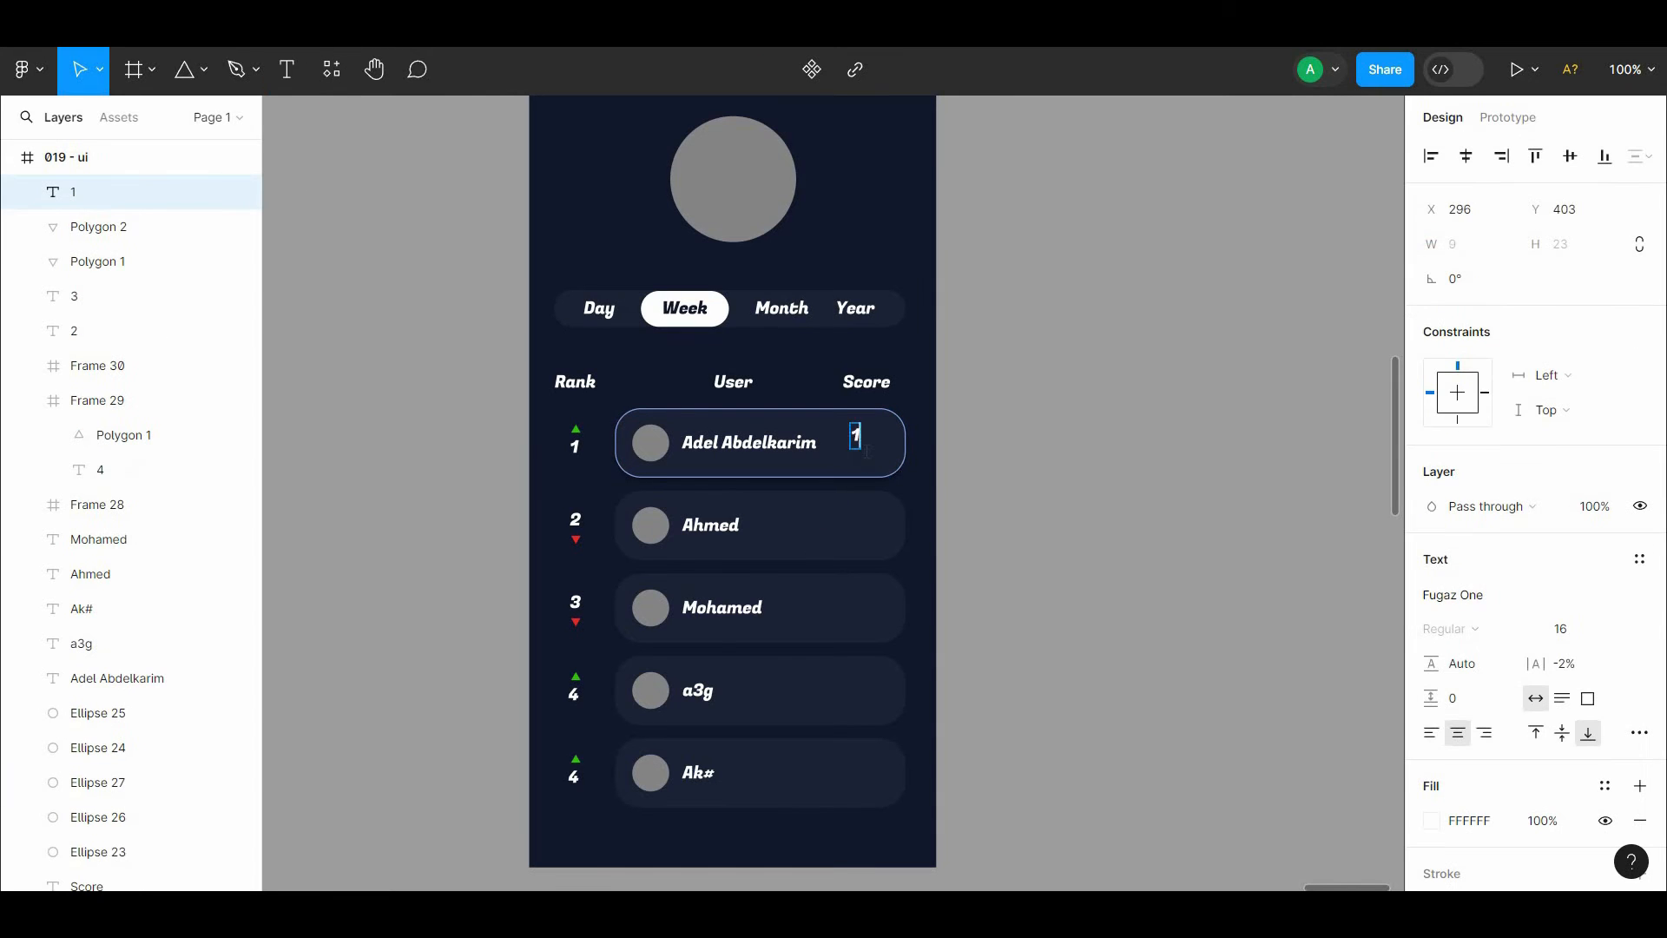
text(245)
key(Escape)
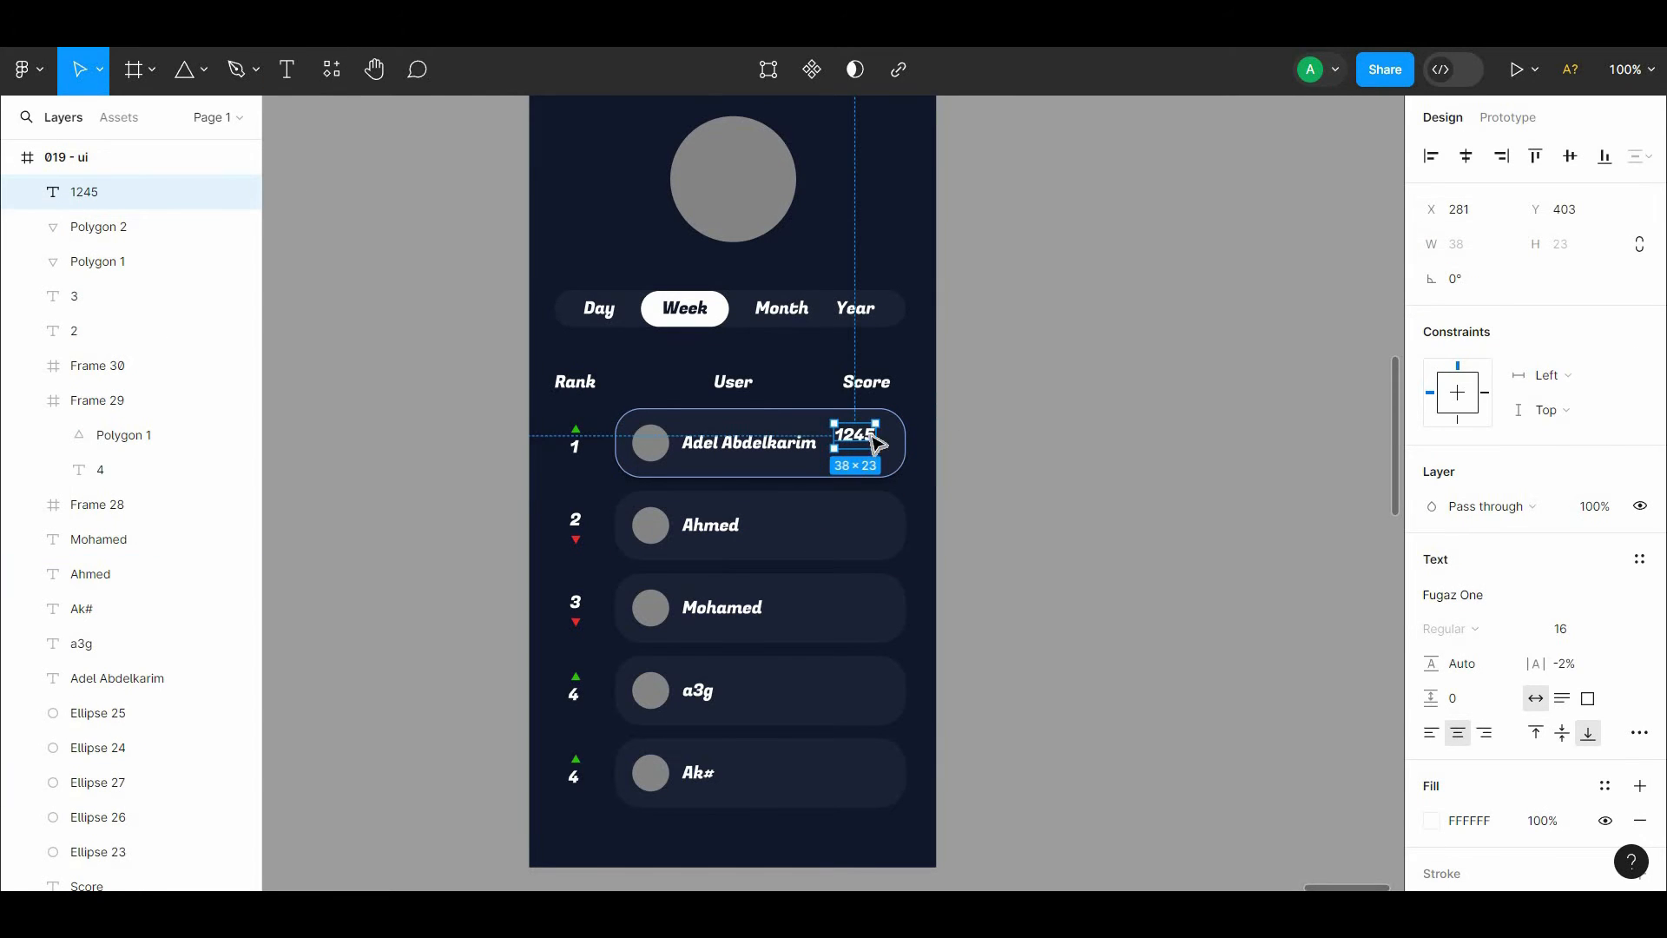
mouse_move(862, 440)
mouse_down()
mouse_move(867, 460)
mouse_move(862, 447)
mouse_up()
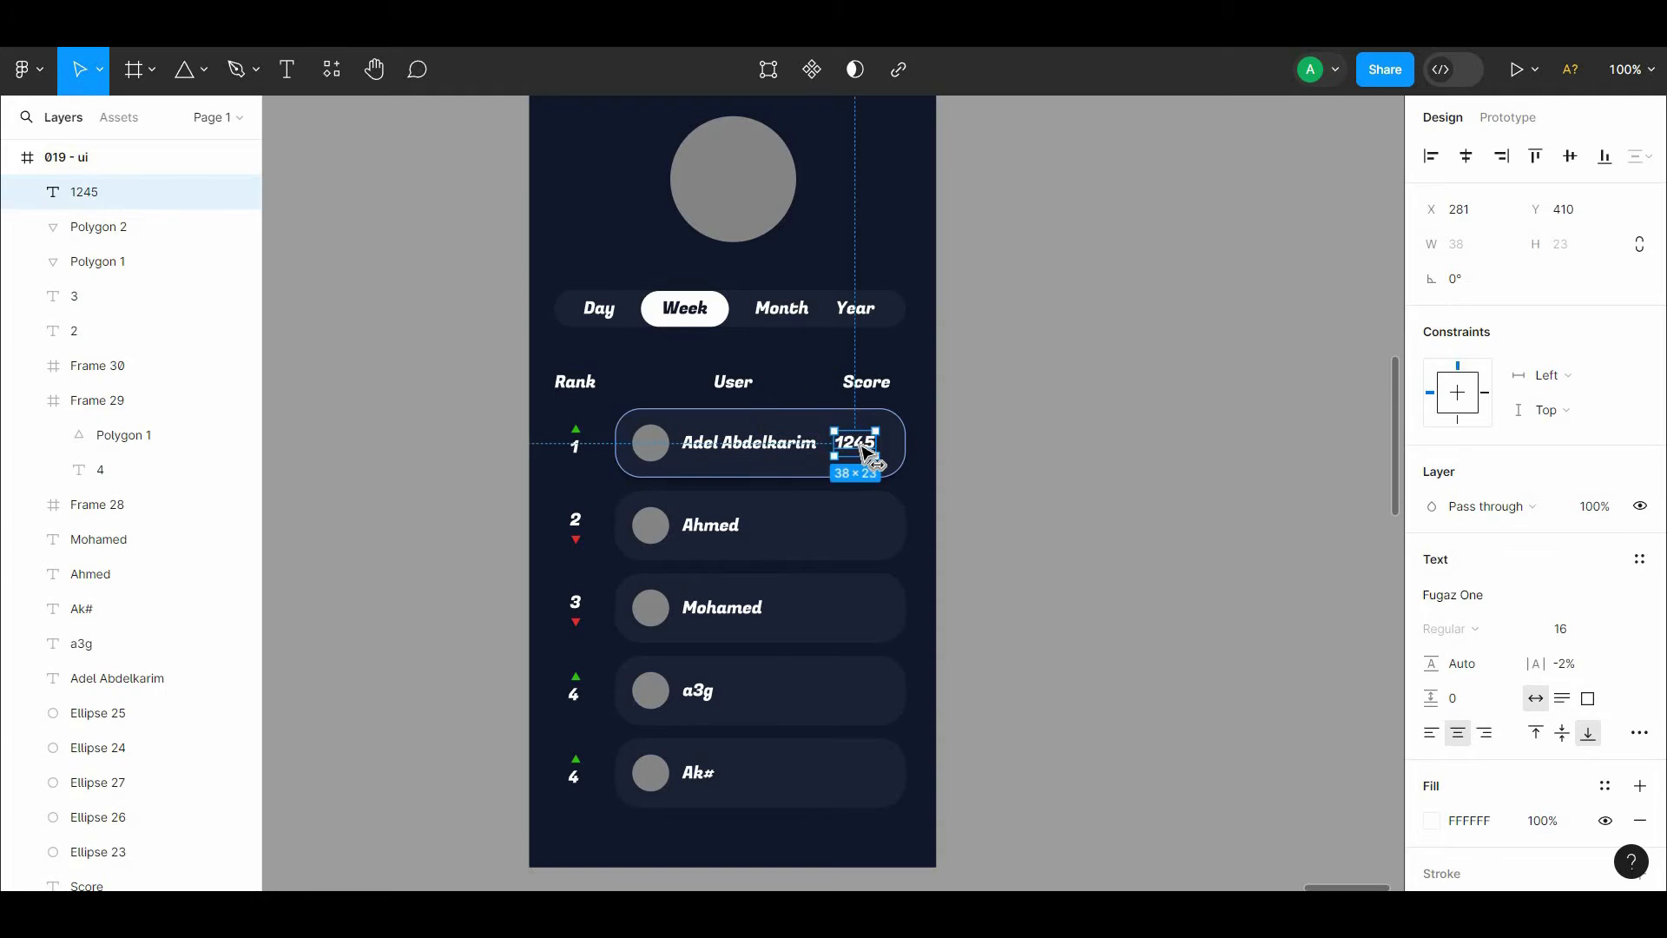
key(Right)
key(Right)
key(Right)
key(Right)
Step: Set the font size of the score 1245 to 12
click(917, 448)
click(865, 446)
click(1589, 634)
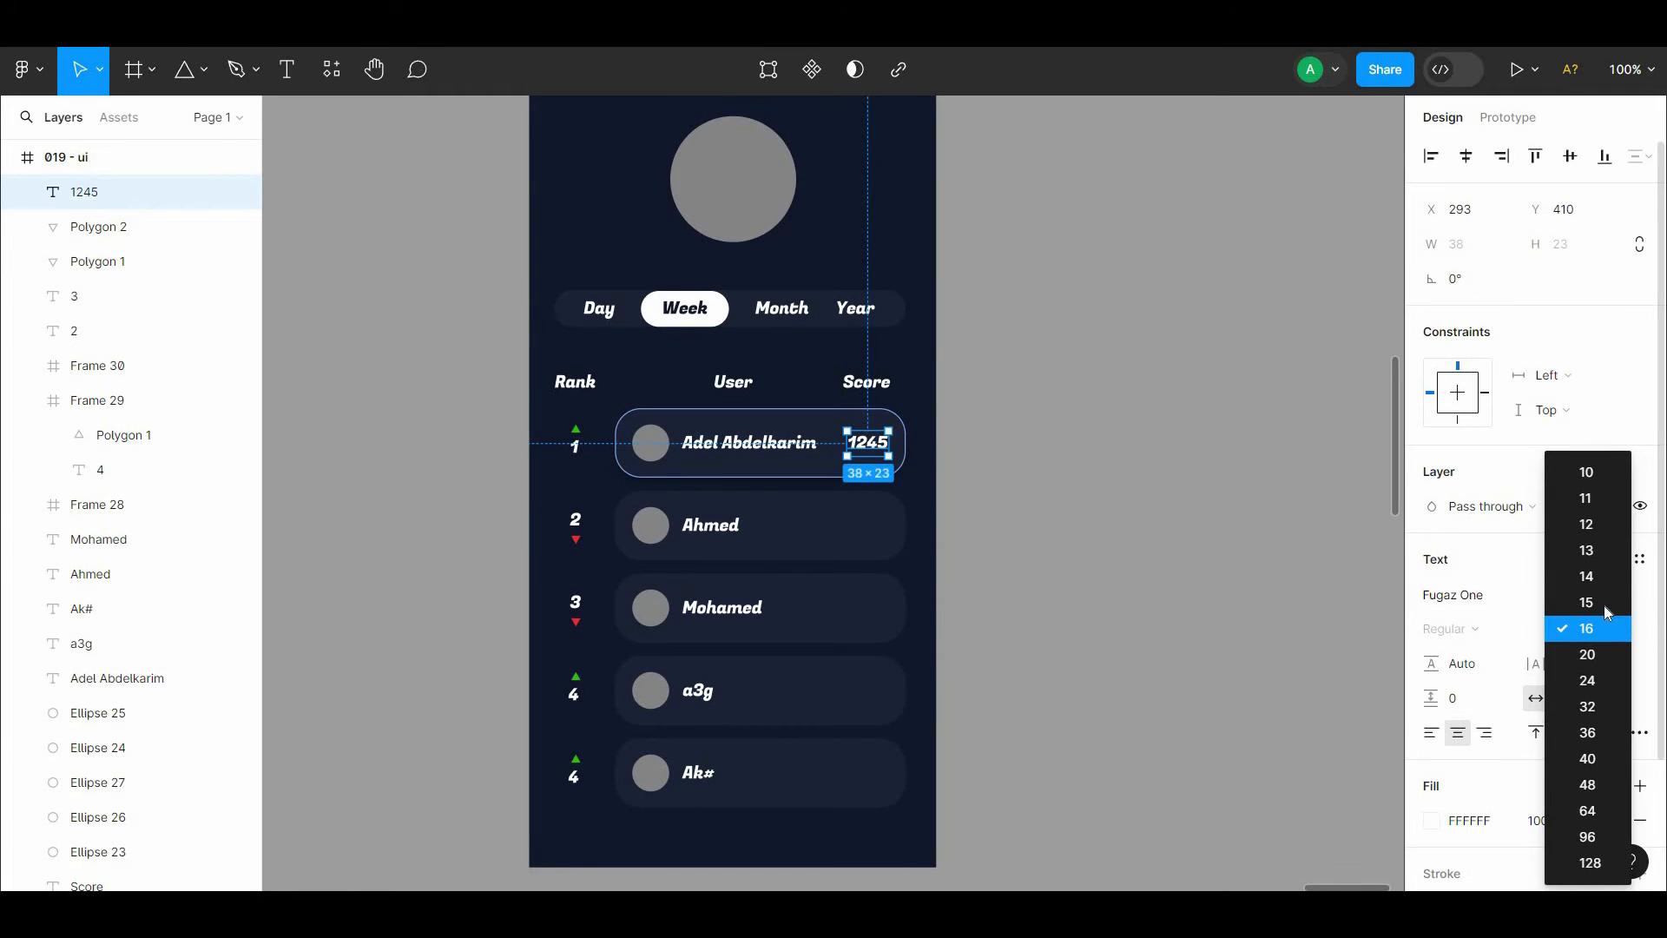
click(1596, 526)
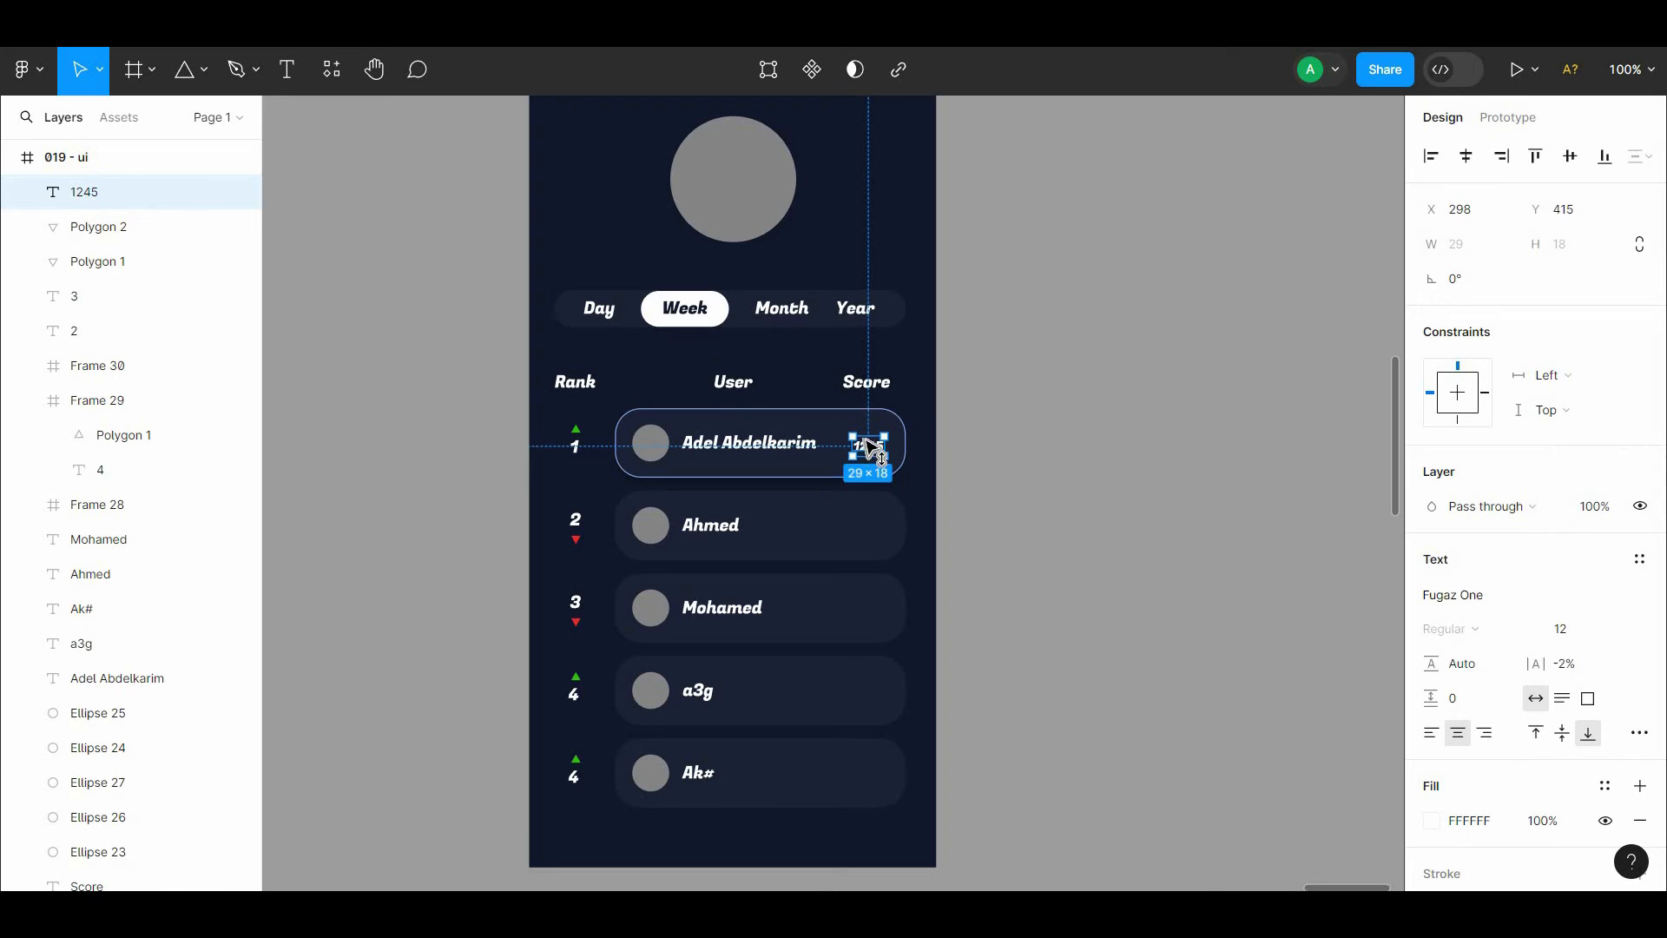
Step: Reposition the first row's score to X 302, Y 412, level with the user name
drag(869, 444, 900, 444)
scroll(903, 447, up, 5)
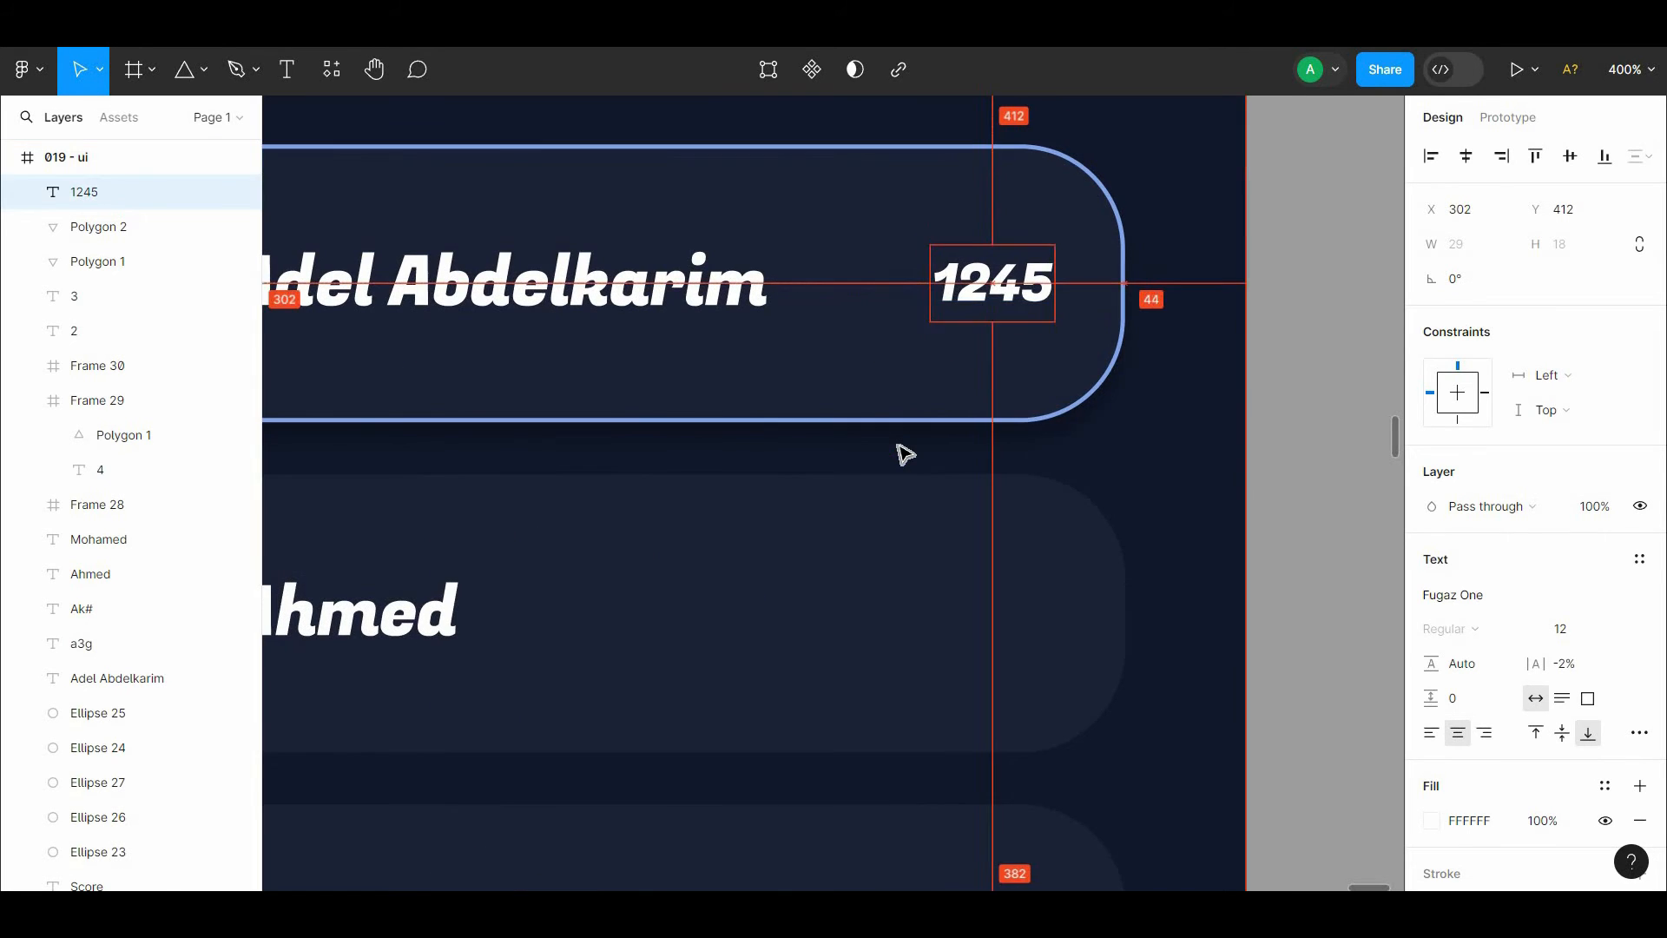
key(Left)
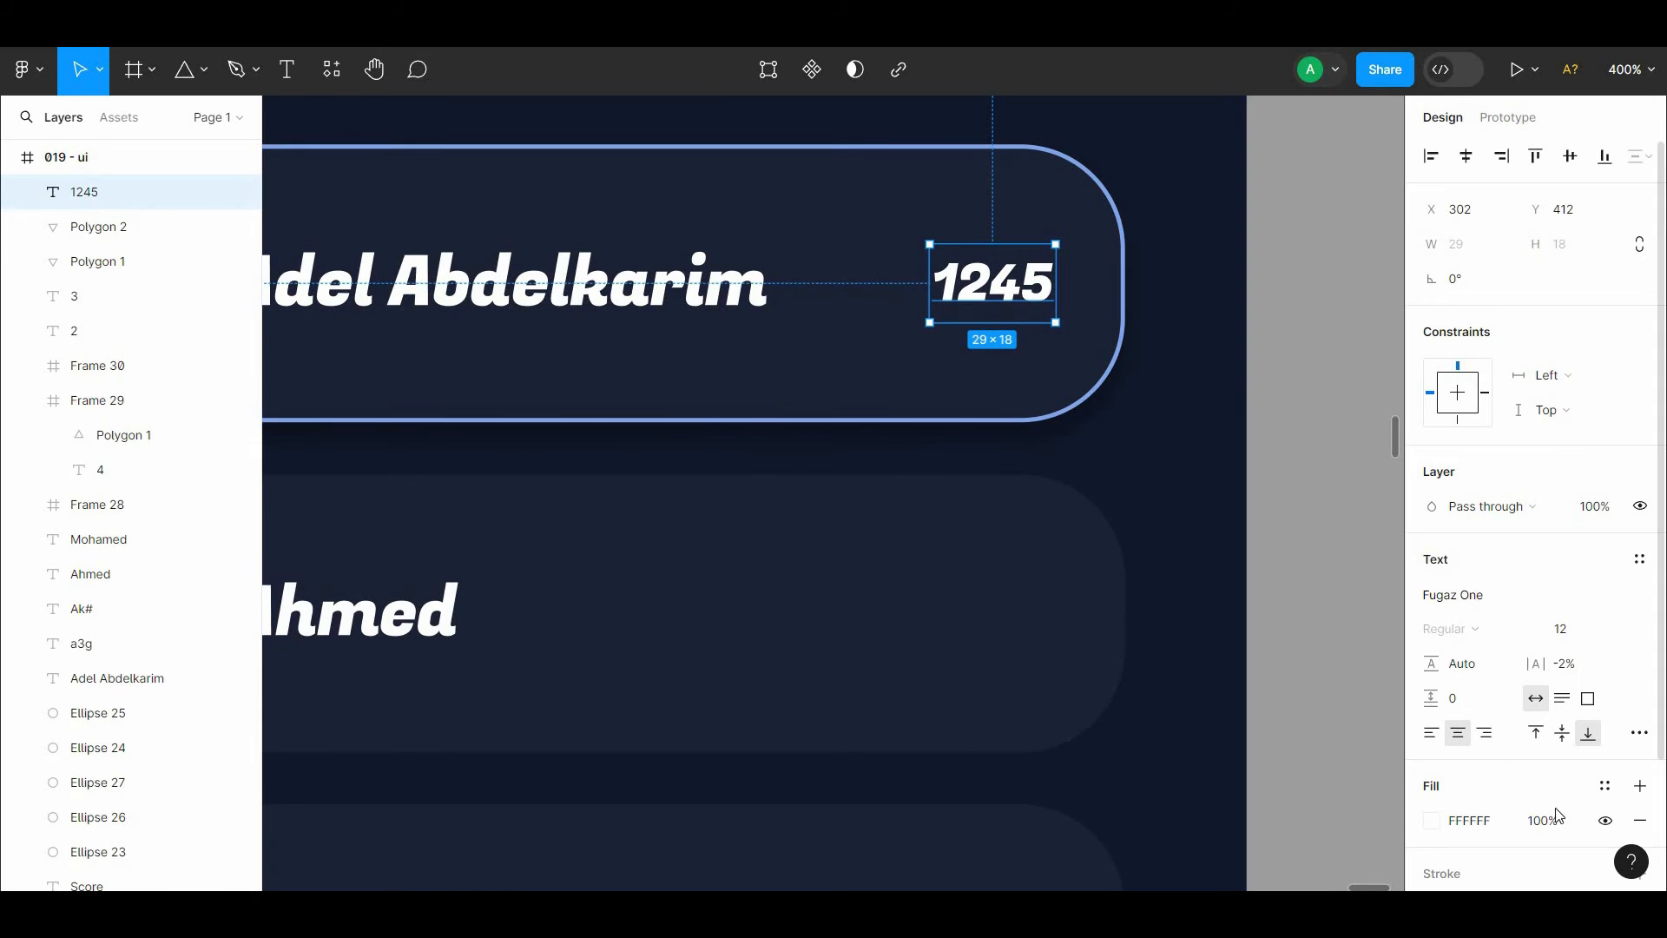
Step: Recolour the first row's score to 81A5E8 by sampling the blue outline of its row
scroll(1527, 608, down, 2)
click(1431, 655)
click(1175, 637)
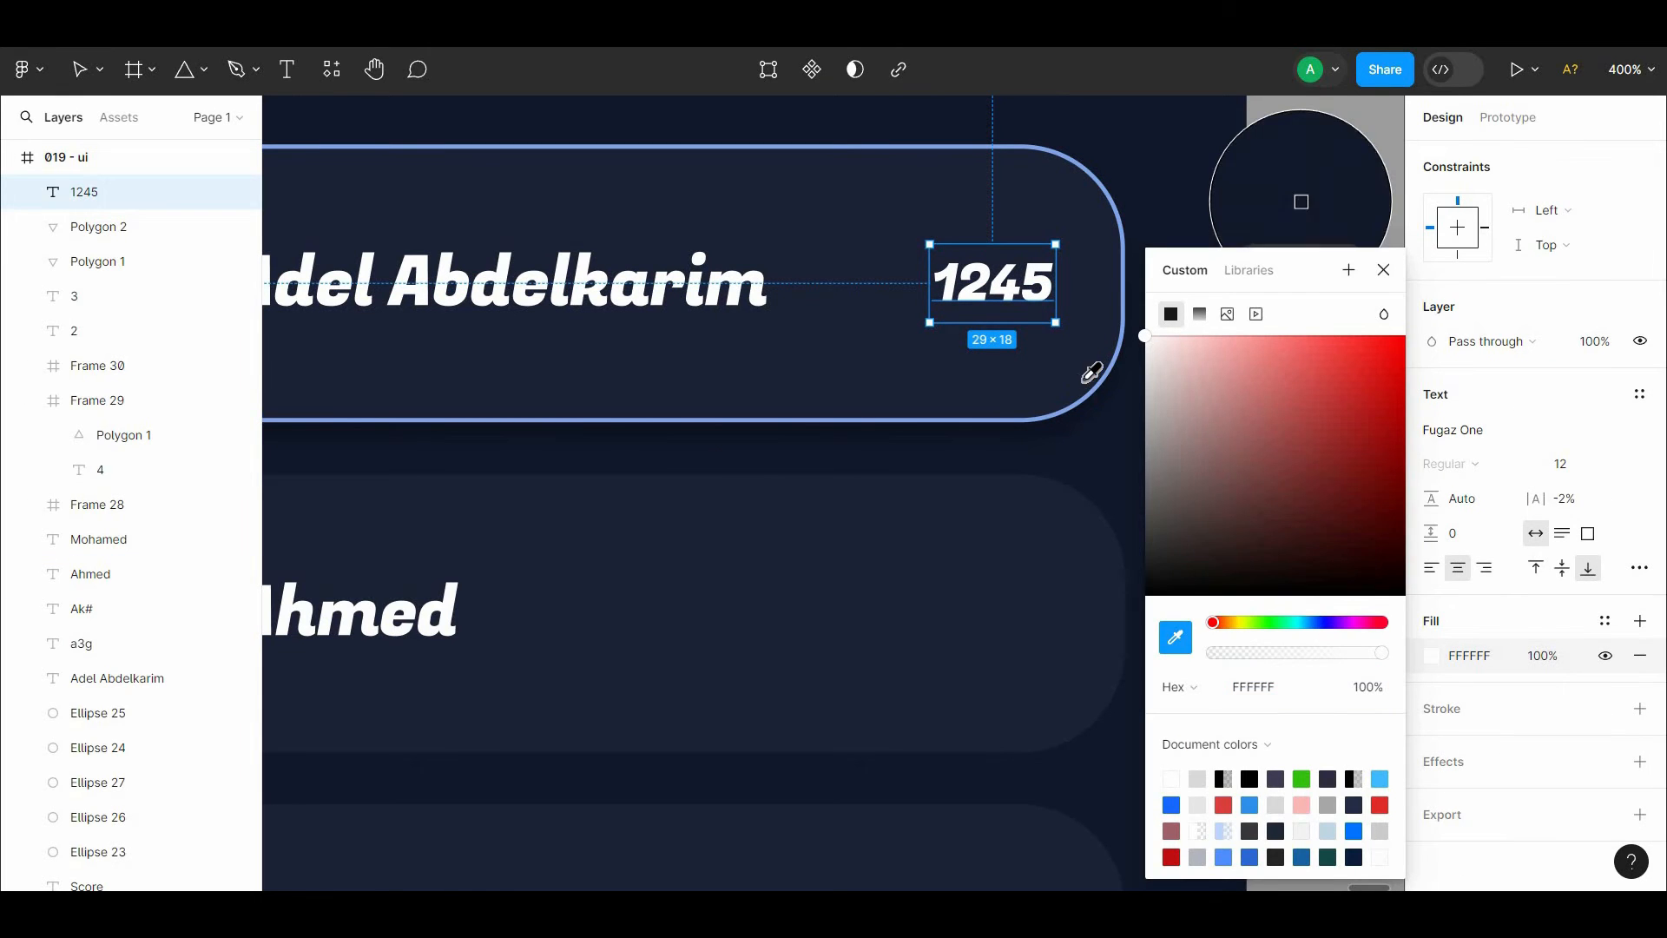
click(1092, 395)
click(1105, 425)
key(ctrl+0)
drag(1106, 425, 1194, 376)
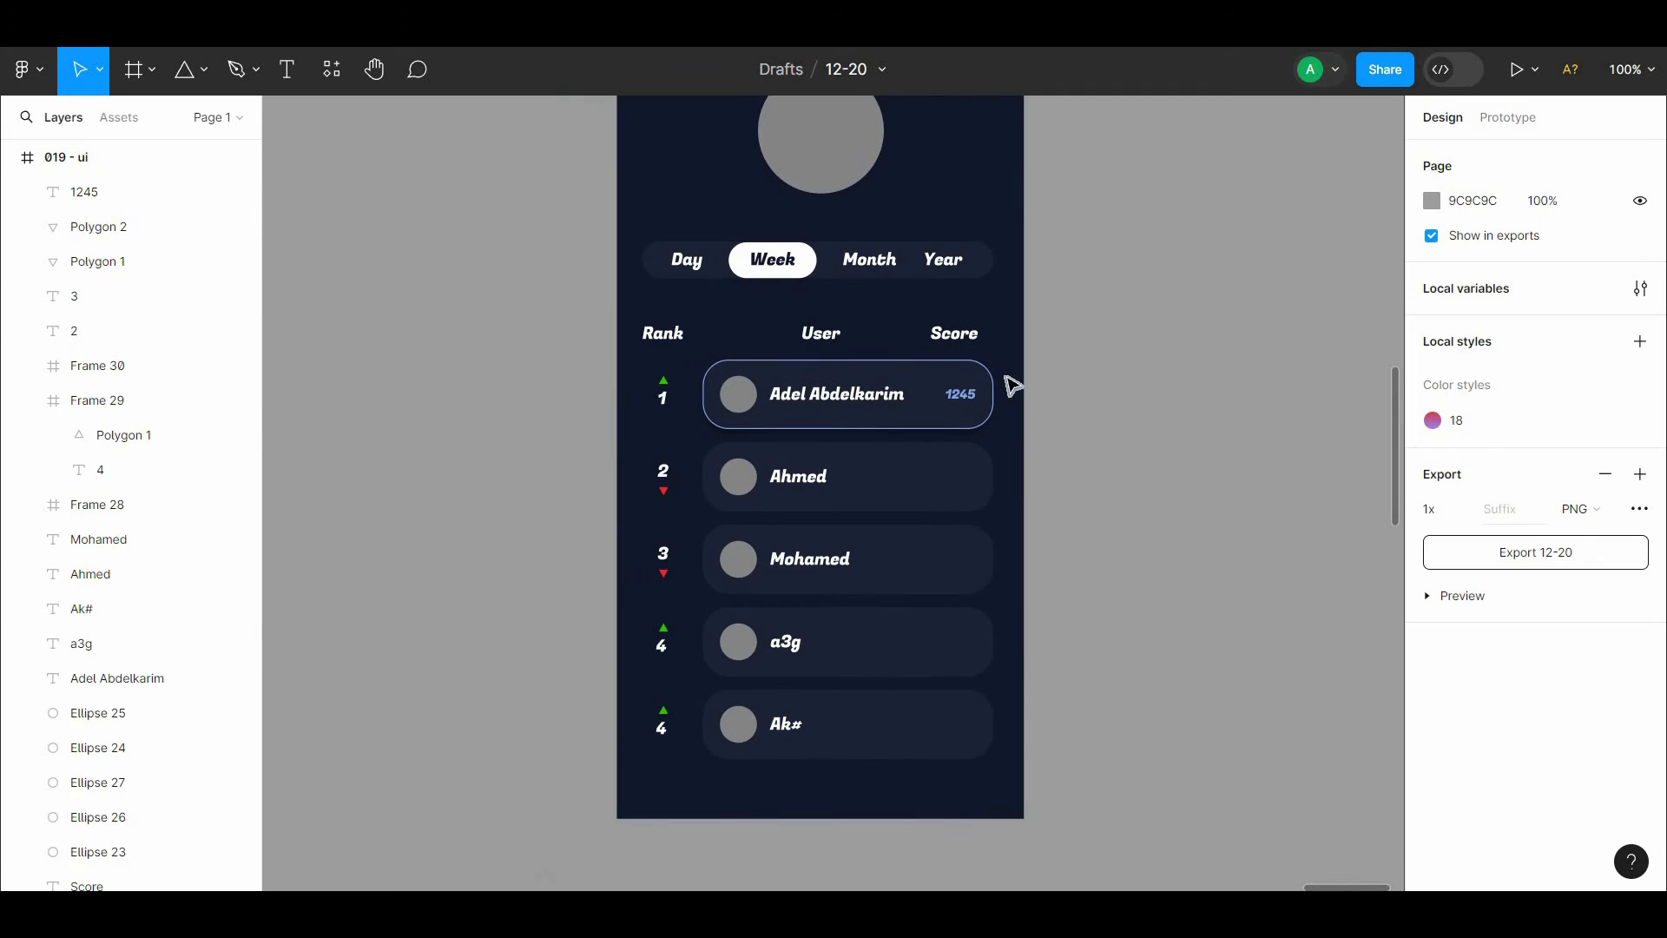
Step: Duplicate the first row's score into the other four rows and set the second row's score to 1134
click(960, 395)
drag(963, 399, 999, 686)
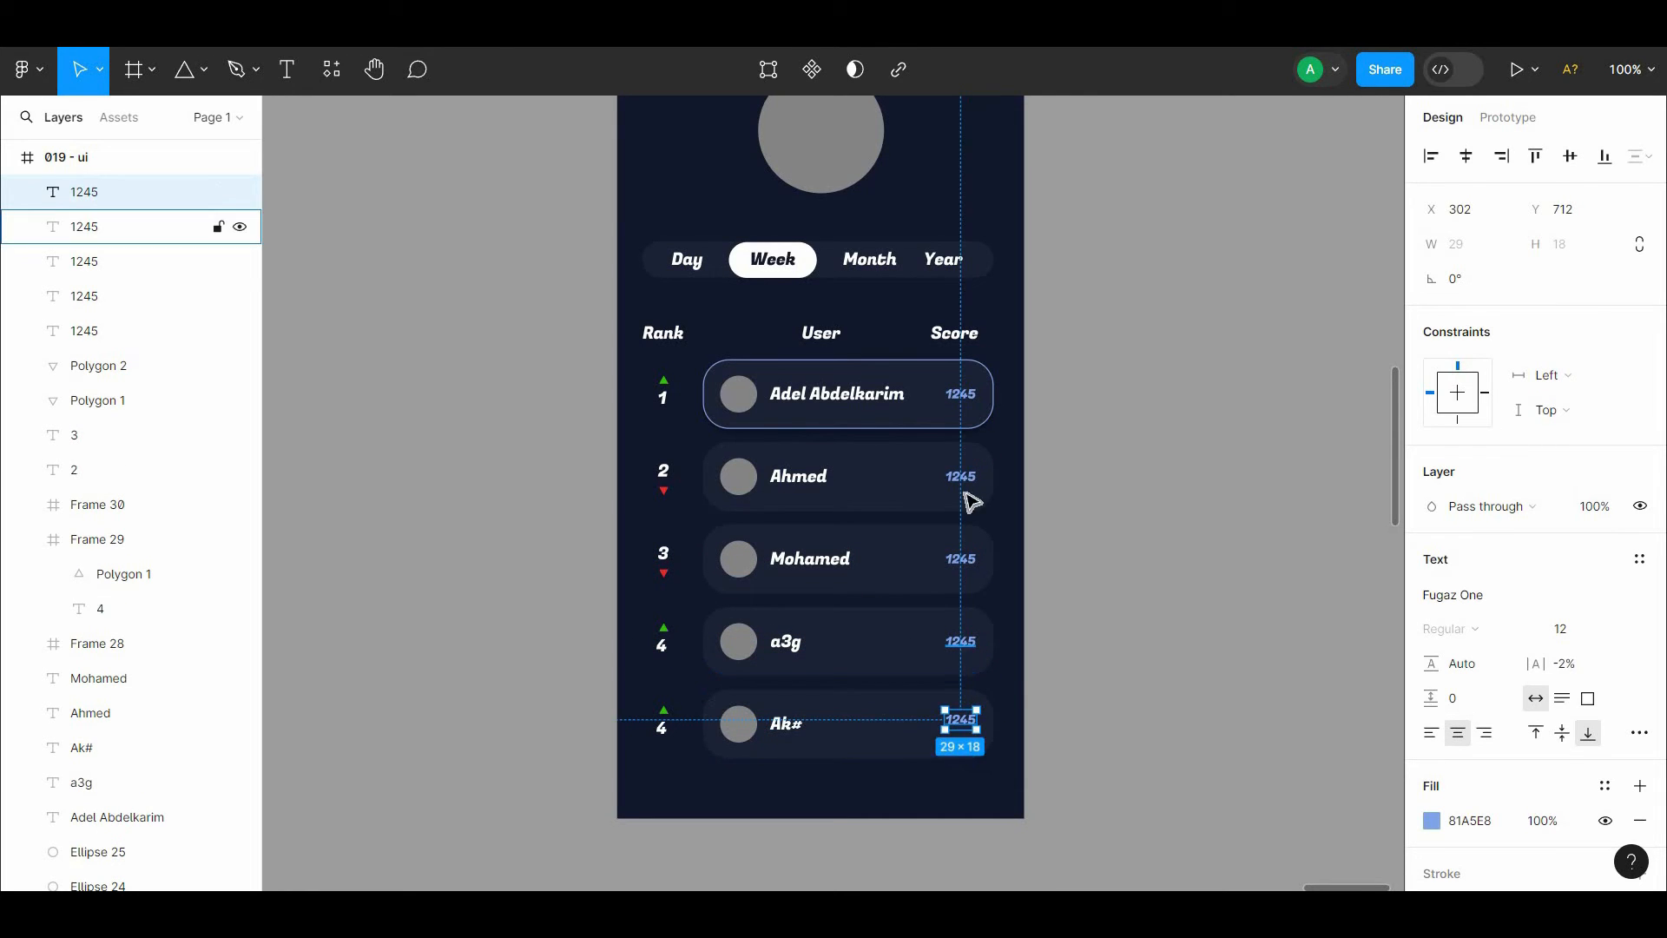
click(960, 476)
text(1134)
key(Escape)
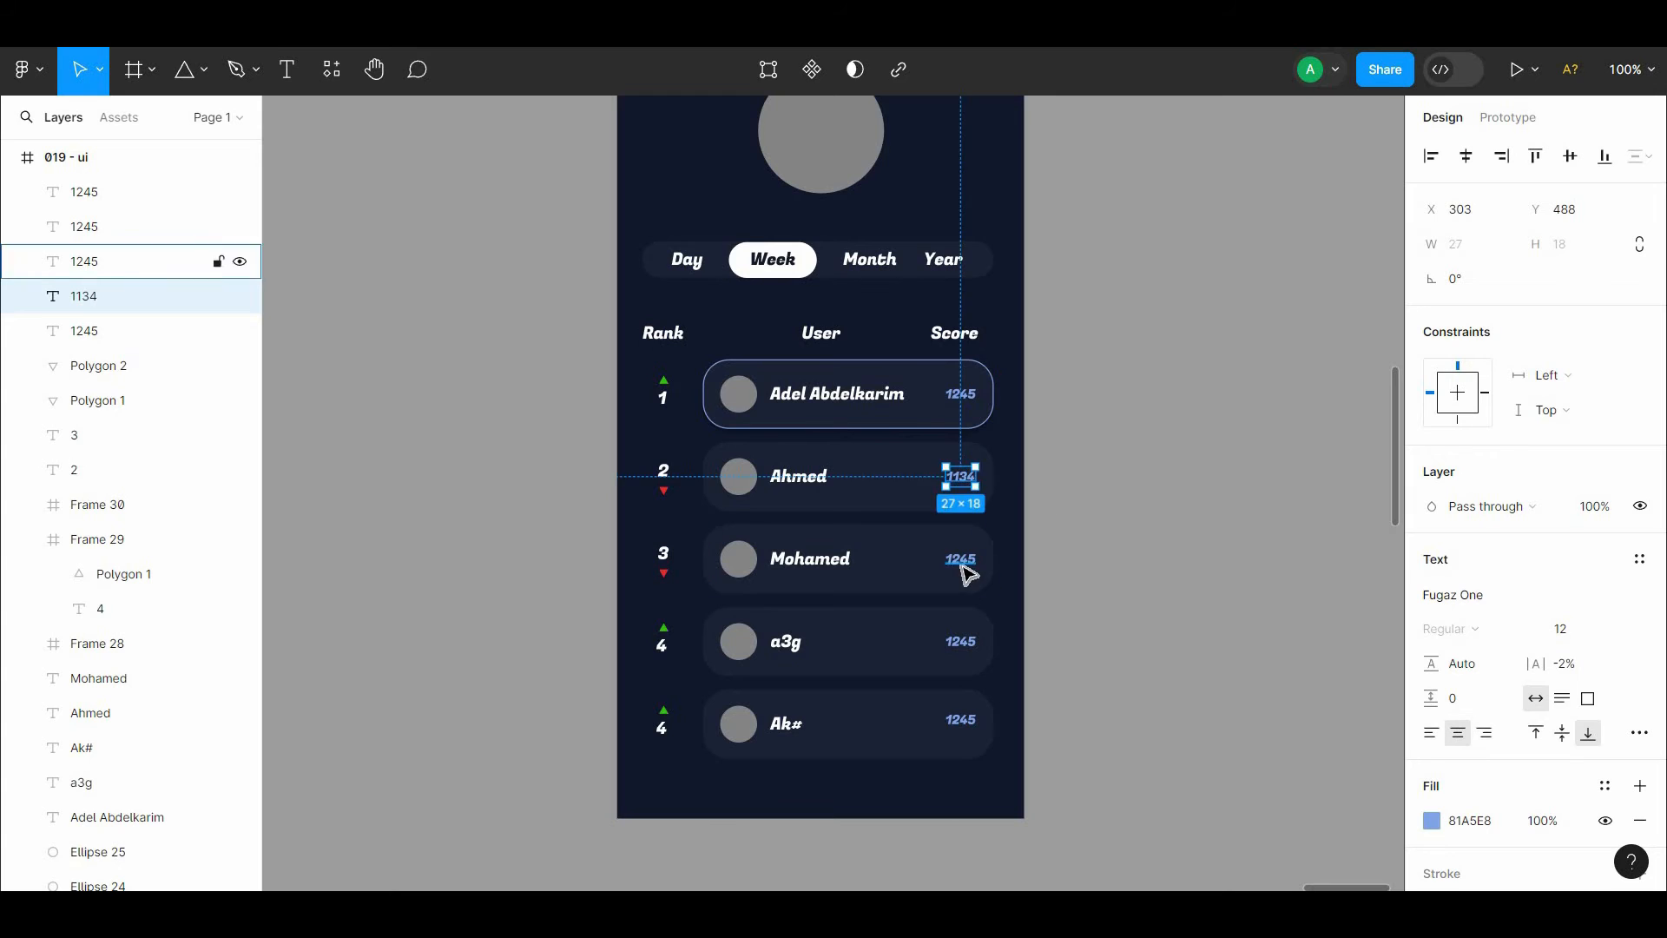
Step: Set the third row's score to 1067
click(960, 559)
text(10)
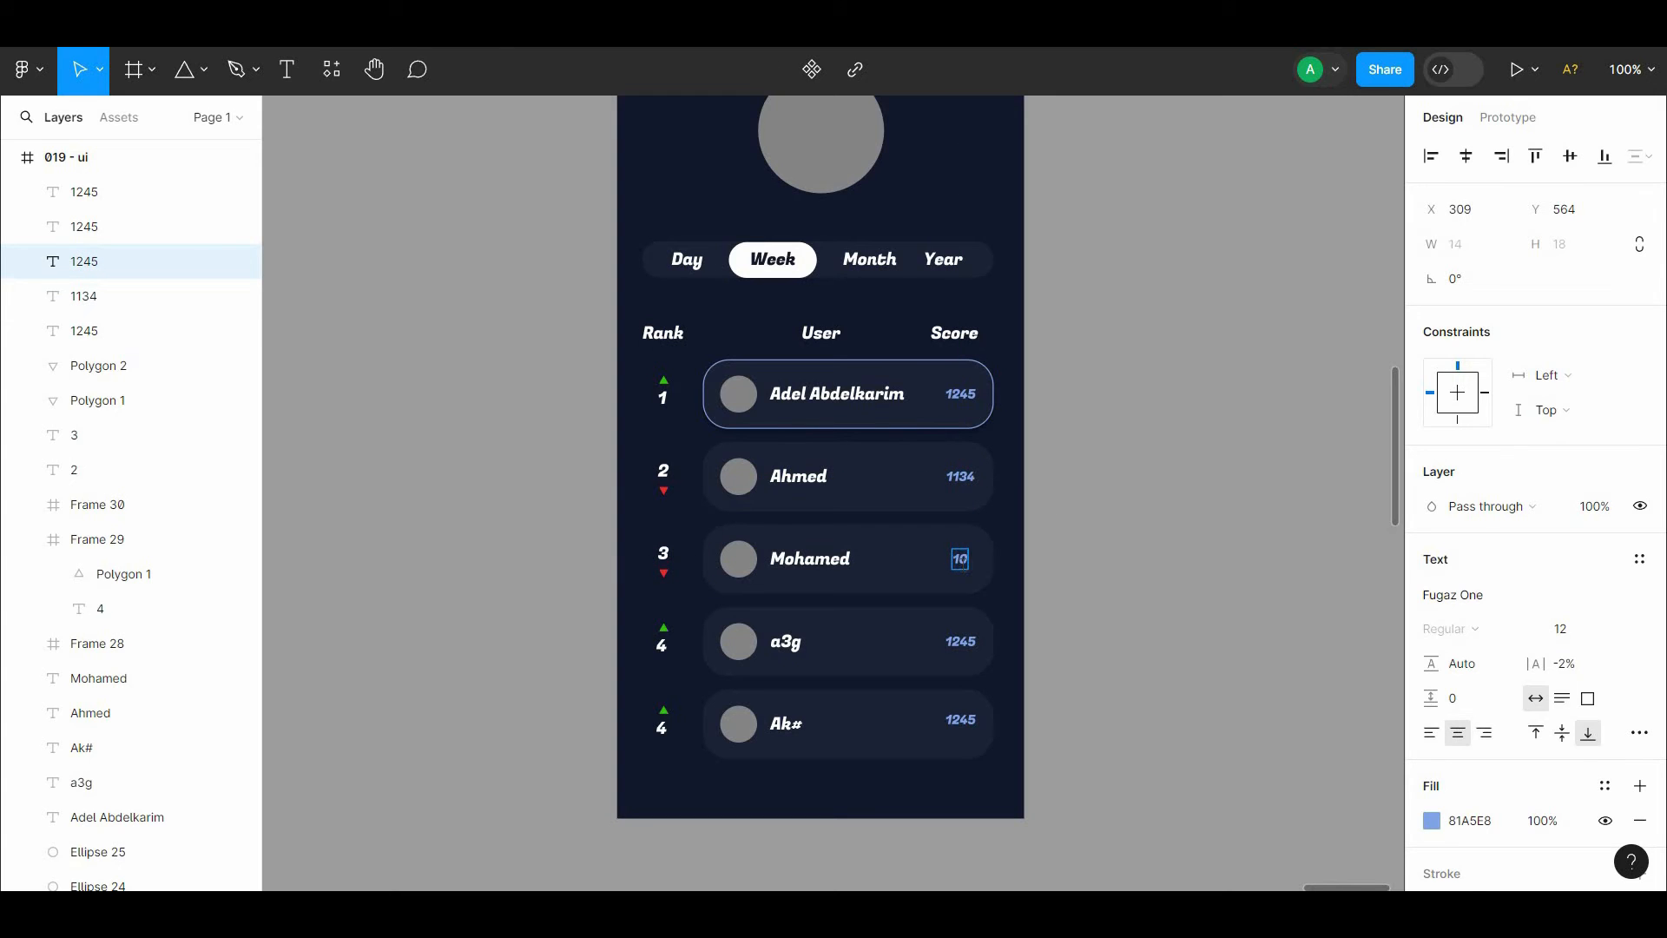
text(67)
key(Escape)
Step: Set the fourth row's score to 986 and the fifth row's score to 890
double_click(960, 642)
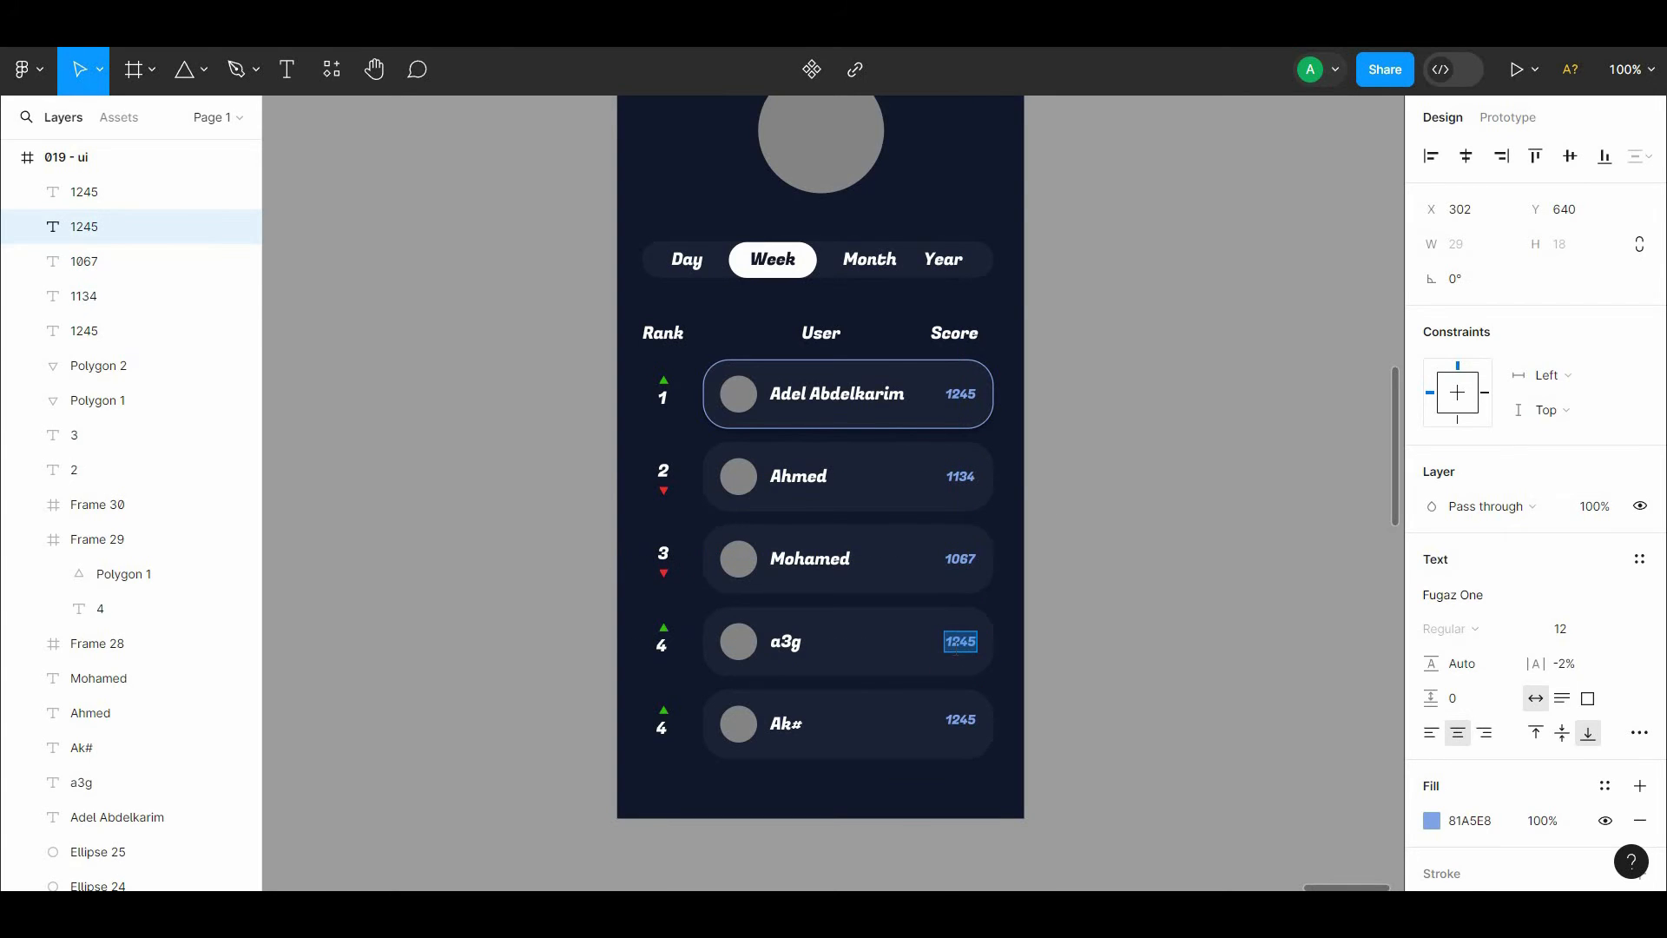
click(1088, 615)
double_click(960, 720)
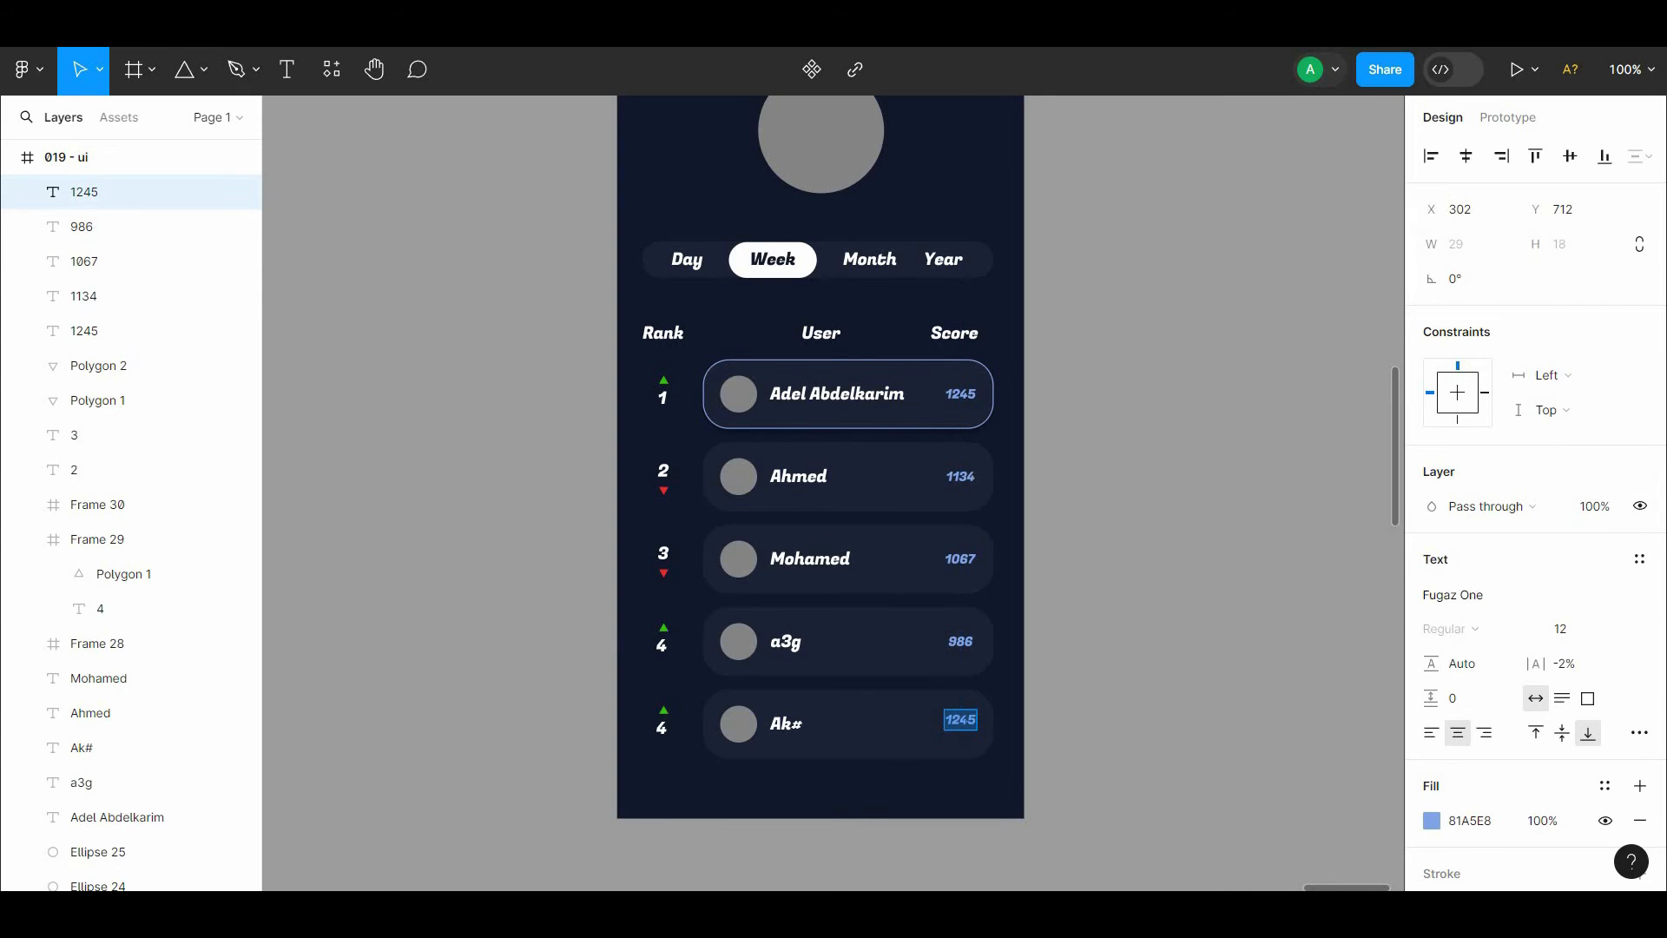
text(890)
click(1106, 688)
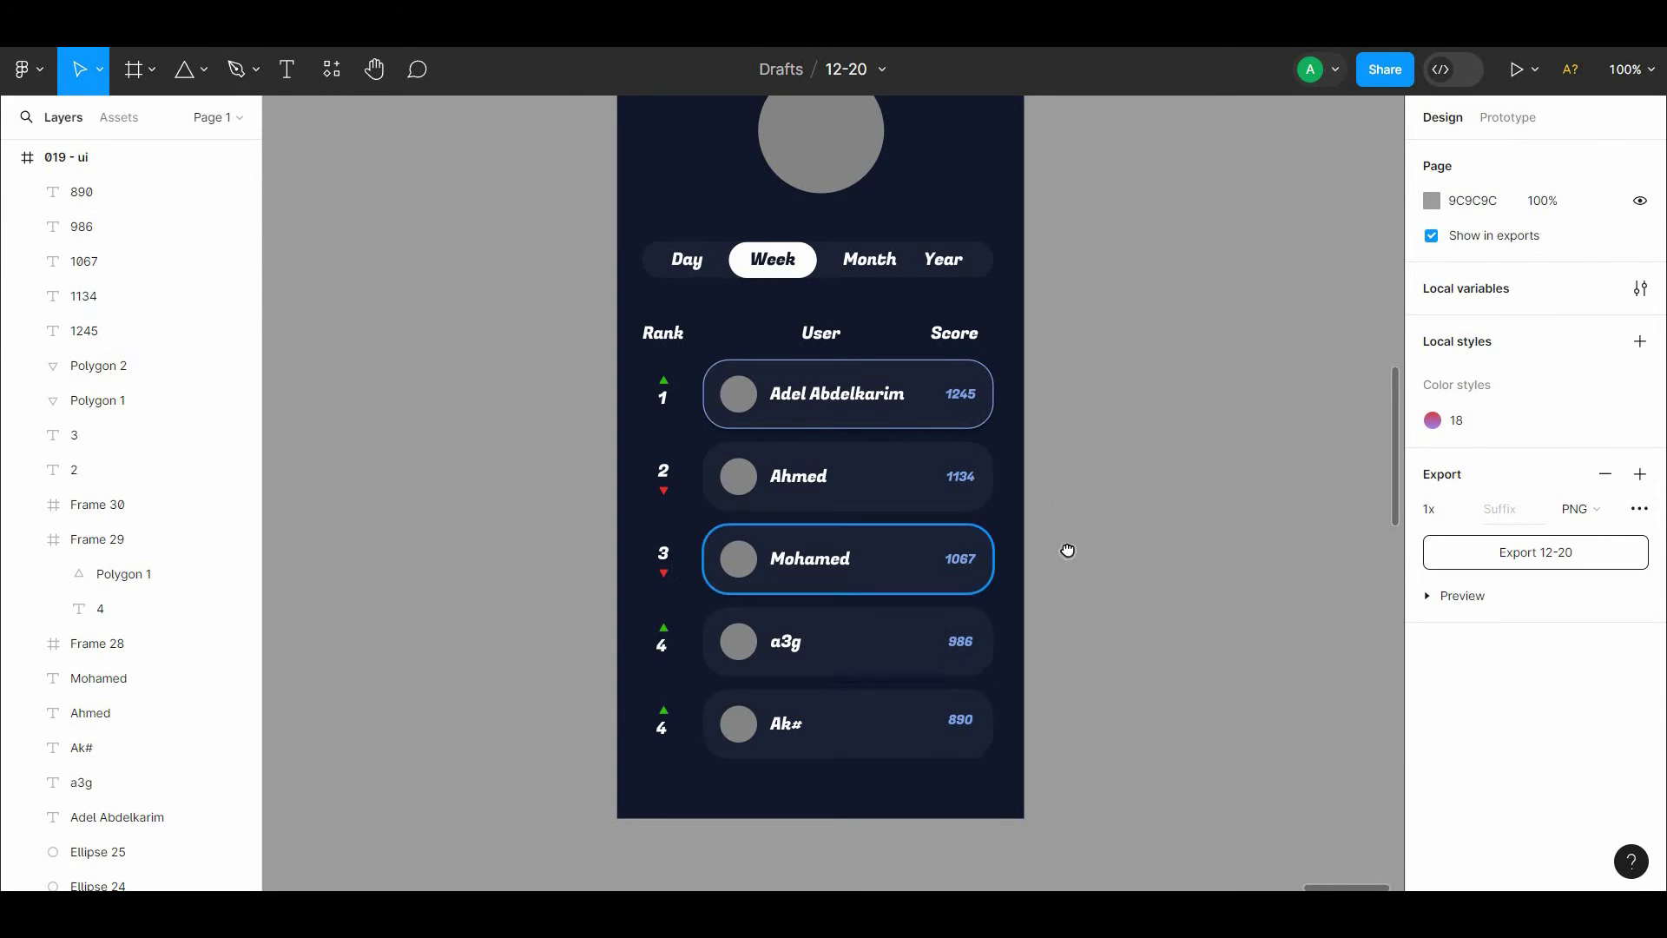
Step: Change the 81A5E8 blue used across the 019 - ui frame to green 6EB95B
drag(1064, 547, 1027, 596)
click(933, 449)
click(991, 490)
drag(909, 398, 902, 560)
click(594, 139)
scroll(1528, 521, down, 2)
click(1470, 708)
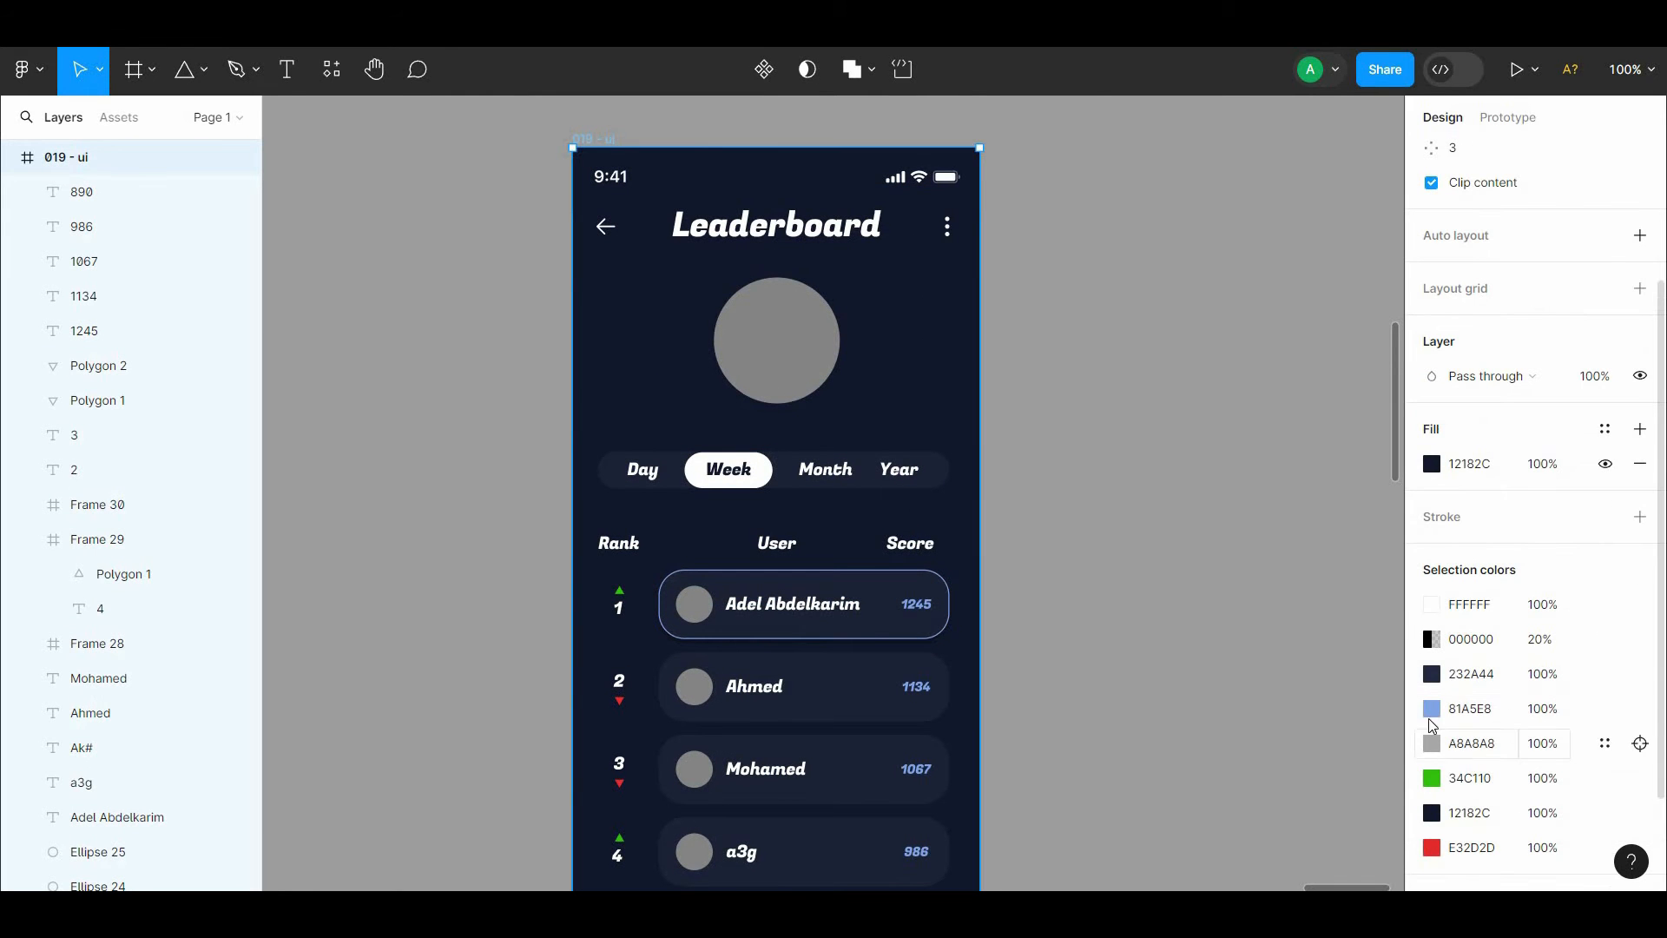
click(1432, 708)
drag(1122, 359, 1255, 65)
click(1301, 778)
click(1261, 399)
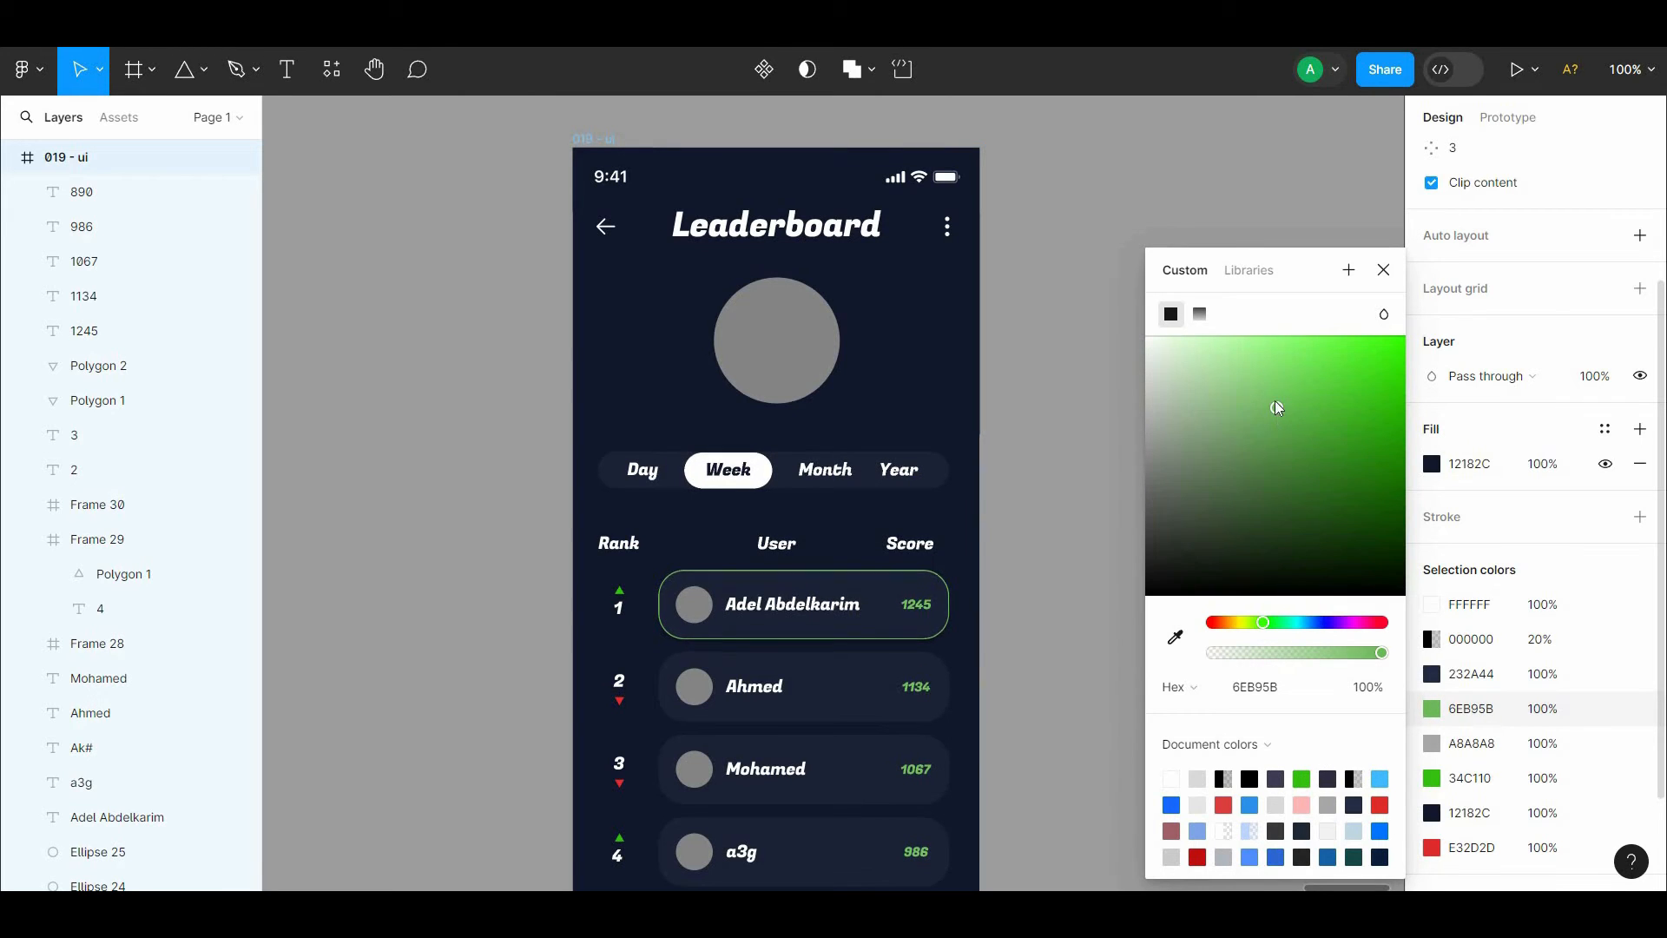
Step: Bring in the portrait photo and scale it down to fit over the grey profile circle
click(1091, 484)
drag(1090, 484, 1086, 376)
drag(999, 740, 989, 900)
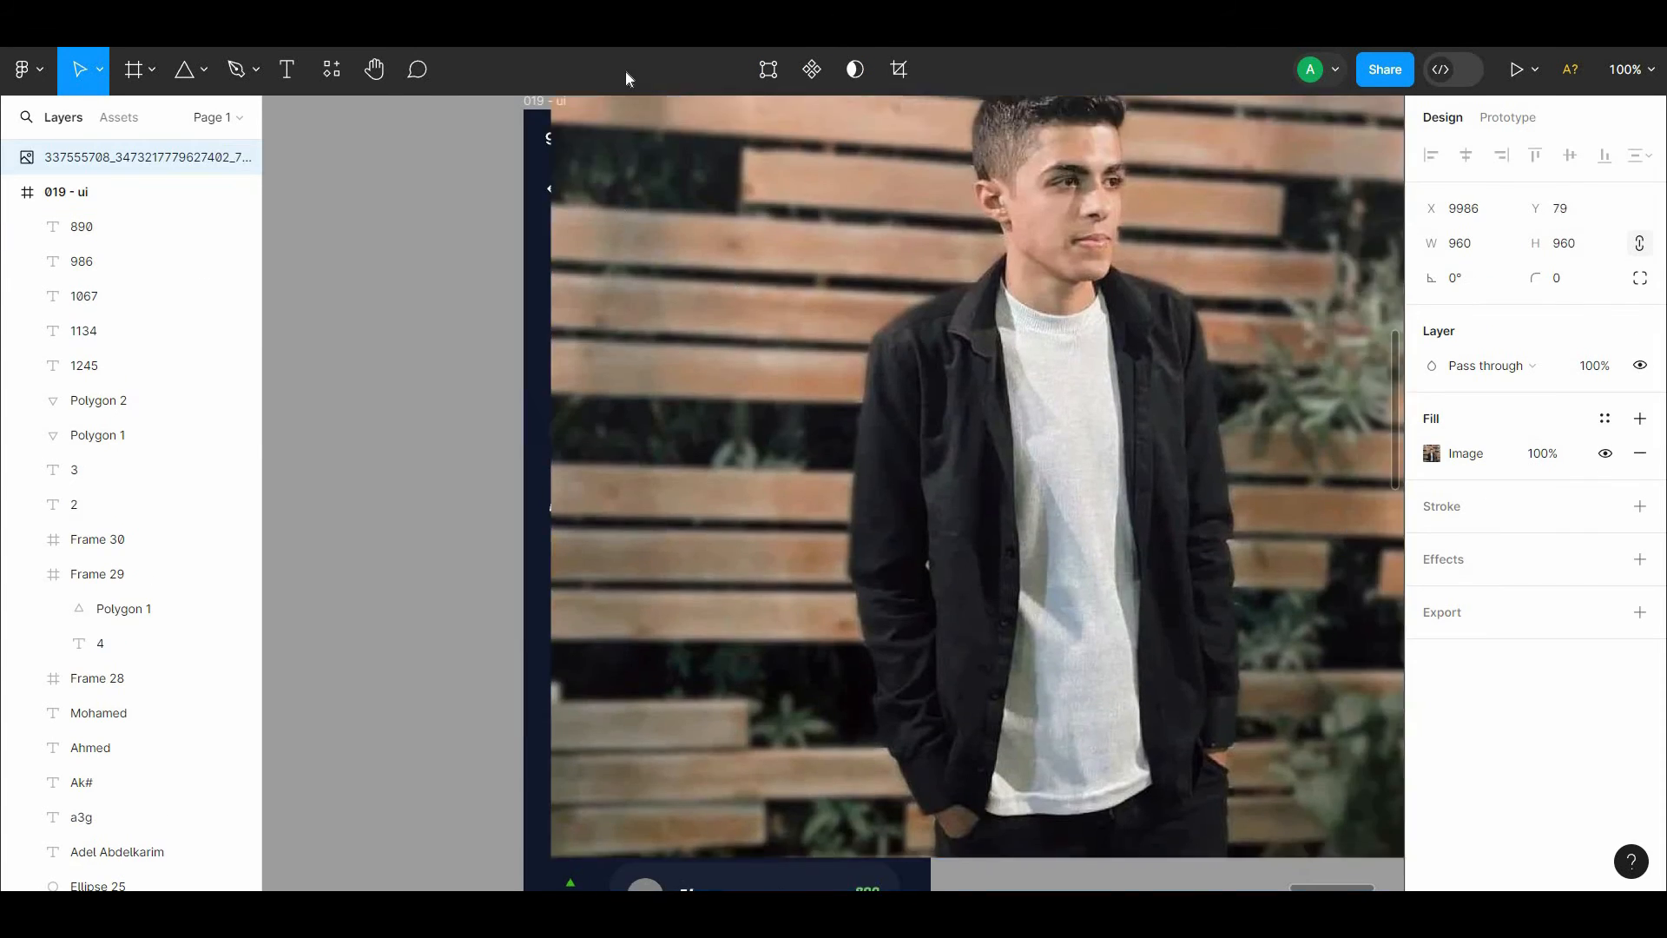
drag(1085, 608, 686, 183)
drag(1191, 446, 621, 52)
drag(1176, 309, 1193, 645)
key(ctrl+z)
drag(1216, 792, 752, 321)
drag(1294, 519, 1241, 396)
click(1240, 395)
drag(653, 170, 707, 581)
drag(793, 525, 753, 596)
Step: Mask the photo with the profile circle and adjust the photo's size and position inside the mask
click(823, 76)
drag(820, 412, 803, 265)
double_click(694, 412)
drag(737, 464, 747, 473)
drag(735, 441, 741, 447)
drag(830, 383, 828, 346)
click(827, 347)
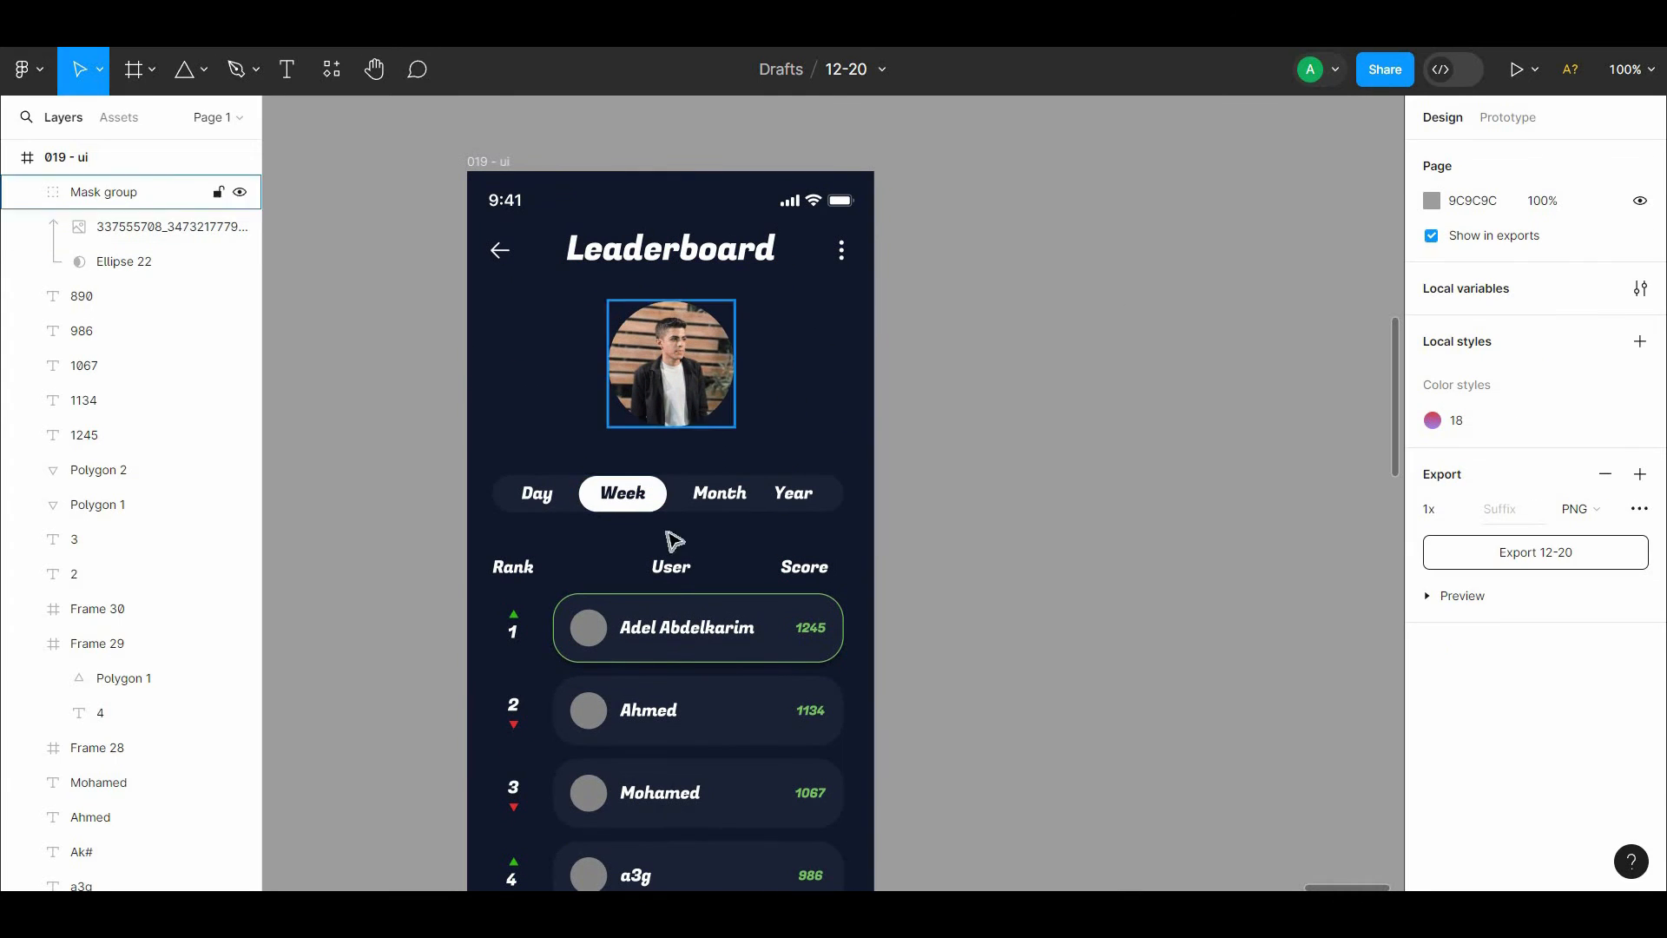
Step: Wrap the masked profile picture in its own frame
click(684, 385)
right_click(685, 386)
click(712, 495)
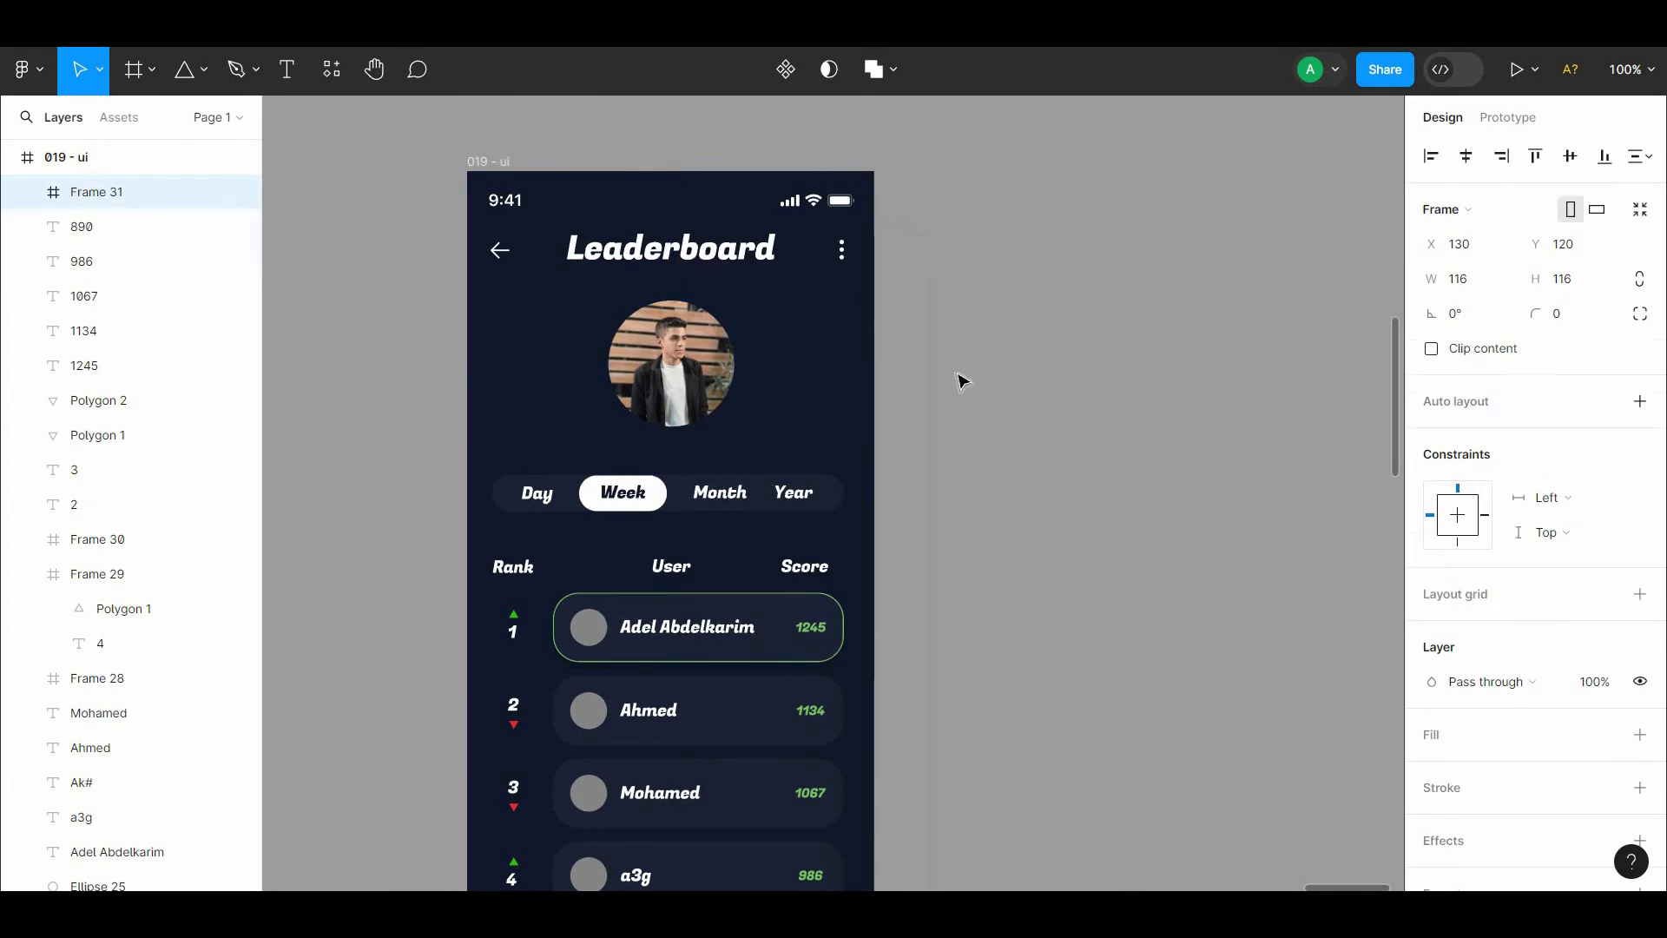
Step: Check the first row's avatar circle size, try resizing a duplicate of the profile picture to 34, and undo the resize
scroll(634, 543, down, 2)
click(607, 549)
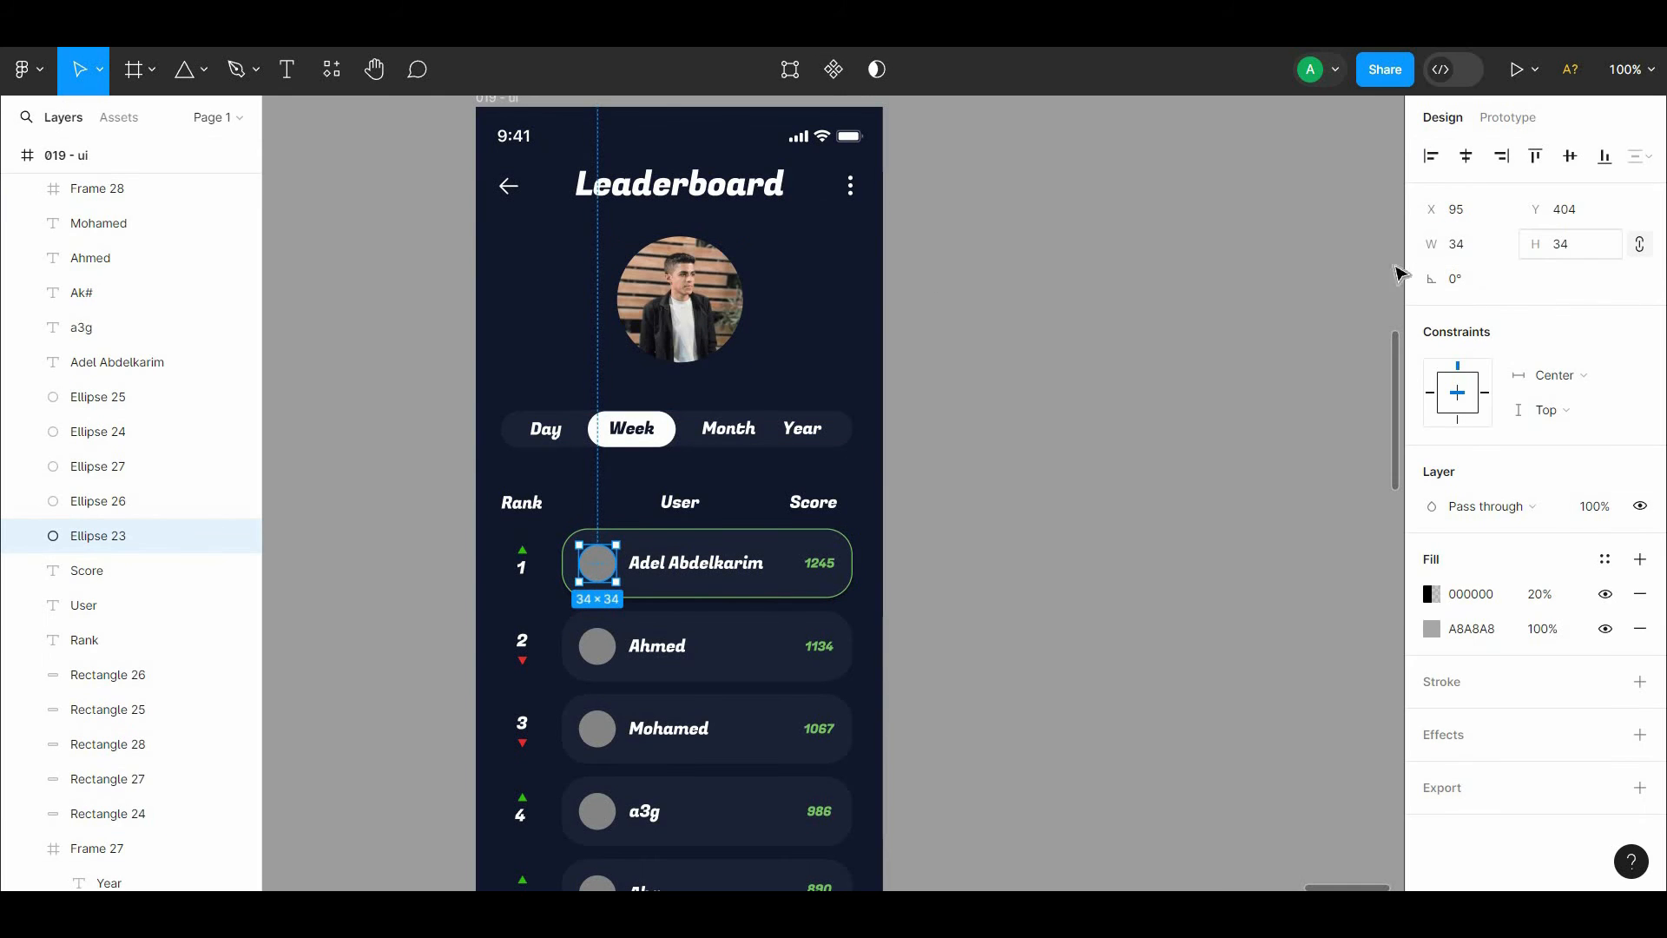
click(707, 352)
alt+drag(707, 354, 707, 466)
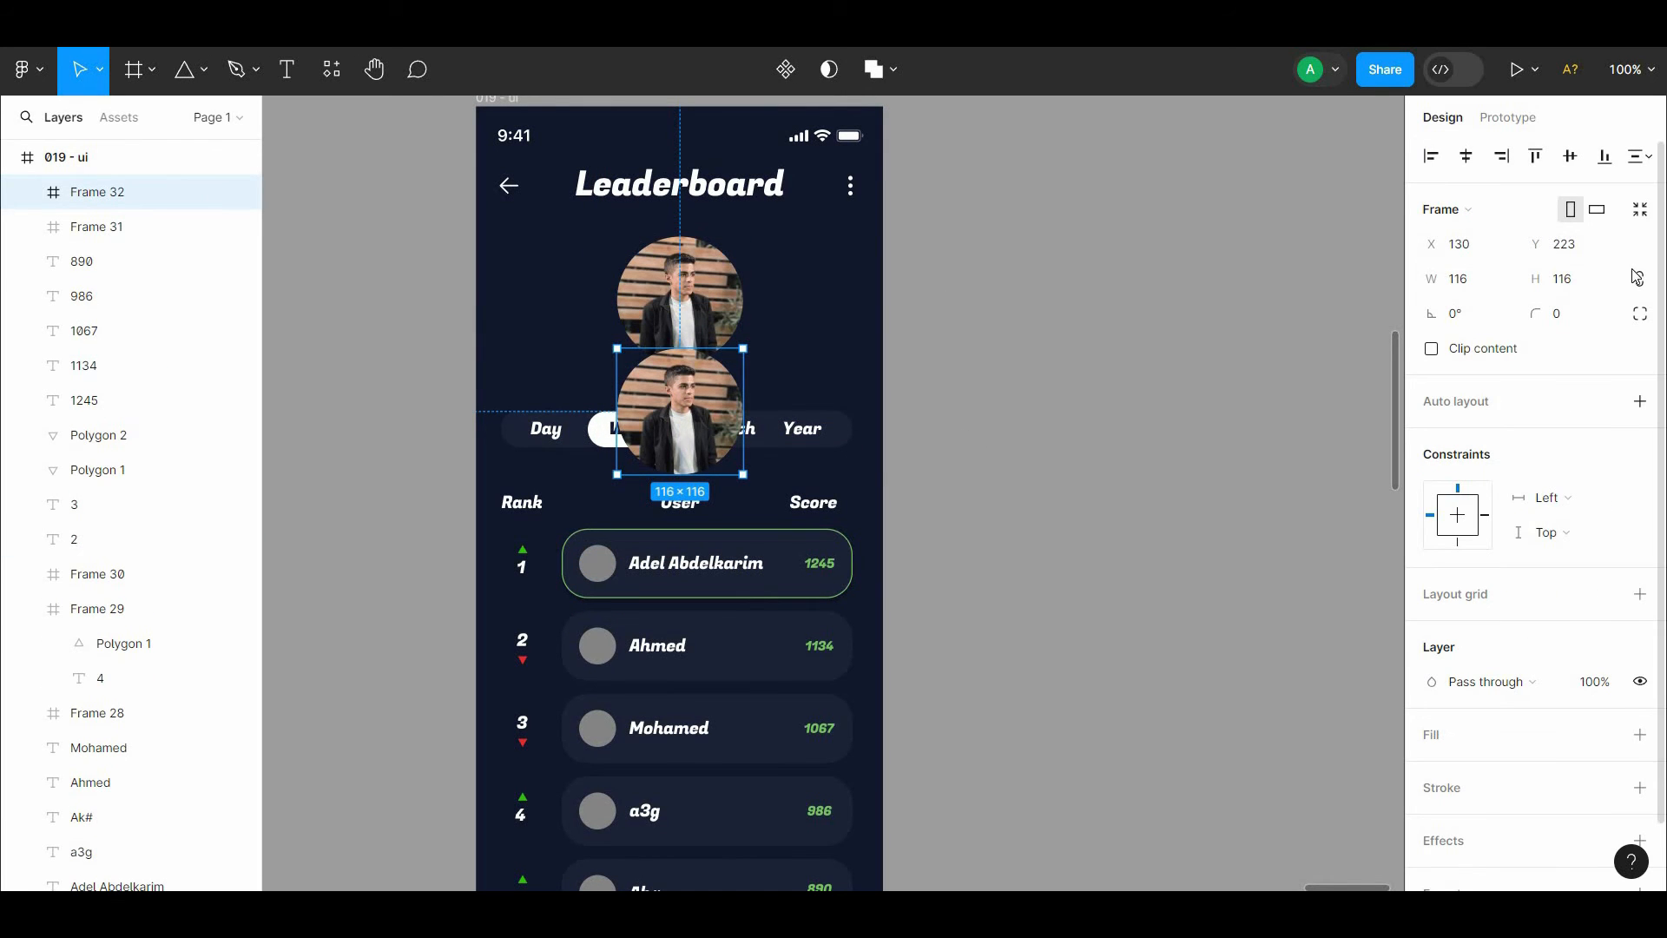
text(34)
click(1153, 339)
key(ctrl+z)
key(ctrl+z)
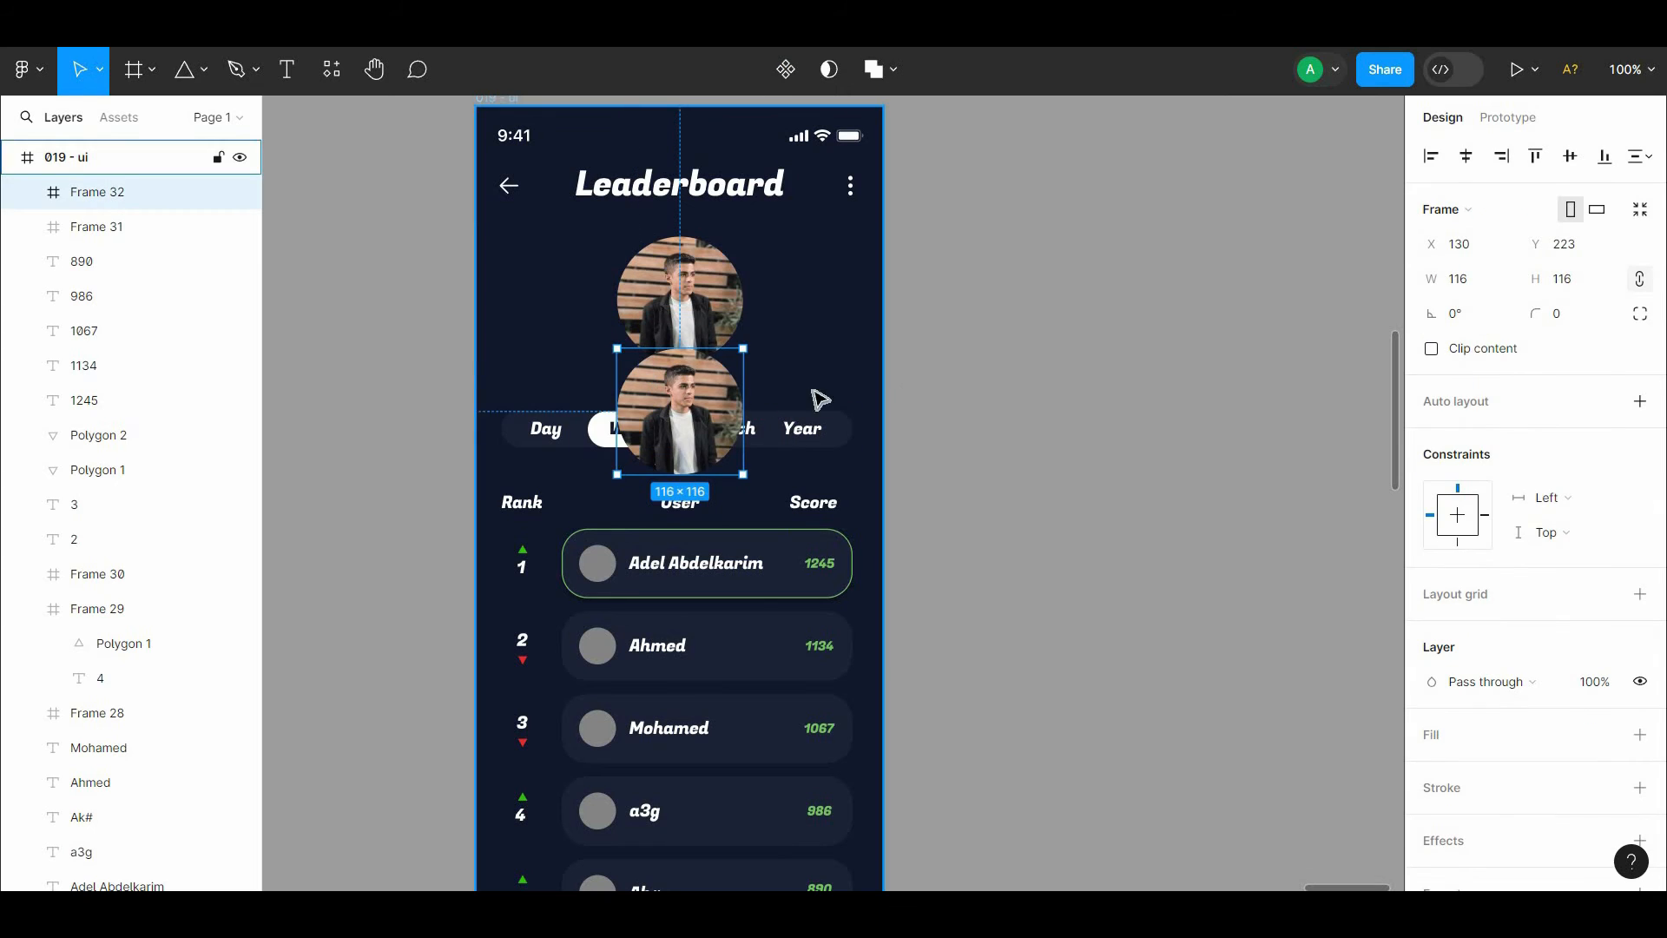
Step: Move the duplicate picture beside the original, try resizing its frame, and delete the duplicate
drag(738, 404, 894, 327)
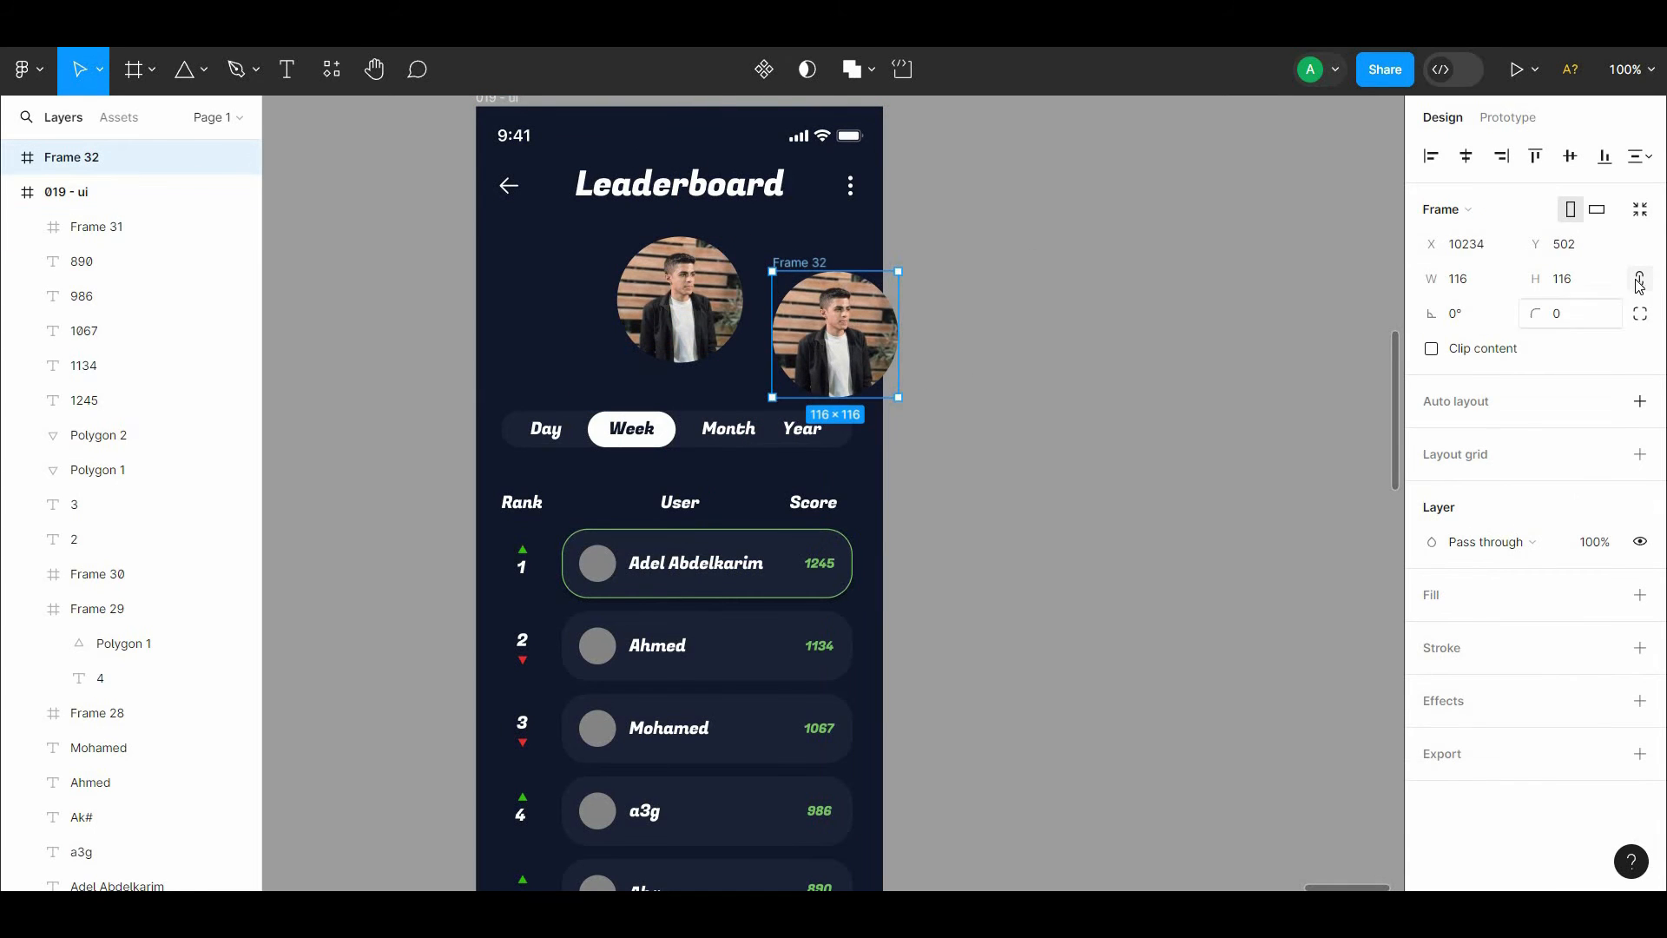
click(1207, 314)
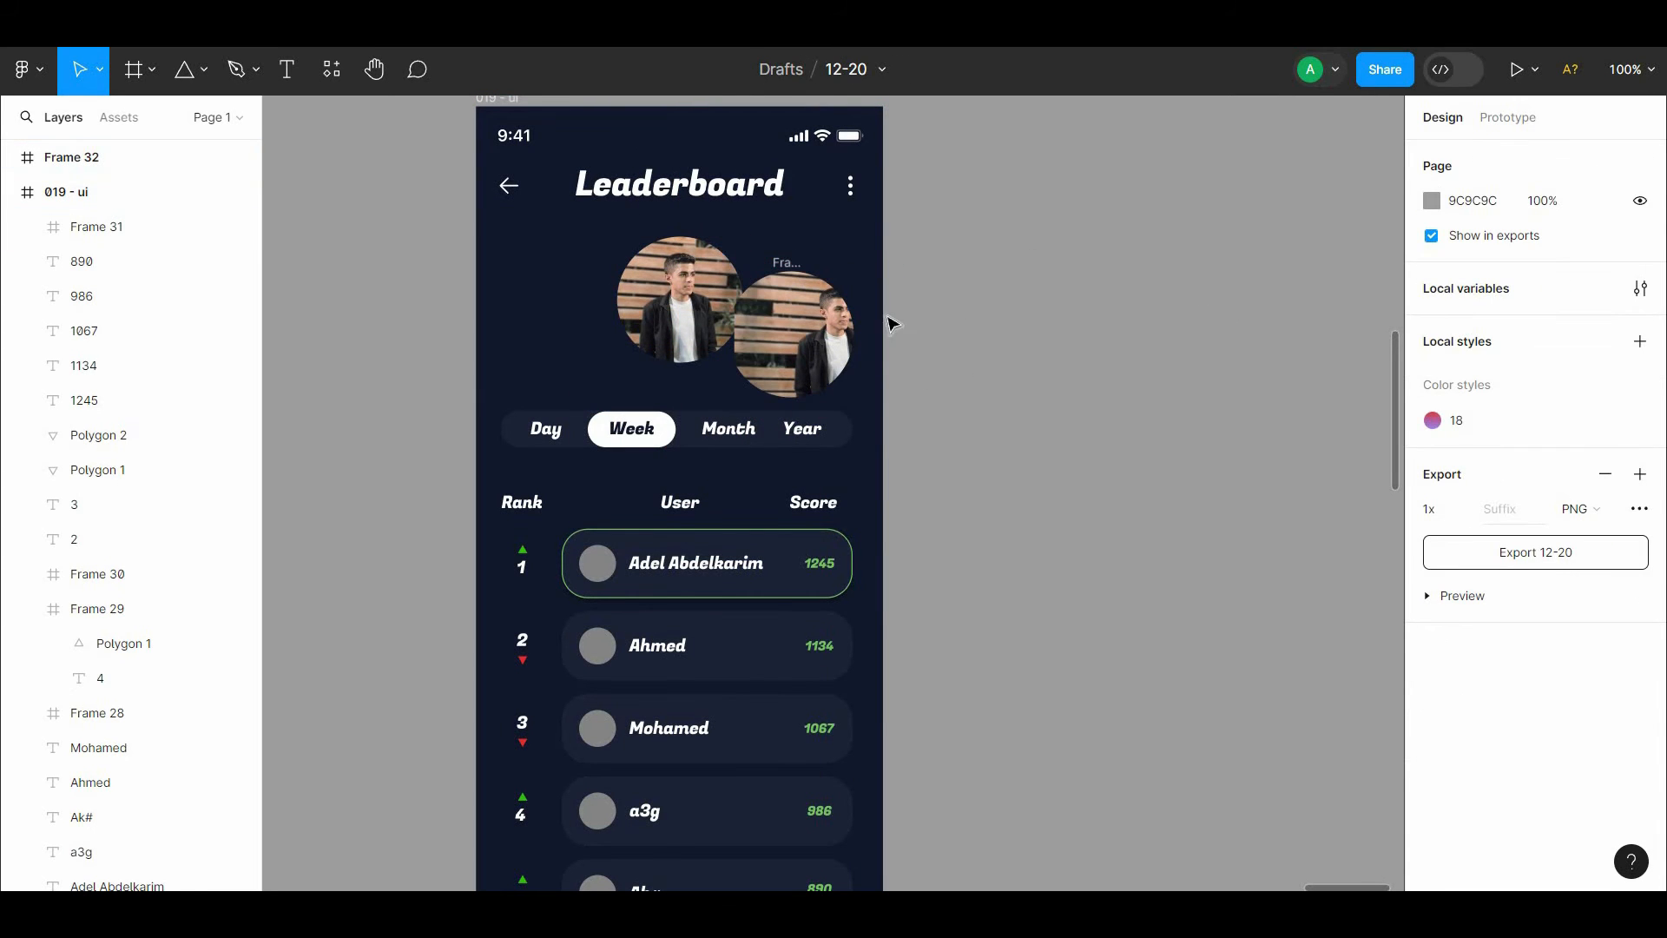
click(794, 305)
key(Delete)
Step: Duplicate the profile picture directly below the original and shrink the copy to 90 × 90 with the Scale tool
click(720, 296)
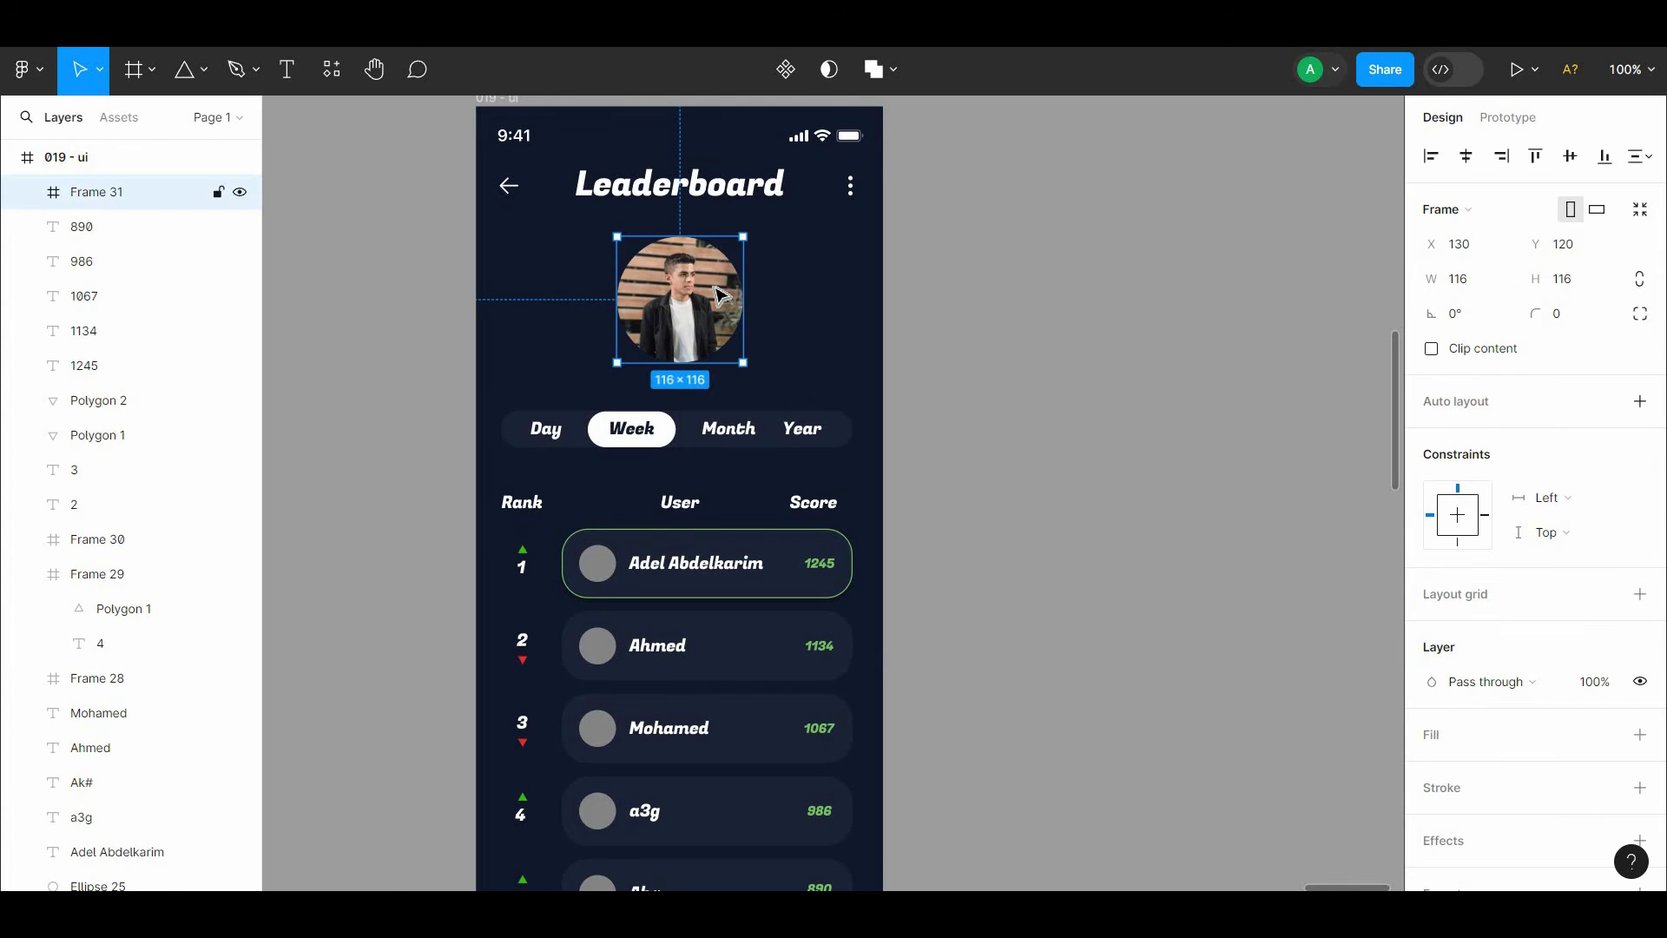
drag(720, 330, 720, 430)
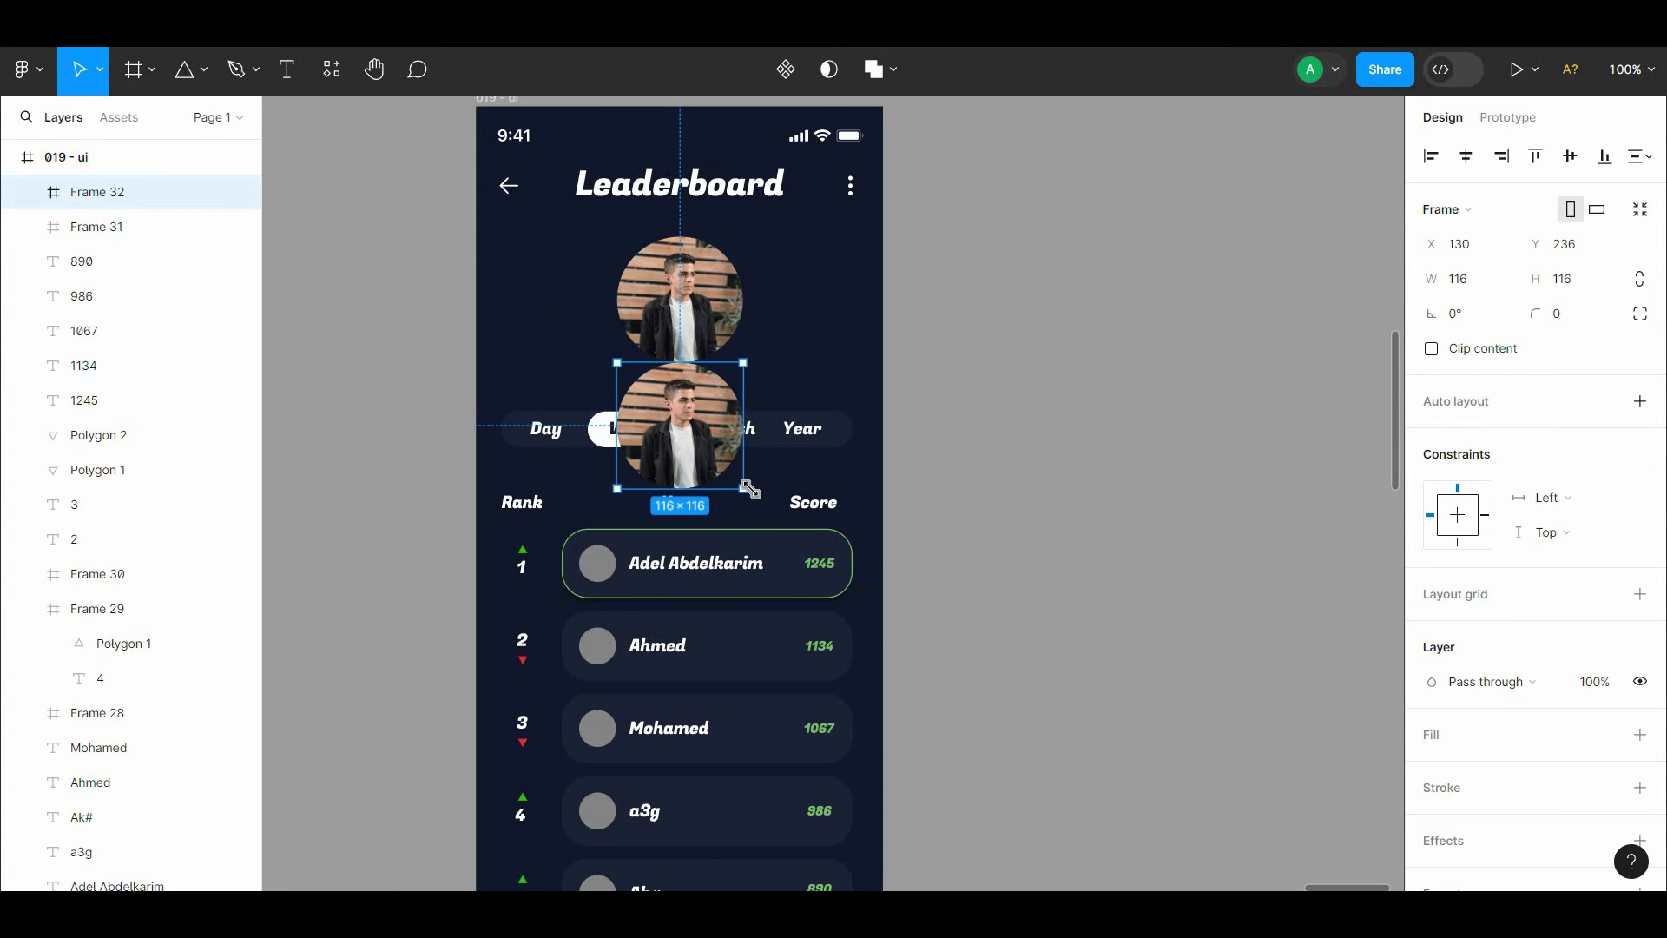
click(100, 70)
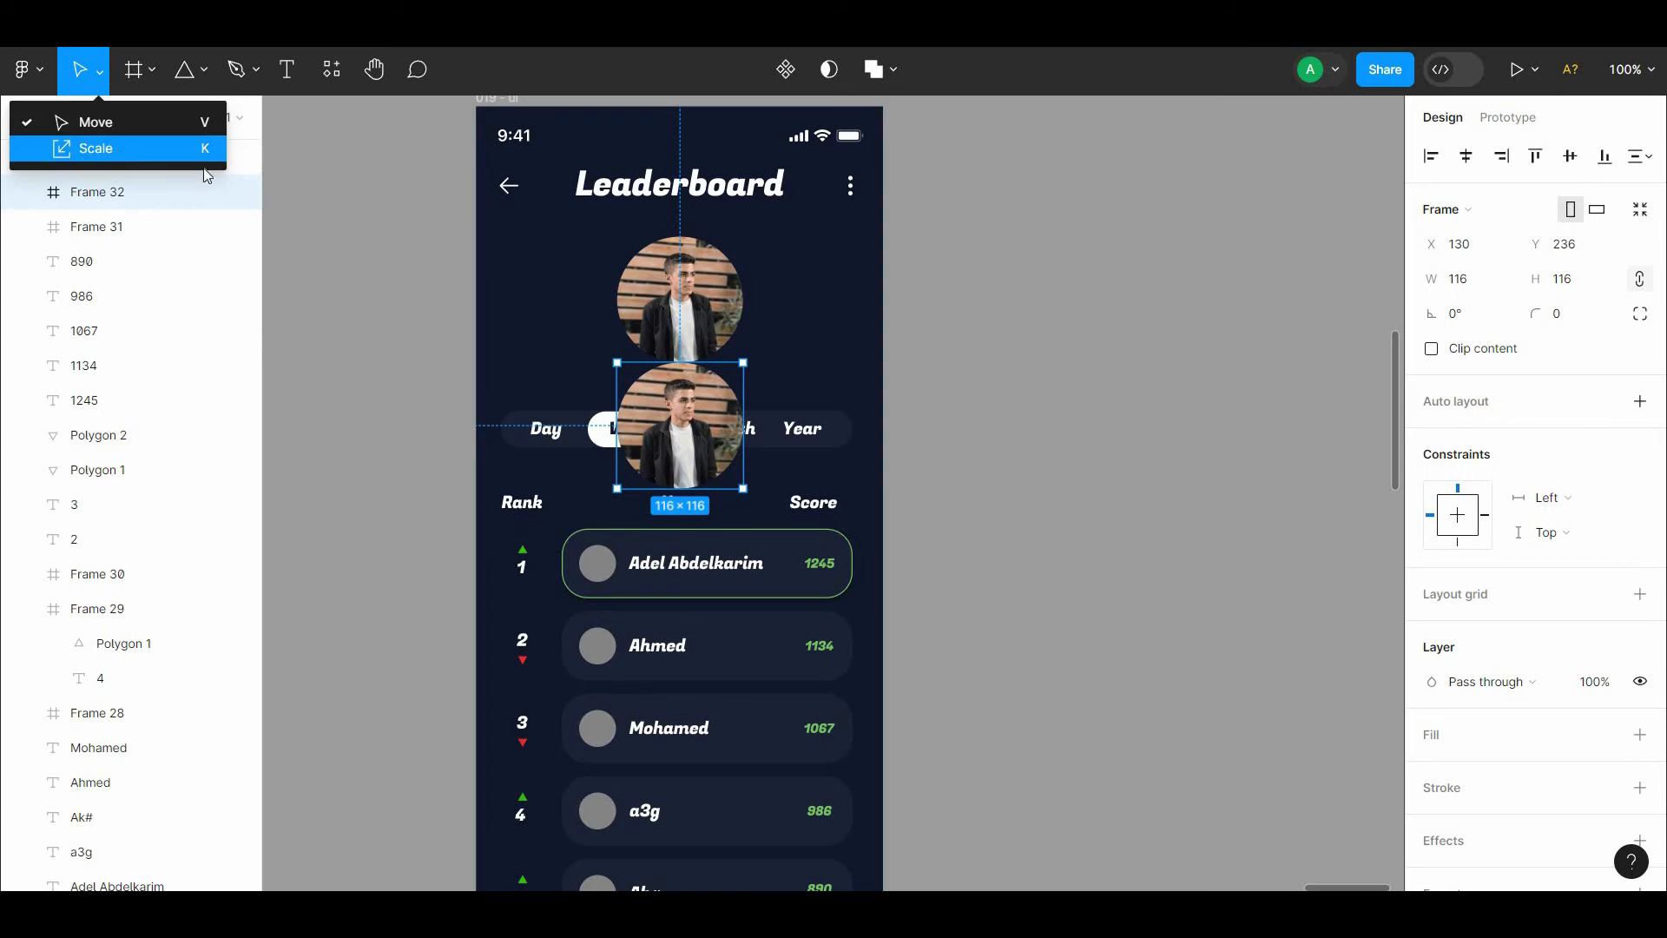
click(87, 146)
mouse_move(743, 489)
mouse_down()
mouse_move(699, 441)
mouse_move(732, 477)
mouse_up()
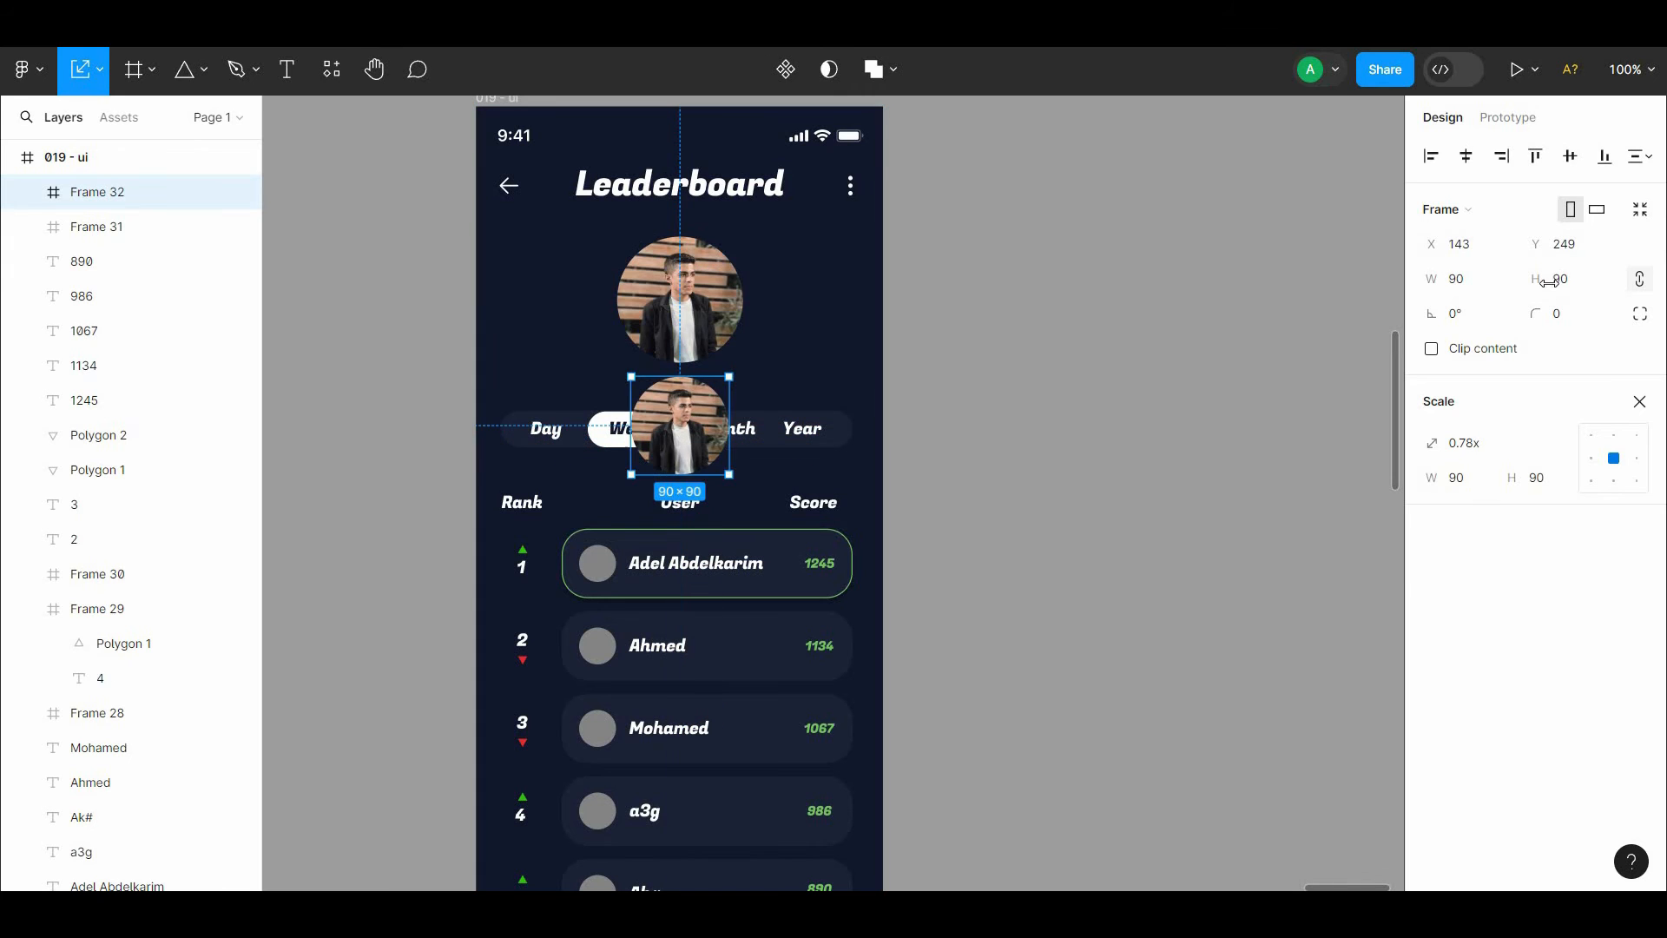
Step: Scale the copied picture to 35 × 35 and place it in the first row instead of the grey avatar circle
drag(1534, 278, 1401, 294)
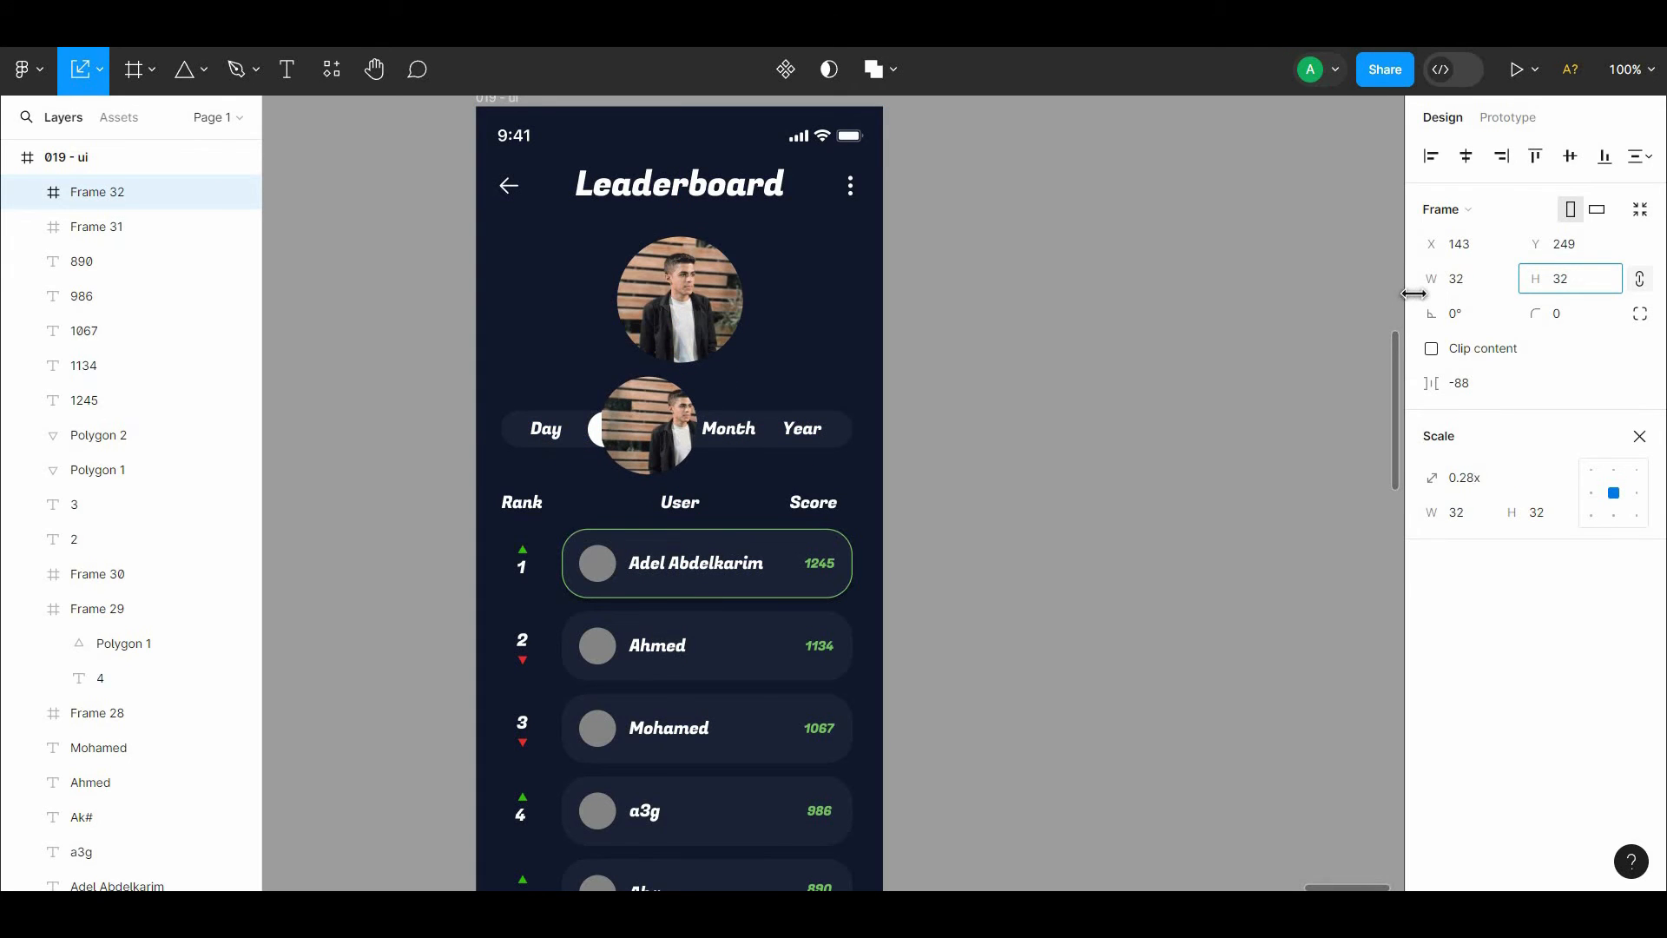
drag(665, 447, 570, 579)
click(632, 483)
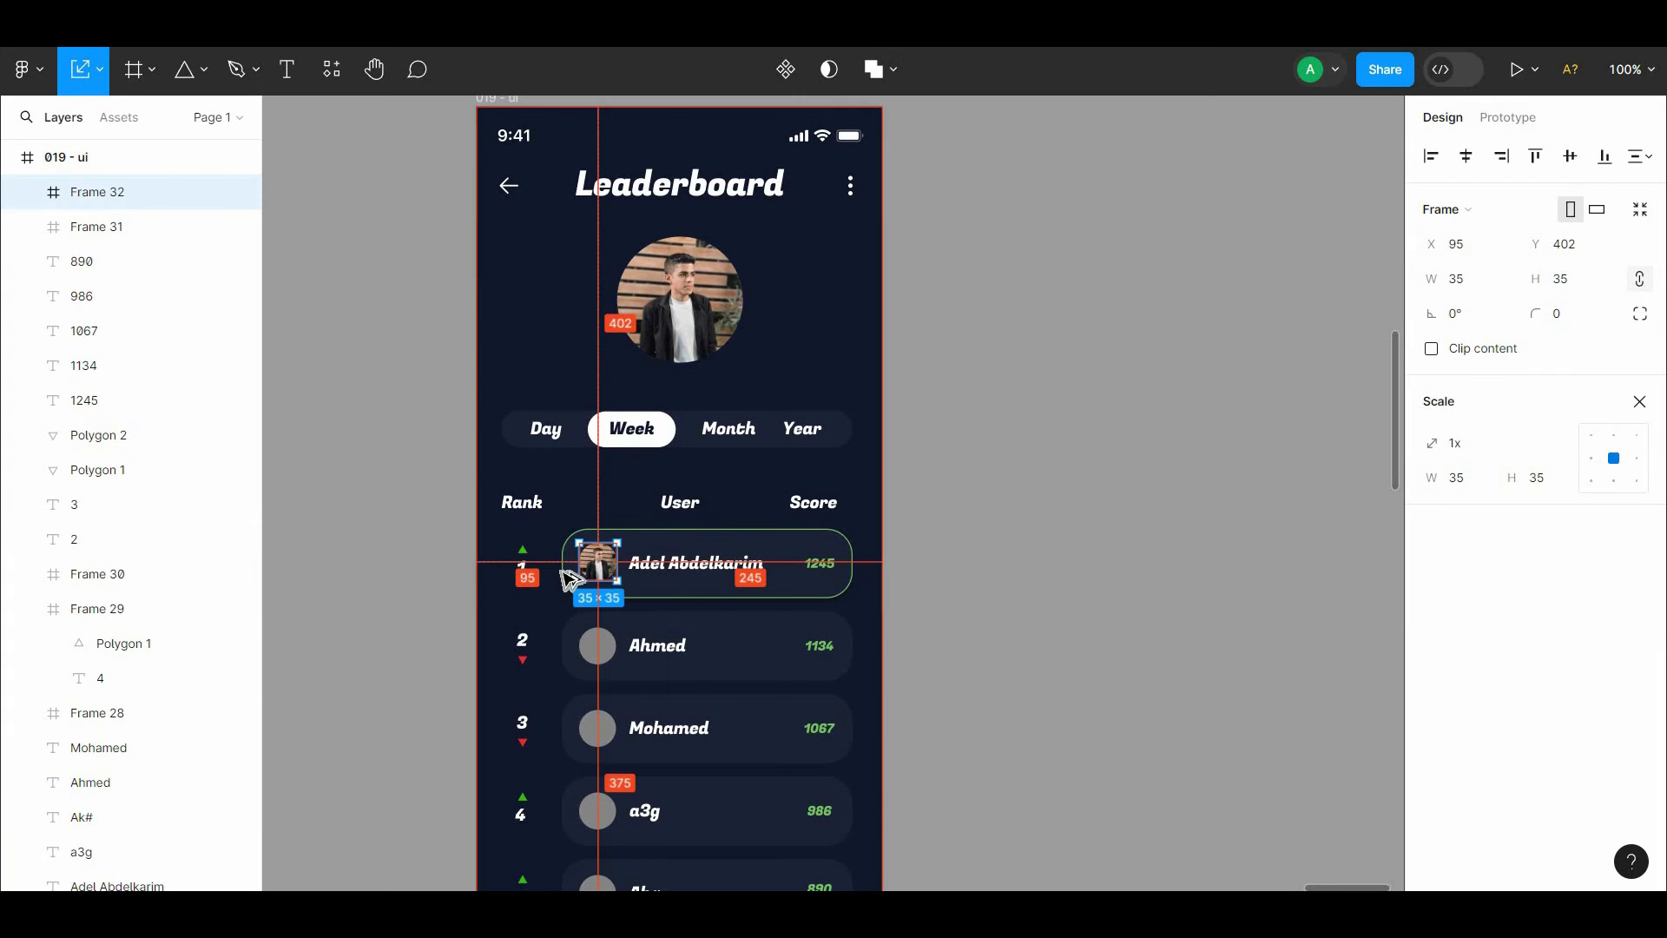
Step: Align the first row's avatar picture, user name and score on their vertical centres
click(980, 521)
drag(961, 577, 972, 448)
click(615, 440)
shift+click(820, 465)
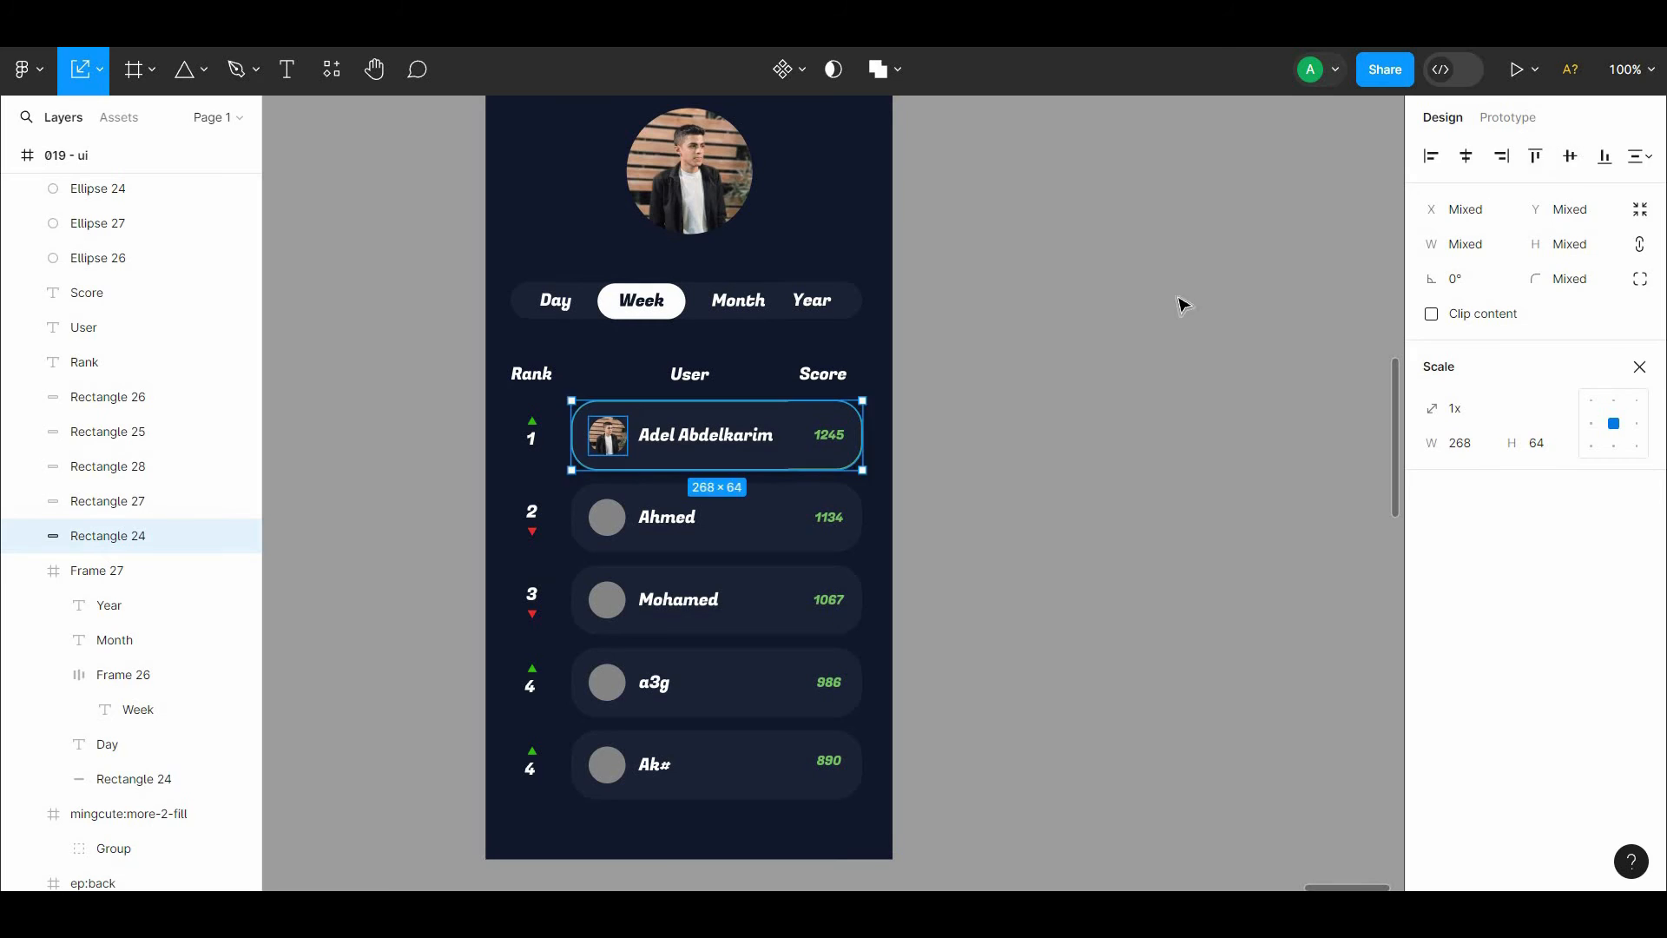
click(1179, 308)
drag(1025, 382, 1024, 392)
click(829, 446)
shift+click(670, 446)
shift+click(609, 447)
click(1570, 158)
click(1163, 325)
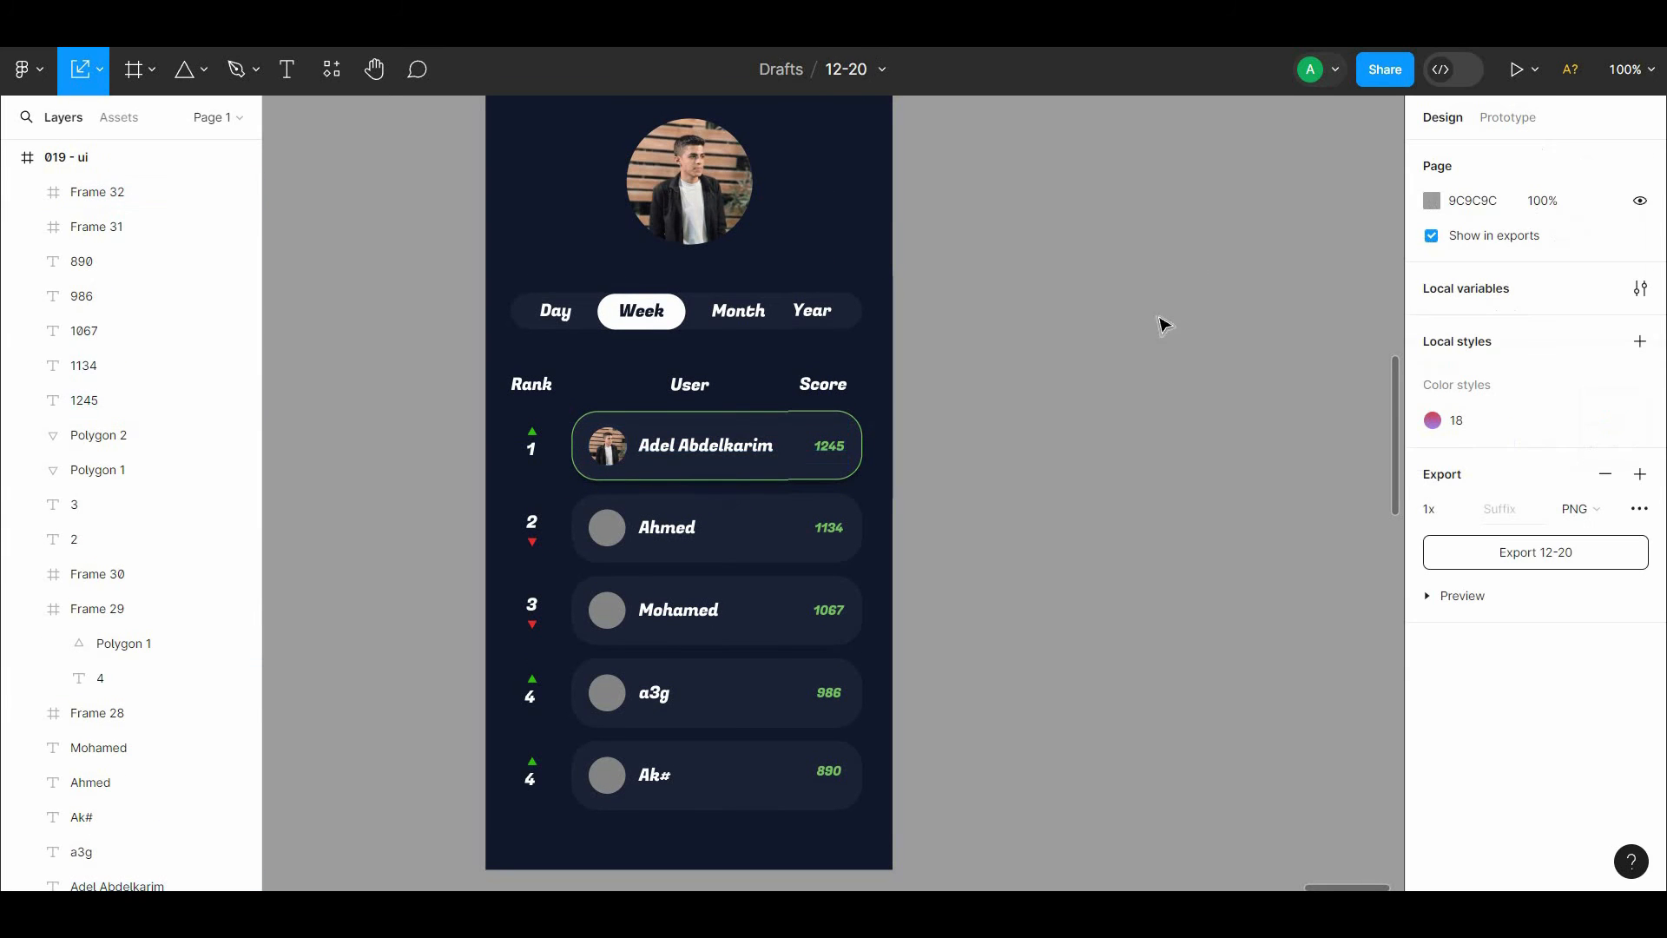
Step: Copy the first row's user name under the large profile picture, centred and spaced 6 px below it
drag(1156, 318, 1151, 419)
click(700, 294)
click(803, 377)
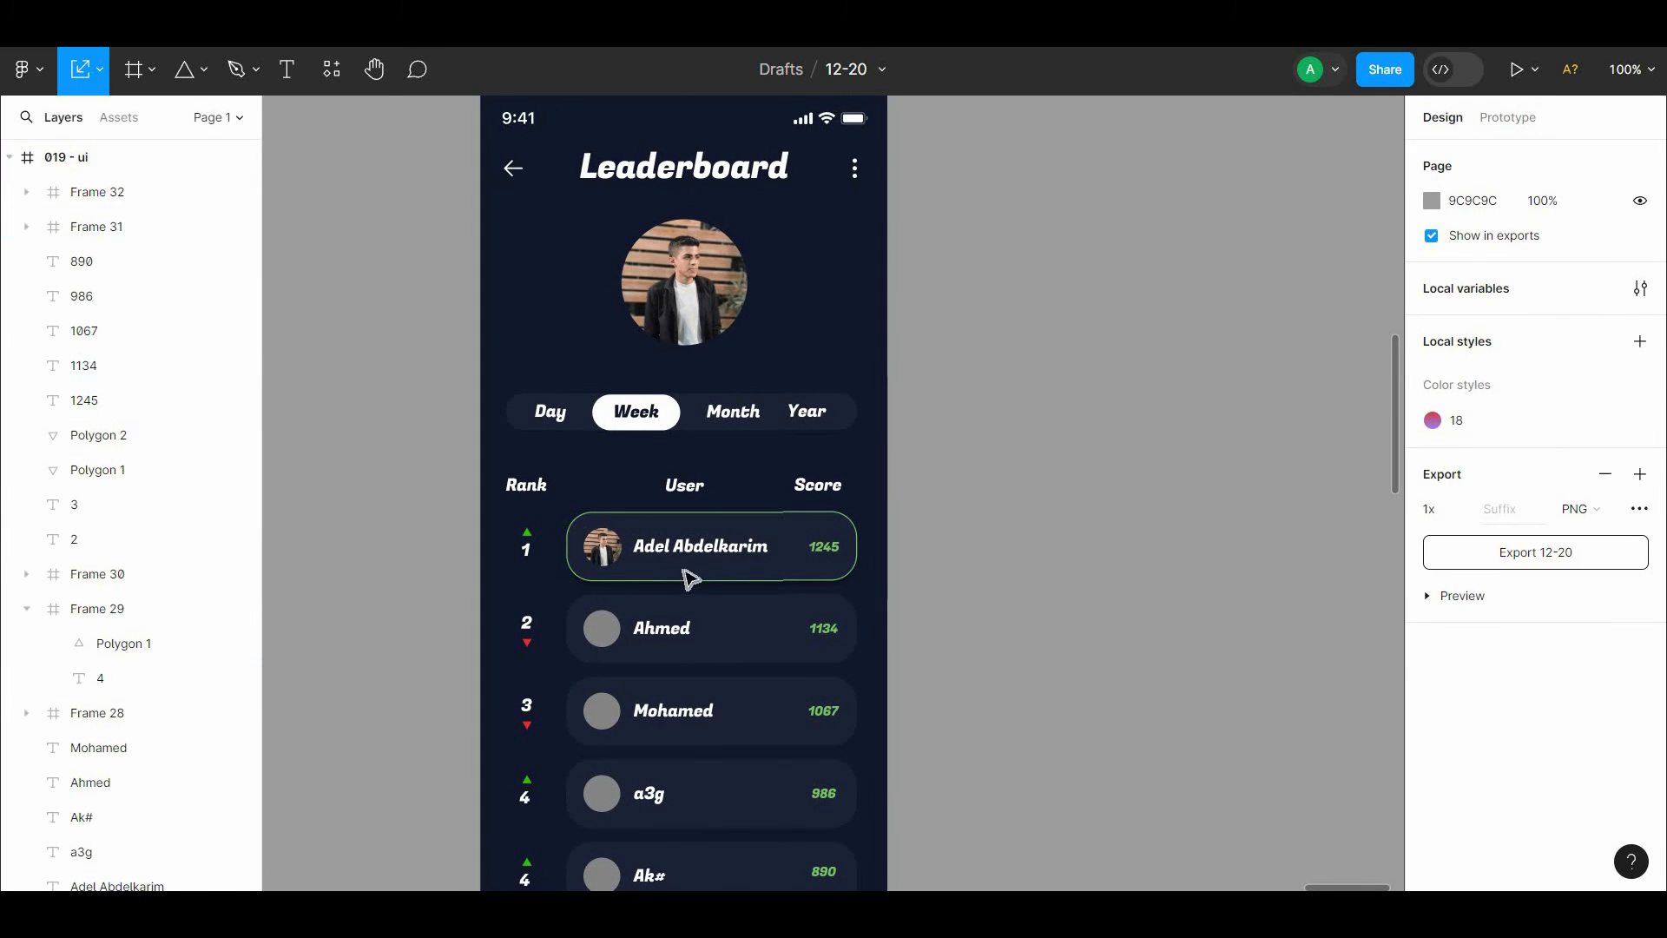
click(694, 549)
drag(714, 402, 723, 372)
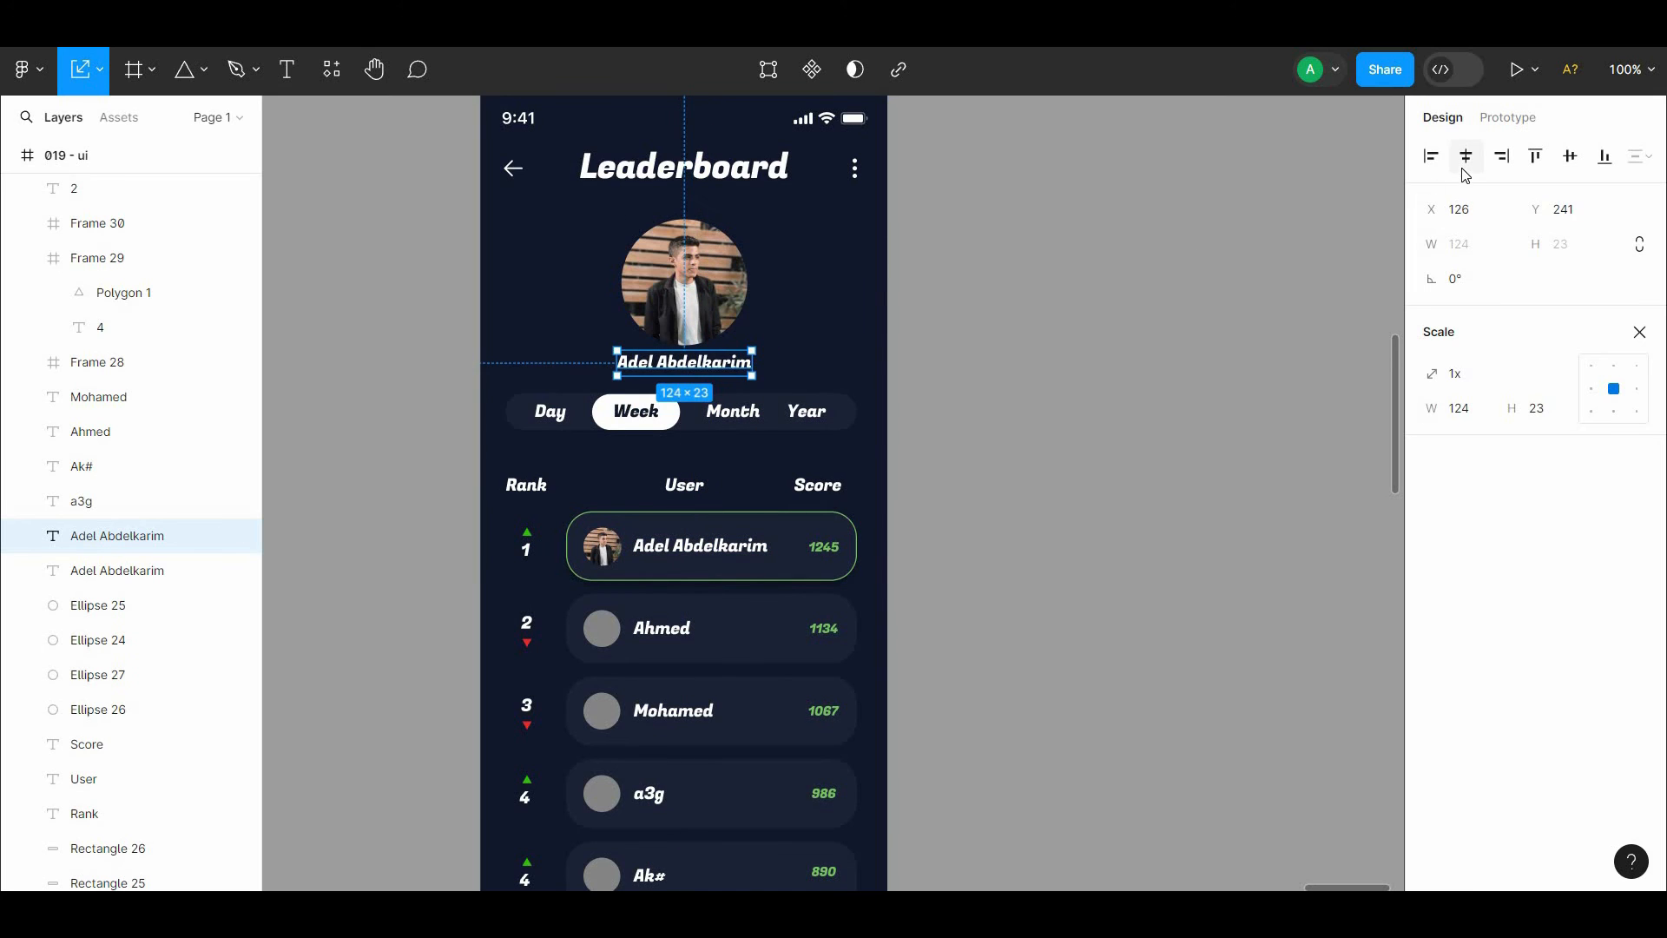
click(727, 300)
click(731, 363)
key(alt)
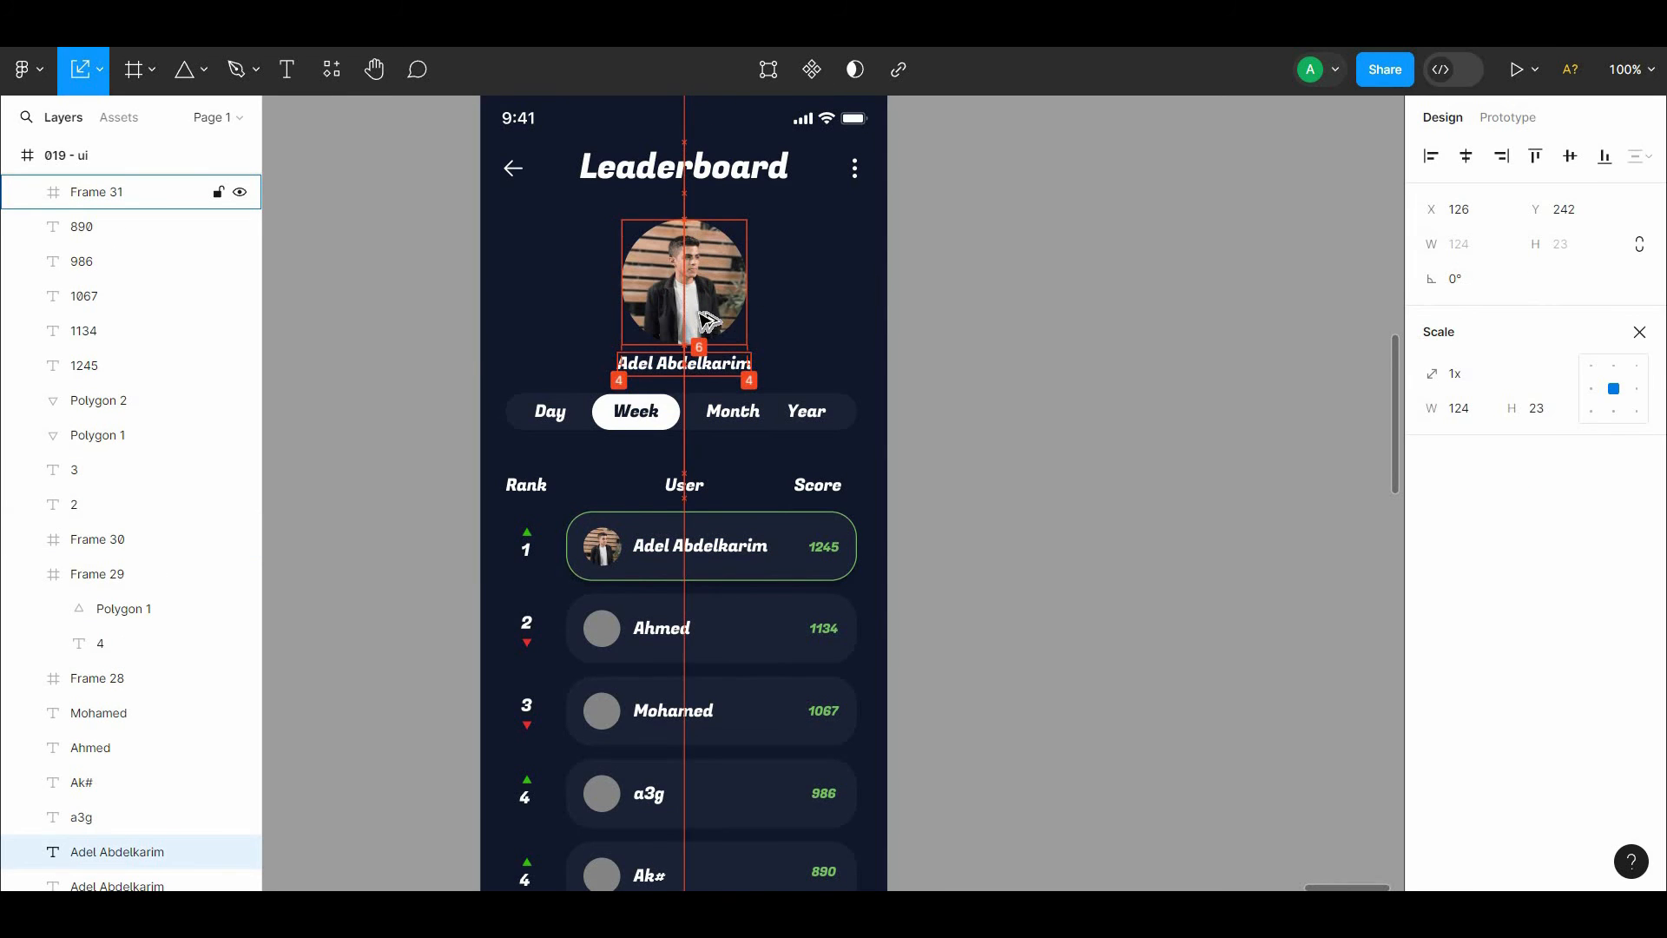
Step: Move the period control, column headings and all ranking rows down together to leave more room under the profile name
drag(1016, 445, 1033, 285)
drag(991, 269, 508, 792)
drag(636, 630, 636, 658)
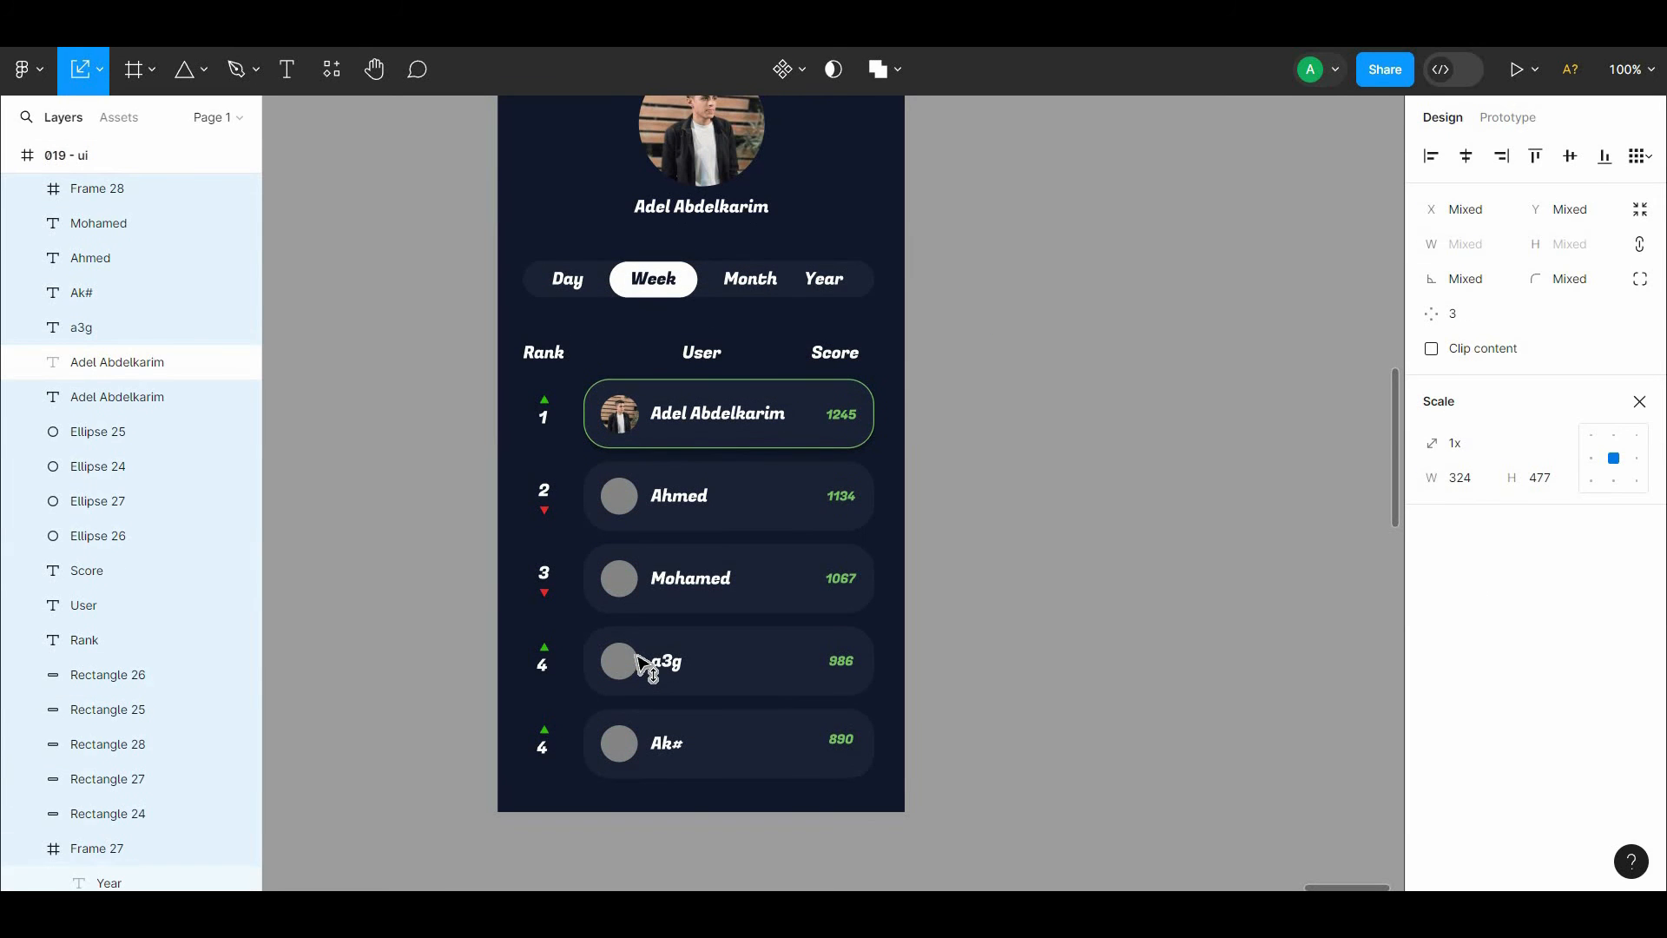
click(1072, 434)
drag(1072, 436, 1036, 585)
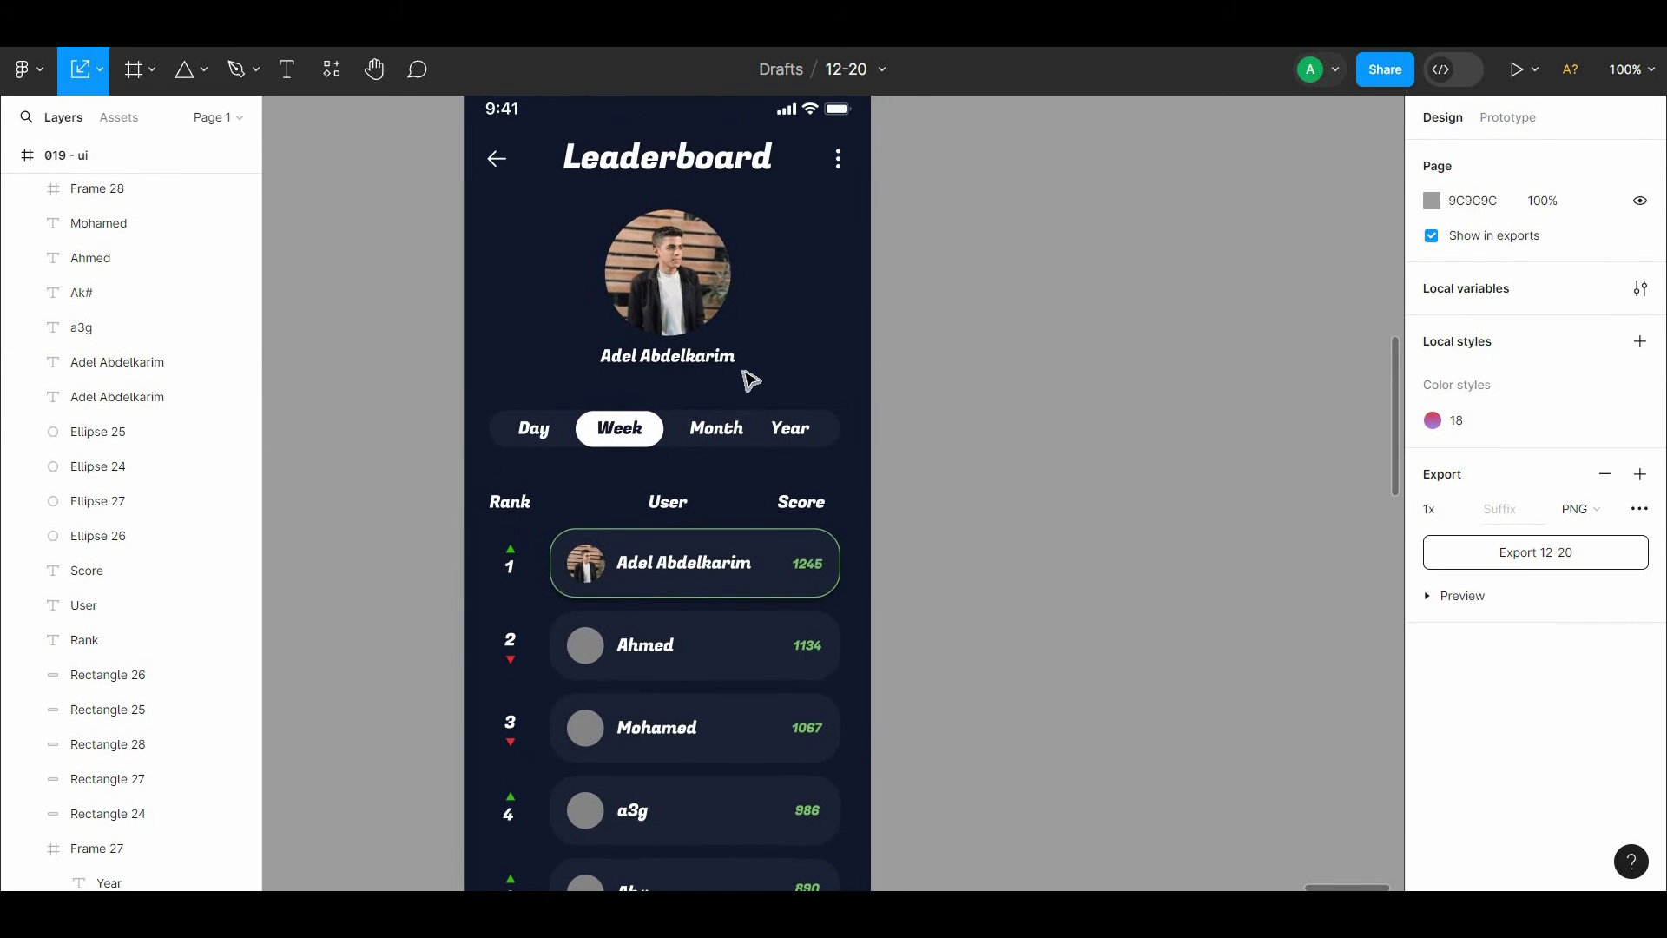
Step: Set the font size of the name under the profile picture to 24
click(723, 357)
key(v)
click(1620, 633)
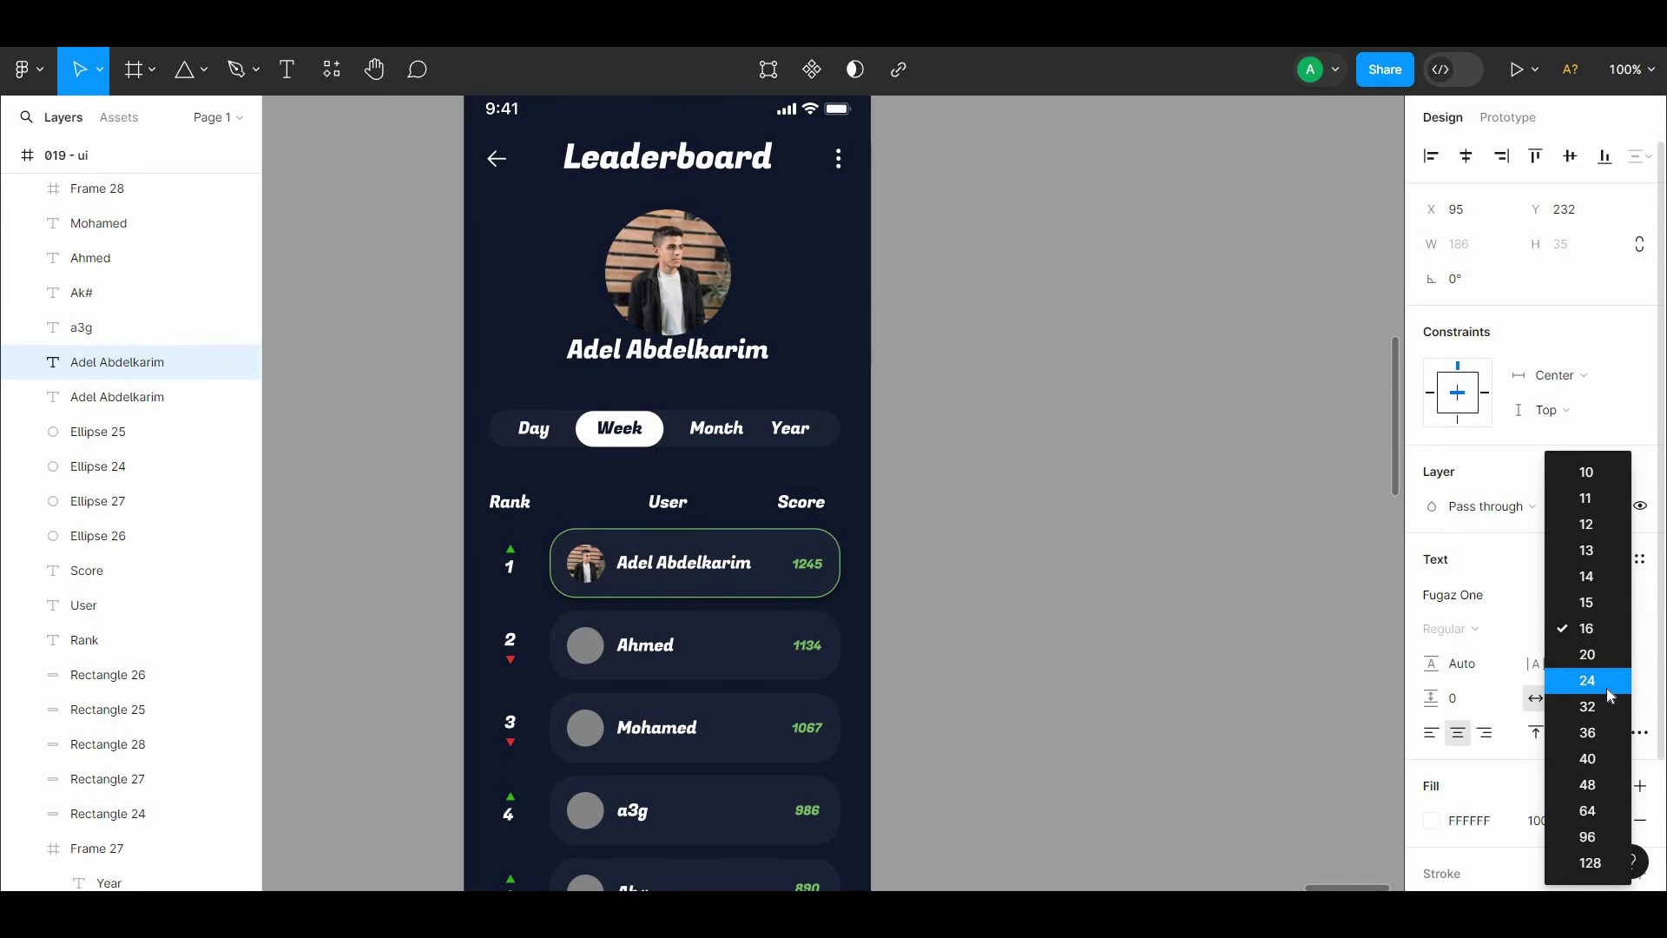
click(1606, 686)
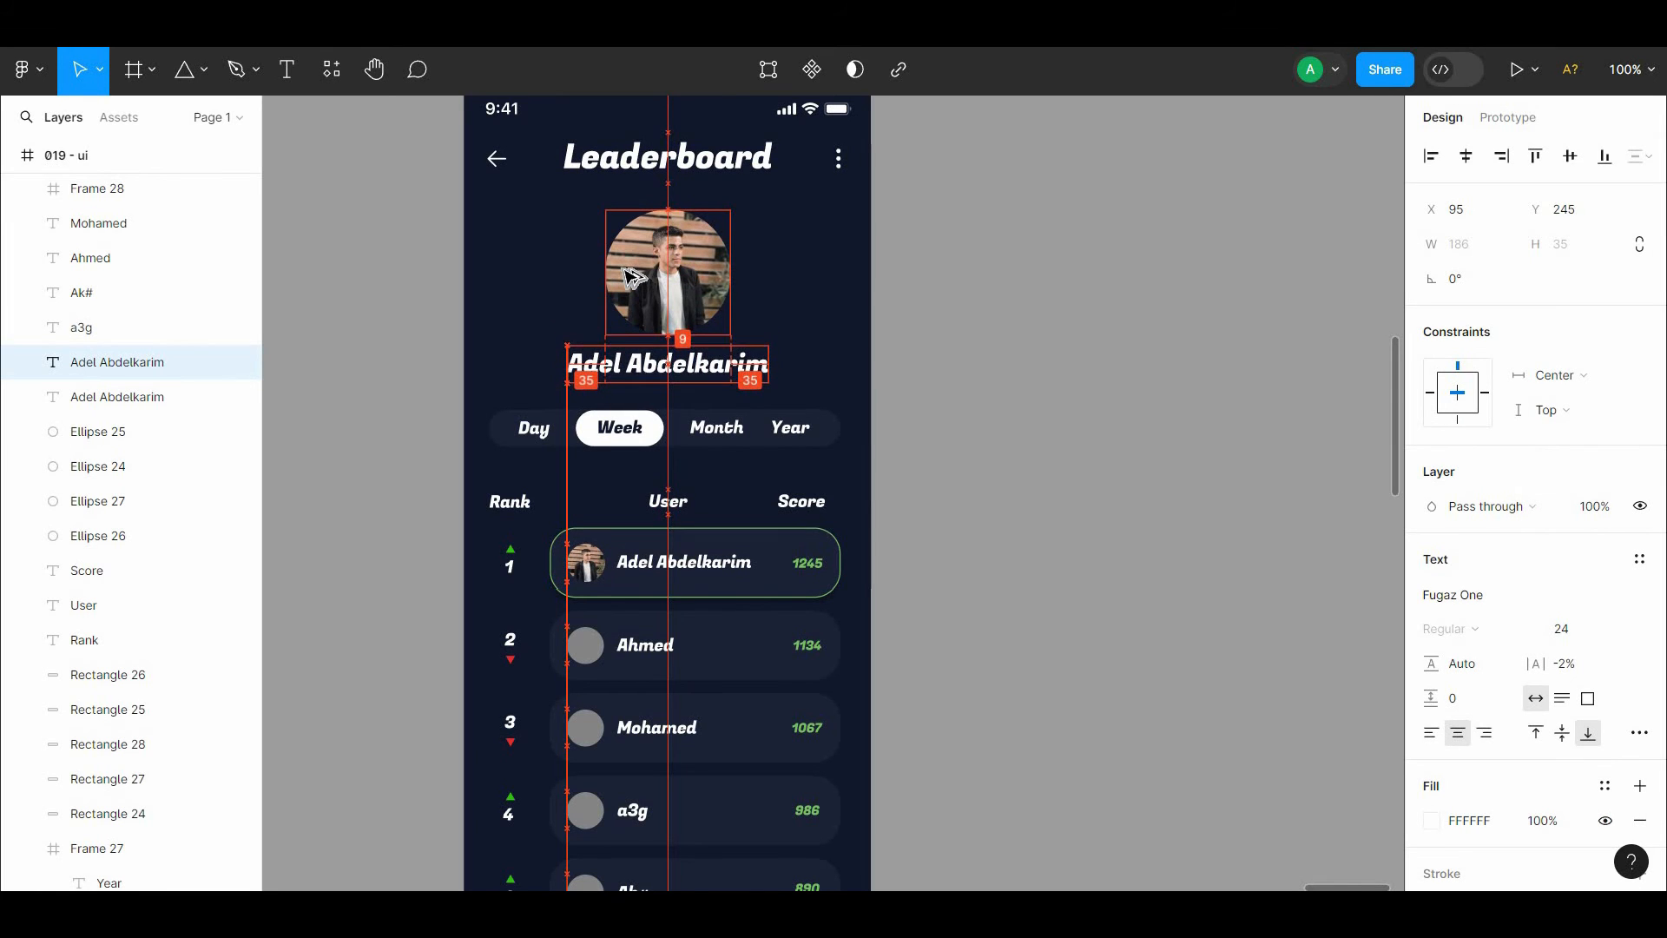
Step: Examine the Leaderboard layout from the header and profile picture down to the last ranking row
click(1042, 327)
drag(1042, 357, 995, 291)
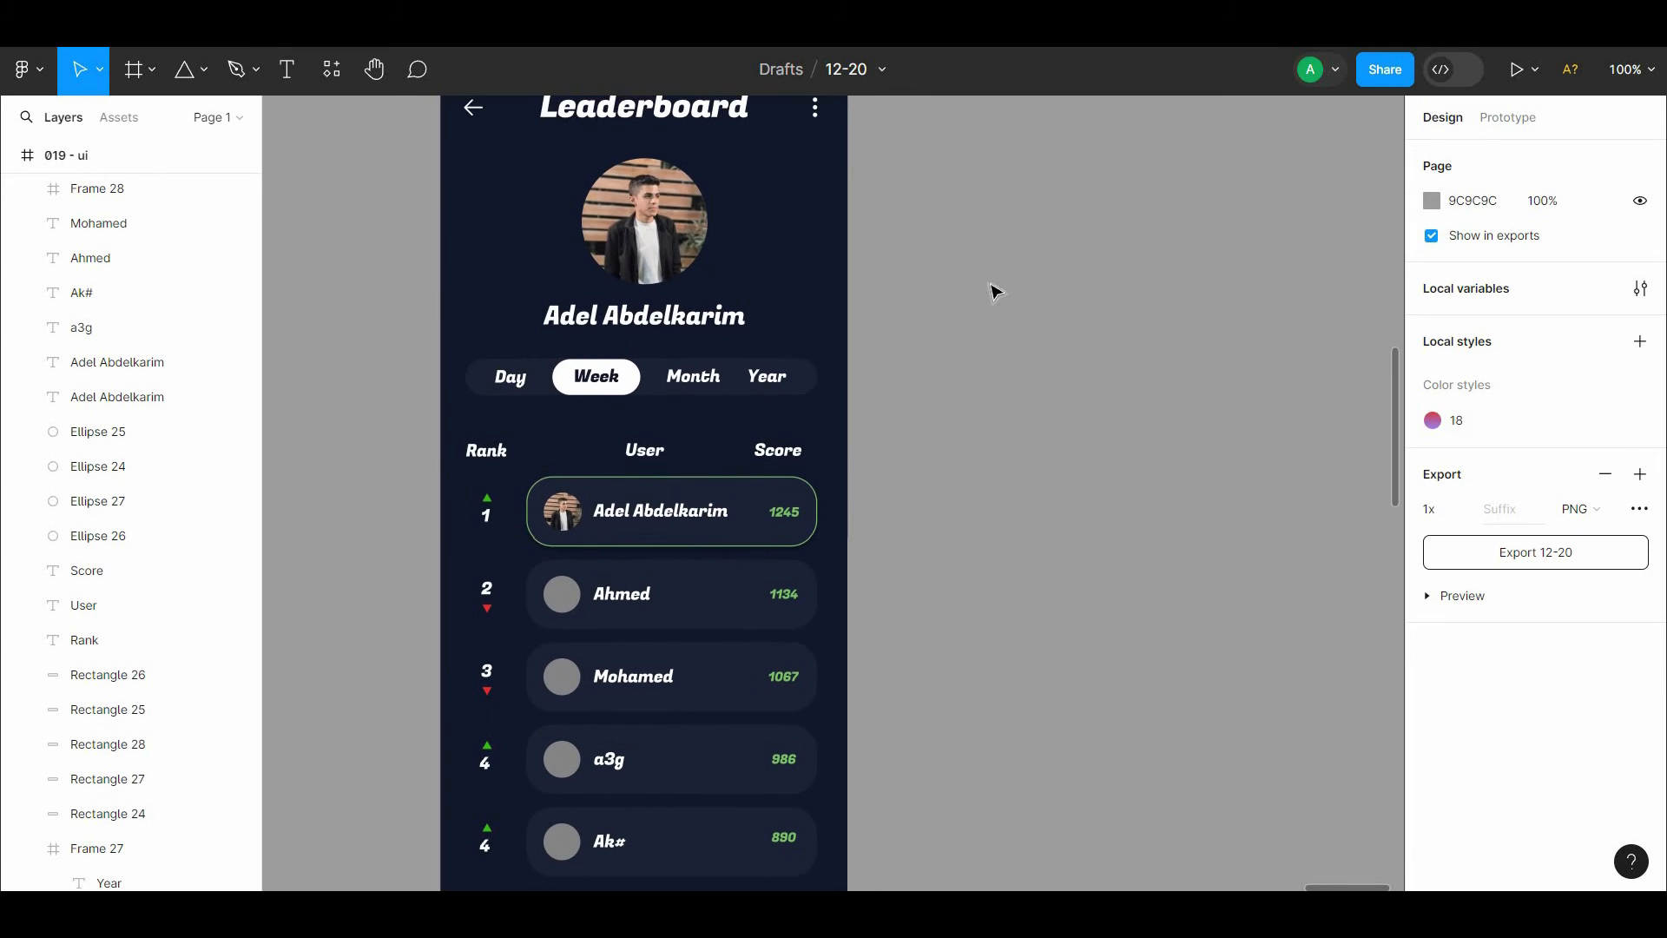
scroll(955, 375, down, 2)
scroll(961, 361, down, 5)
scroll(920, 365, up, 5)
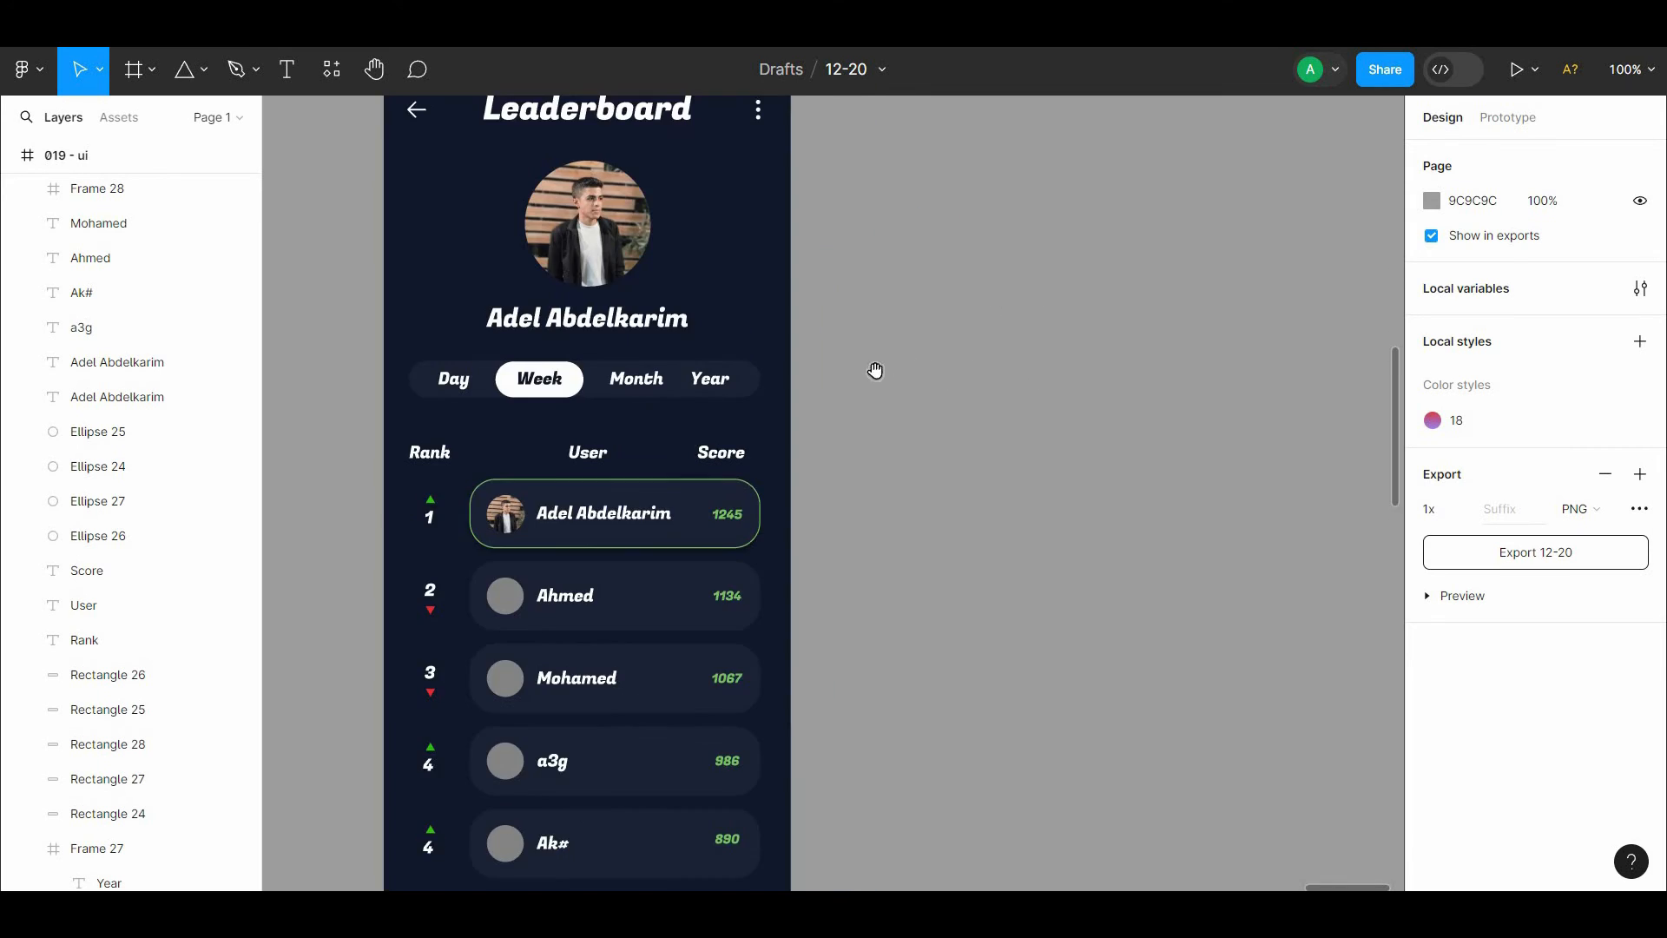
drag(878, 368, 945, 351)
scroll(945, 351, left, 2)
scroll(967, 409, down, 2)
scroll(993, 399, up, 3)
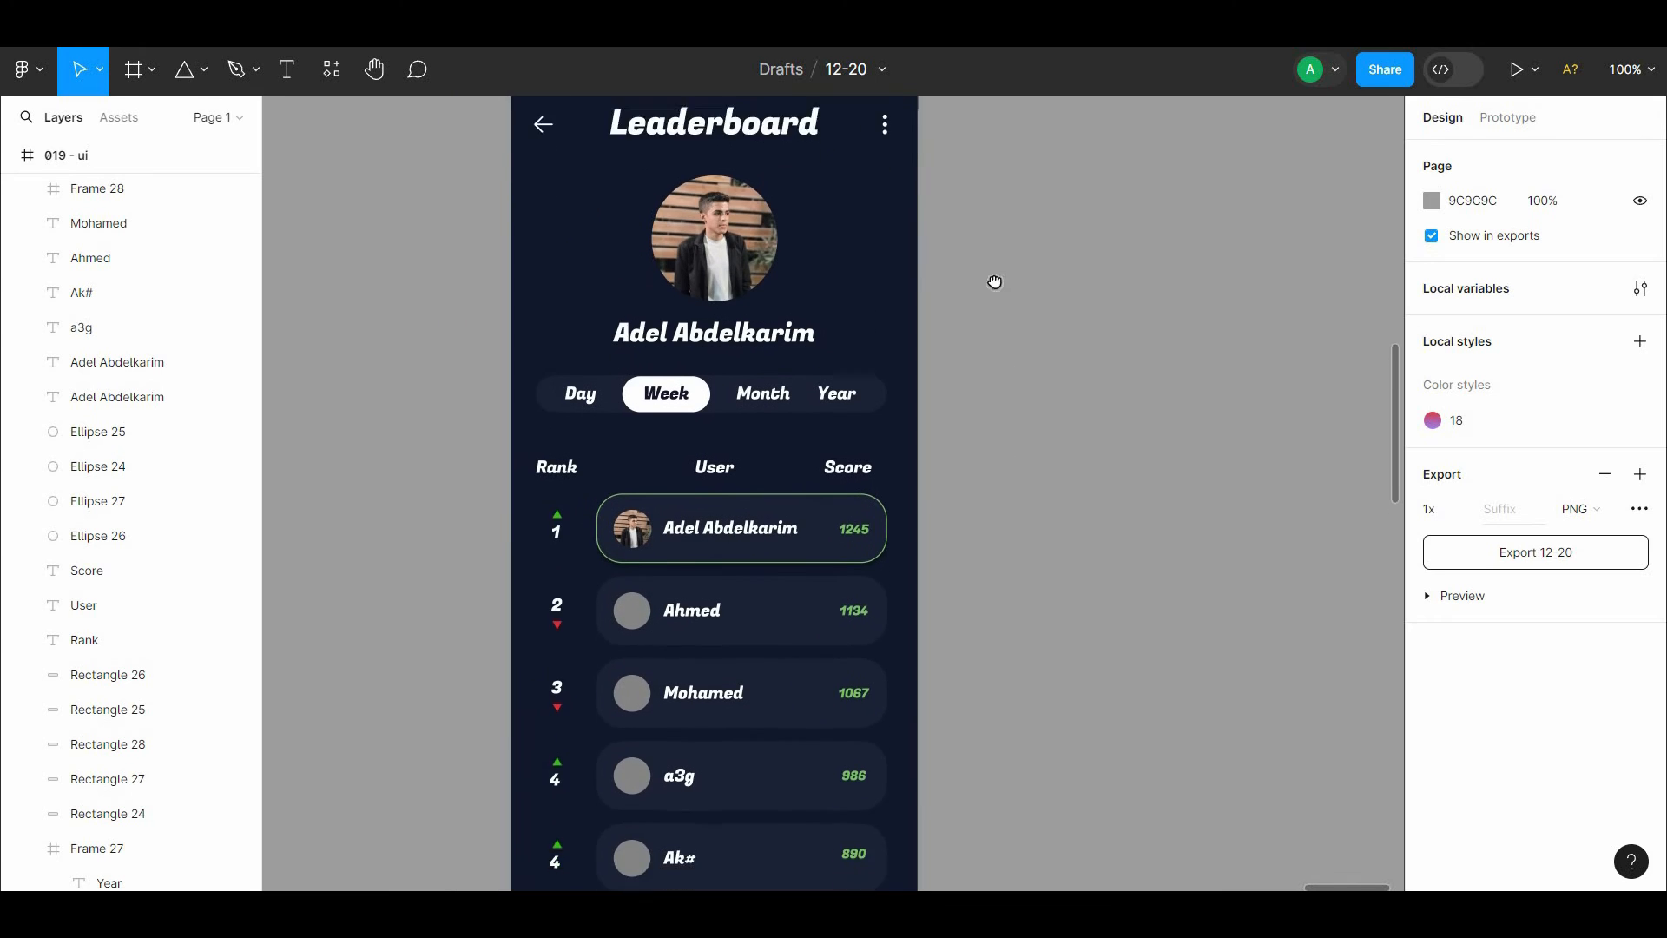
scroll(993, 278, down, 5)
click(904, 405)
scroll(904, 406, up, 3)
click(702, 247)
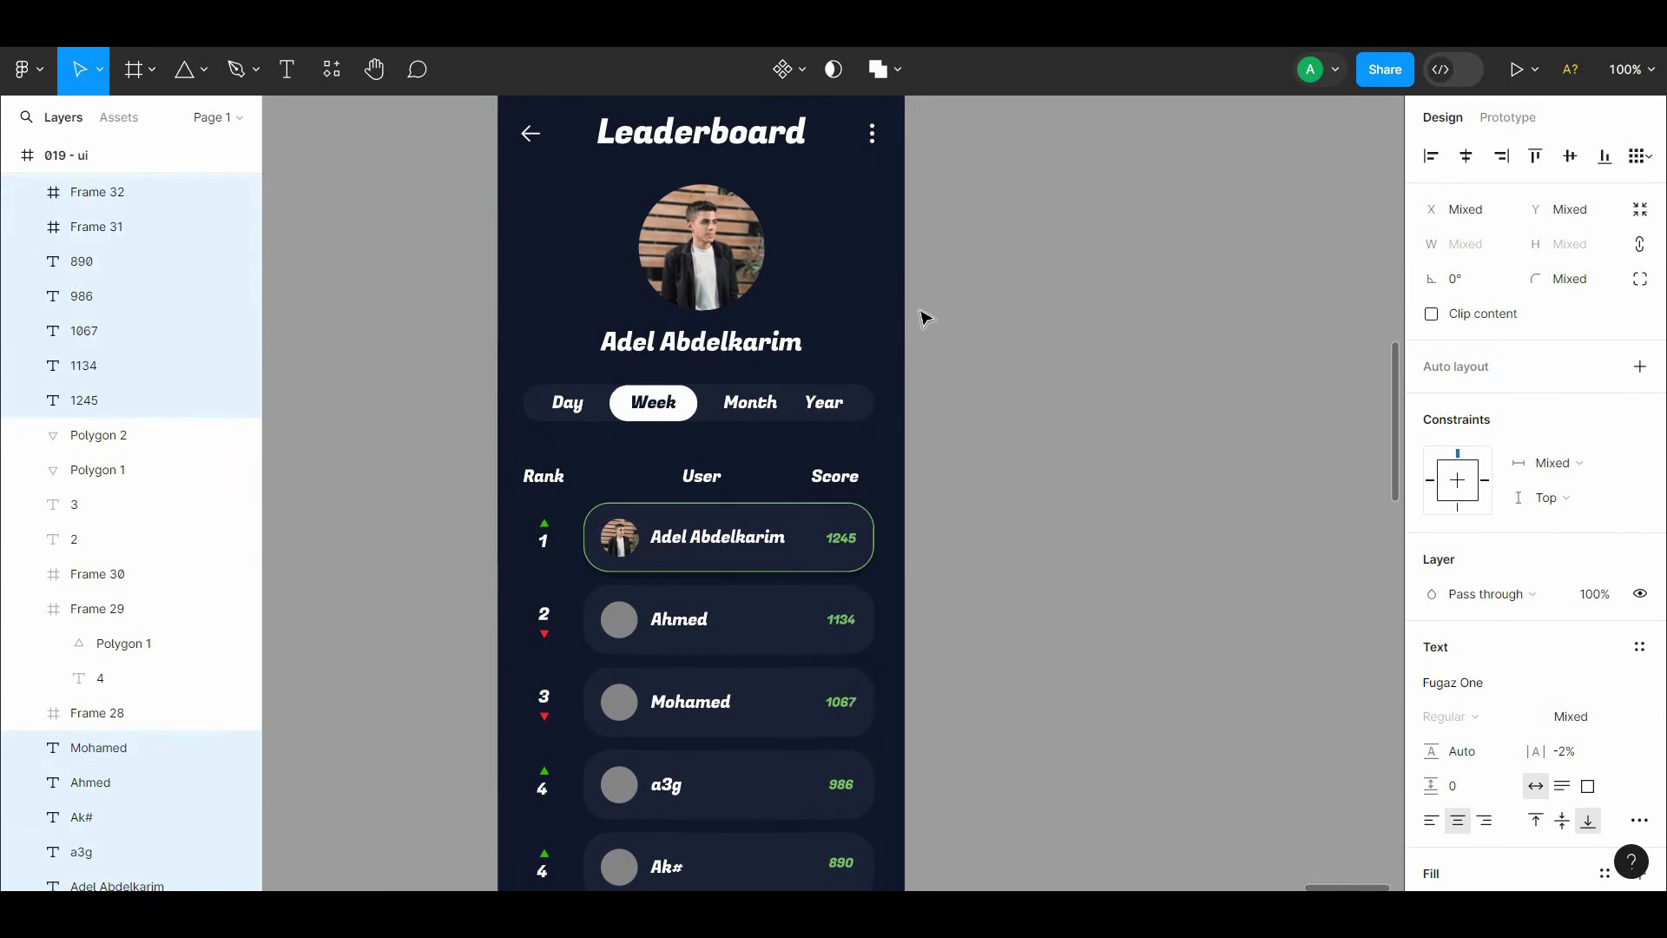
scroll(747, 438, down, 6)
click(1041, 557)
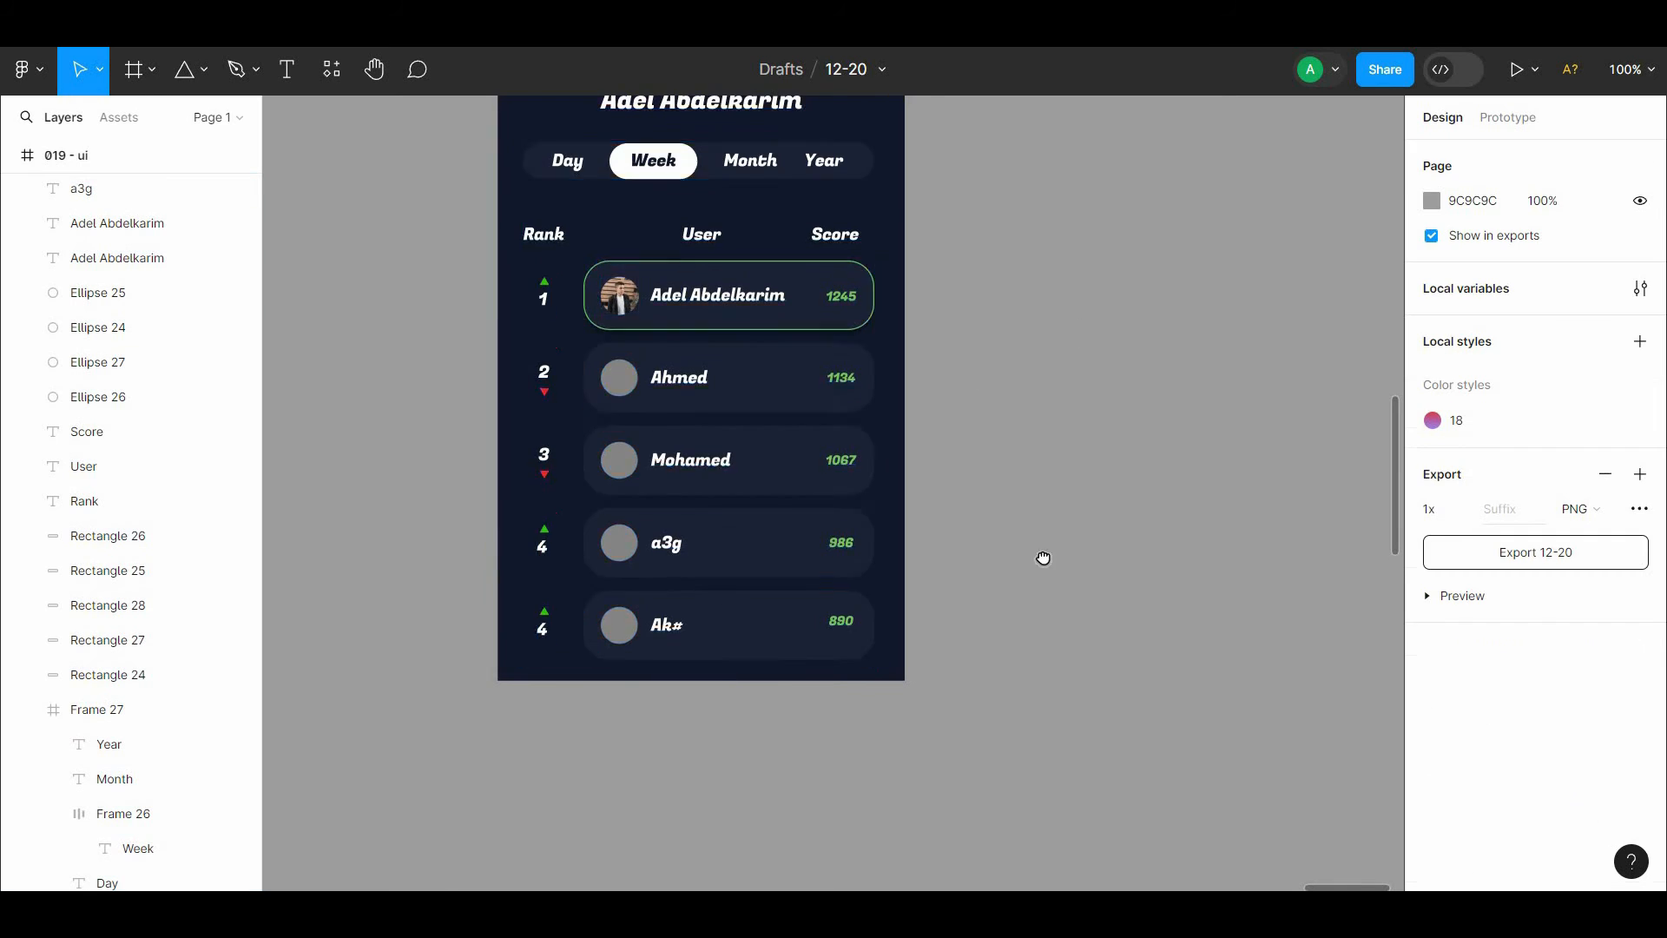
scroll(1023, 545, up, 8)
scroll(1011, 512, down, 2)
click(699, 230)
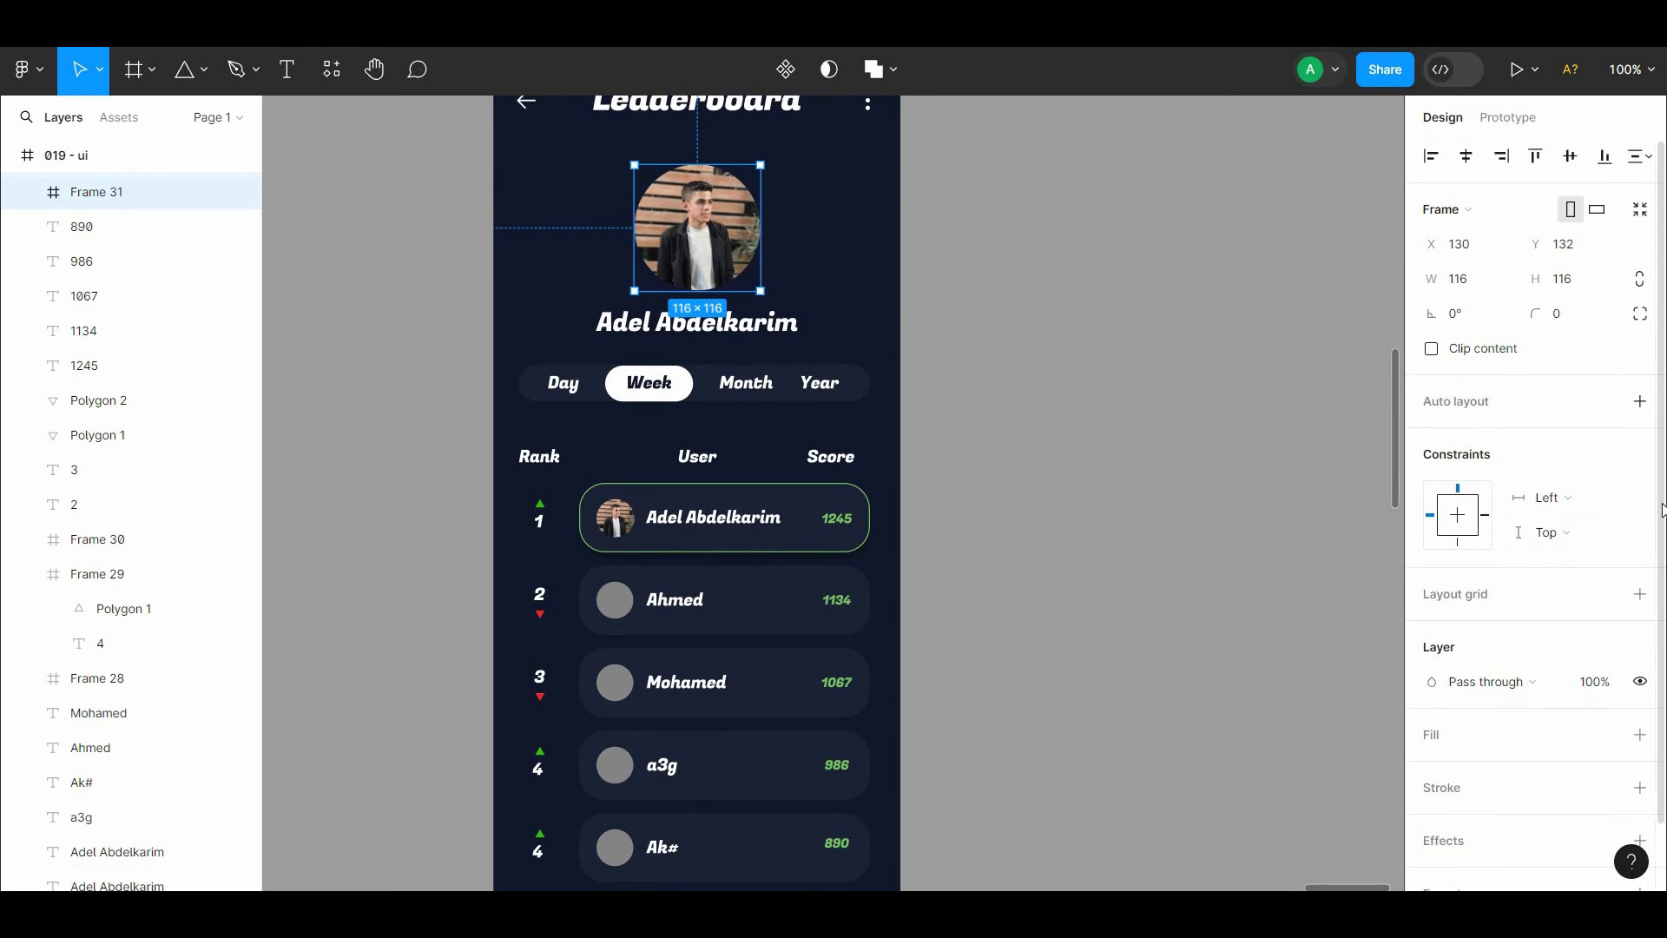
click(1146, 551)
scroll(1137, 521, down, 1)
scroll(1137, 521, right, 1)
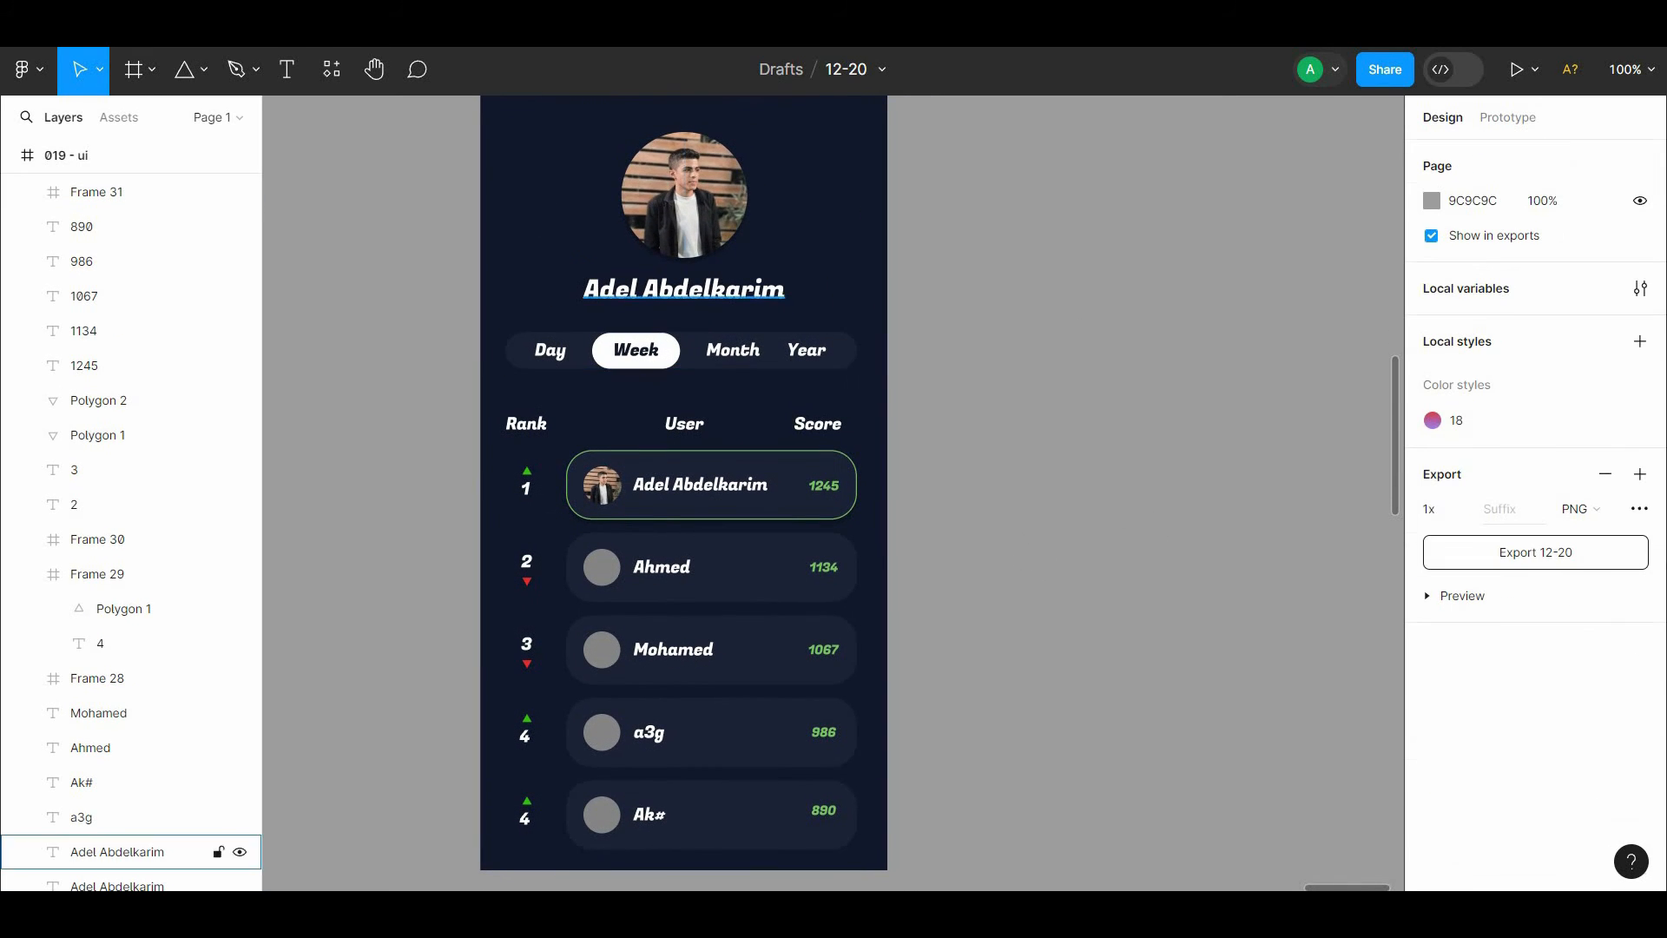
click(130, 851)
click(1128, 480)
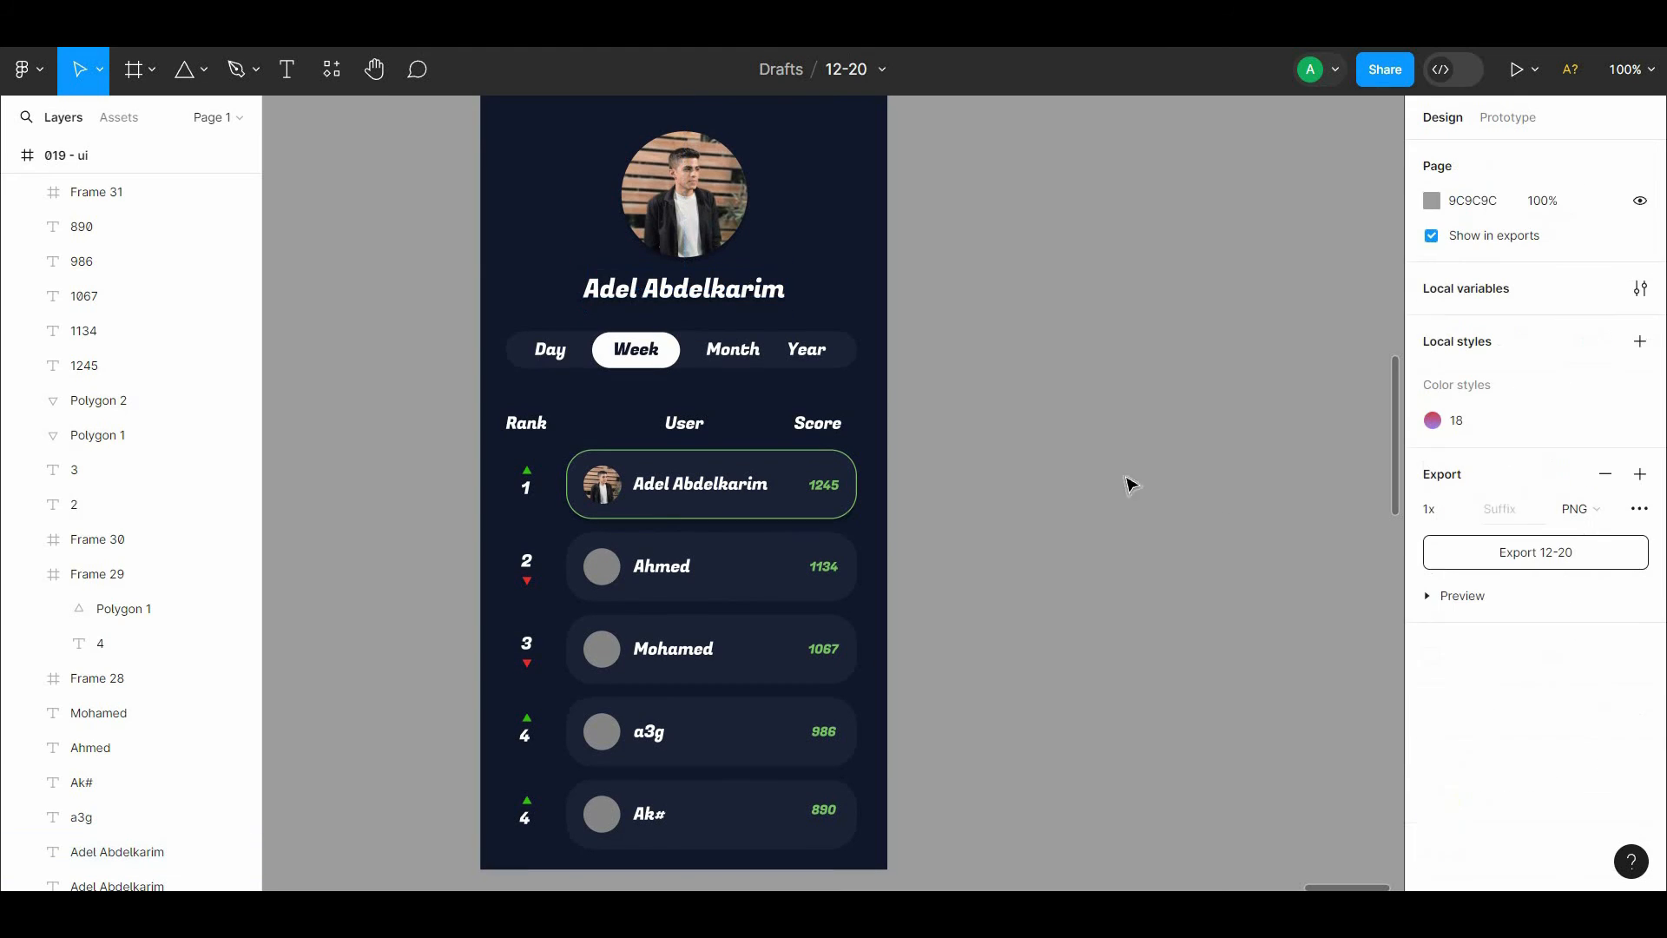
Step: Search the plugins for "Character" and "a personality", and run the Avatars plugin
right_click(1205, 251)
mouse_move(1259, 437)
click(1007, 772)
text(Character)
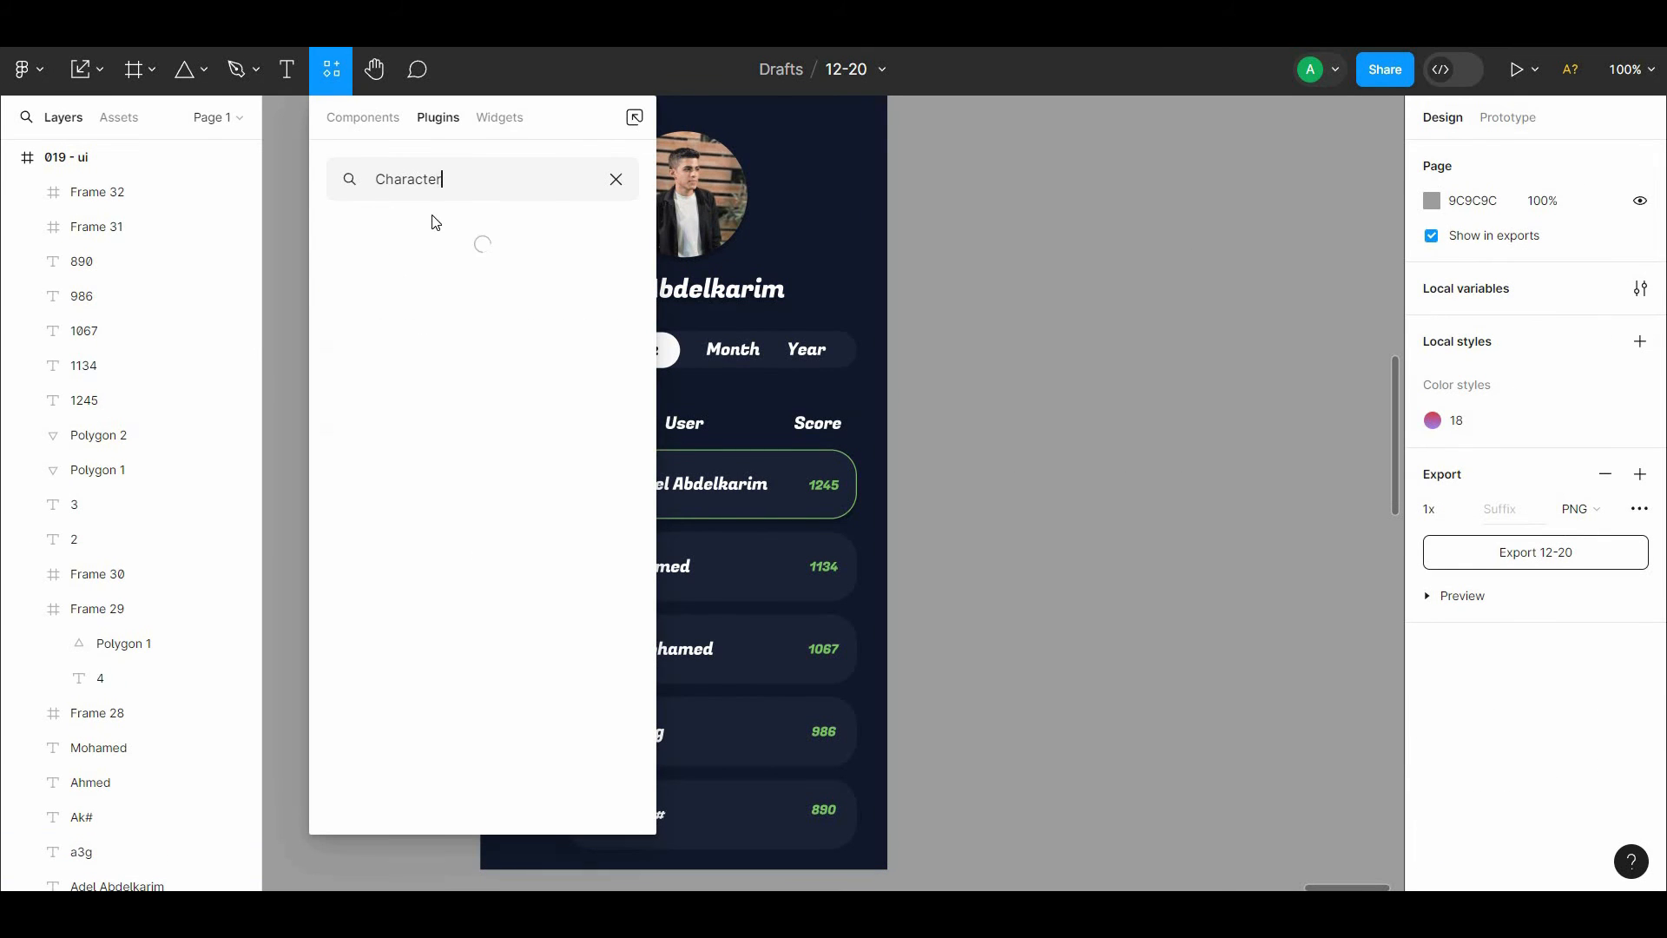
text(a personality)
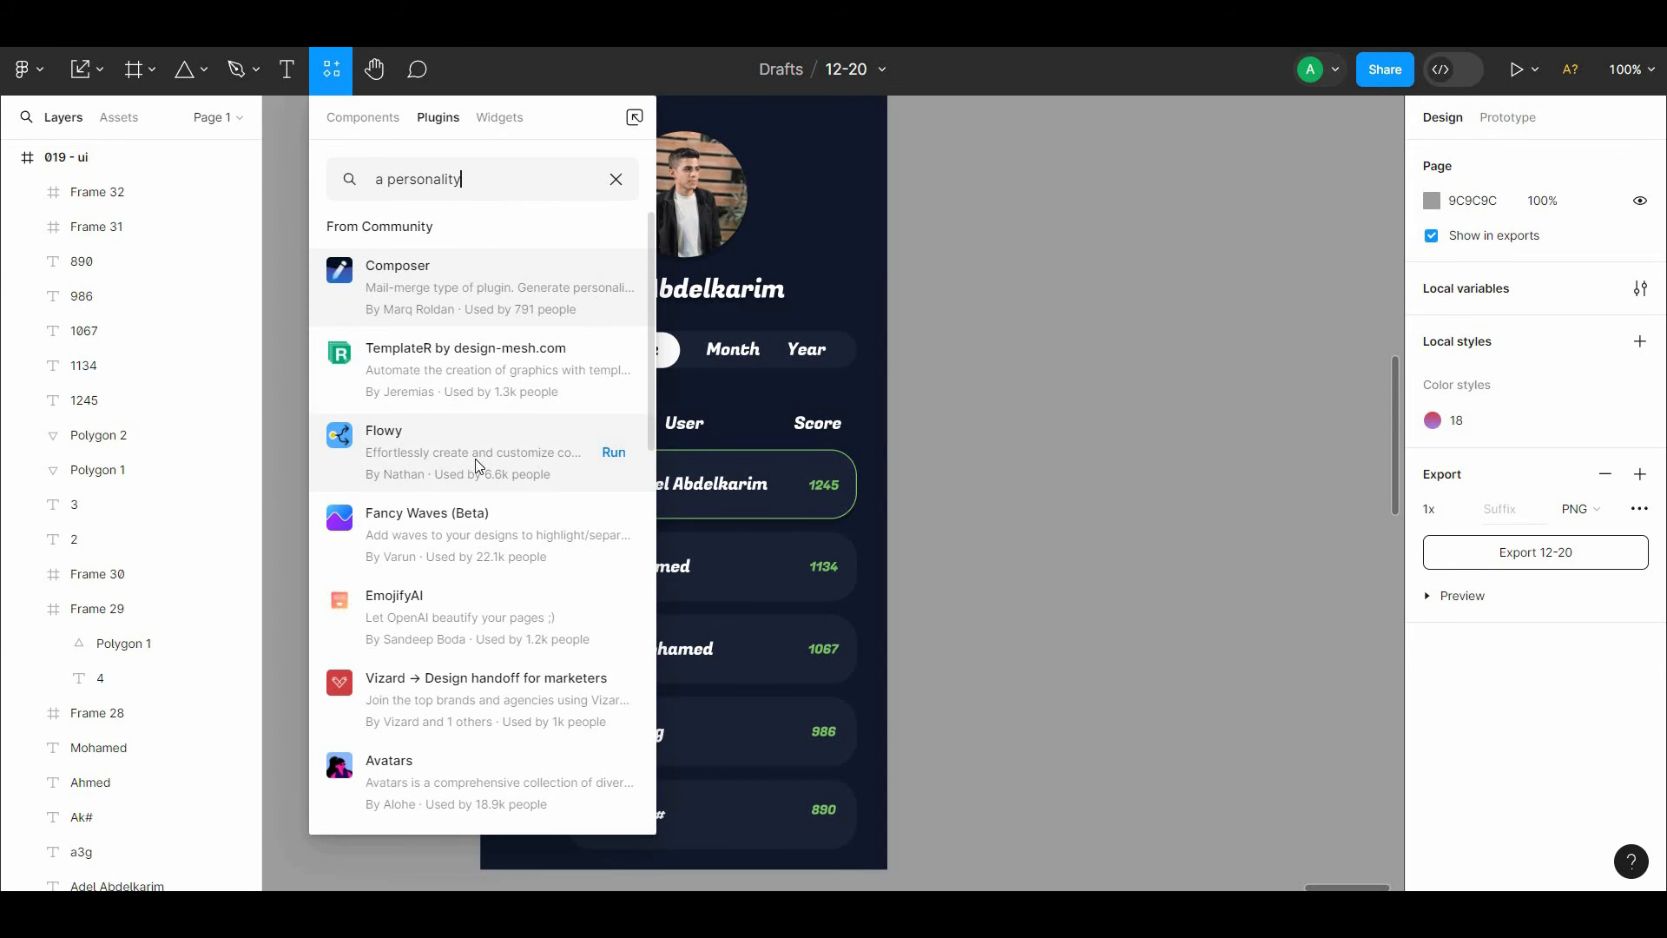
click(598, 786)
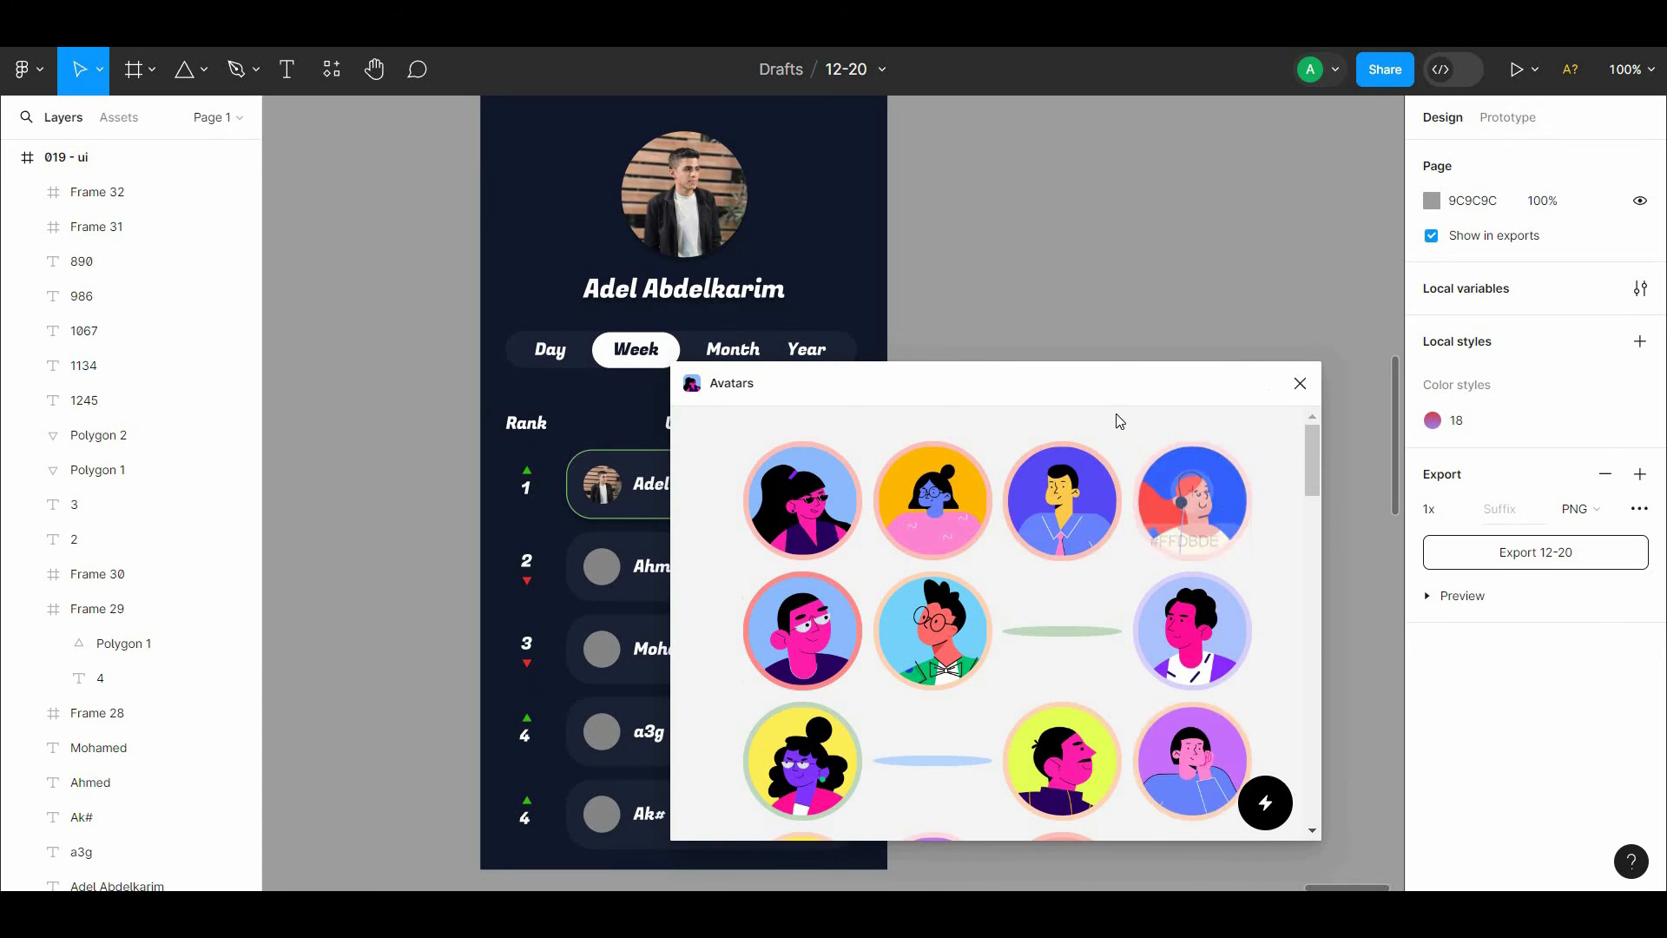
Step: Insert two avatar images from the Avatars plugin: the man in the blue shirt and the yellow one with the green polka-dot shirt
drag(1116, 387, 1229, 121)
click(1301, 214)
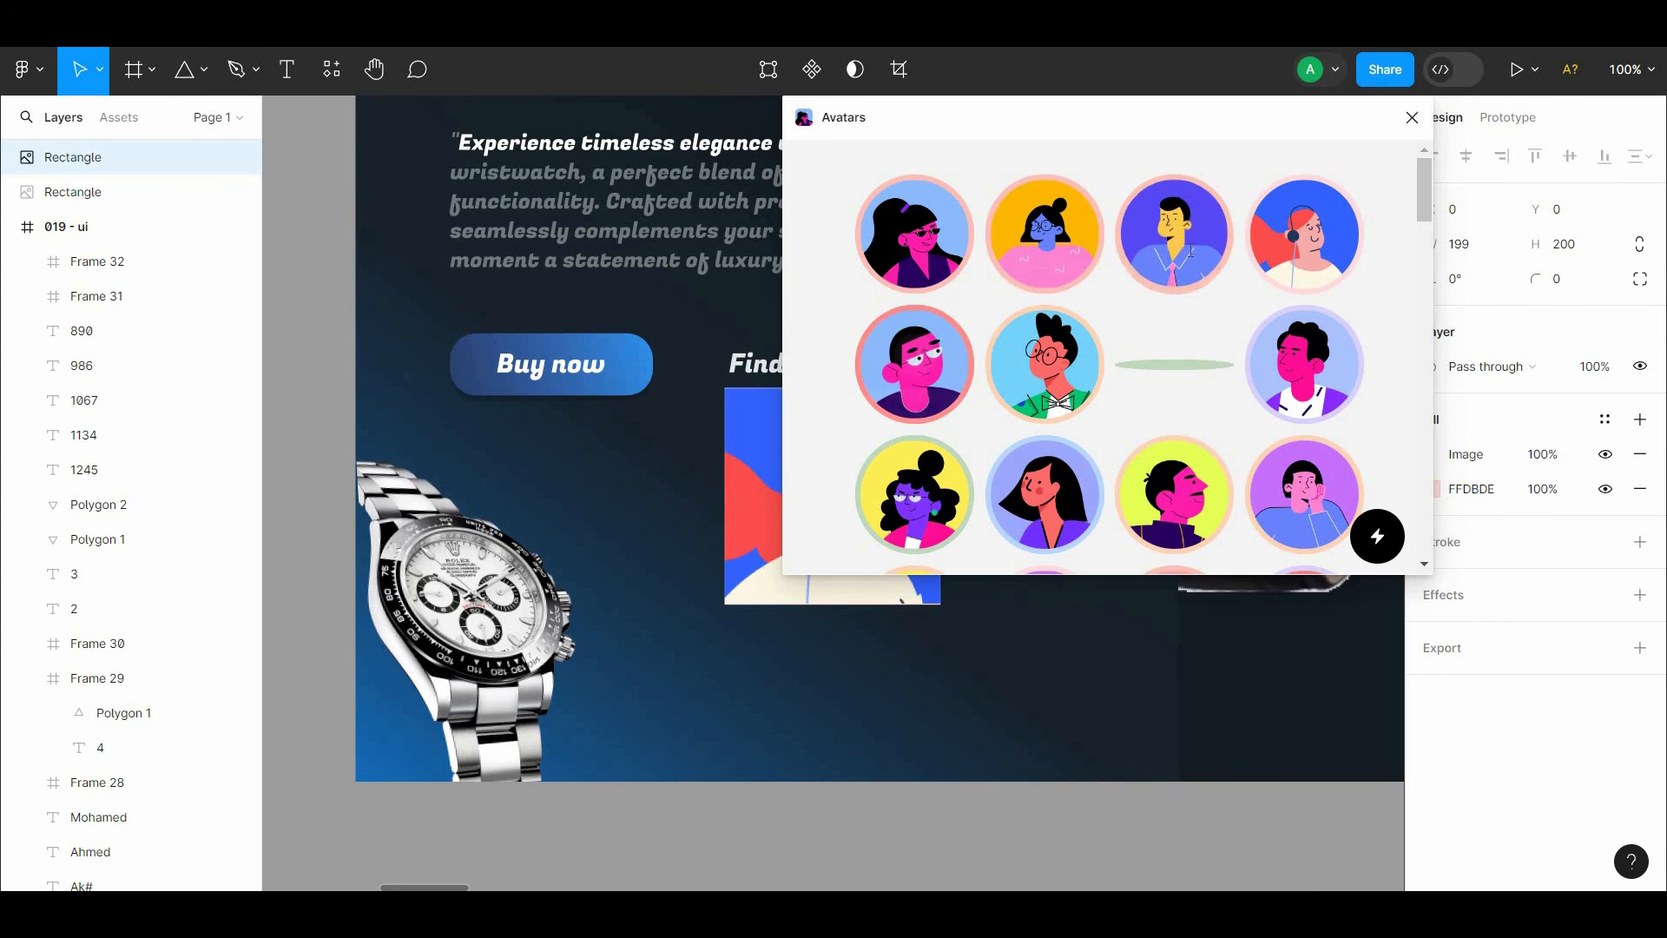
click(1047, 477)
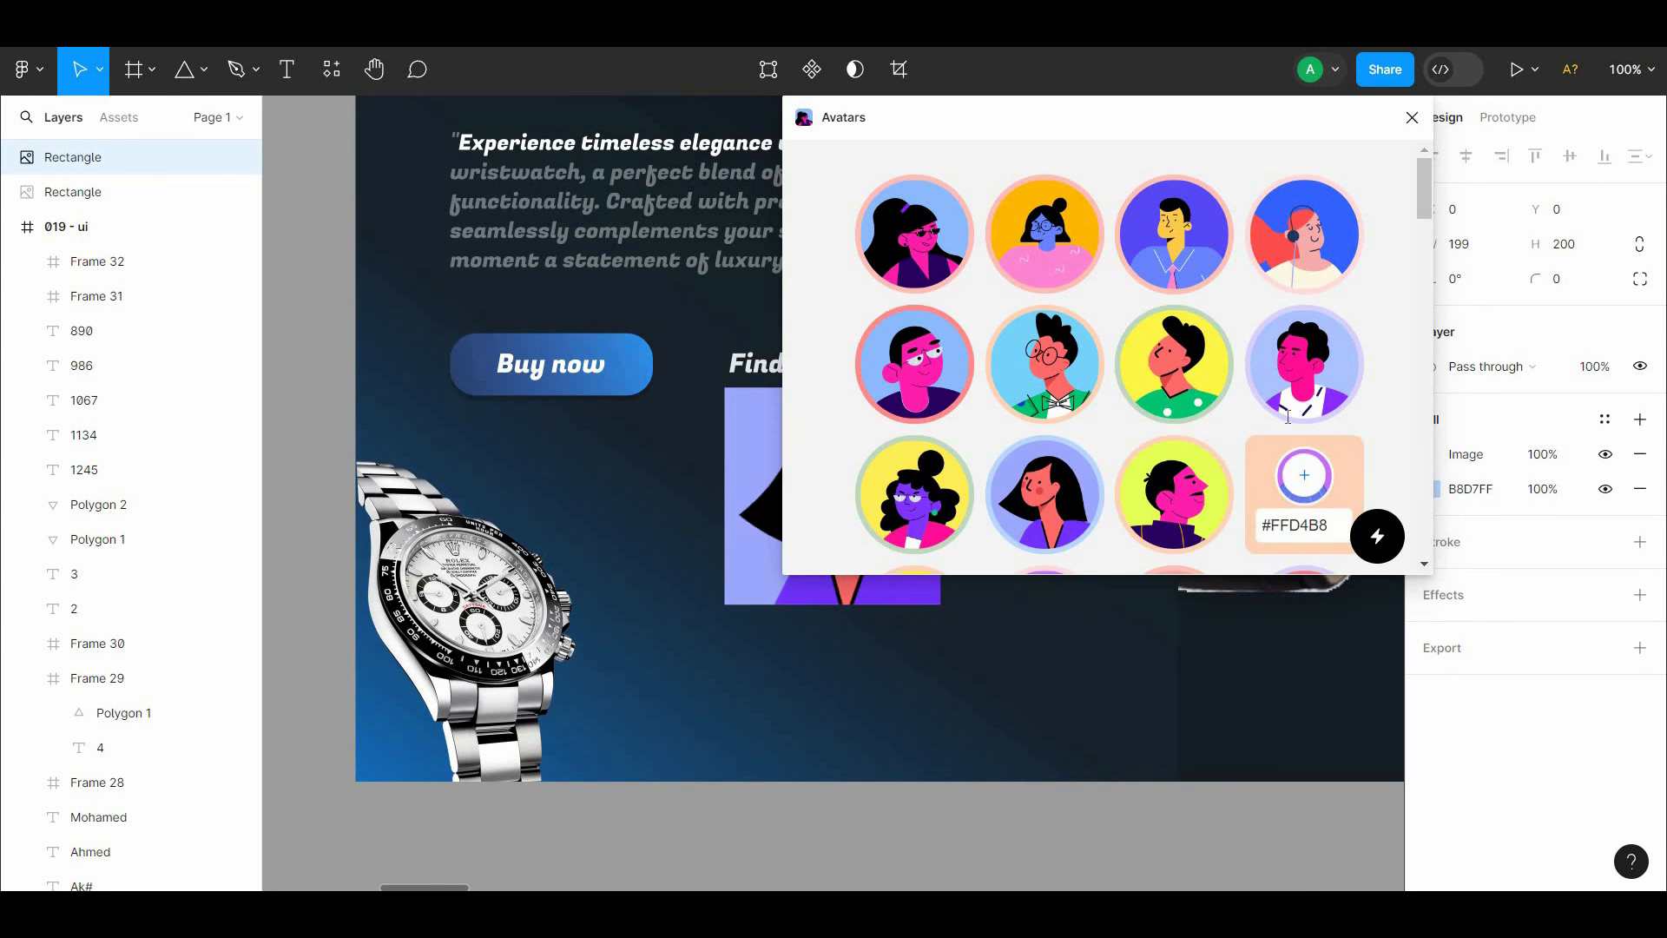
click(1304, 478)
click(1195, 347)
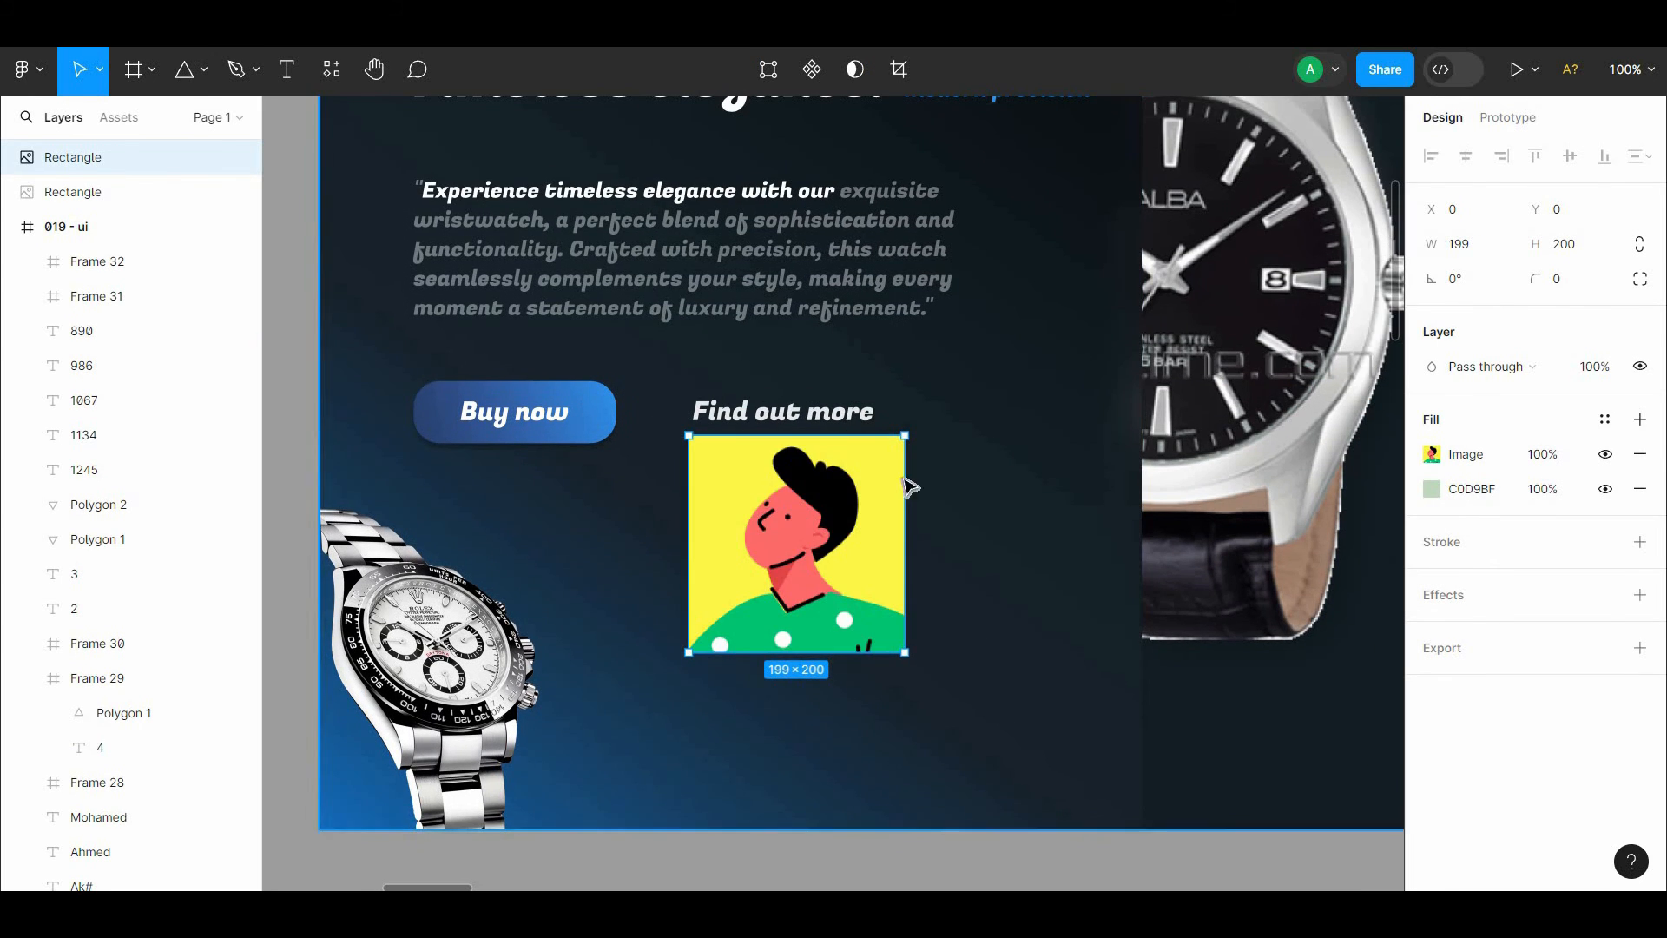
Step: Move both inserted avatar images out of the watch banner frame onto the empty canvas below it
drag(901, 484, 899, 720)
drag(834, 174, 861, 759)
scroll(695, 304, right, 1)
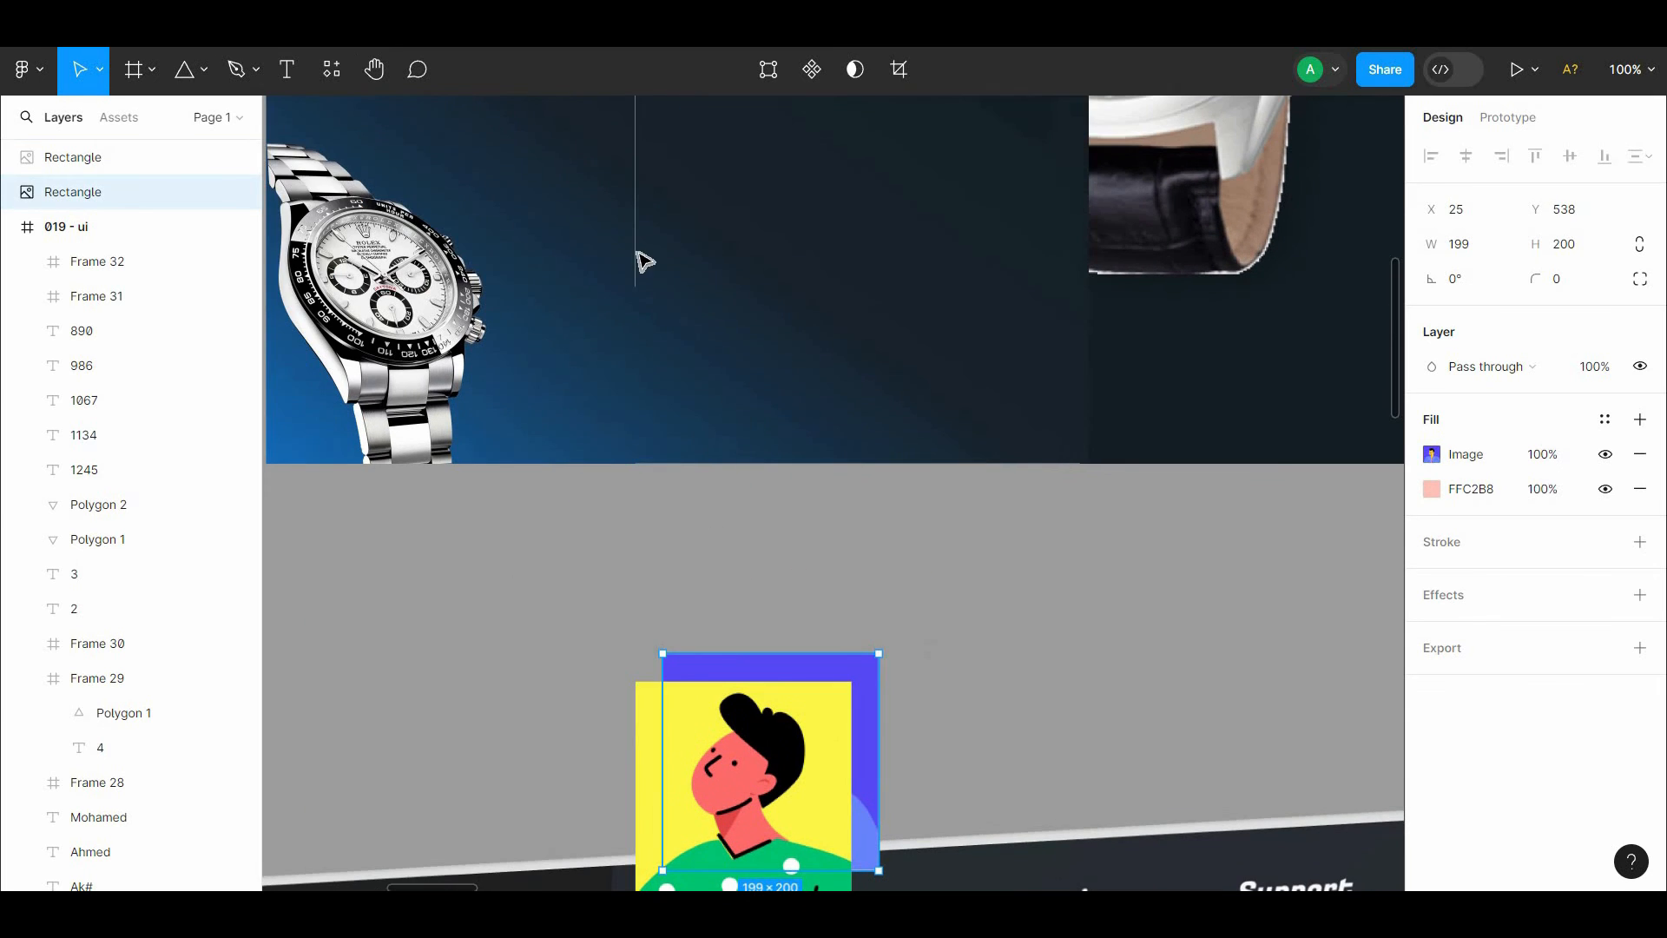
click(946, 608)
scroll(964, 655, down, 2)
drag(1206, 695, 869, 702)
drag(1015, 764, 1009, 932)
double_click(803, 395)
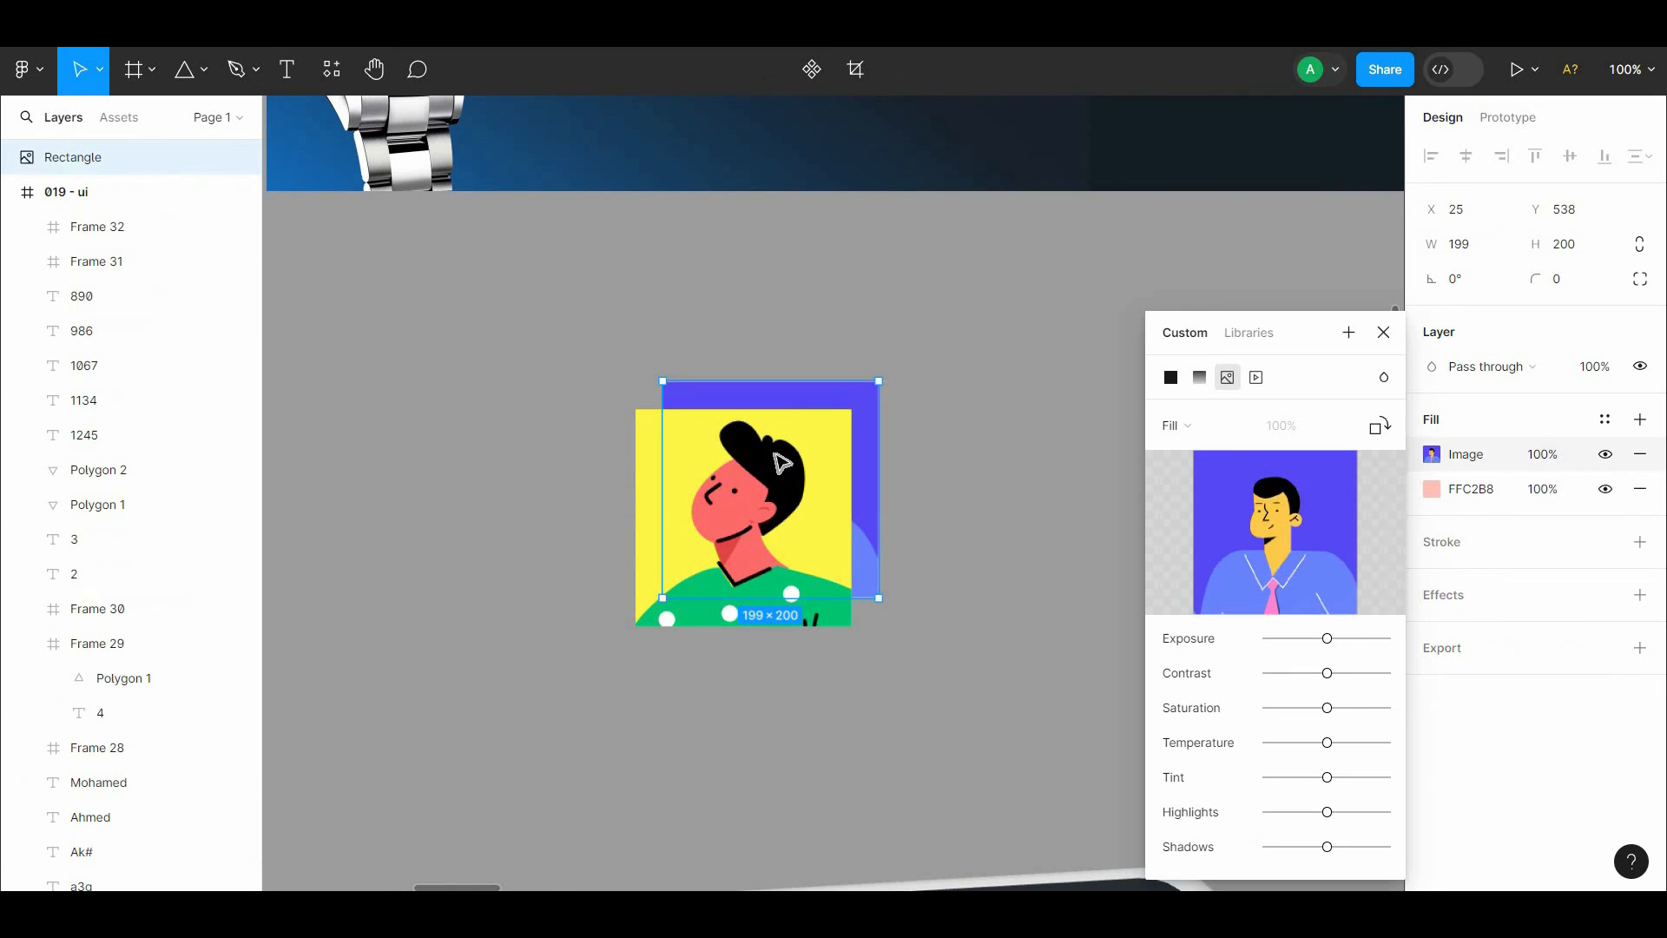
Step: Move both avatar images across the canvas to the 019 - ui frame
key(ctrl+minus)
key(ctrl+minus)
scroll(646, 504, right, 2)
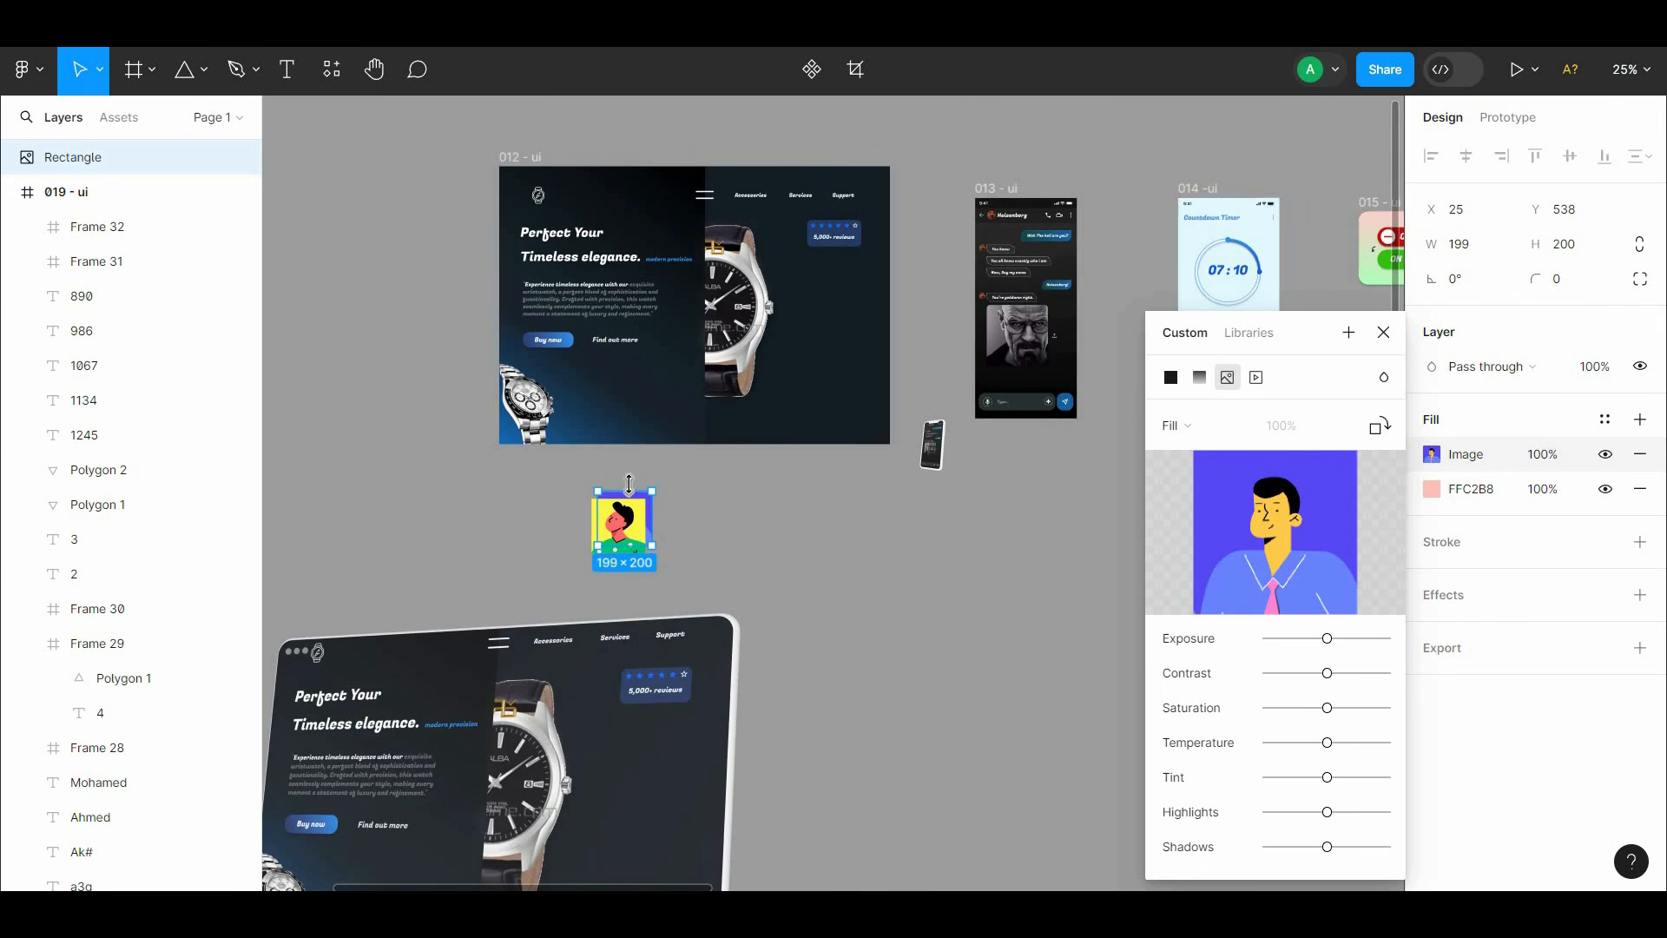
drag(618, 511, 975, 560)
scroll(468, 758, left, 1)
click(585, 690)
drag(586, 688, 2, 812)
drag(797, 525, 1493, 680)
scroll(1129, 564, right, 4)
drag(623, 382, 1081, 536)
drag(1099, 611, 1016, 518)
scroll(955, 503, right, 1)
key(ctrl+z)
click(877, 531)
shift+click(951, 562)
key(ctrl+plus)
key(ctrl+plus)
Step: Scale the blue-shirt avatar to 34 × 34 px and place it over the second row's grey circle
drag(1077, 174, 490, 328)
drag(1076, 281, 932, 204)
drag(760, 566, 688, 209)
key(ctrl+plus)
drag(286, 166, 720, 729)
click(686, 677)
drag(815, 752, 832, 354)
double_click(797, 355)
Step: Mask the blue-shirt avatar with the second row's grey circle and centre it inside the circle
shift+click(791, 350)
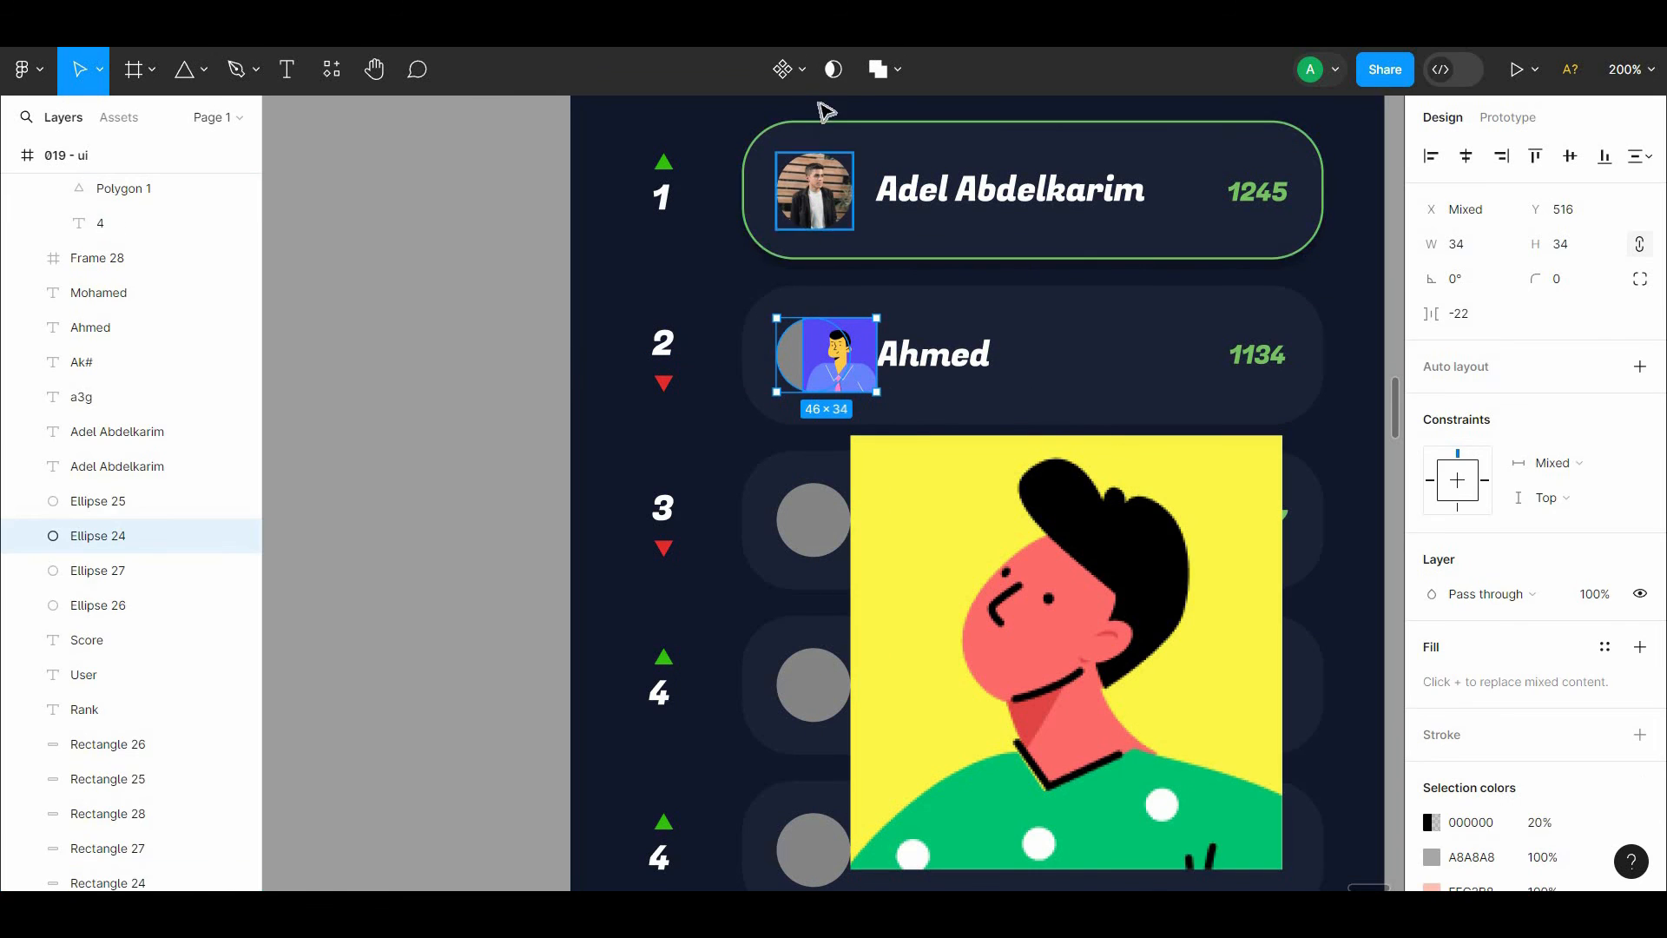
click(833, 70)
double_click(810, 366)
click(521, 283)
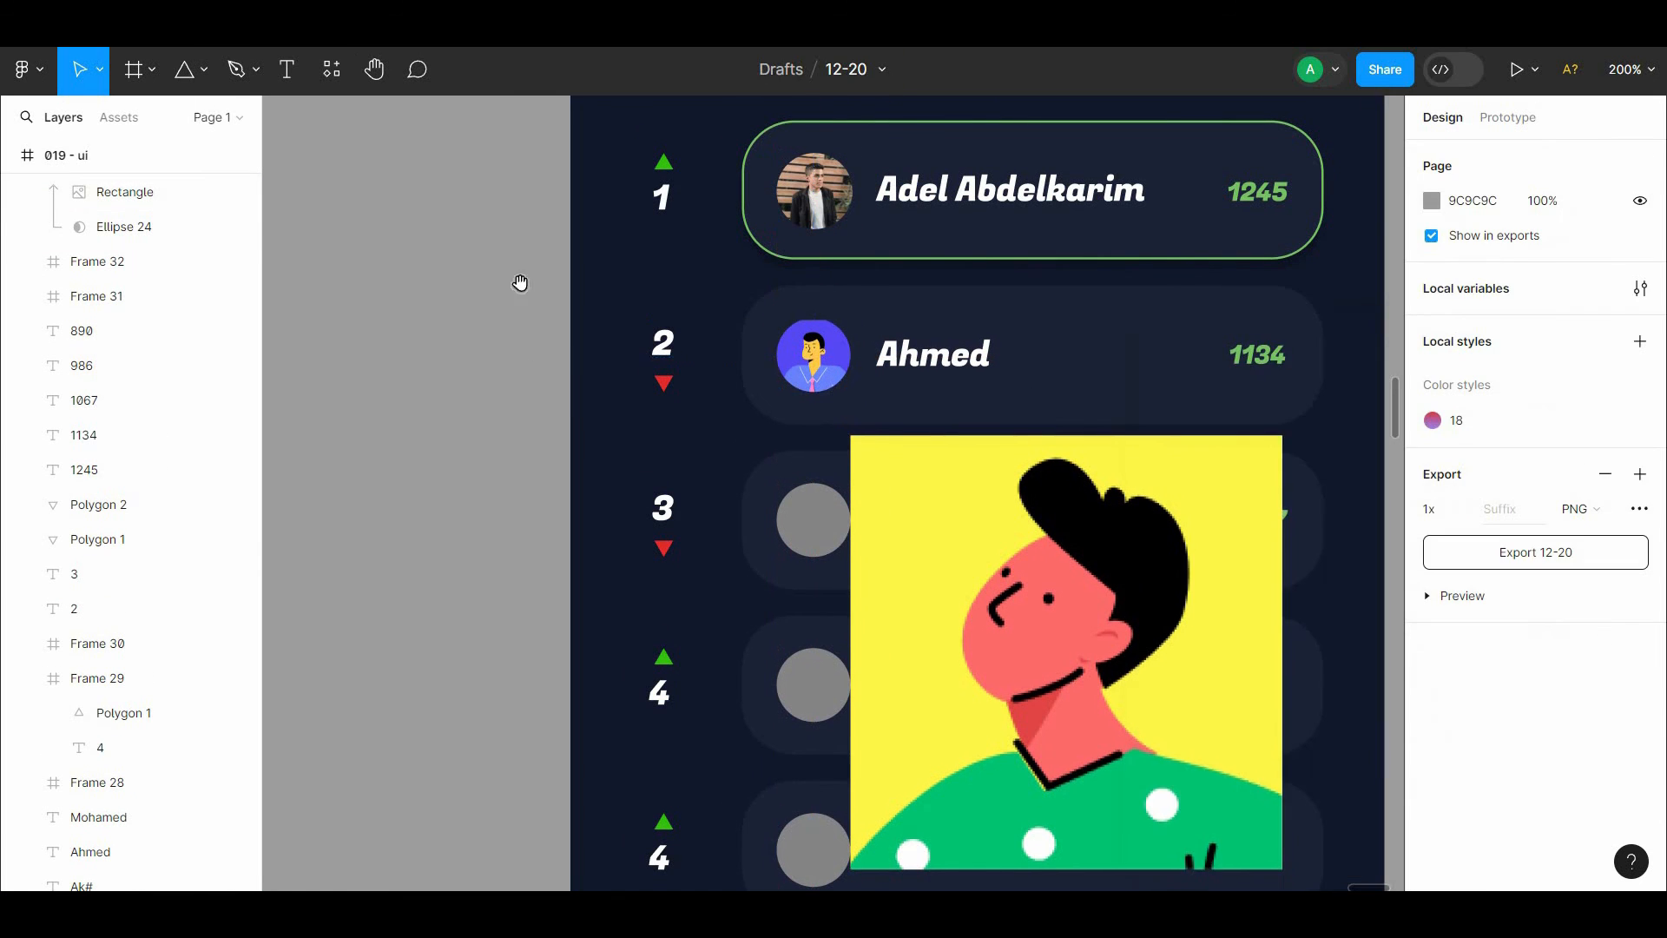
drag(521, 283, 414, 136)
double_click(706, 208)
click(303, 292)
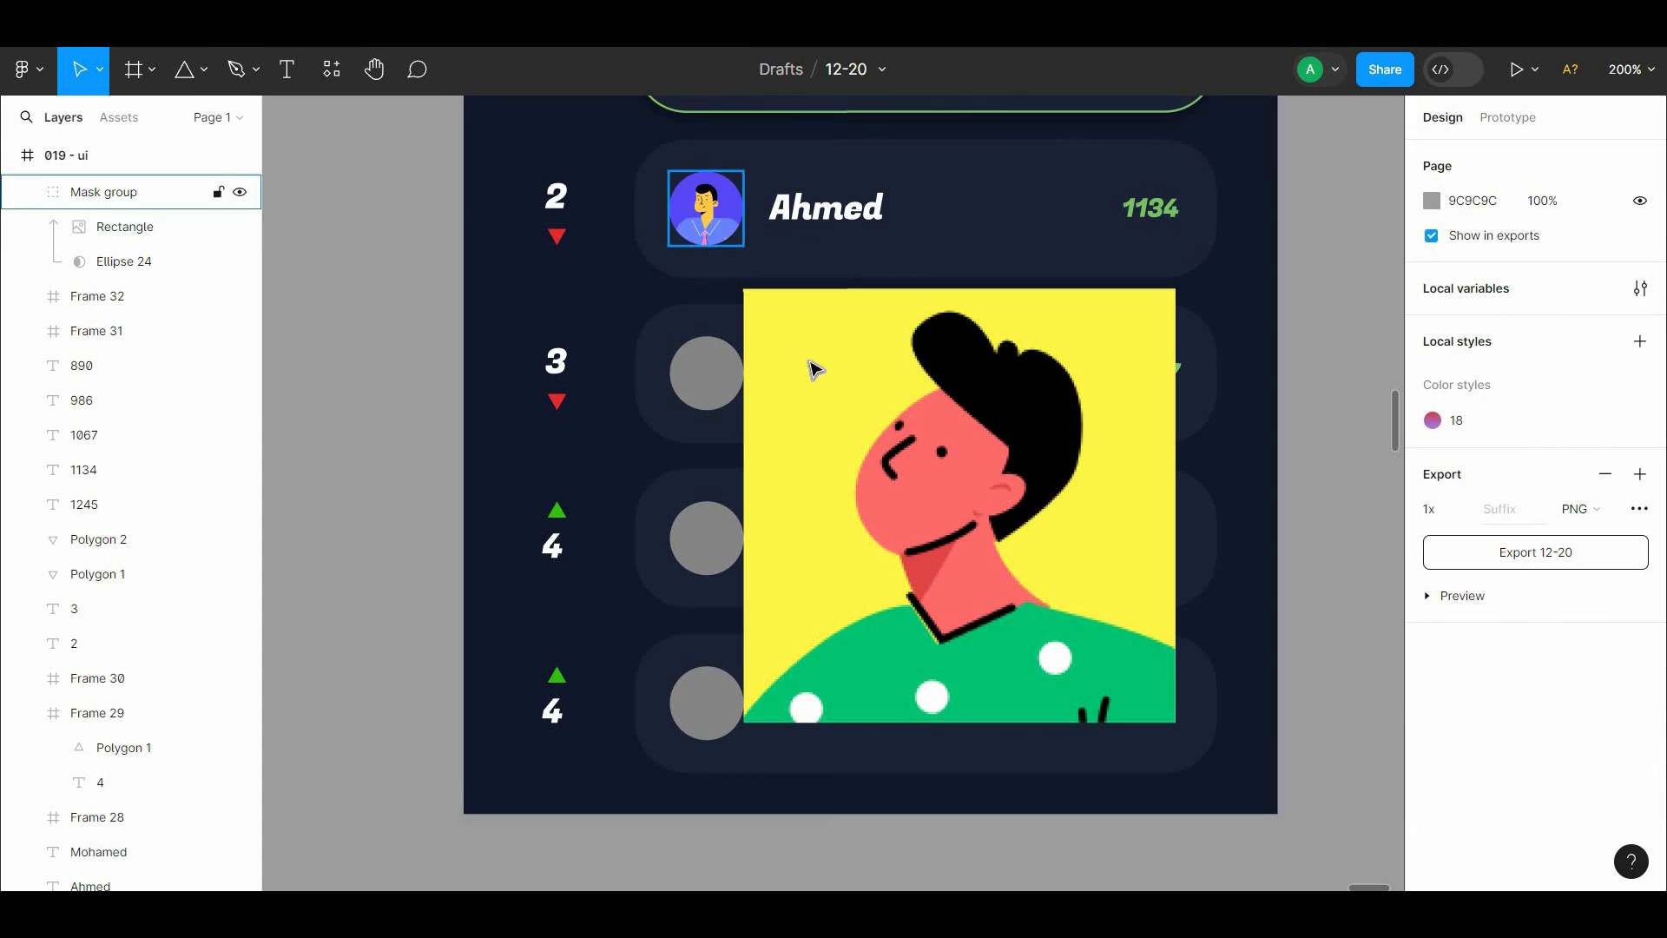
Step: Shrink the yellow avatar over the third row's grey circle and mask it with that circle
drag(1137, 607, 1004, 541)
drag(1043, 657, 698, 377)
click(681, 374)
click(877, 70)
key(ctrl+z)
click(724, 377)
click(525, 391)
Step: Adjust the masked yellow avatar to 35 × 34 px so that it fills the third row's circle
drag(525, 391, 452, 424)
double_click(661, 415)
drag(669, 412, 673, 411)
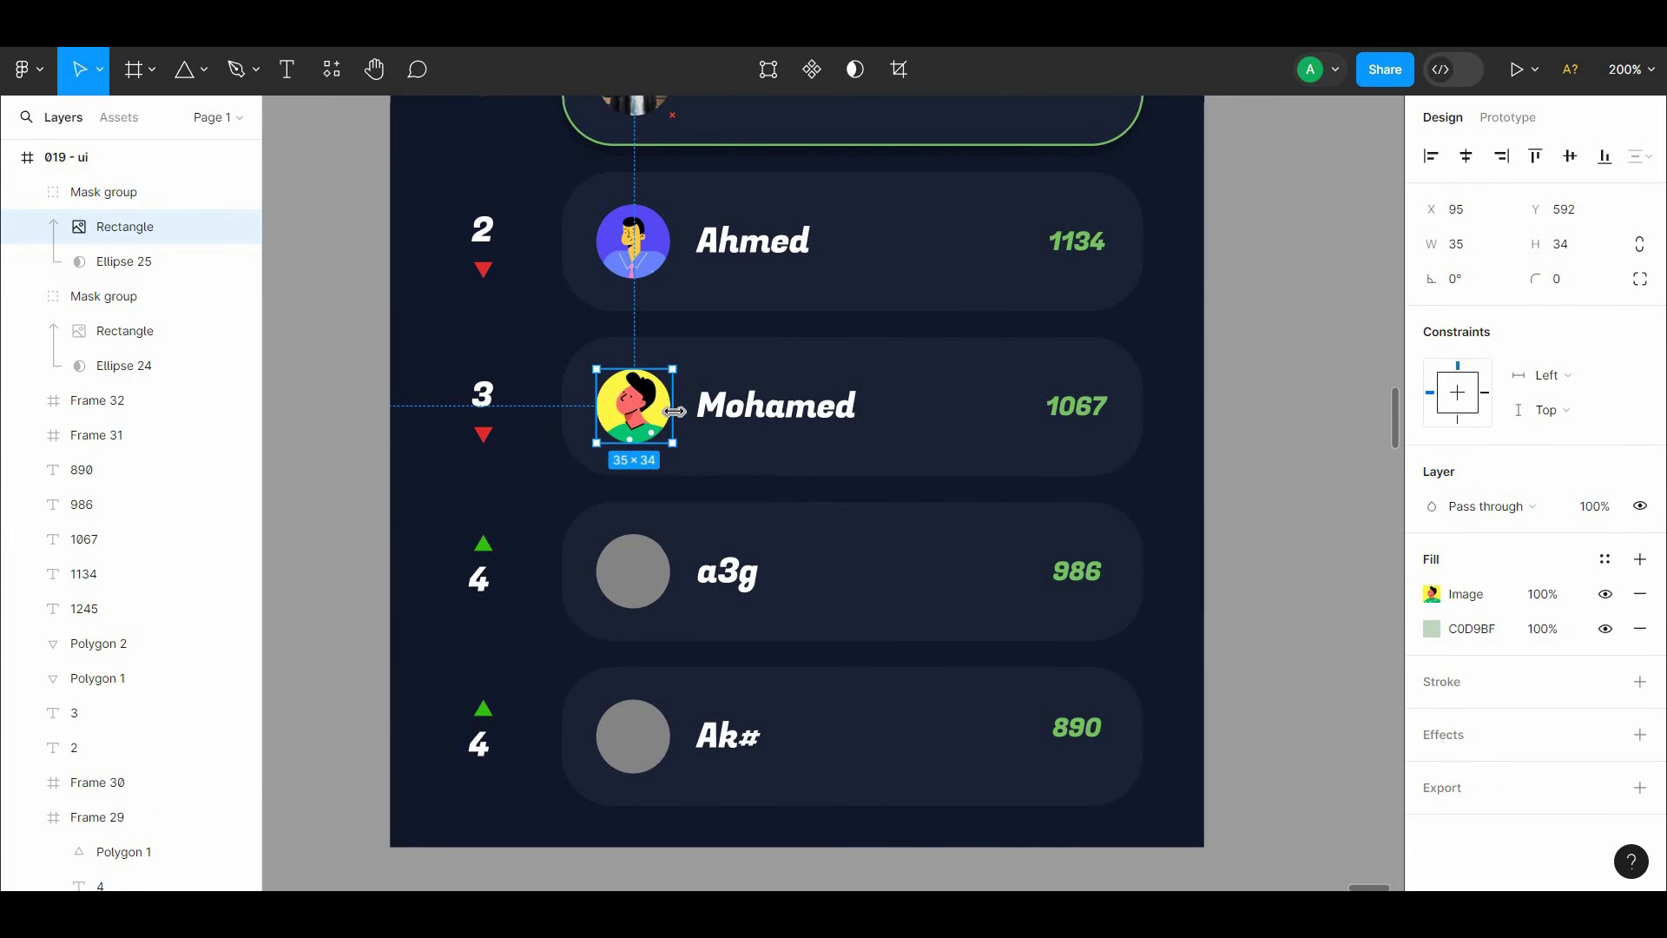
click(369, 384)
right_click(497, 512)
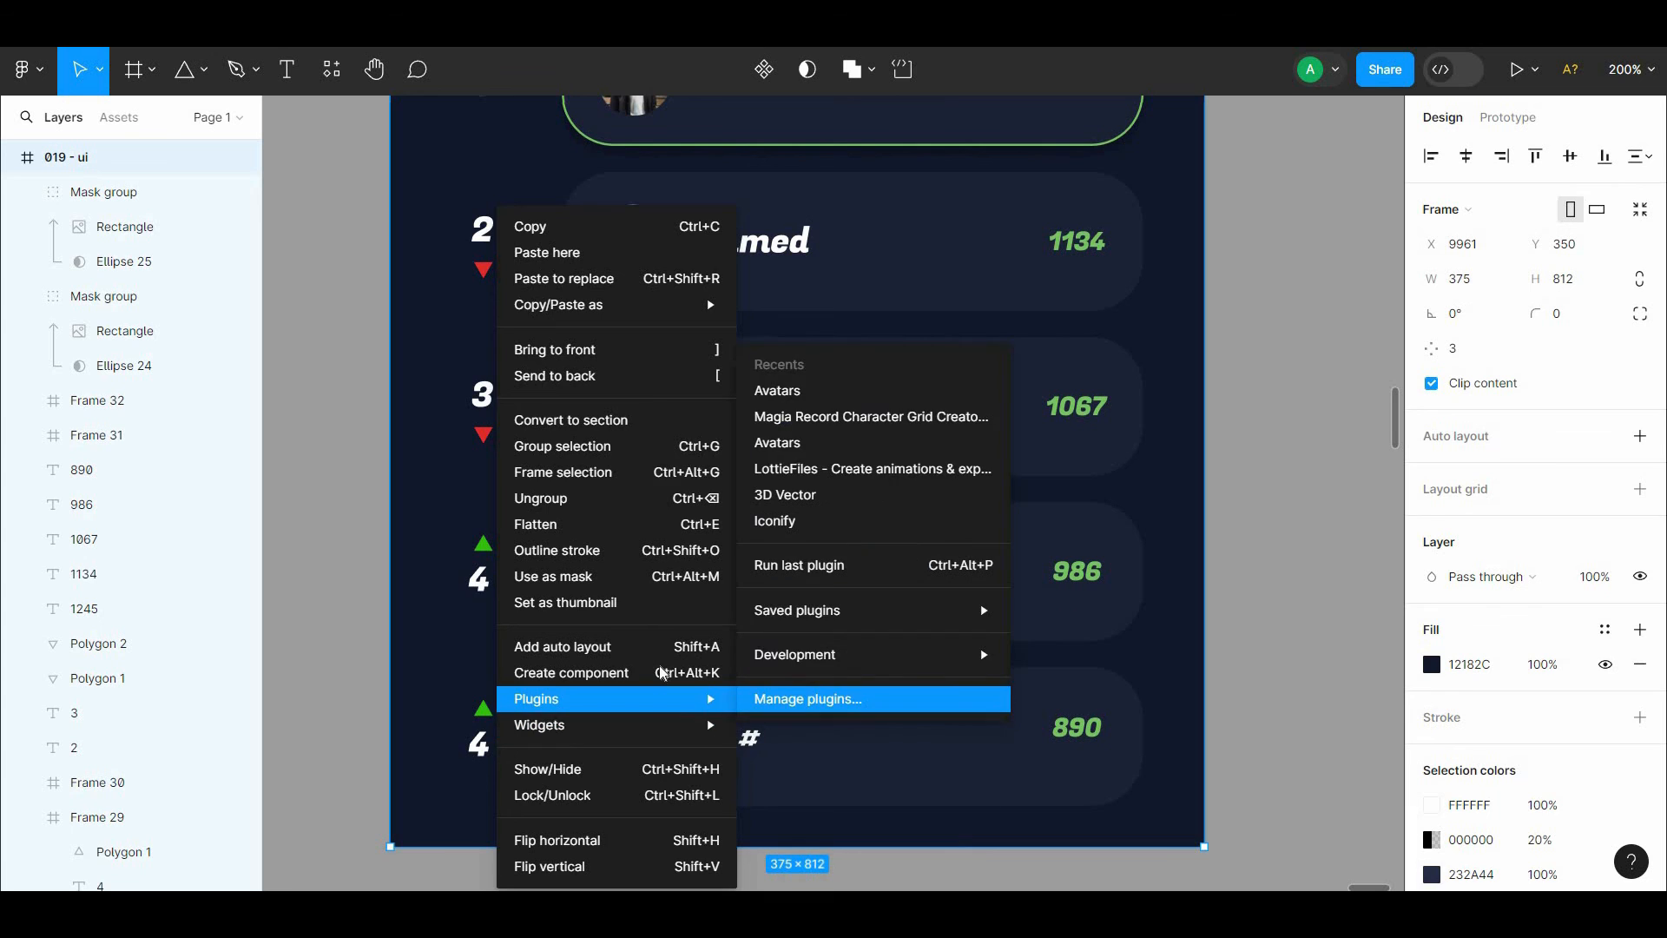
click(556, 641)
key(ctrl+z)
Step: Run the Avatars plugin with the 019 - ui frame selected and pick an avatar image
right_click(1181, 452)
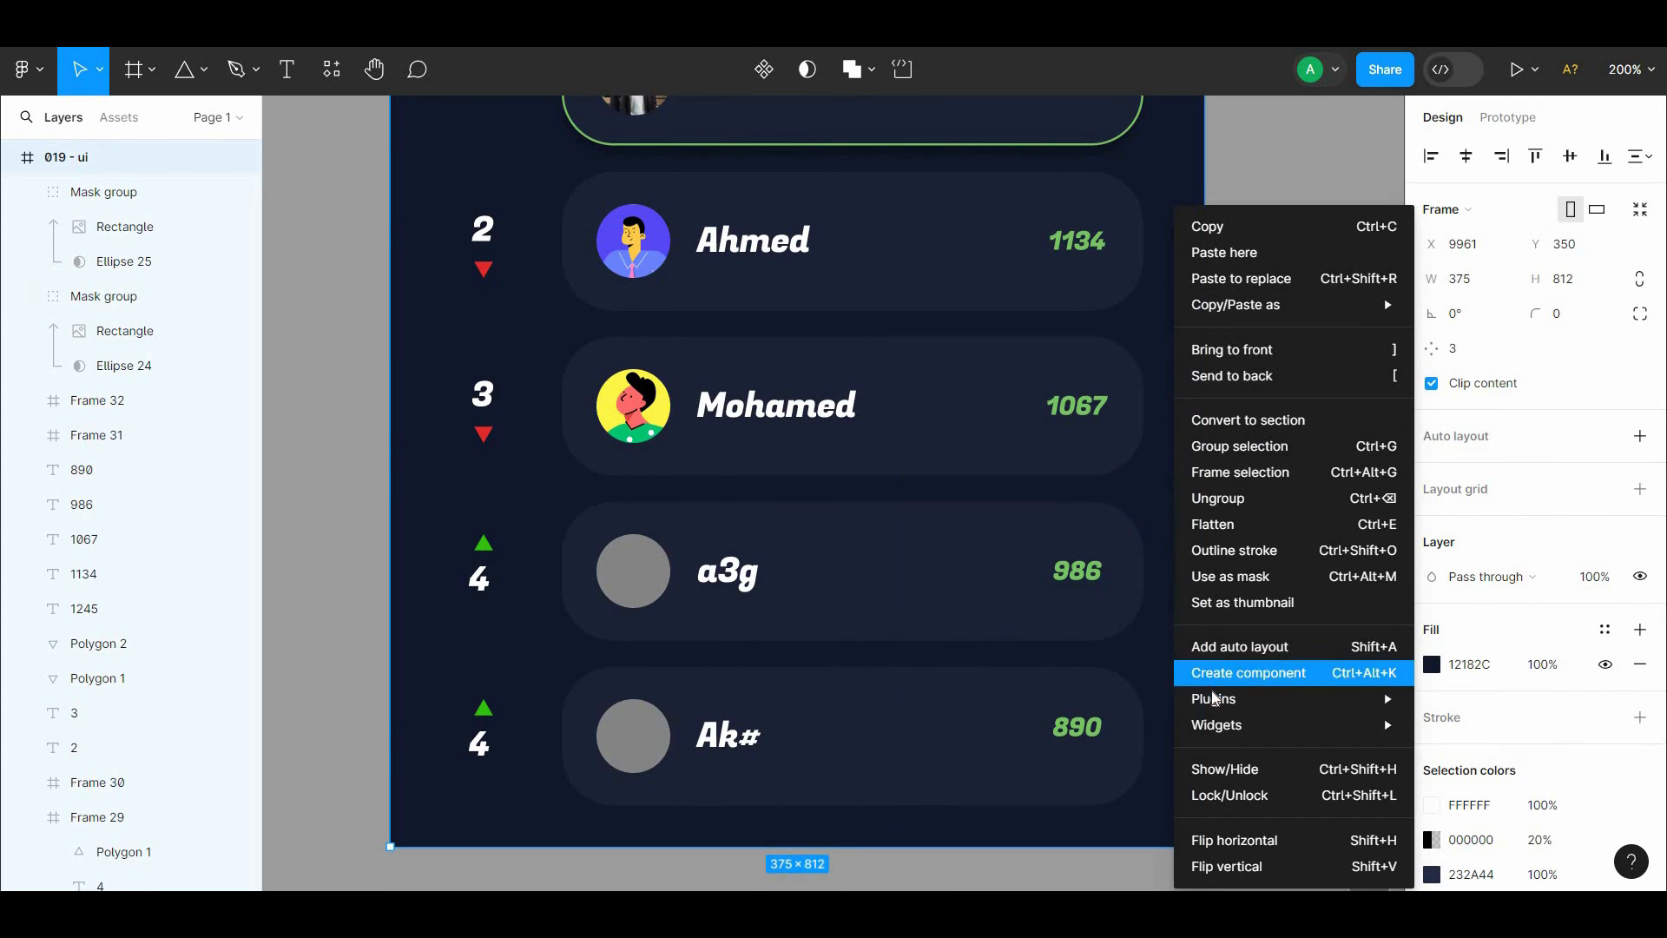
mouse_move(1216, 716)
click(996, 393)
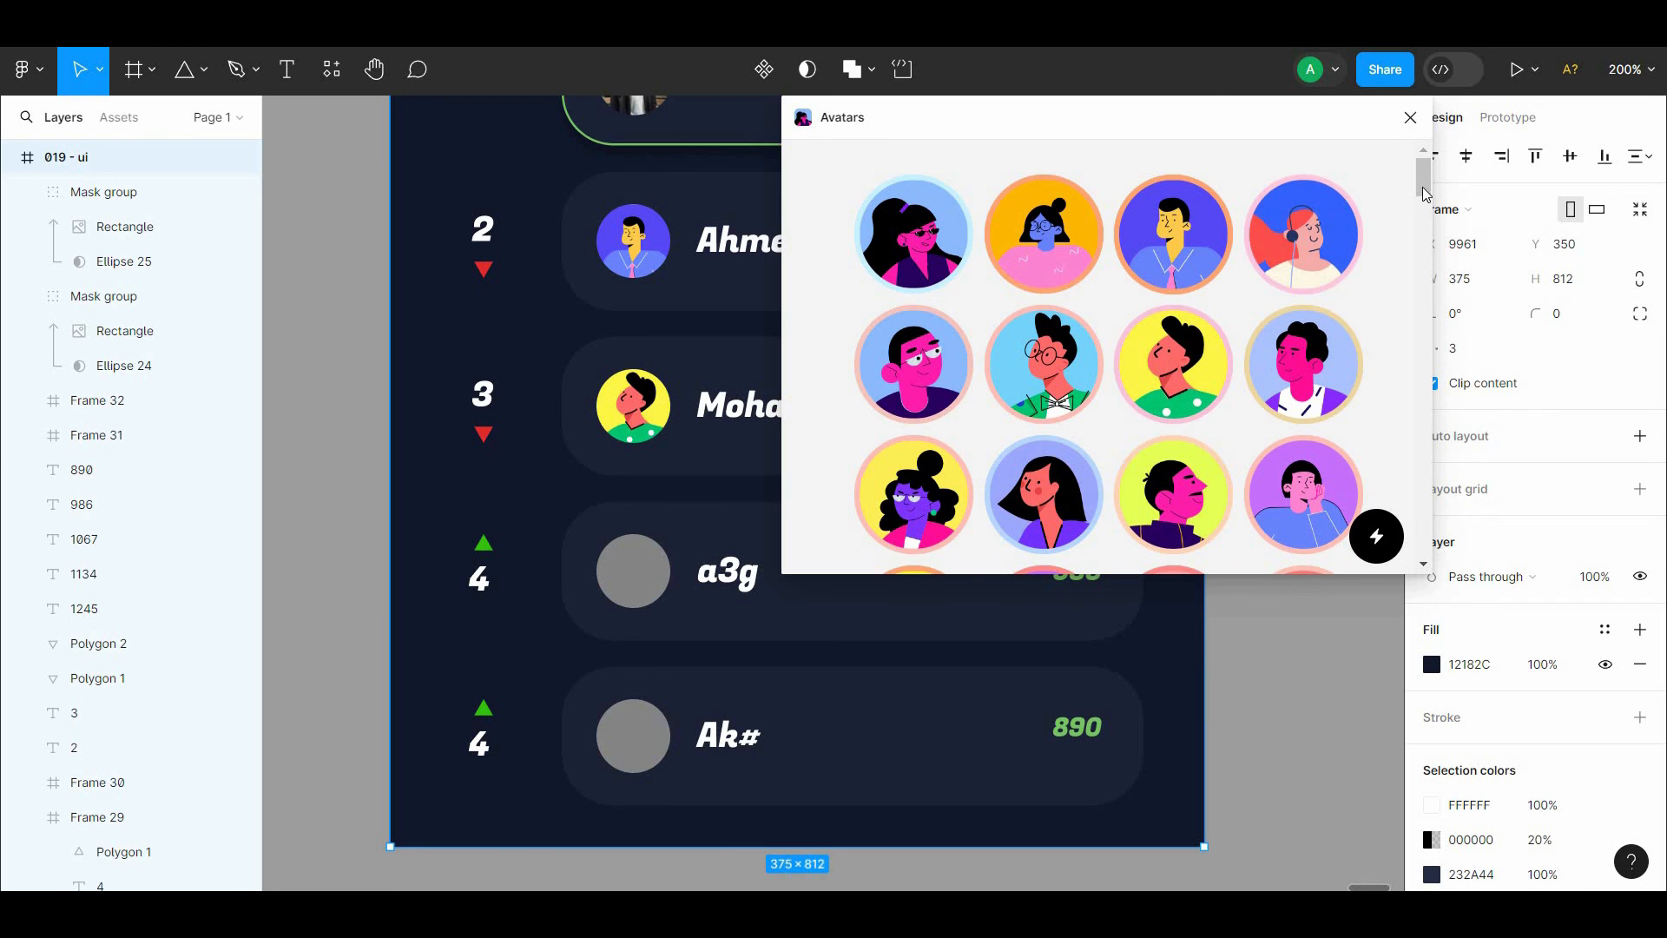
scroll(1082, 435, down, 4)
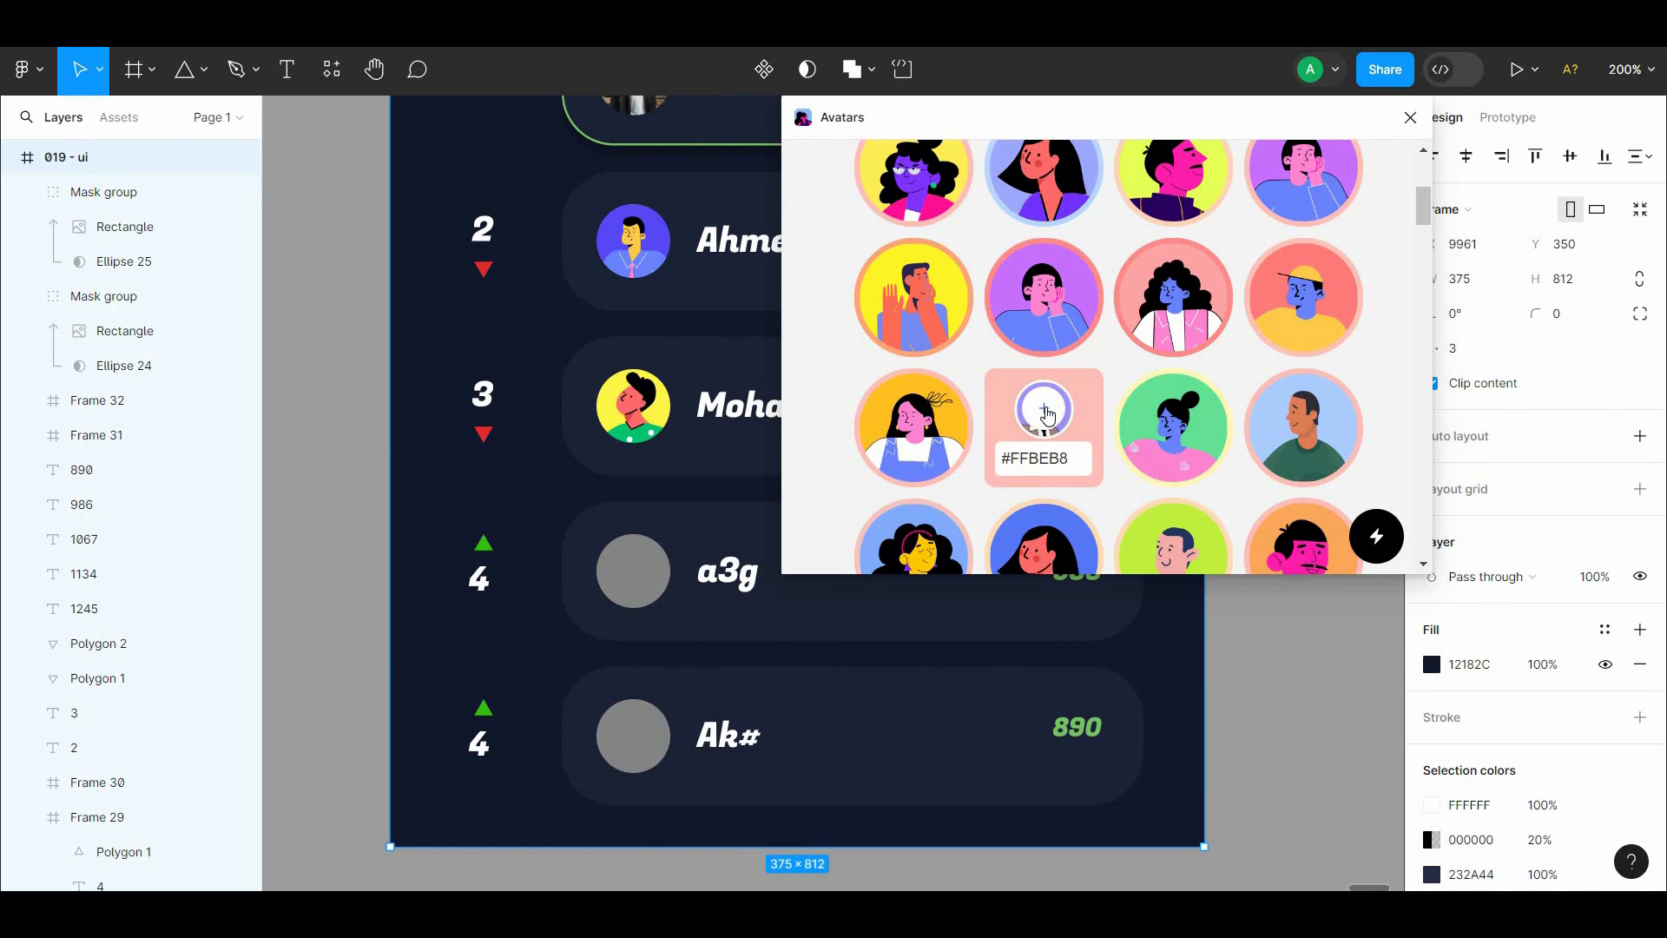
click(1044, 410)
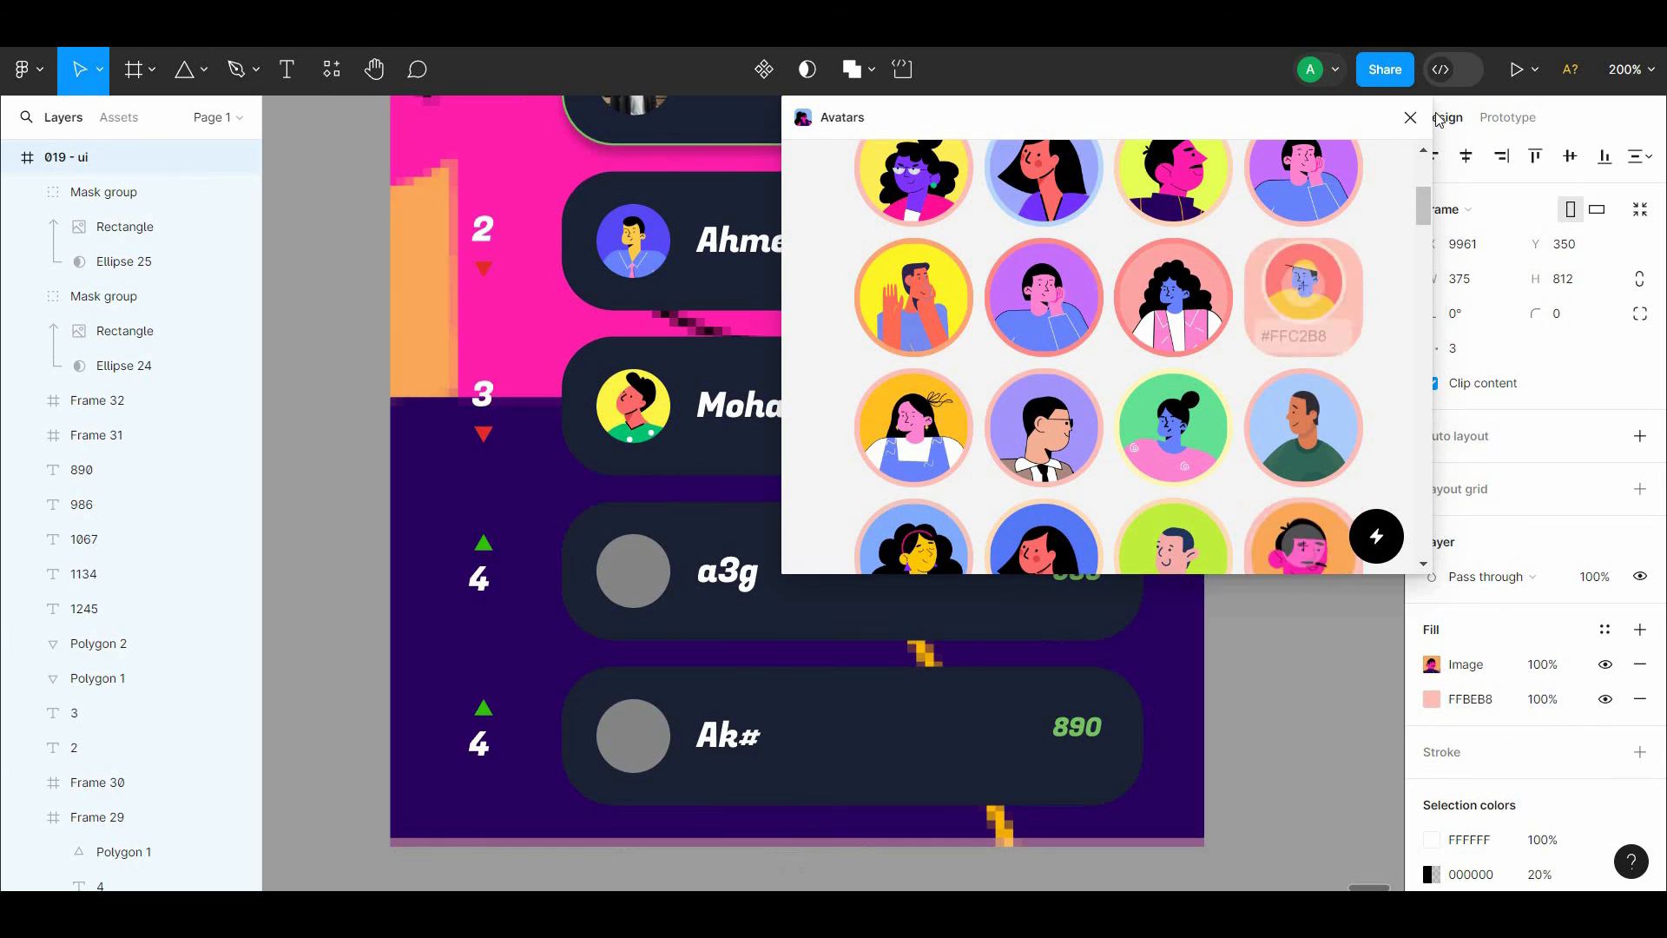
click(1409, 118)
drag(438, 336, 412, 334)
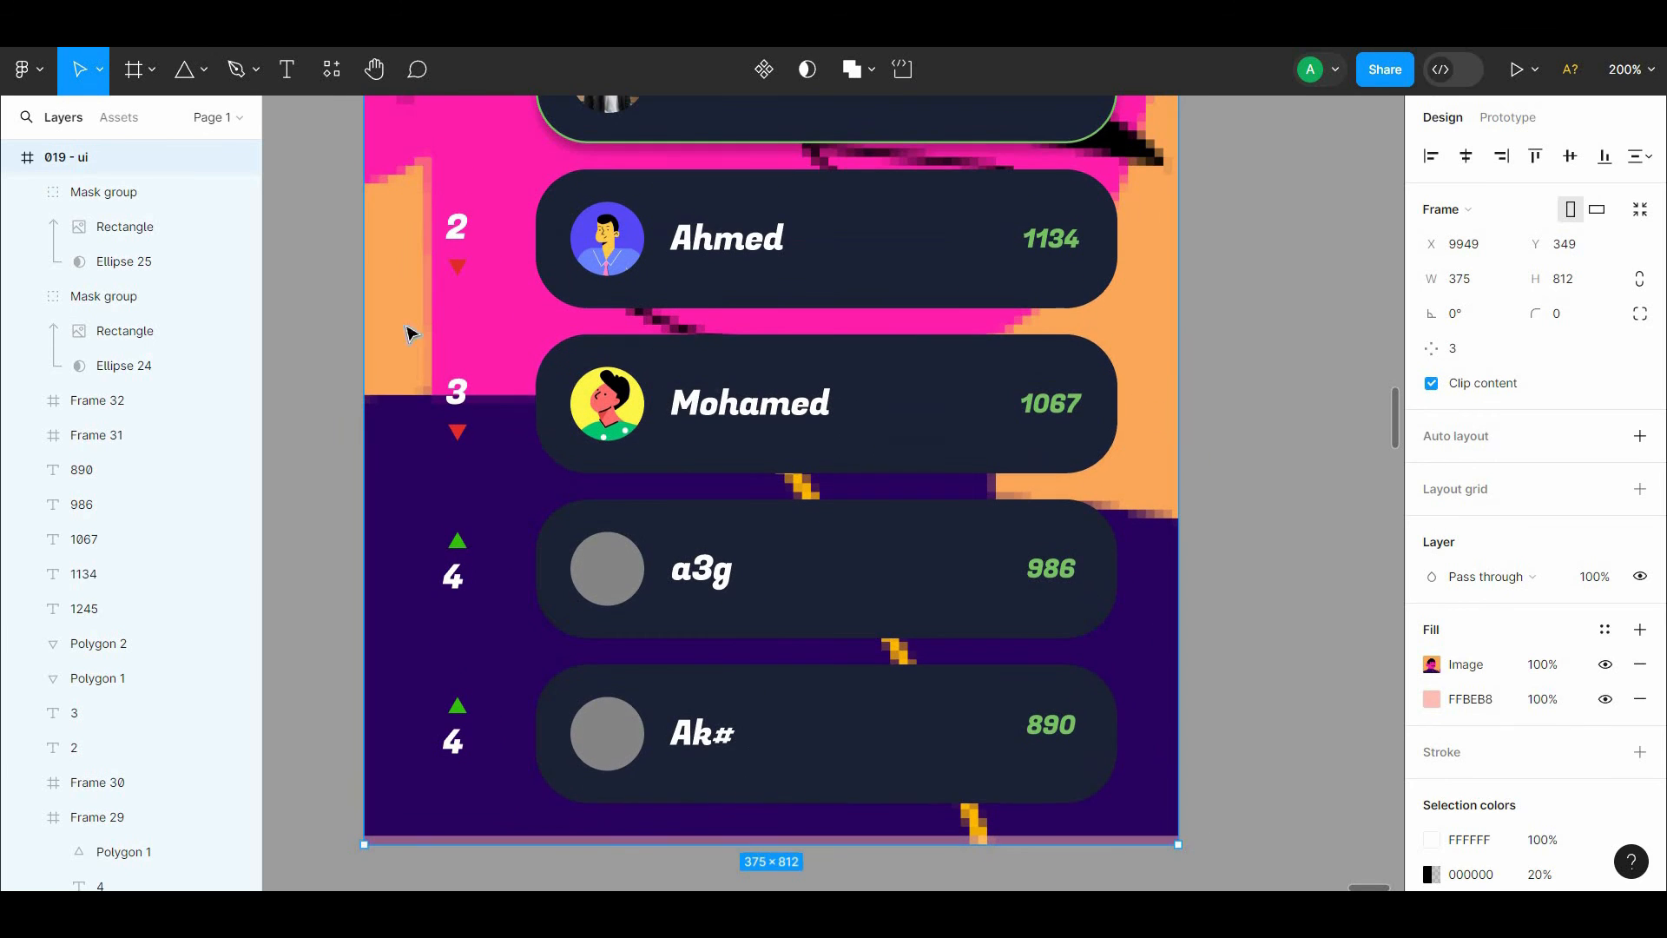
Step: Restore the frame's dark fill and add two avatars beside it: the red 3D head with curly hair and the man with glasses
click(1217, 372)
key(minus)
key(minus)
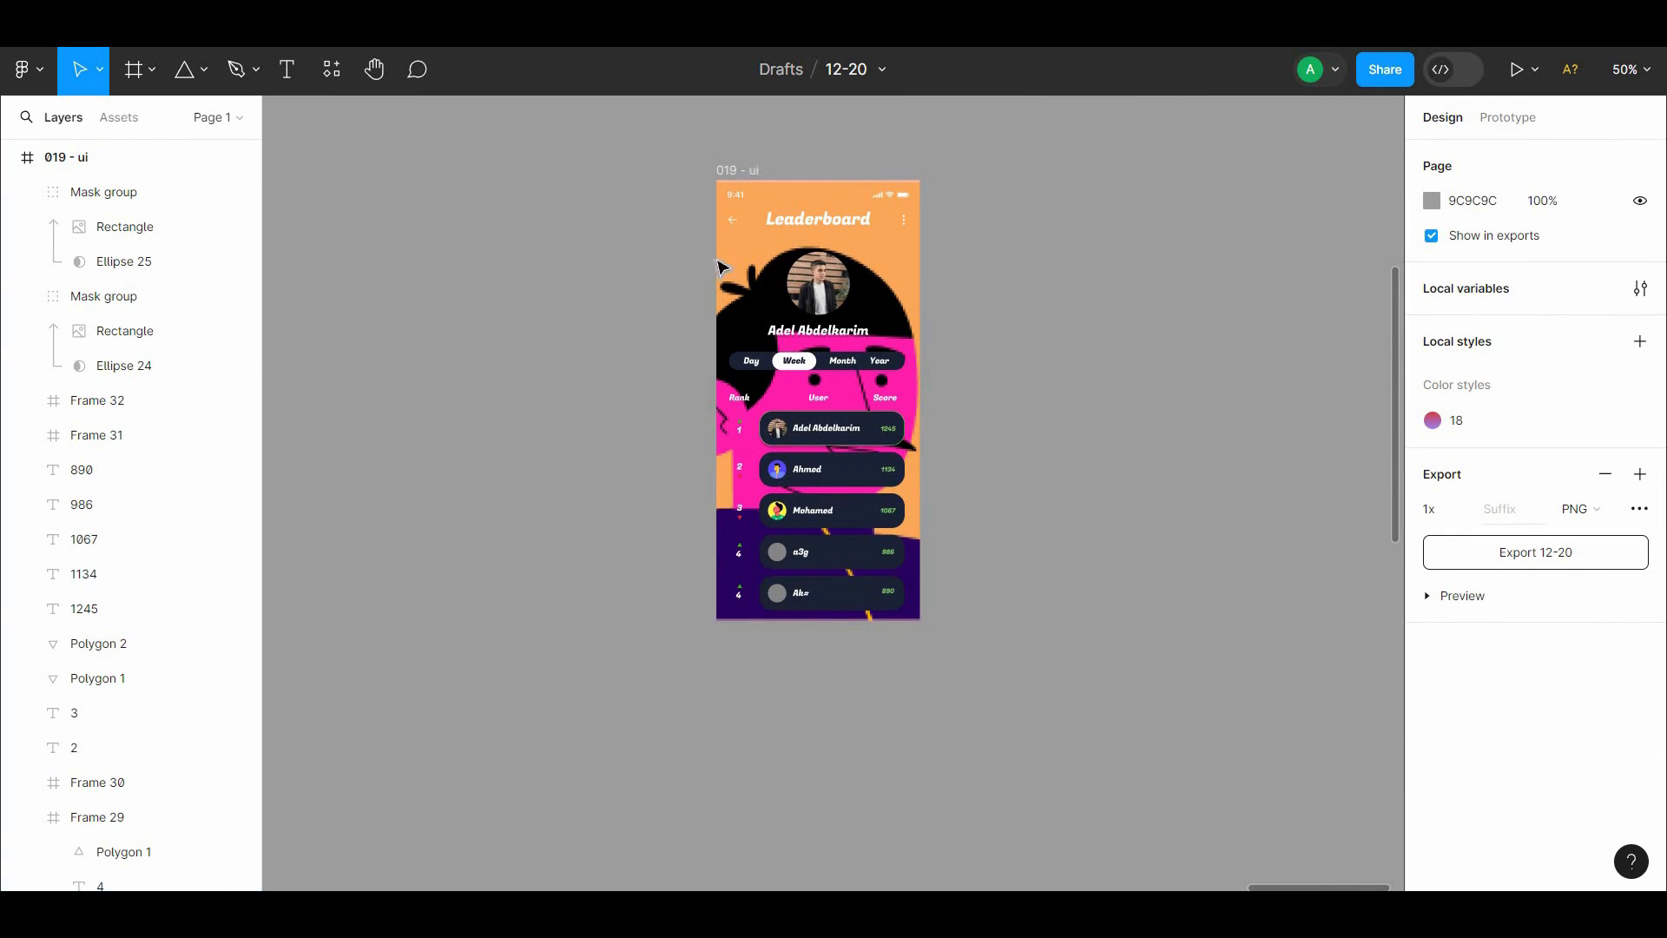
scroll(254, 309, down, 1)
scroll(253, 402, up, 1)
scroll(263, 439, down, 6)
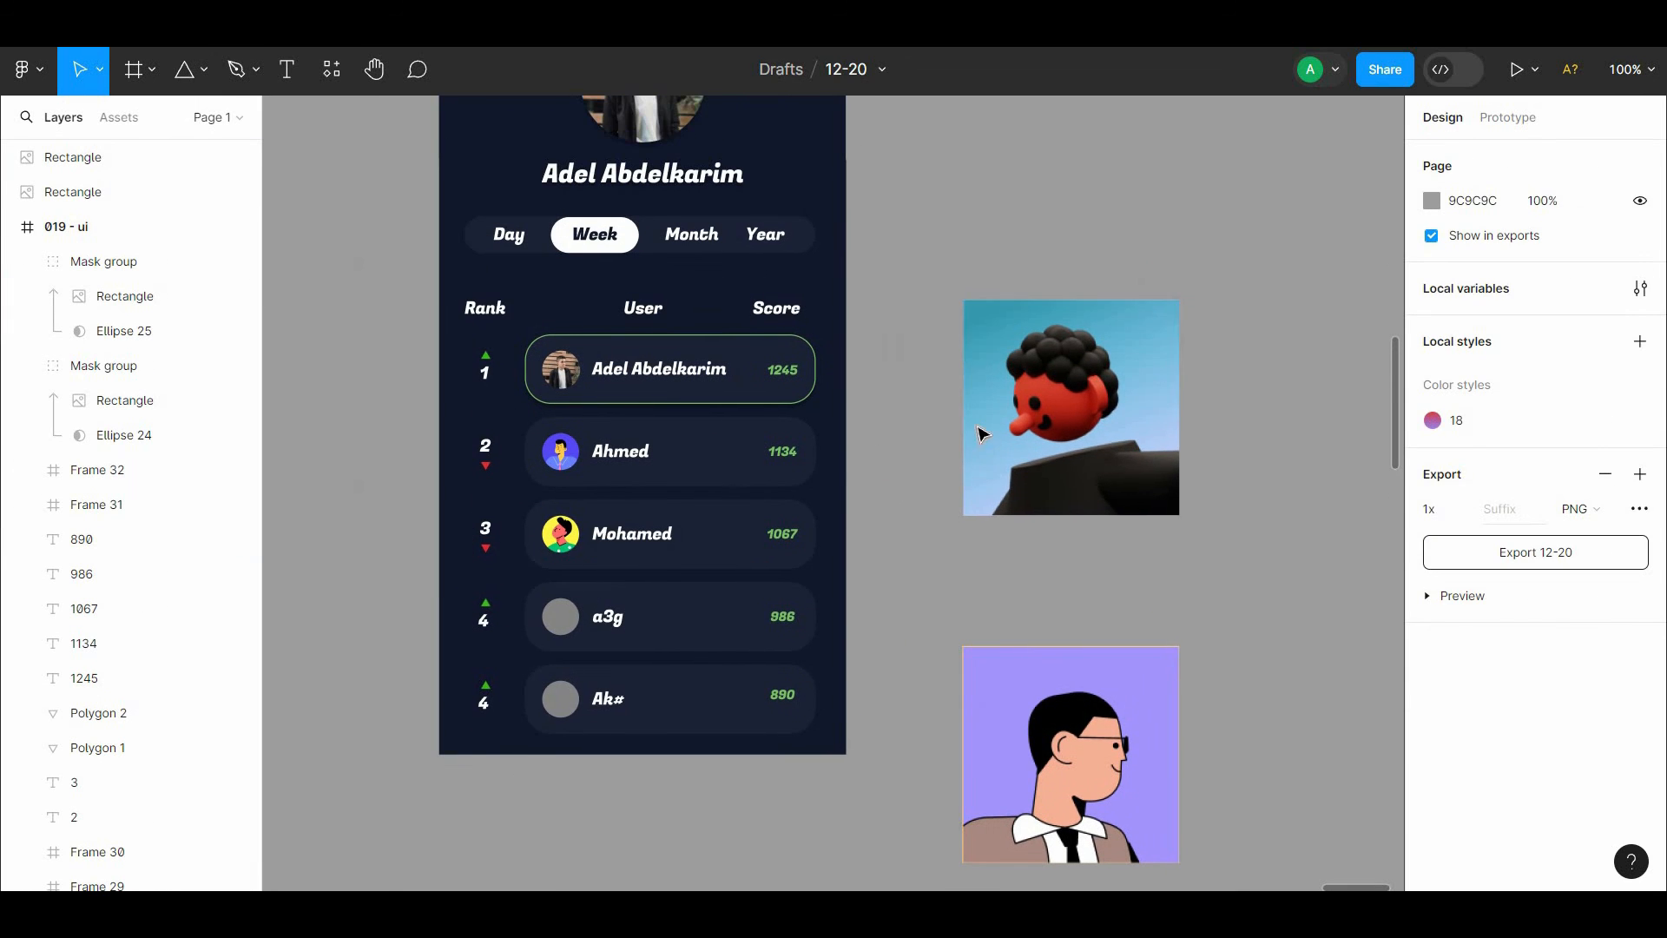
Step: Move the red 3D avatar over the fourth row's grey circle and scale it to about 32 × 31 px
drag(982, 435, 590, 656)
key(plus)
scroll(587, 655, left, 7)
scroll(588, 654, down, 5)
scroll(1038, 718, up, 2)
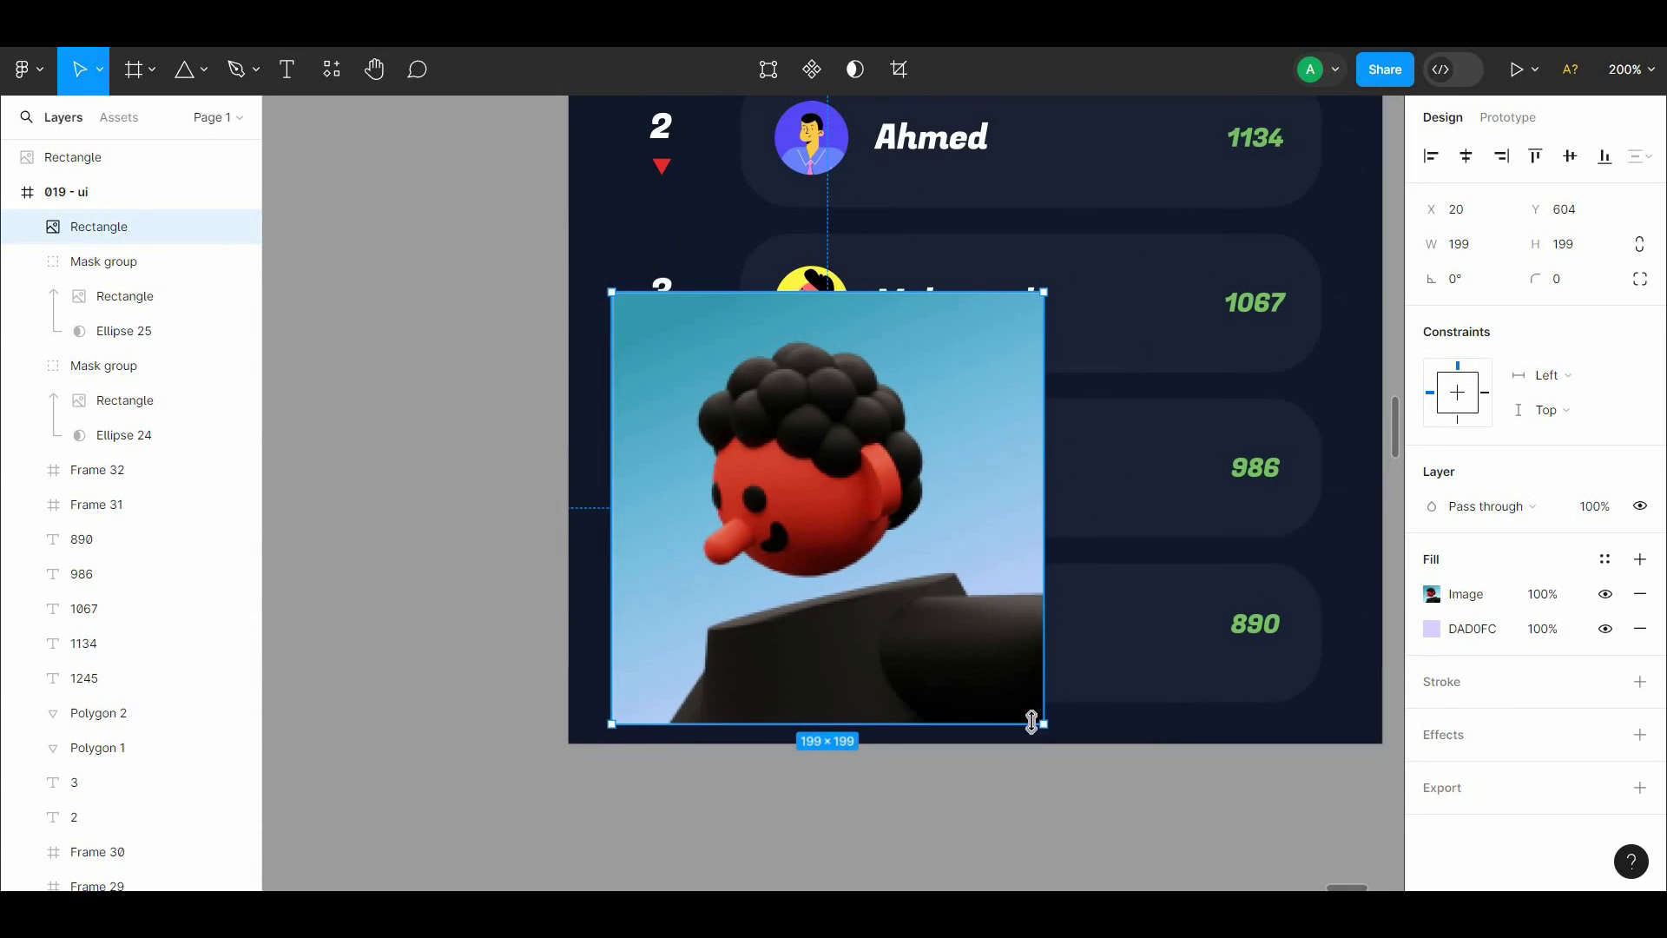
drag(1038, 718, 854, 503)
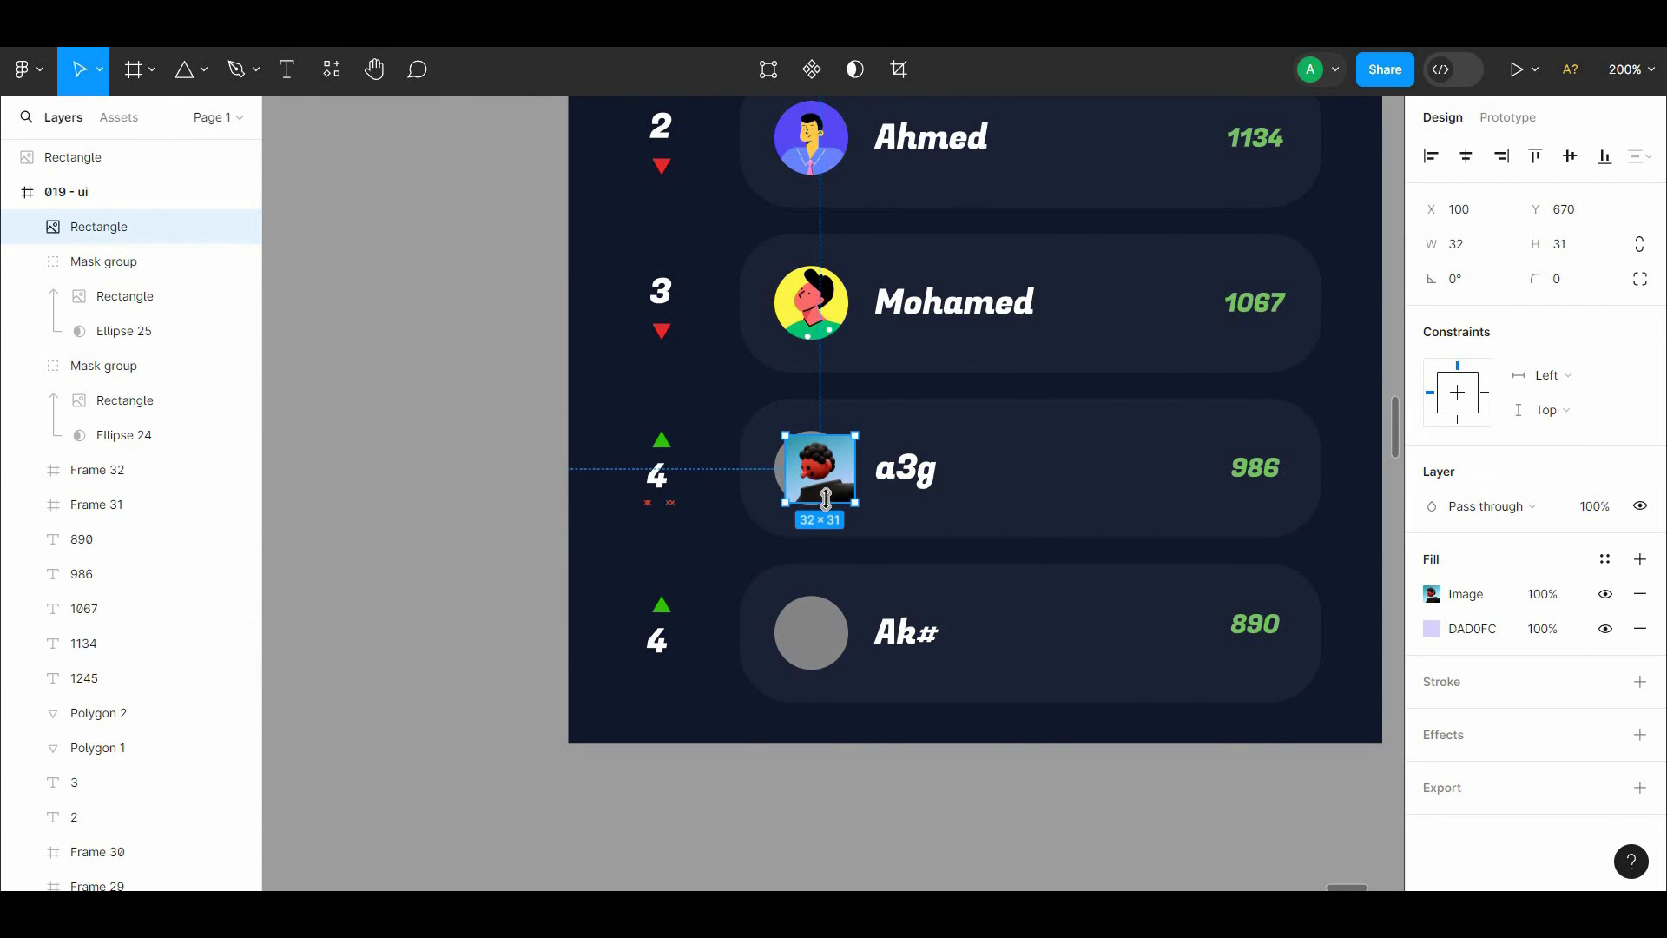
Step: Mask the red 3D avatar with the fourth row's grey circle and align it inside the circle
shift+click(782, 480)
key(ctrl+alt+m)
double_click(816, 473)
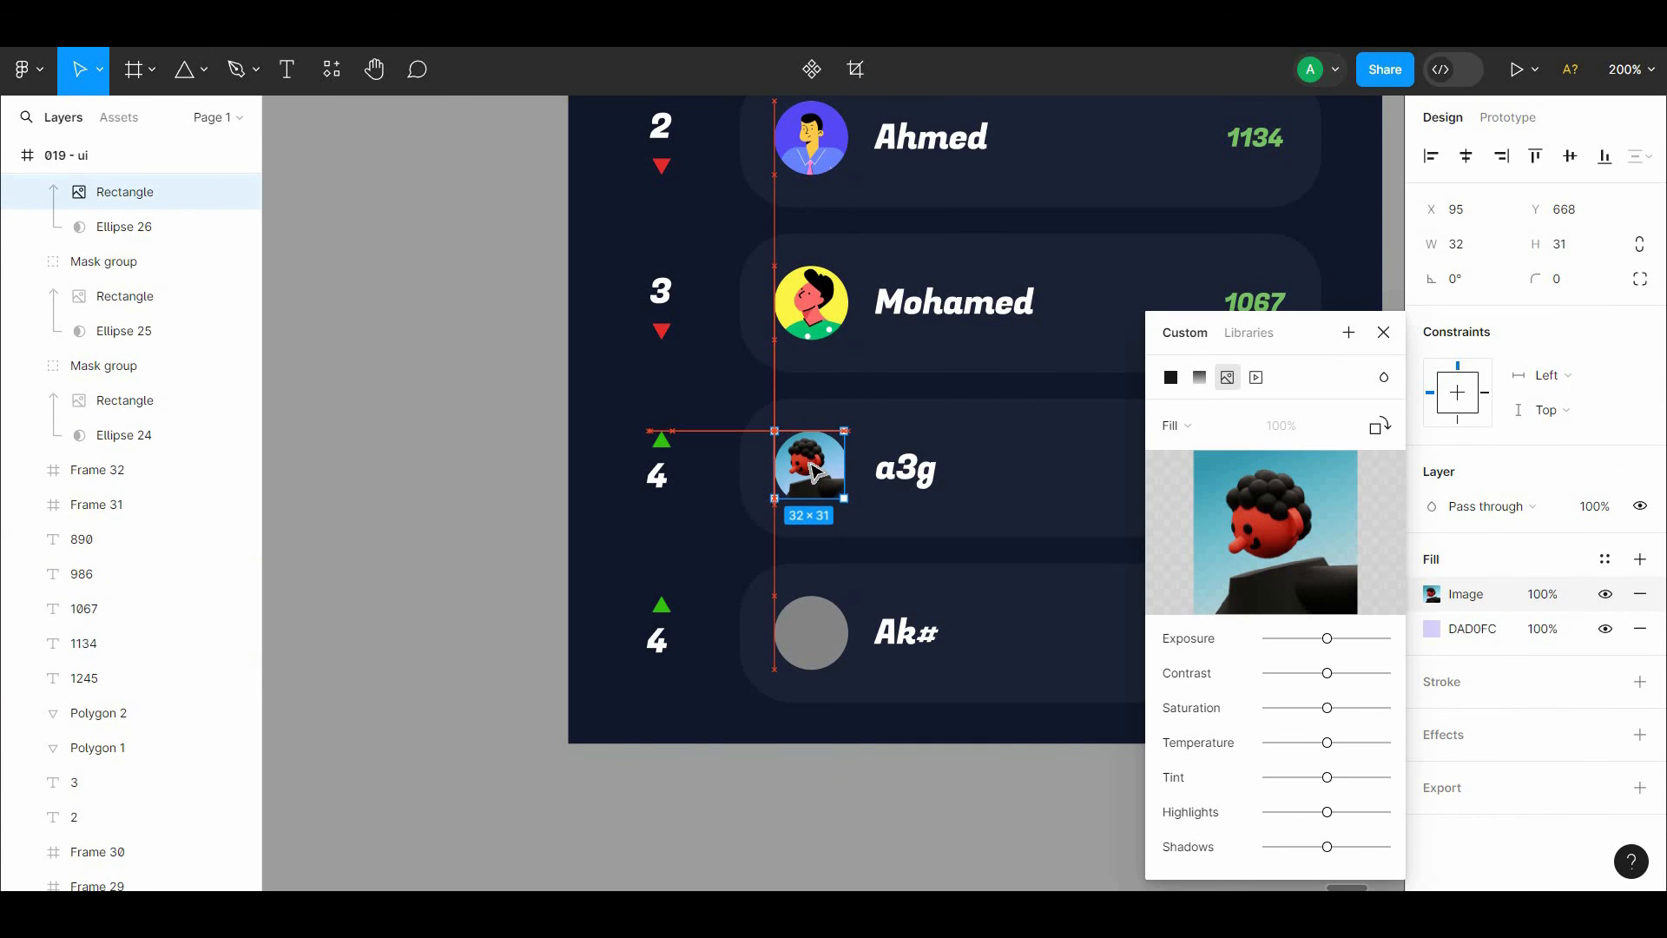
key(Escape)
Step: Place the avatar with glasses over the fifth row's grey circle at about 36 × 36 px and mask it with that circle
scroll(1090, 565, down, 3)
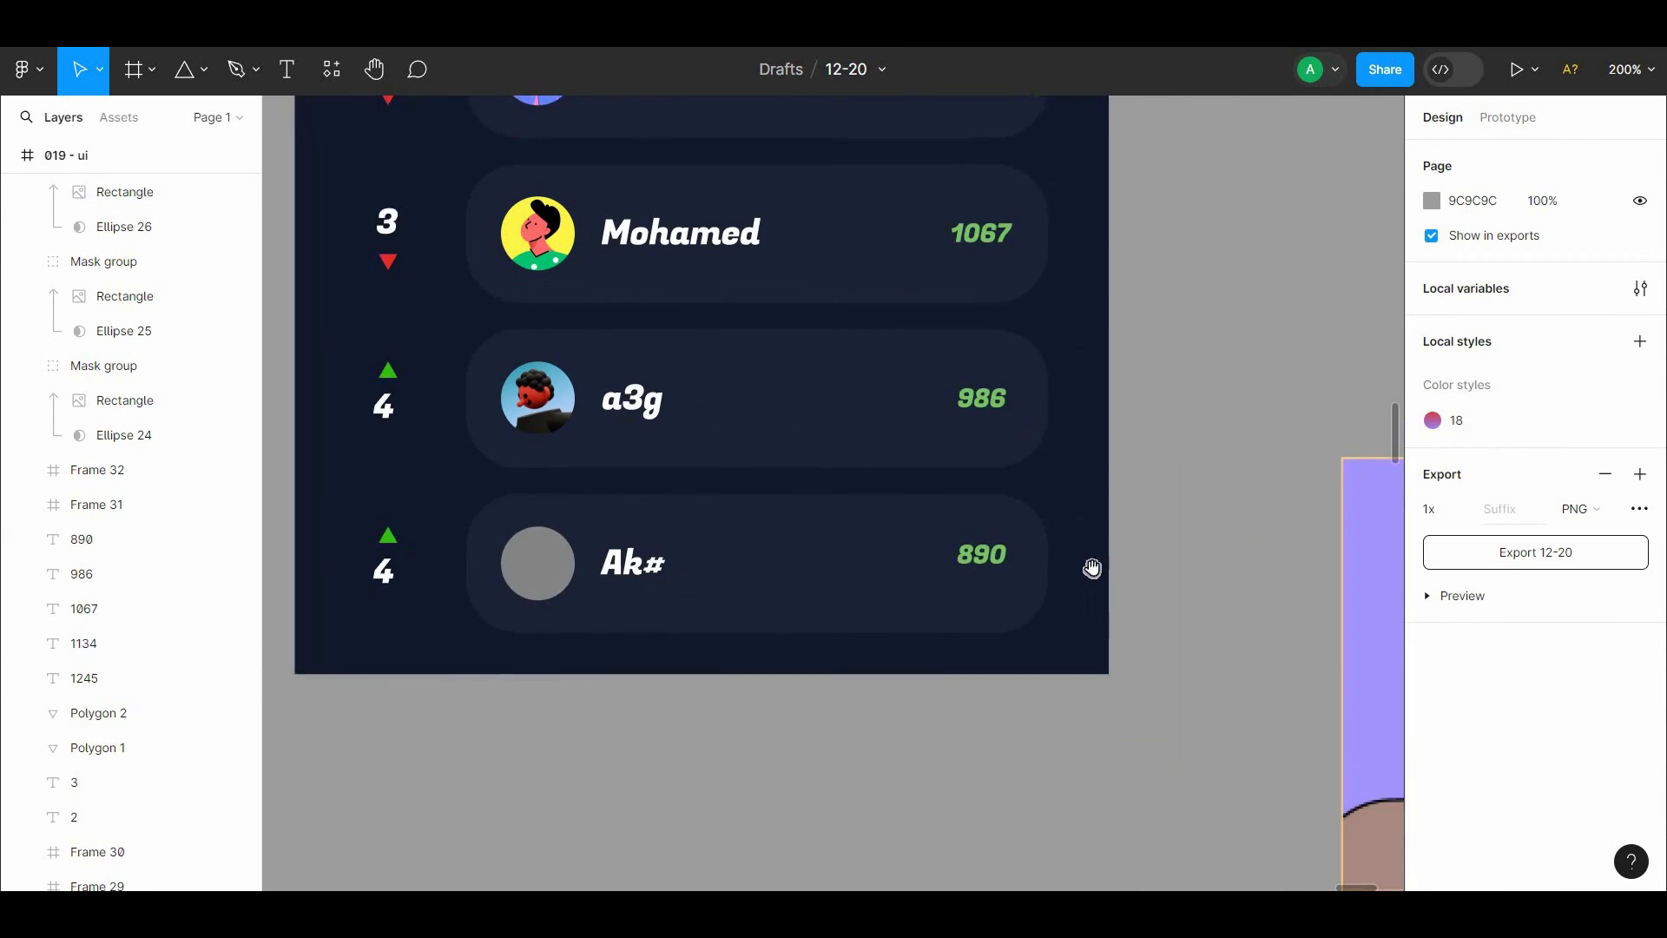
drag(1371, 816, 429, 573)
drag(405, 562, 417, 564)
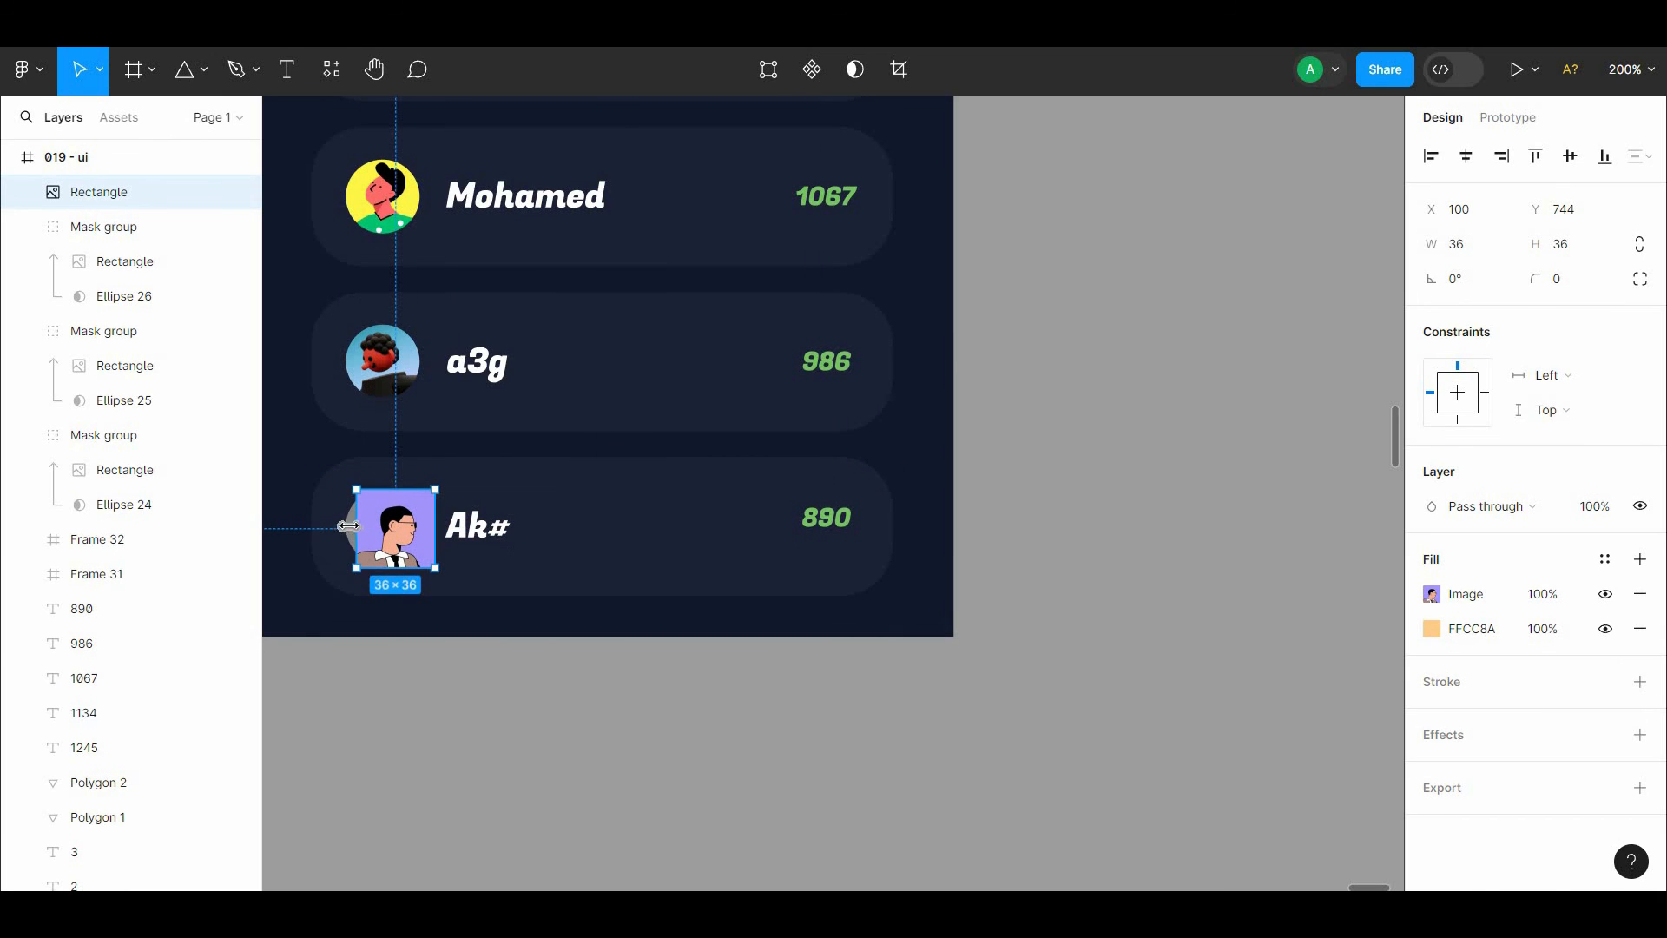
shift+click(350, 527)
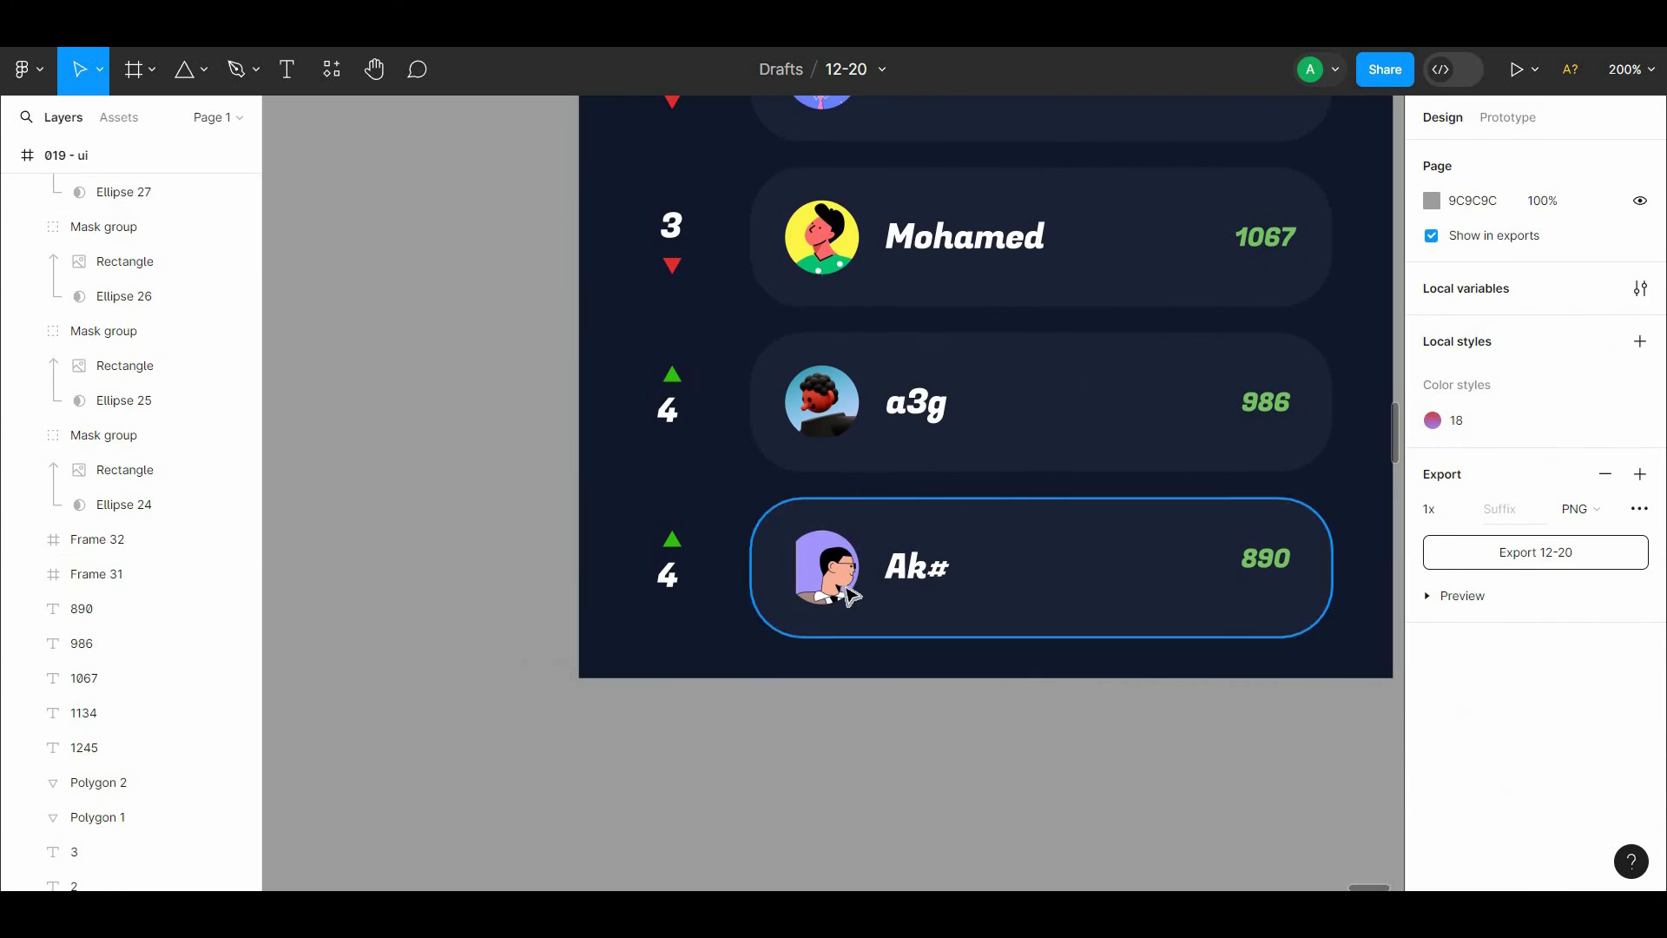
Step: Align the avatar with glasses inside the fifth row's circular mask
double_click(820, 586)
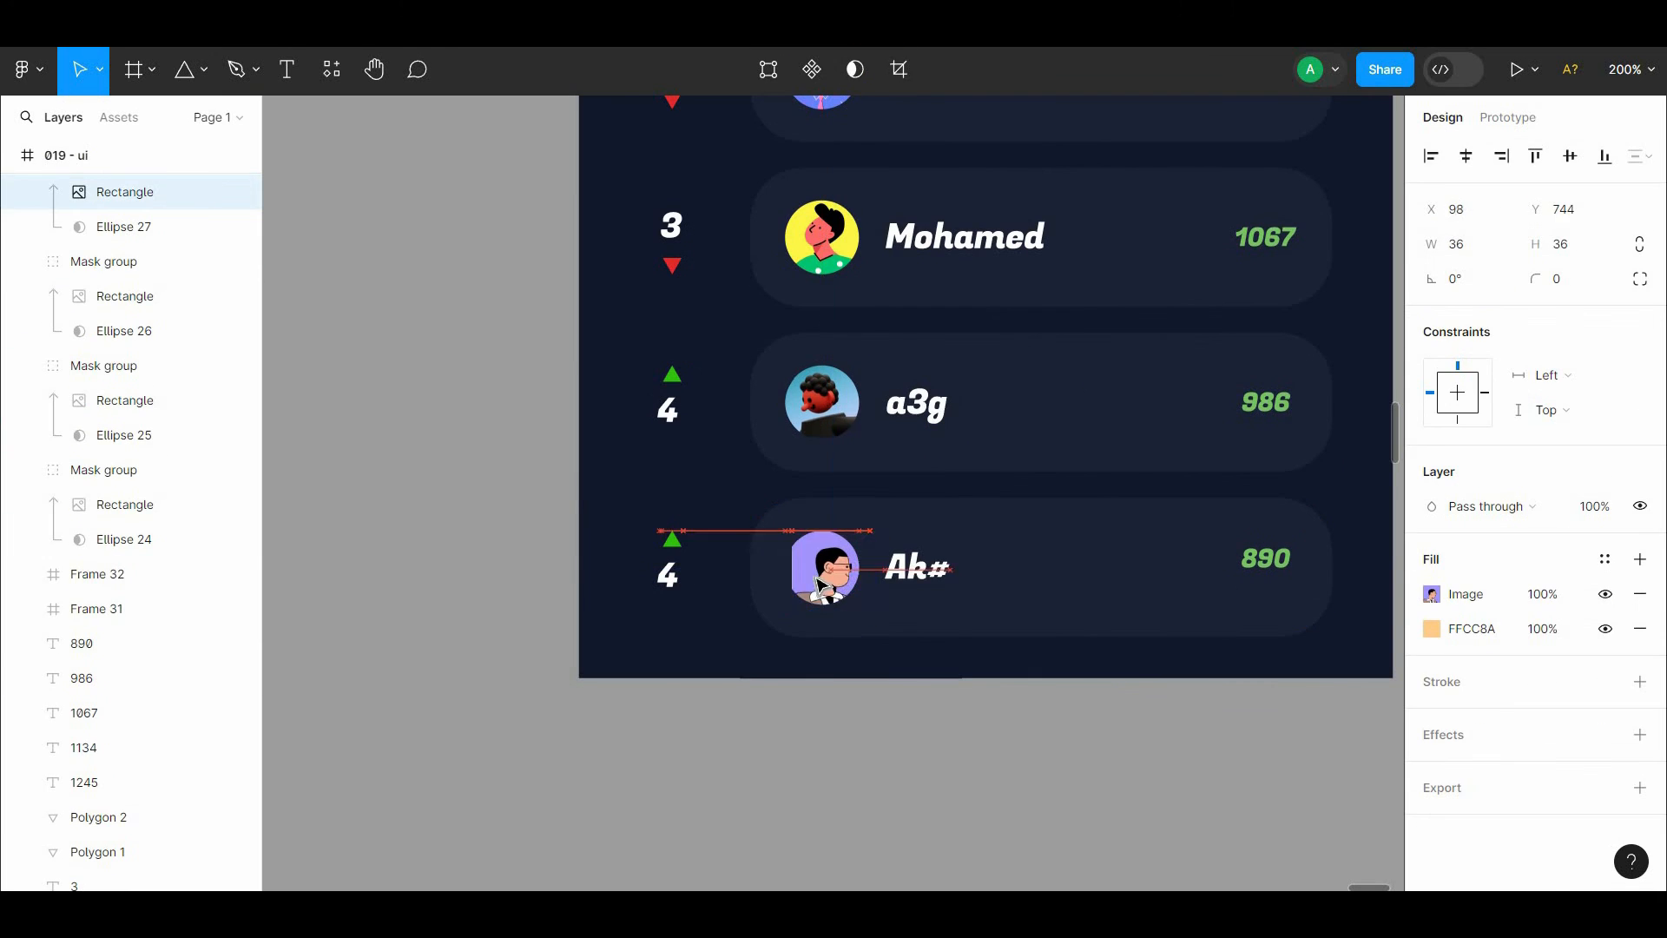
click(828, 712)
drag(944, 556, 829, 656)
key(ctrl+minus)
drag(1065, 219, 917, 573)
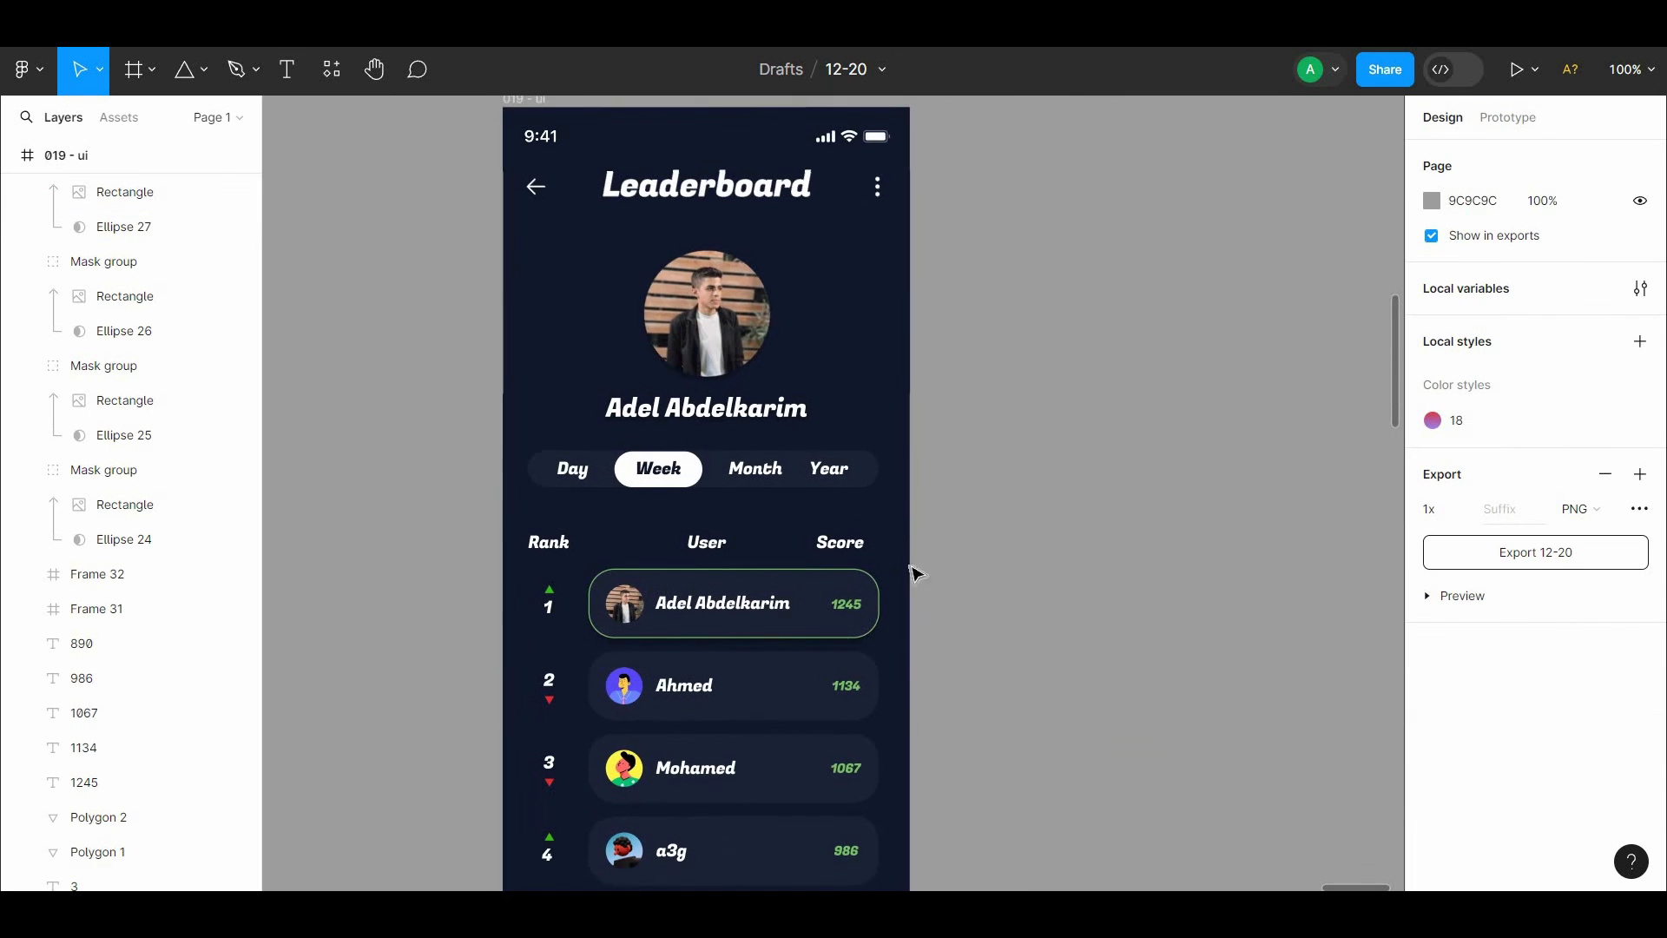
Step: Nudge the status bar's time and icons up slightly and shift the signal, Wi-Fi and battery icons slightly toward the frame's right edge
right_click(1036, 267)
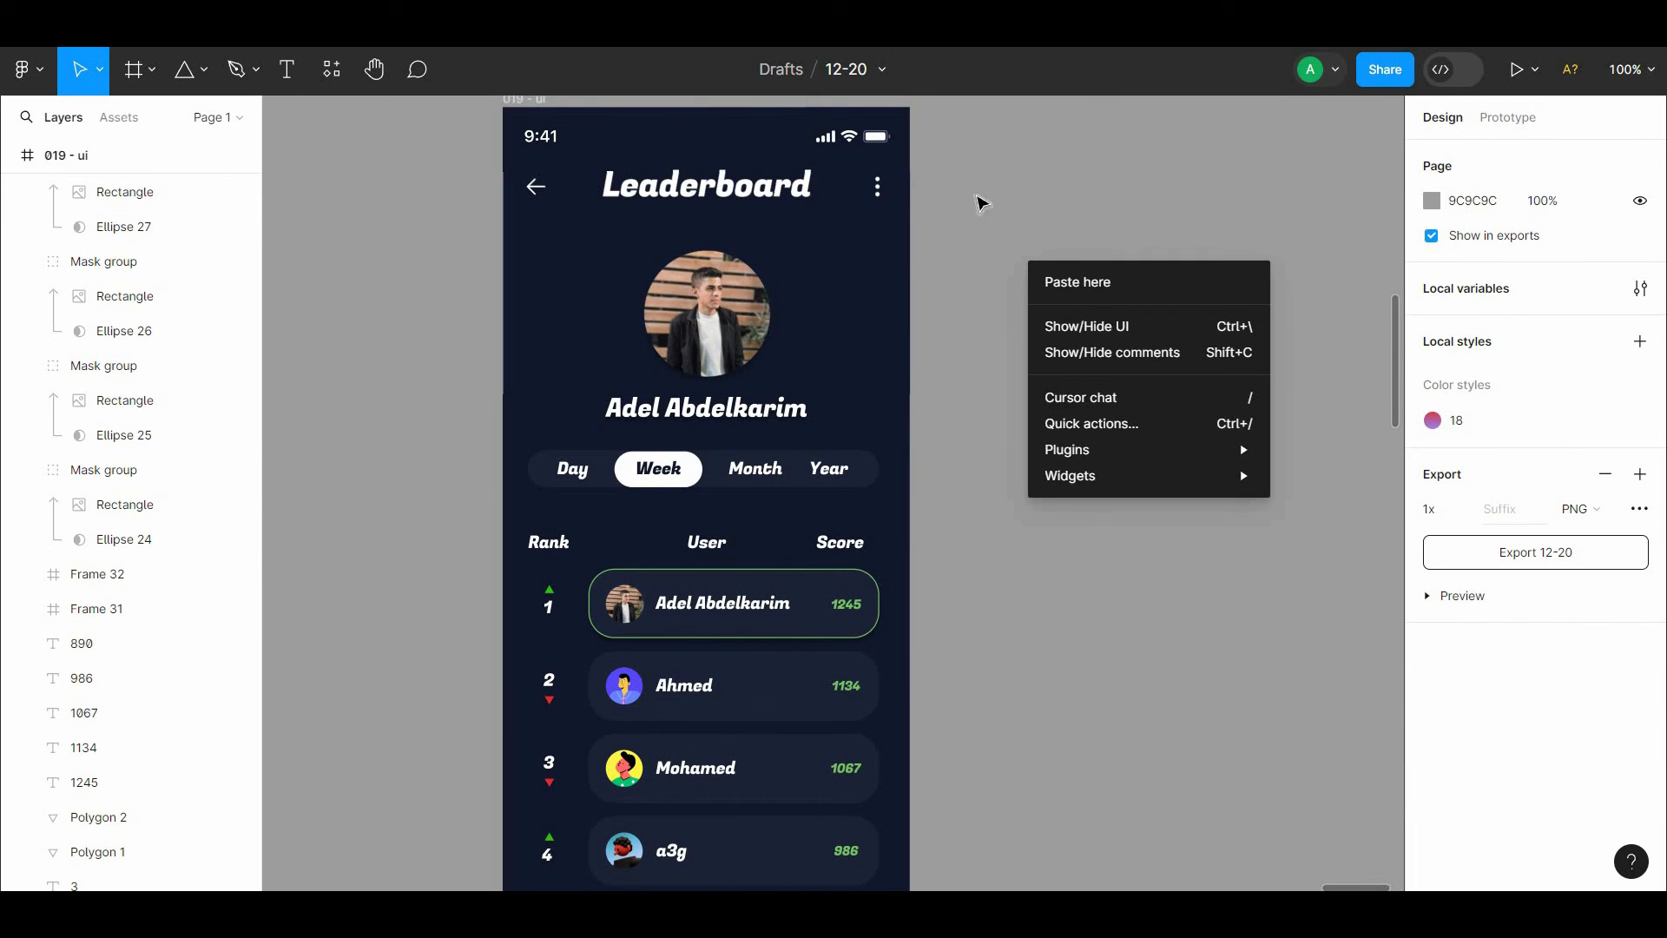
click(838, 143)
click(838, 142)
key(Up)
key(Up)
key(Up)
key(Up)
click(1055, 221)
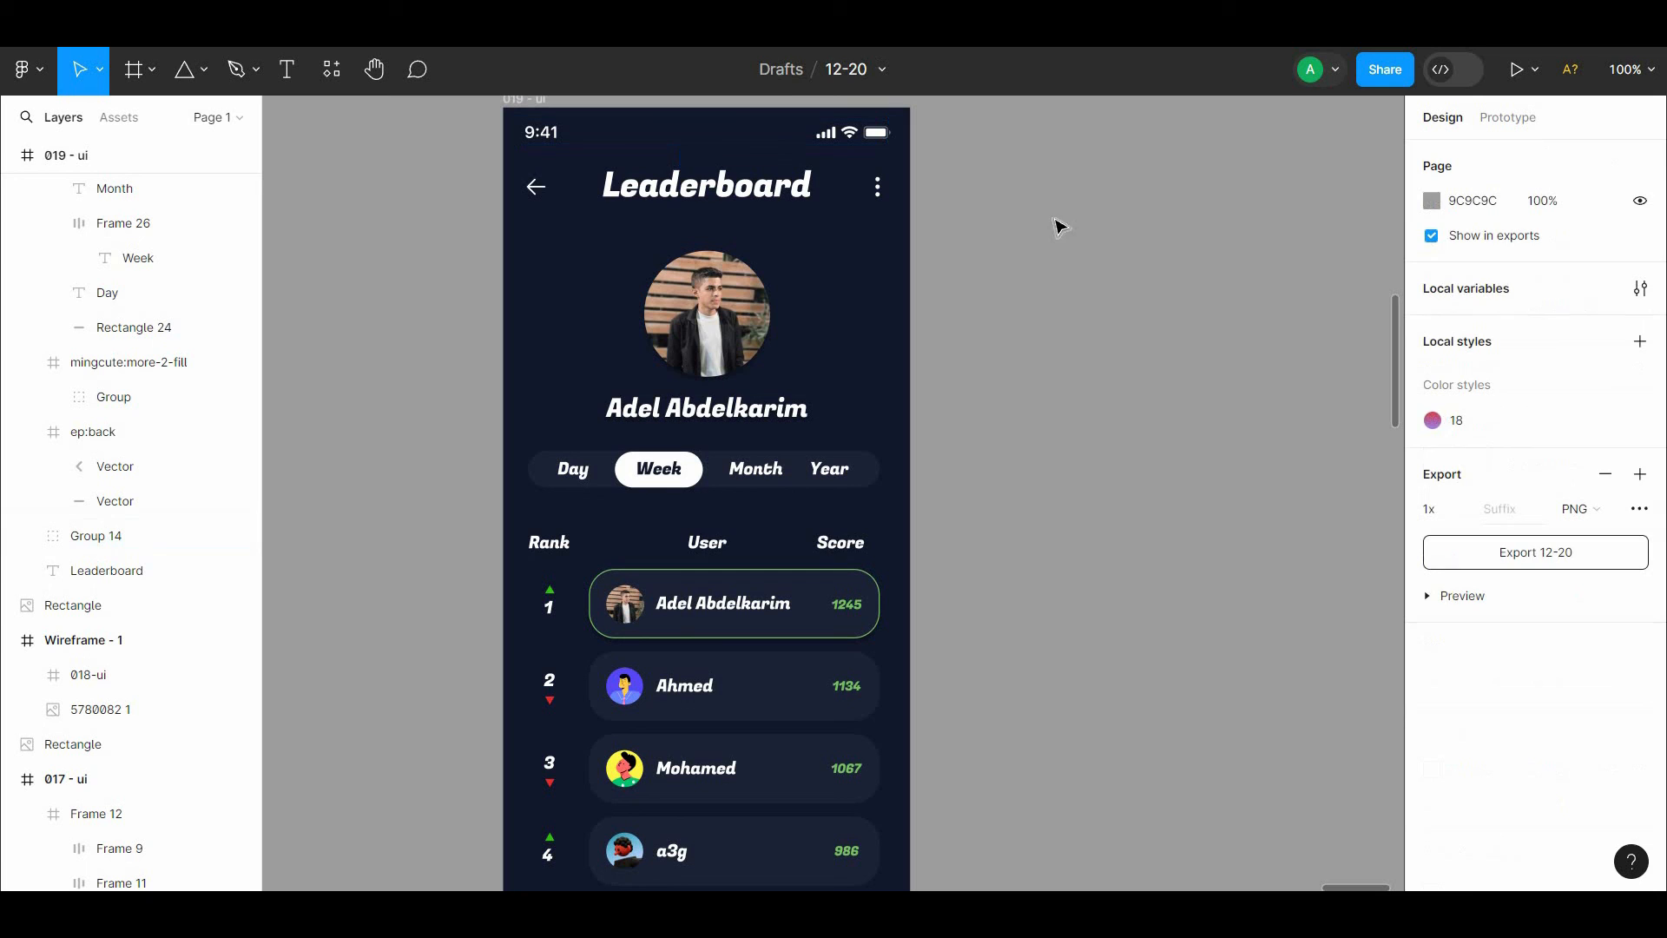
click(894, 141)
Step: Search the plugins for "clay" and run Clay Mockups 3D
right_click(955, 167)
mouse_move(1076, 339)
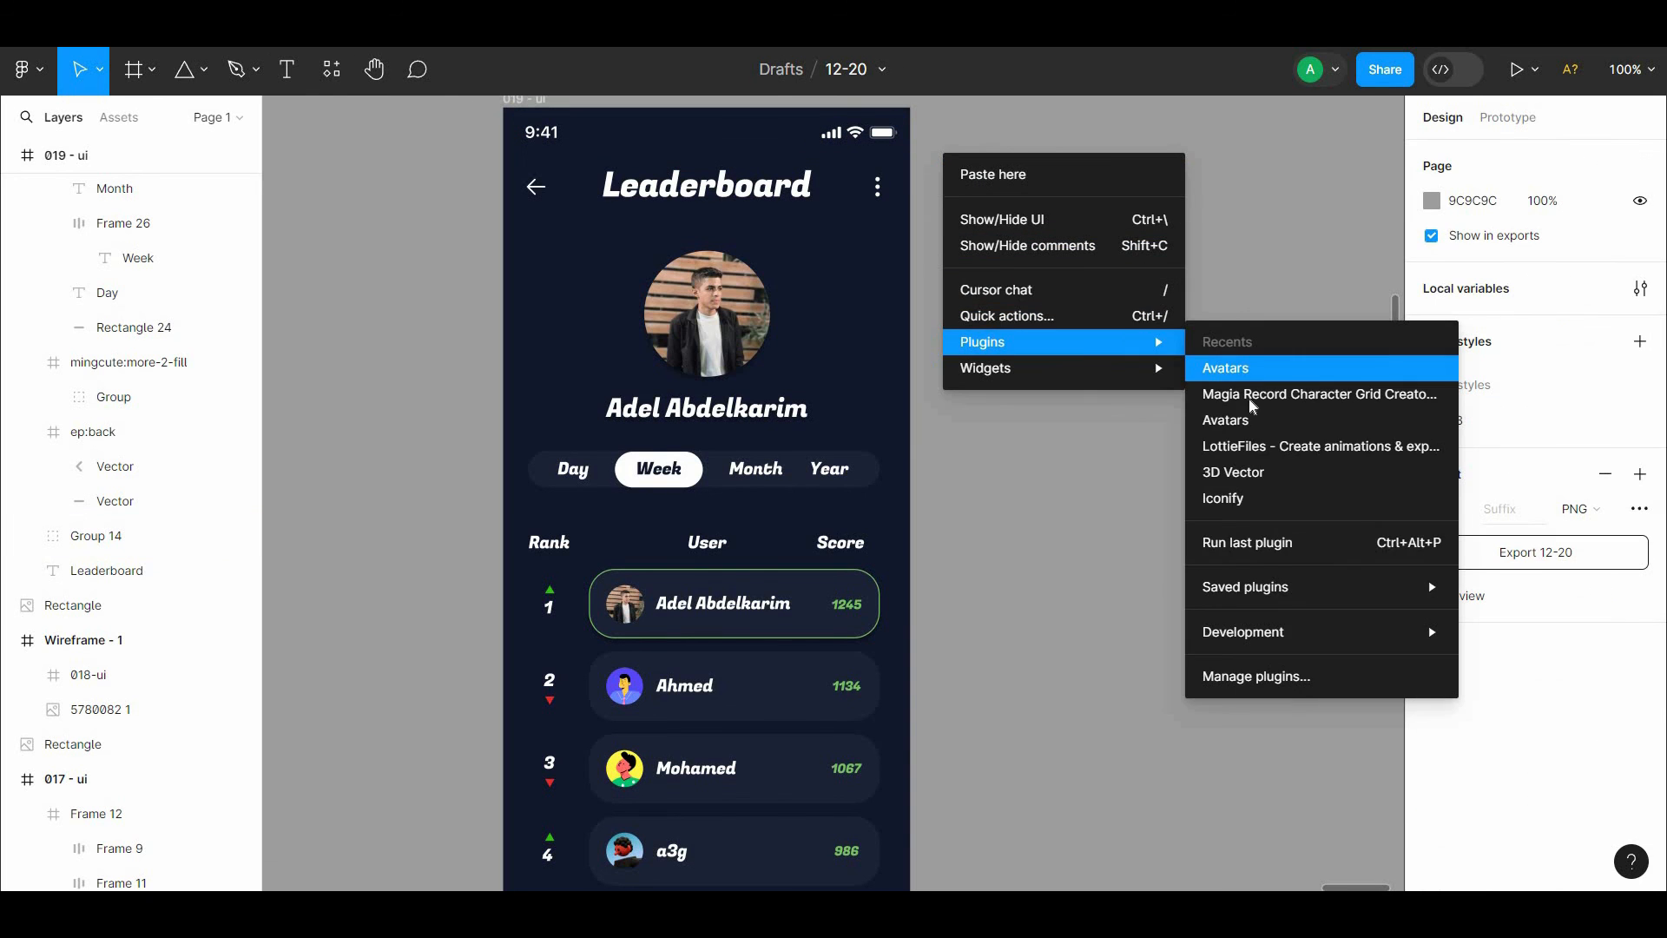
click(1233, 678)
text(clay)
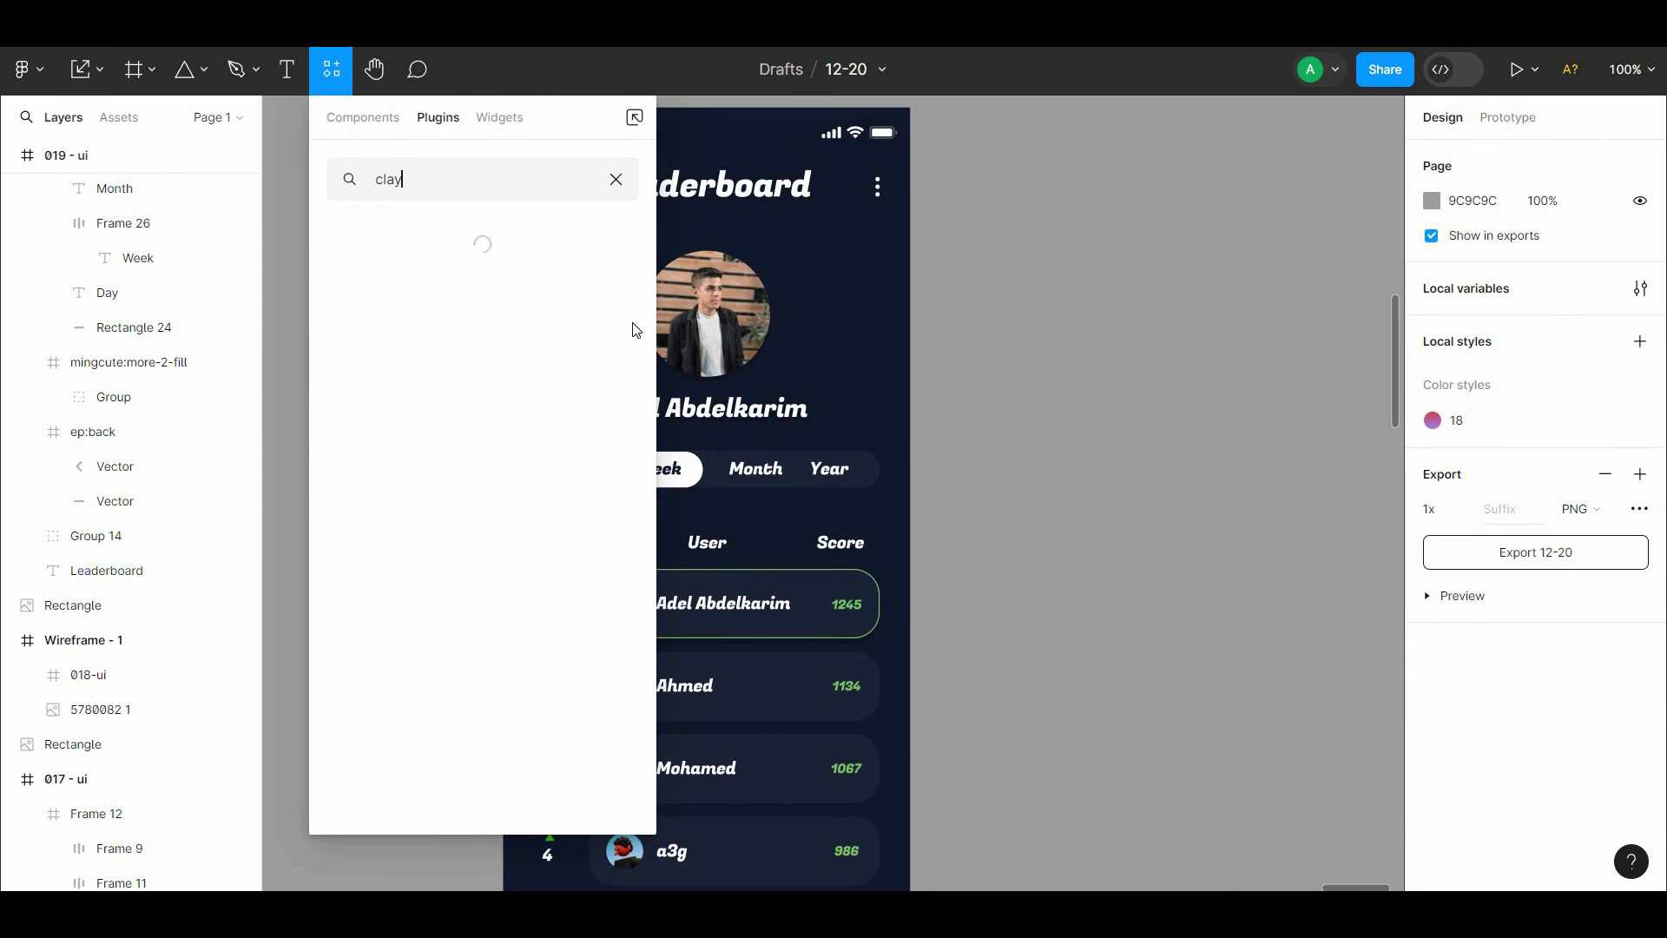
click(495, 272)
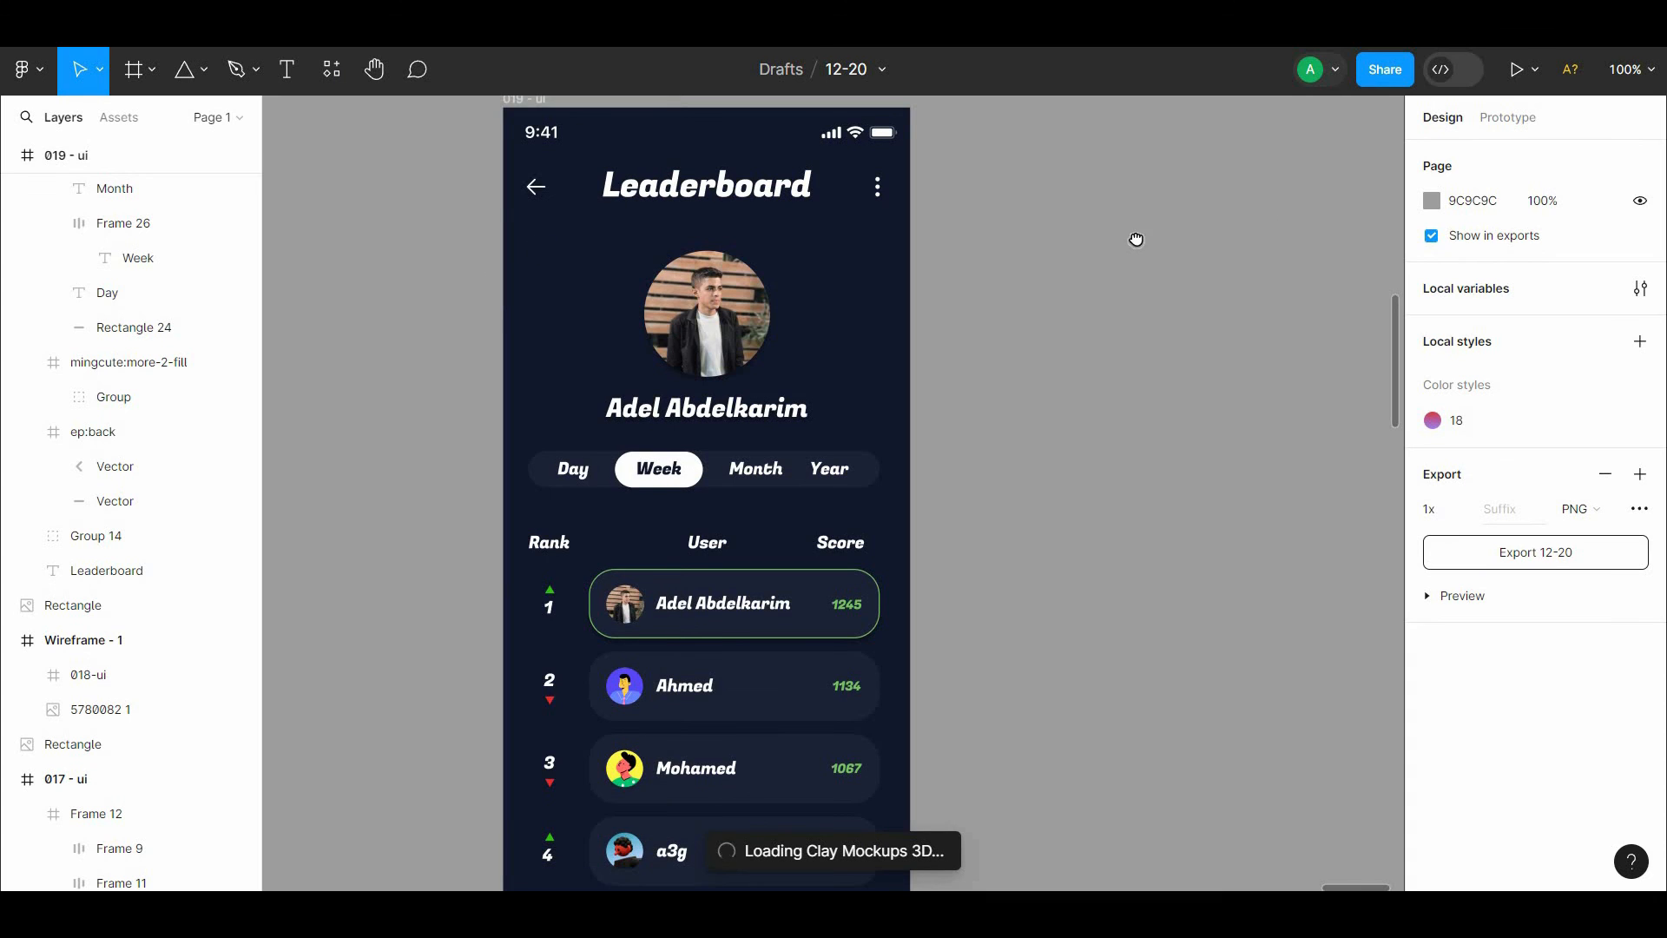
scroll(1129, 241, right, 2)
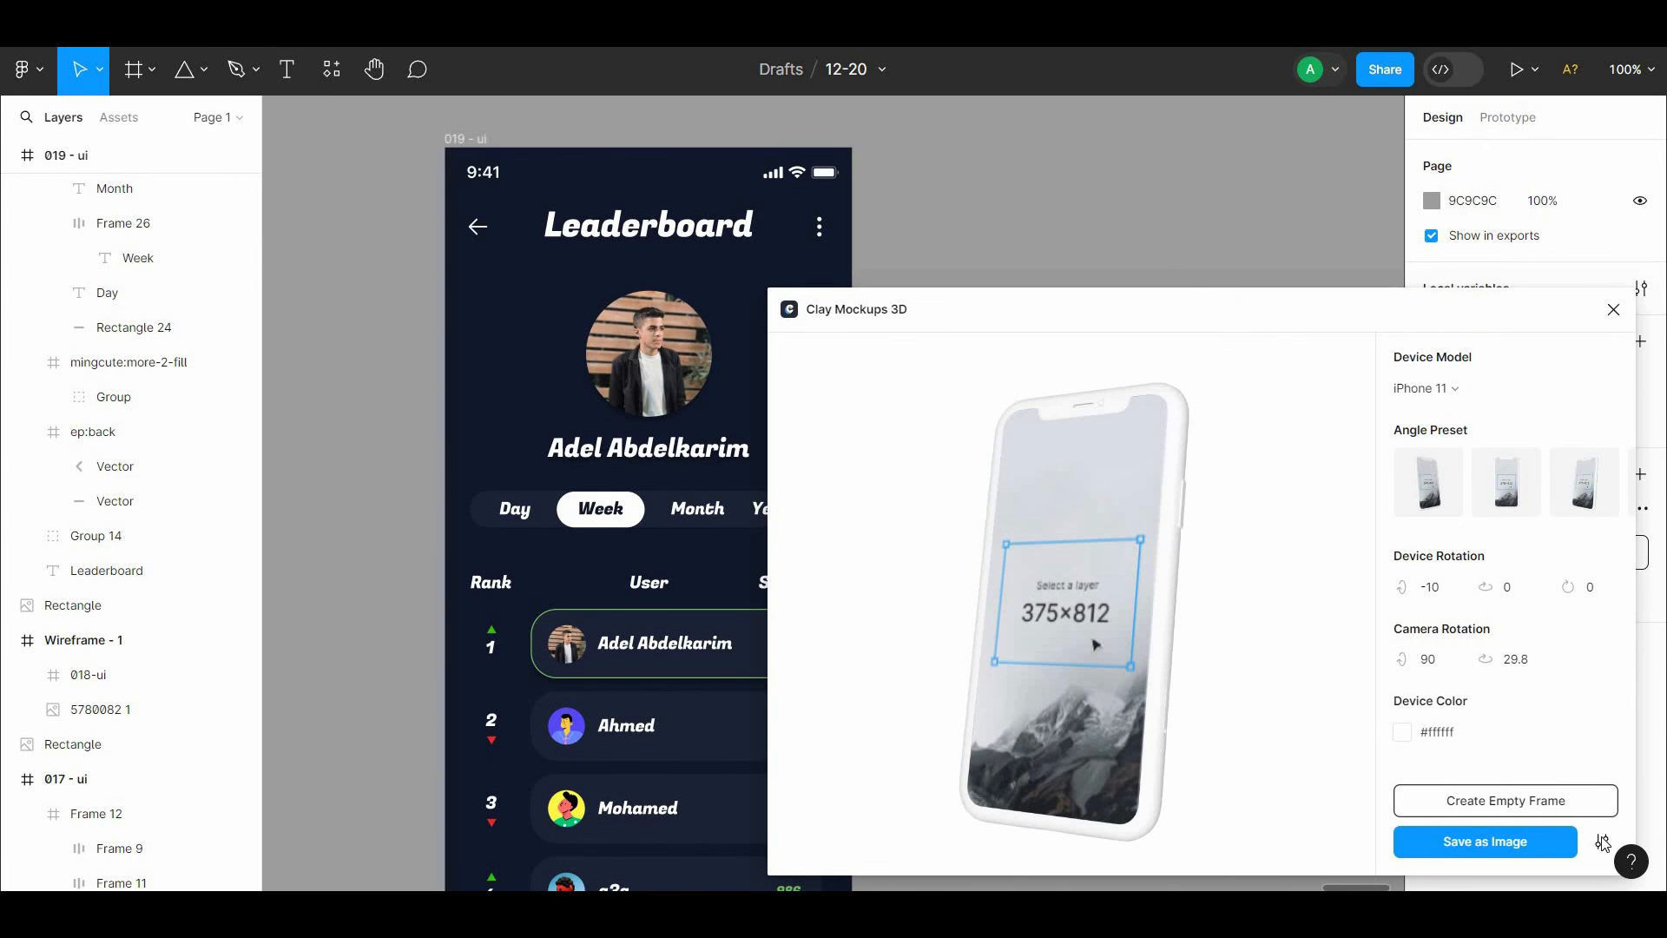
Step: Apply the 019 - ui frame to the white iPhone 11 mockup and save the mockup as an image on the canvas
click(1601, 841)
click(1478, 793)
drag(1218, 330, 1248, 269)
click(480, 138)
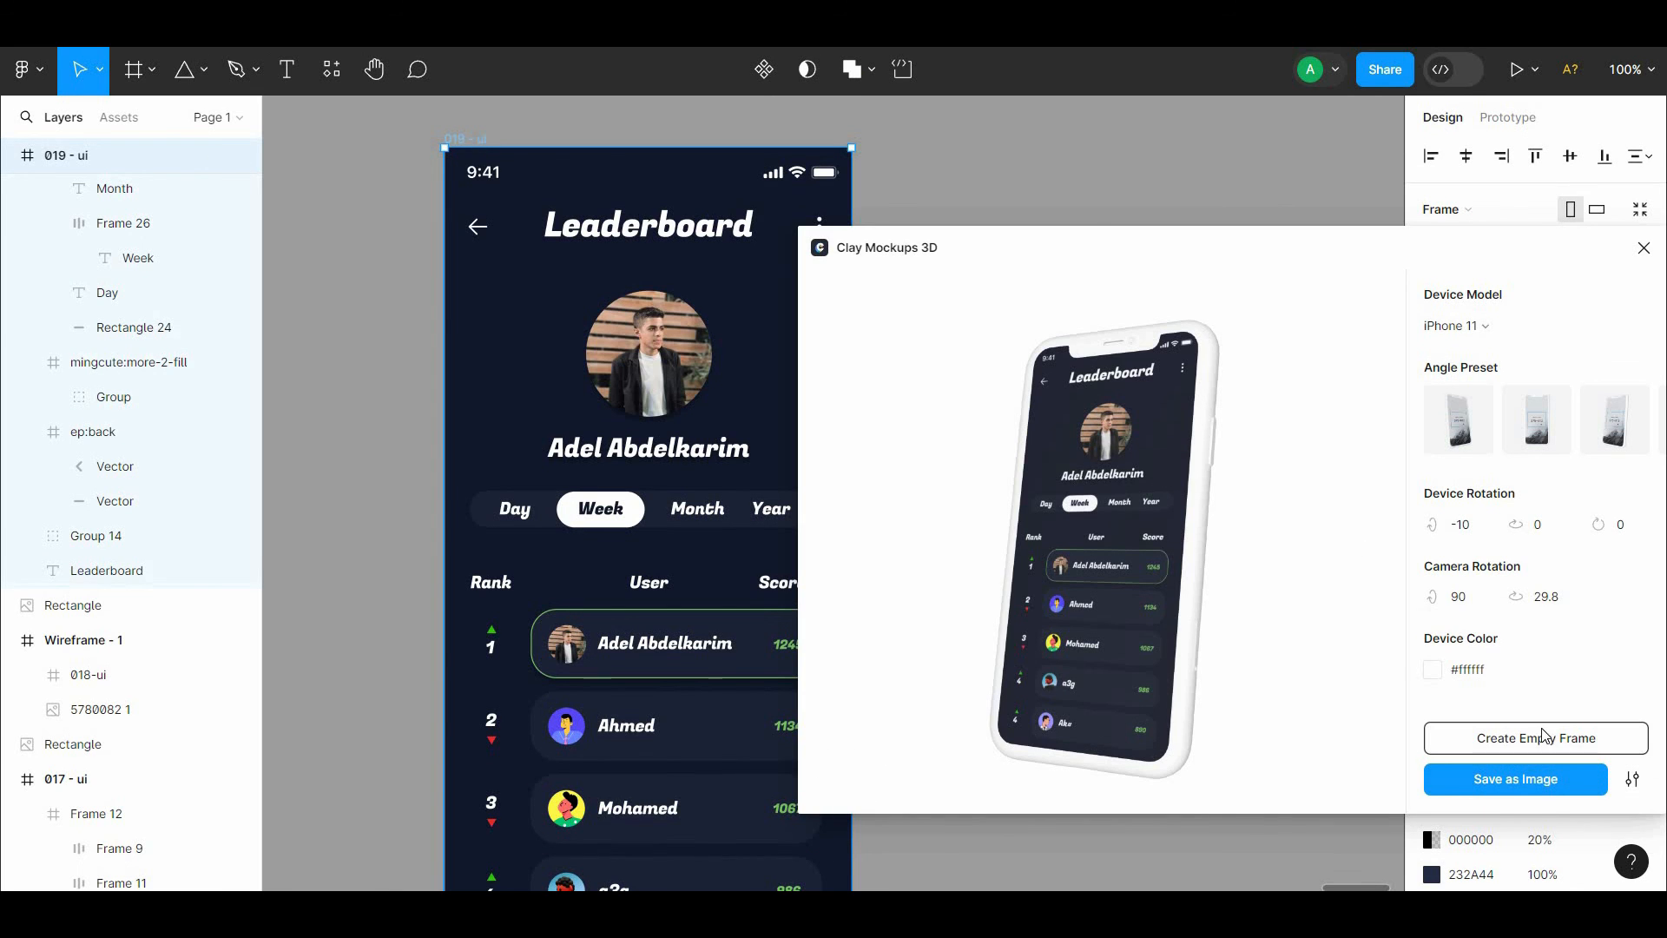
click(1523, 779)
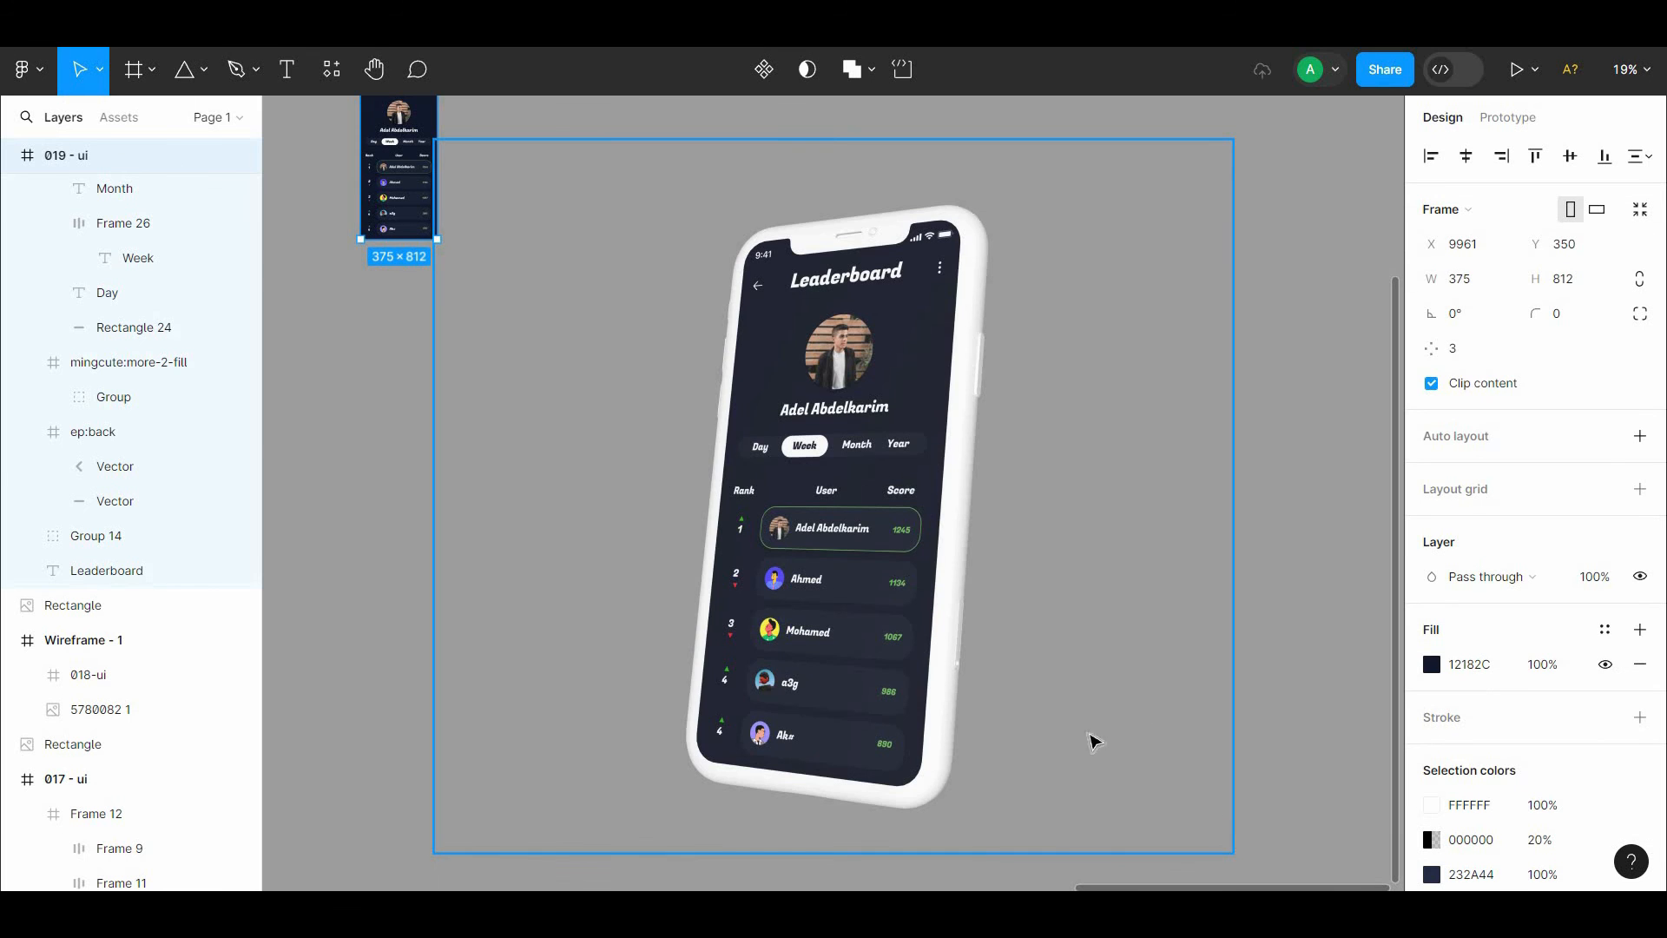
click(1311, 340)
scroll(1116, 339, up, 3)
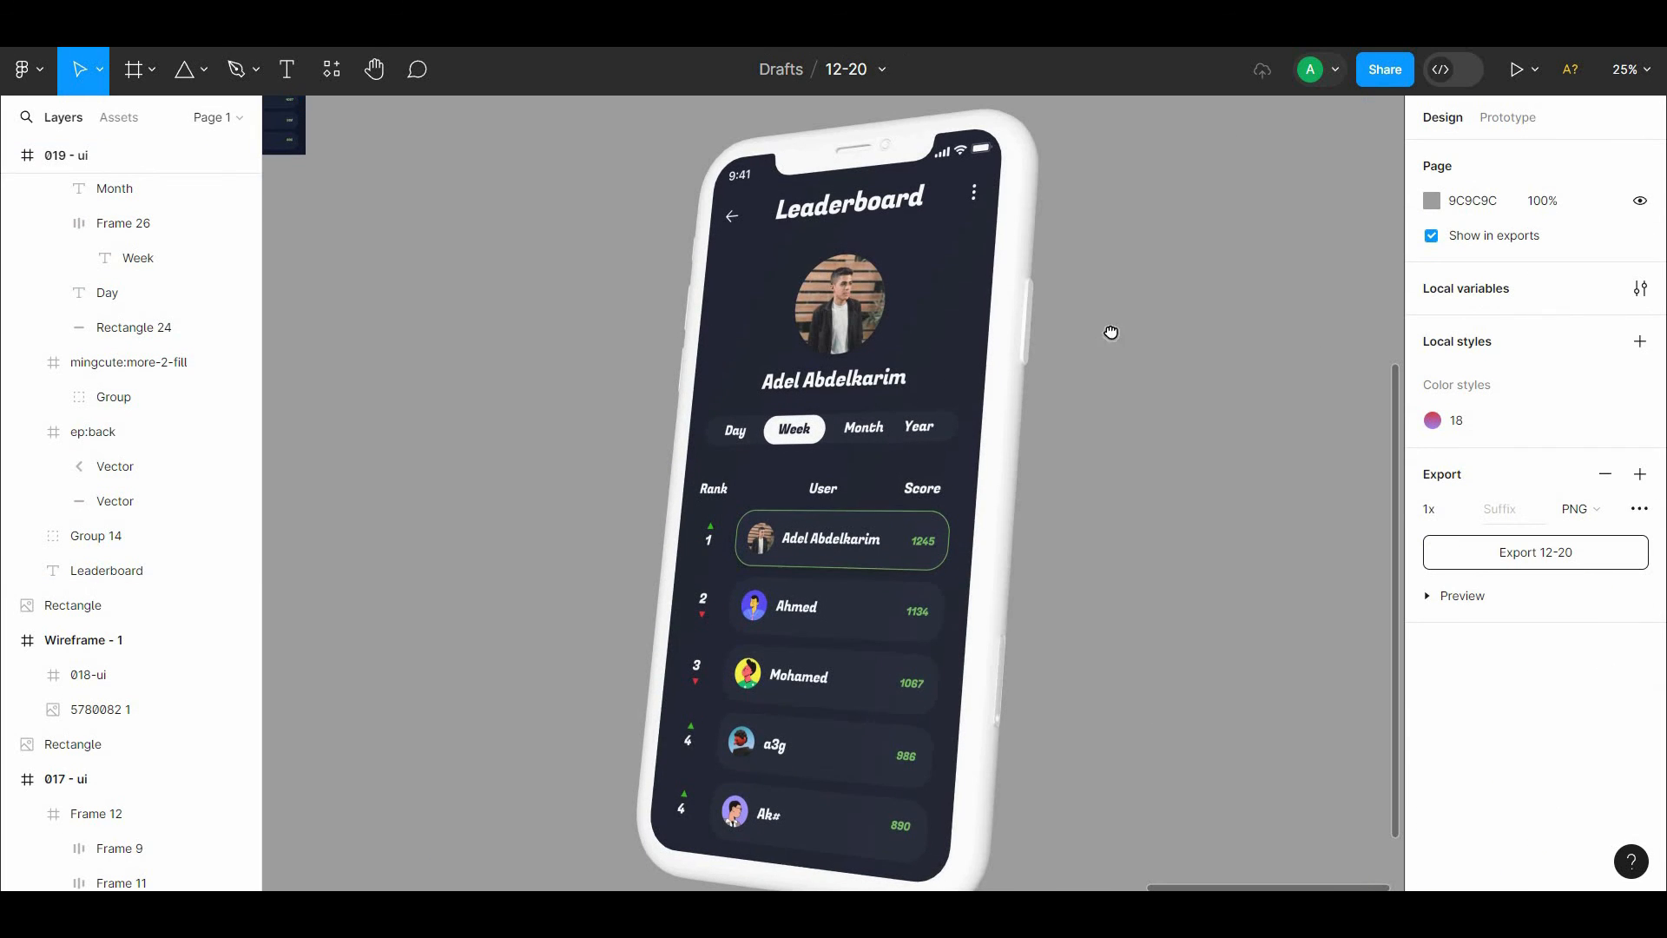